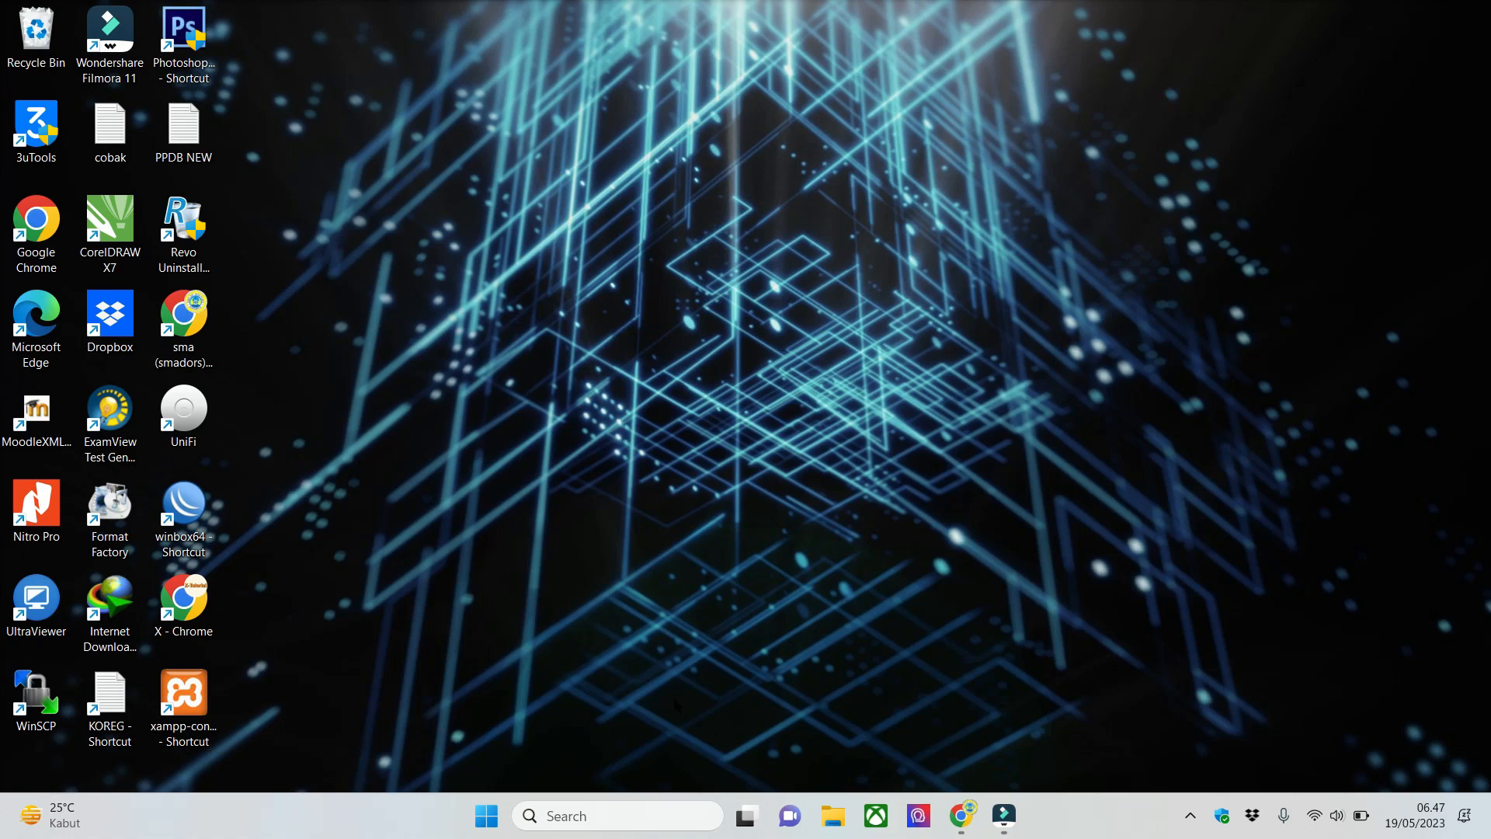
- Open Notepad and write the first list item, "1. Pilihan Ganda (PG-1)"
left_click(676, 812)
type("notepad")
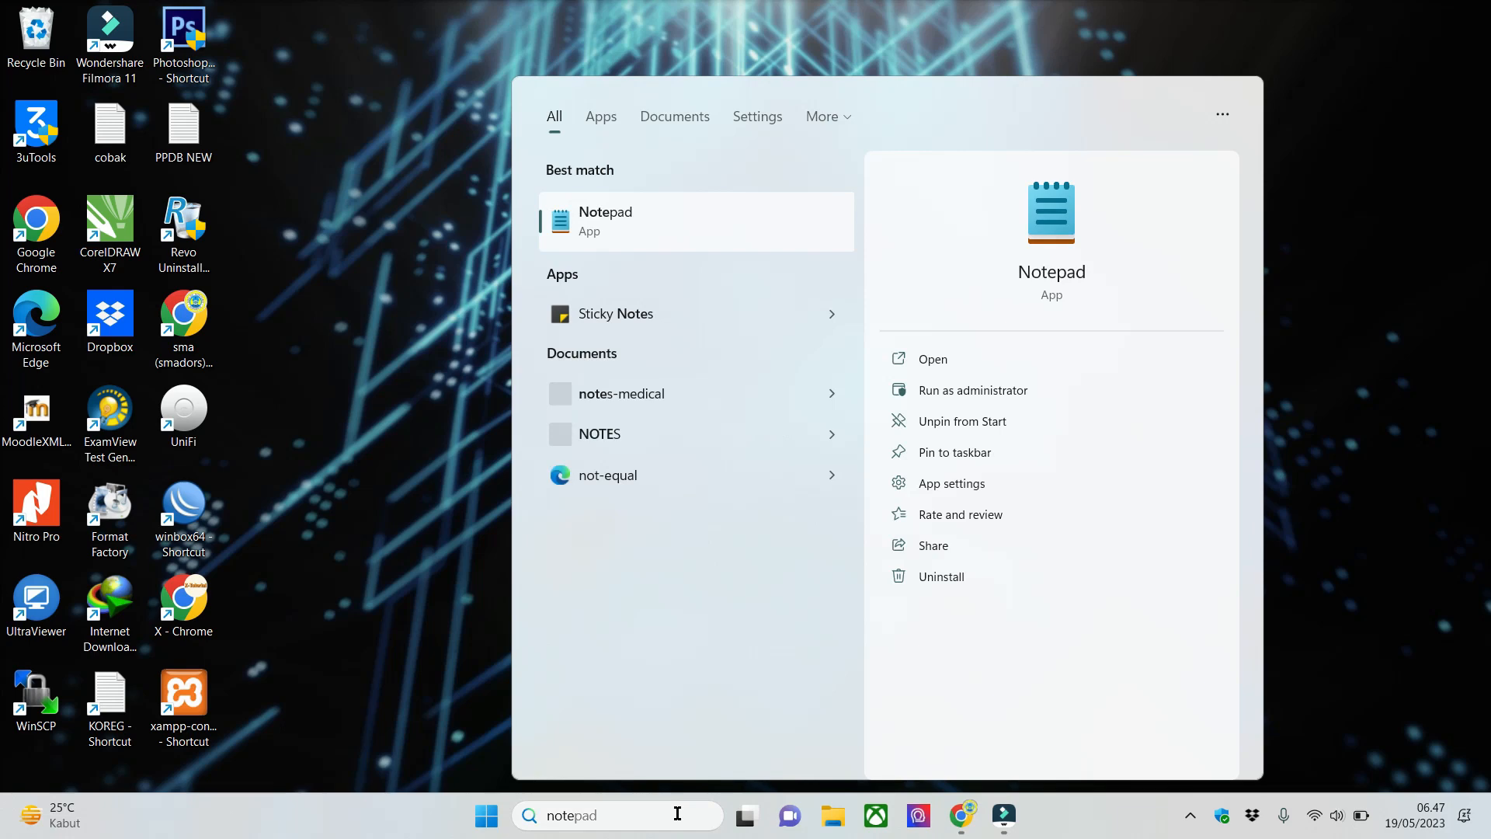
key("Return")
type("1.")
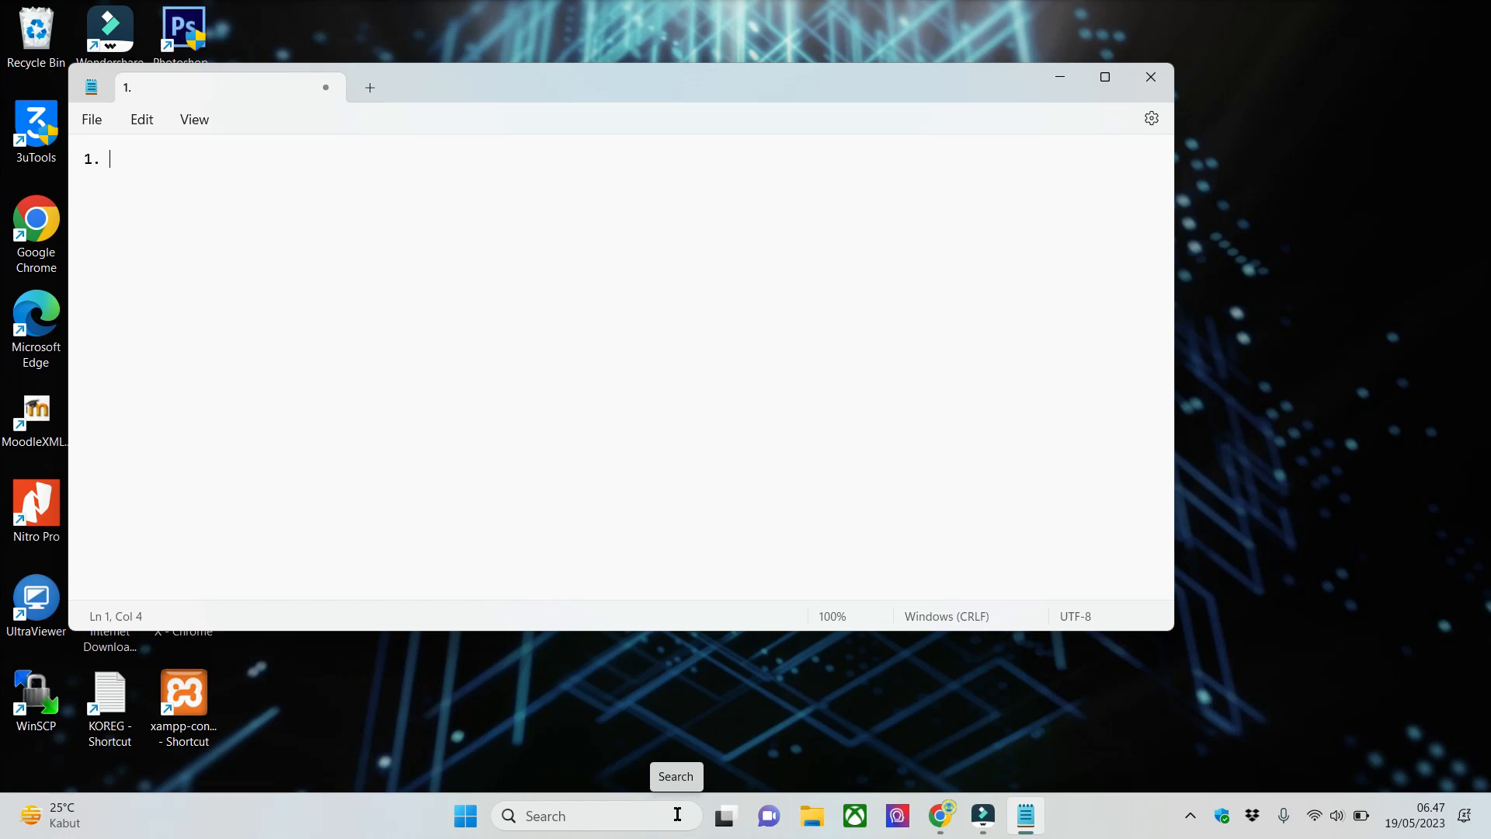
type("Pilihan Ganda (P")
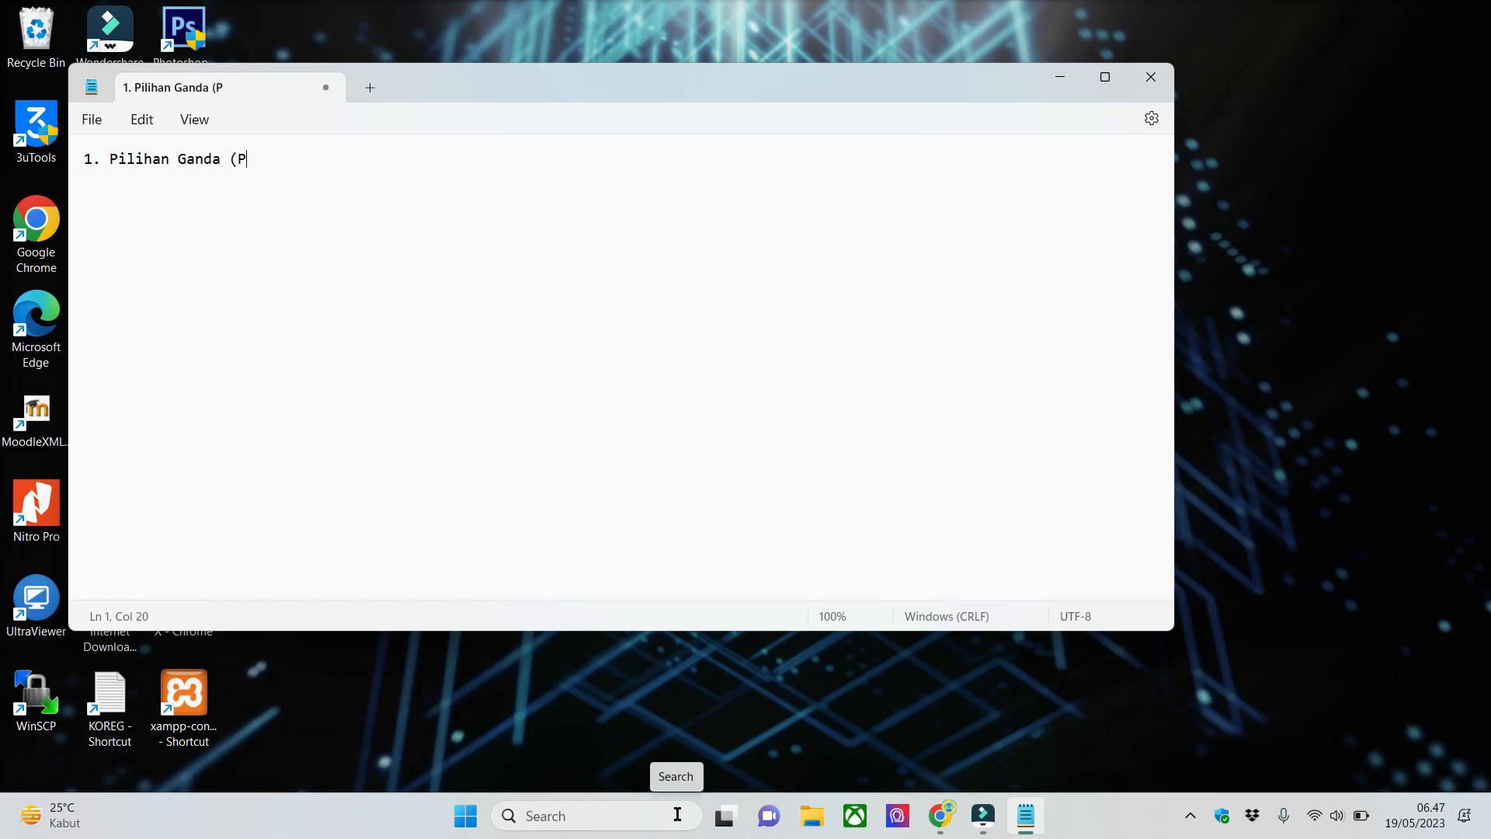
type("G)")
key("BackSpace")
type("-1)")
key("Return")
- Add the second list item, "2. Pilihan Ganda Komplek (PGK-1)"
type("2. Pilihan Gand")
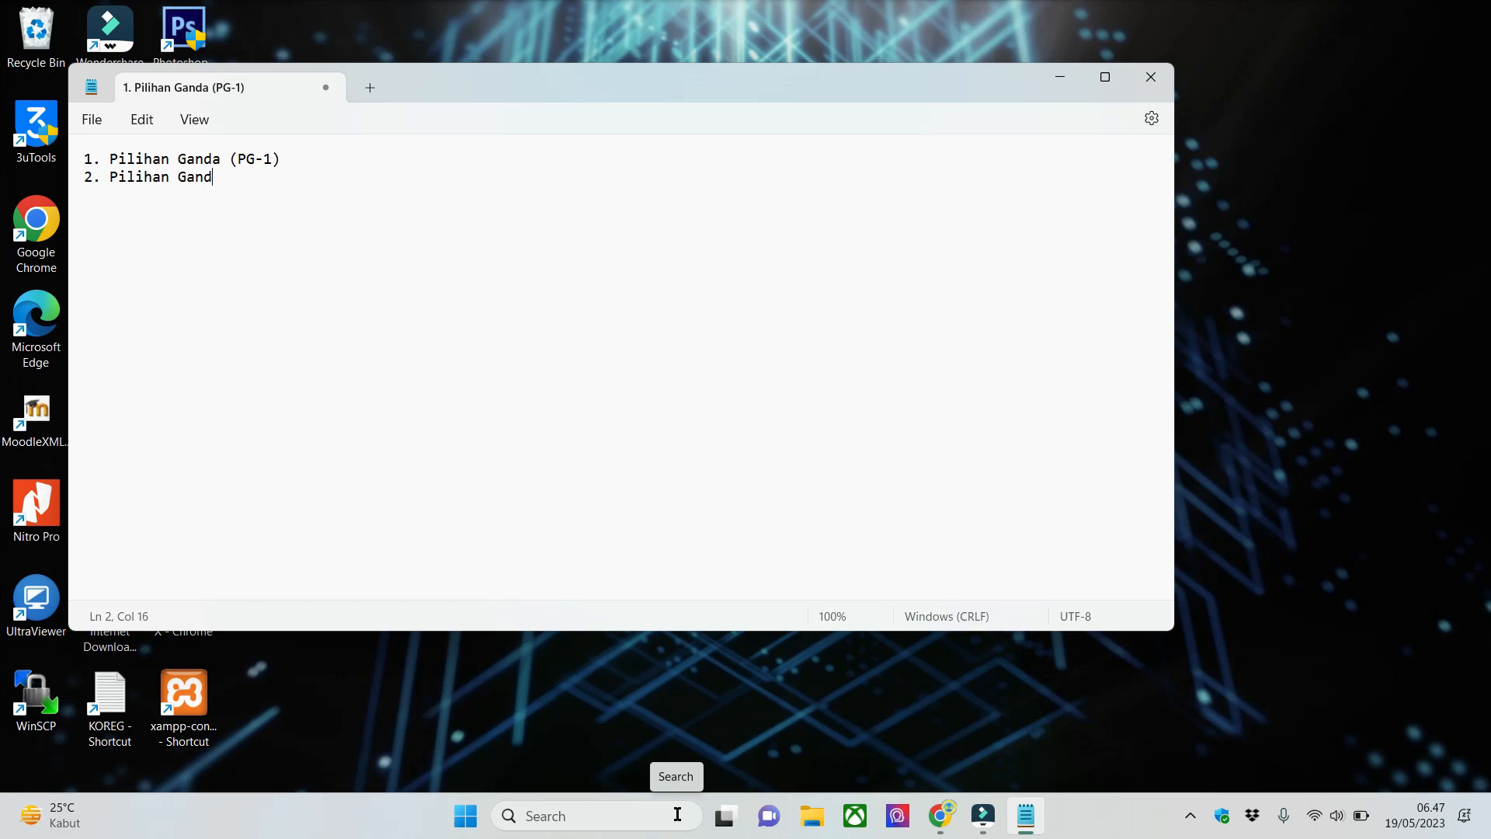
type("a Komplek (PGK-1)")
key("Return")
- Add the third list item, "3. Pilihan Ganda Benar Salah (PGBS-1)"
type("3. ")
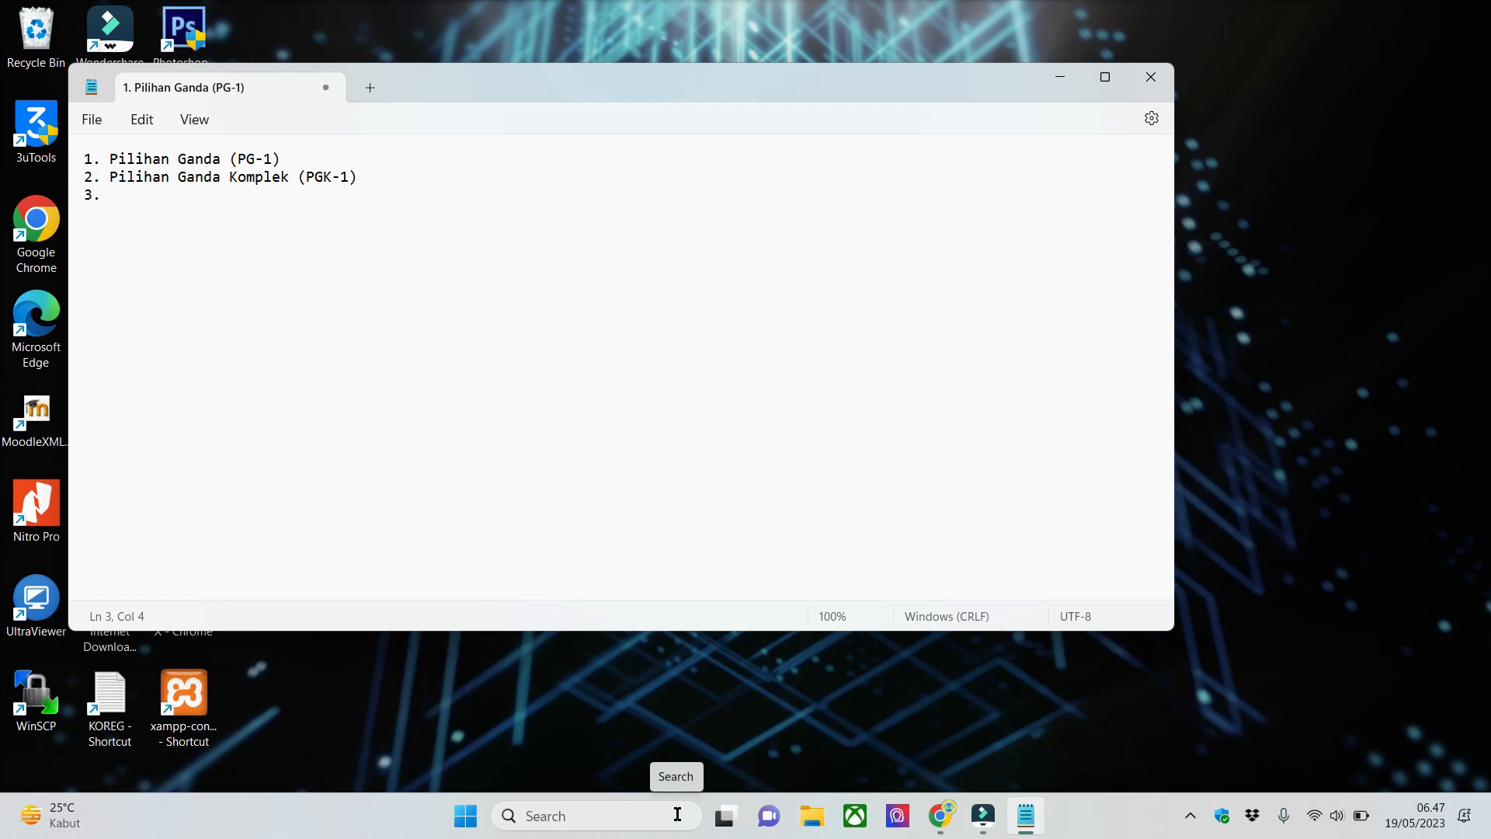
type("Pilihan Ganda Ben")
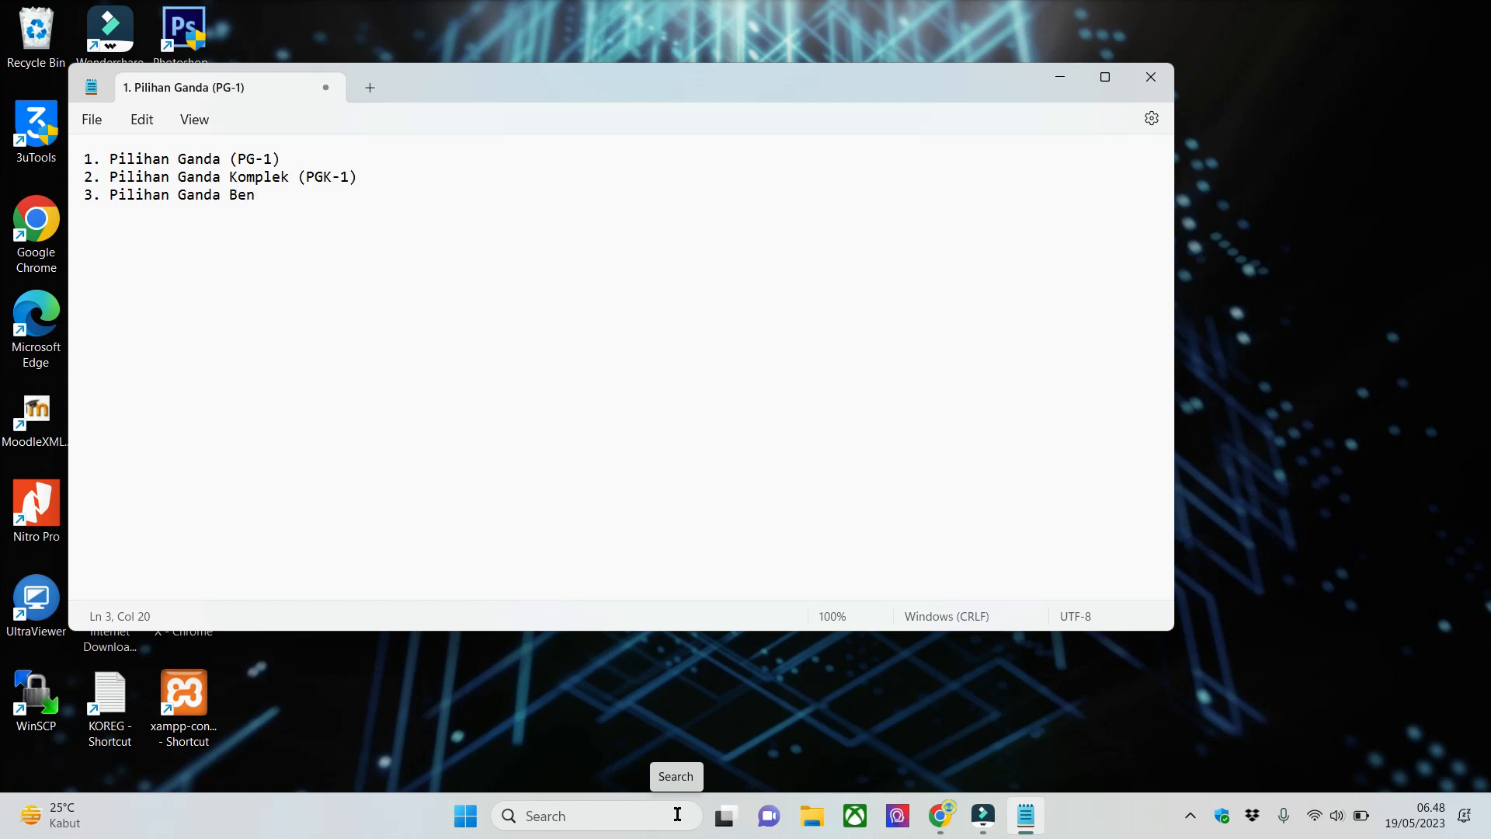
type("ar Salah")
type(" (PGBS")
type("-1) ")
type("4")
type(". Pilih")
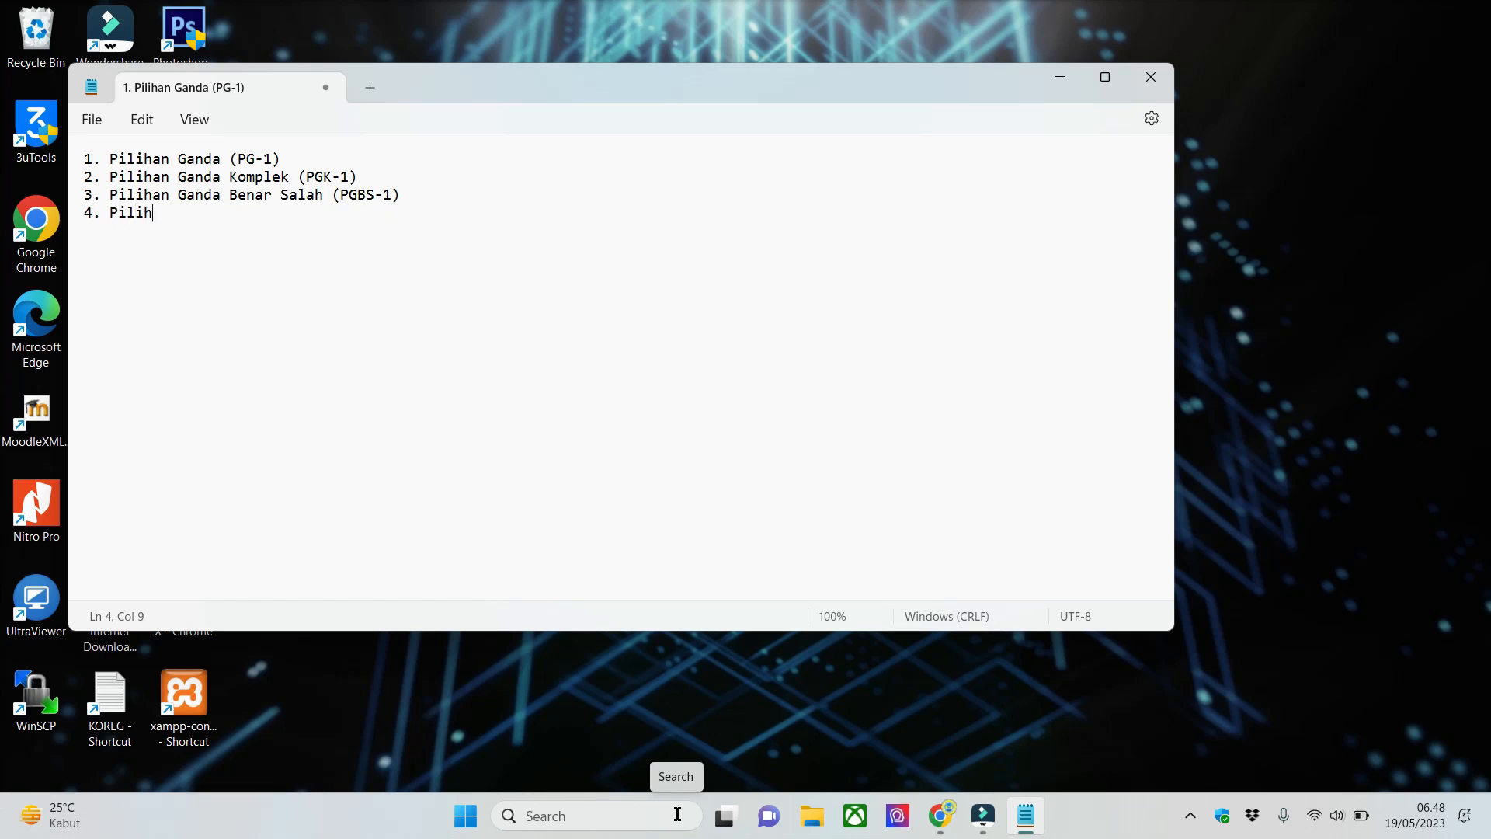
type("an Ganda Benar Salah ")
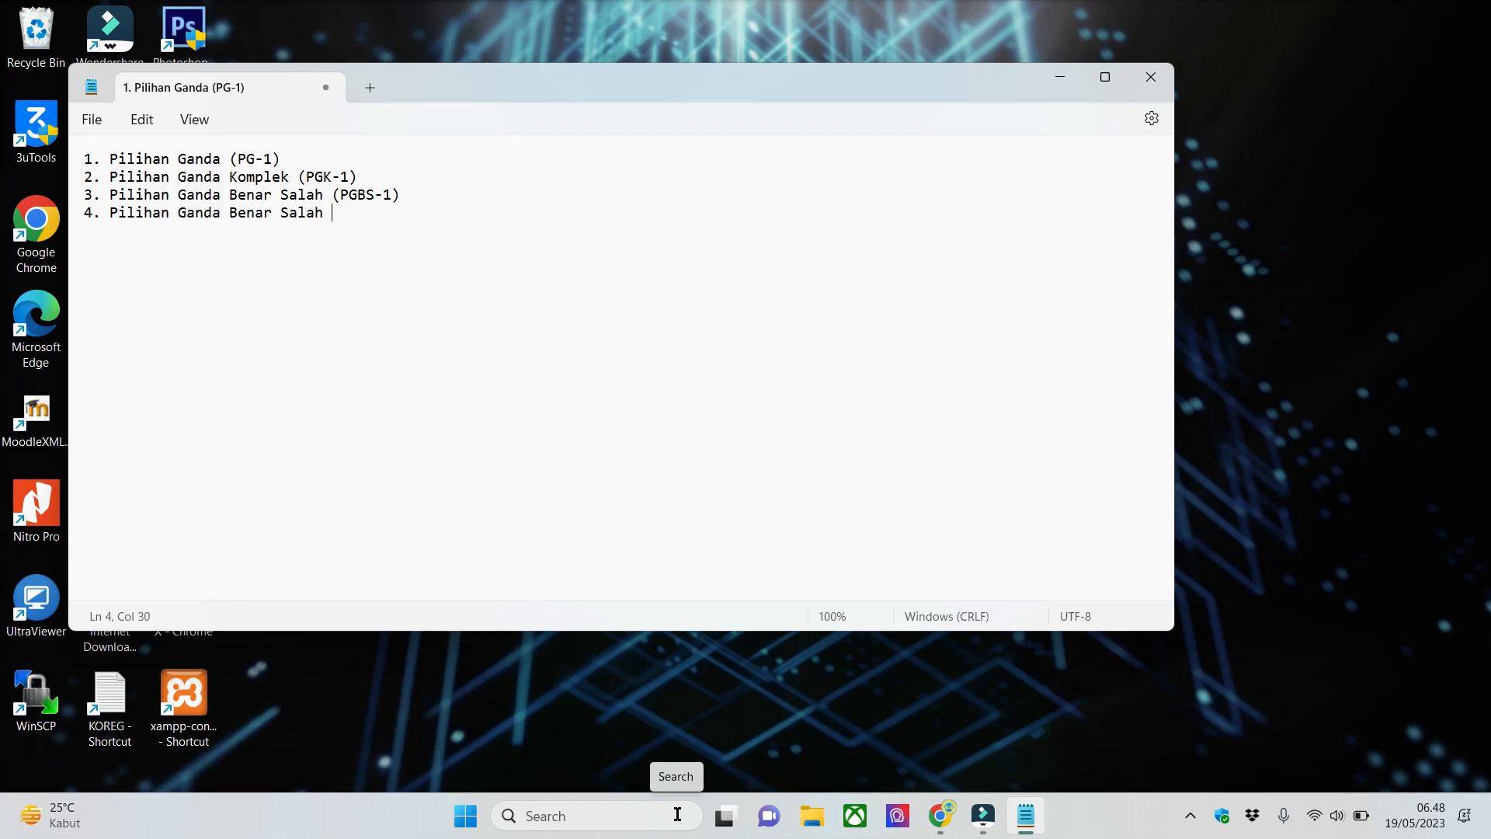
type("Lebih Dari Satu (PGKBS")
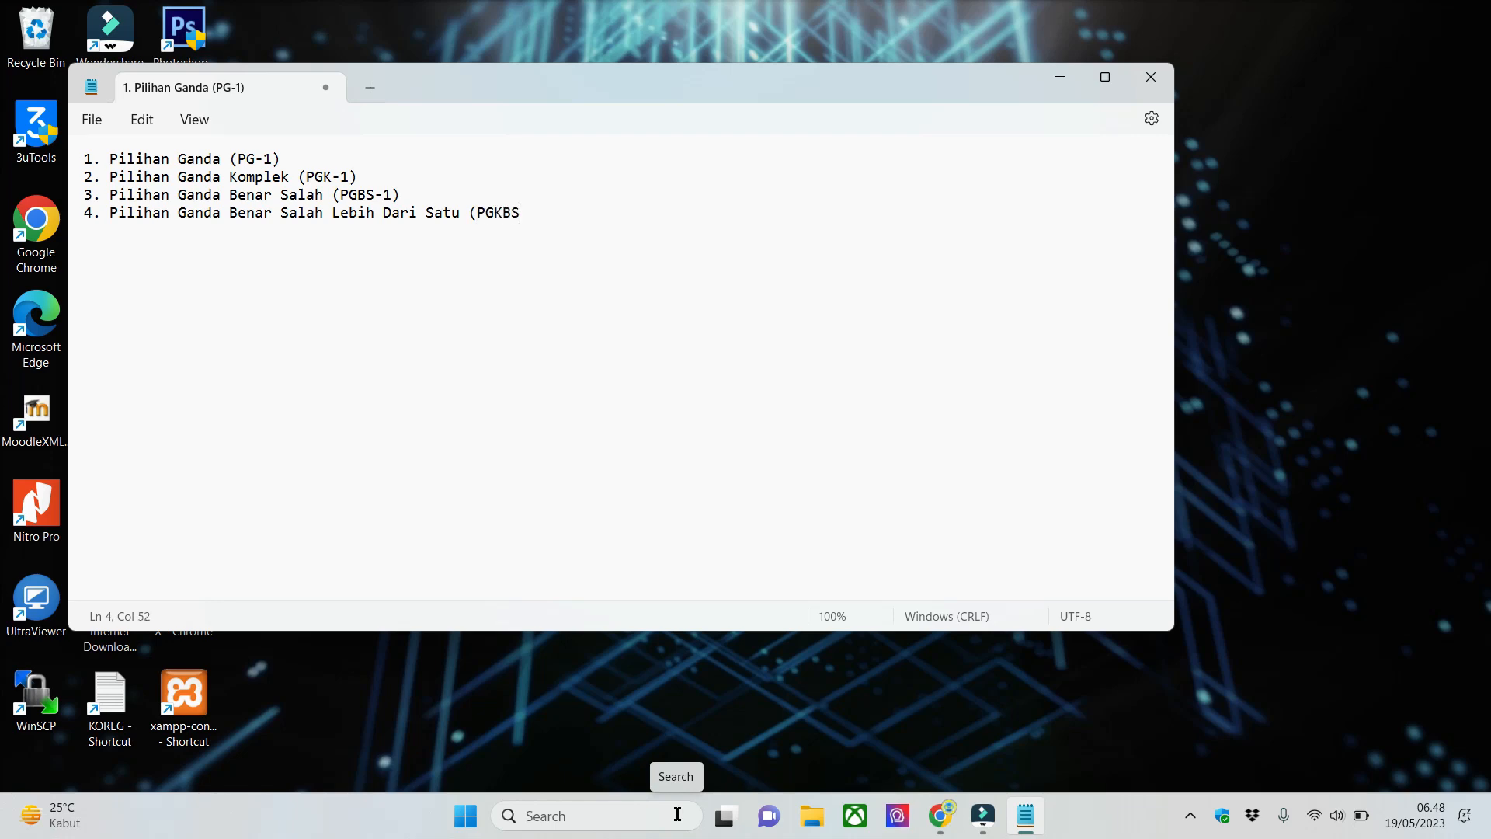
type(" L-1)")
- Add the fourth list item, "4. Pilihan Ganda Benar Salah Lebih Dari Satu (PGKBS L-1)"
key("Return")
- Add the fifth list item, "5. Menjodohkan (MJDK)"
type("5. Mnej")
key("BackSpace")
key("BackSpace")
key("BackSpace")
type("enjodohkan (MJDK)")
key("Return")
- Add the sixth list item, "6. Isian Singkat (IS)", followed by a blank line
type("6. ")
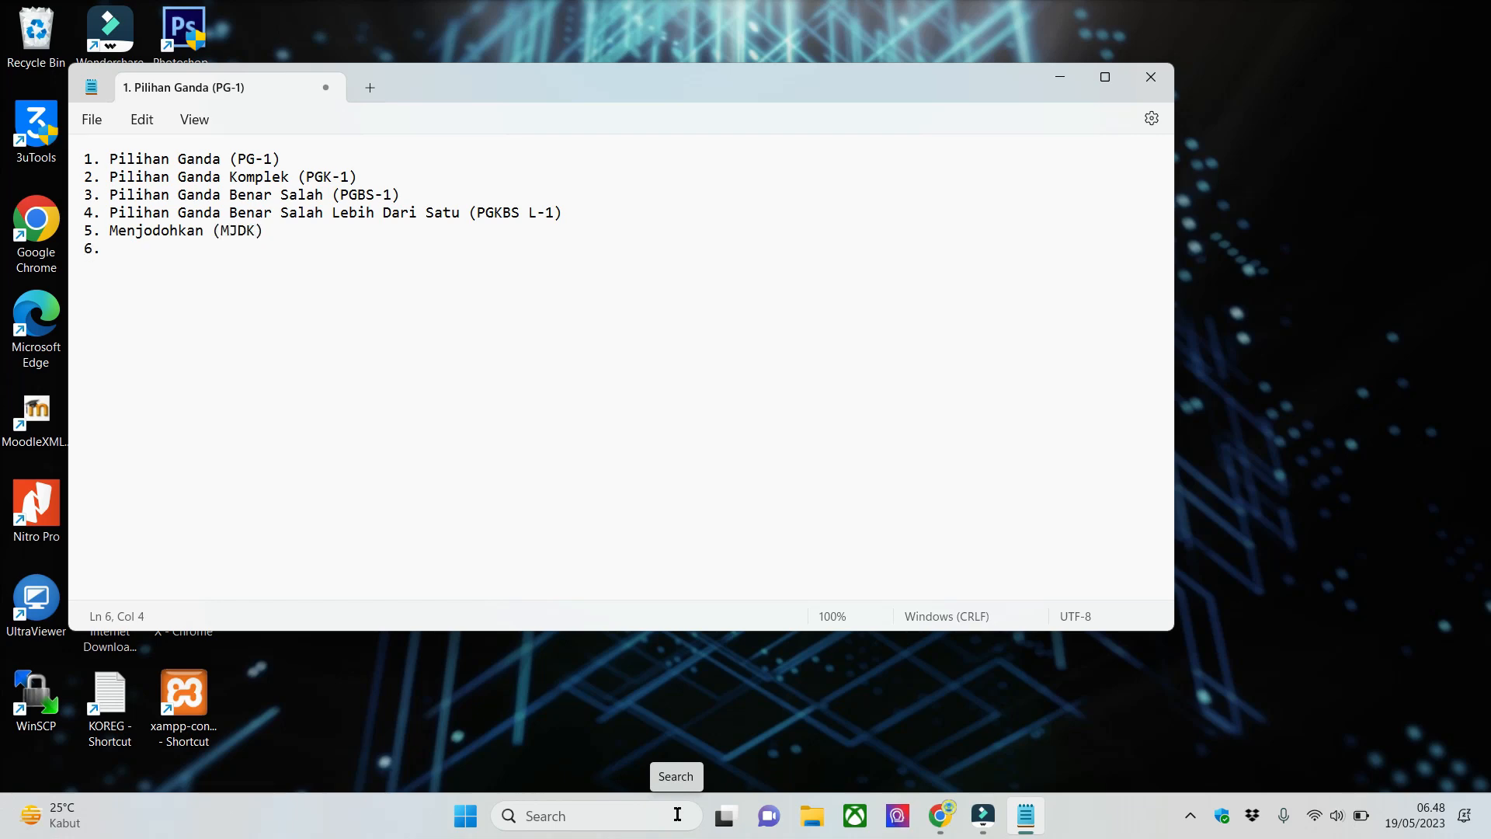
type("Isian Singkat (IS)")
key("Return")
key("Return")
- Minimize the notes, switch to the incognito Chrome window and load daring.smadrsoetomo.sch.id:1000
left_click(1067, 74)
mouse_move(938, 828)
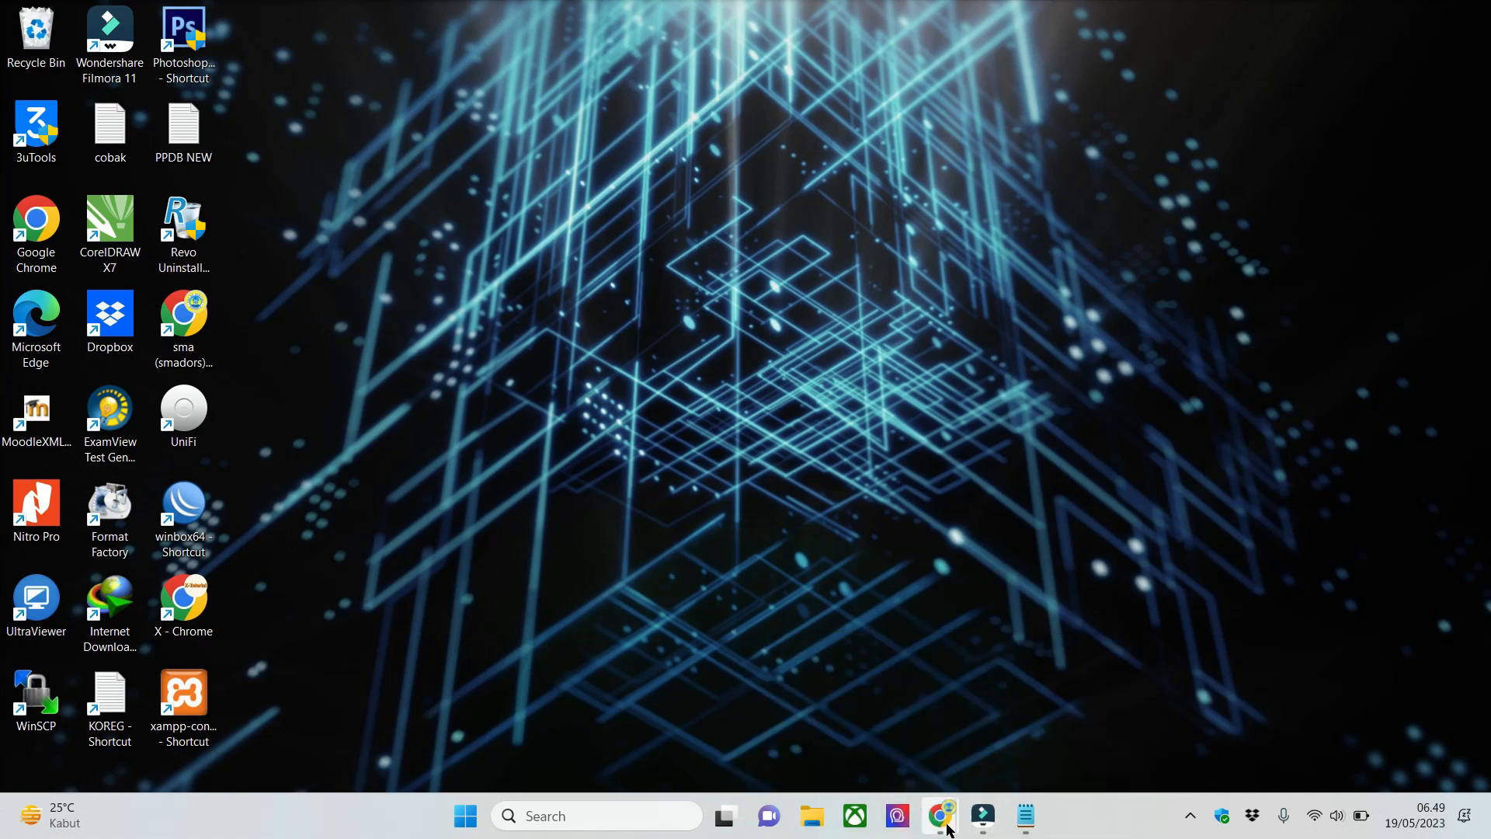
left_click(940, 820)
left_click(1027, 708)
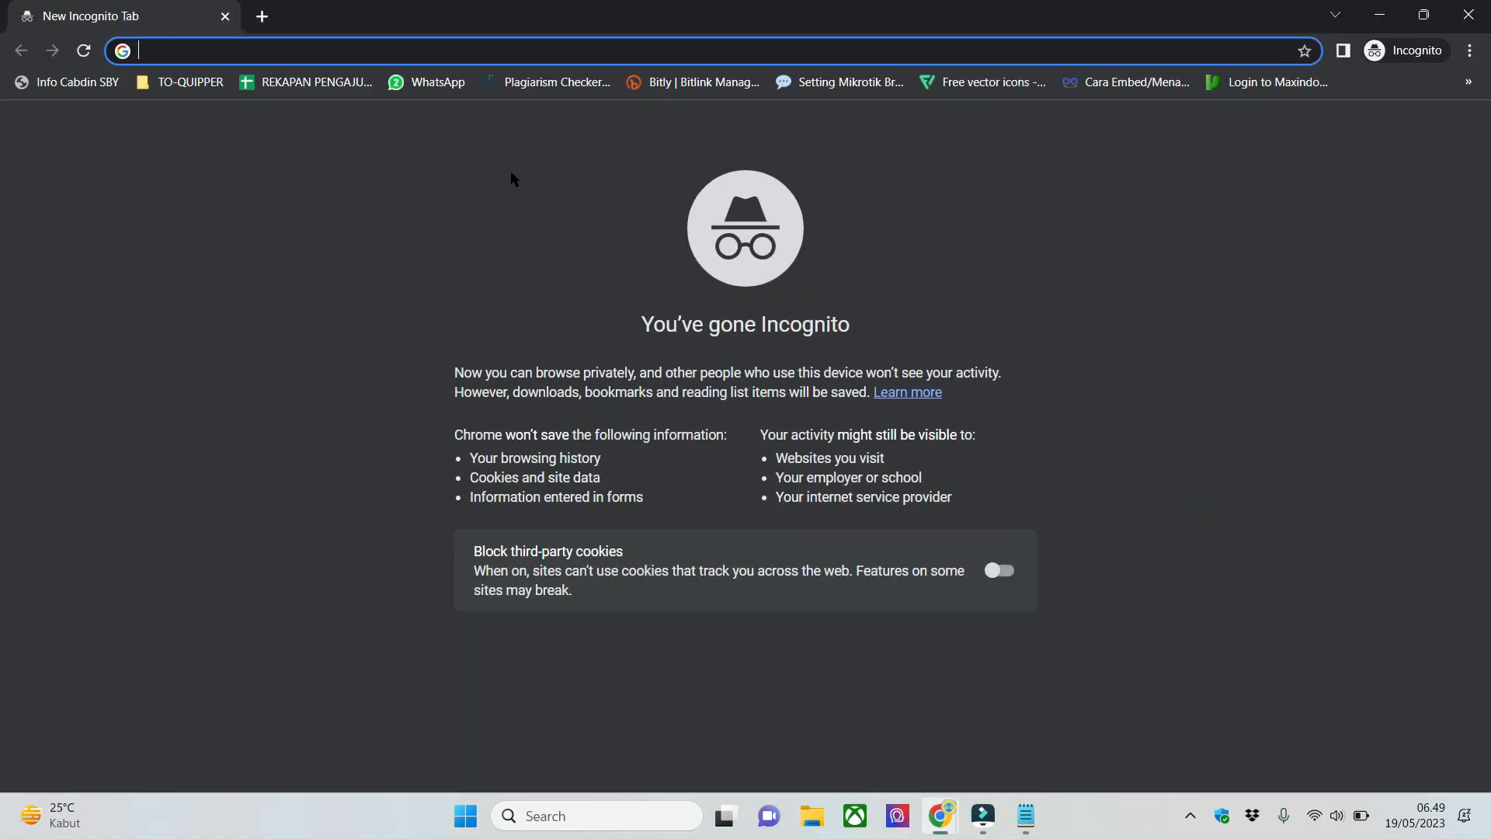
type("daring.s")
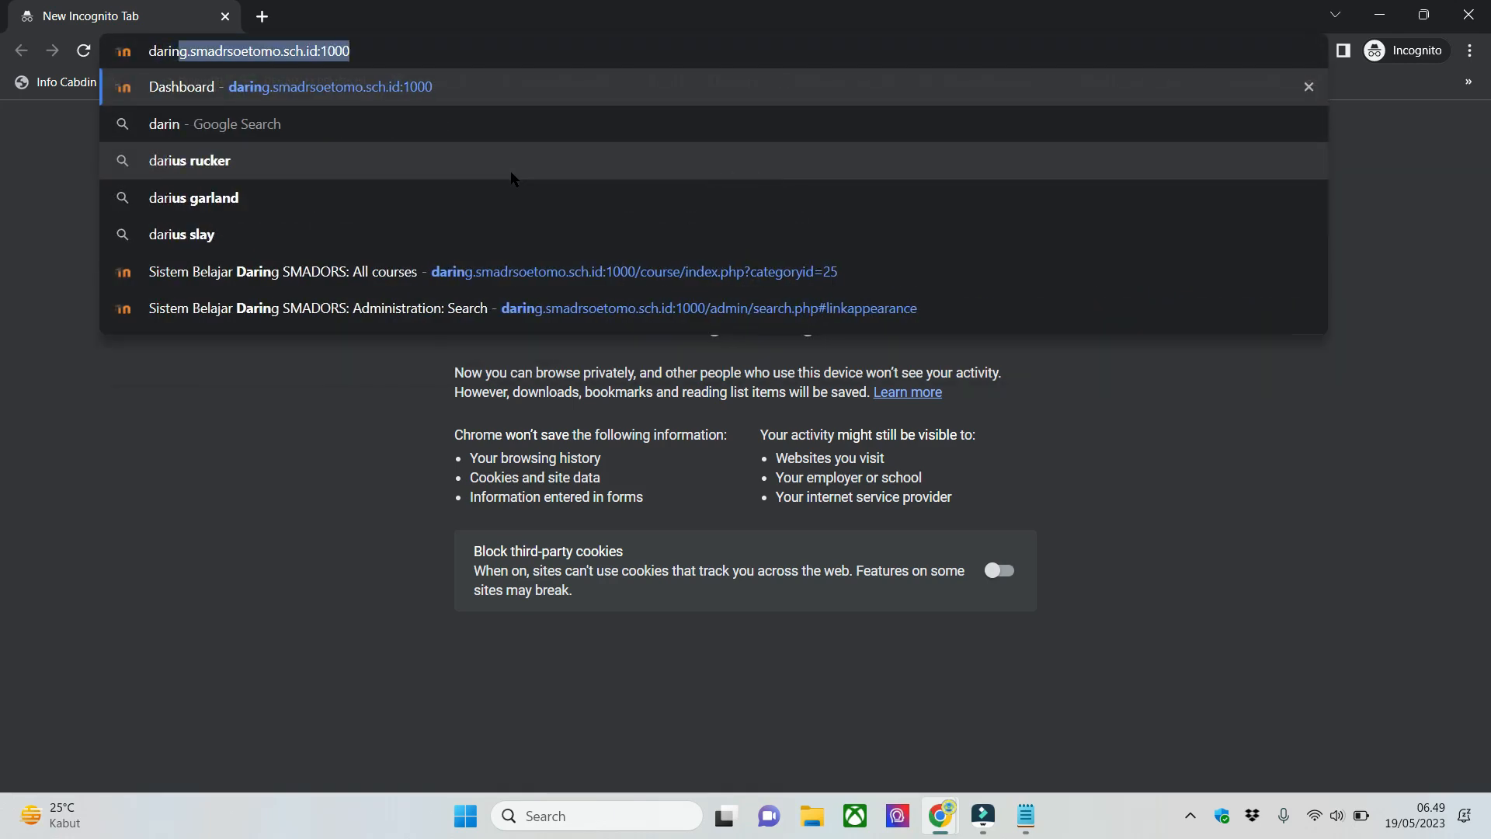
type("madrsoet")
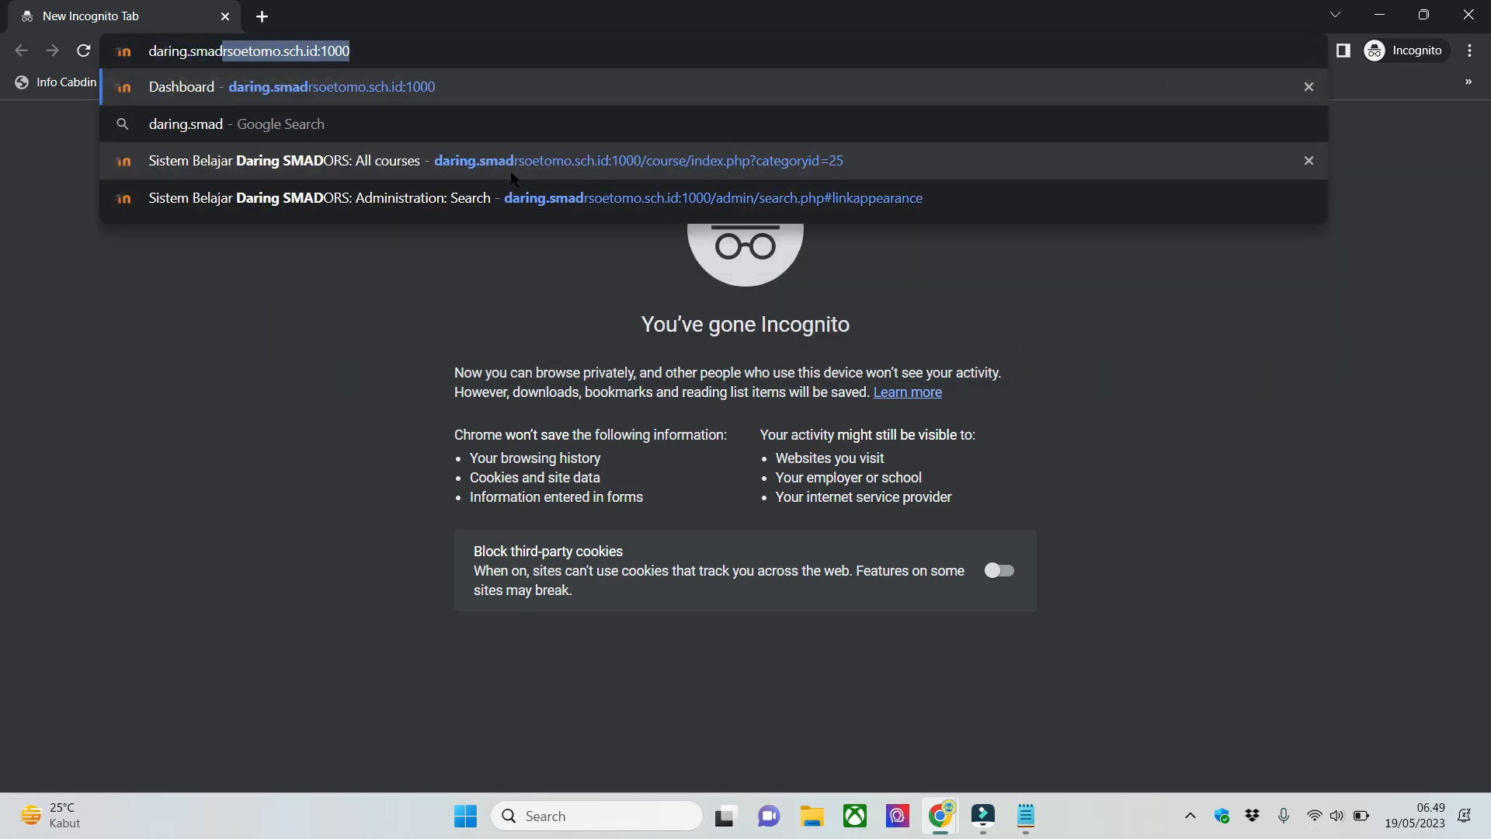
type("omo.")
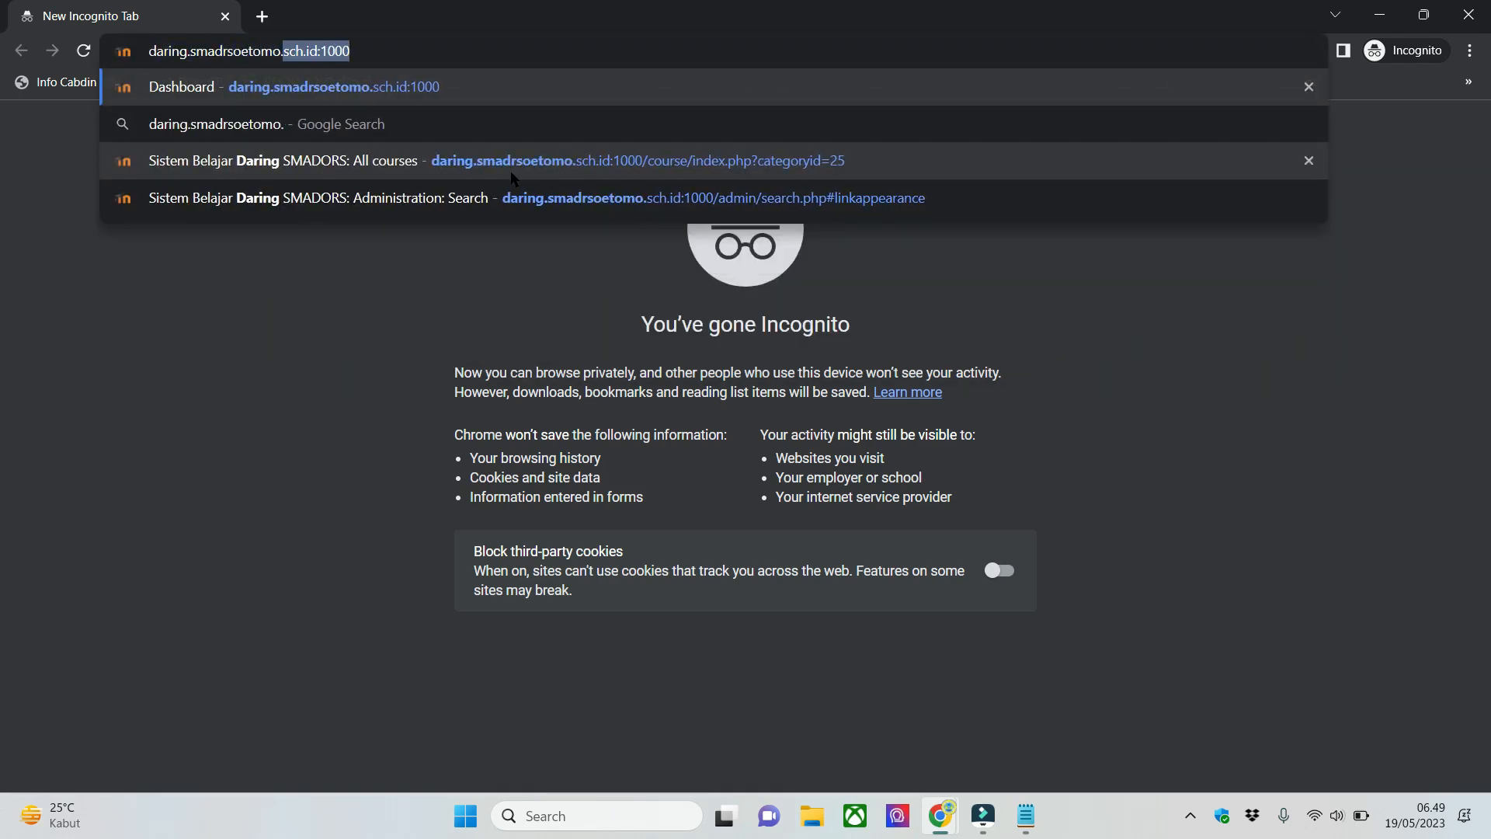
type("sch.id:1000")
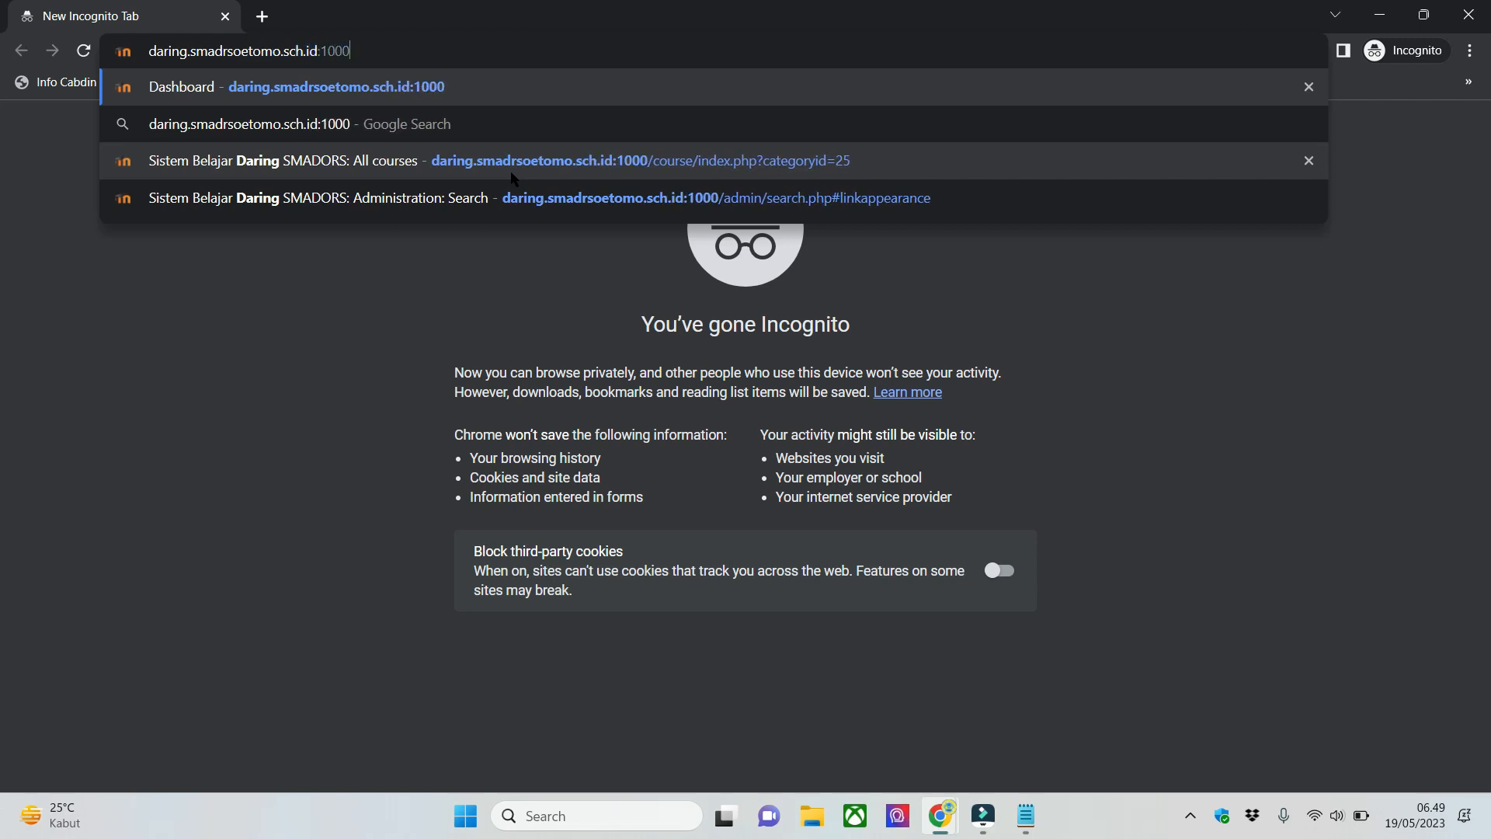
key("Return")
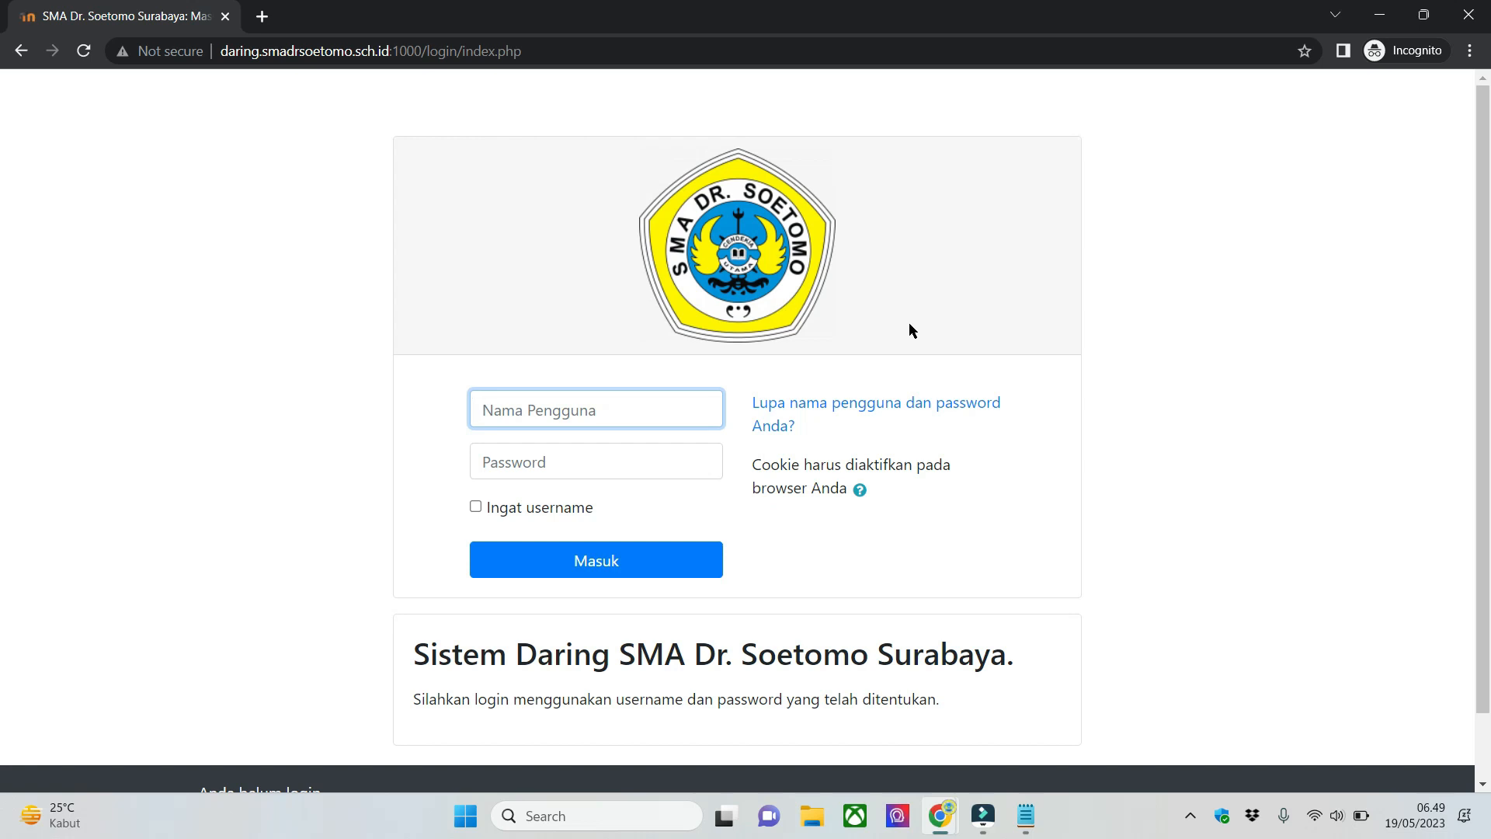
- Log in to the school's Moodle site with the teacher's username and the account password
type("guru13")
key("Tab")
type("•••••")
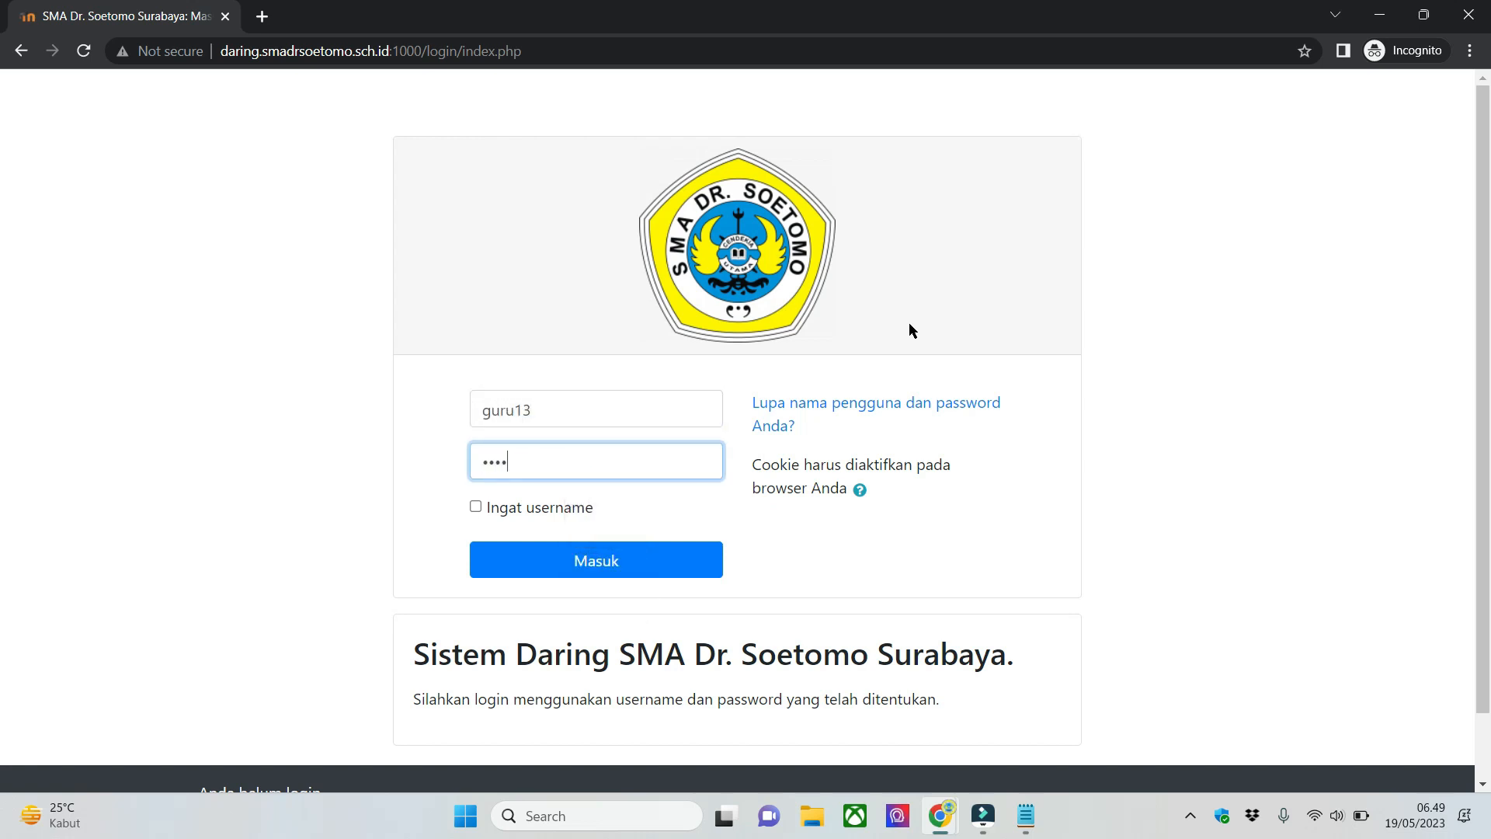
key("Return")
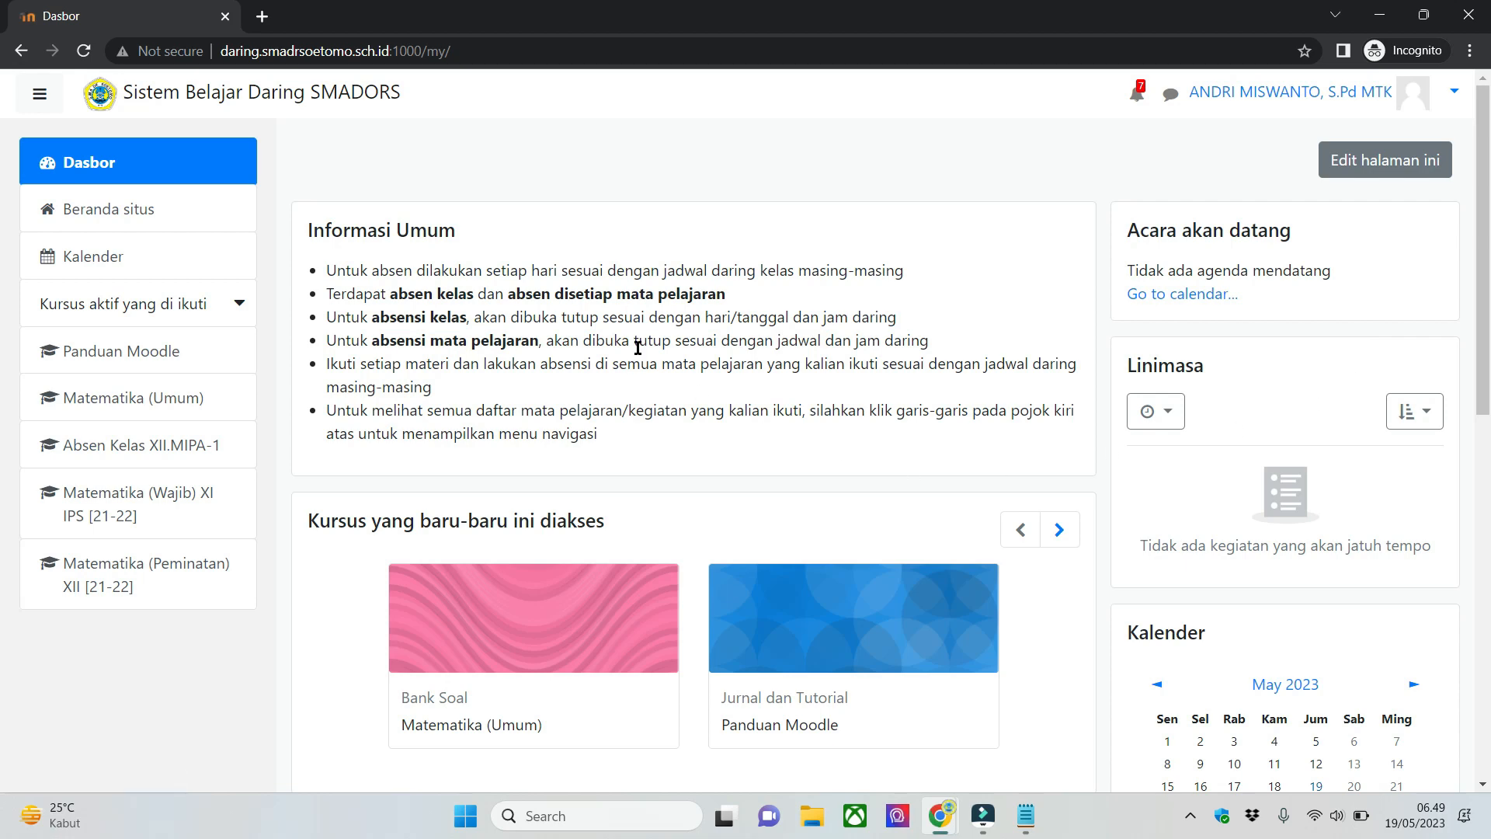
- Open the Panduan Moodle course and look through its AKM SMA DR SOETOMO section and tutorial videos
left_click(53, 107)
left_click(47, 101)
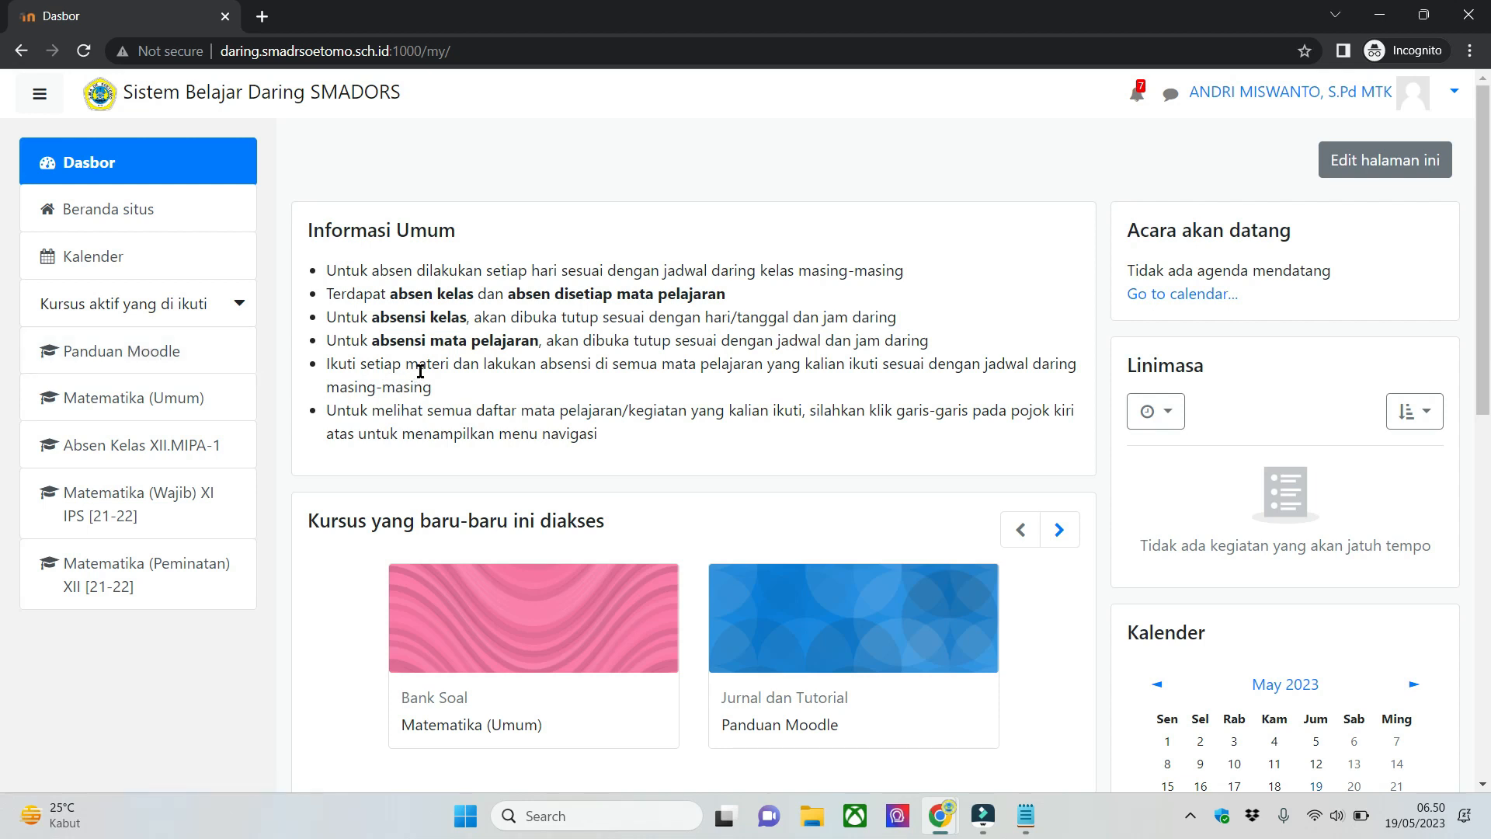
left_click(195, 363)
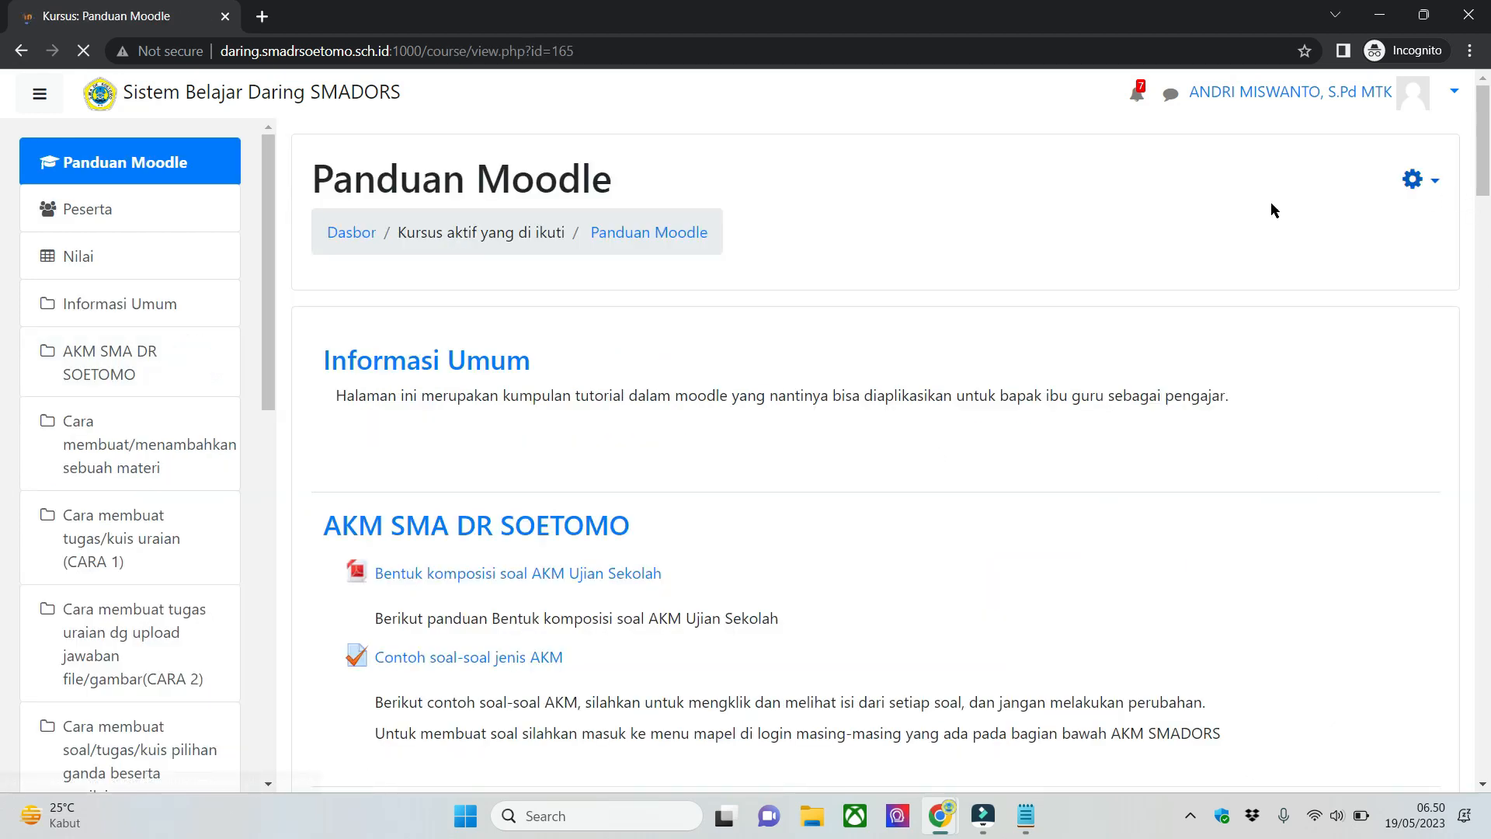
scroll(853, 300, "down", 6)
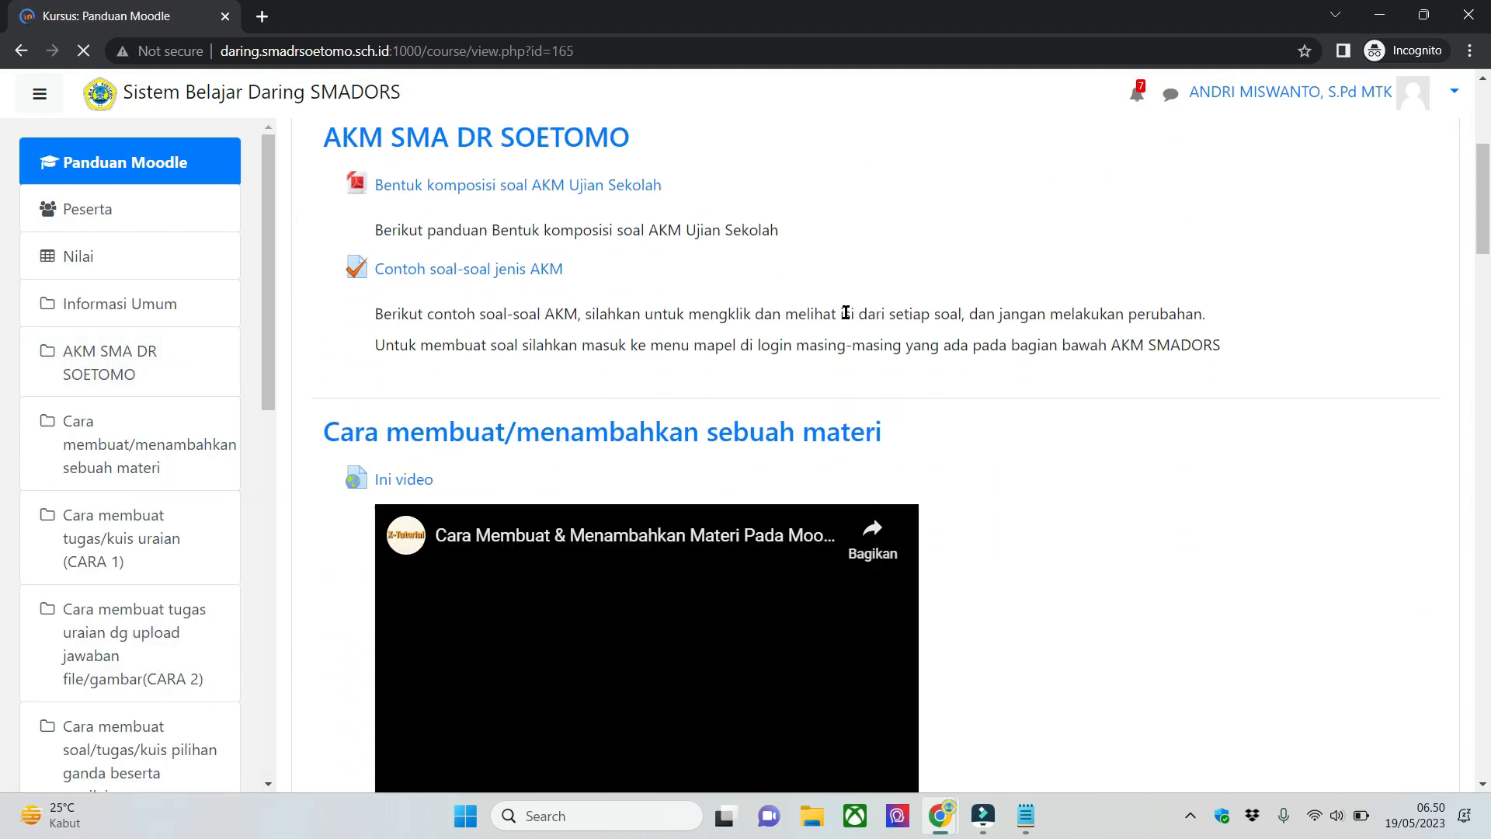
scroll(1185, 430, "down", 10)
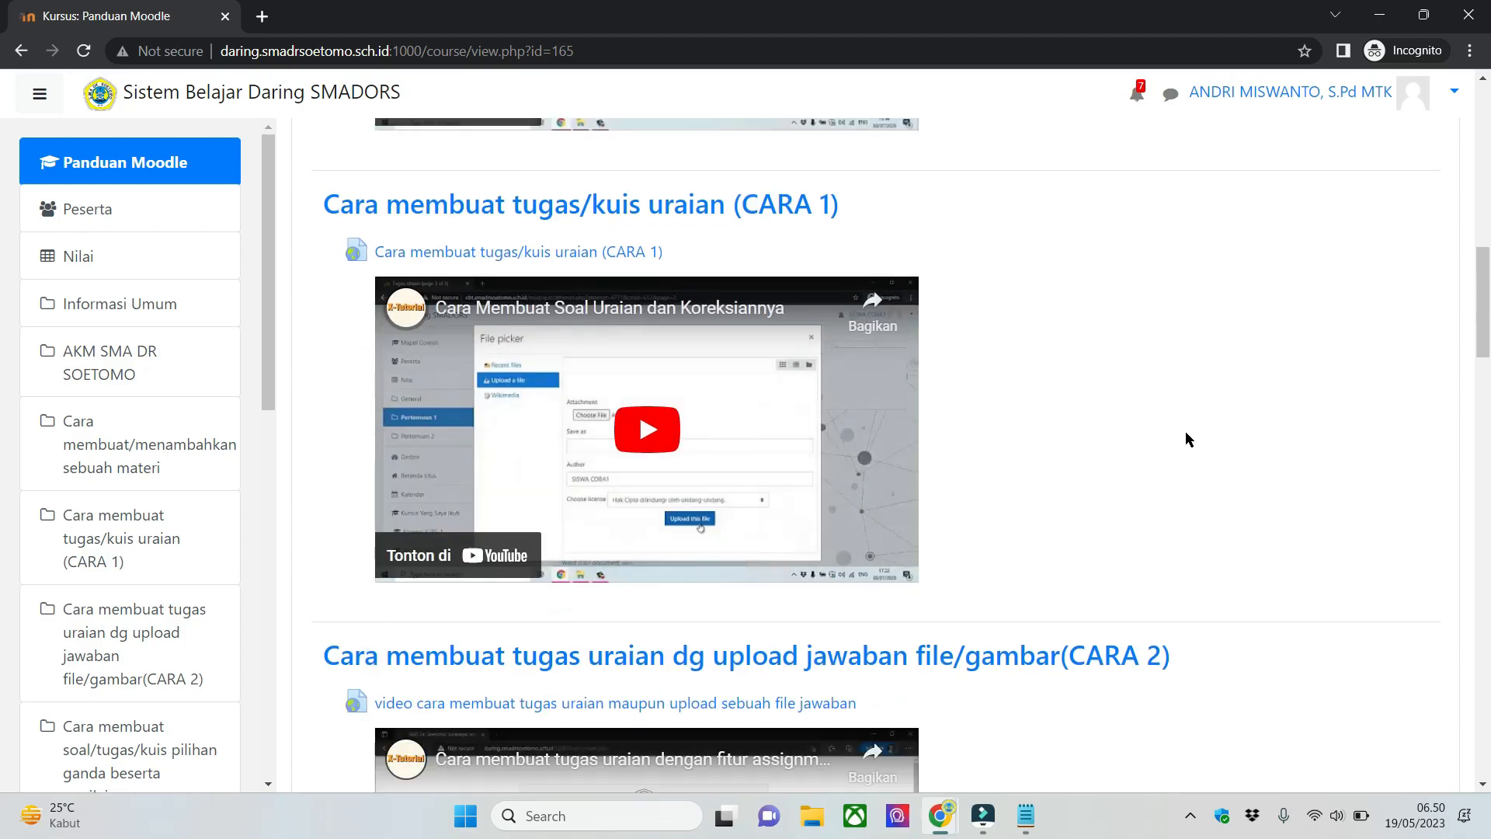
scroll(1187, 440, "down", 20)
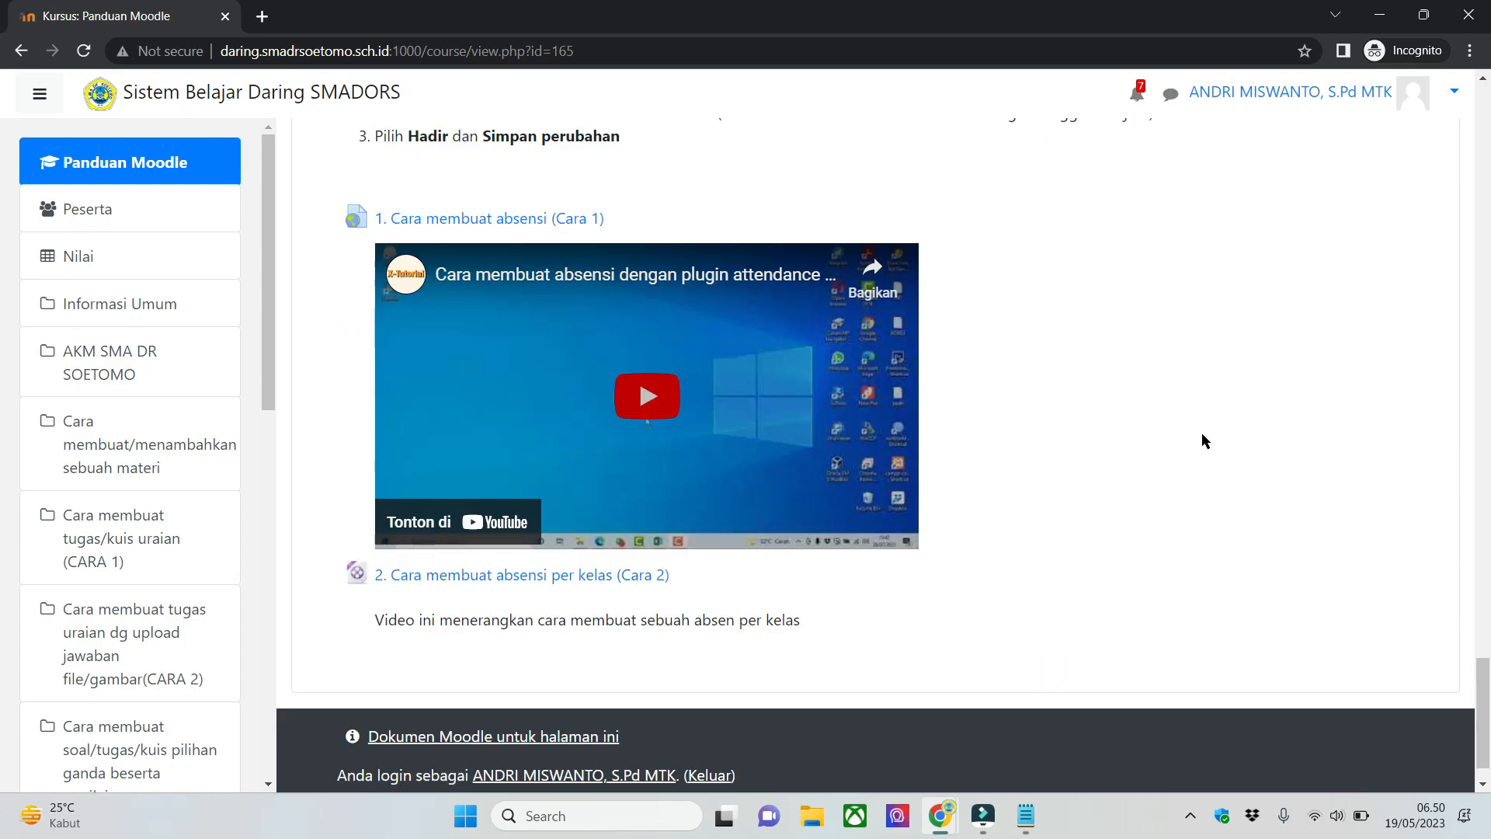
scroll(1200, 435, "up", 20)
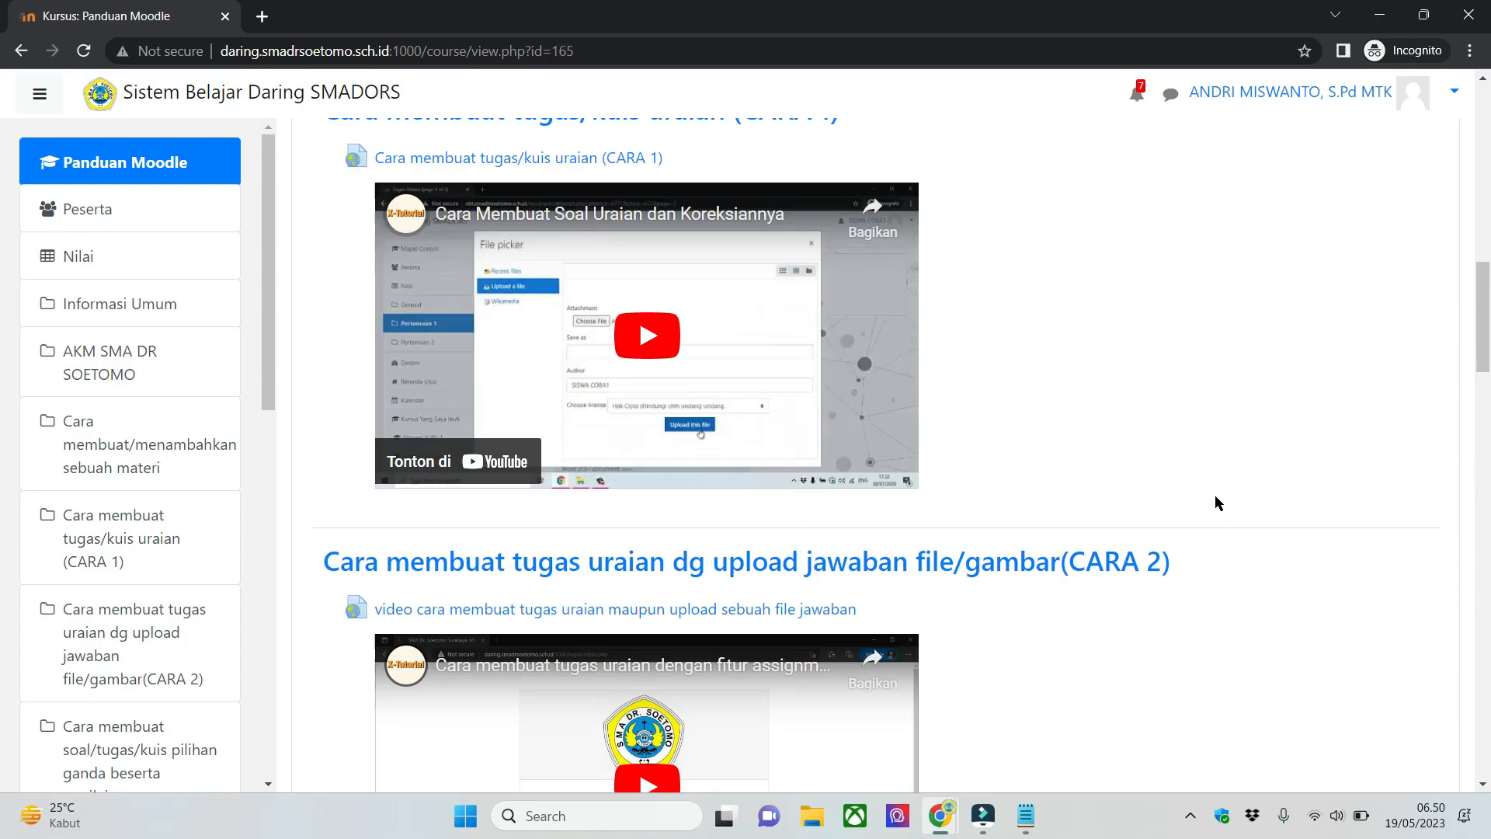
- Return to the dashboard, open the Matematika (Umum) course and review its topics
left_click(158, 99)
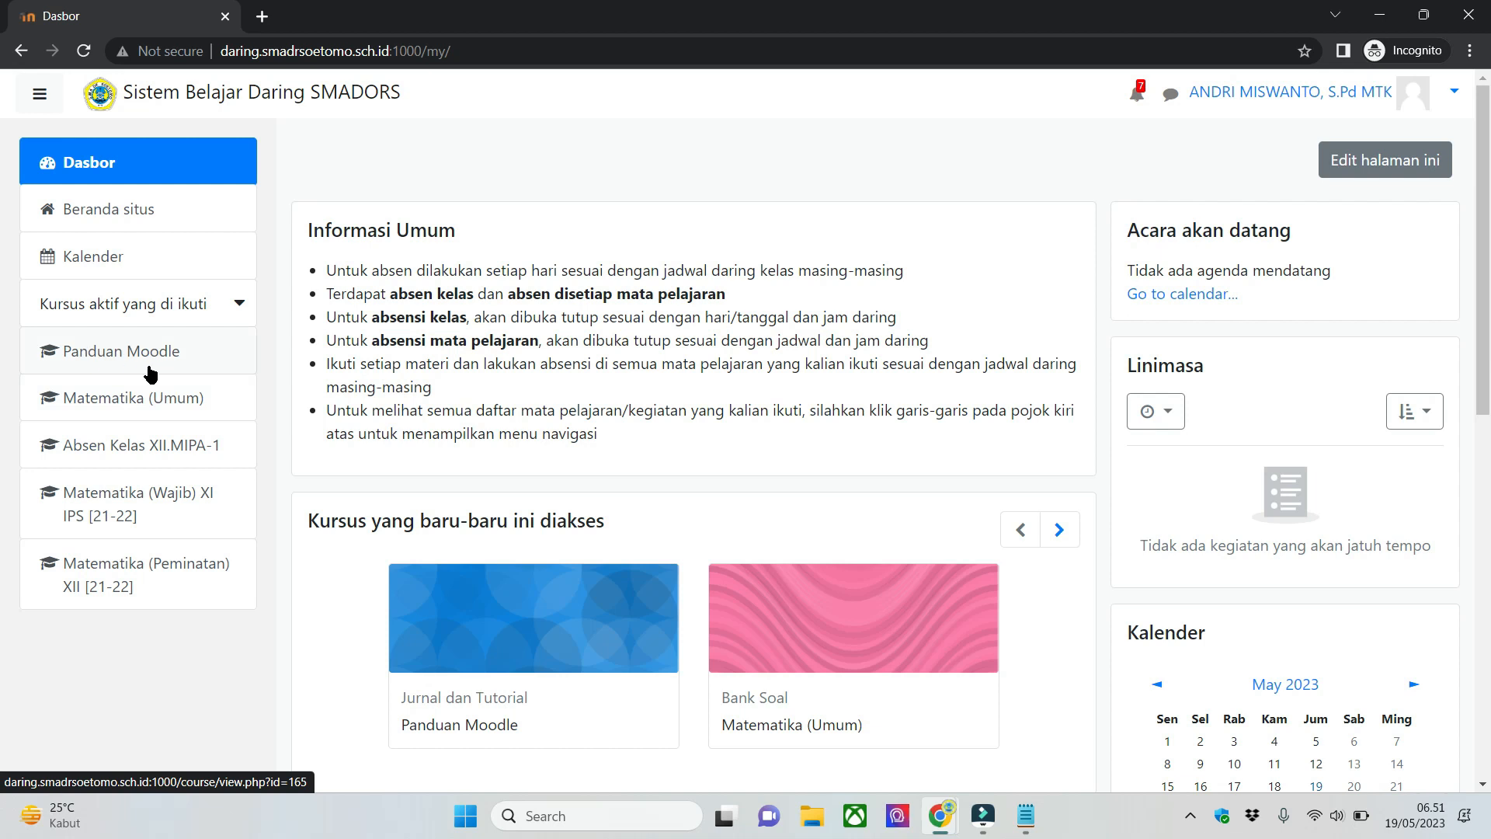
left_click(222, 399)
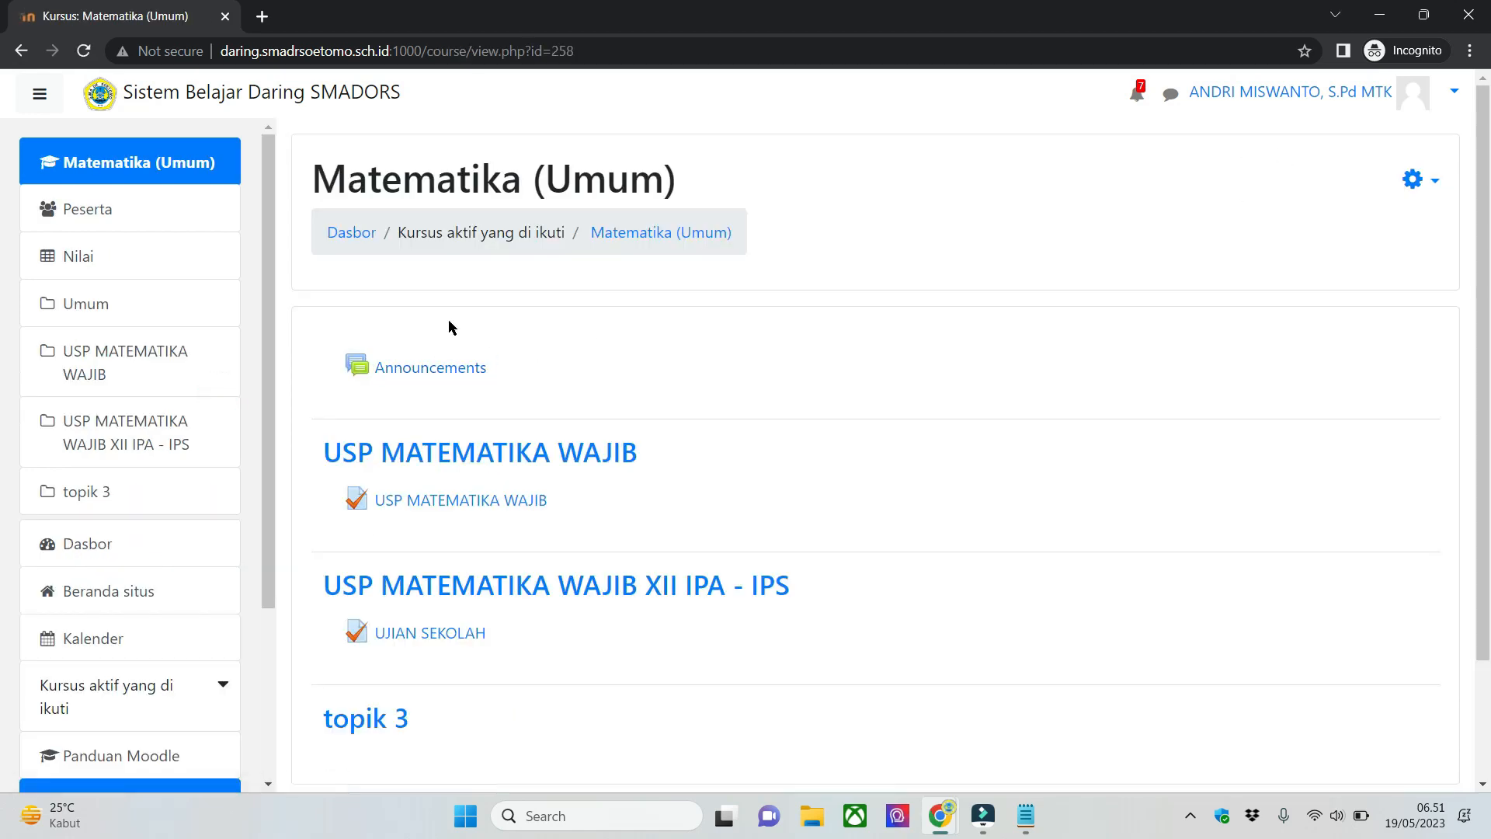
scroll(532, 399, "down", 3)
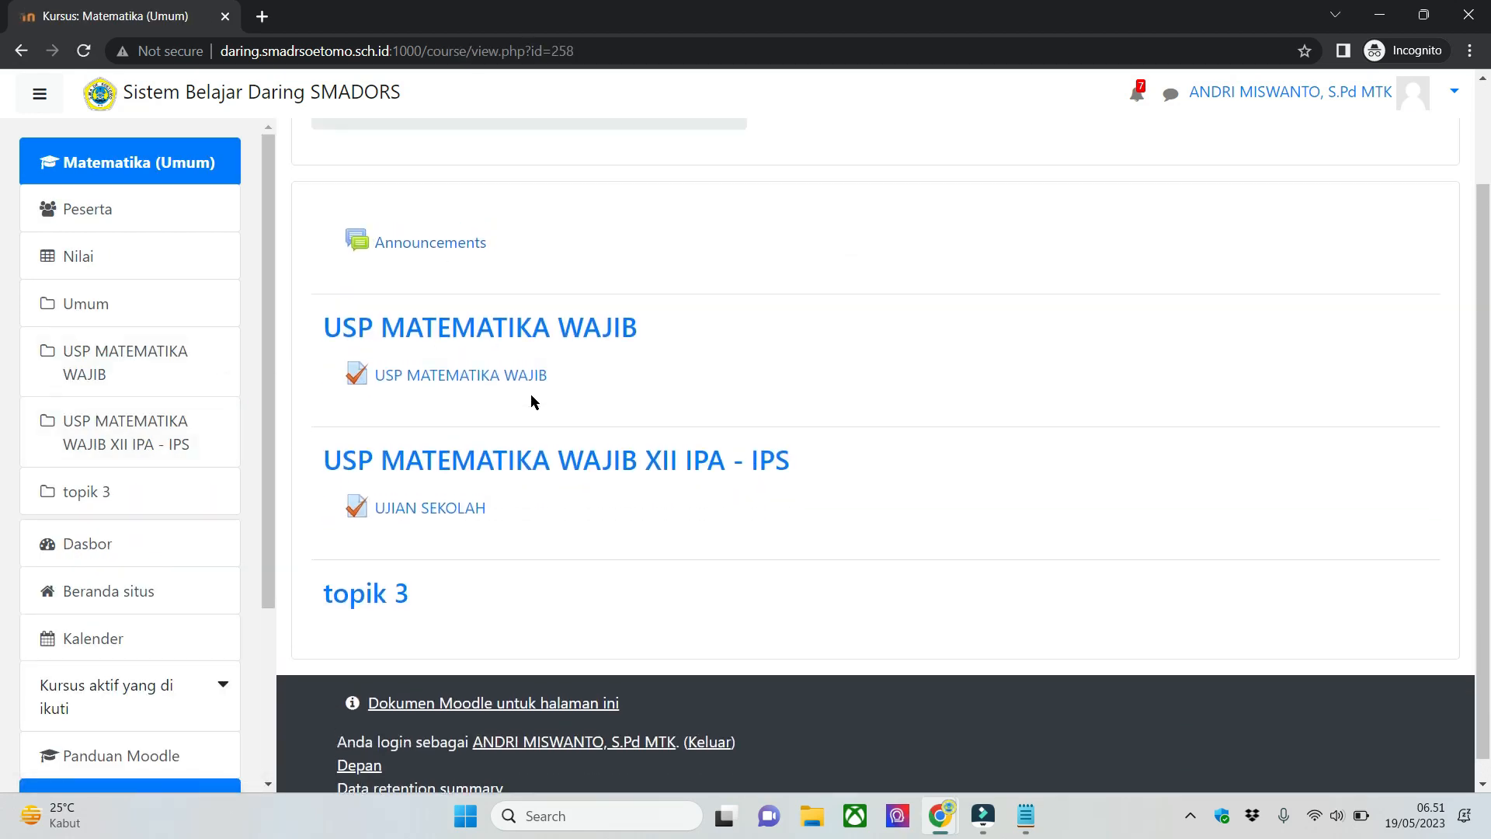
scroll(536, 411, "up", 3)
scroll(549, 439, "down", 2)
scroll(543, 342, "up", 2)
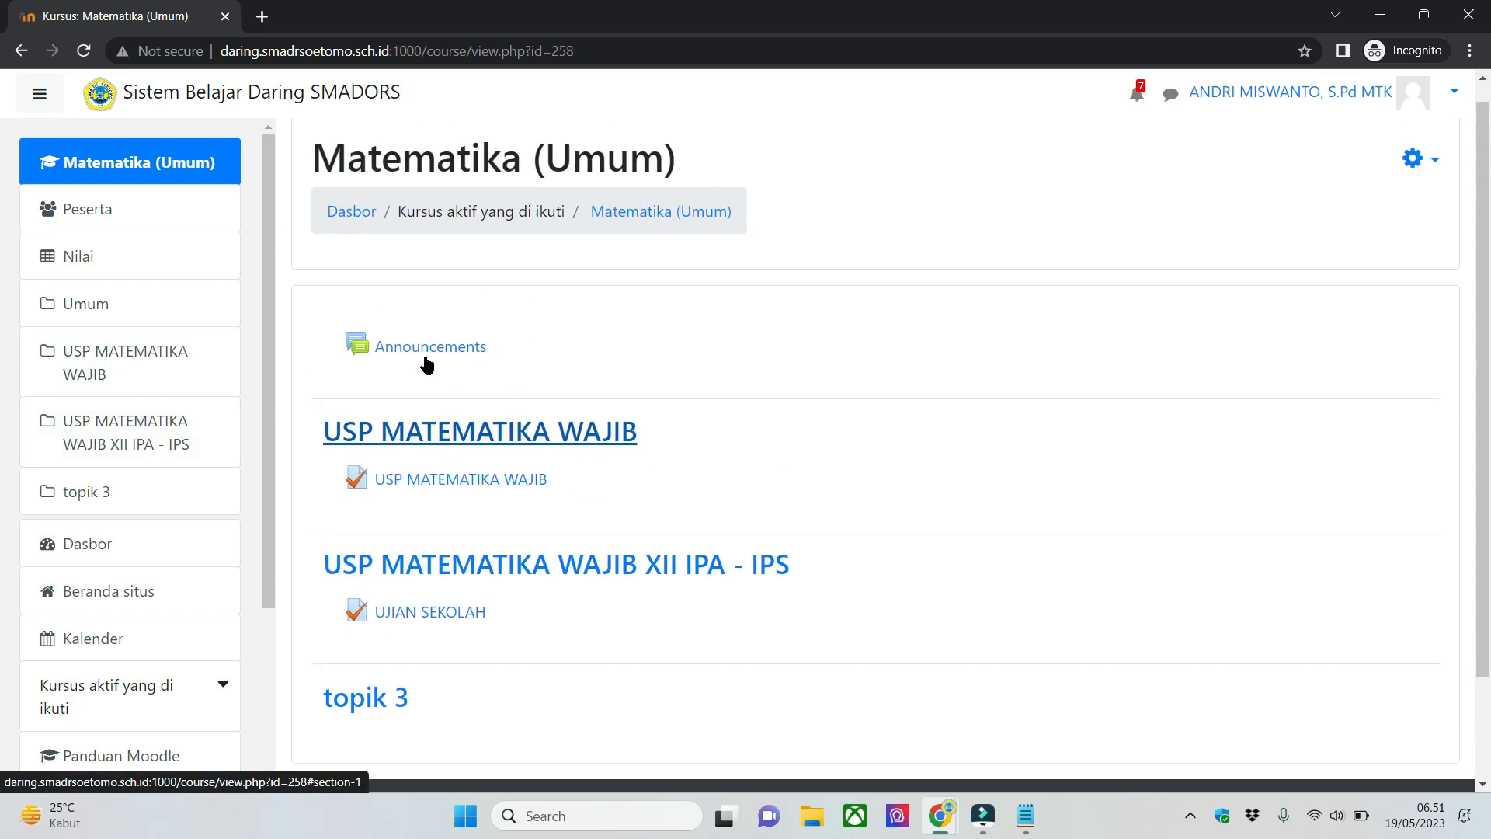
scroll(427, 364, "up", 1)
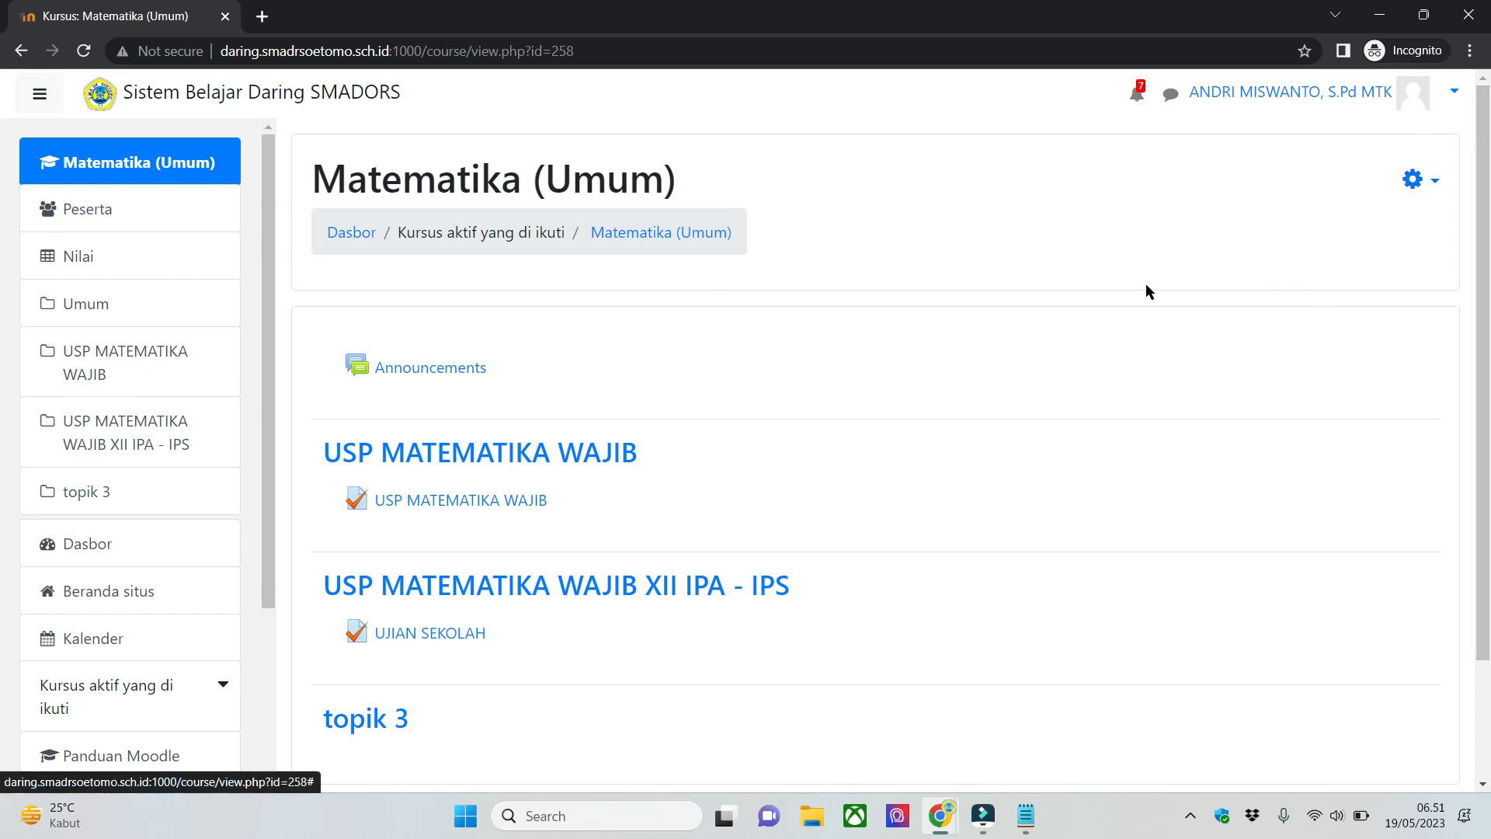
- Turn on editing mode (Hidupkan Mode Ubah) for the Matematika (Umum) course and check its topics down to topik 3
left_click(1420, 186)
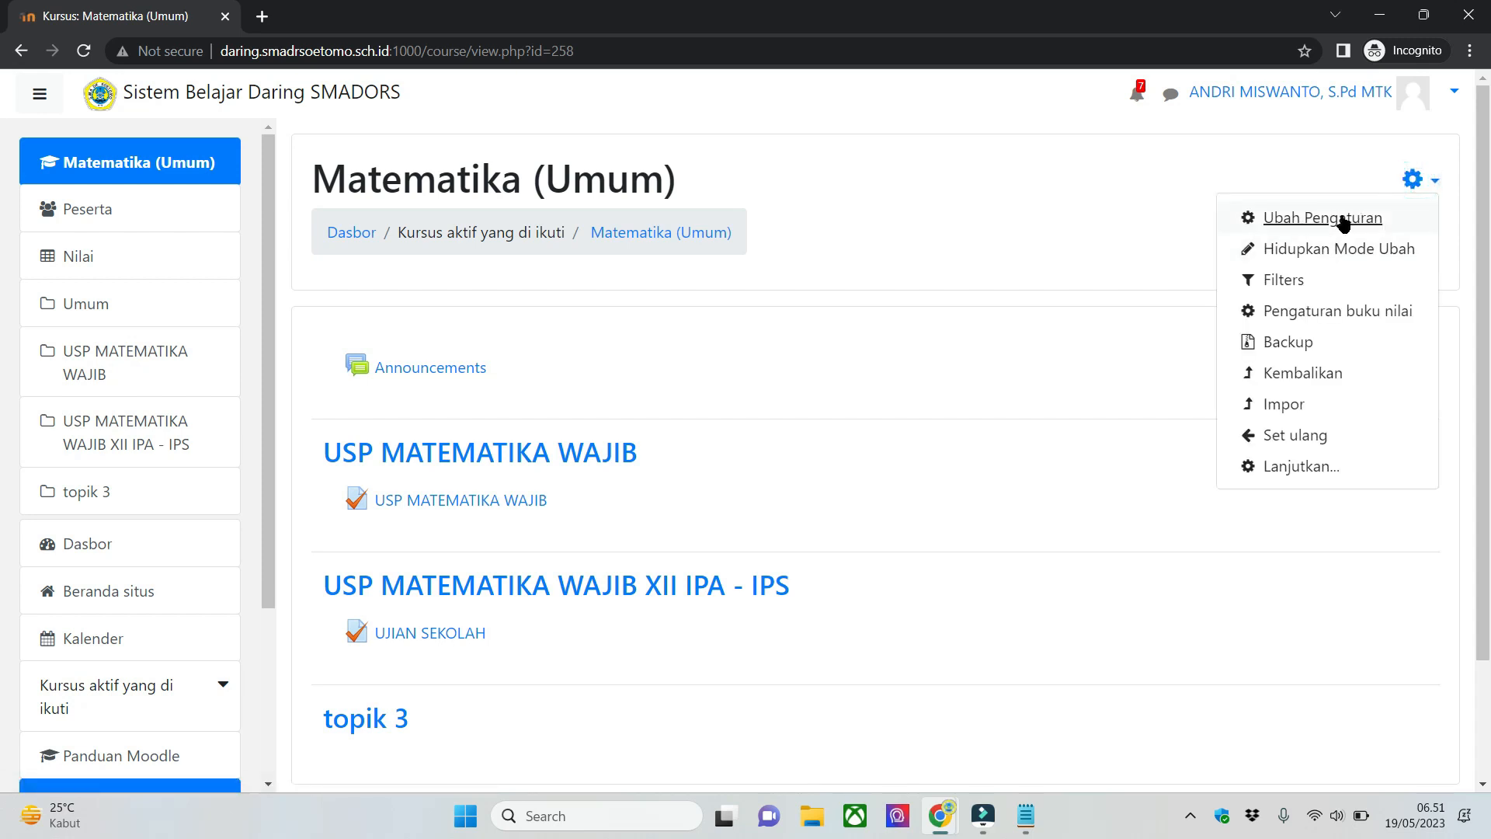
left_click(1303, 255)
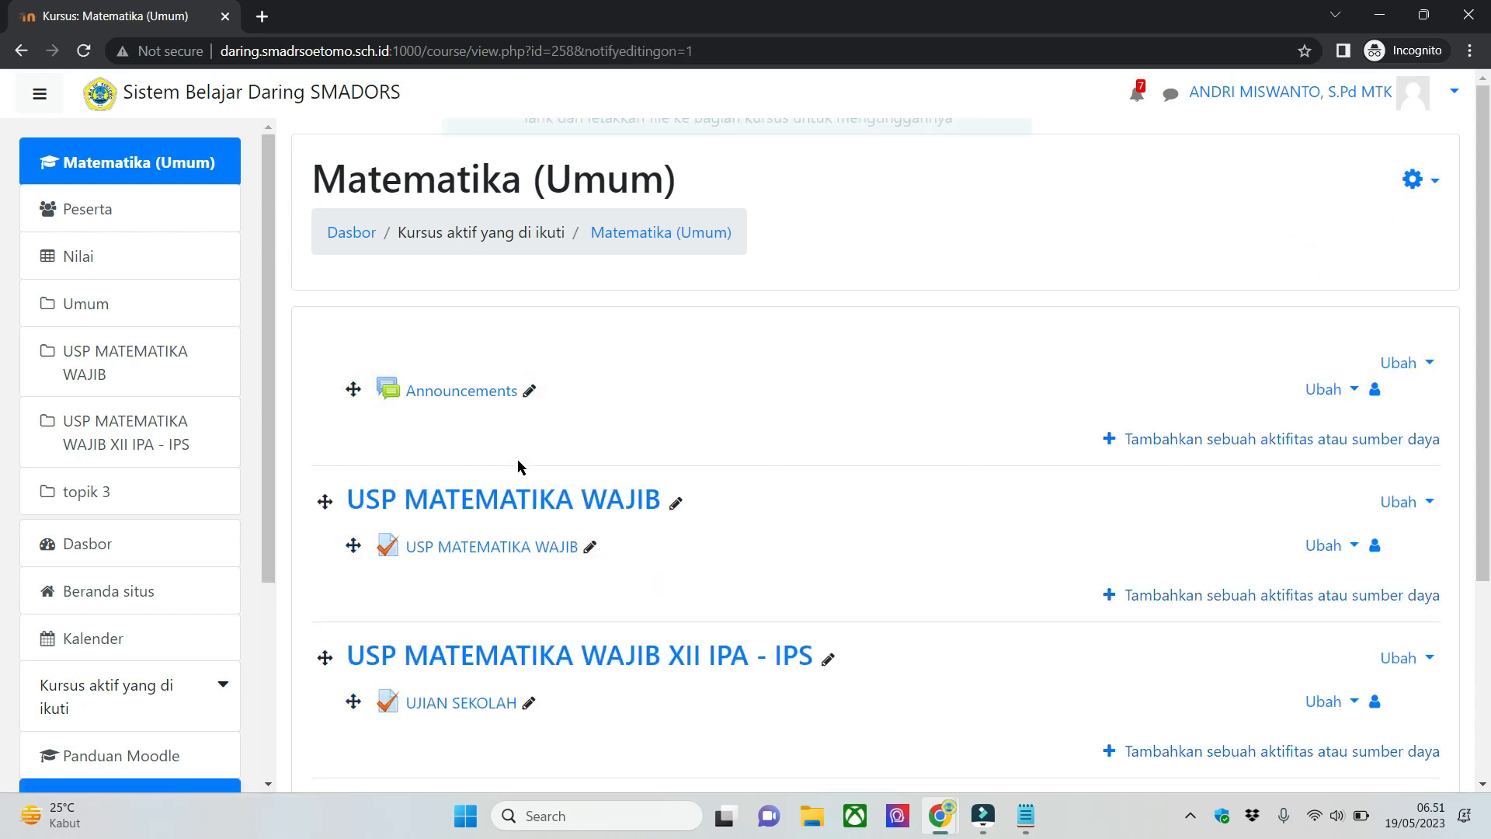
scroll(513, 481, "down", 2)
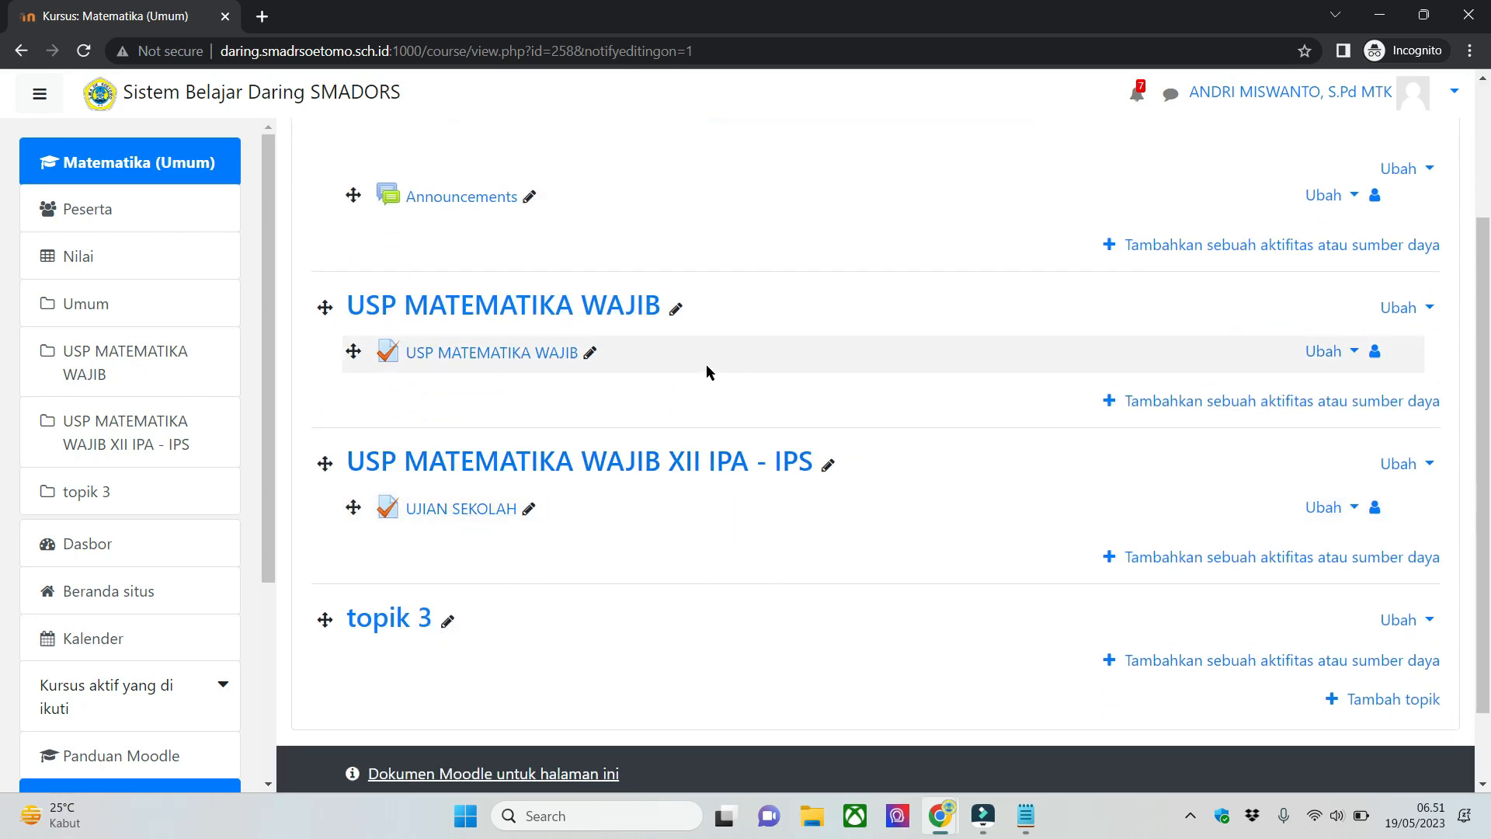
scroll(1181, 404, "up", 2)
scroll(1192, 397, "down", 4)
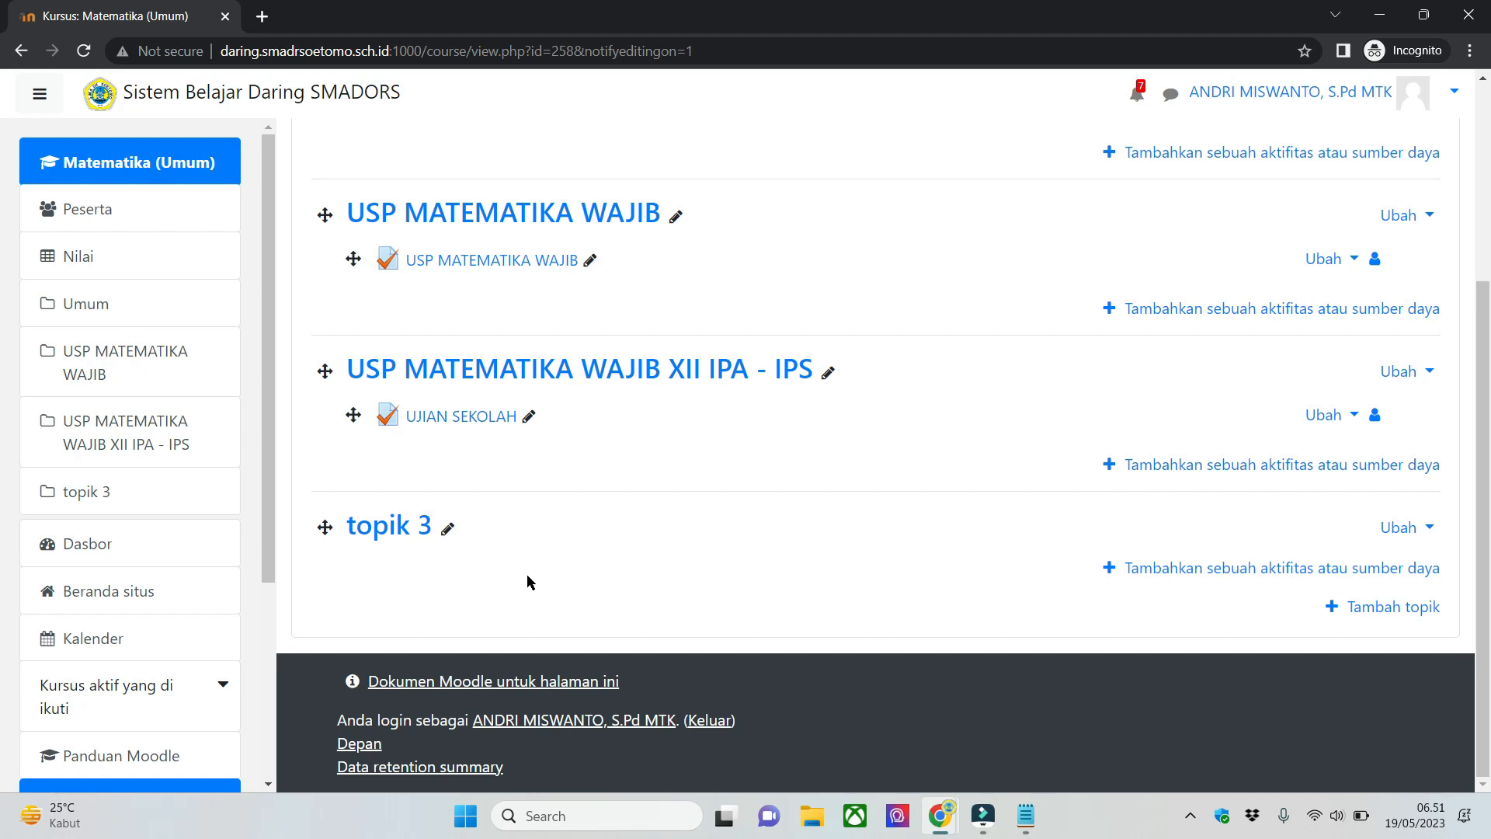
- Rename the course section topik 3 to SOAL AKM
left_click(447, 532)
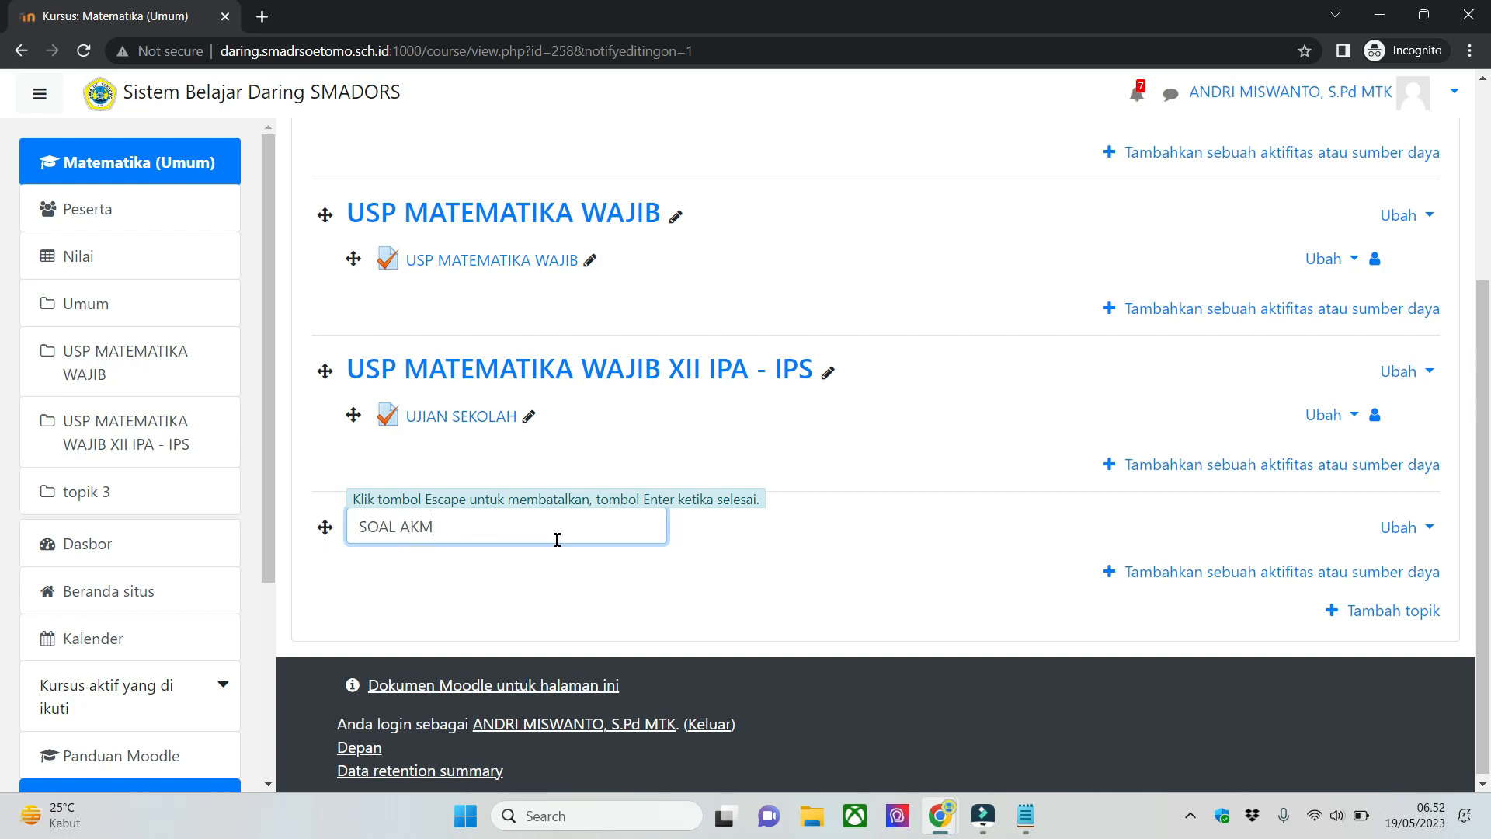
type("SOAL AKM")
key("Return")
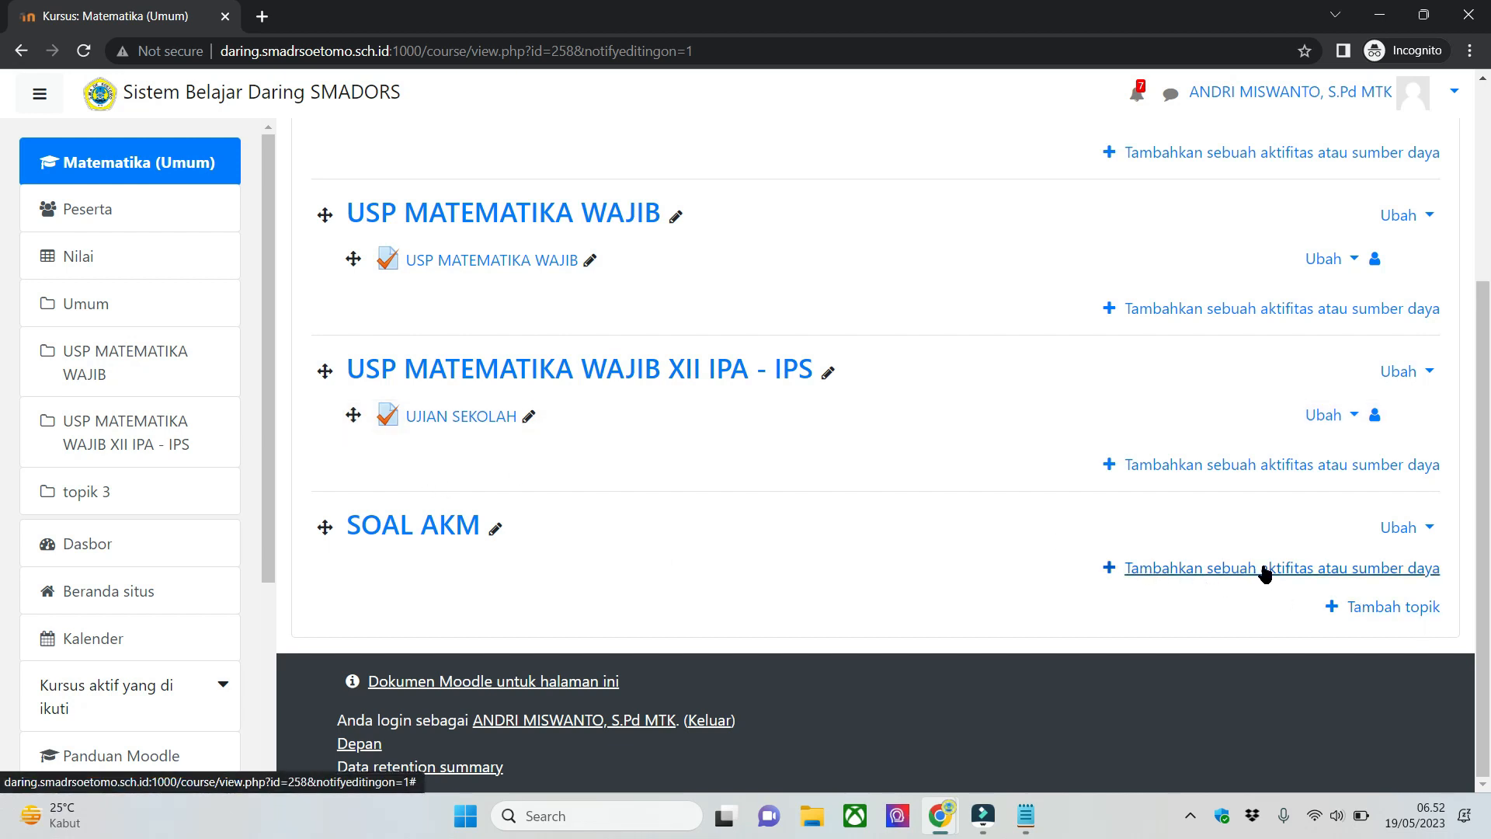
- Add a new Kuis activity to the SOAL AKM section, choosing it from the available activities and resources
left_click(1371, 575)
scroll(651, 240, "down", 5)
scroll(657, 253, "up", 5)
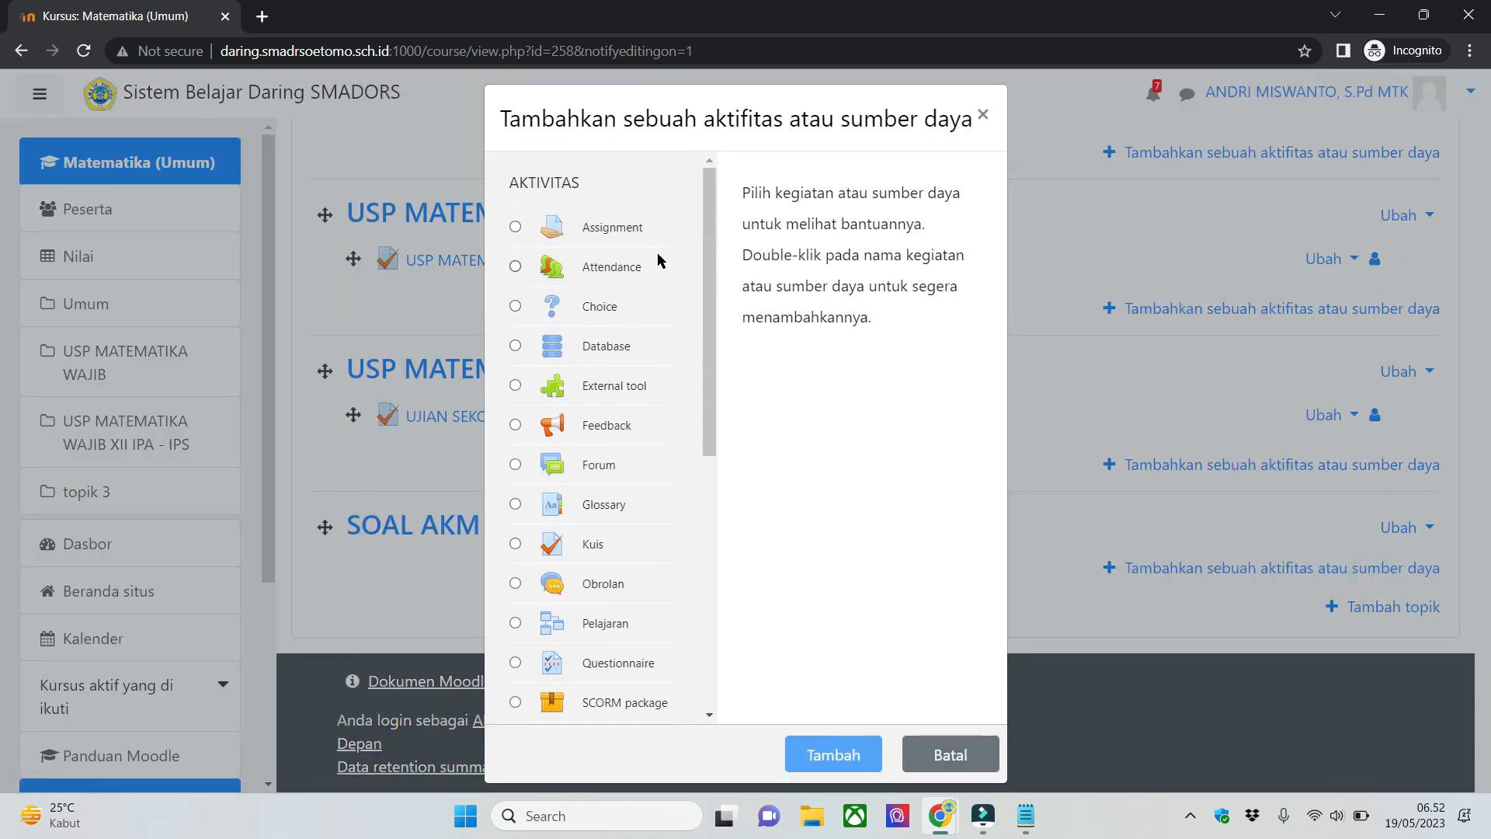
scroll(674, 271, "down", 5)
scroll(674, 270, "up", 5)
left_click_drag(707, 367, 653, 640)
scroll(684, 249, "up", 5)
scroll(668, 229, "down", 1)
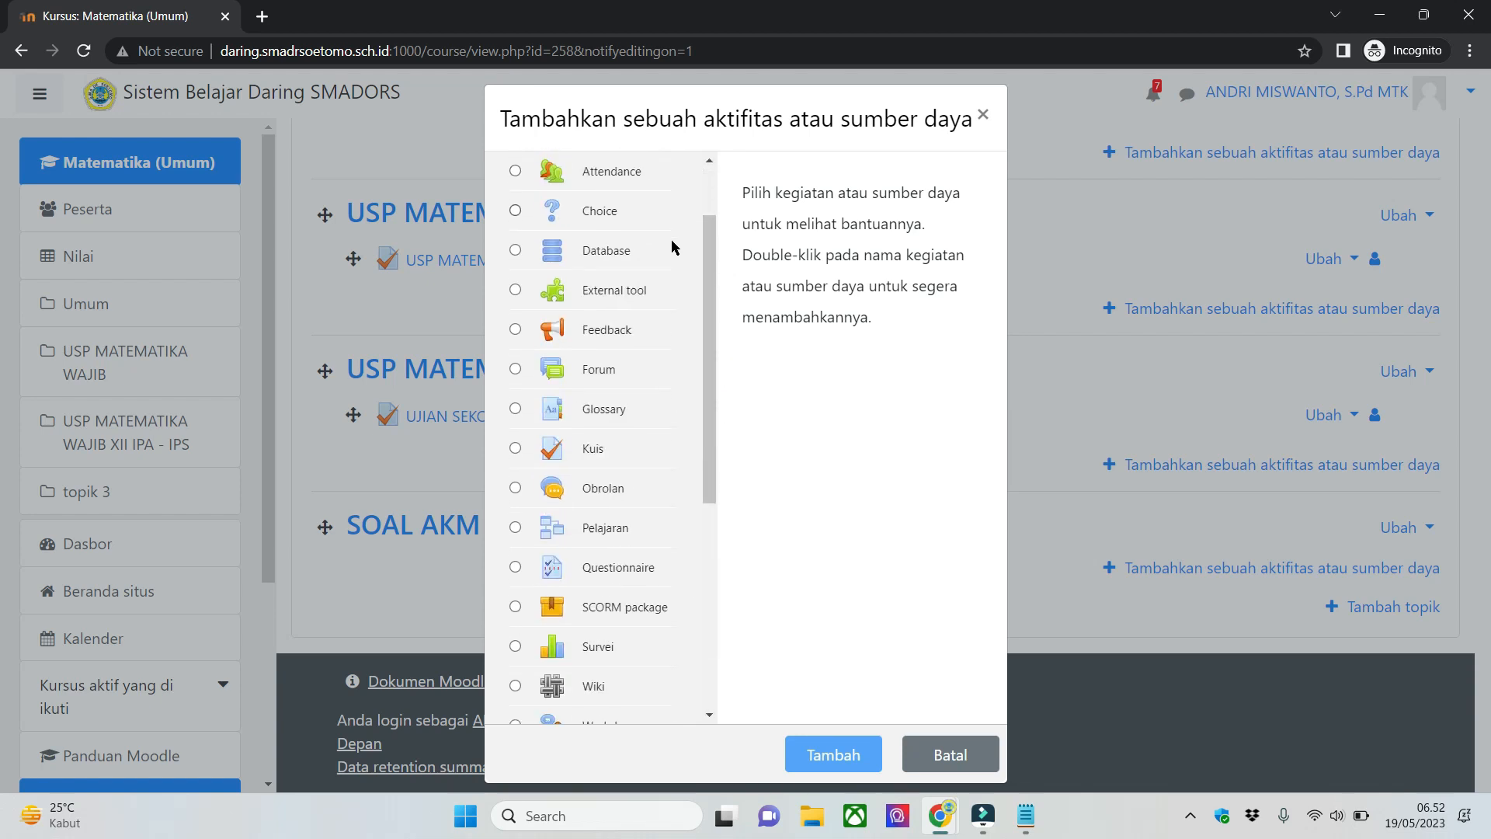
left_click(634, 440)
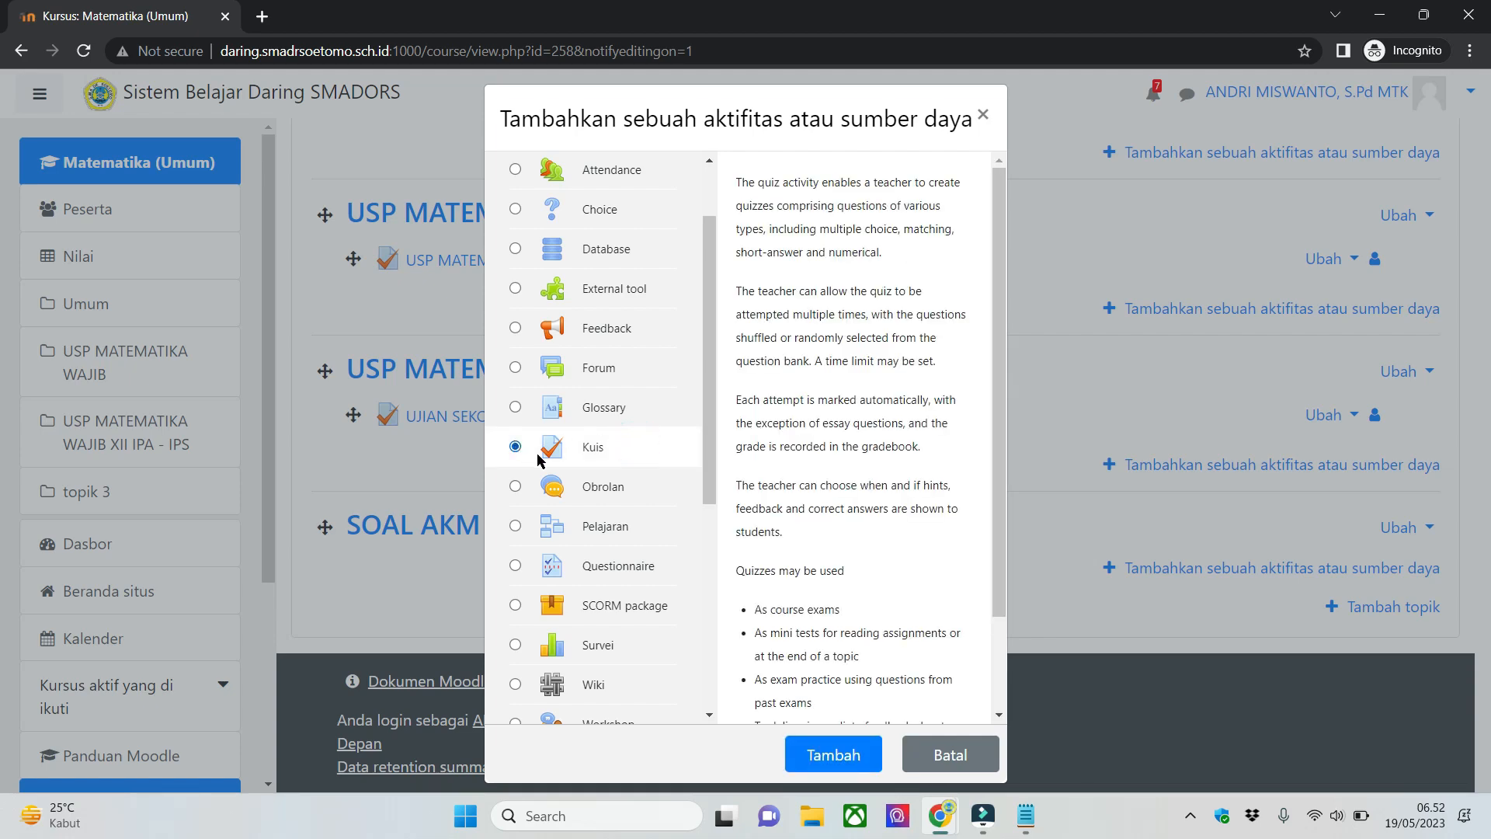
left_click(854, 753)
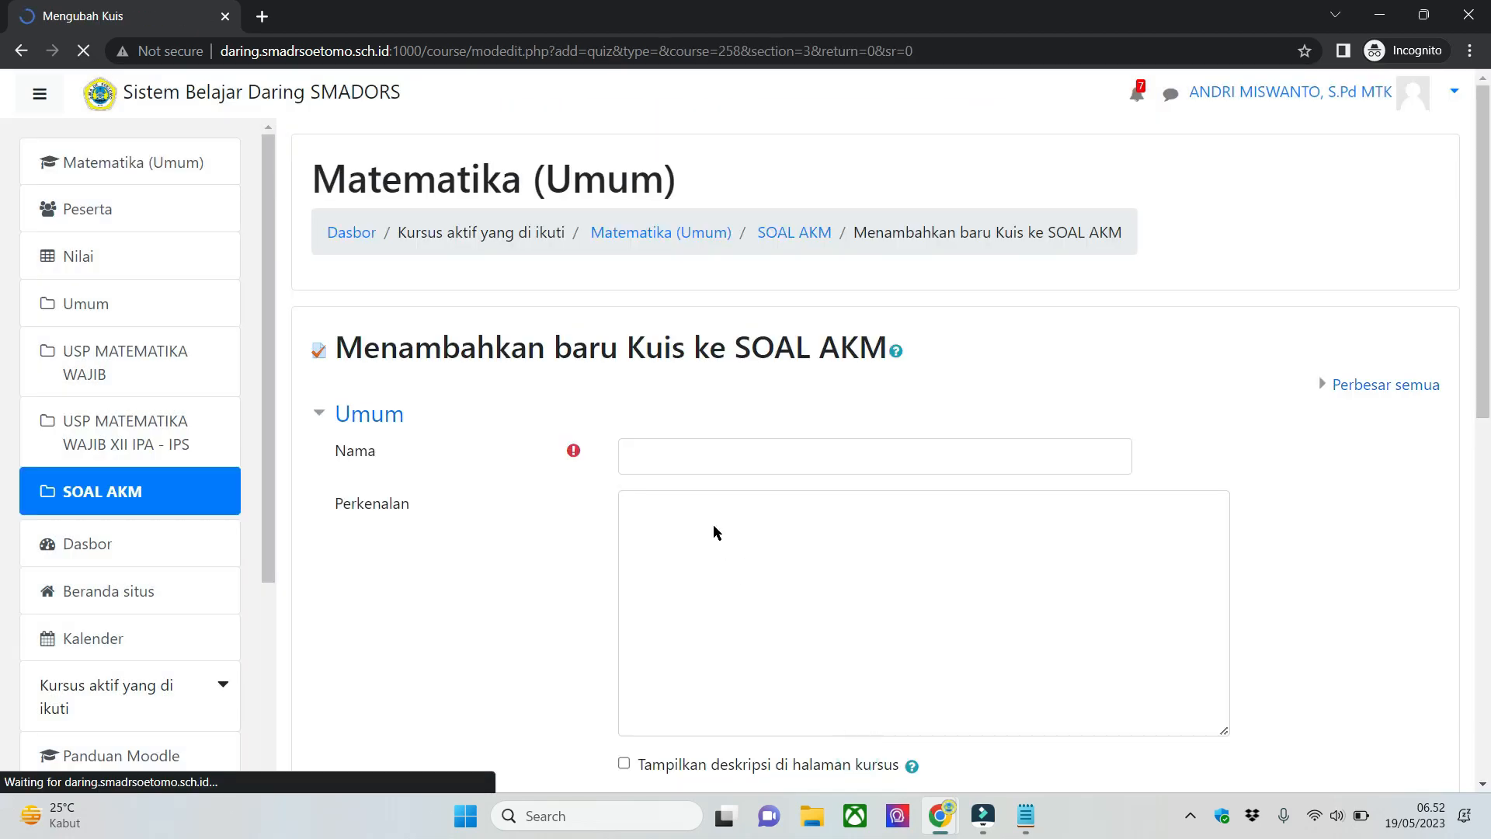
- Name the quiz SOAL AKM, leave its other settings at their defaults, and save it back to the course
left_click(682, 455)
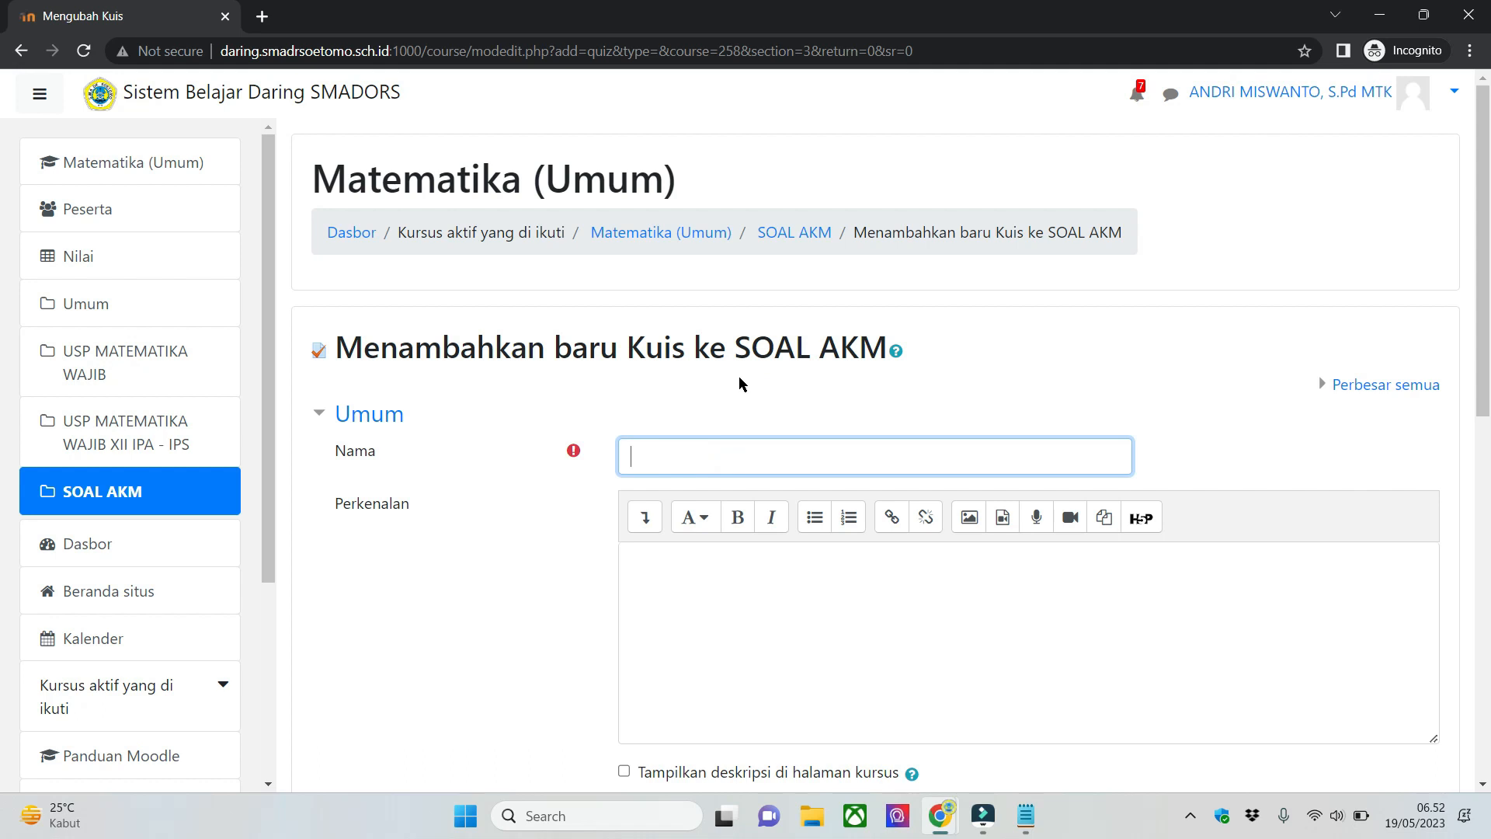
type("SOAL AKM")
left_click(407, 602)
scroll(409, 602, "down", 5)
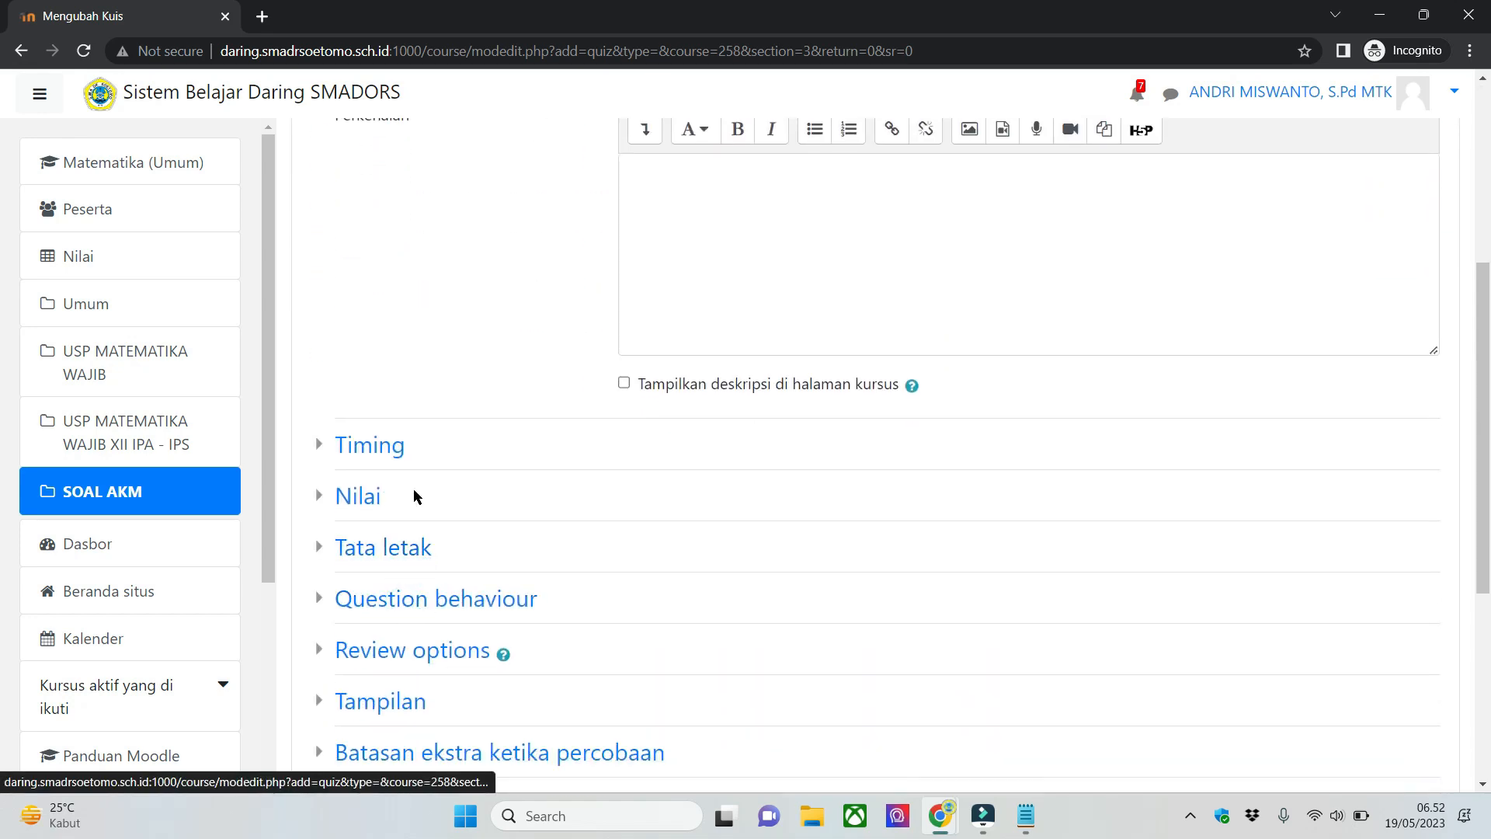
scroll(396, 441, "up", 4)
scroll(420, 419, "down", 5)
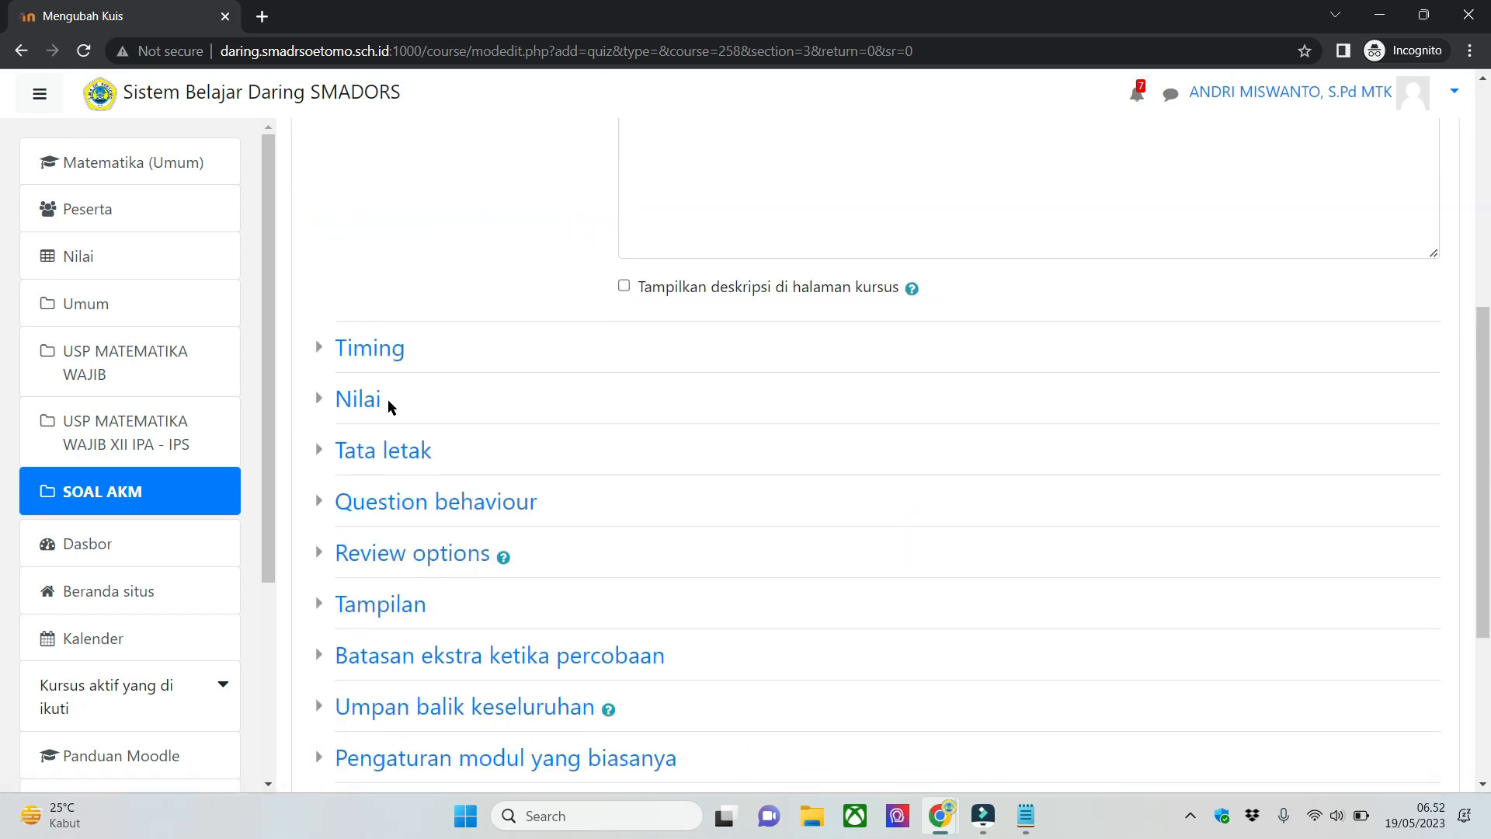
scroll(443, 466, "down", 1)
scroll(468, 493, "down", 3)
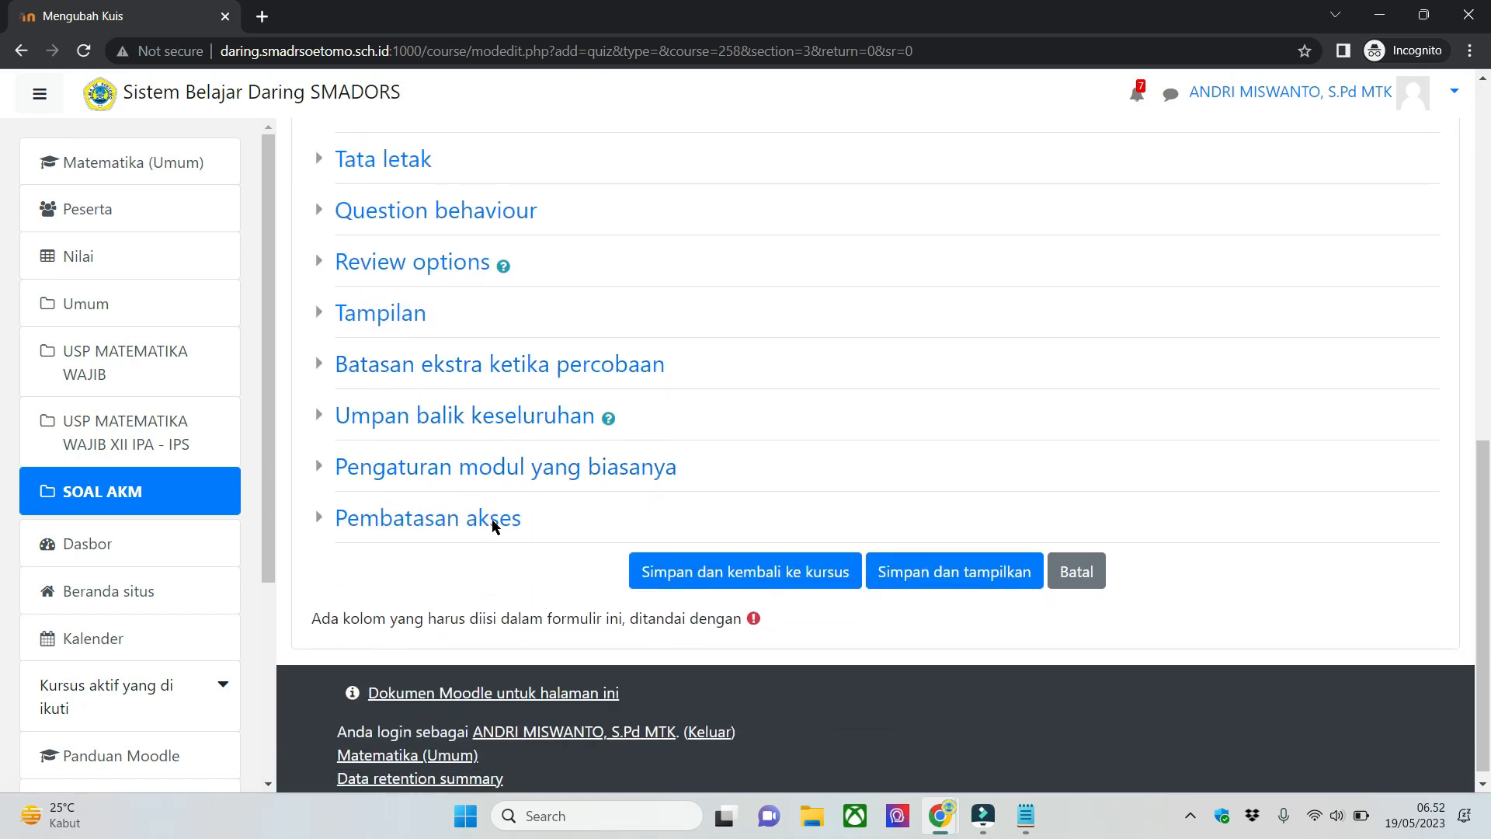
left_click(848, 578)
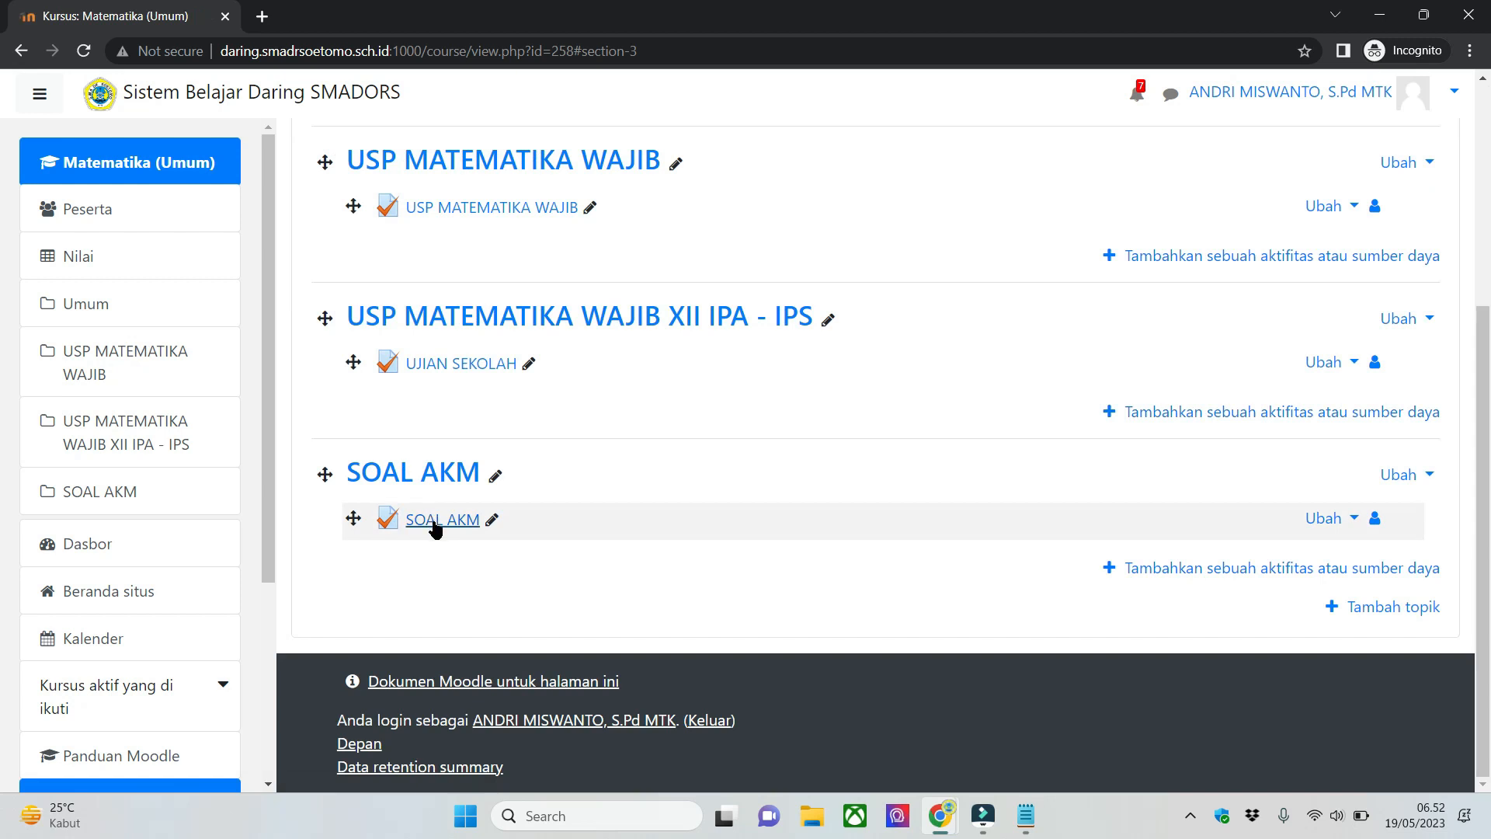
- Open the SOAL AKM quiz for editing and start adding a new question (sebuah pertanyaan baru)
left_click(467, 575)
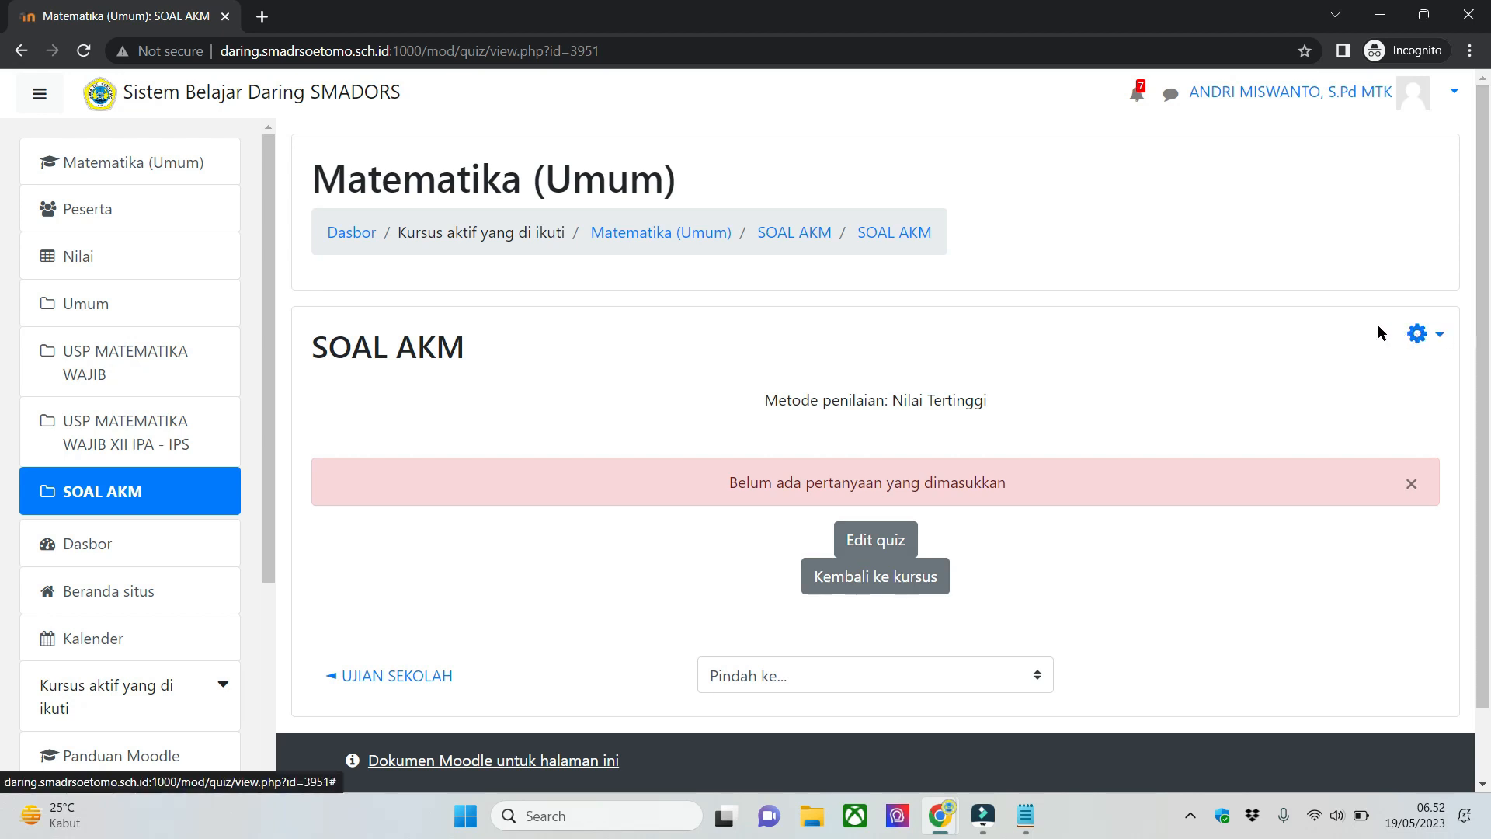
left_click(1426, 337)
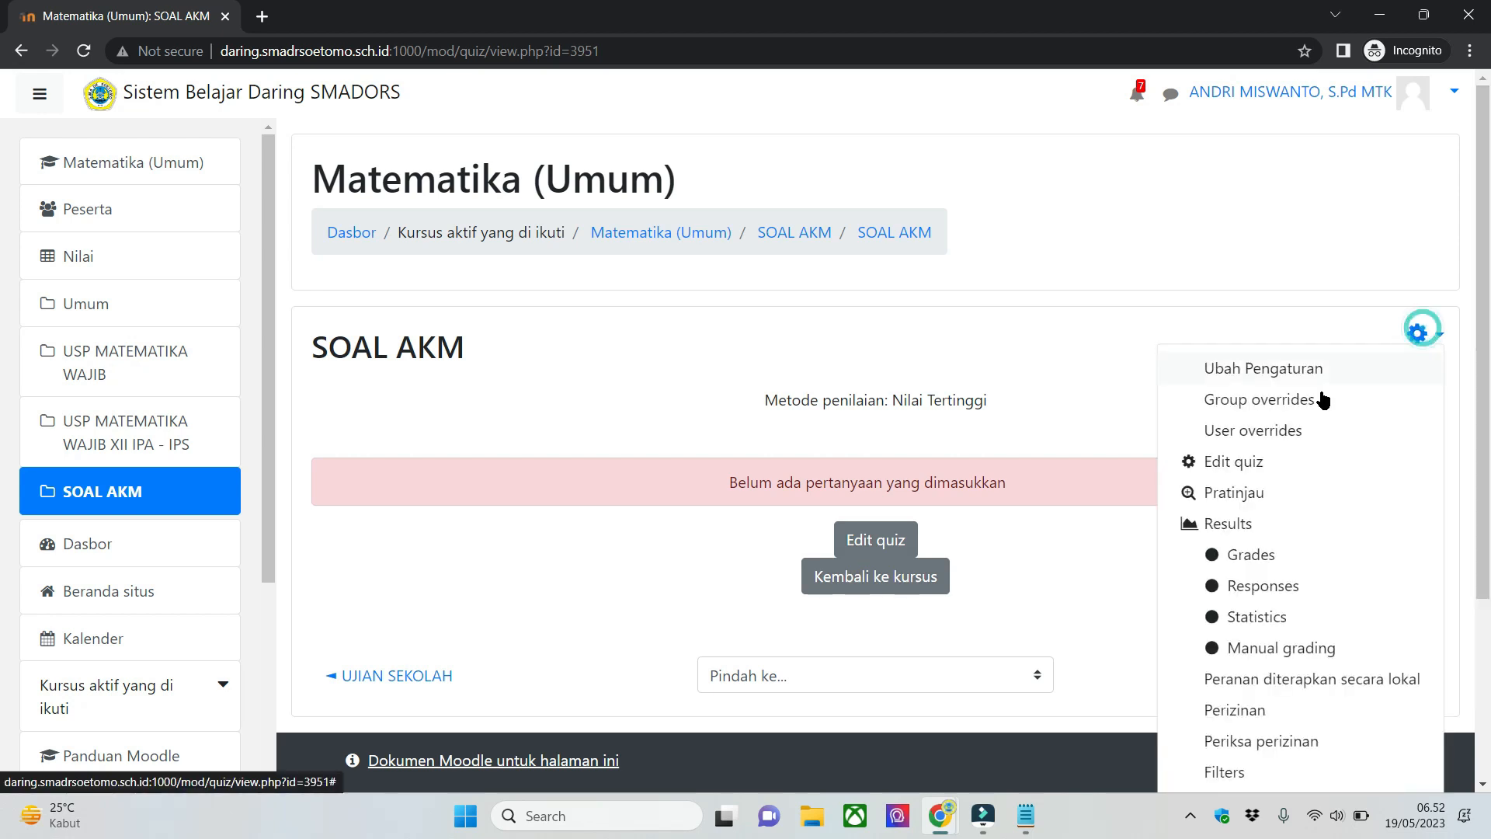
left_click(1252, 466)
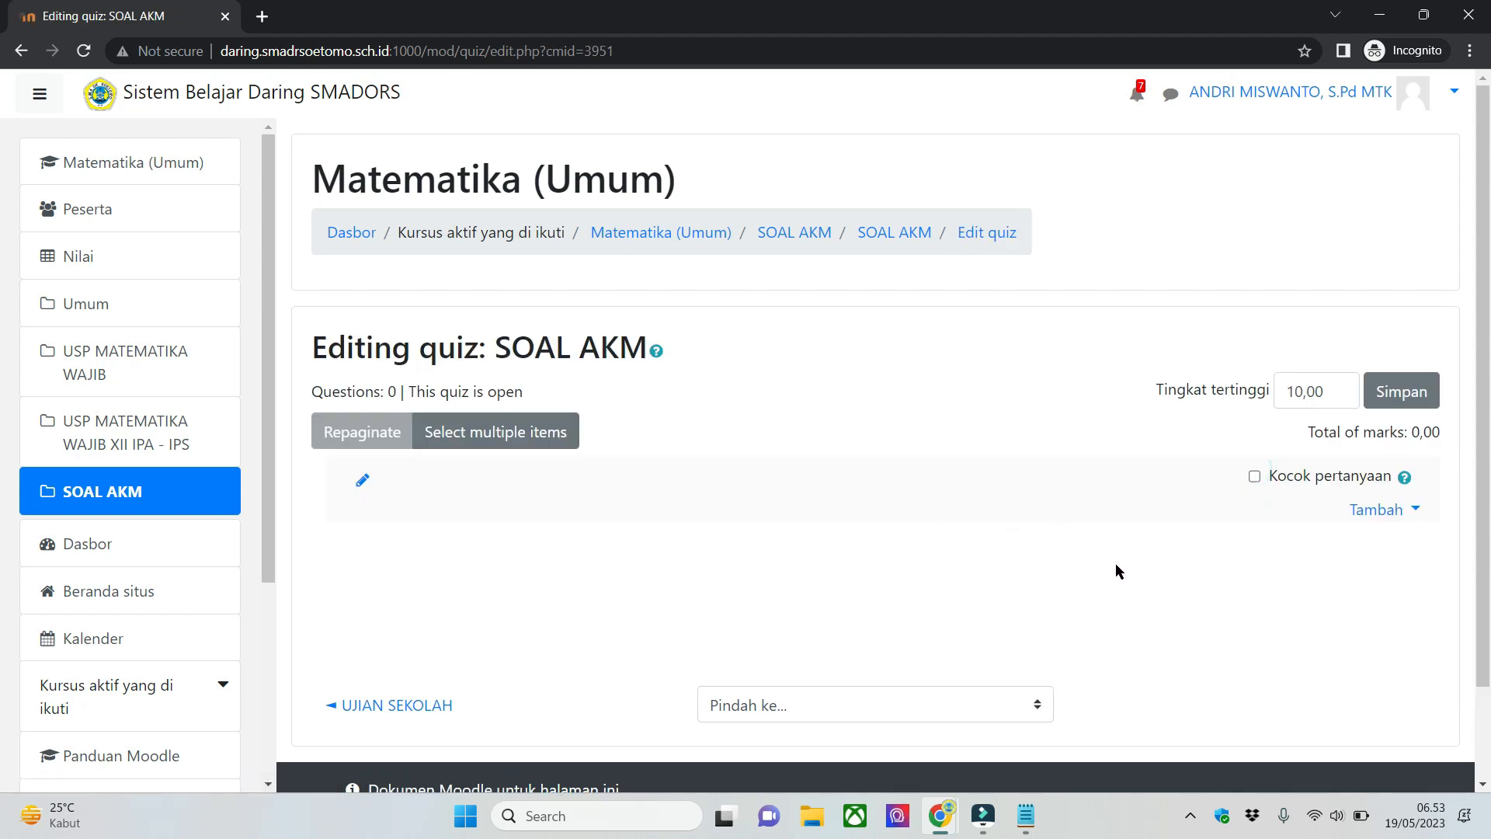
scroll(1375, 622, "down", 1)
scroll(1381, 438, "up", 1)
left_click(1383, 513)
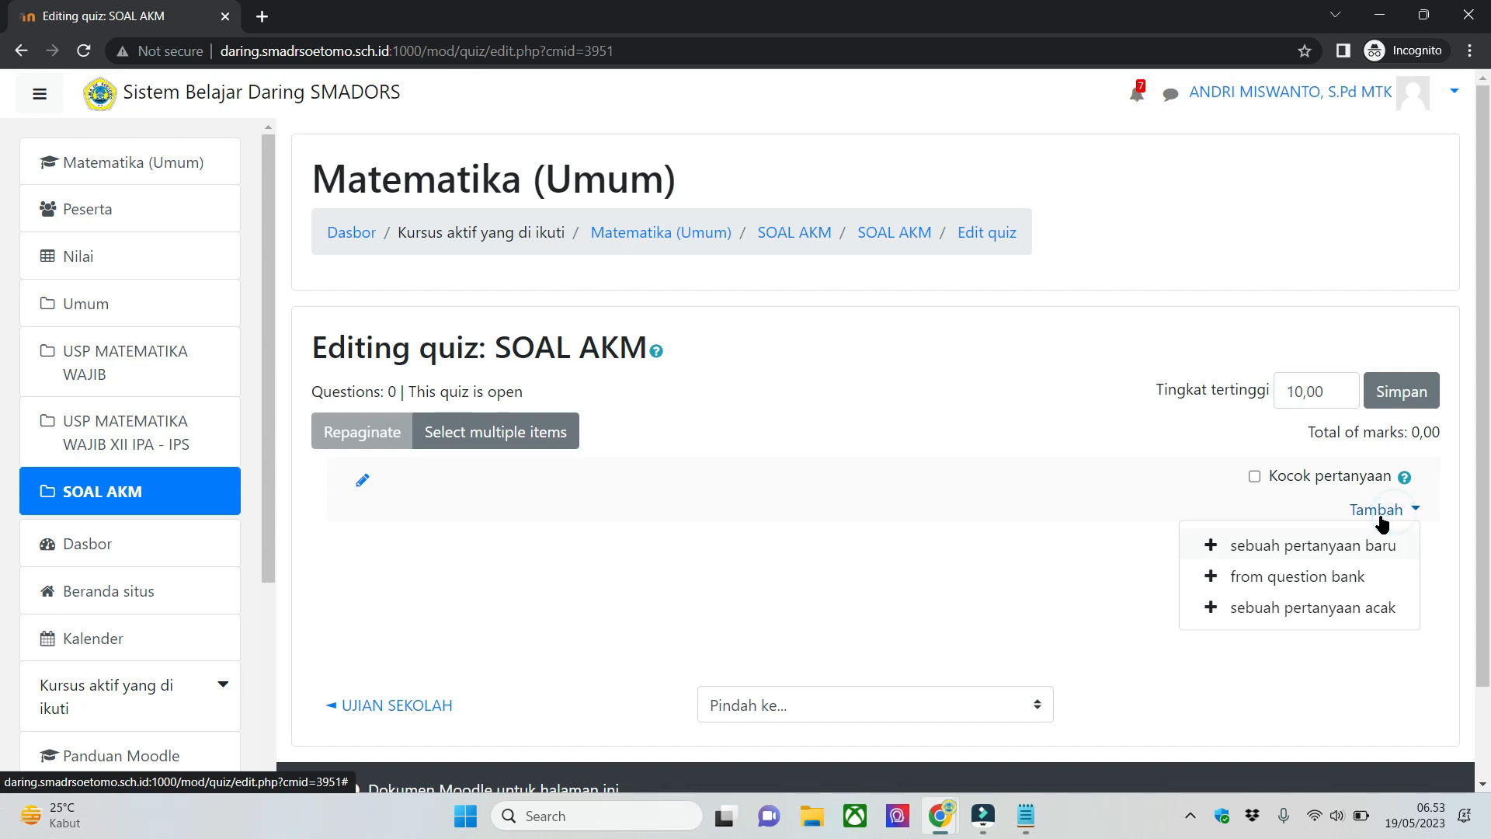
left_click(1328, 547)
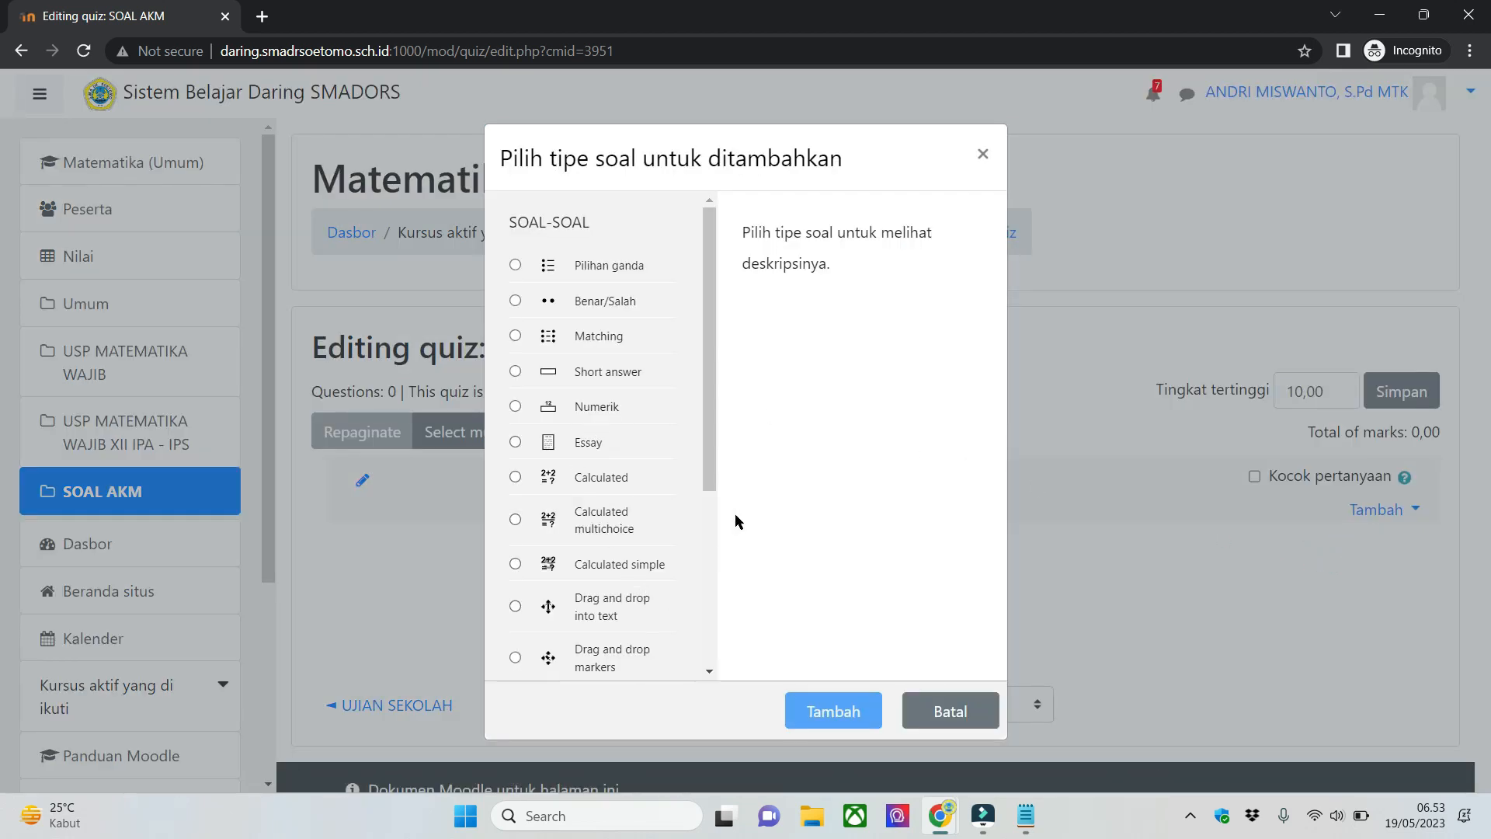
- Look through the available question types and compare them with the AKM question type list in the Notepad note
scroll(709, 340, "down", 2)
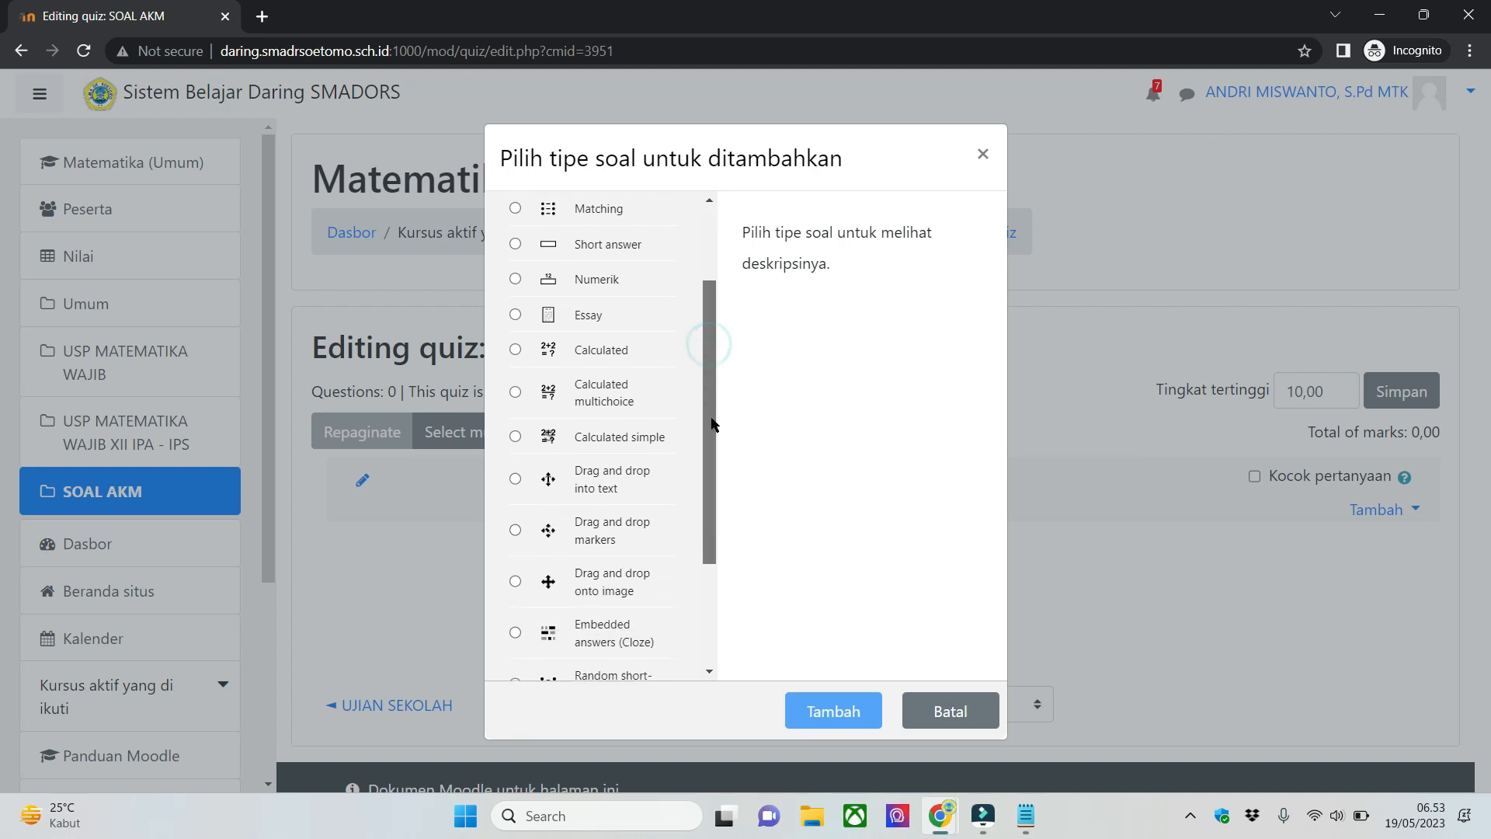
scroll(715, 443, "up", 2)
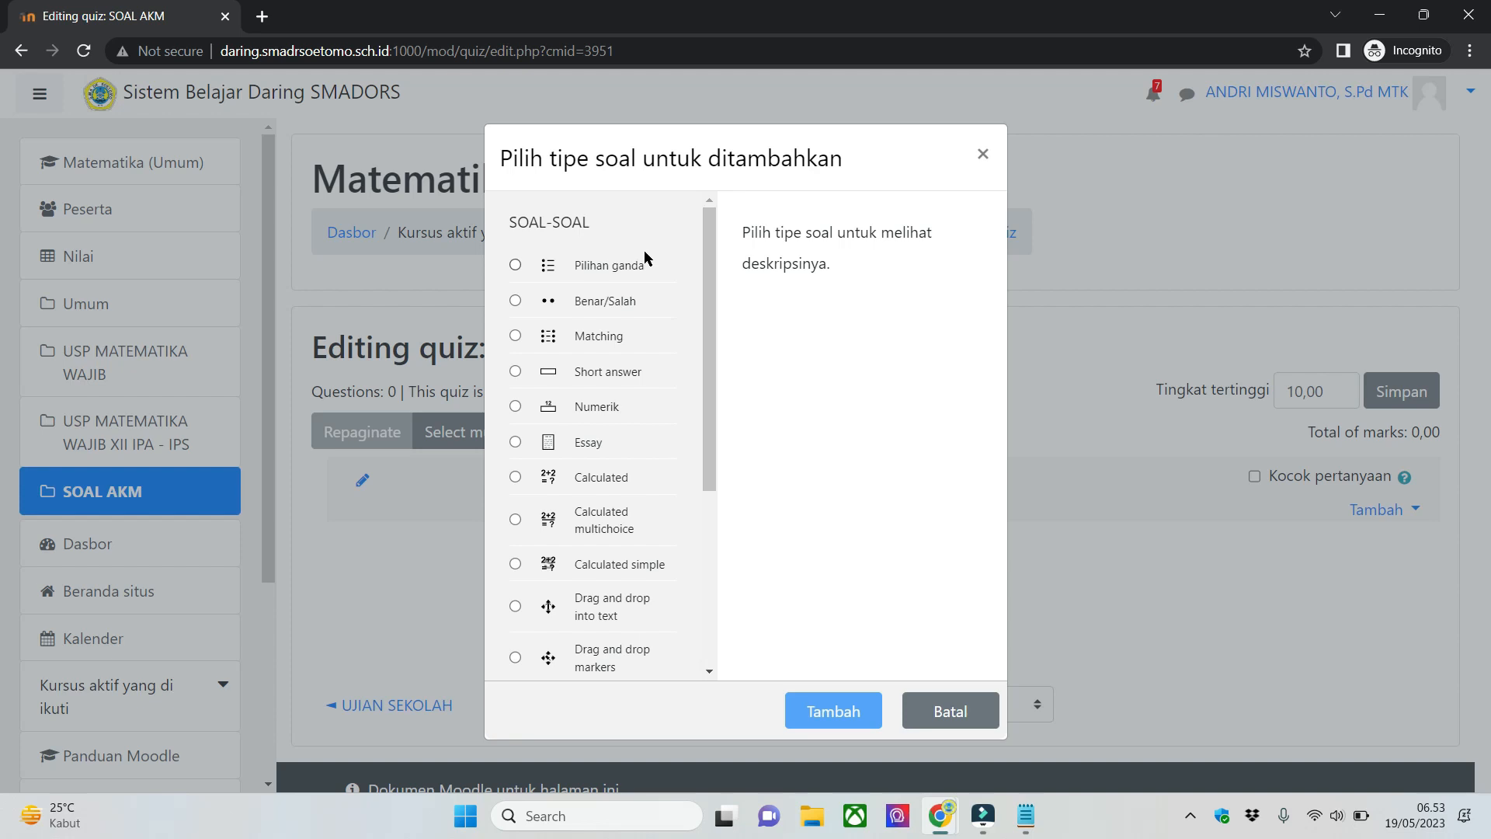
left_click(1023, 814)
left_click(129, 158)
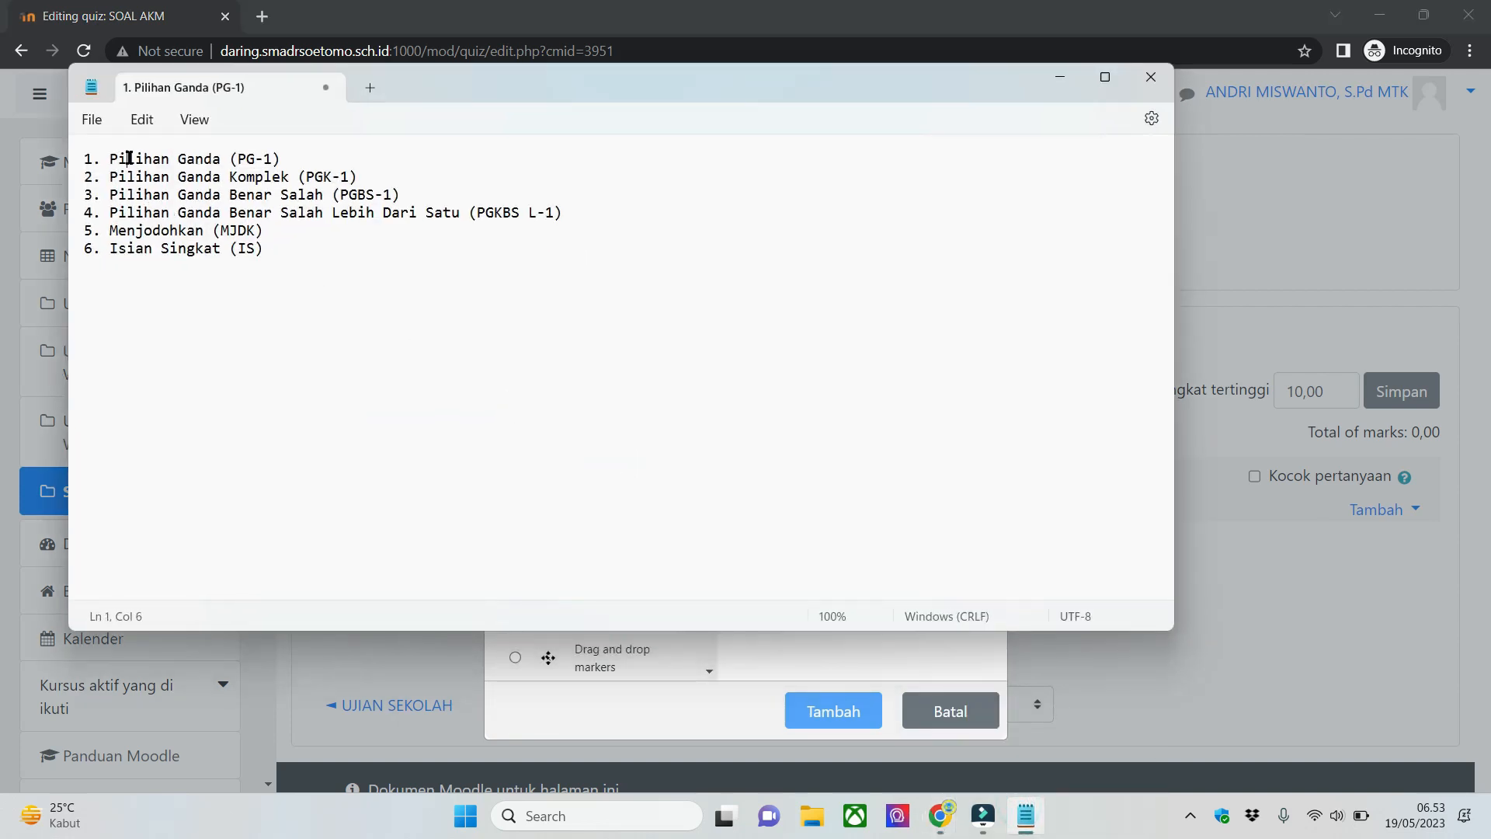
left_click(372, 159)
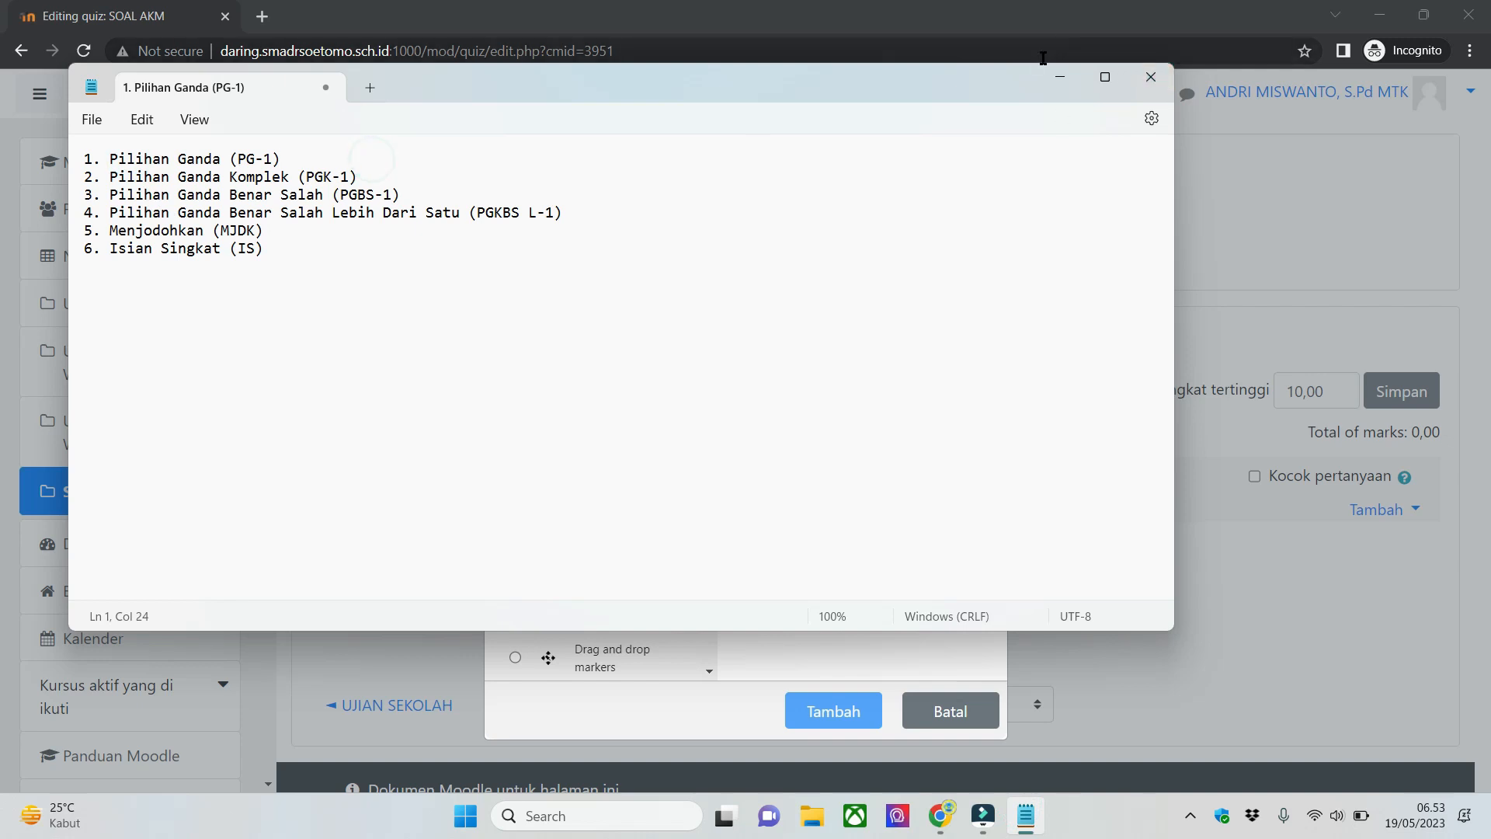
left_click(1059, 76)
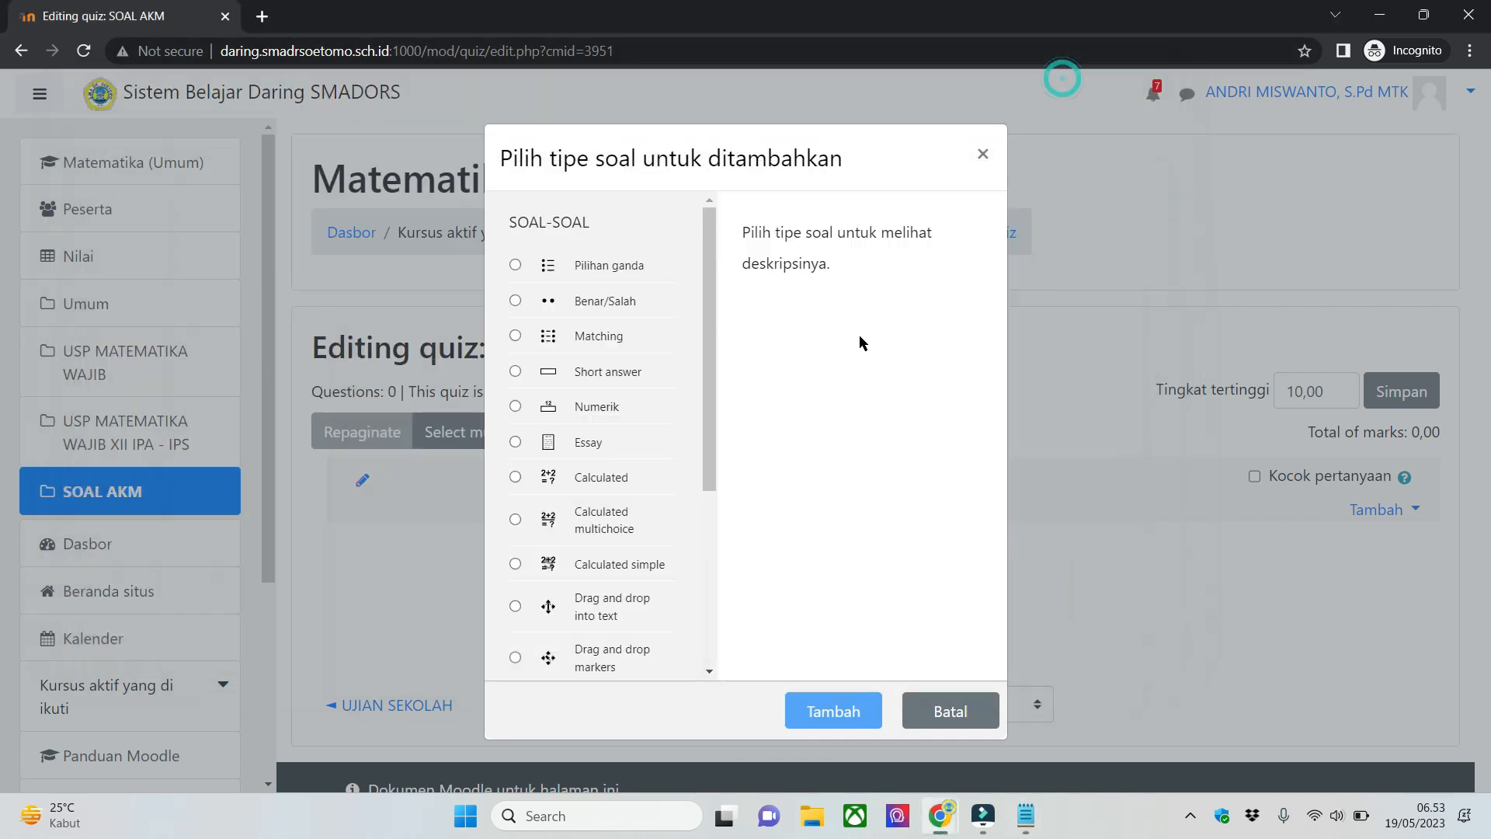
- Choose Pilihan ganda as the question type and add it to the quiz
left_click(600, 266)
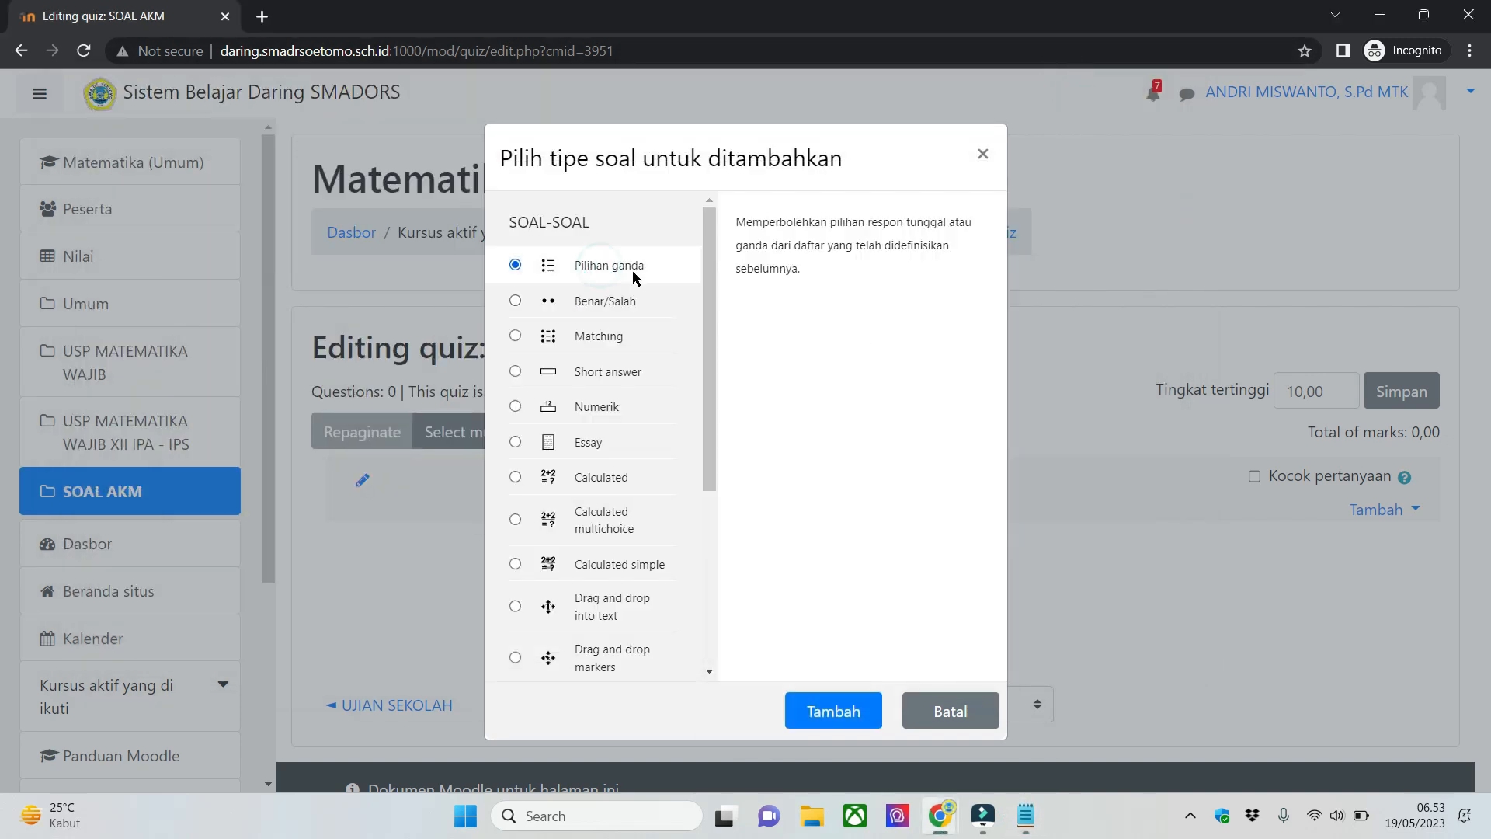
left_click(606, 297)
left_click(616, 272)
left_click(855, 708)
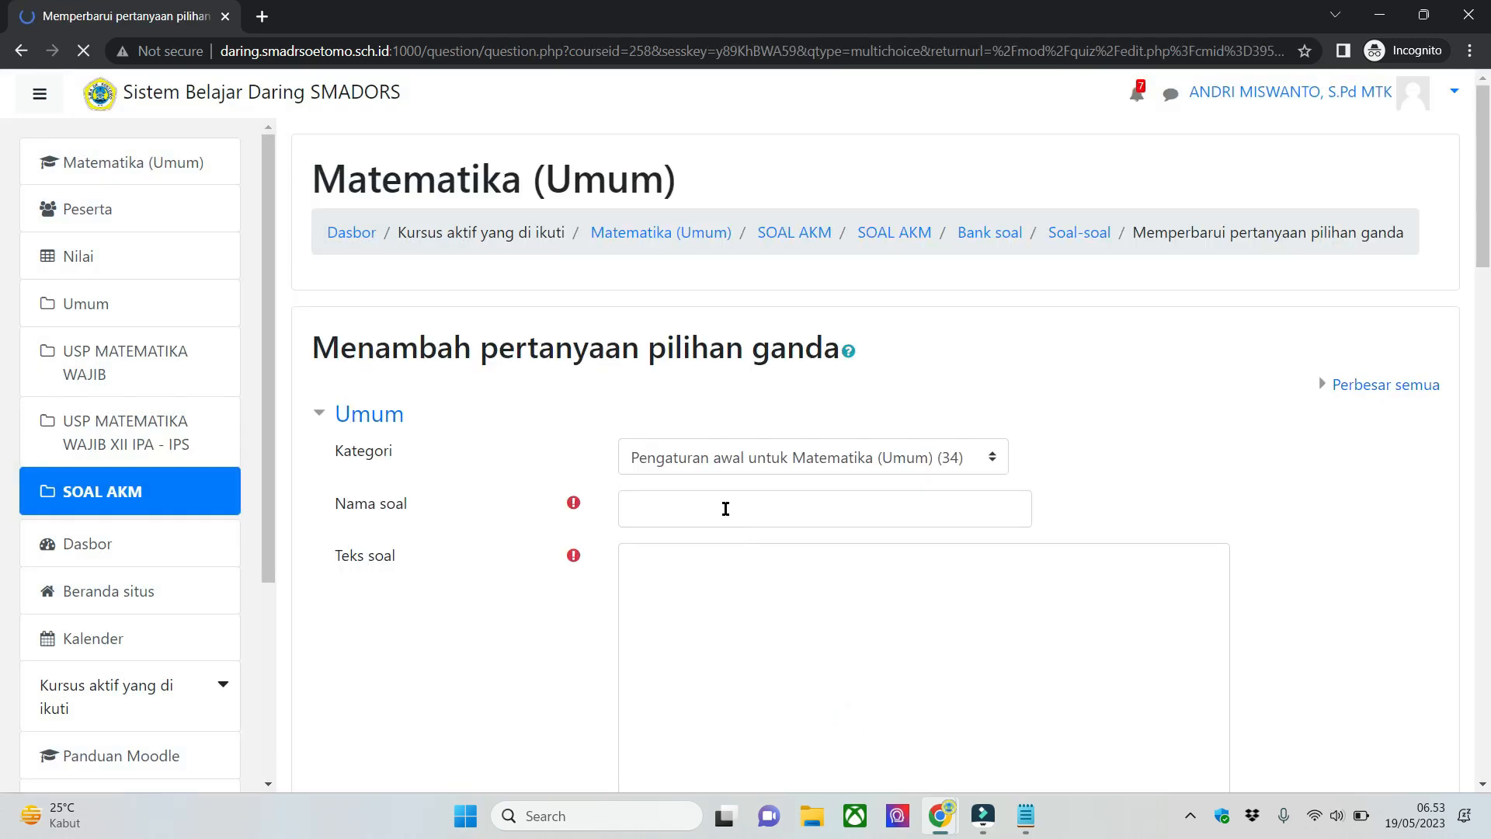
- Look over the general section of the new multiple-choice question form, from Nama soal down to Umpan balik umum
left_click(728, 509)
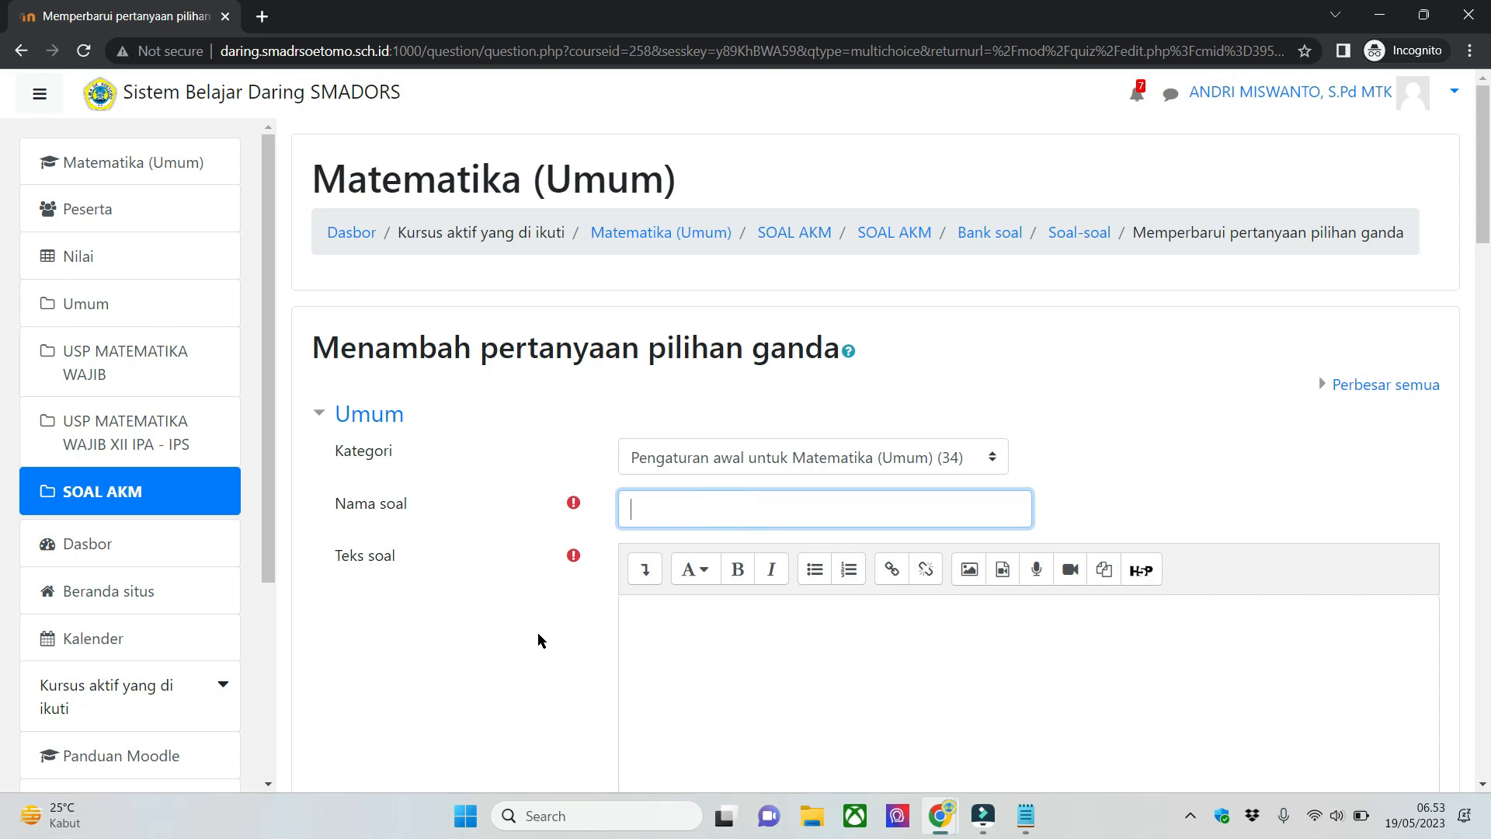
scroll(537, 633, "down", 3)
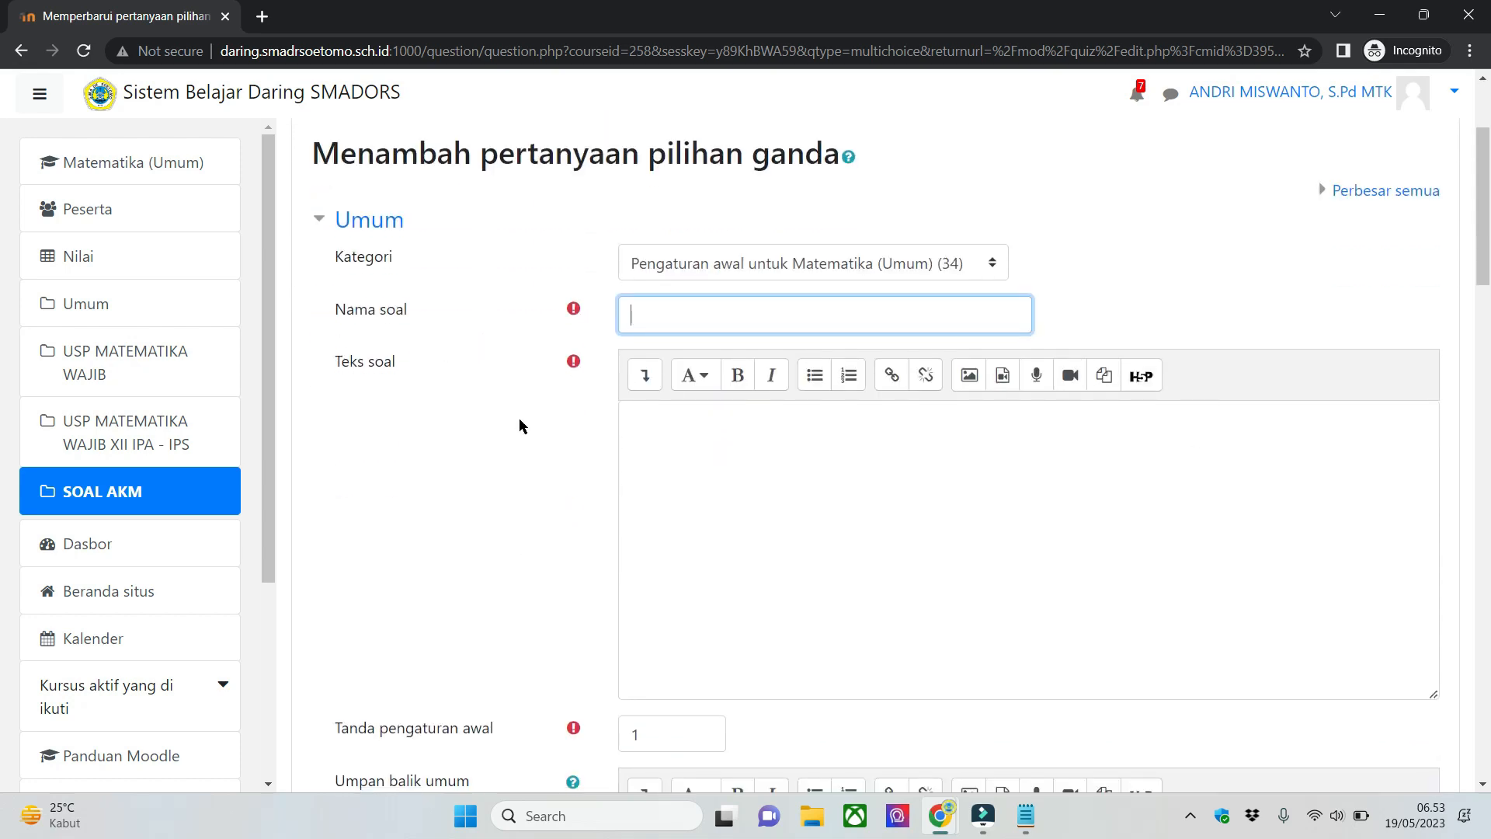
scroll(888, 536, "down", 3)
scroll(692, 514, "up", 4)
scroll(694, 515, "up", 2)
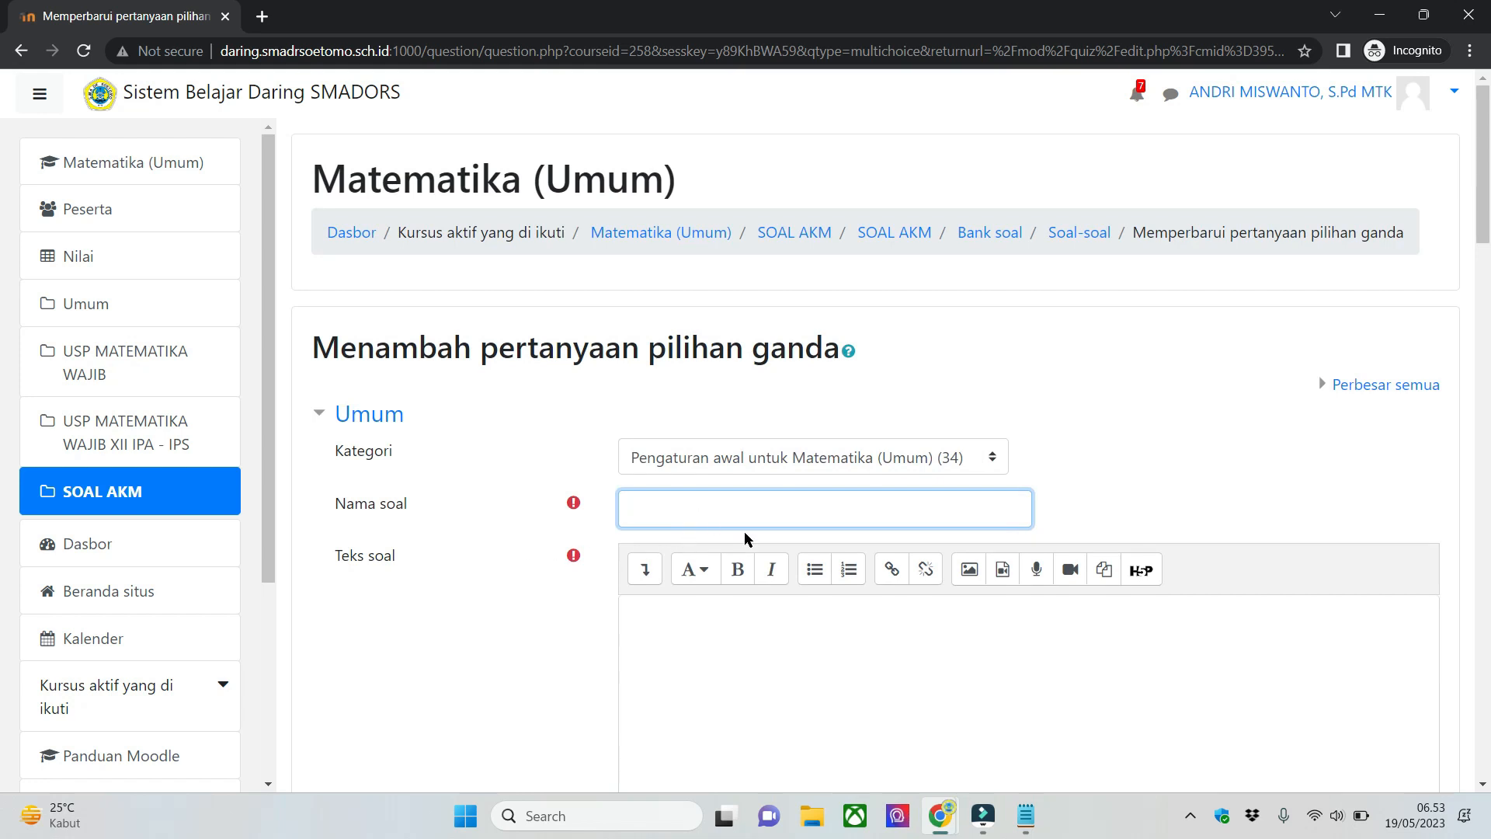
left_click(1126, 502)
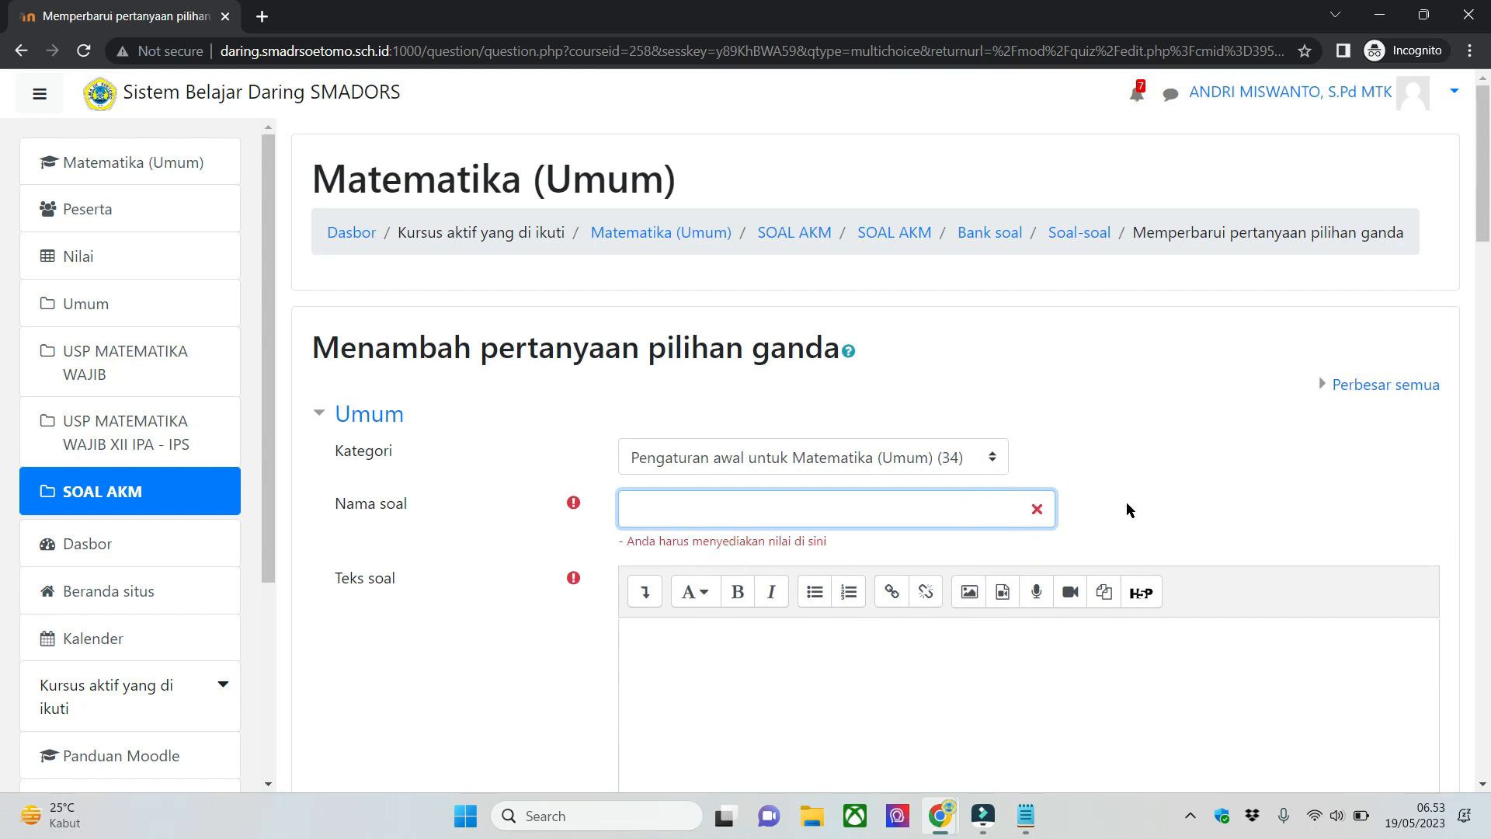
left_click(962, 517)
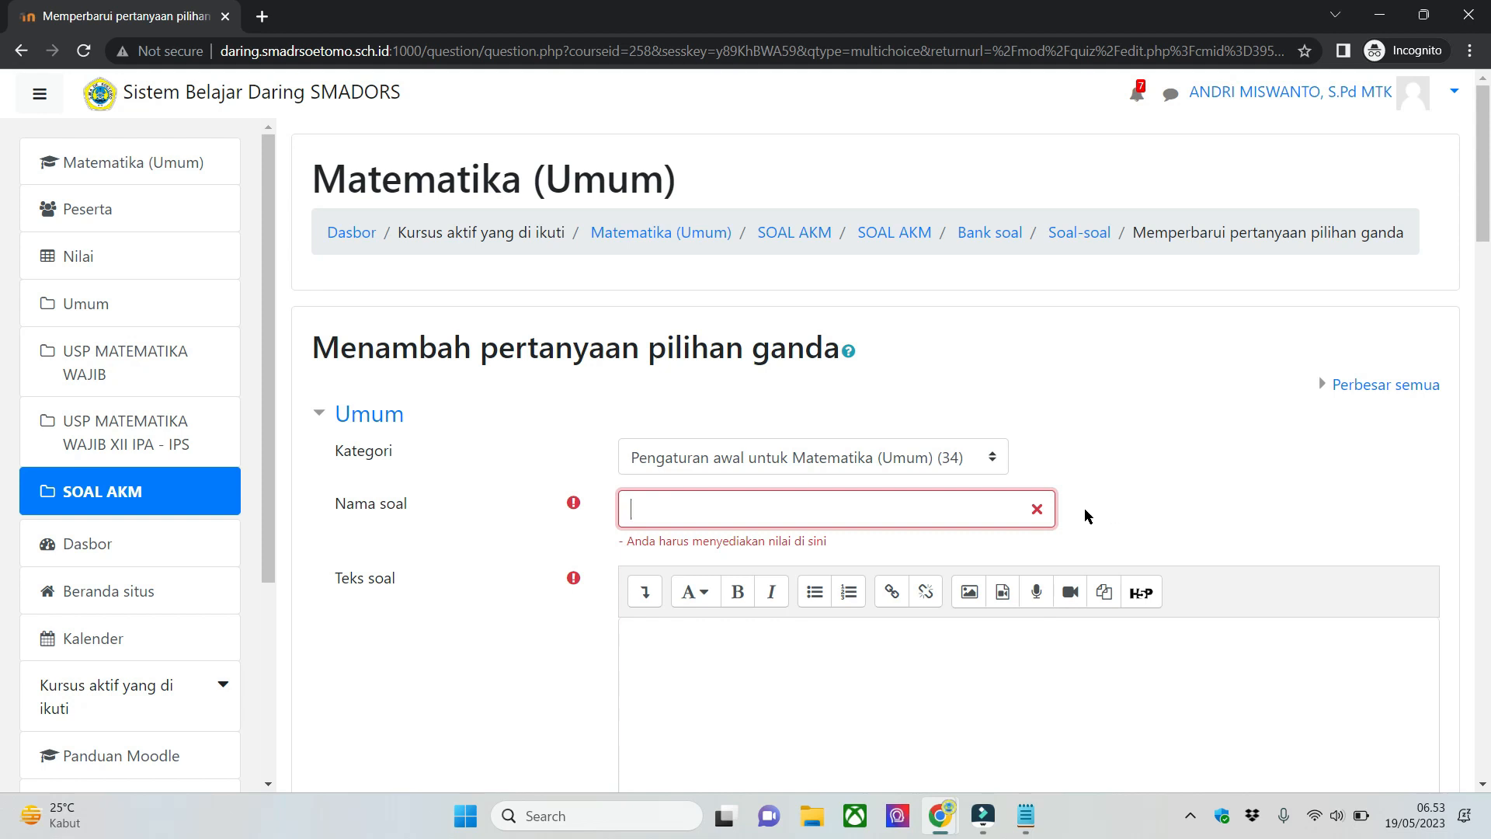
- Switch to the Notepad note and write the example question names 01-PG1 and 02-PG1 below the list, followed by dst..
left_click(1025, 815)
left_click(945, 448)
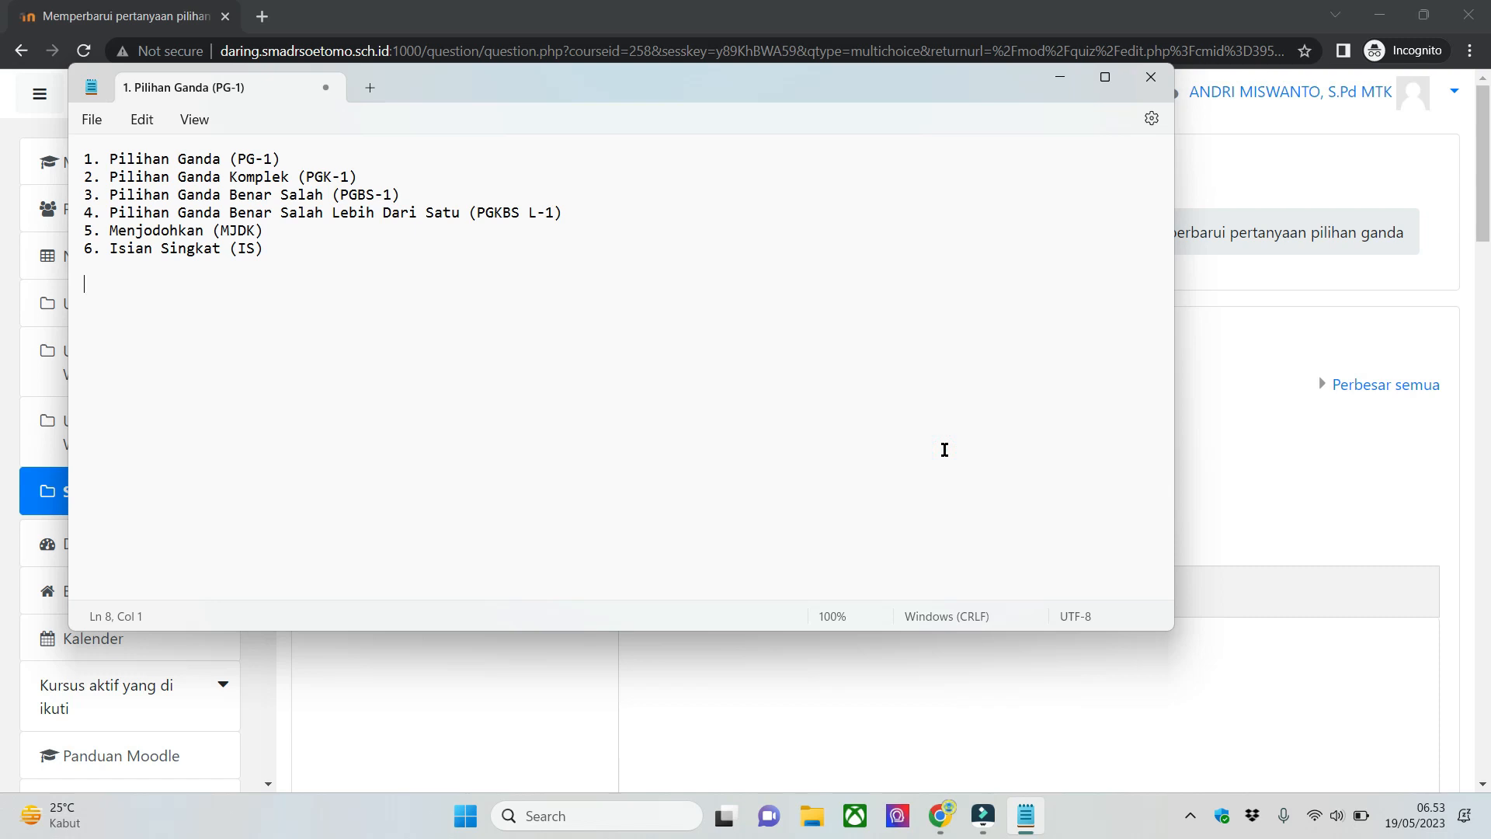
type("0")
key("BackSpace")
type("01")
type("02-")
type("PG1")
key("Return")
type("d")
key("BackSpace")
type("ds")
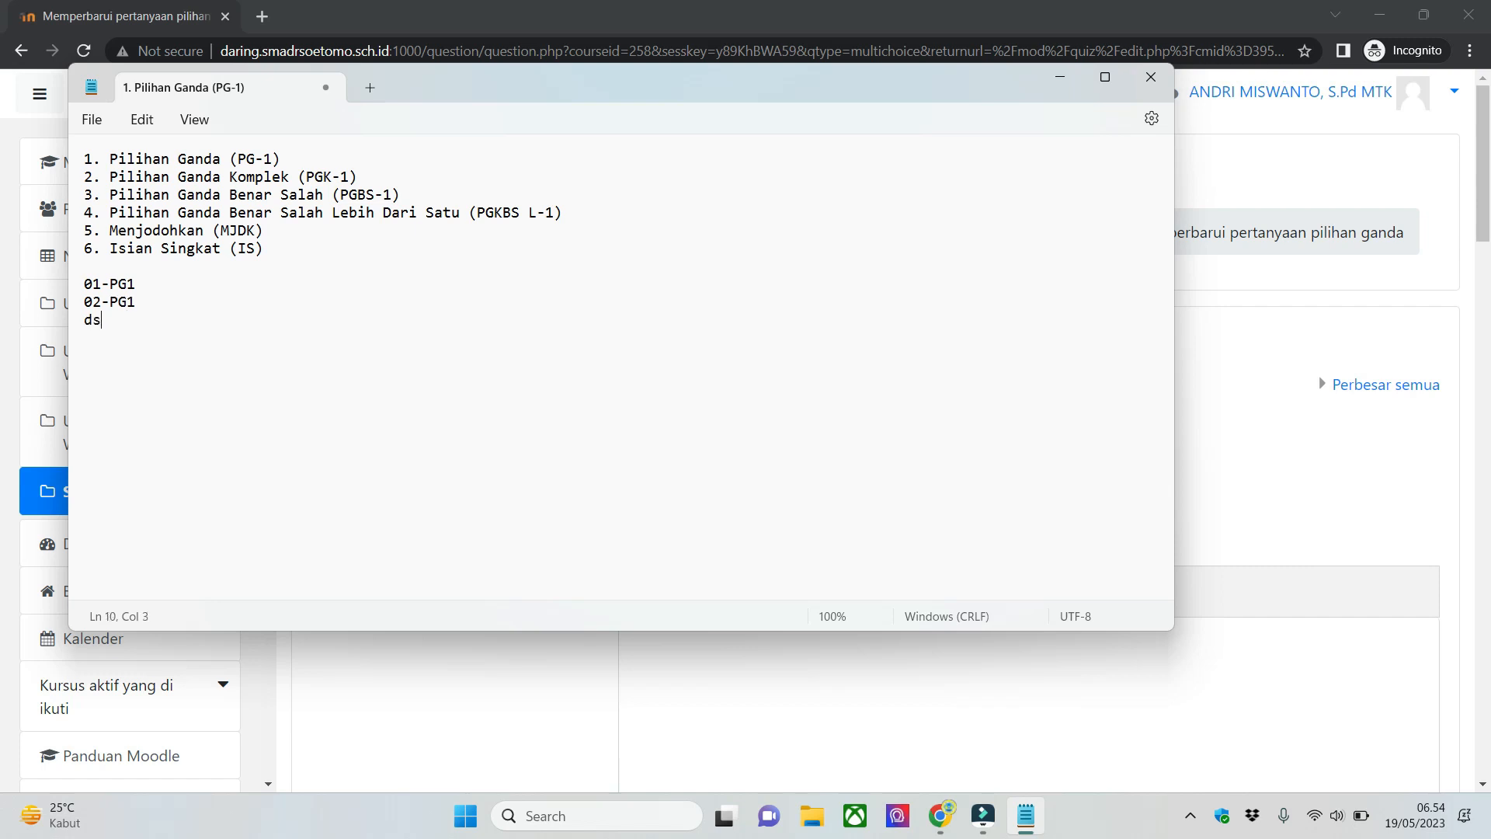
type("t...")
- Add the example name 21-MJDK and a dst.. line after a blank line, and review the naming examples
key("Return")
key("Return")
type("21-MJDK ds")
left_click(85, 287)
left_click_drag(86, 285, 150, 381)
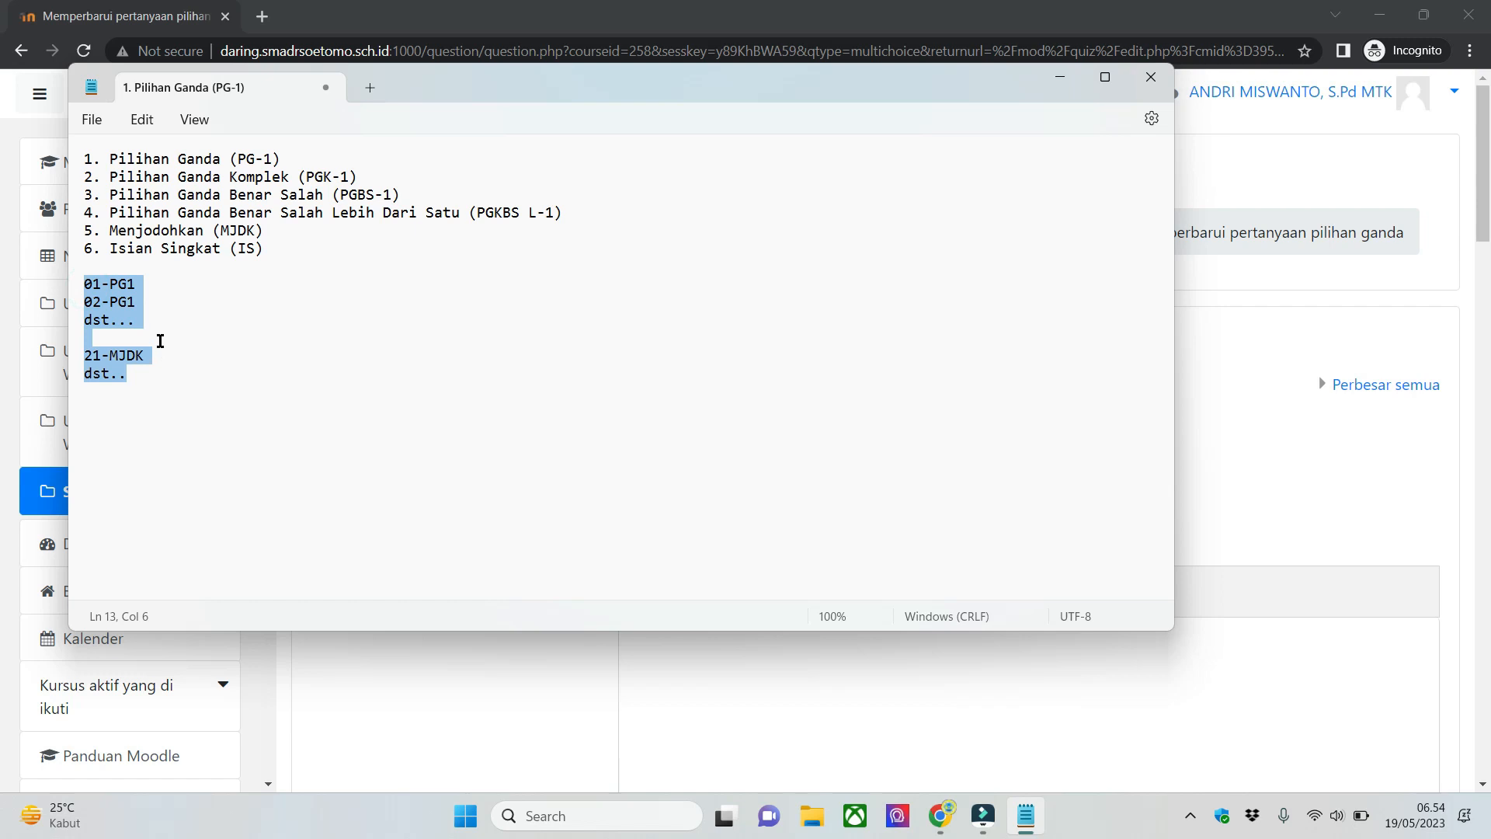
left_click(160, 339)
left_click(85, 286)
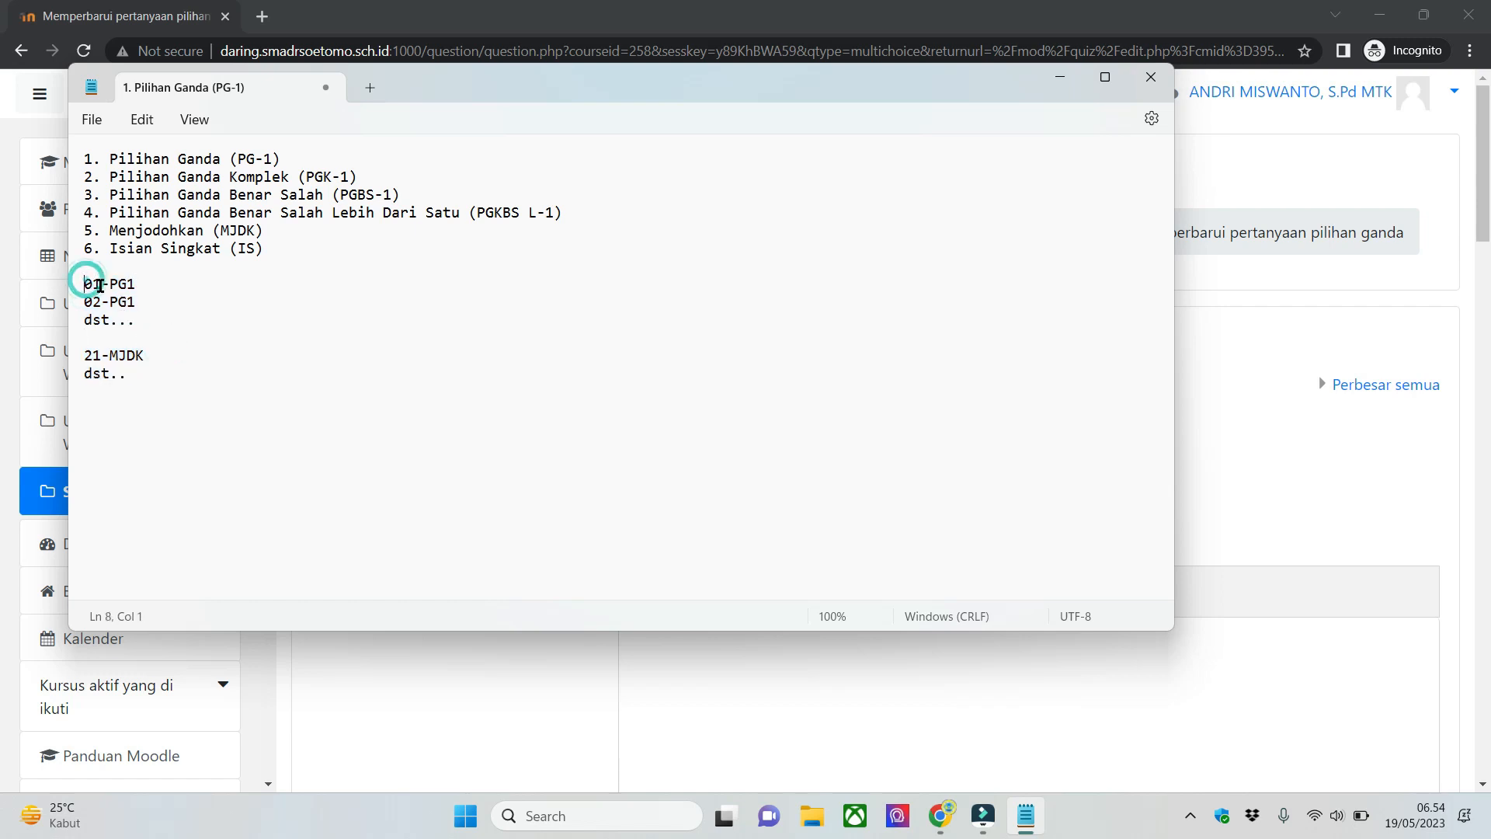
left_click(149, 286)
- Return to the Moodle question form, name the question 01-PG1 and place the cursor in its empty question text
left_click(1061, 76)
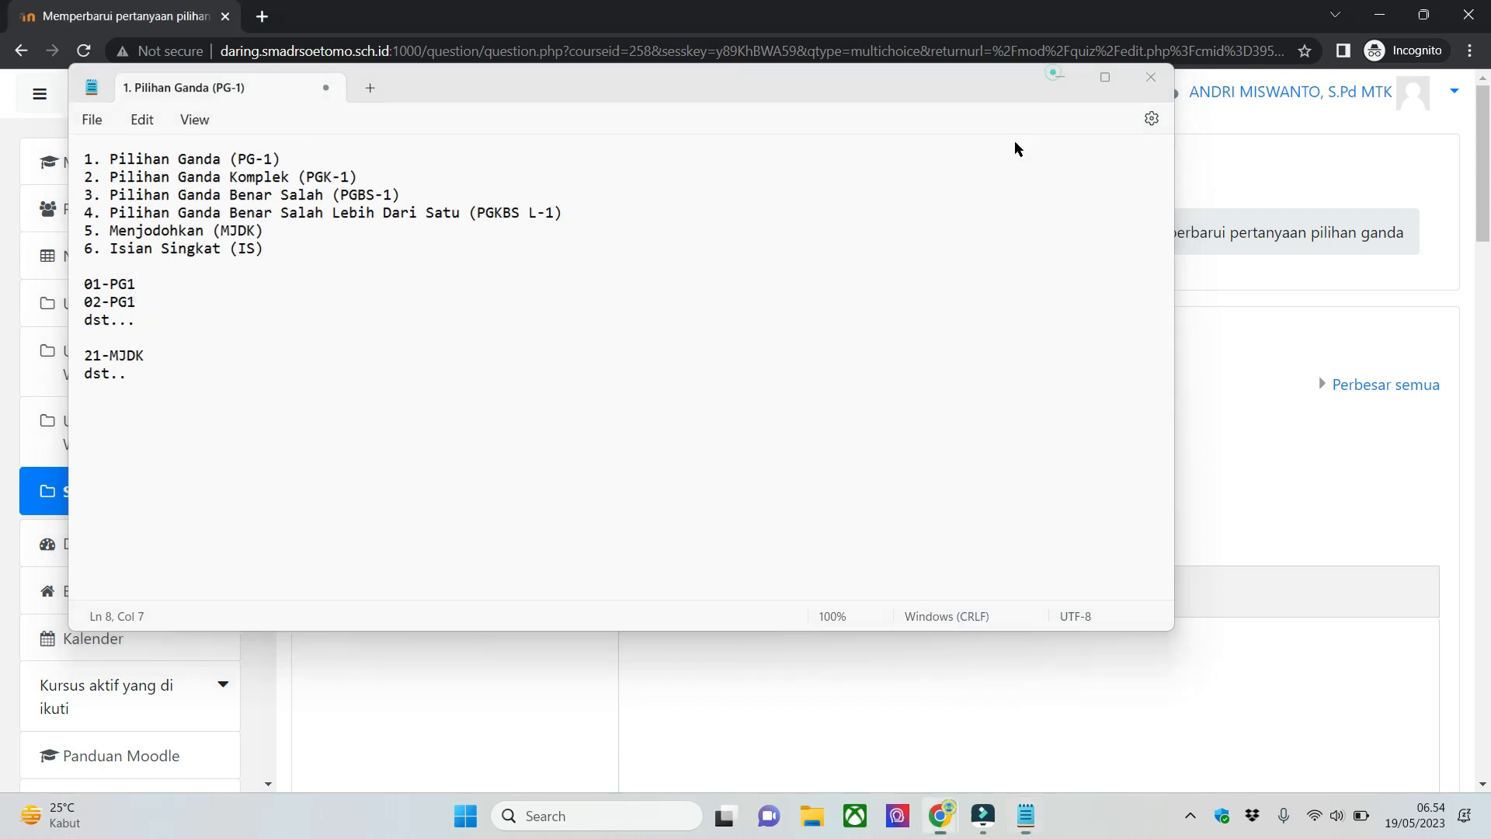
left_click(690, 501)
type("01-PG1")
left_click(788, 713)
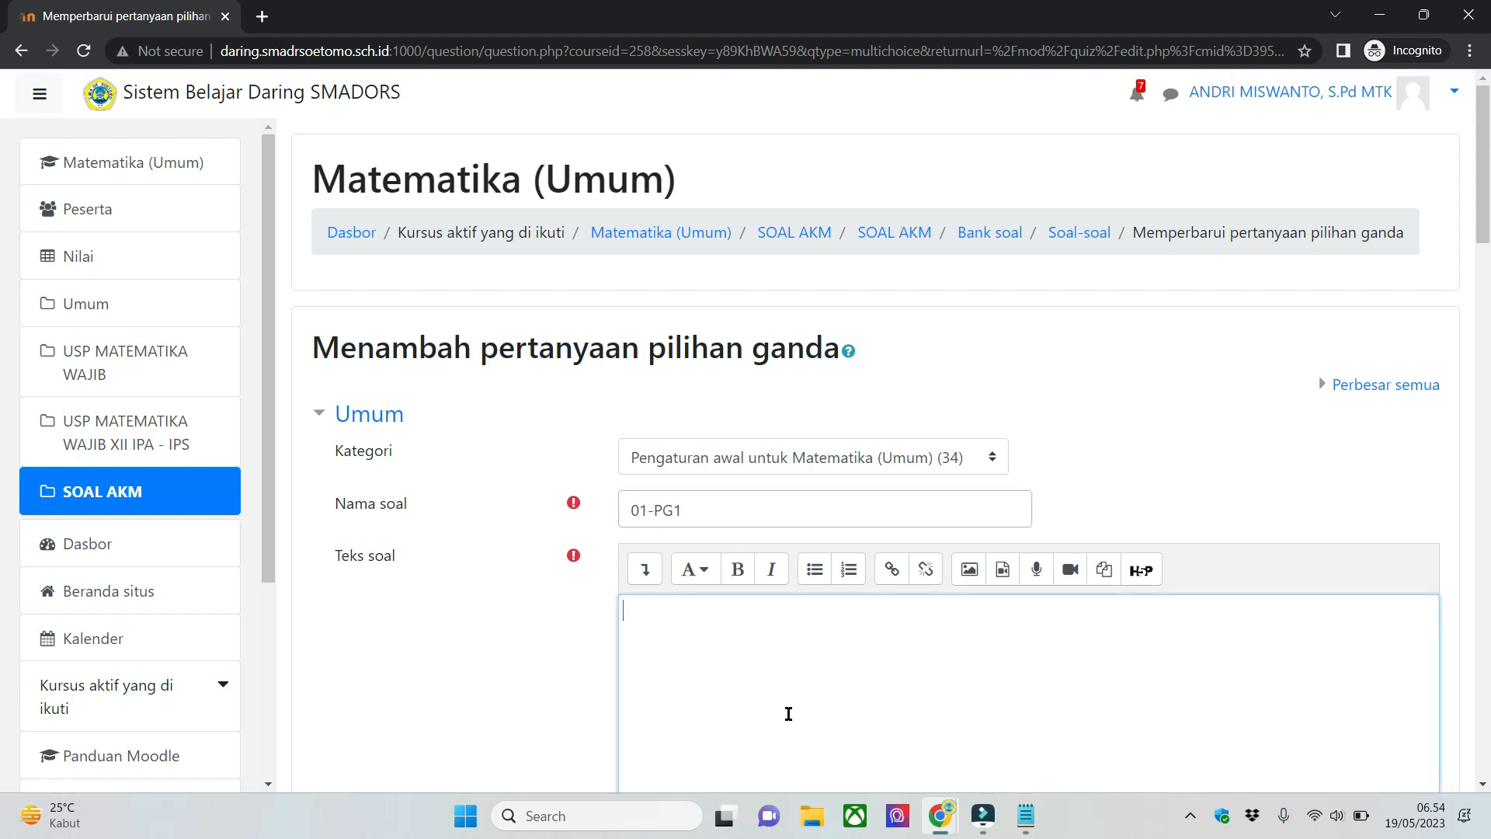
scroll(780, 691, "down", 5)
scroll(723, 473, "up", 1)
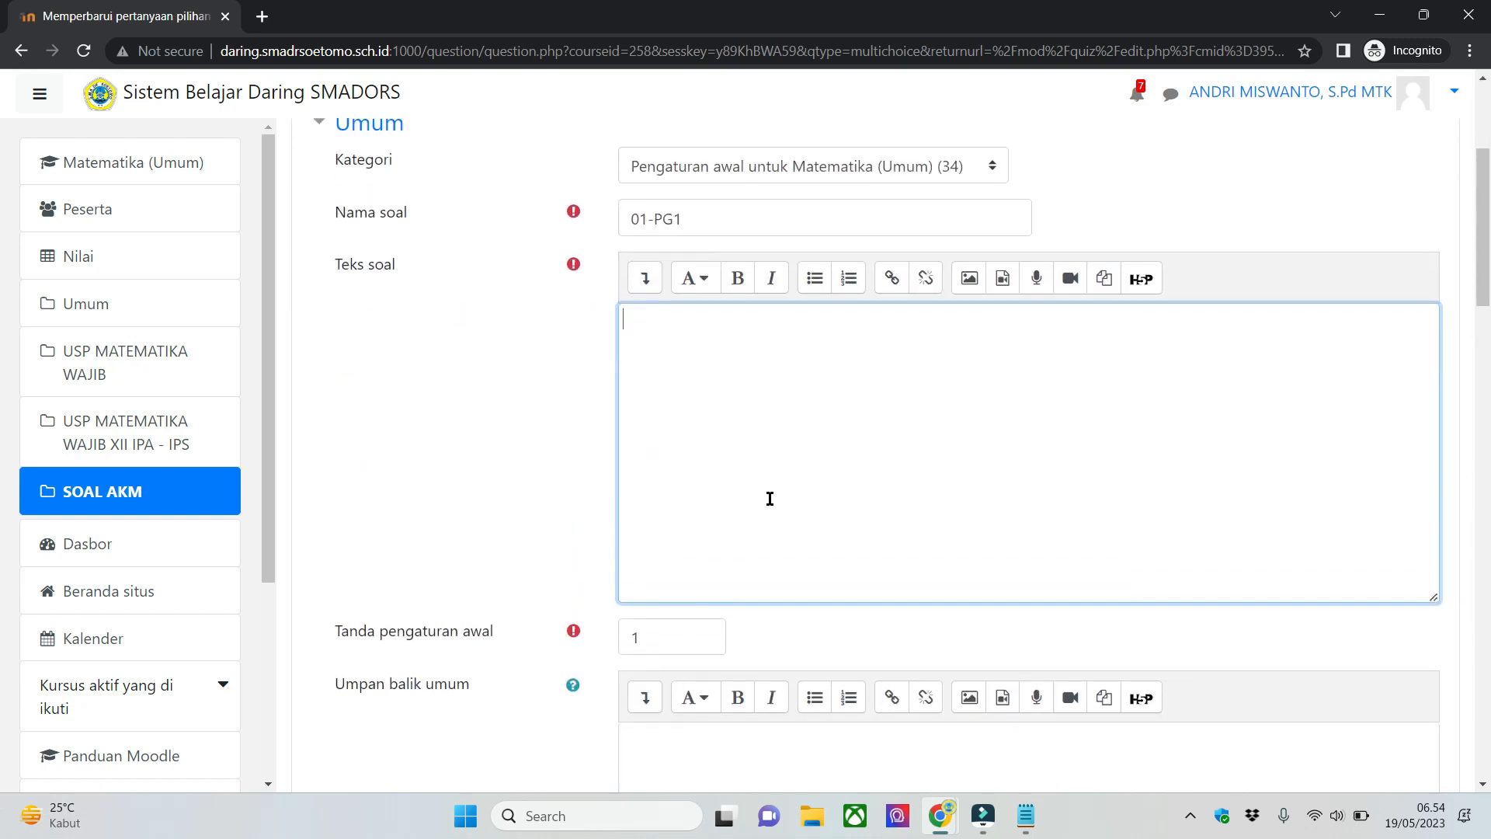
- Enter "Ini soal PG1" as the text of question 01-PG1
scroll(909, 536, "up", 1)
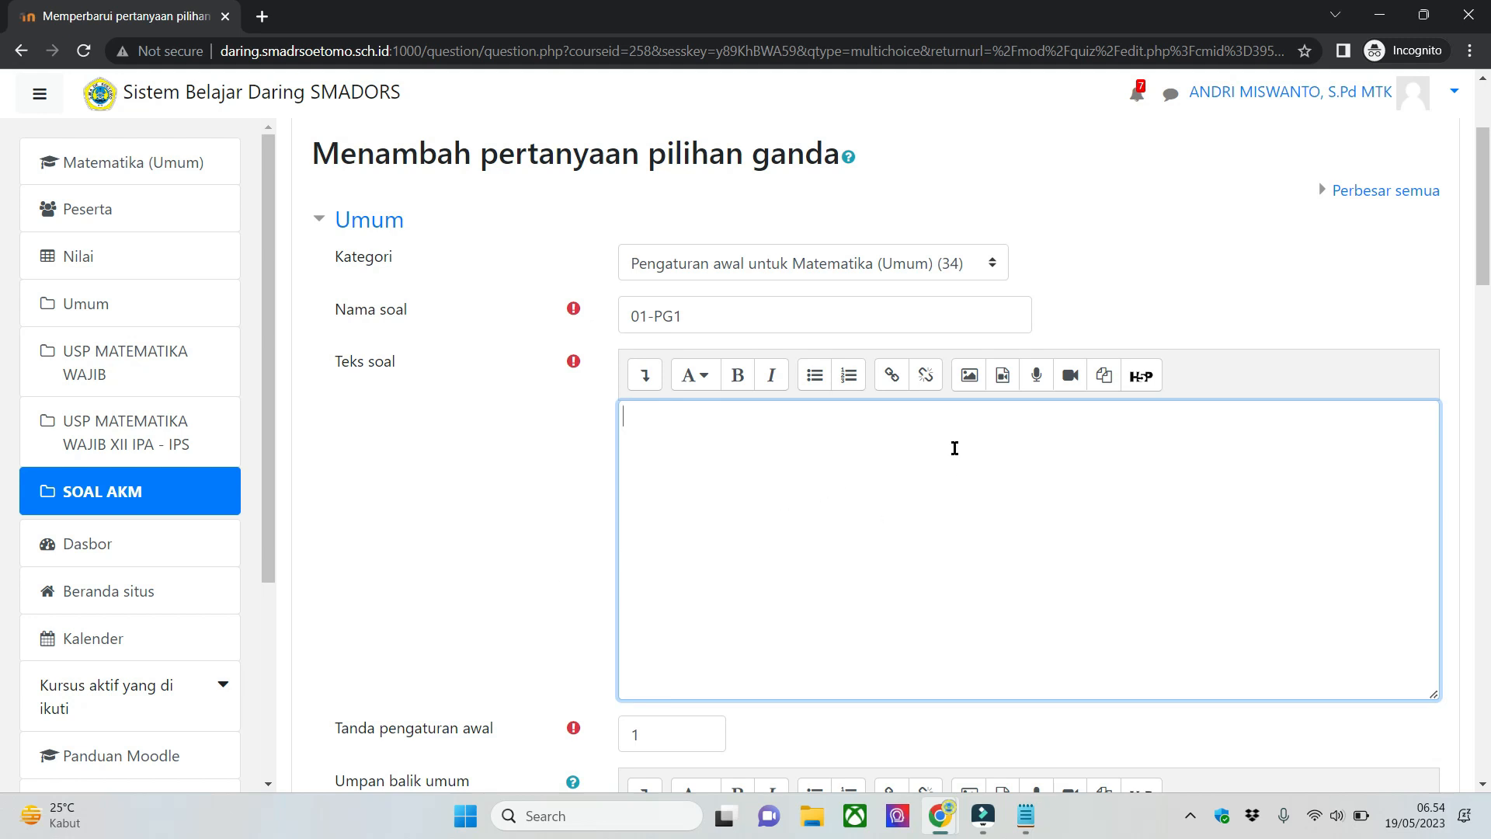
left_click(638, 413)
type("soal PG1")
- Choose Cukup satu jawaban as the single-or-multiple answer setting, keeping the choices shuffled
scroll(399, 499, "down", 4)
scroll(435, 494, "down", 3)
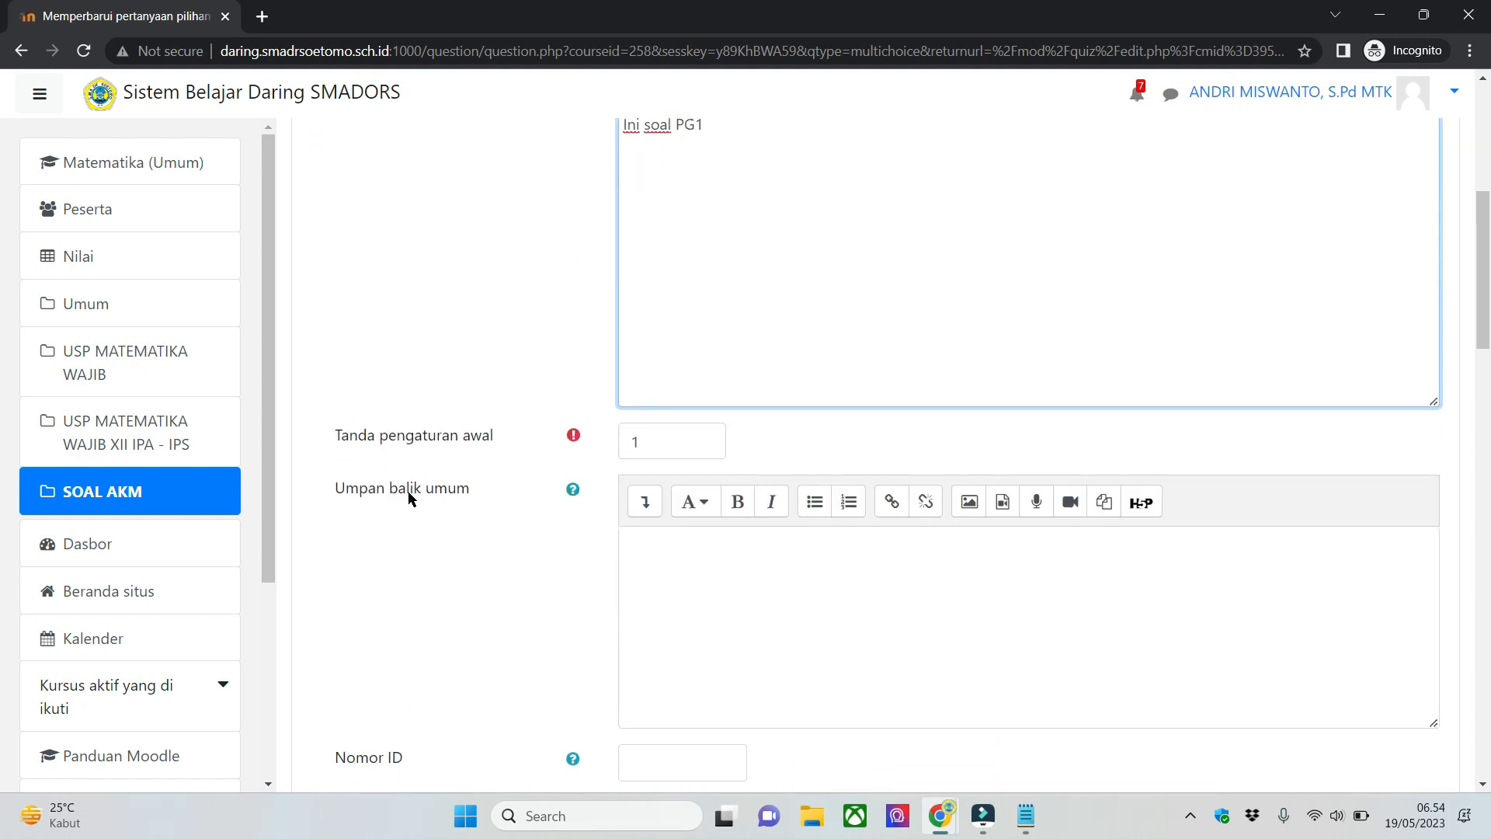
scroll(451, 488, "down", 2)
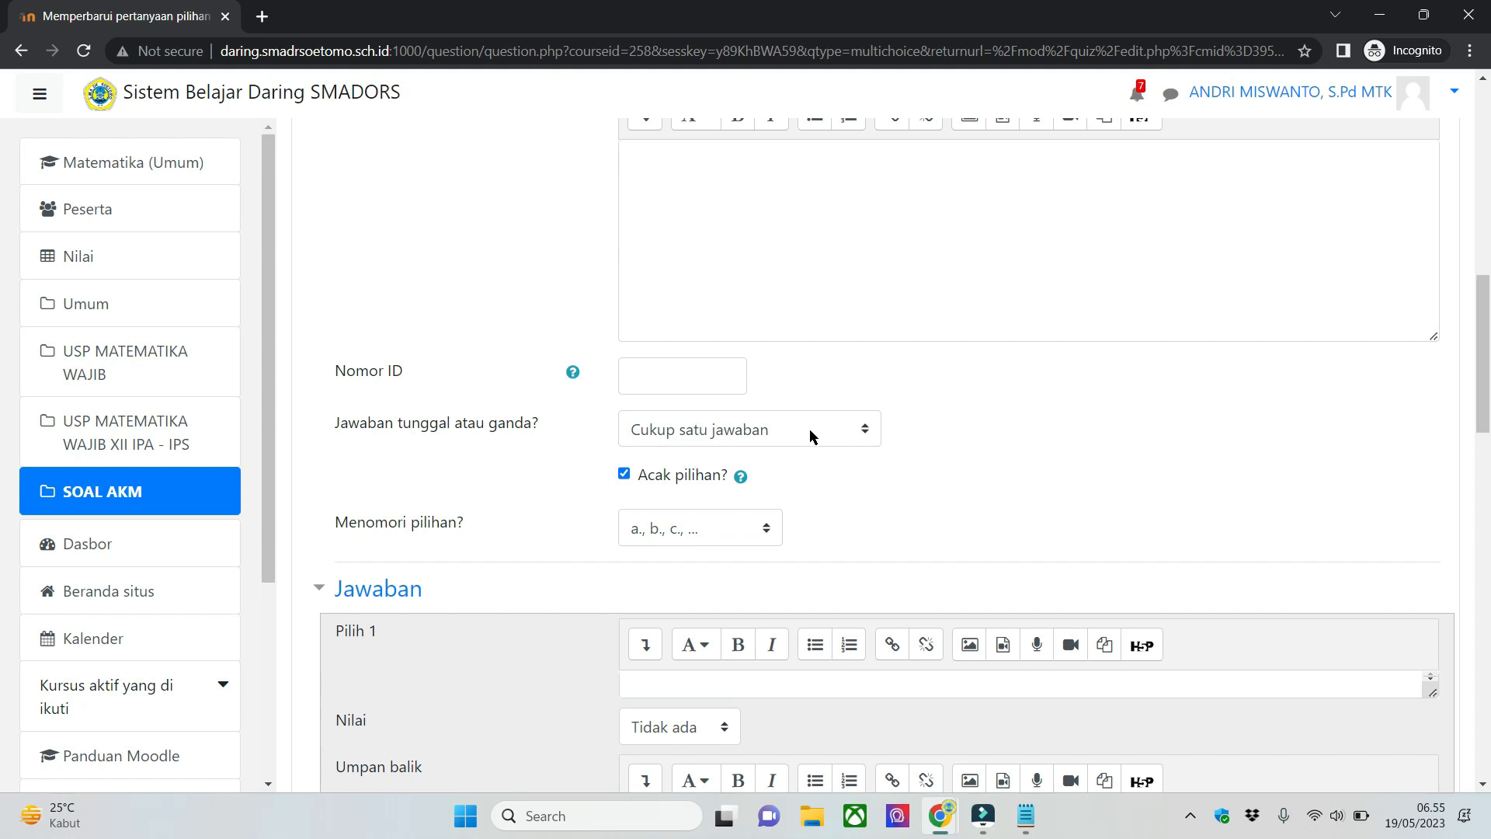
left_click(787, 432)
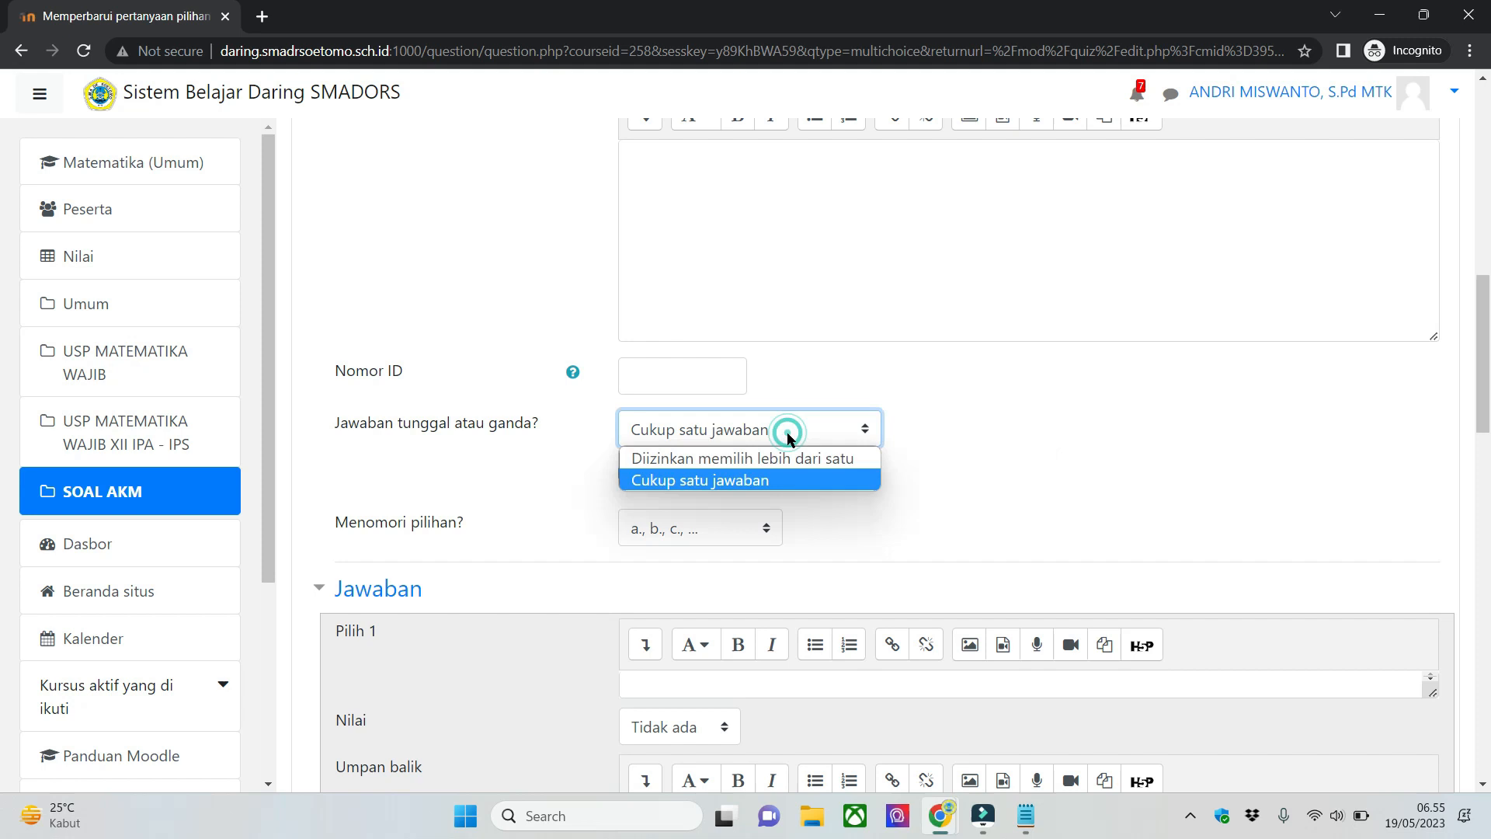
left_click(786, 482)
left_click(980, 469)
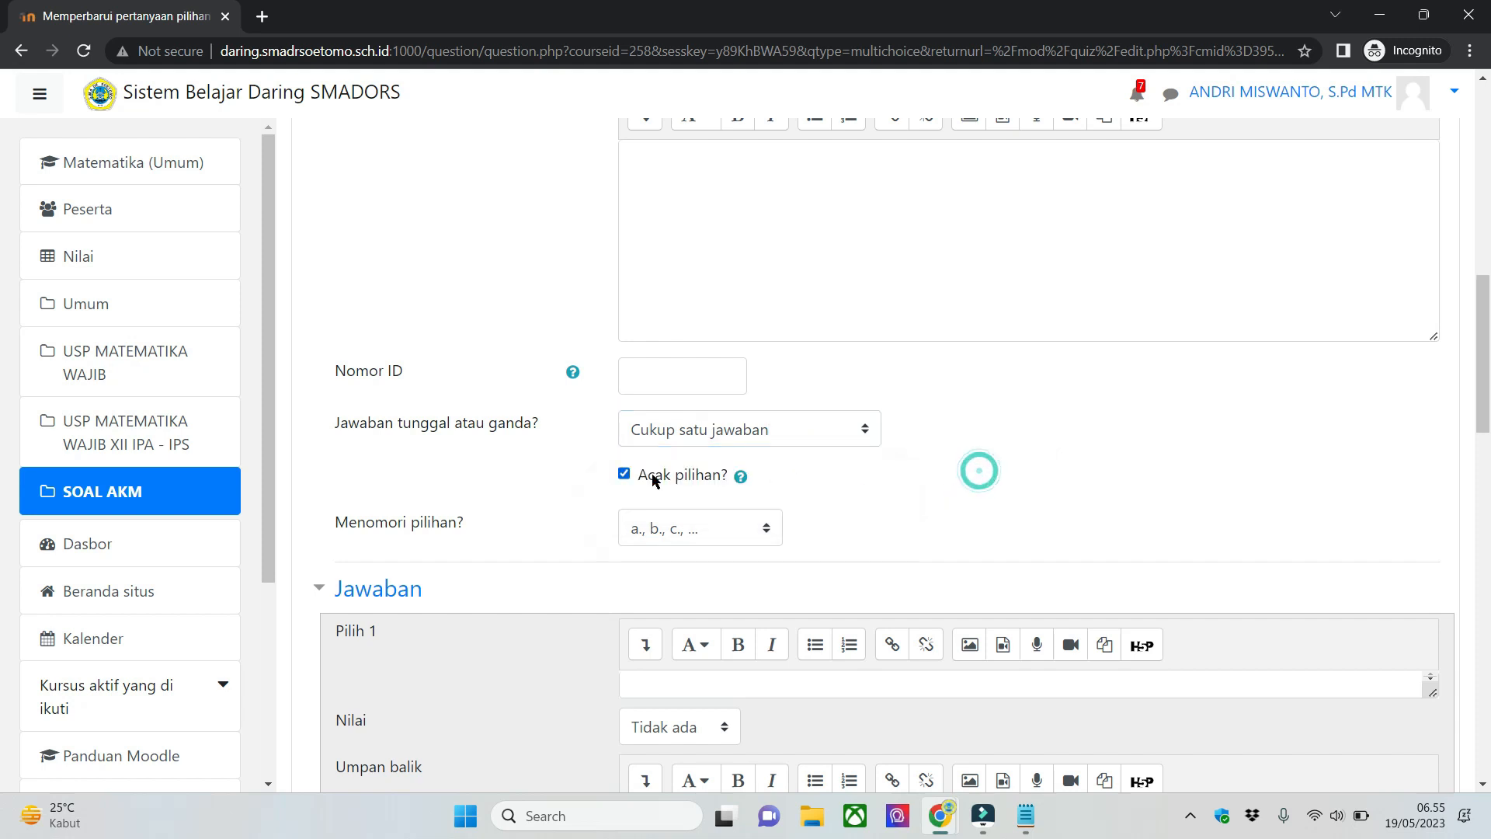
- Fill in answer choice Pilih 1 with "Jawab 1" and copy that text for reuse
scroll(1013, 466, "down", 4)
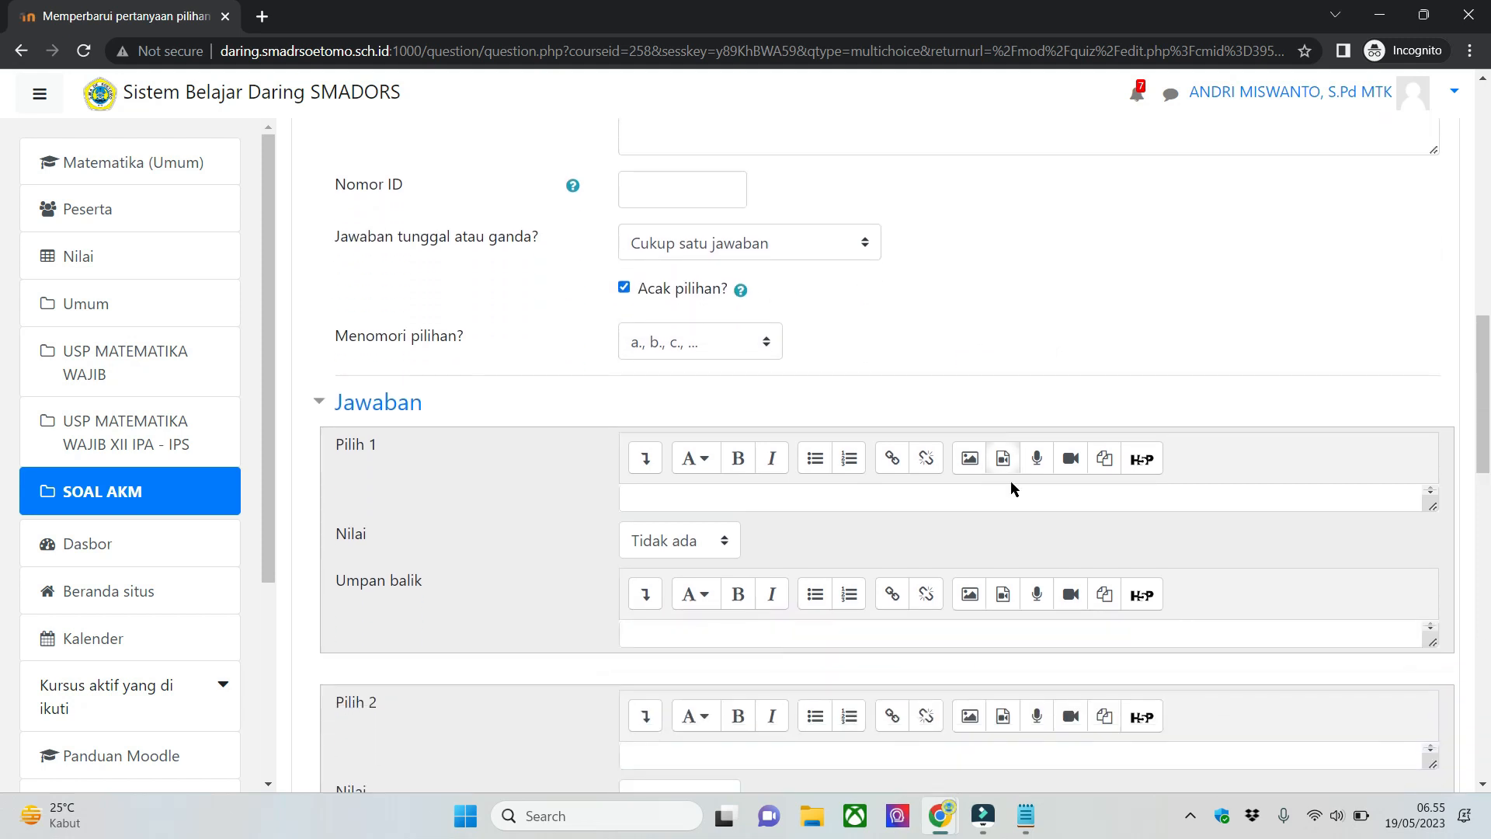
left_click(843, 396)
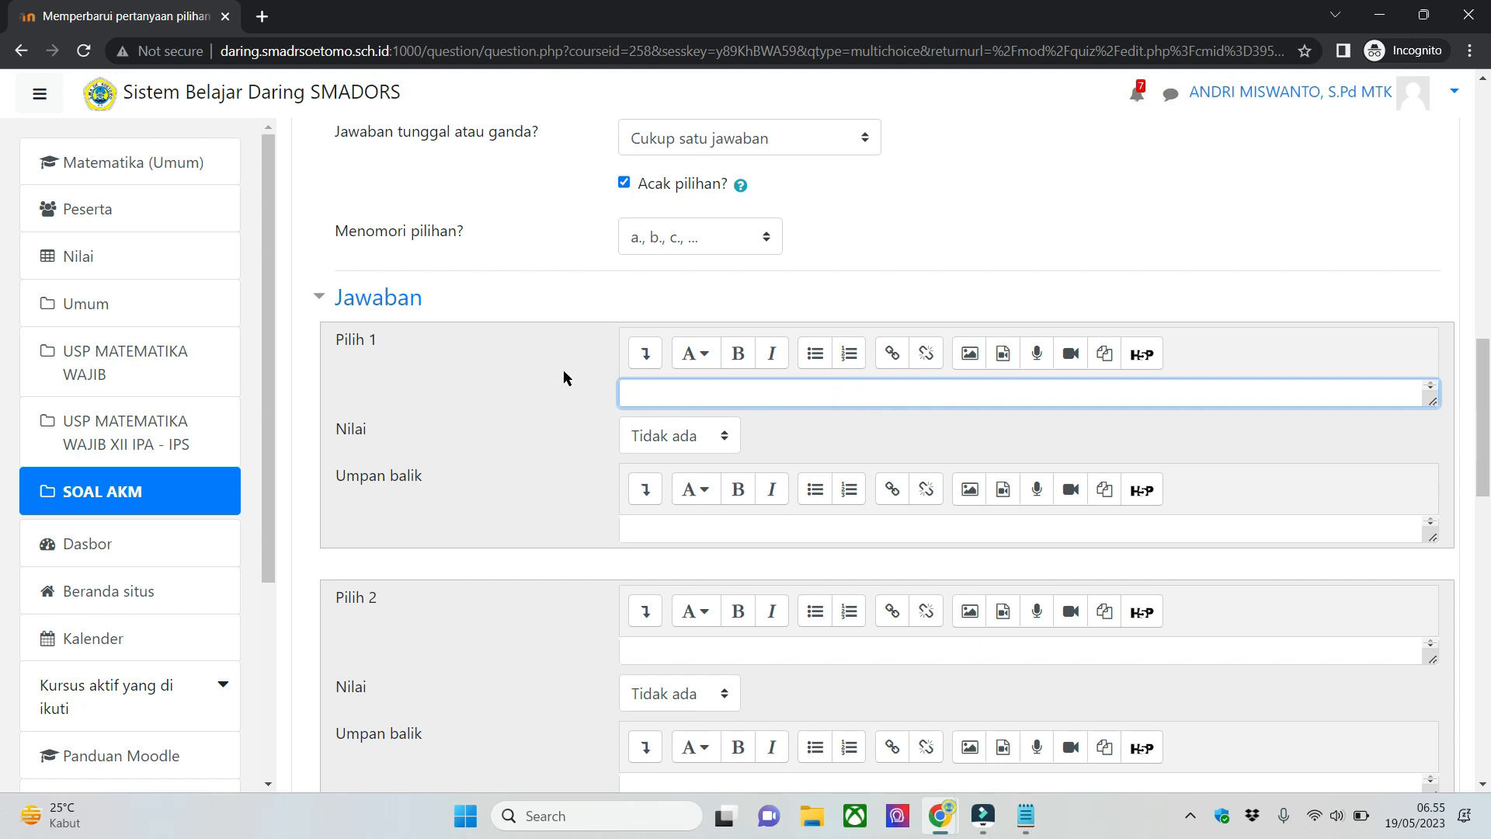
scroll(533, 370, "down", 1)
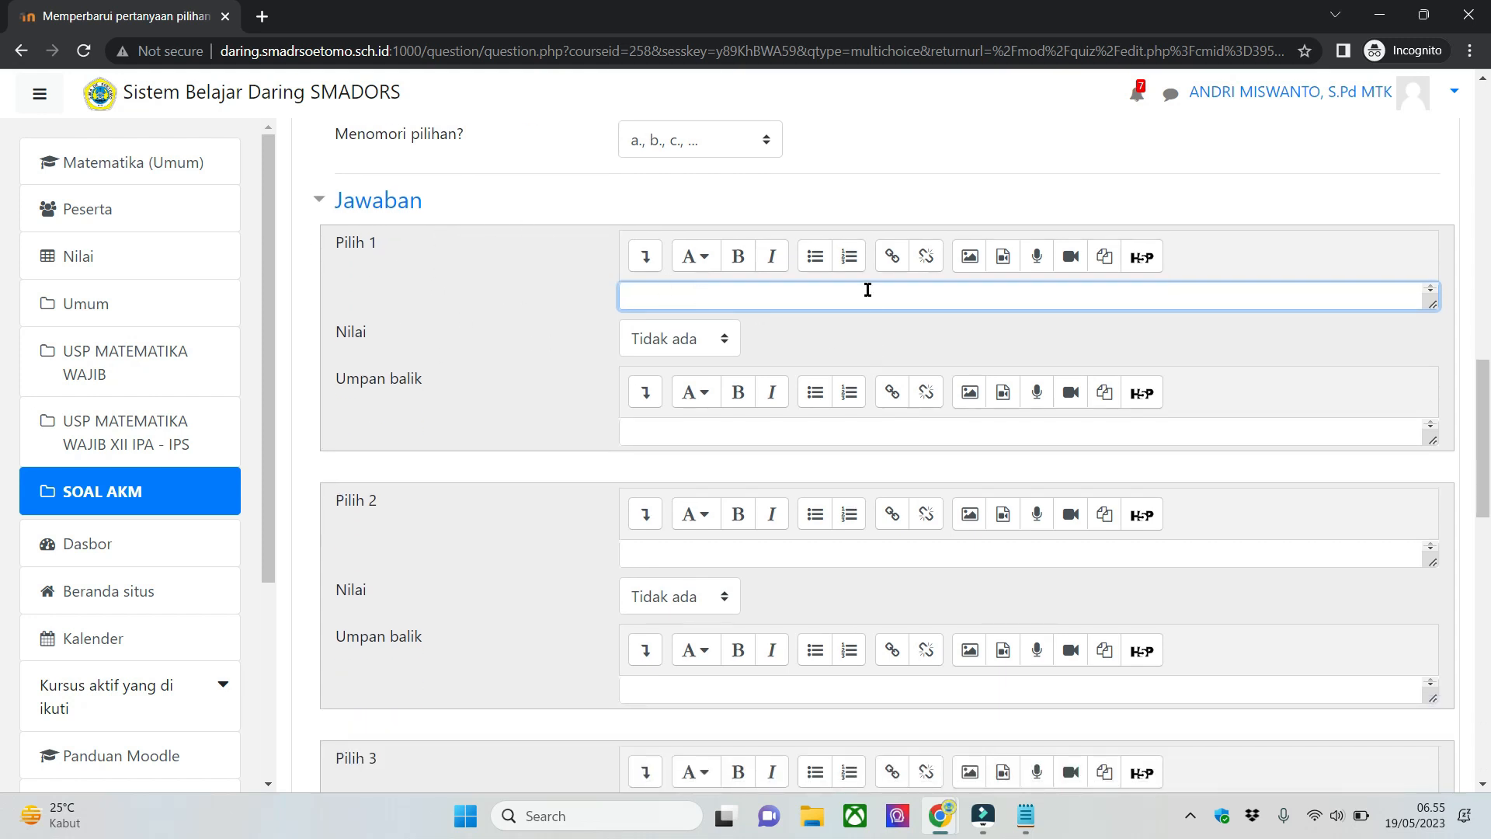
type("Jaba")
key("BackSpace")
type("wab")
key("ctrl+a")
key("ctrl+c")
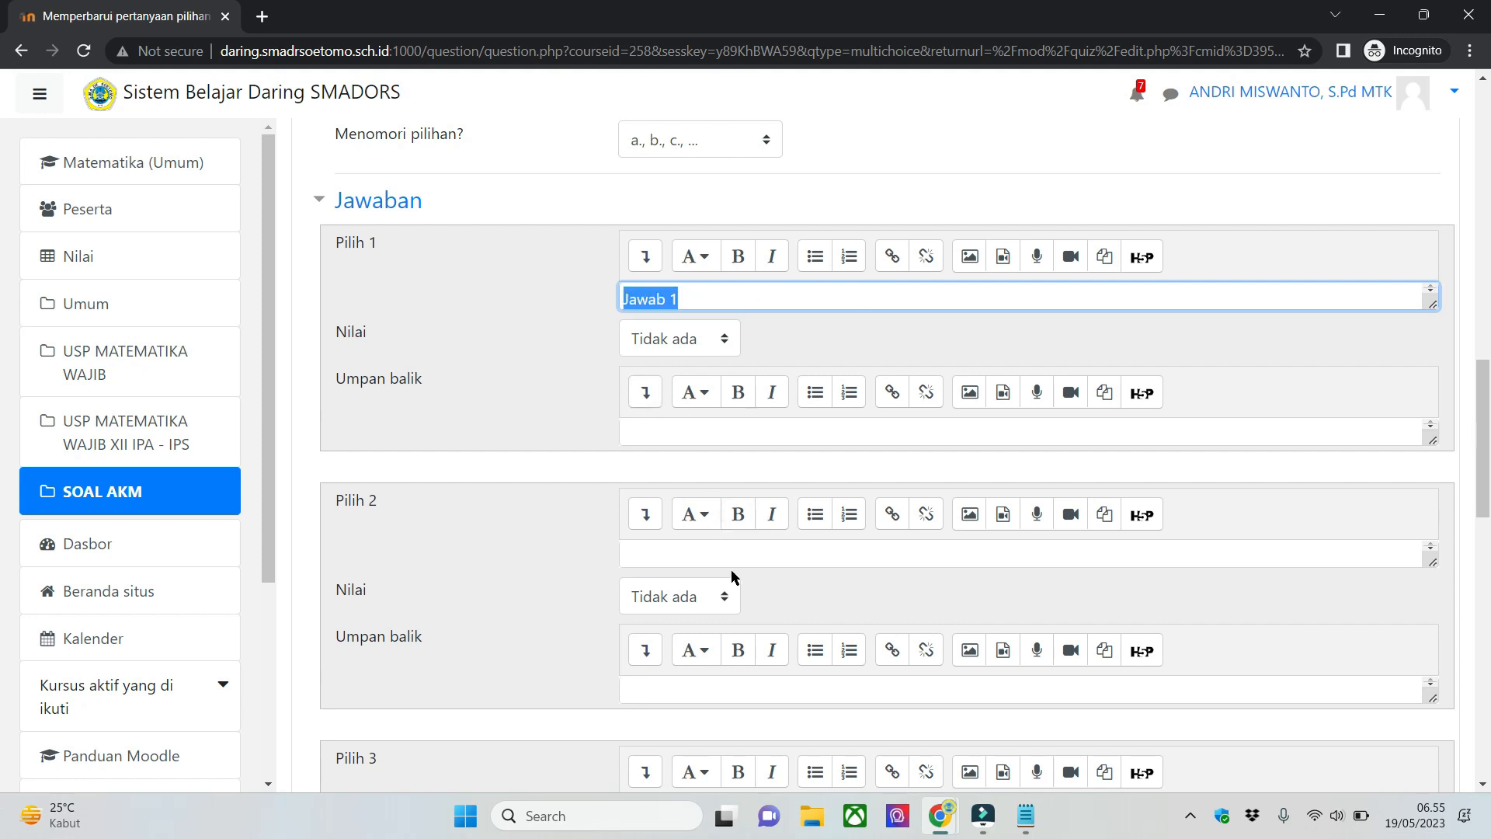
- Paste the copied answer into Pilih 2 and Pilih 3, changing the texts to "Jawab 2" and "Jawab 3"
left_click(808, 560)
key("ctrl+v")
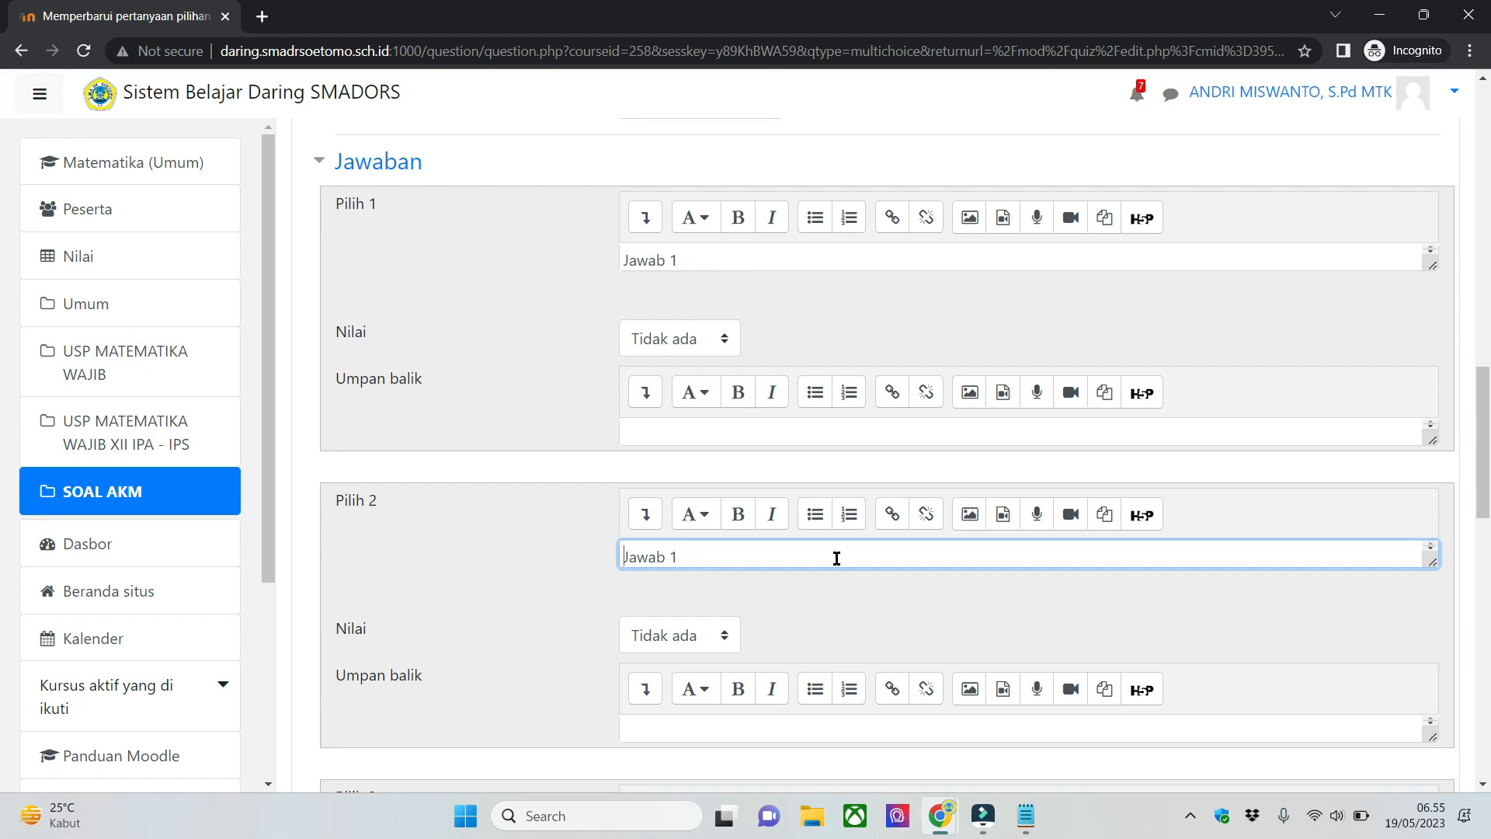
key("Return")
scroll(776, 621, "down", 5)
left_click(721, 466)
key("ctrl+v")
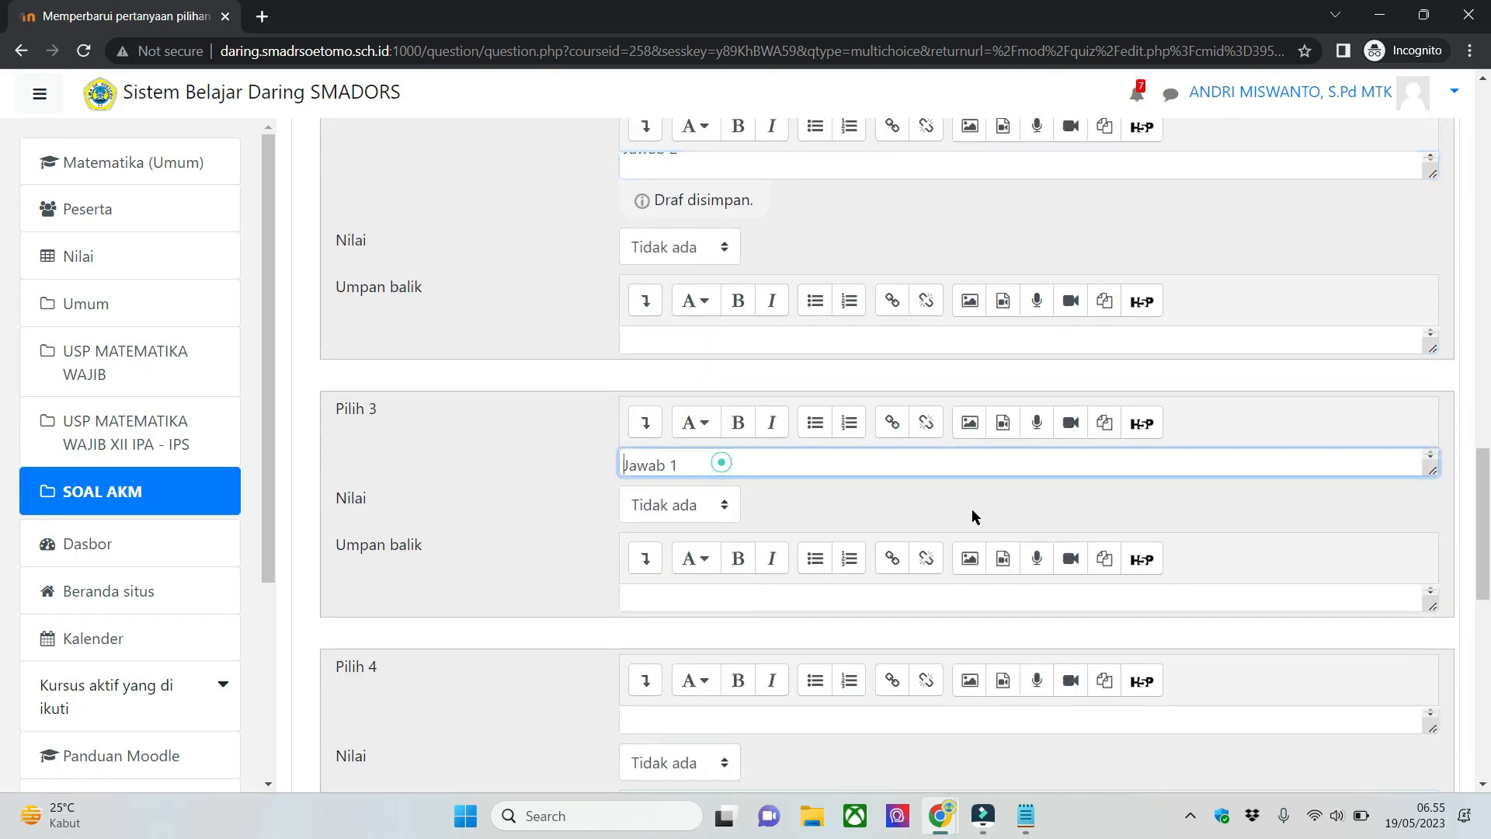
left_click(937, 466)
key("BackSpace")
type("3")
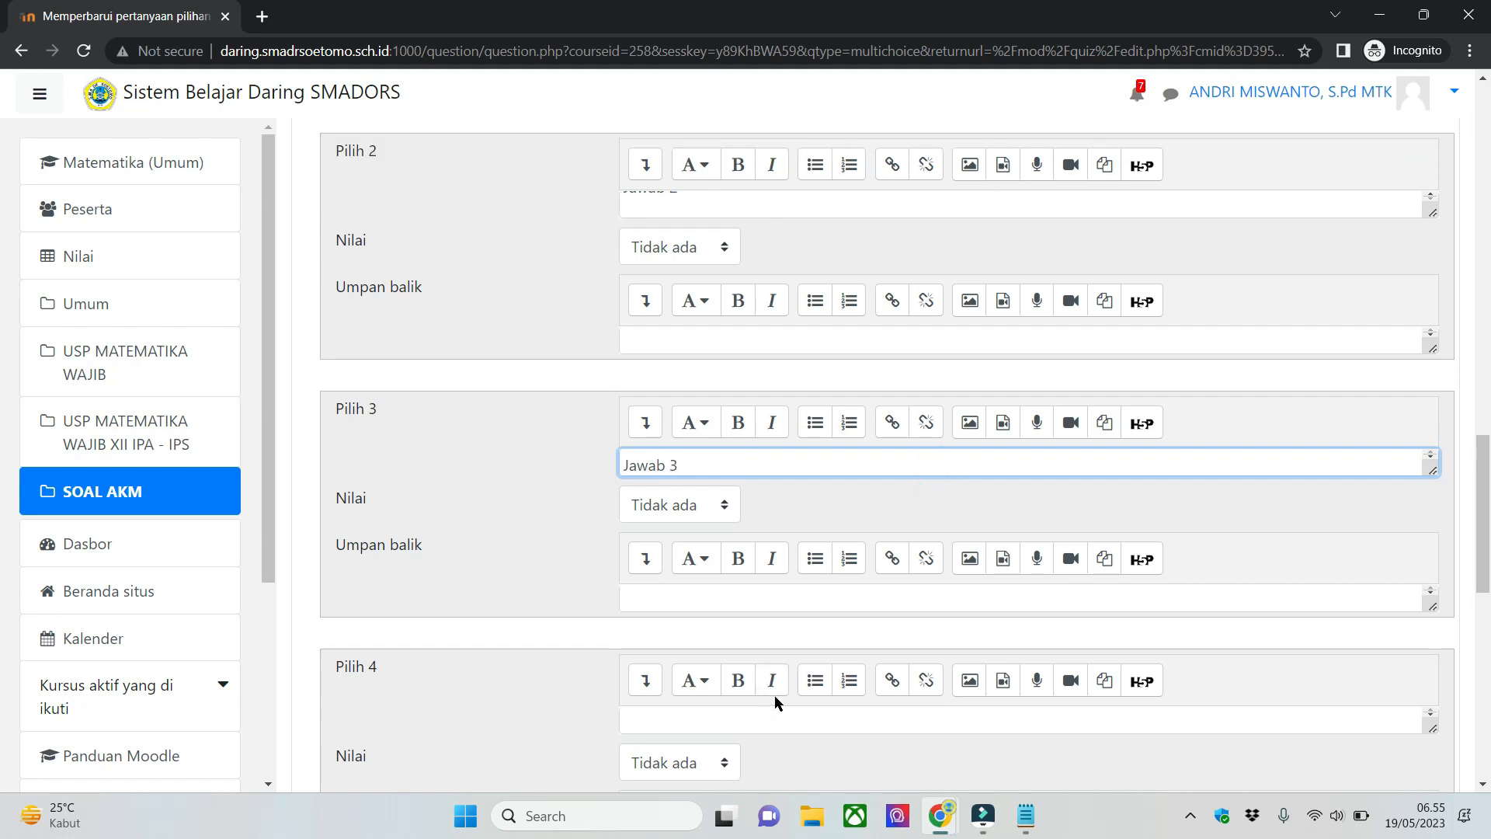
- Paste the copied answer into Pilih 4 and Pilih 5, changing the texts to "Jawab 4" and "Jawab 5"
scroll(792, 668, "down", 1)
left_click(825, 624)
key("ctrl+v")
key("BackSpace")
type("4")
scroll(870, 637, "down", 5)
left_click(765, 396)
key("ctrl+v")
key("BackSpace")
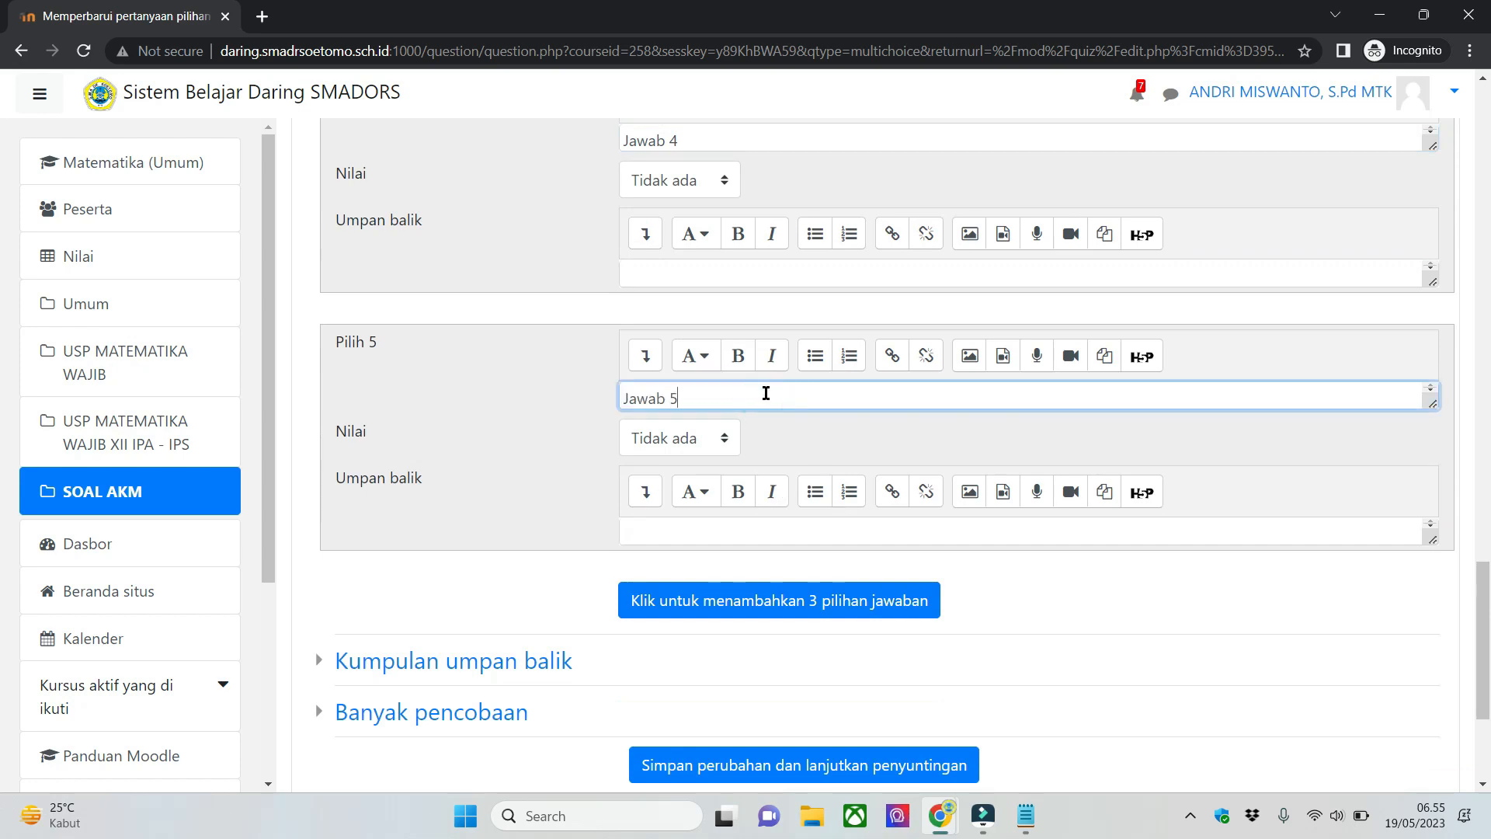
- Set the grade of answer choice Pilih 1 to 100% and save the question
scroll(715, 422, "up", 5)
left_click(535, 404)
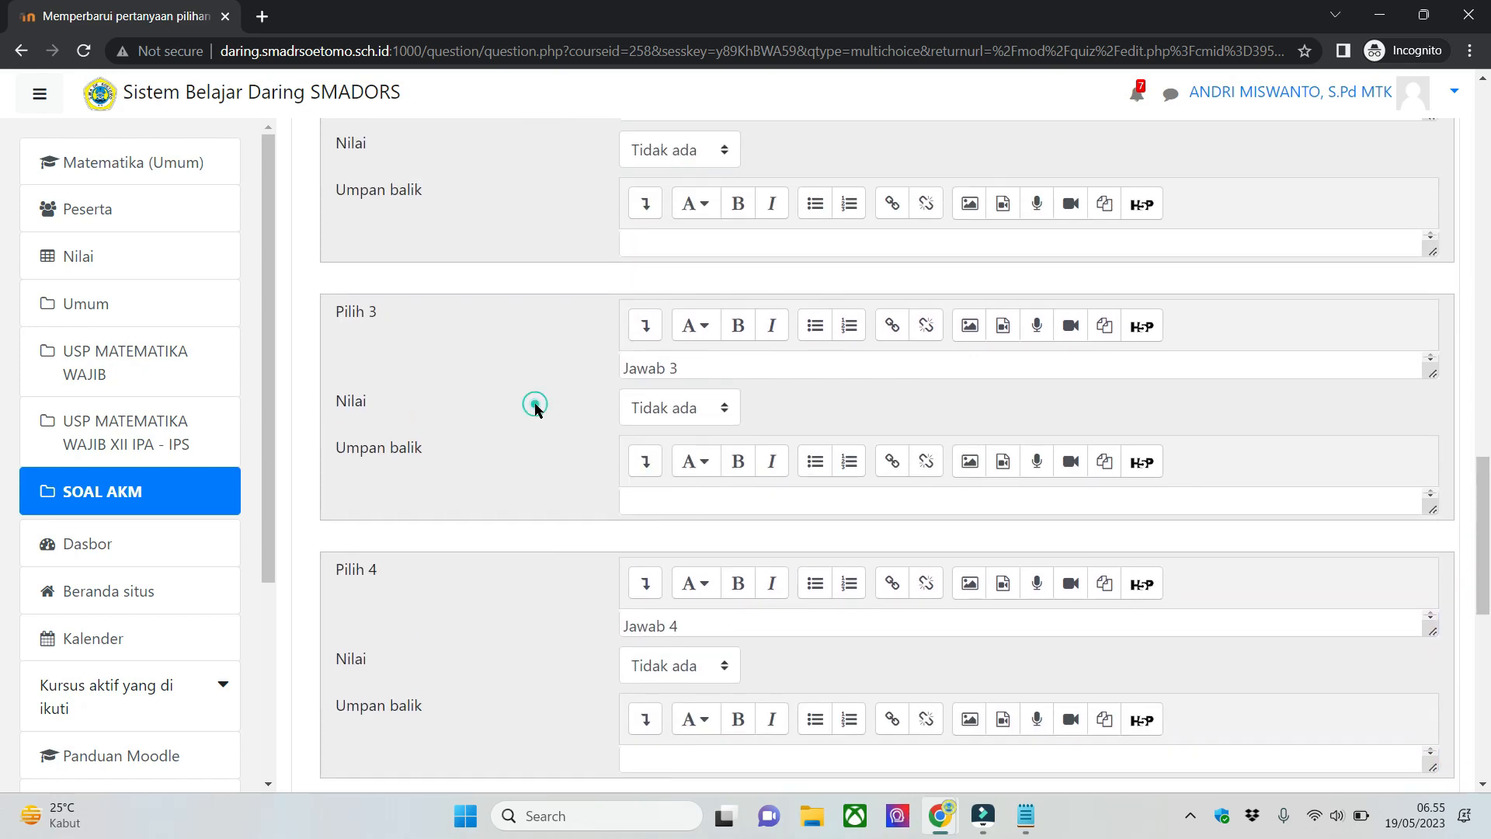
scroll(534, 404, "up", 4)
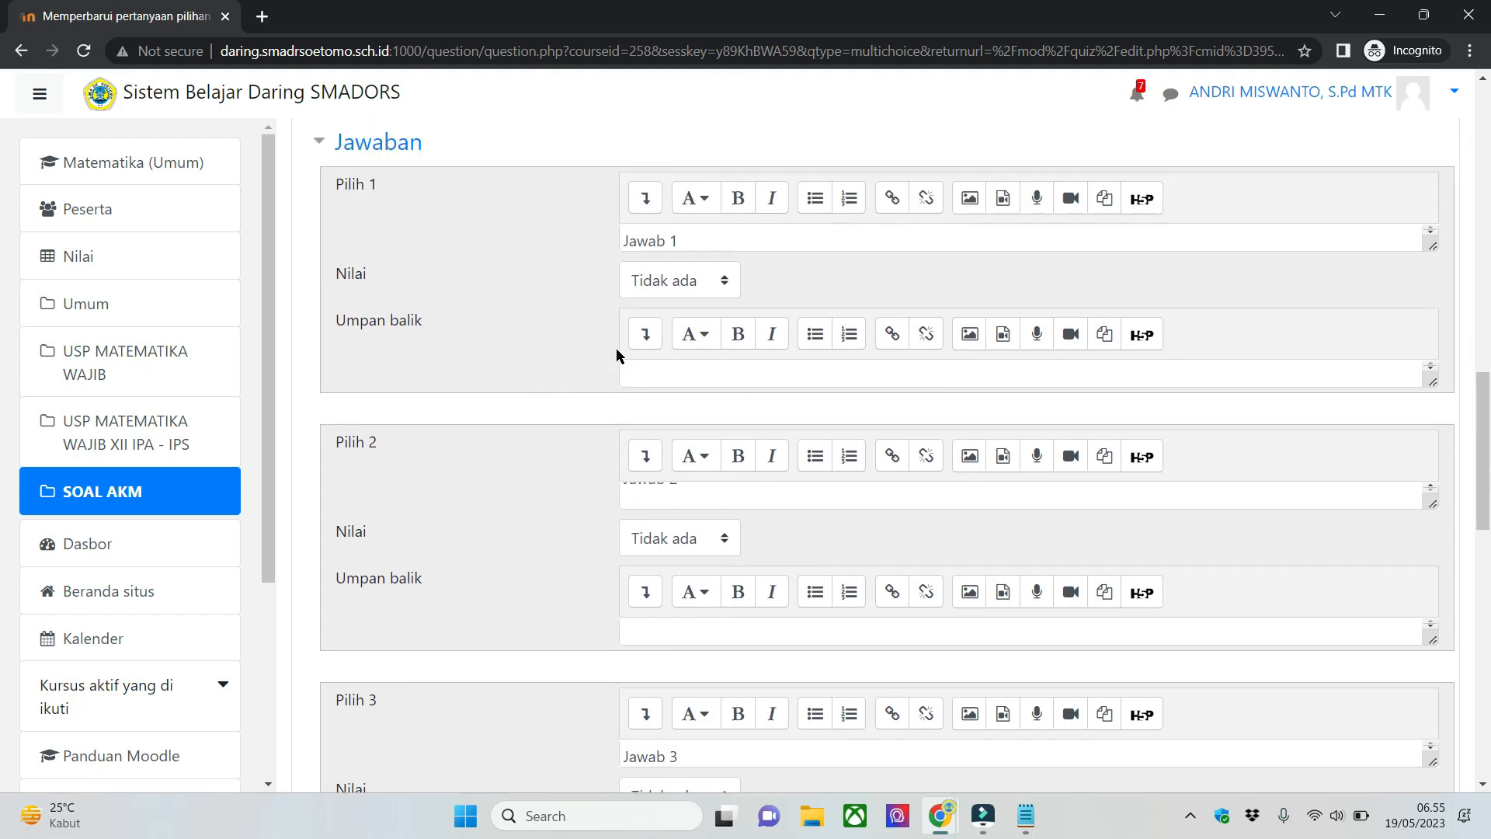
left_click(731, 285)
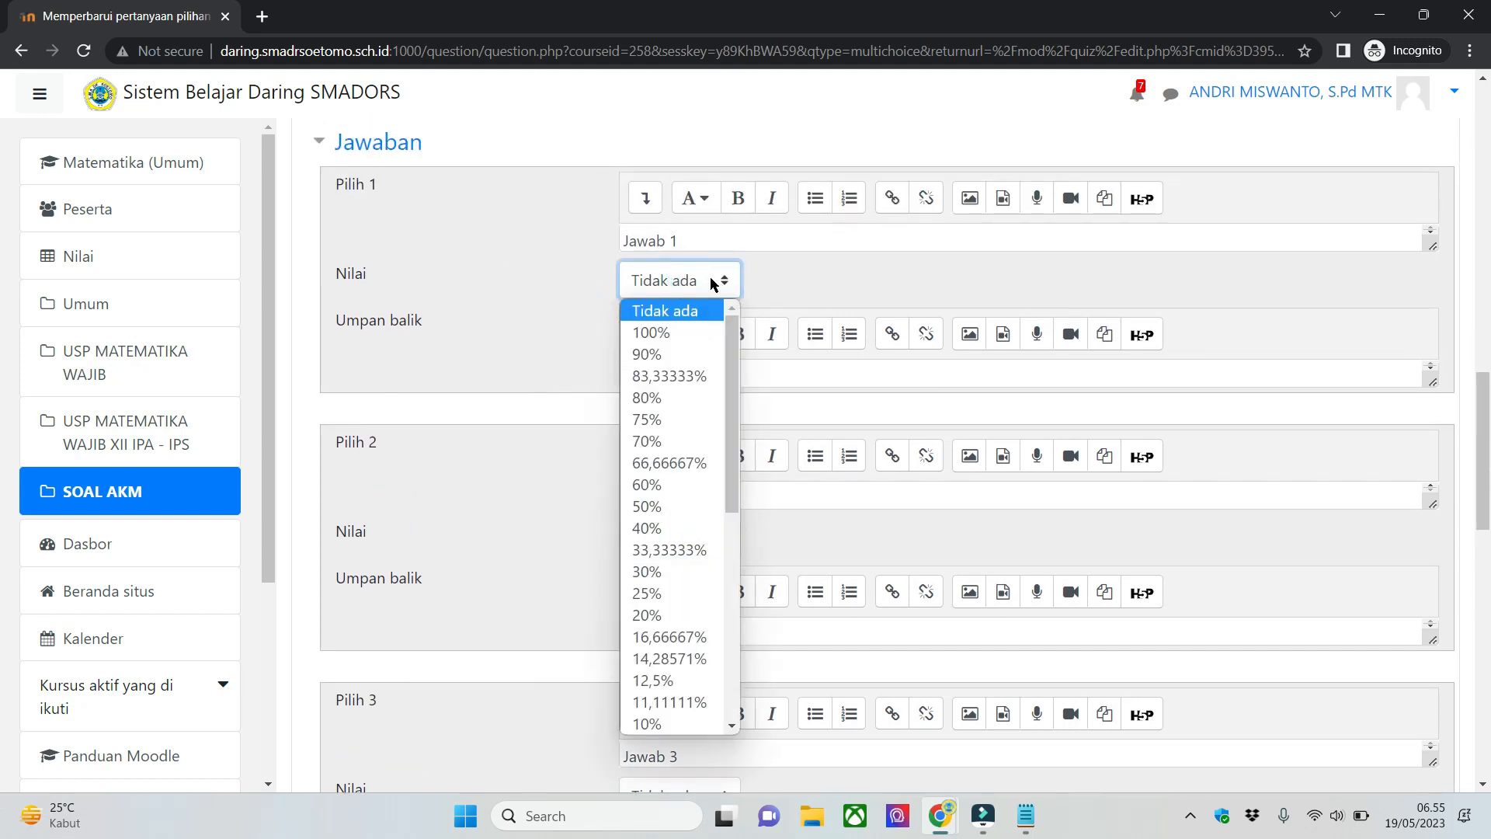
left_click(672, 333)
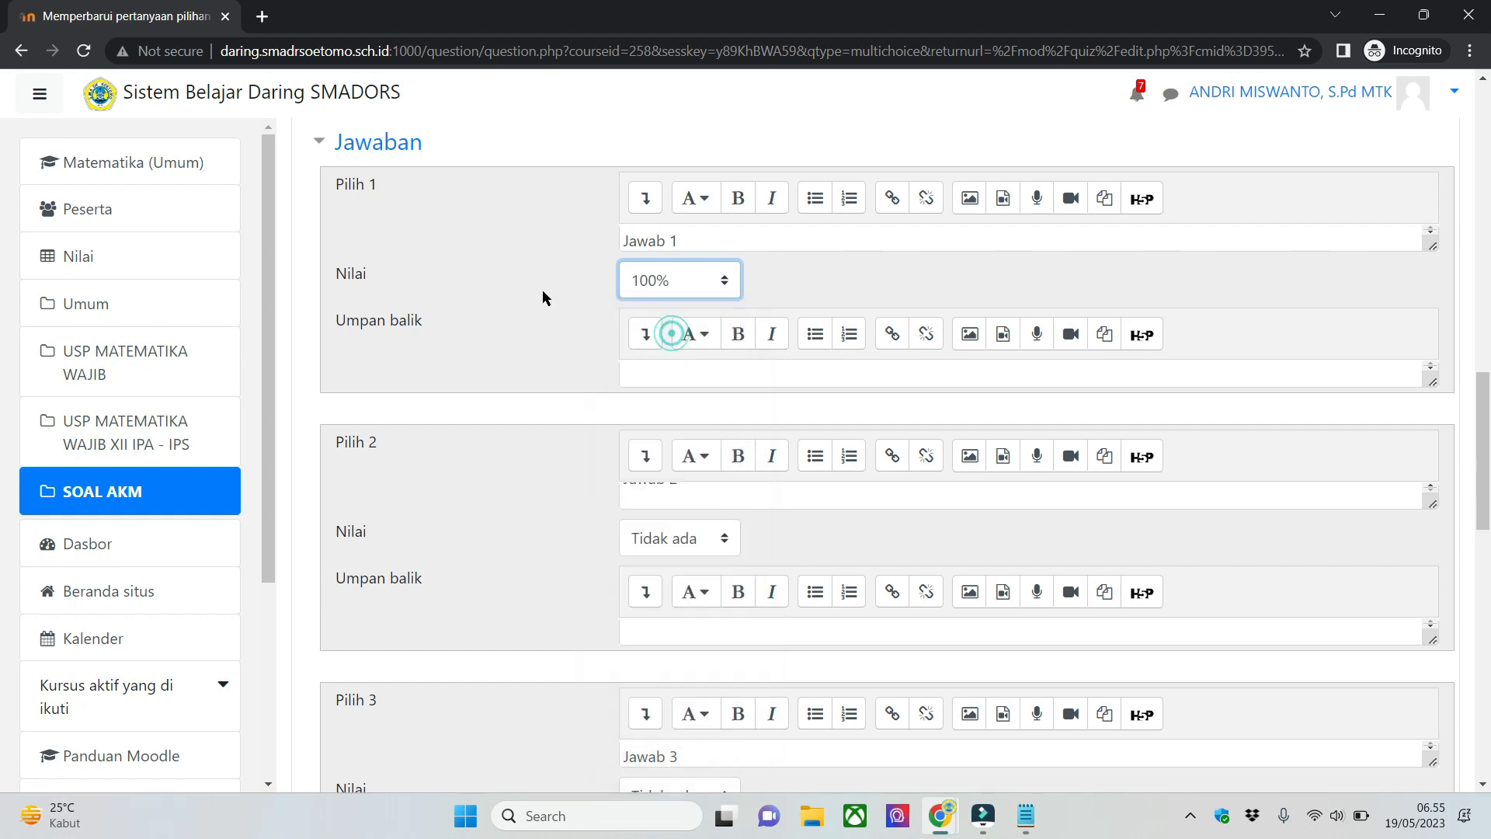
scroll(545, 288, "down", 15)
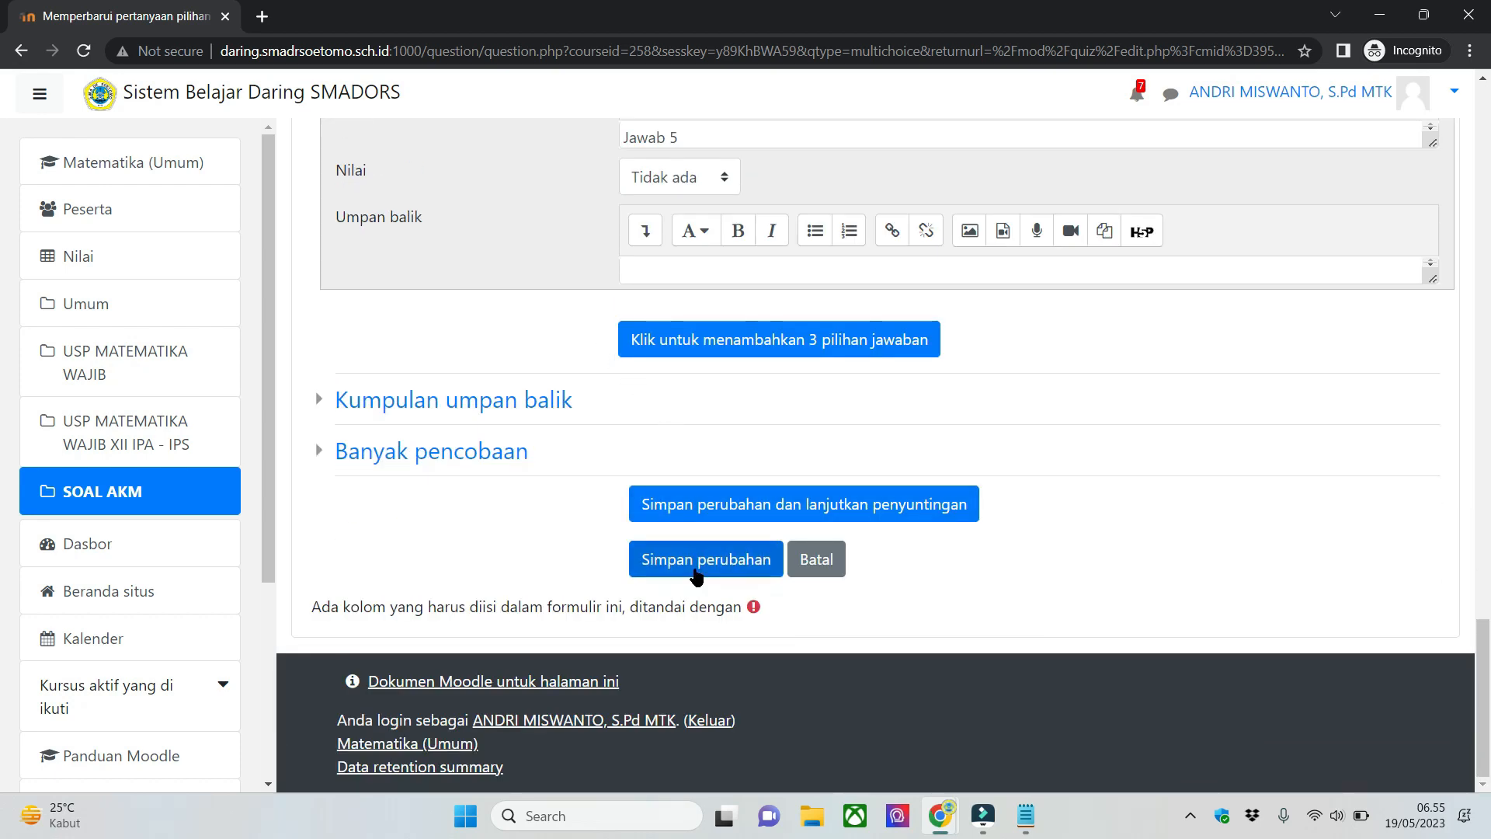
left_click(696, 570)
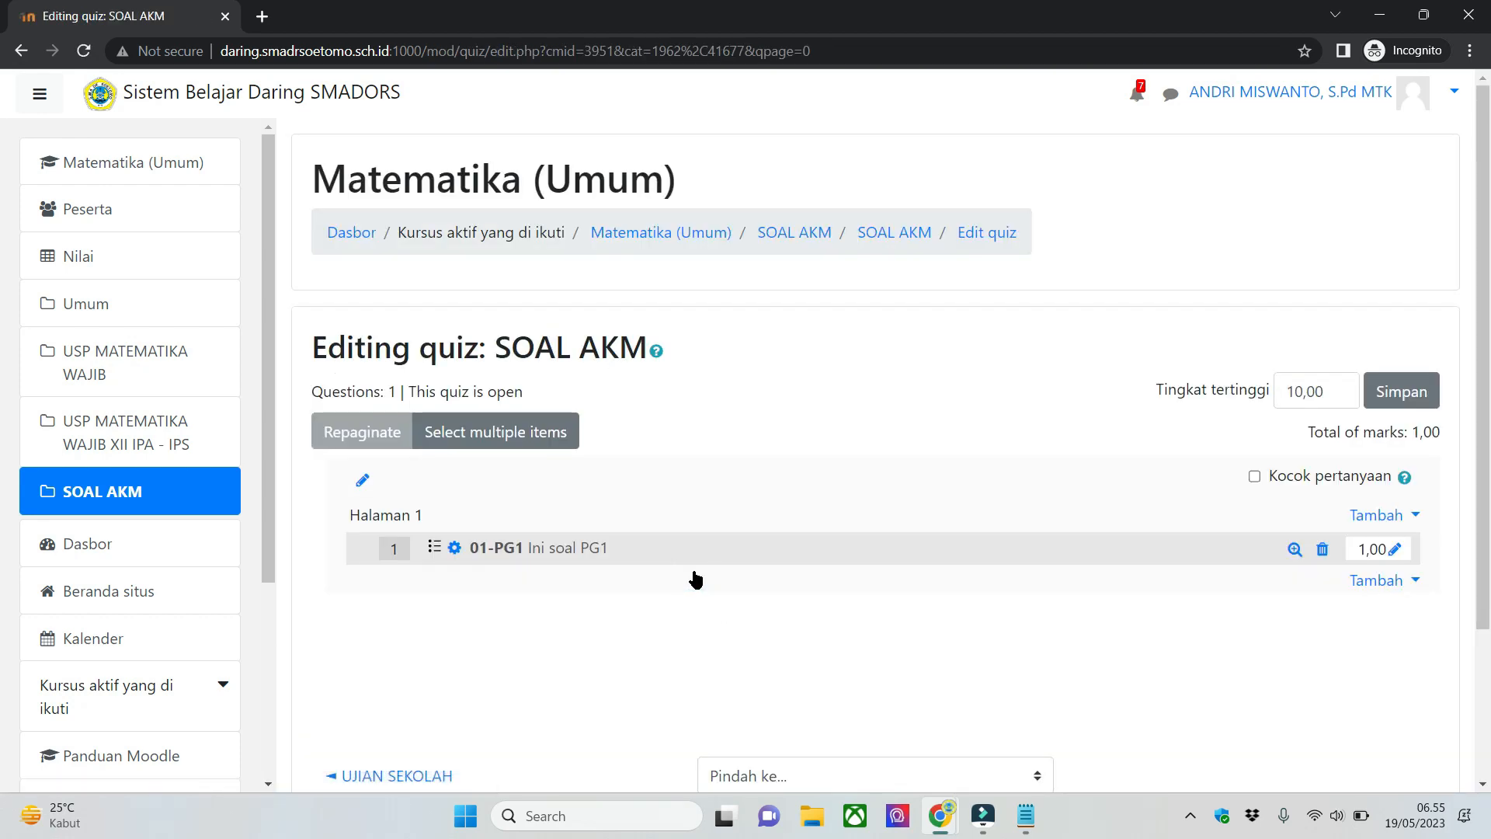
- Preview question 01-PG1, try selecting its different answer choices one after another, and close the preview
left_click(1294, 549)
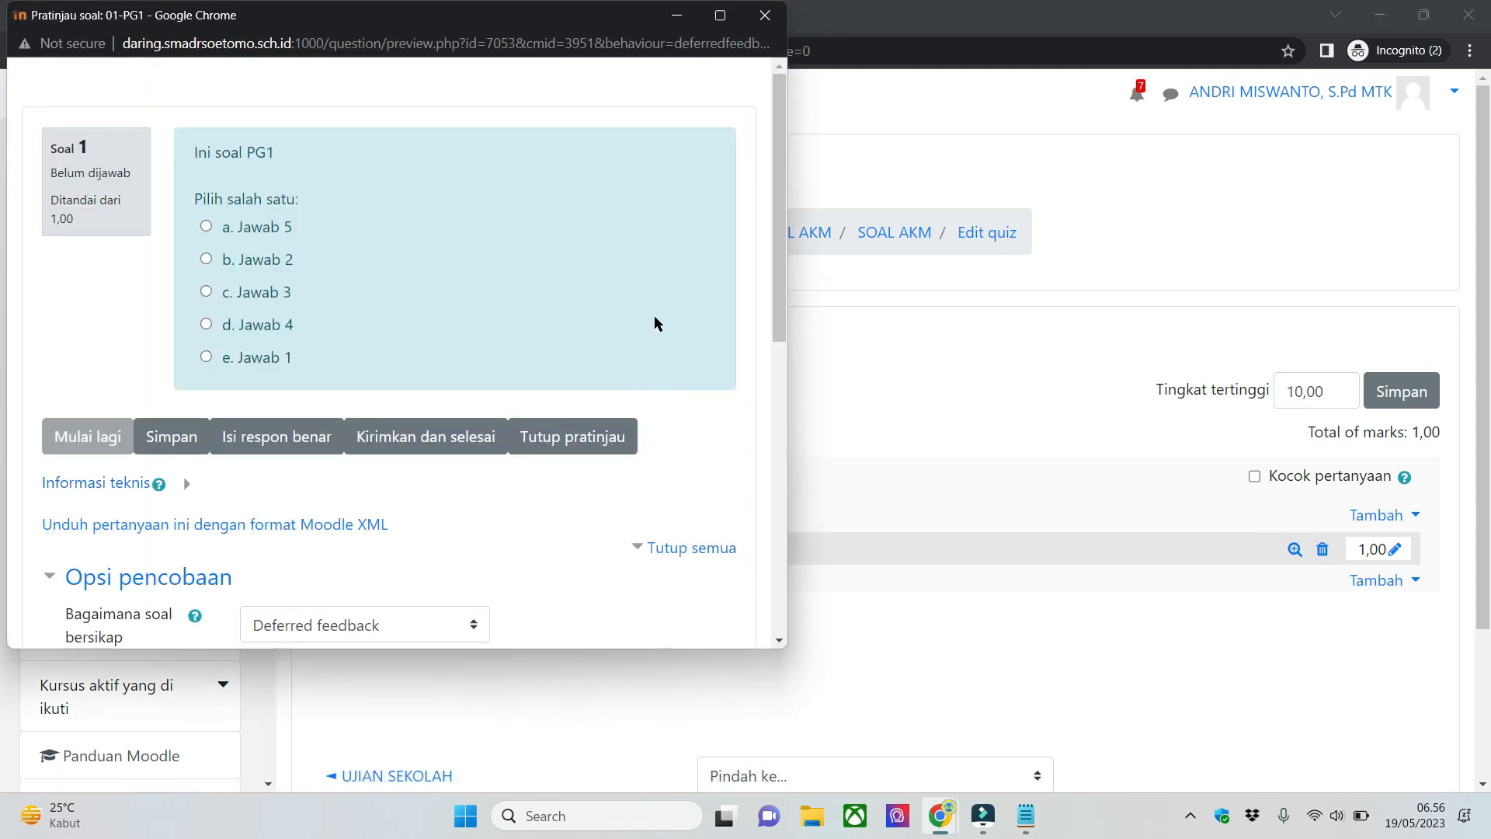
left_click(216, 226)
left_click(222, 260)
left_click(252, 322)
left_click(279, 355)
left_click(261, 260)
left_click(262, 226)
left_click(287, 296)
left_click(286, 325)
left_click(287, 355)
left_click(274, 264)
left_click(277, 292)
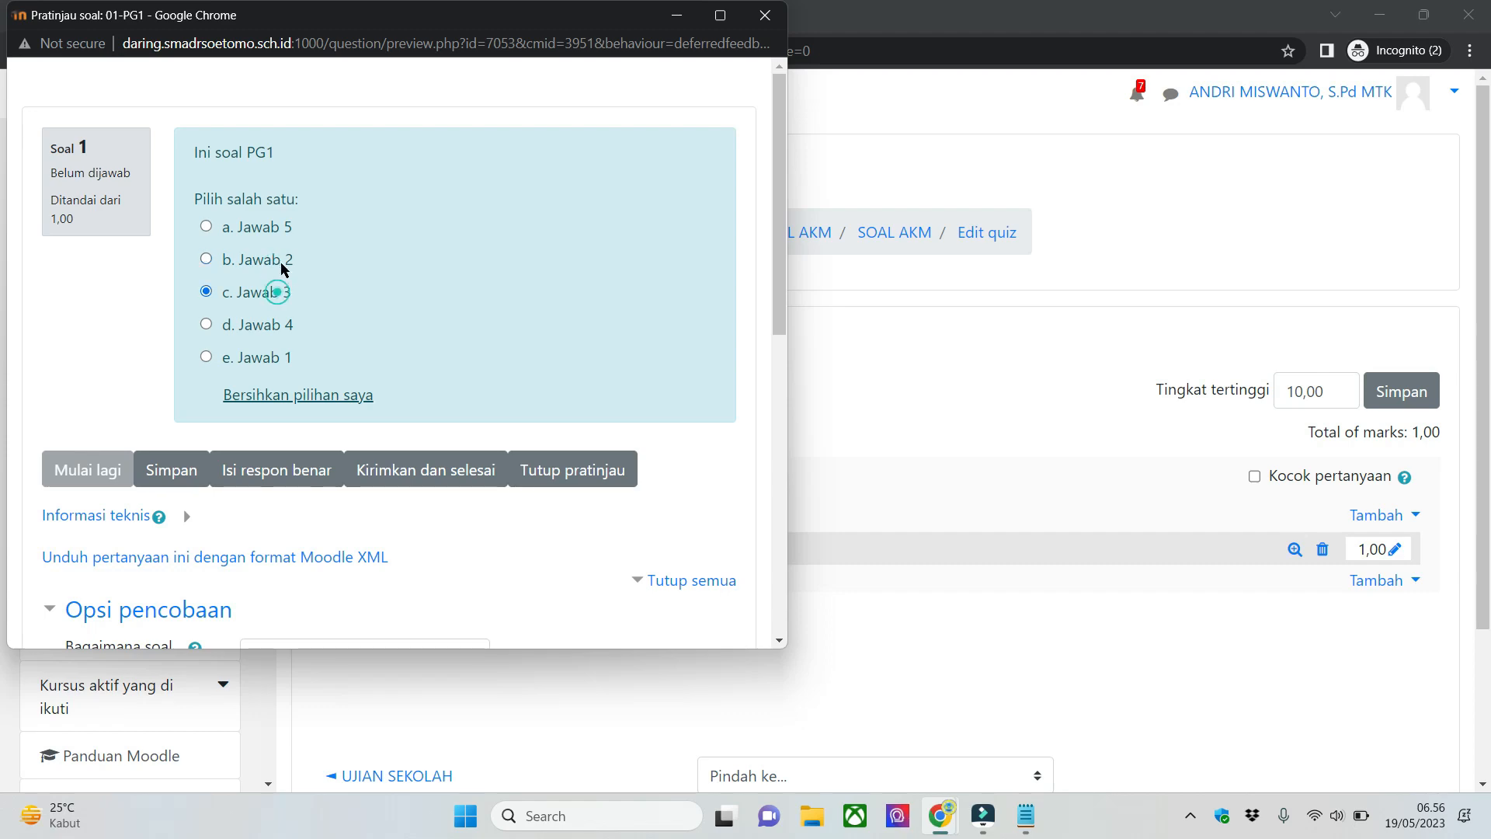
left_click(268, 225)
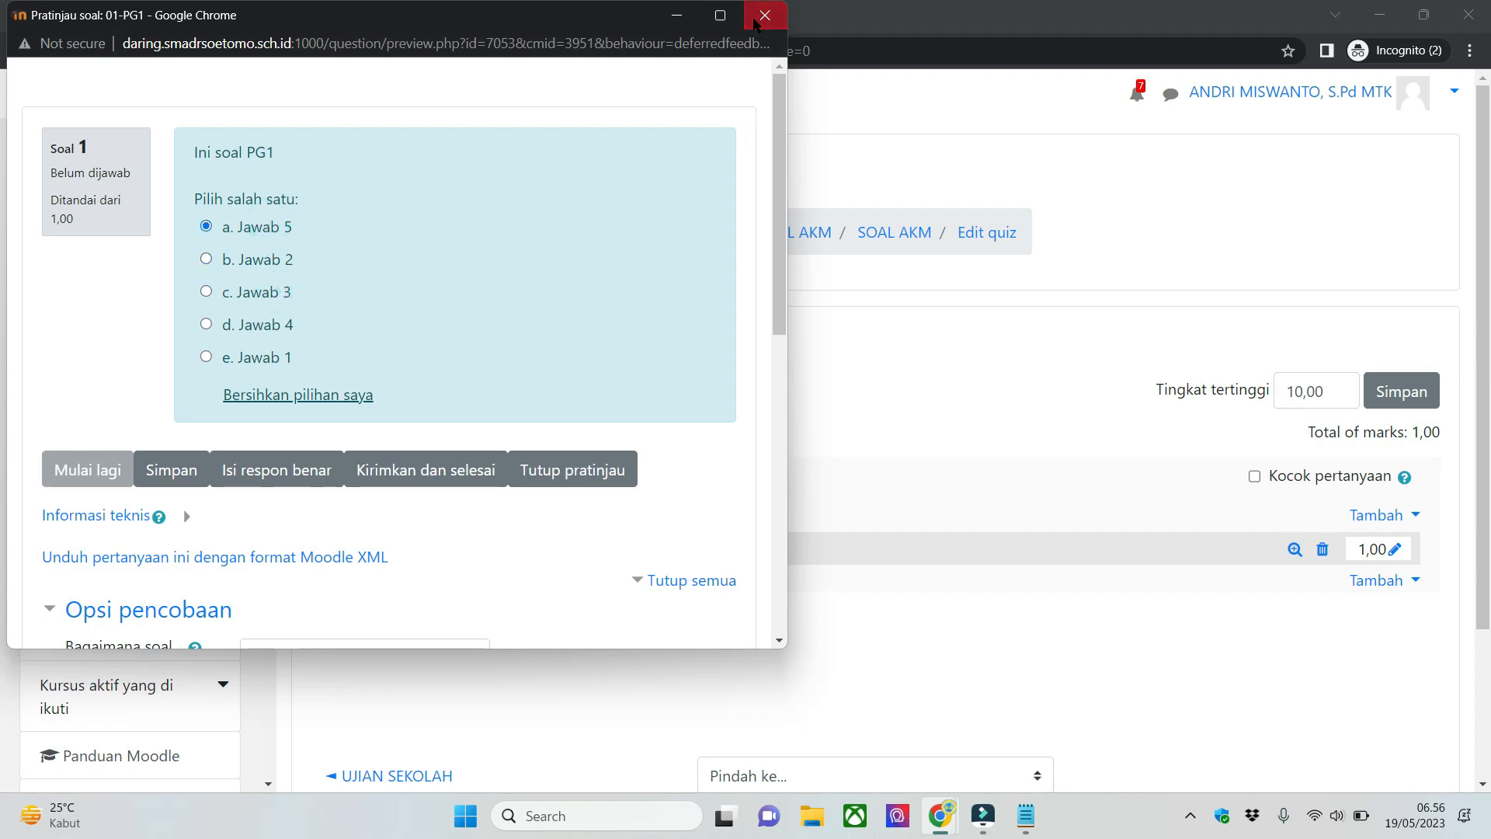
left_click(765, 15)
- Switch to the Notepad note, check the second question type Pilihan Ganda Komplek, and return to the Moodle quiz editor
left_click(1026, 816)
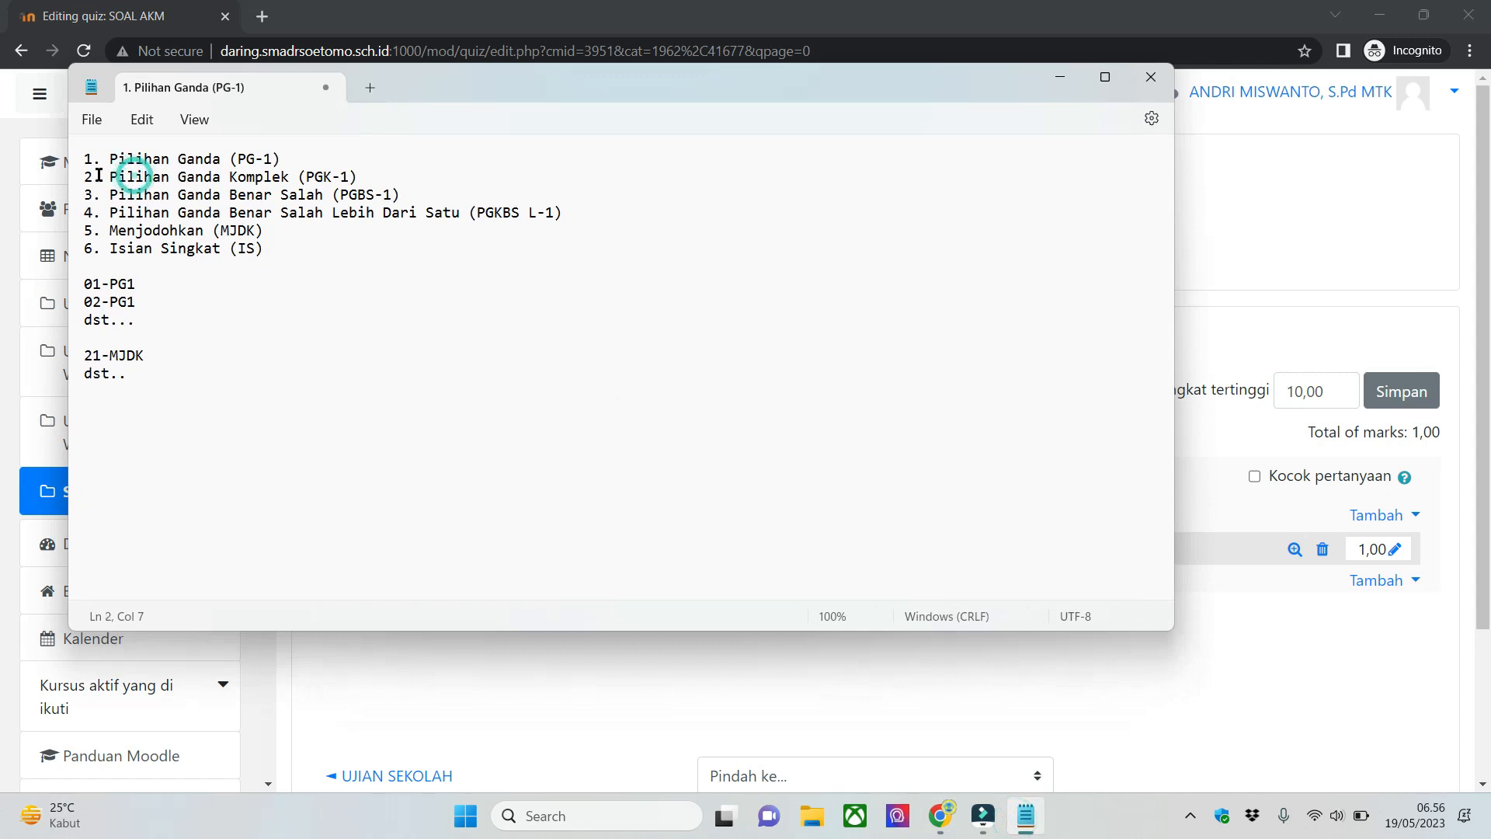
left_click(74, 178)
left_click(441, 195)
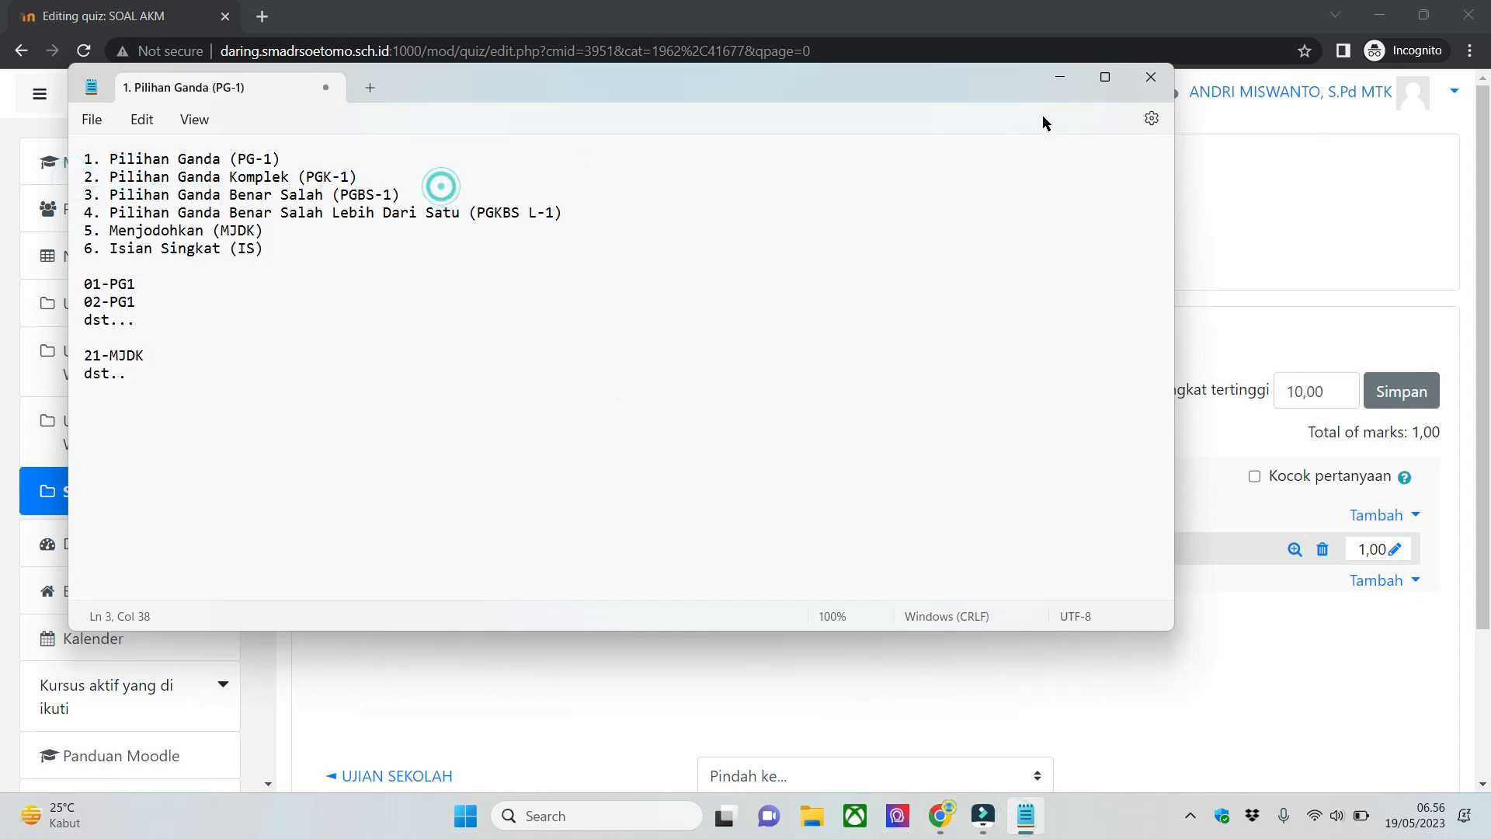
left_click(1063, 81)
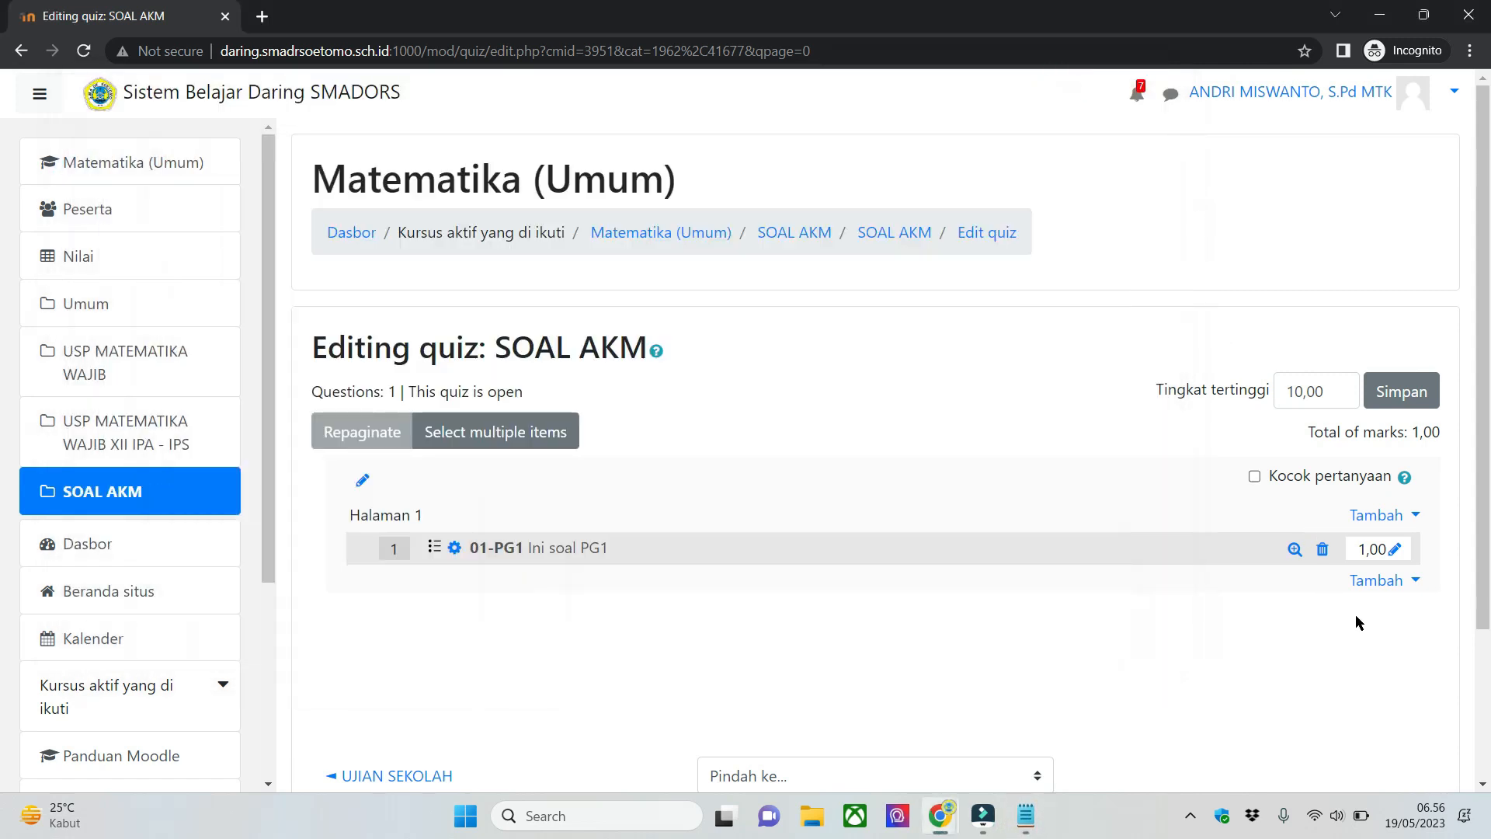
left_click(1333, 637)
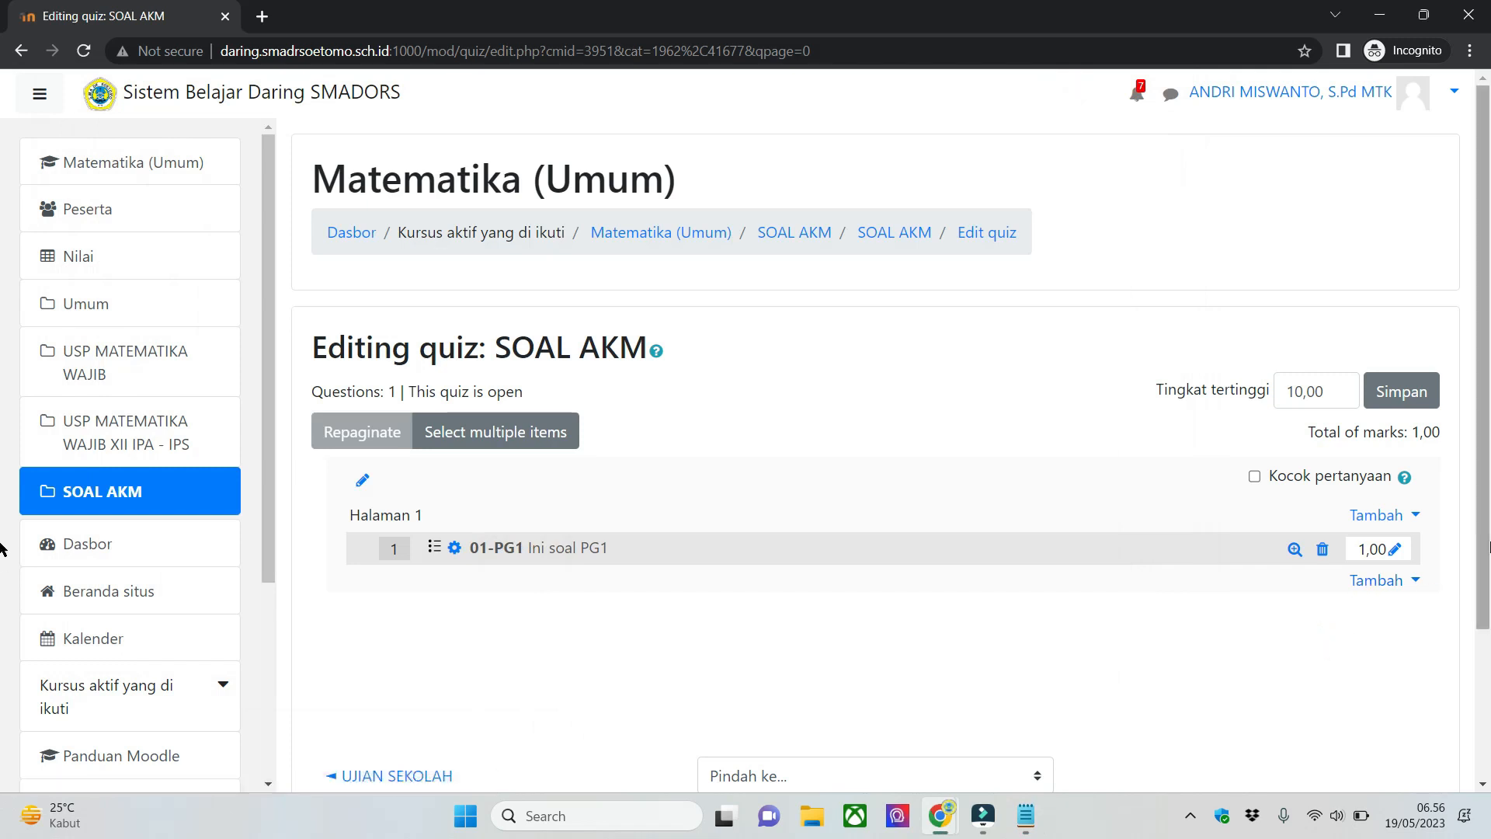
- Add a new question of type Pilihan ganda below 01-PG1 in the SOAL AKM quiz
scroll(1375, 625, "down", 2)
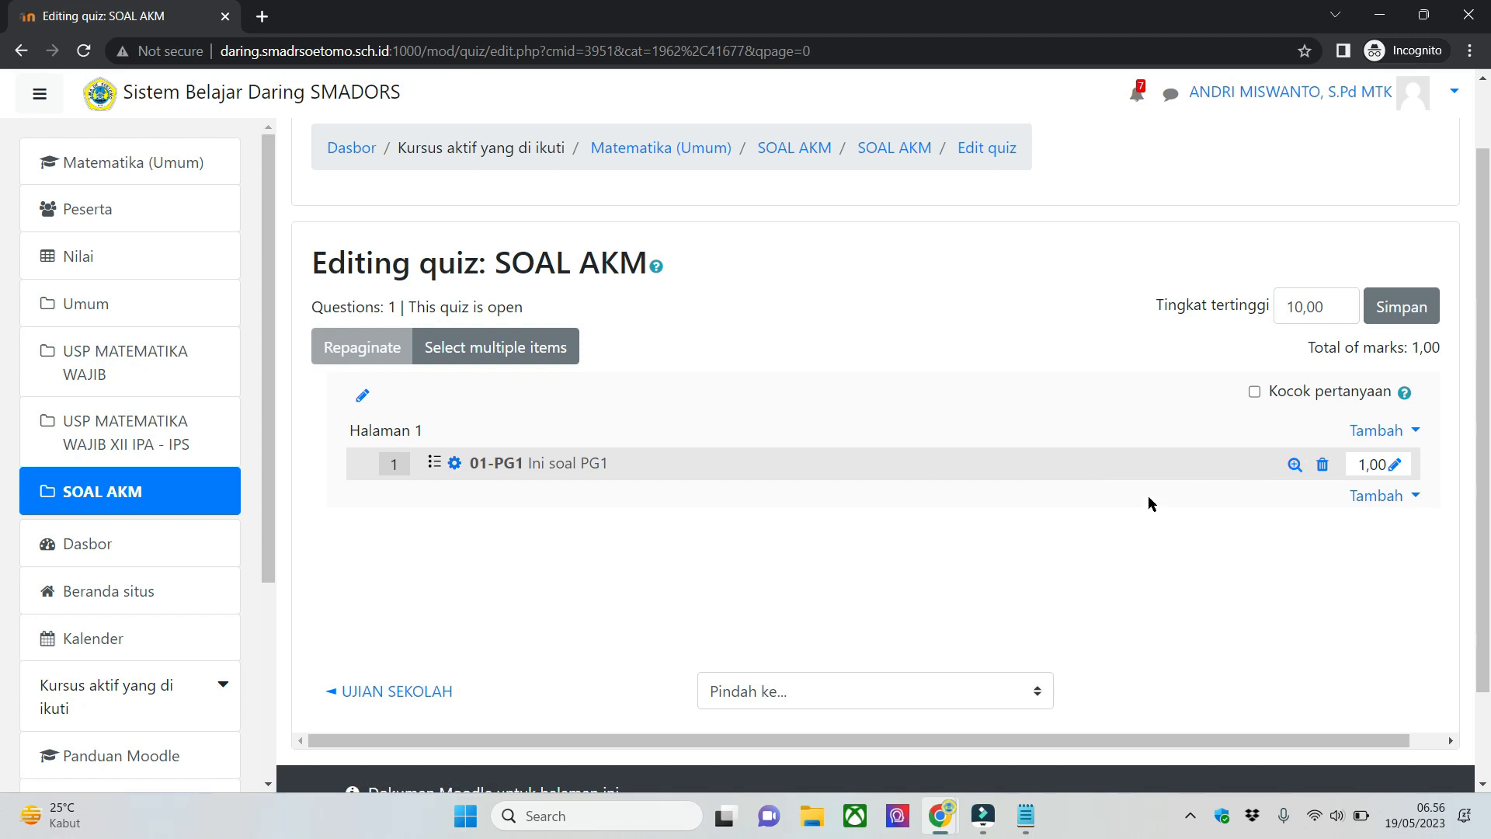
left_click(1375, 497)
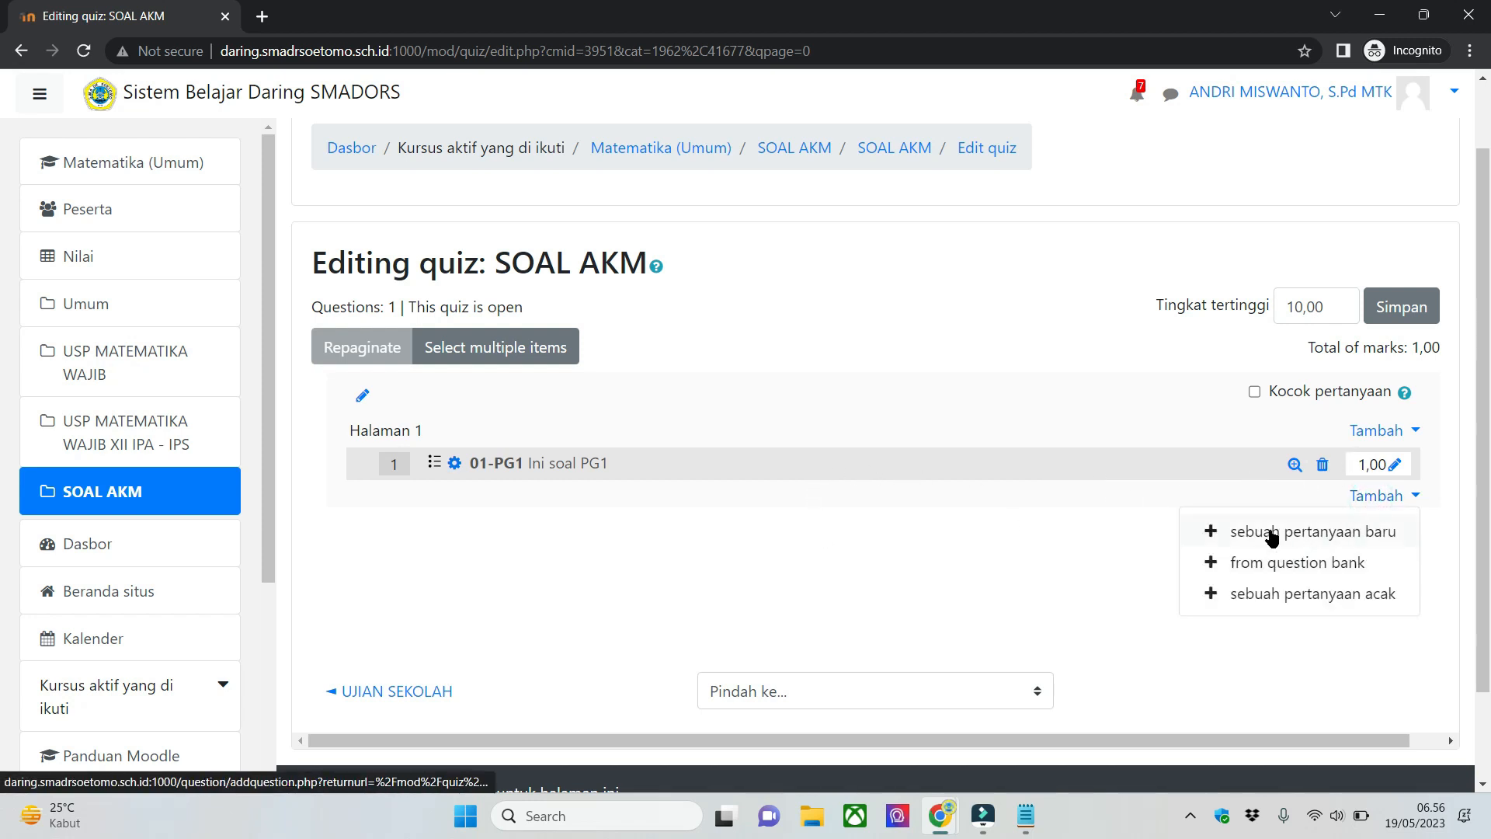
left_click(1310, 535)
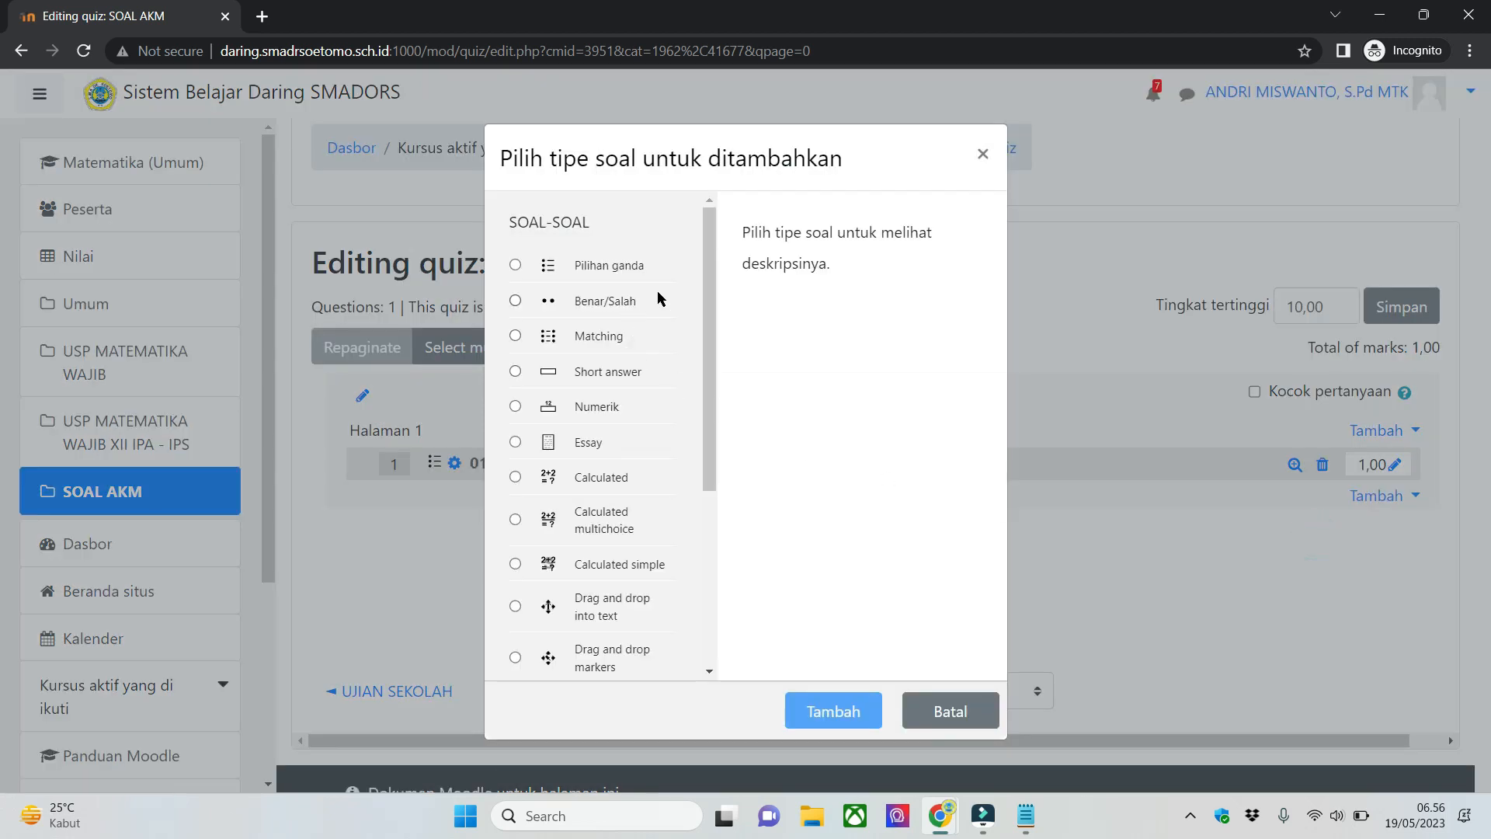
scroll(709, 258, "down", 1)
scroll(711, 255, "up", 1)
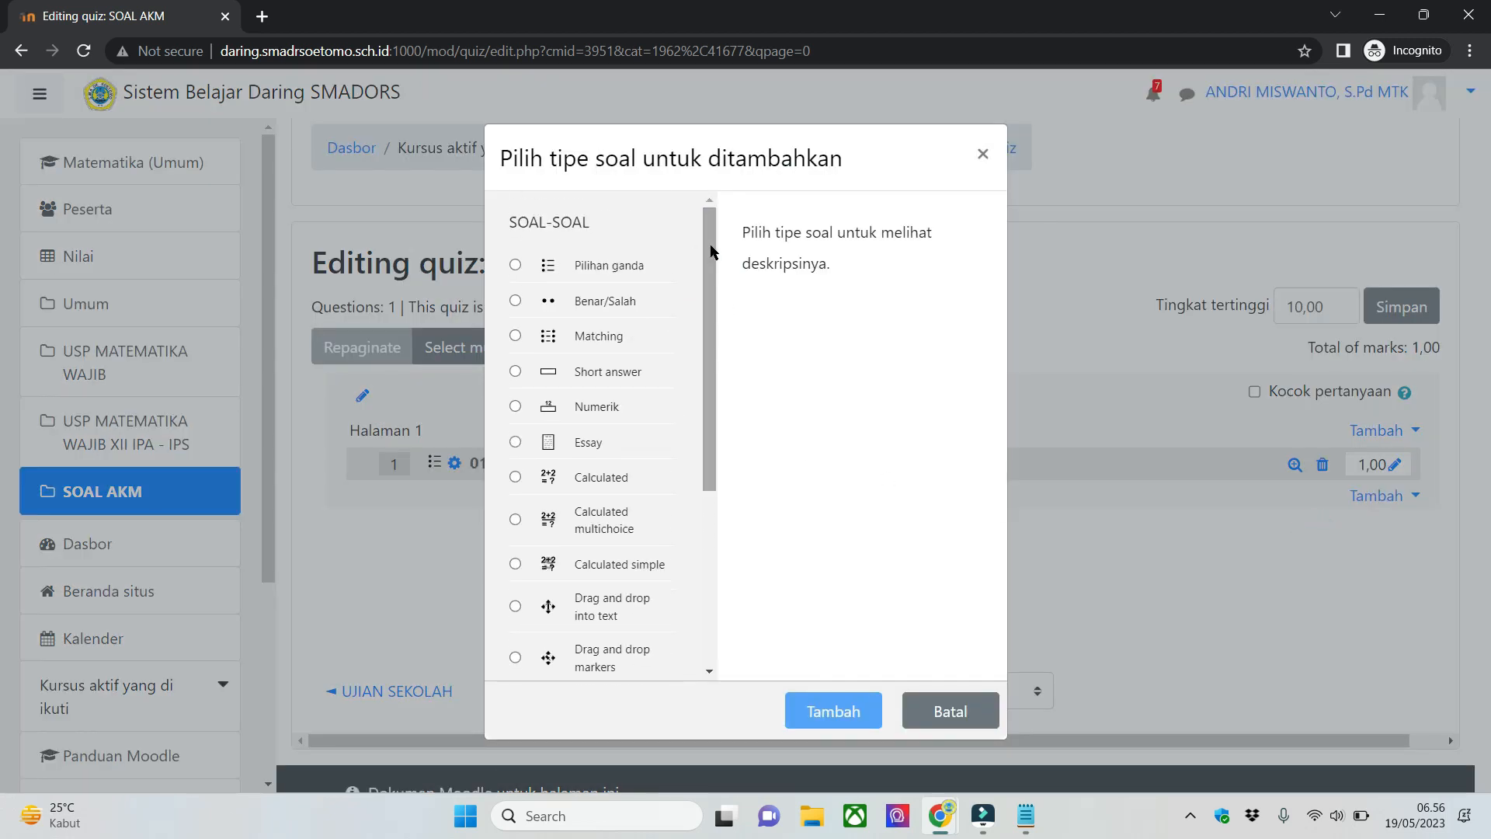
left_click(611, 267)
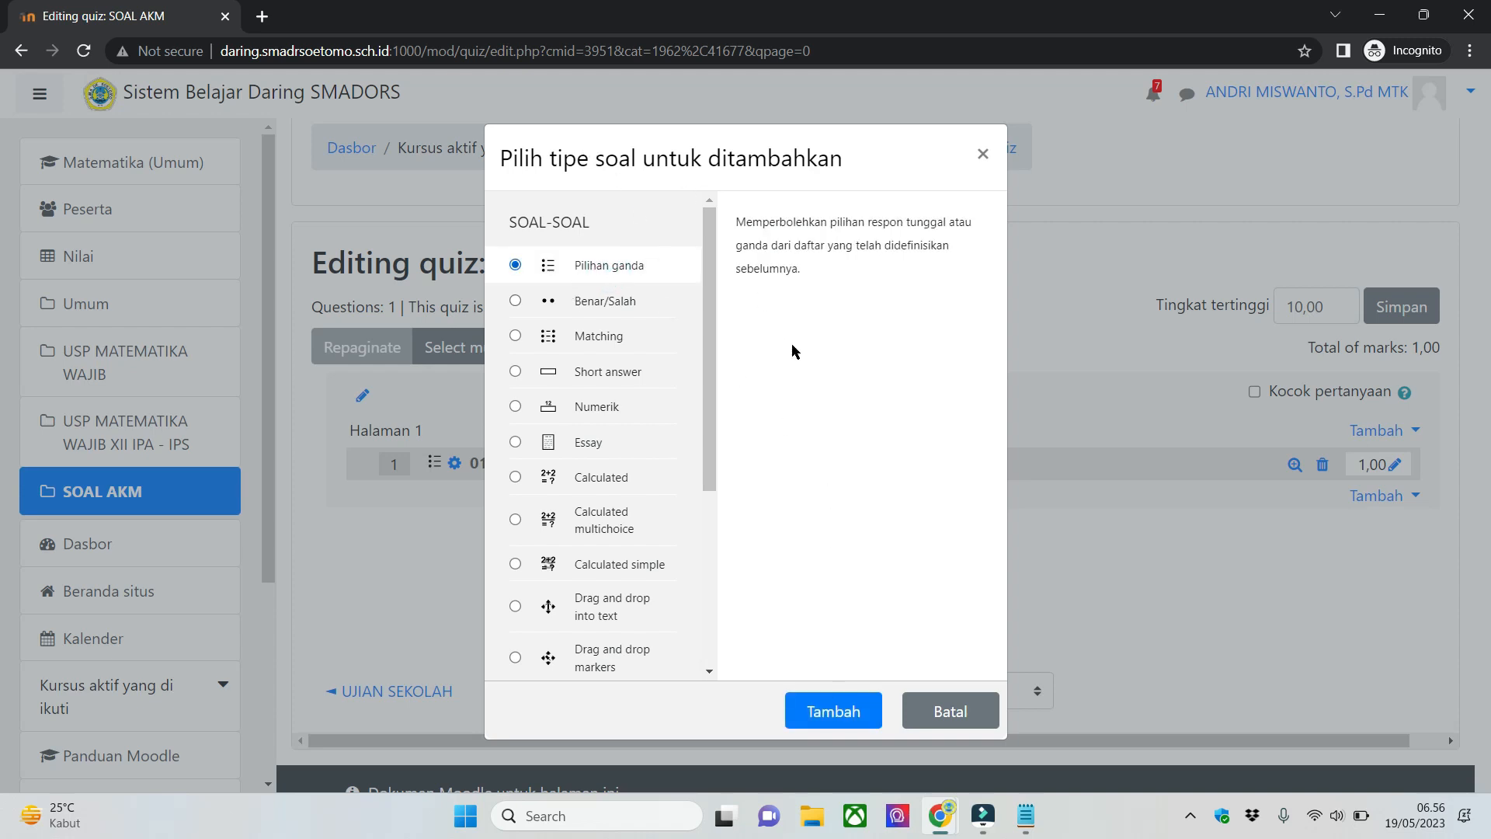
left_click(836, 706)
- Name the new question 02-PGK1 and enter "Soal PGK" as its question text
left_click(725, 511)
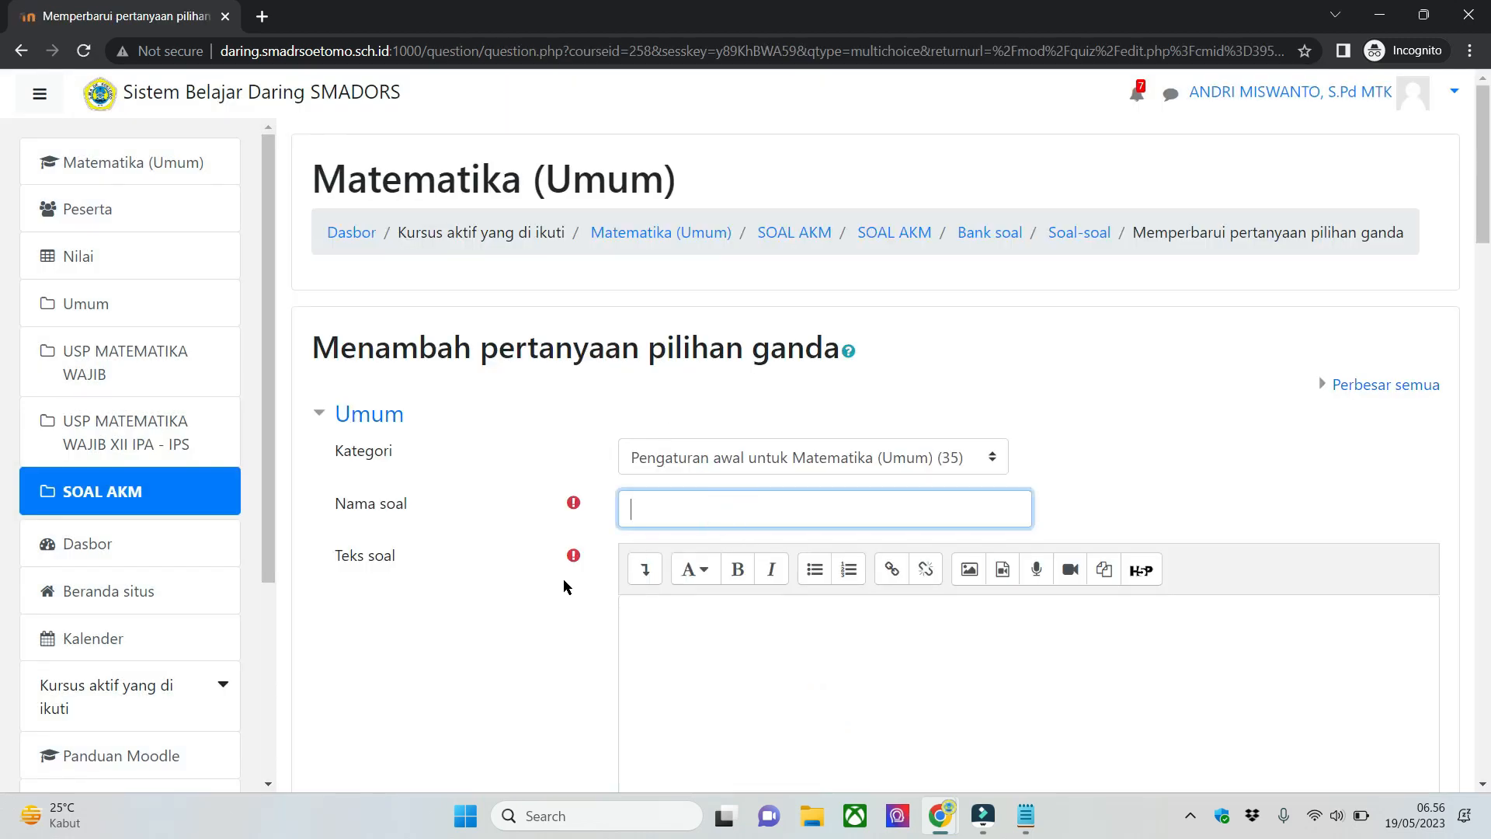
type("02-PGK1")
key("Tab")
scroll(498, 637, "down", 3)
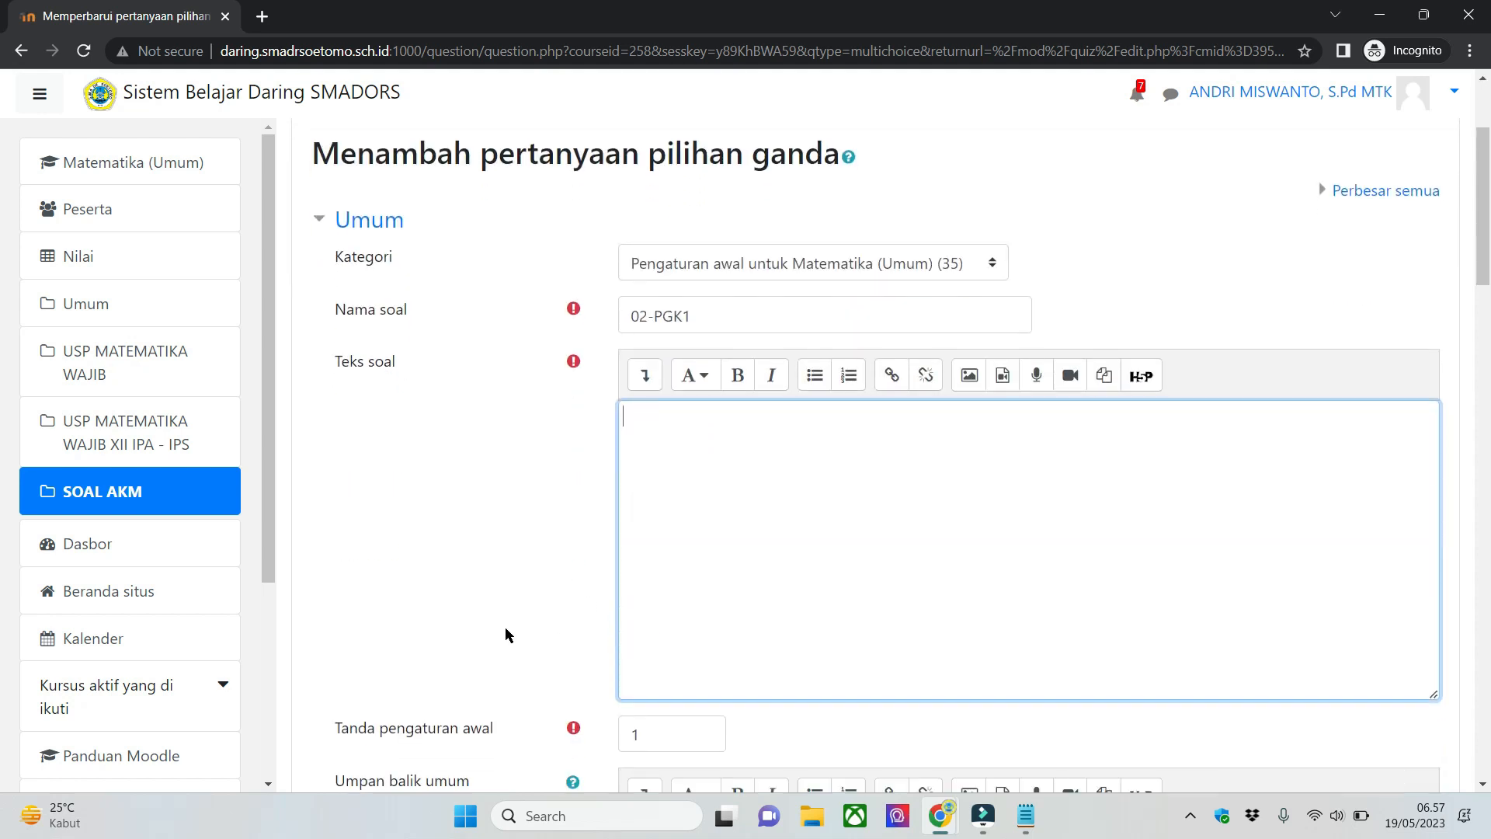
type("Soal PGK")
- Set the question's single-or-multiple answer option to allow more than one answer, Diizinkan memilih lebih dari satu
scroll(505, 627, "down", 6)
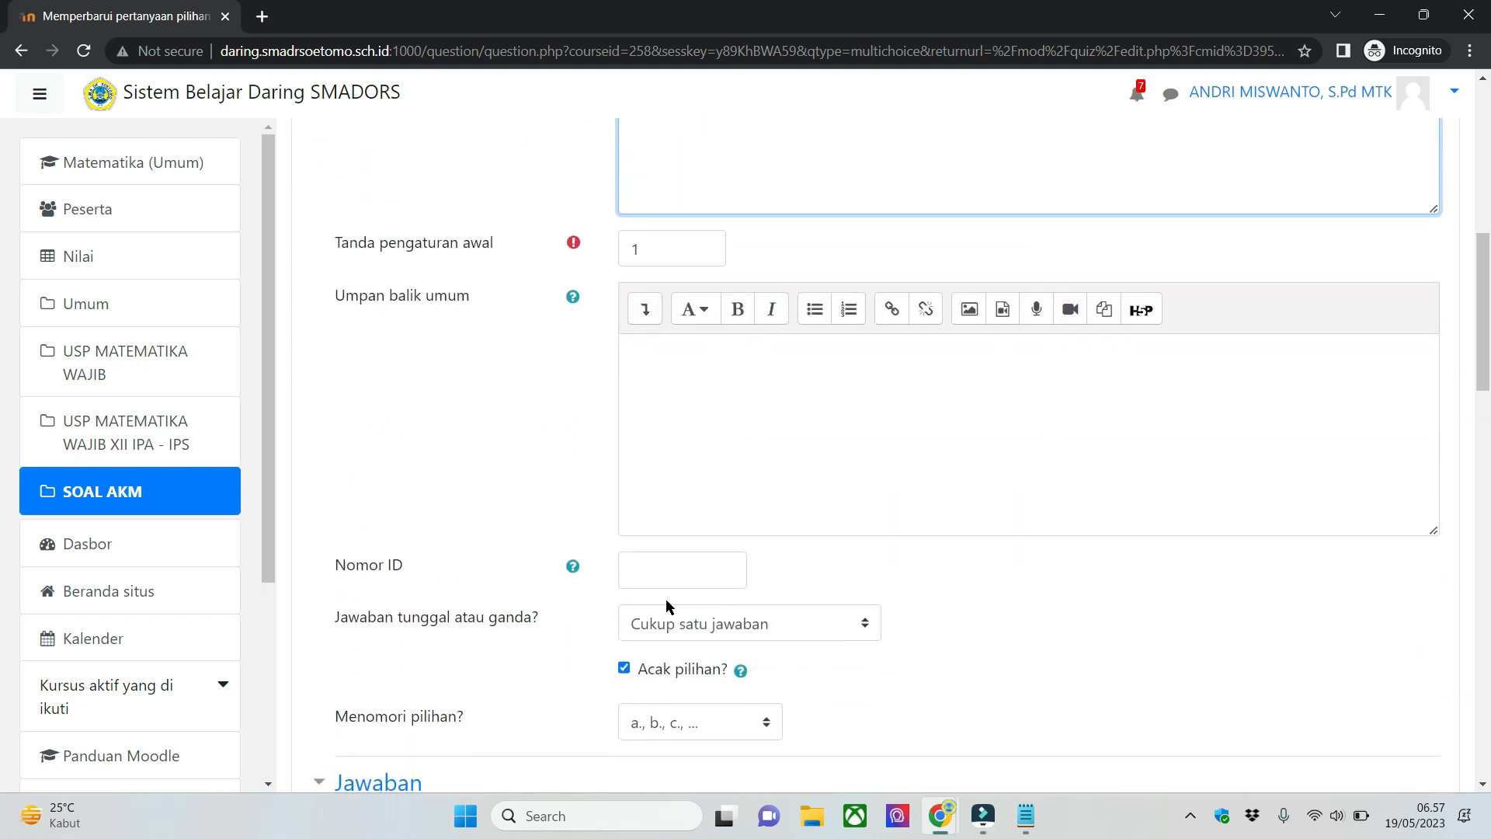
scroll(667, 605, "down", 2)
left_click(1002, 423)
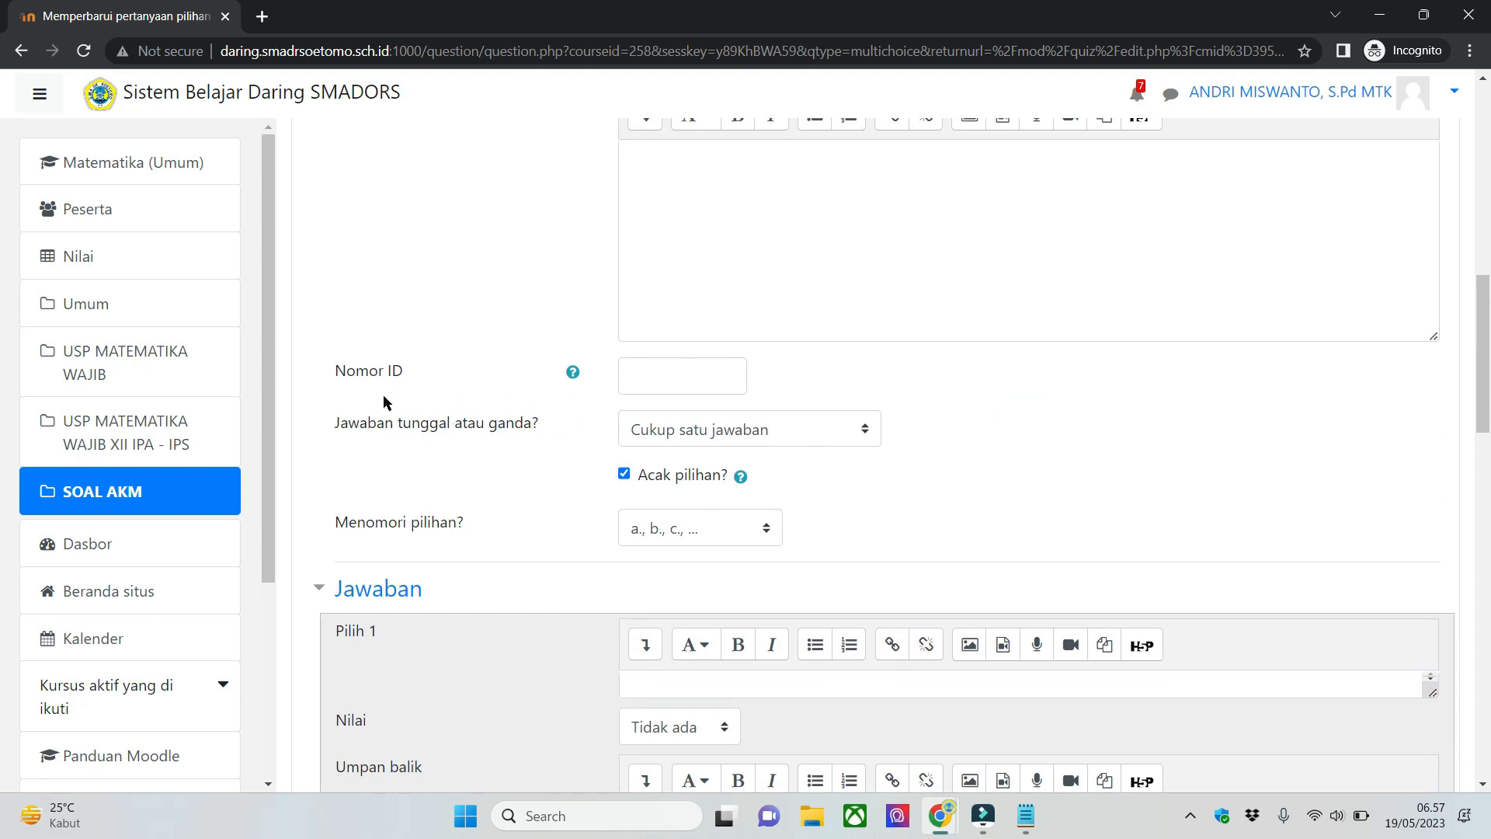
left_click_drag(334, 423, 508, 445)
left_click(497, 452)
left_click(837, 427)
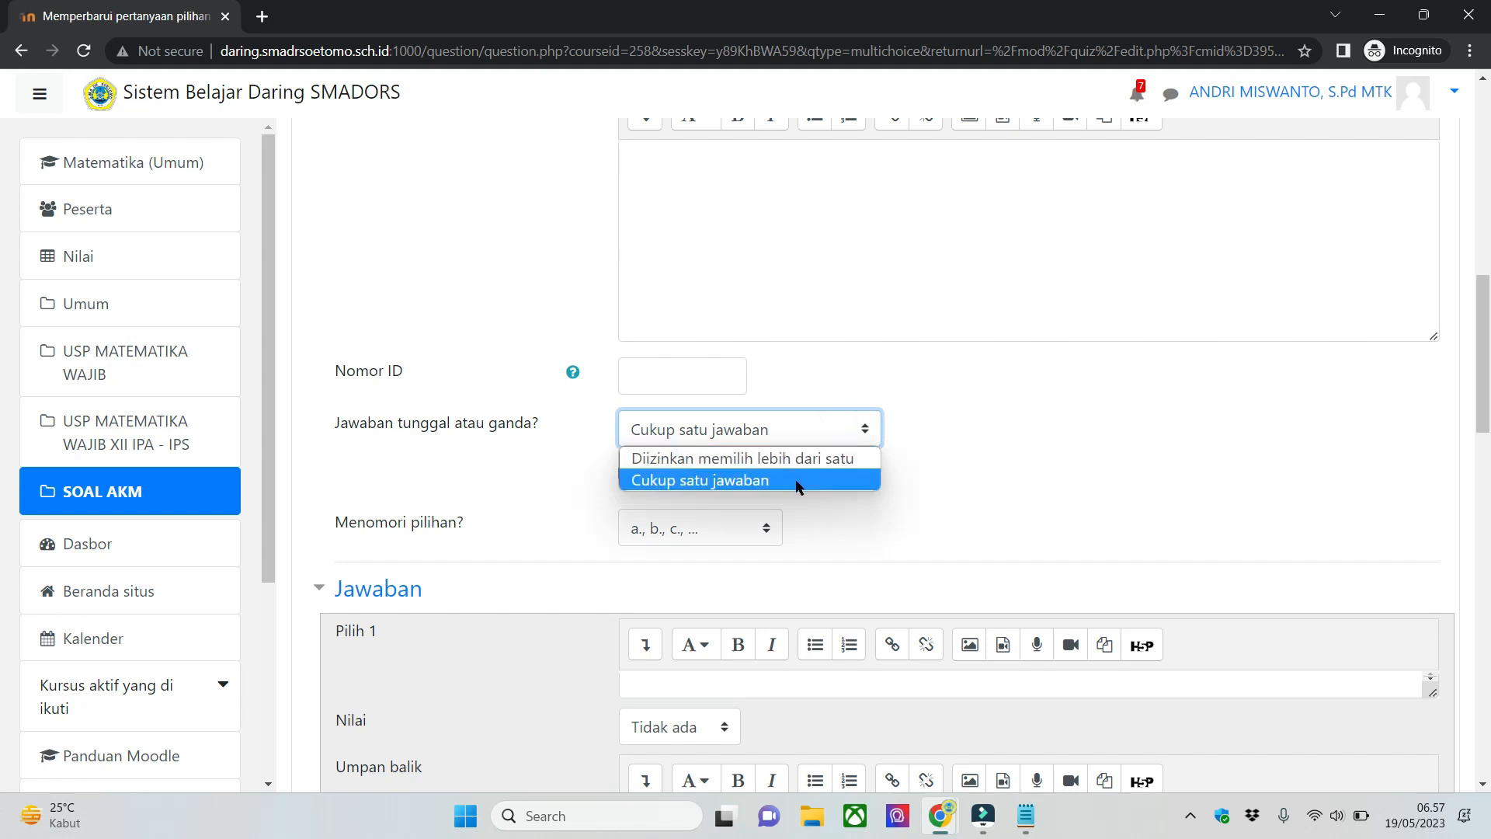
left_click(1079, 427)
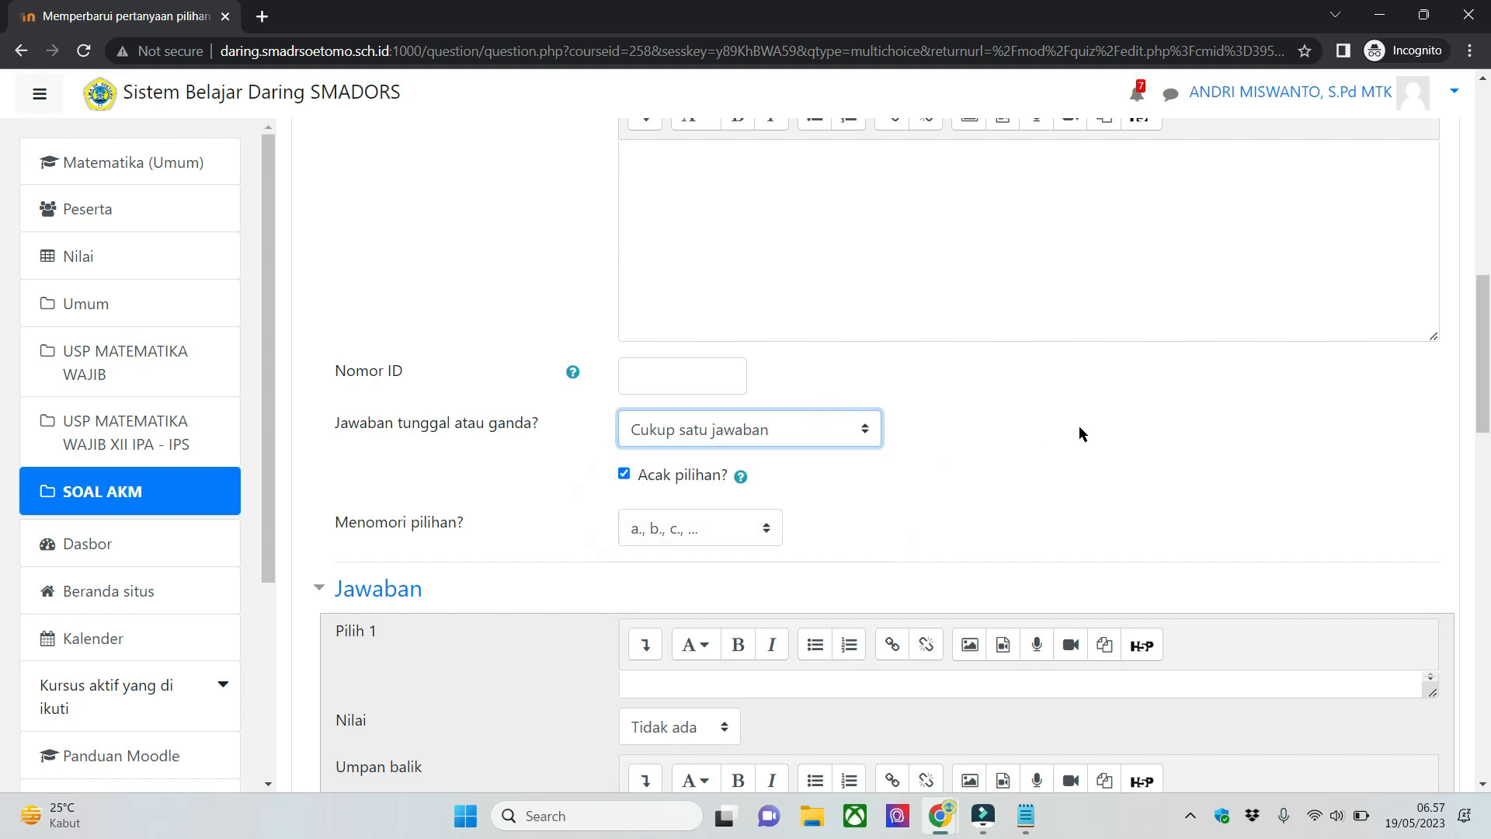
left_click(821, 424)
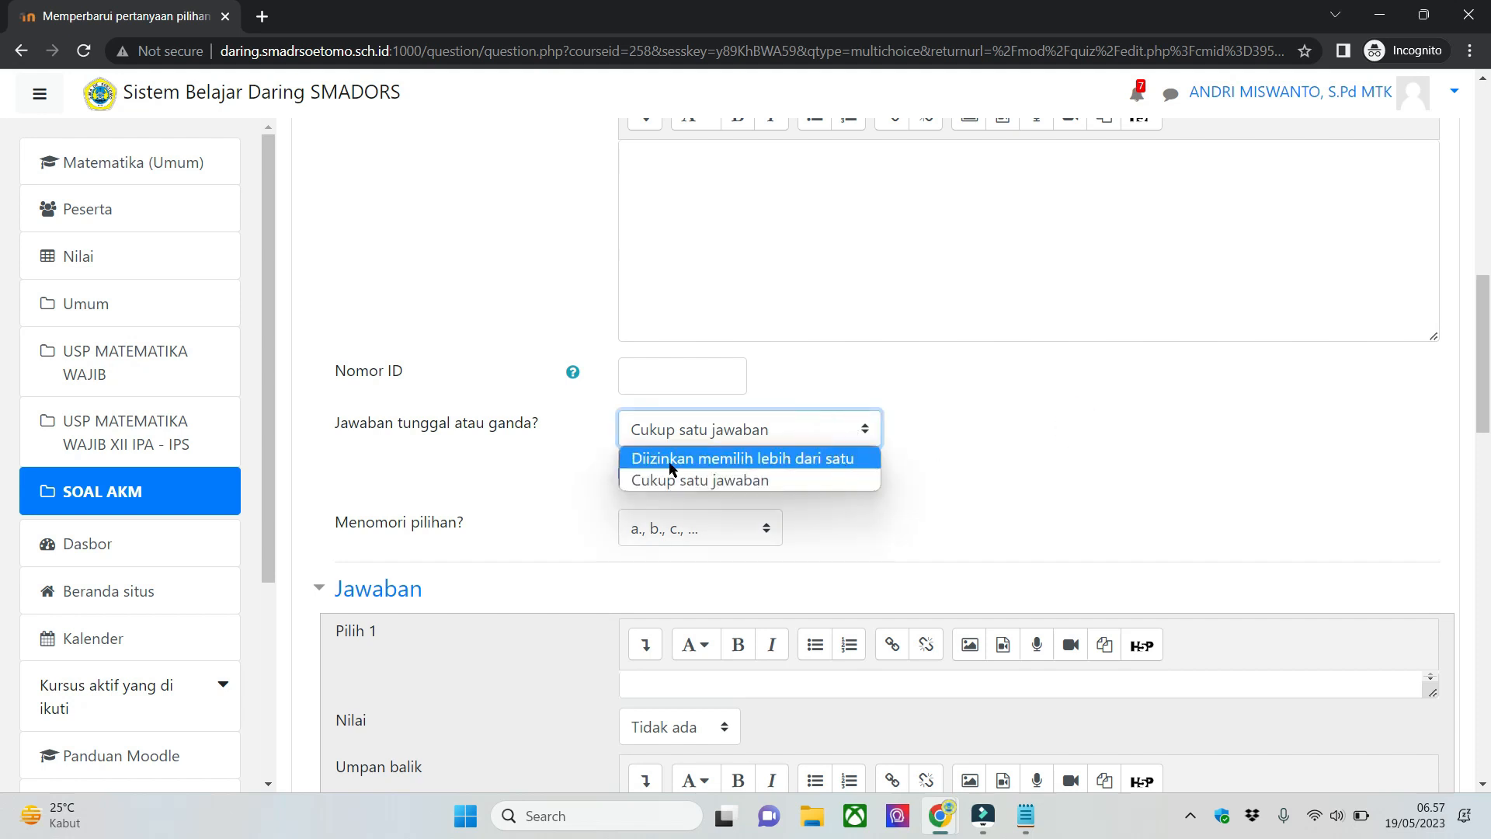
left_click(856, 471)
left_click(845, 434)
left_click(844, 461)
left_click(989, 498)
left_click(807, 436)
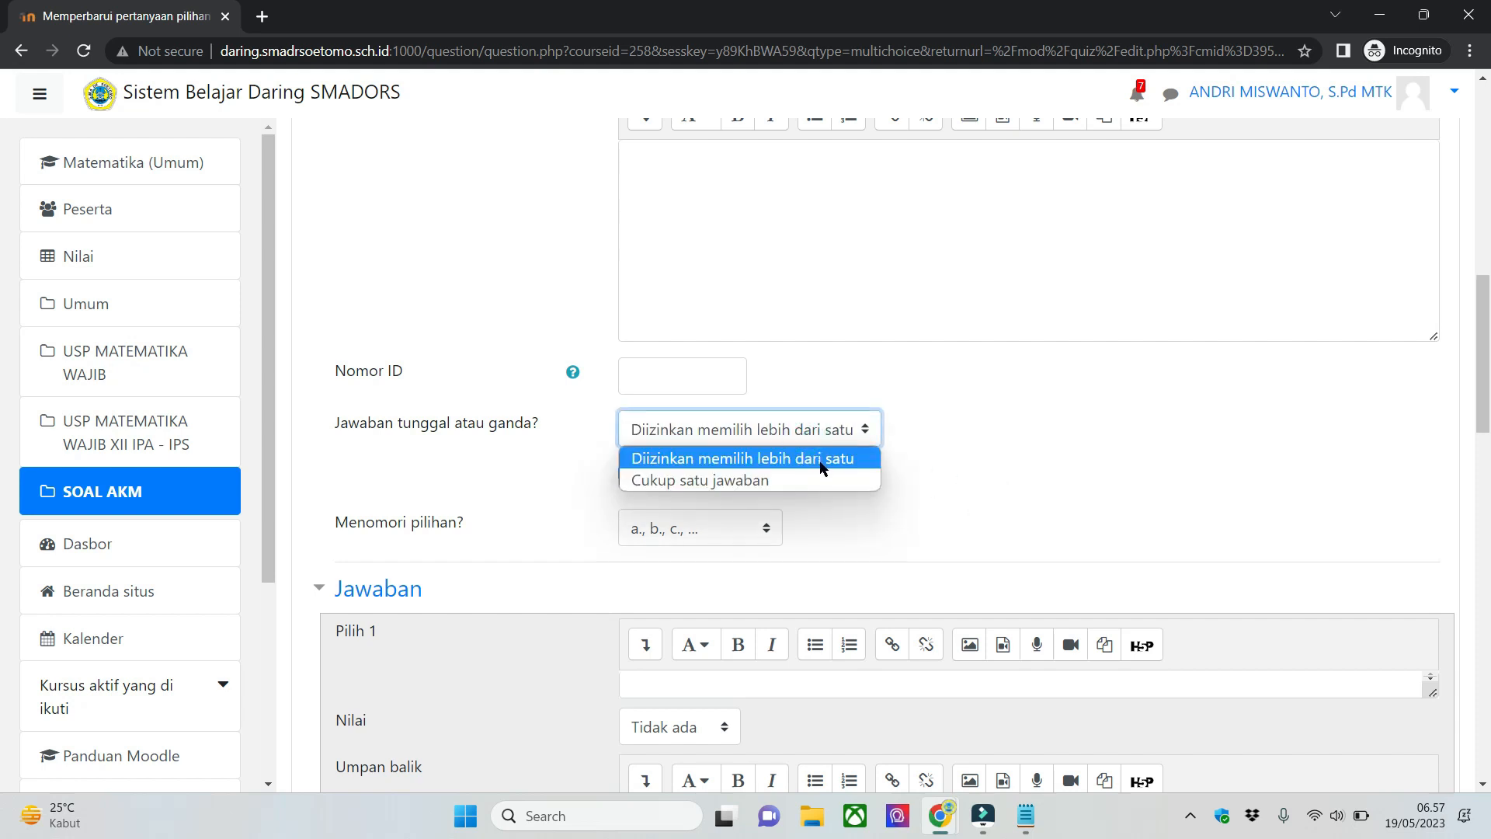
left_click(825, 459)
left_click(972, 461)
- Switch the answer mode to Cukup satu jawaban for comparison and set it back to Diizinkan memilih lebih dari satu
scroll(923, 430, "down", 1)
left_click(833, 326)
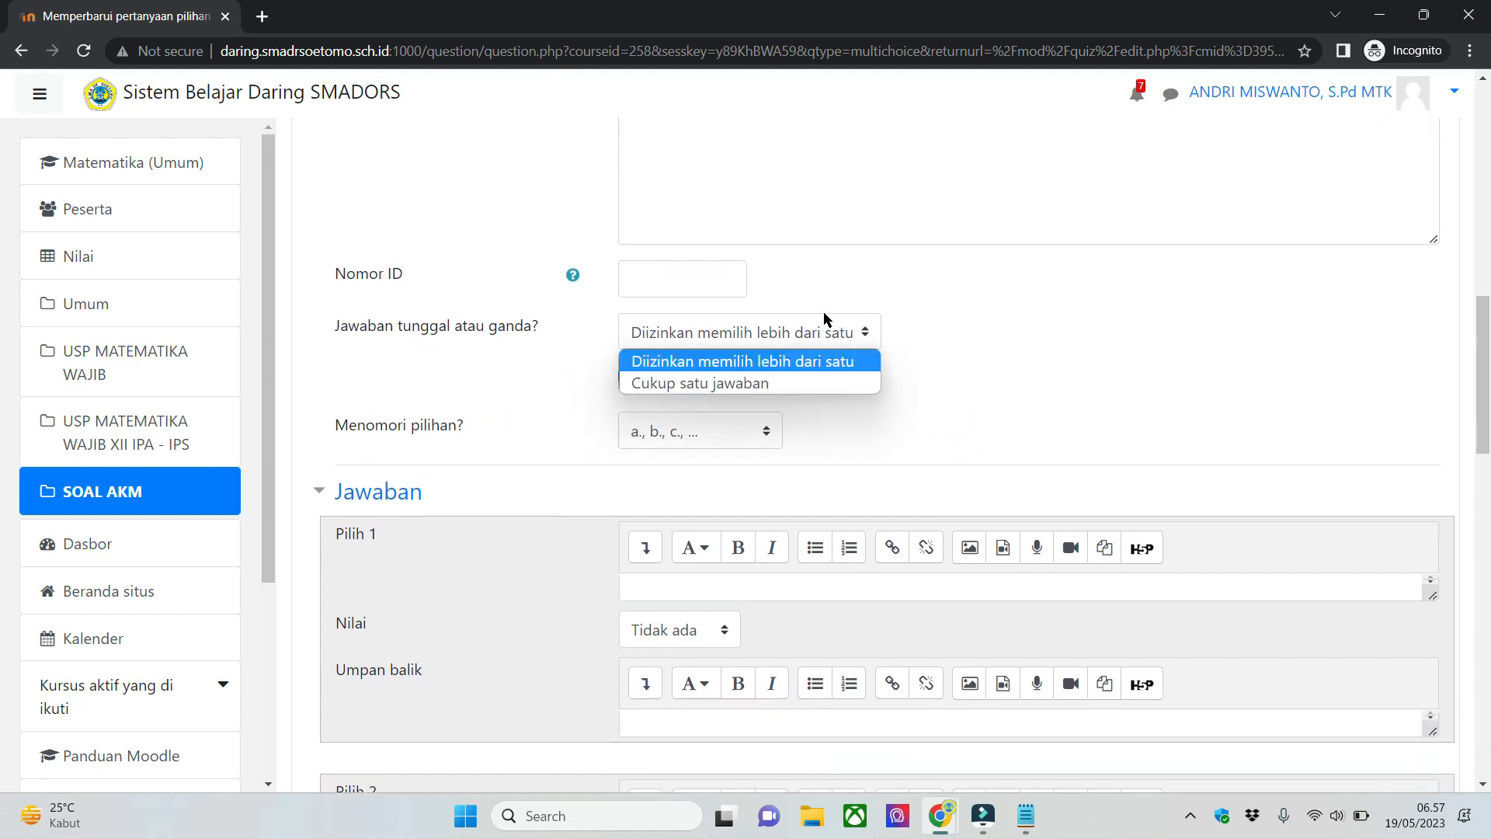
left_click(816, 381)
left_click(921, 377)
left_click(857, 334)
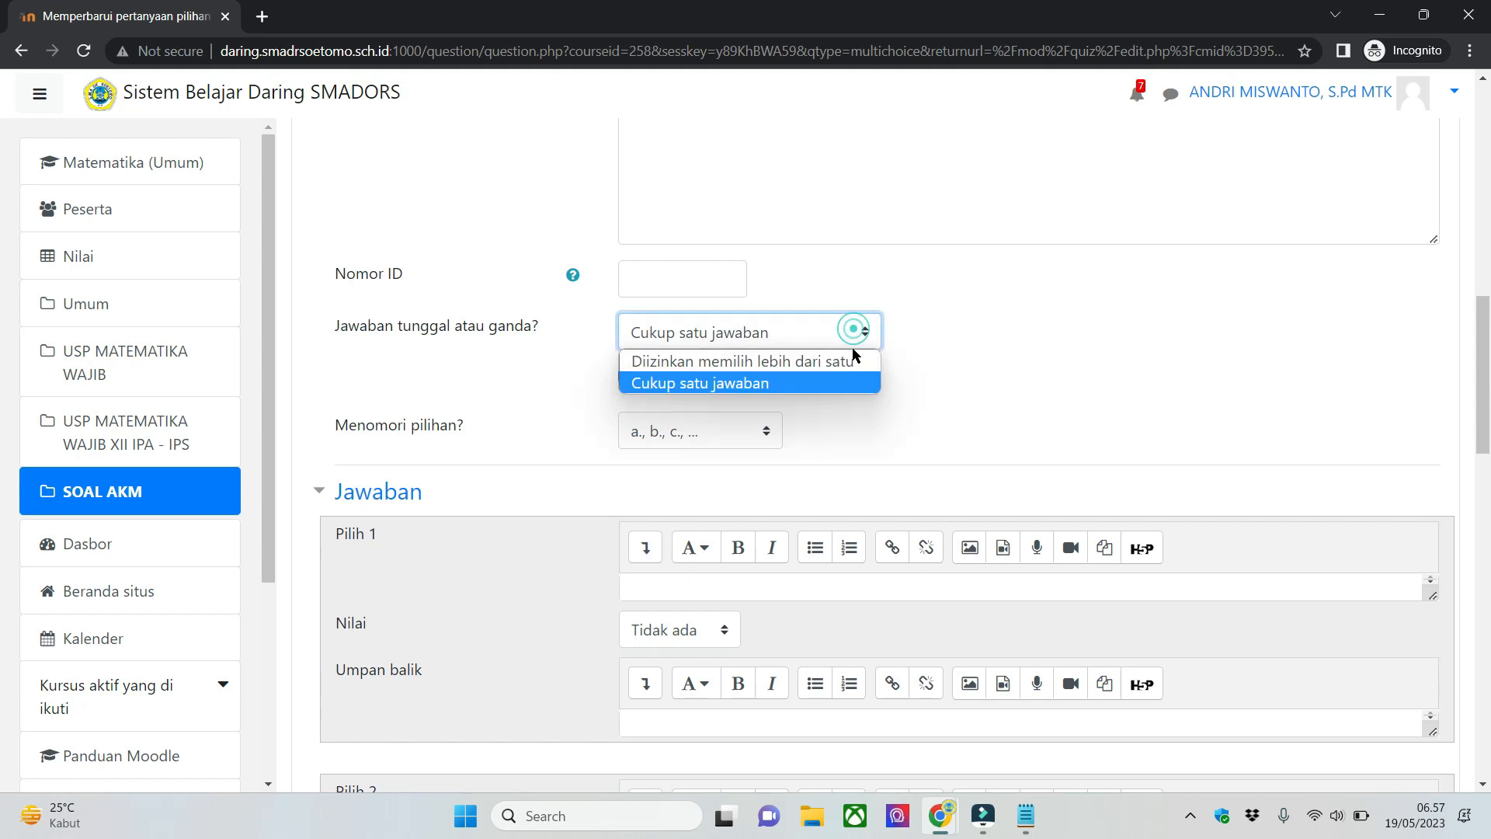
left_click(858, 359)
left_click(915, 377)
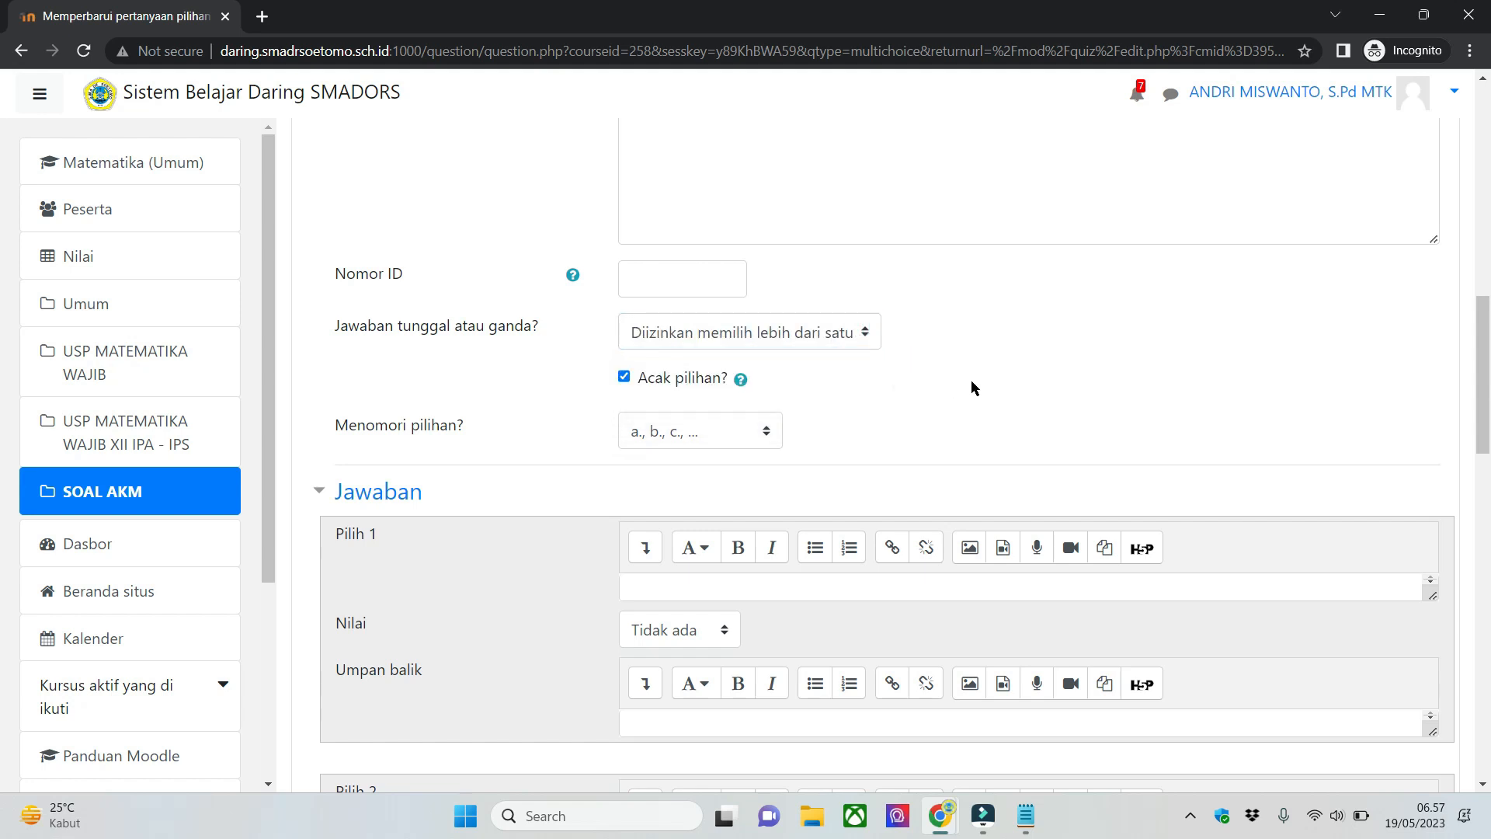
left_click(808, 327)
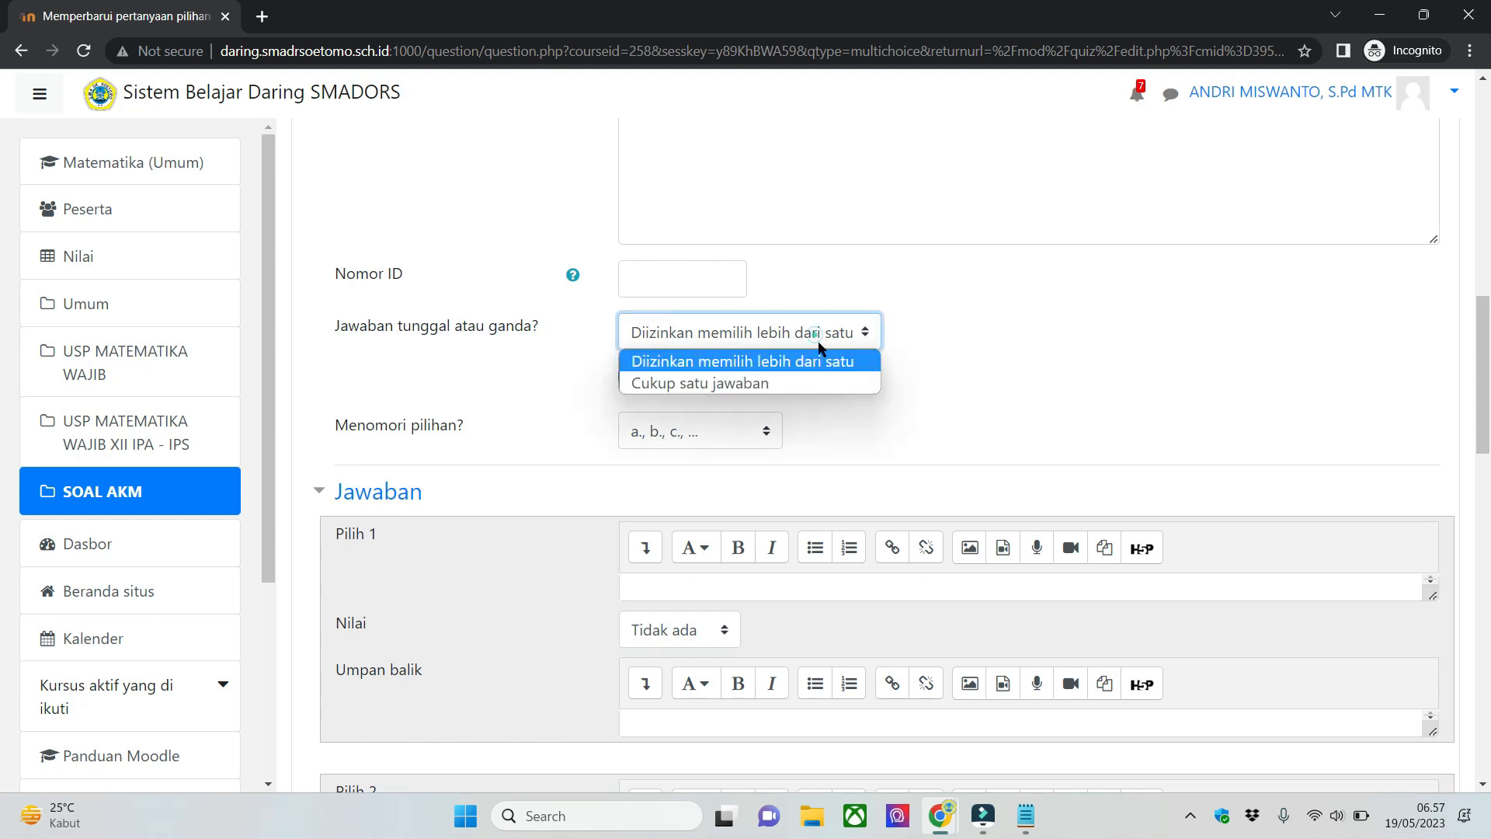
left_click(857, 362)
left_click(1027, 361)
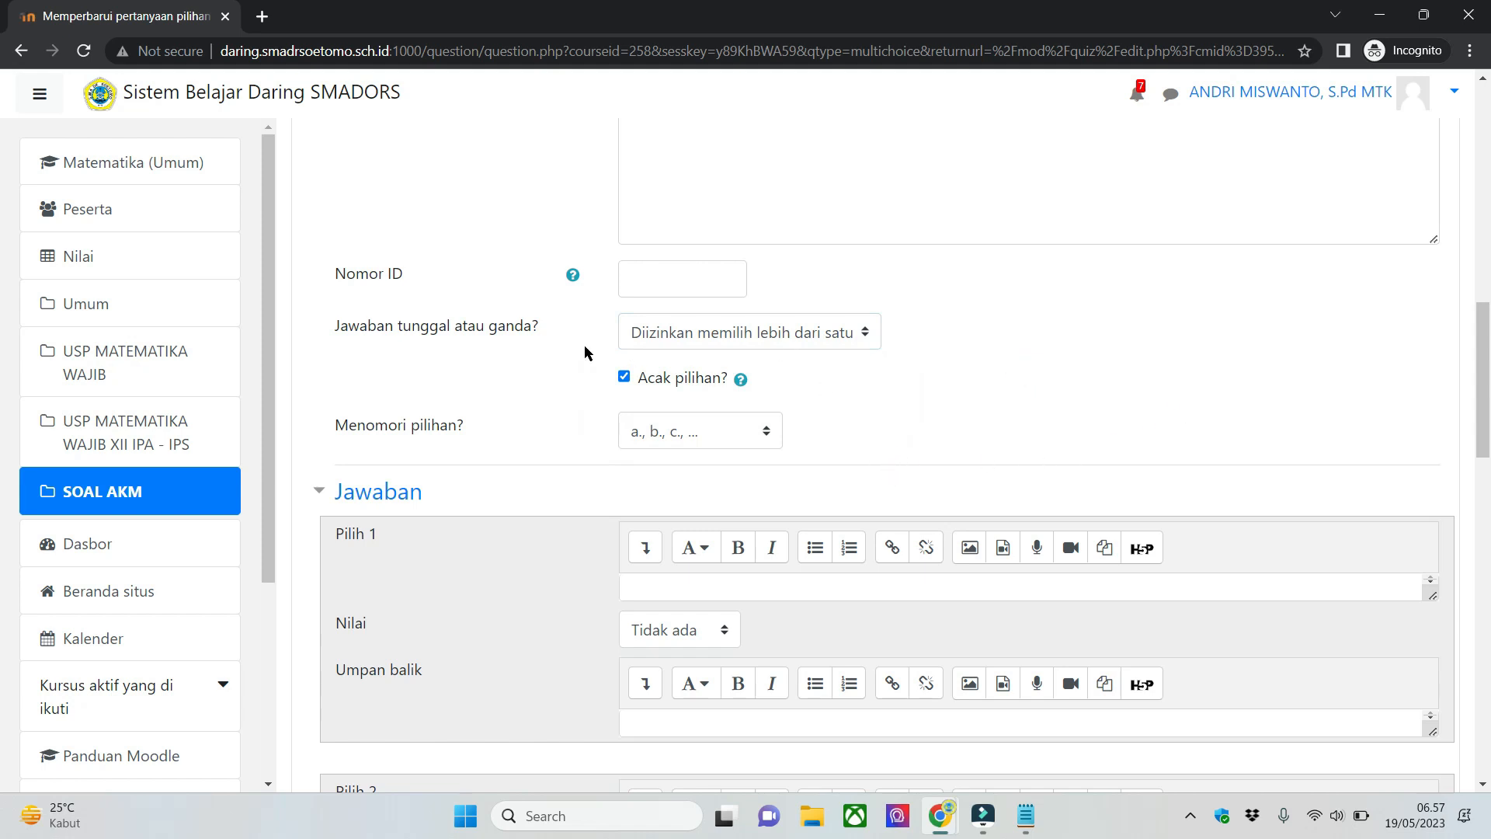
- Enter "Jawab a" as answer choice 1 and "Jawab b" as answer choice 2 of the question
scroll(962, 421, "down", 5)
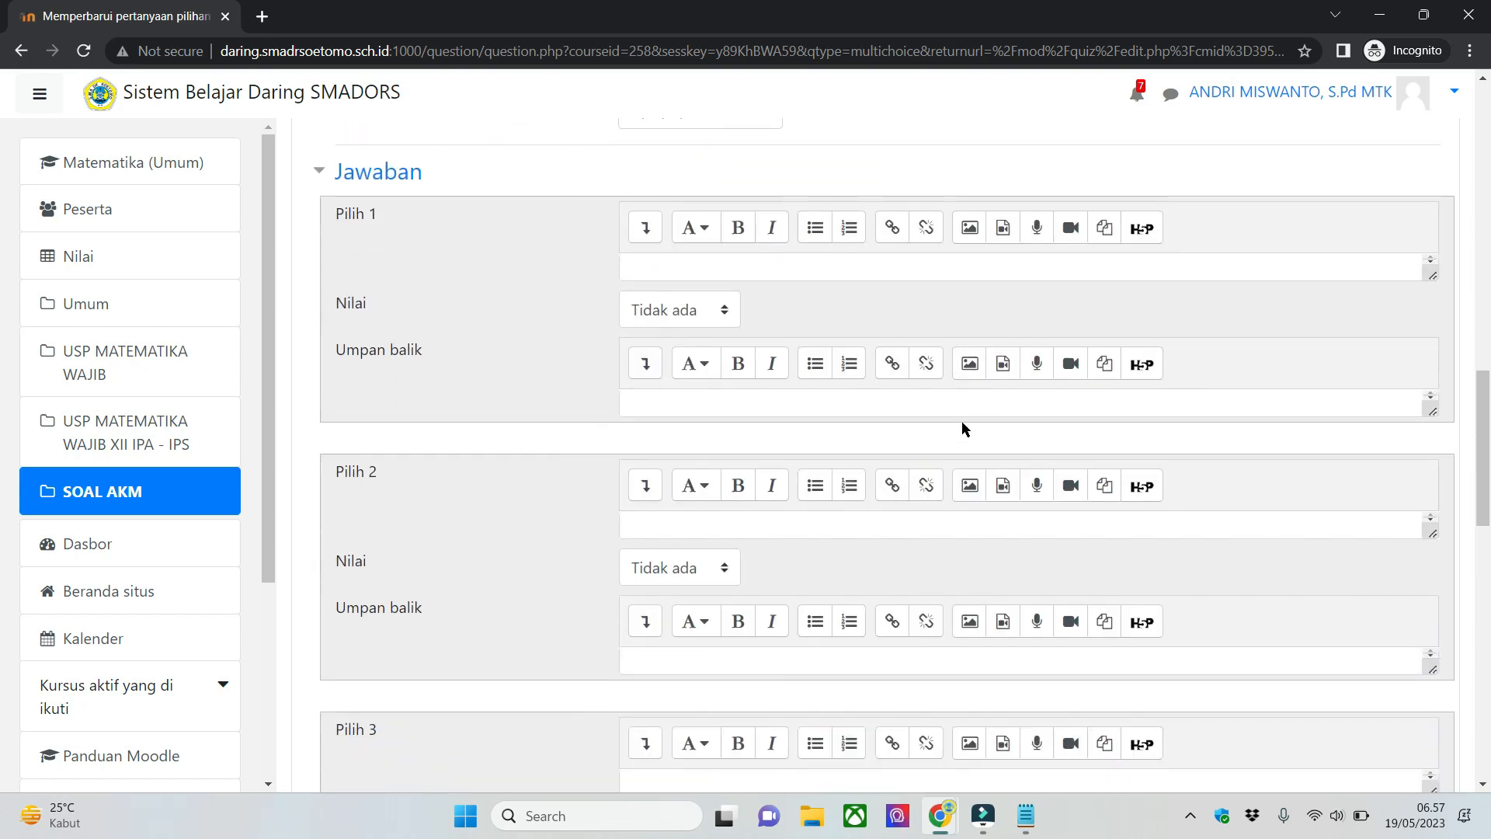
left_click(657, 192)
scroll(511, 347, "up", 4)
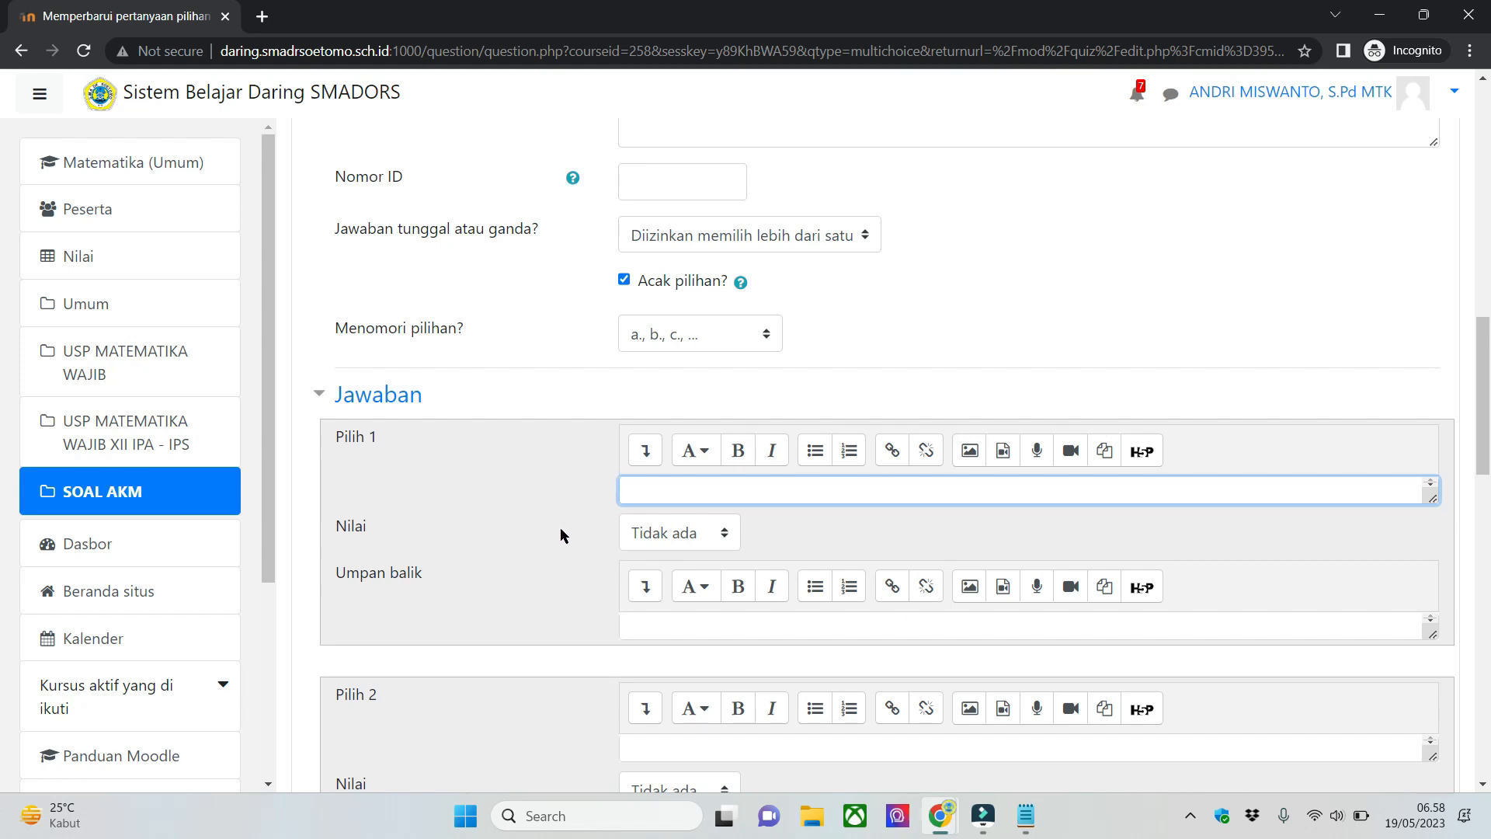
scroll(656, 520, "down", 1)
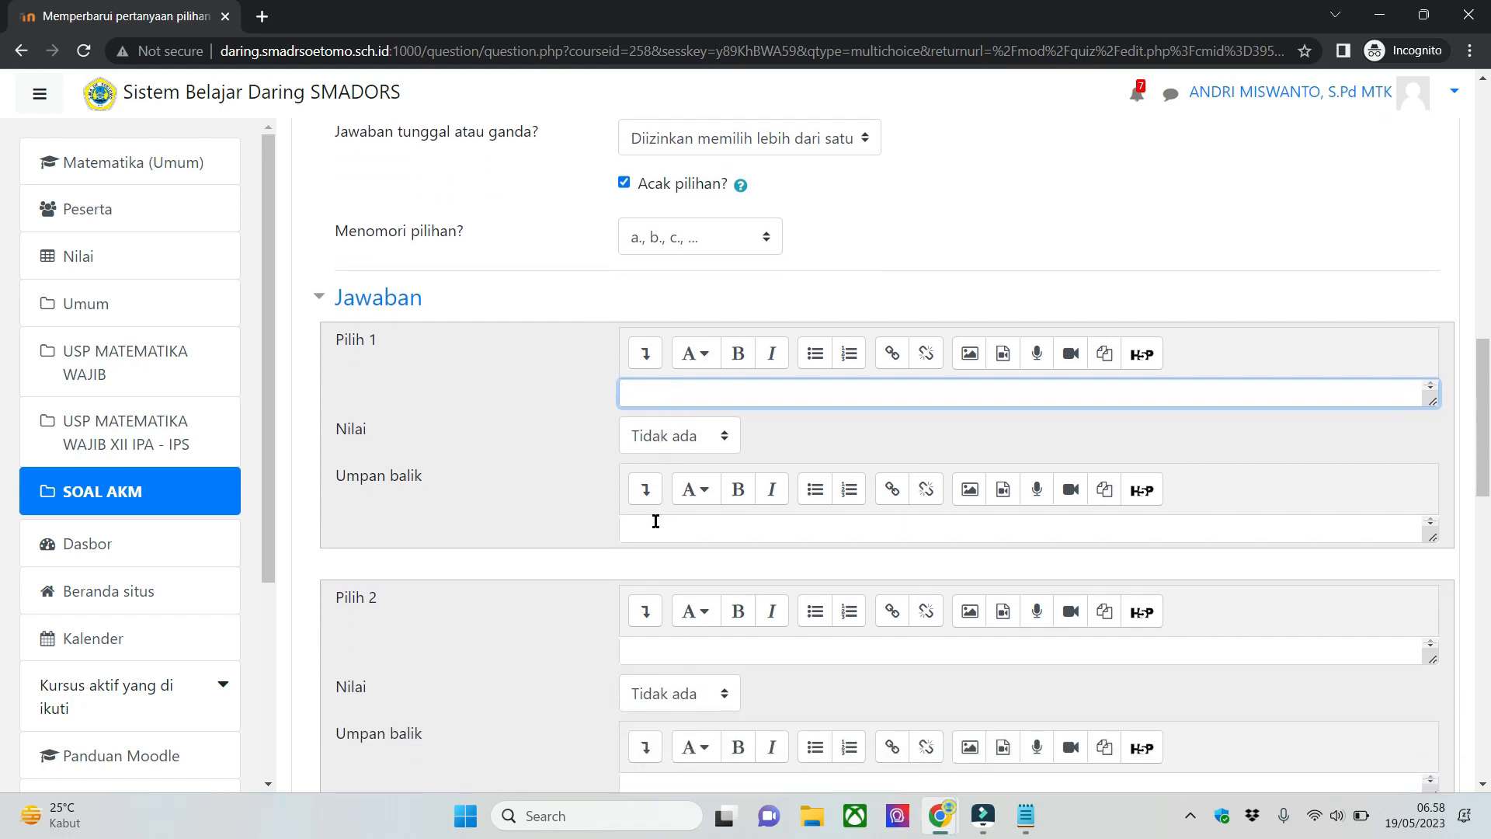
type("Jawab 1")
key("ctrl+a")
key("ctrl+c")
left_click(668, 651)
key("ctrl+v")
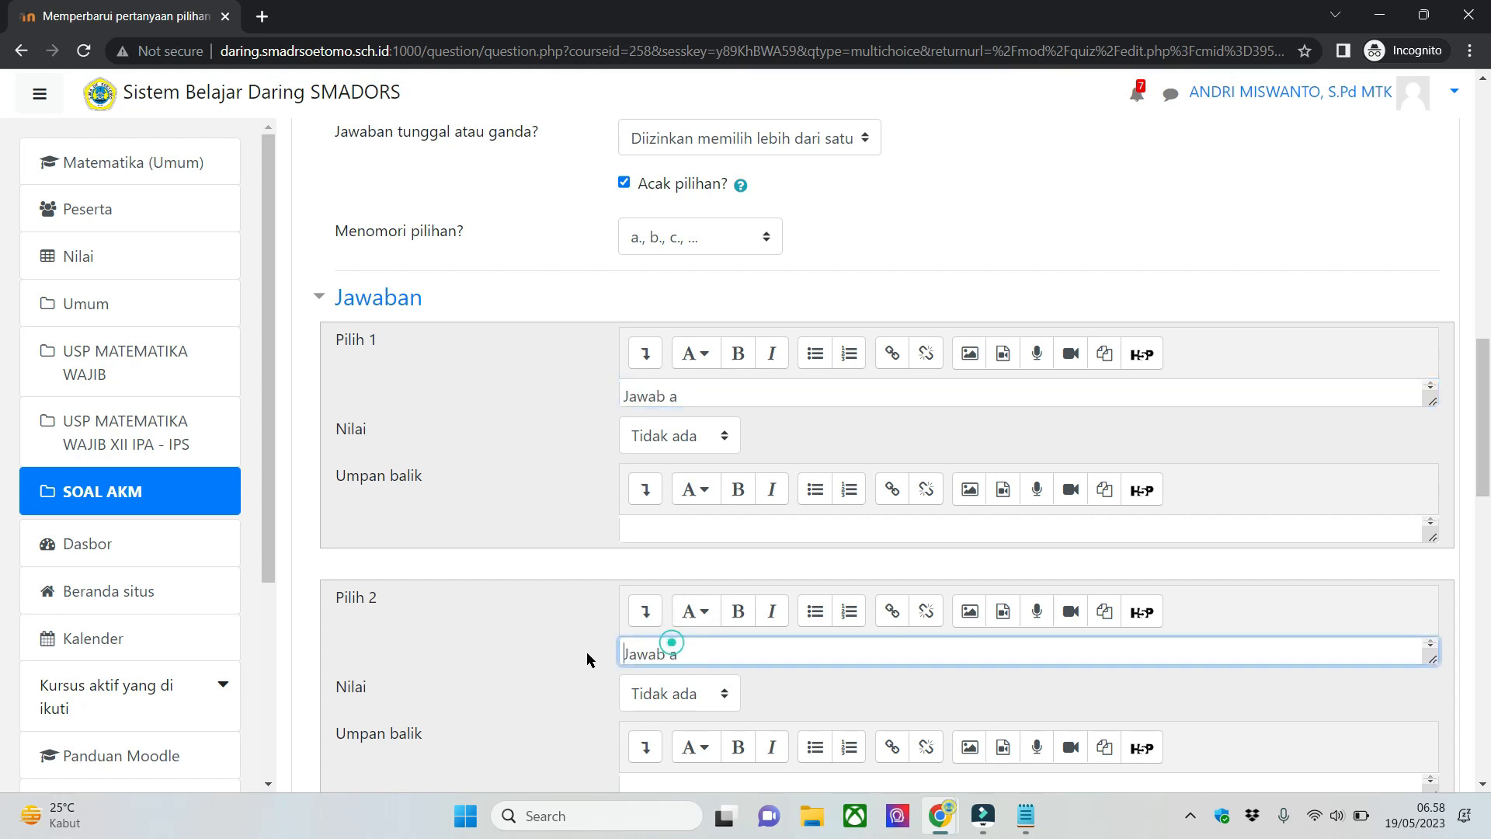
key("BackSpace")
type("b")
- Enter "Jawab c" as answer choice 3 and "Jawab d" as answer choice 4
scroll(544, 650, "down", 4)
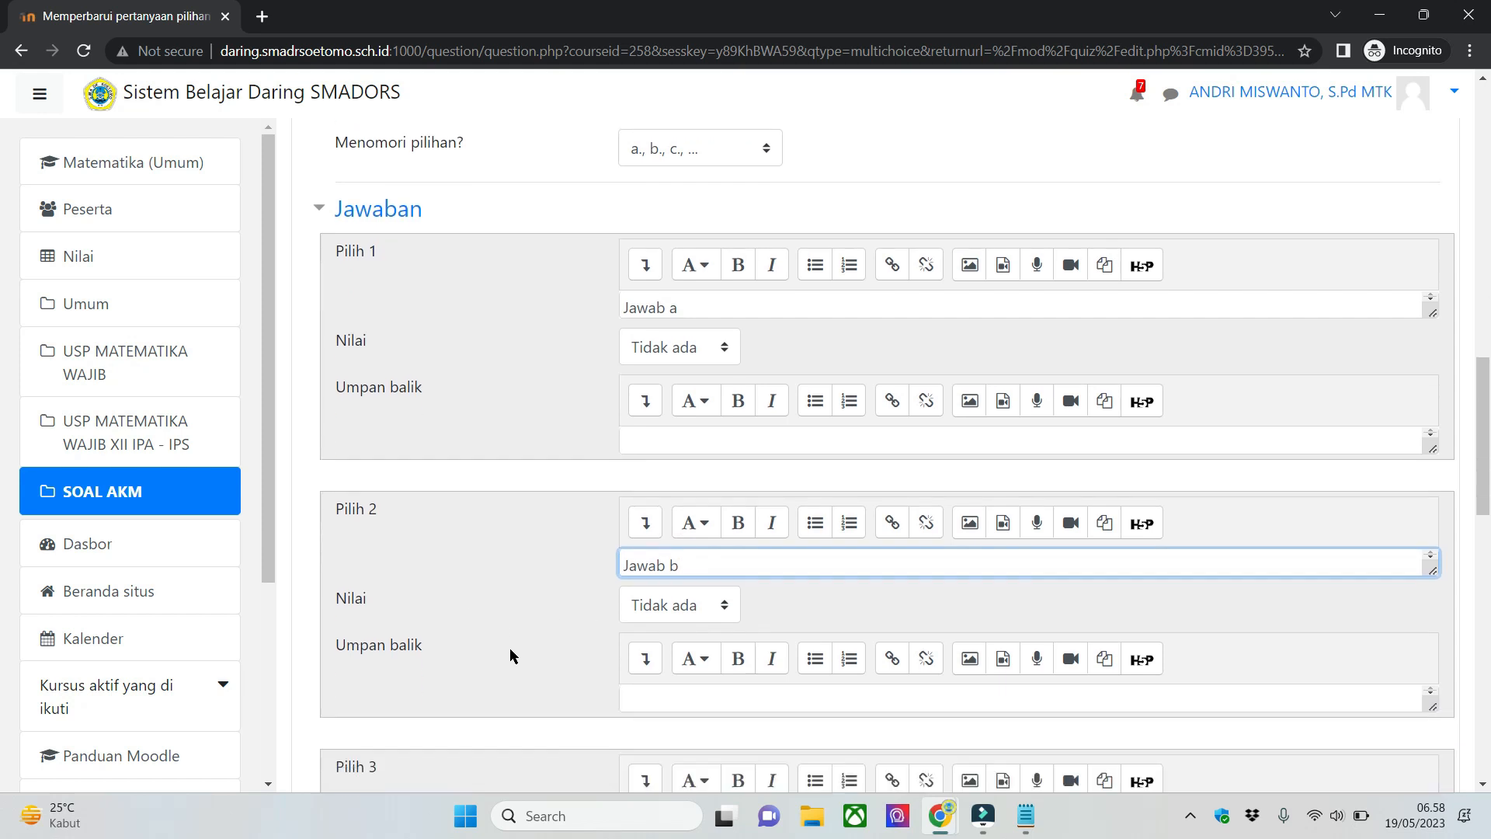
left_click(702, 618)
key("ctrl+v")
key("BackSpace")
type("c")
scroll(494, 569, "down", 4)
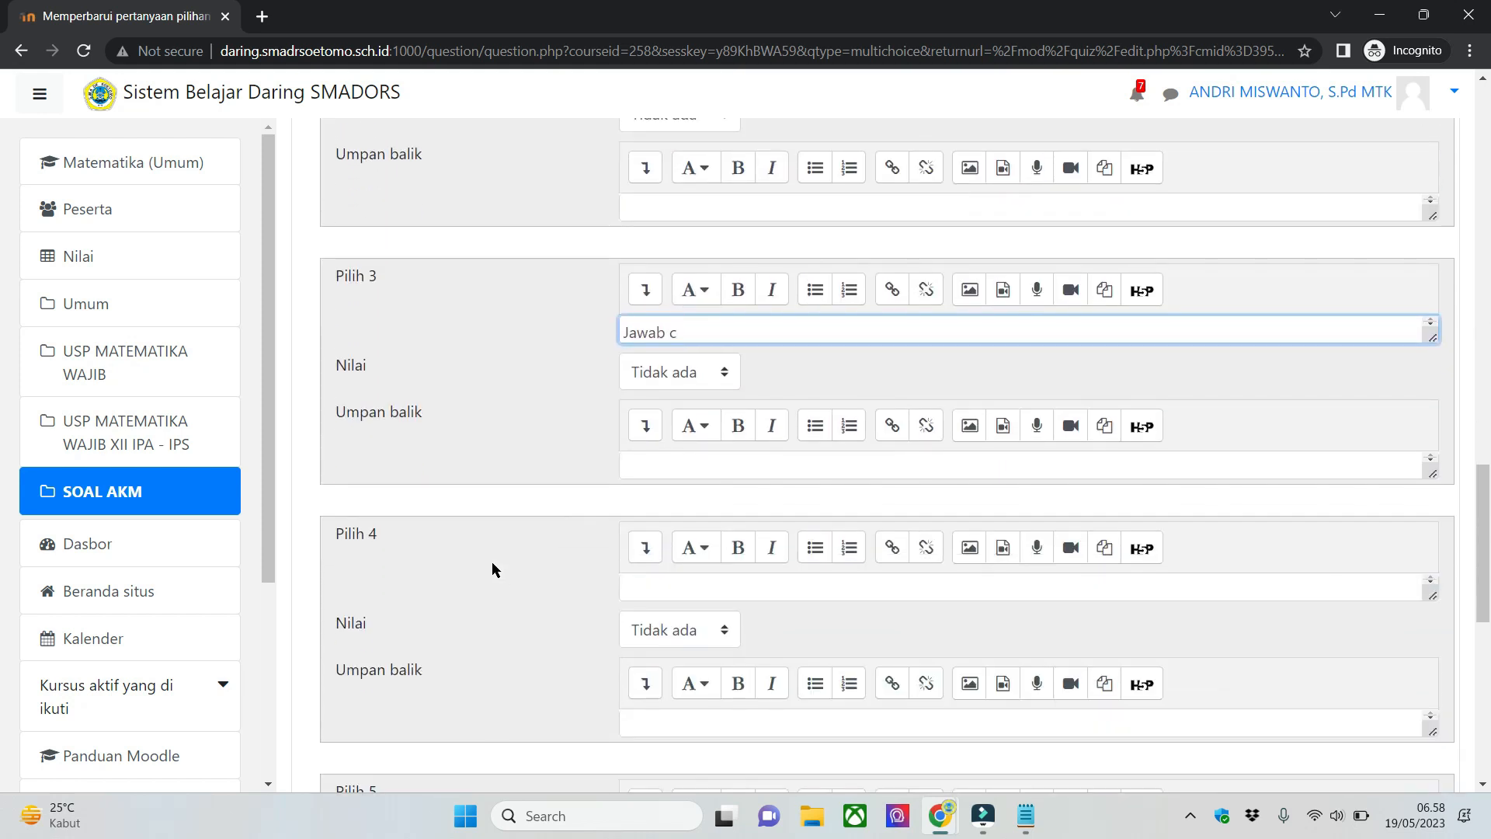
left_click(736, 571)
key("ctrl+v")
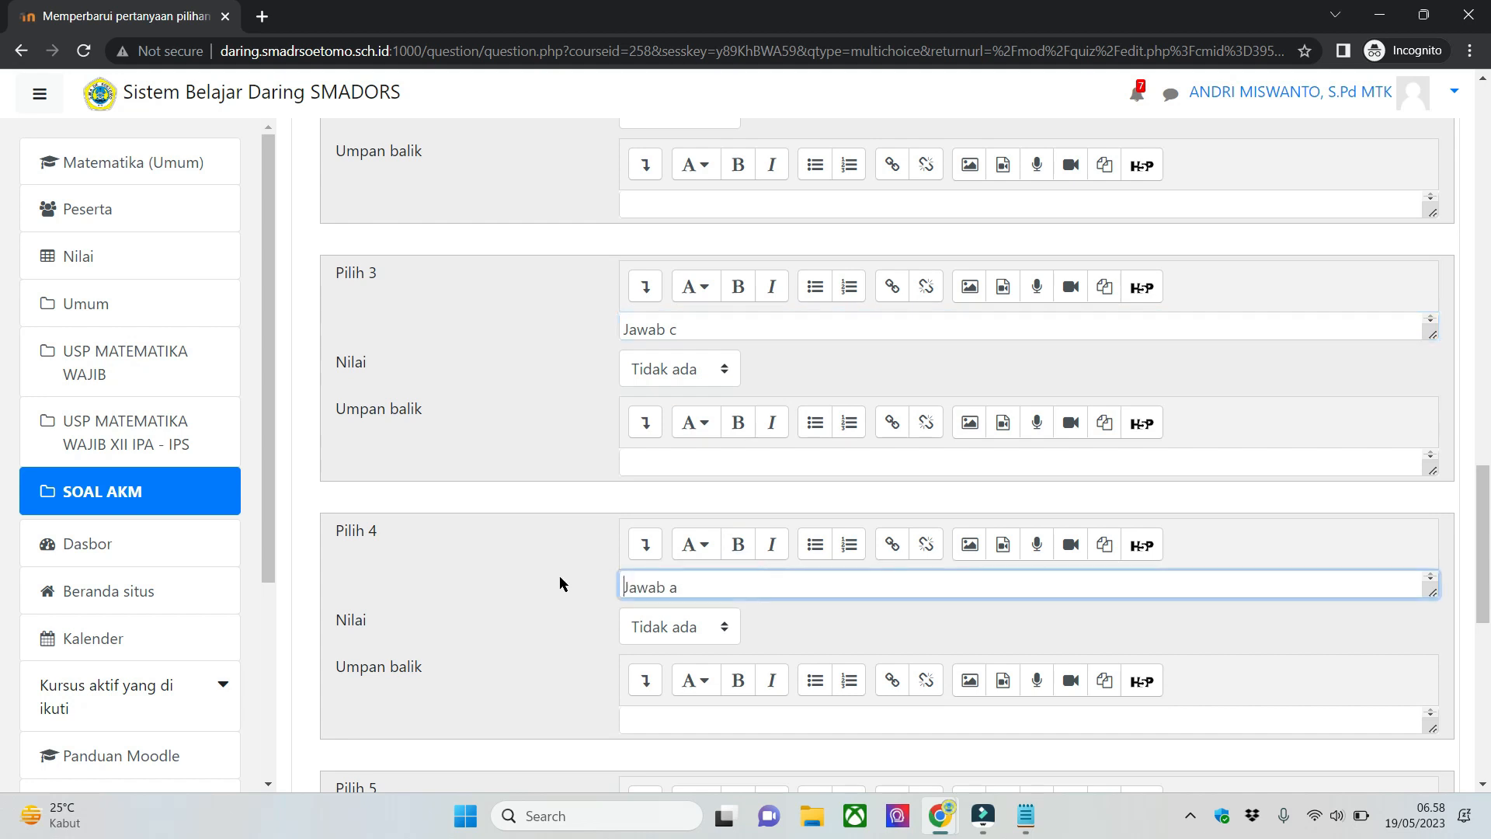
key("BackSpace")
type("d")
- Fill in answer choice 5 with the text "Jawab e"
scroll(516, 587, "down", 4)
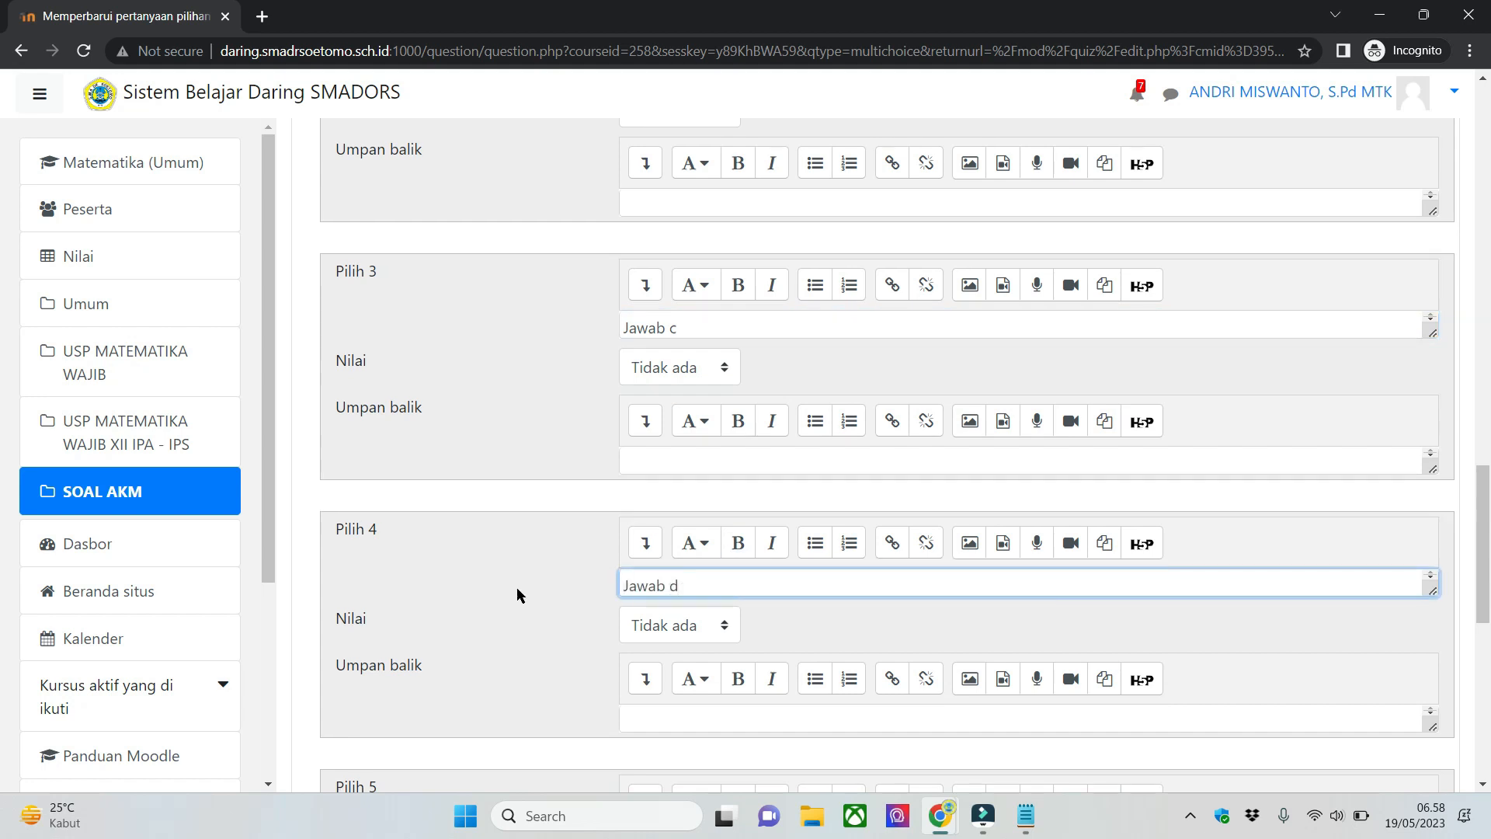
left_click(660, 554)
key("ctrl+v")
key("BackSpace")
type("e")
left_click(492, 305)
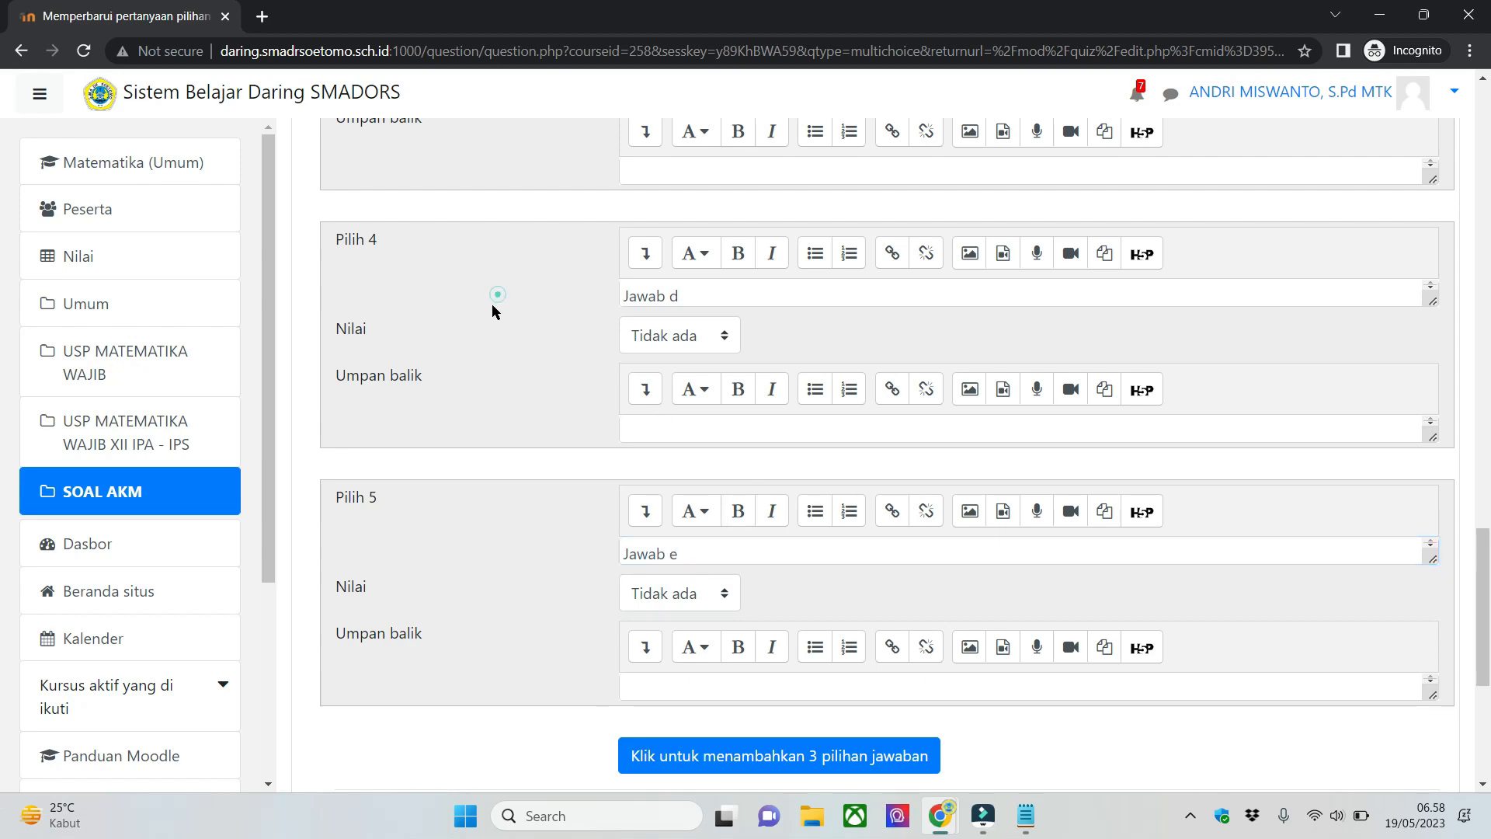
- Review the answer choices and their Nilai settings to decide which ones count as correct
scroll(491, 324, "up", 4)
scroll(507, 336, "up", 5)
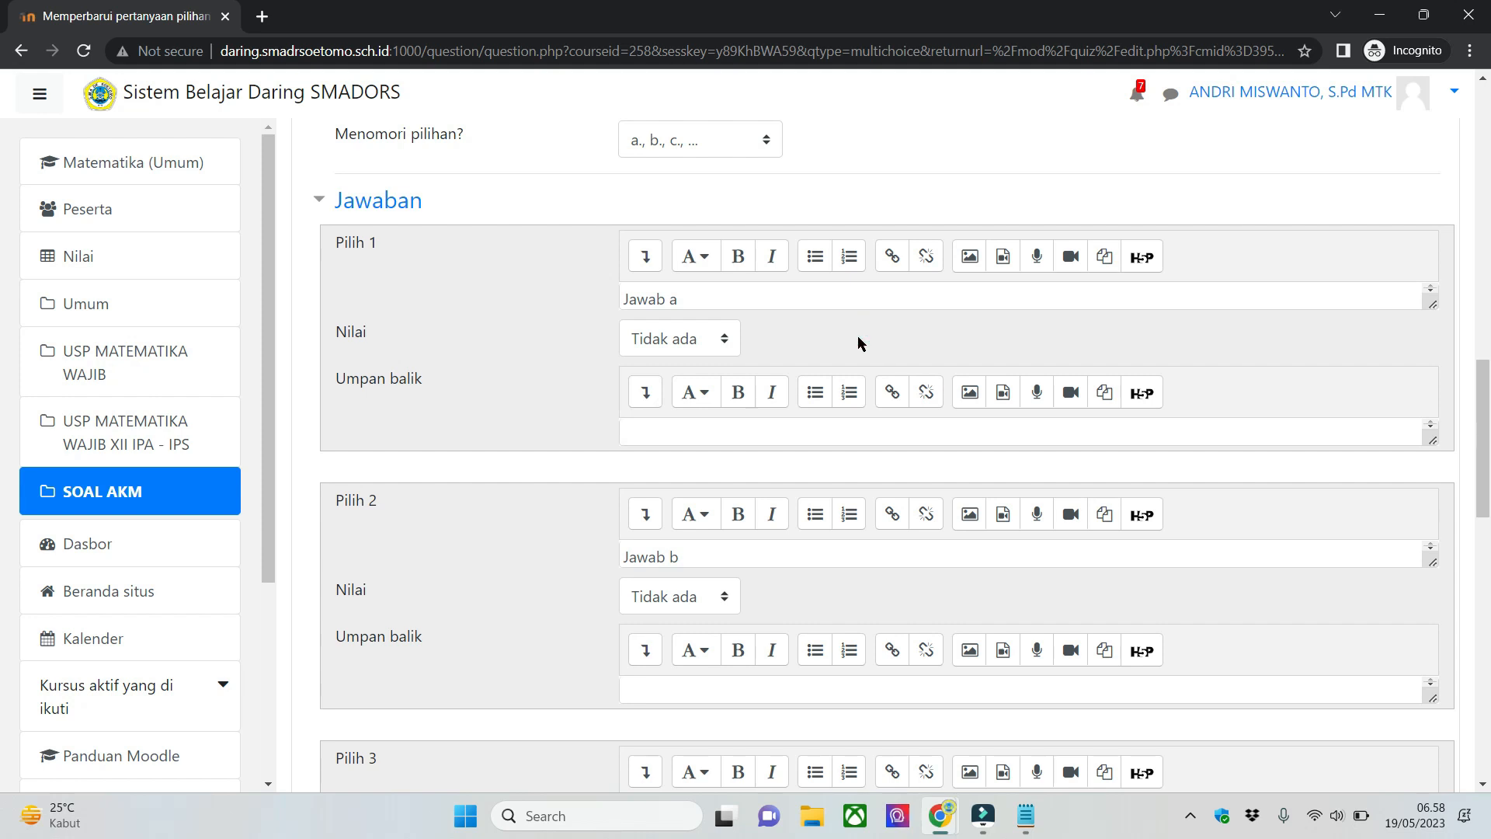
scroll(787, 407, "down", 1)
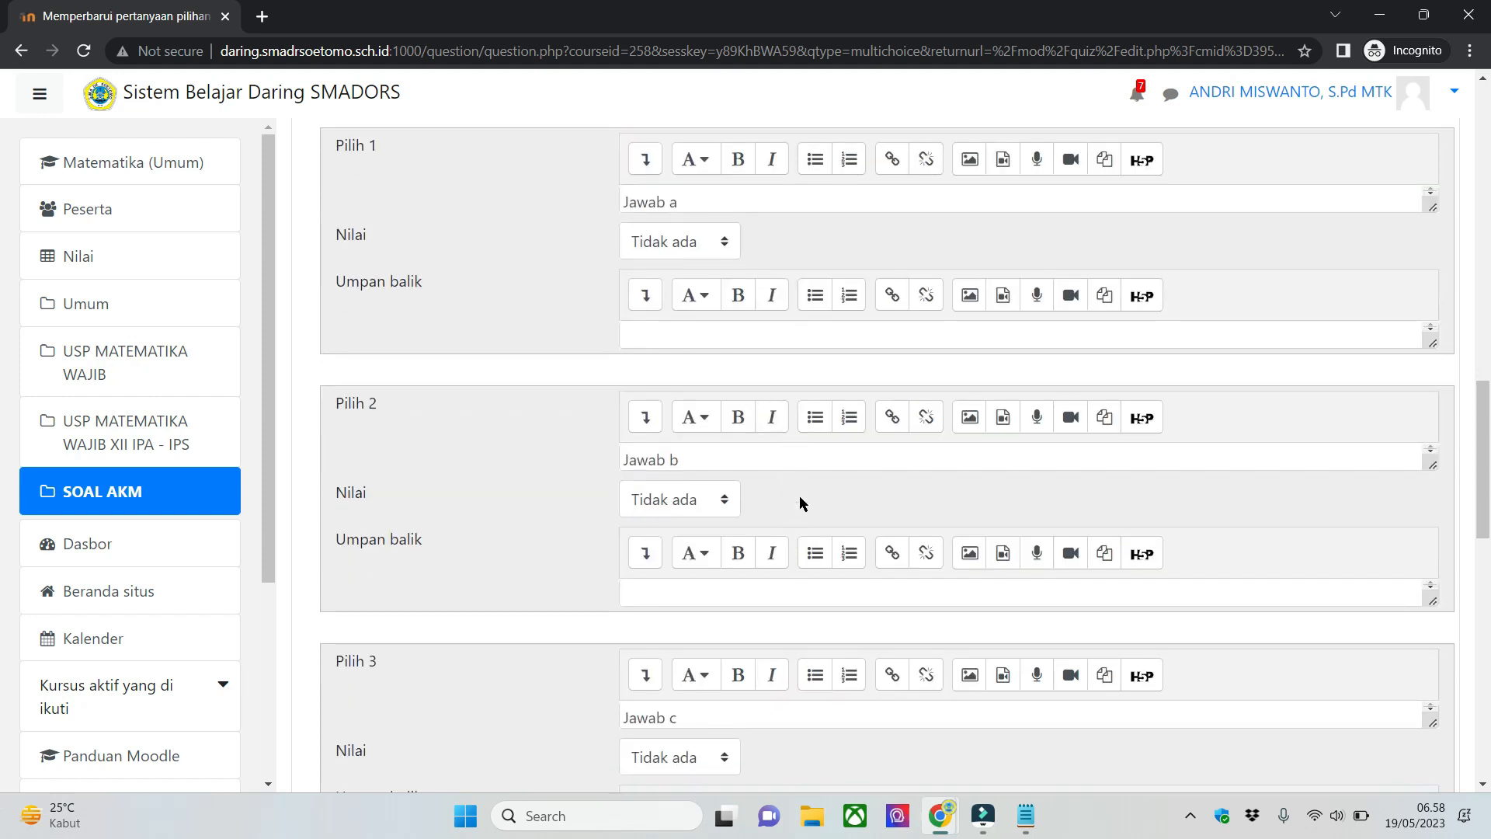
scroll(513, 506, "down", 1)
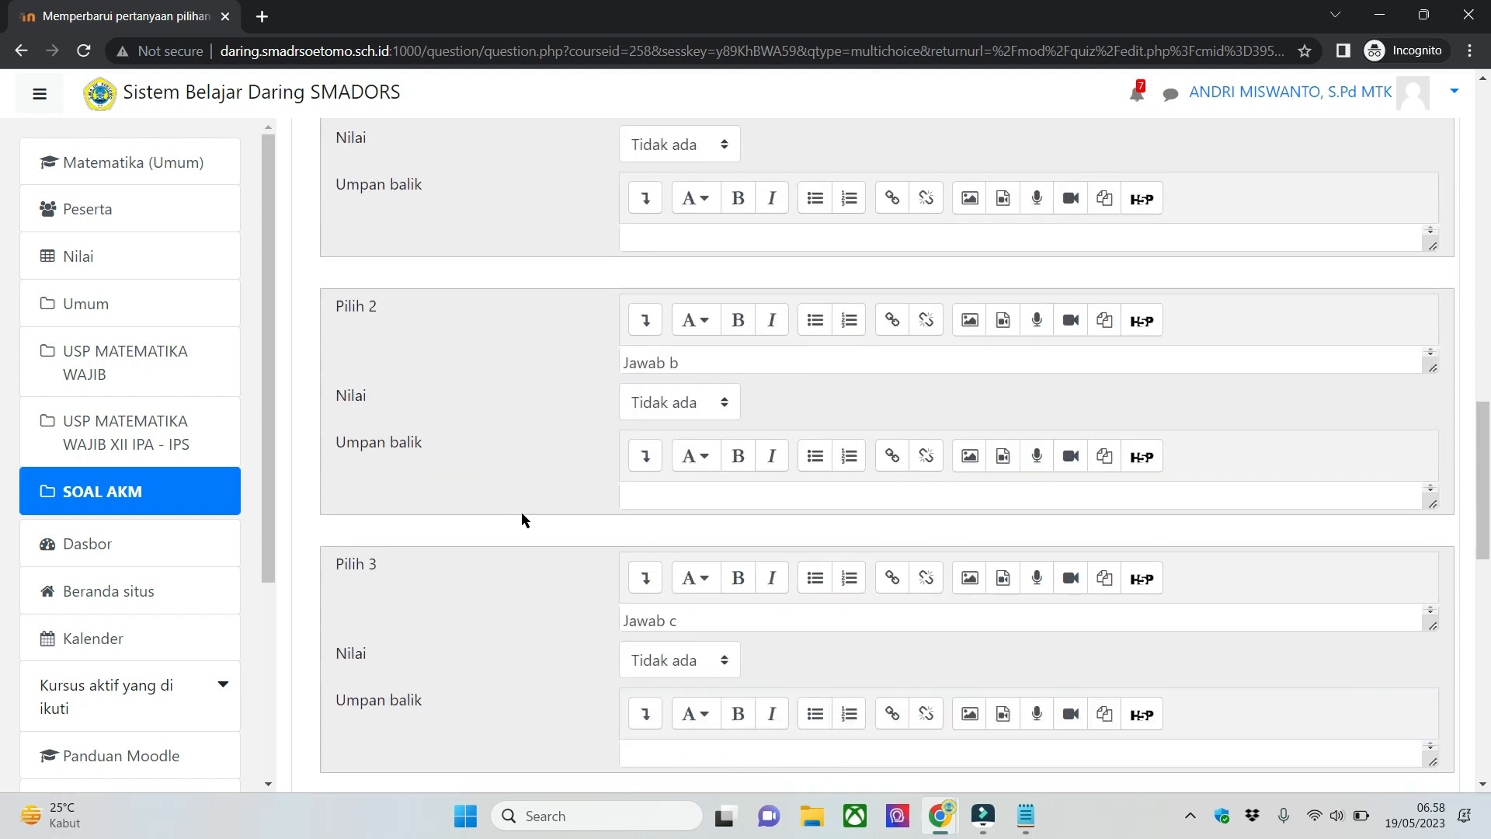
scroll(522, 517, "down", 3)
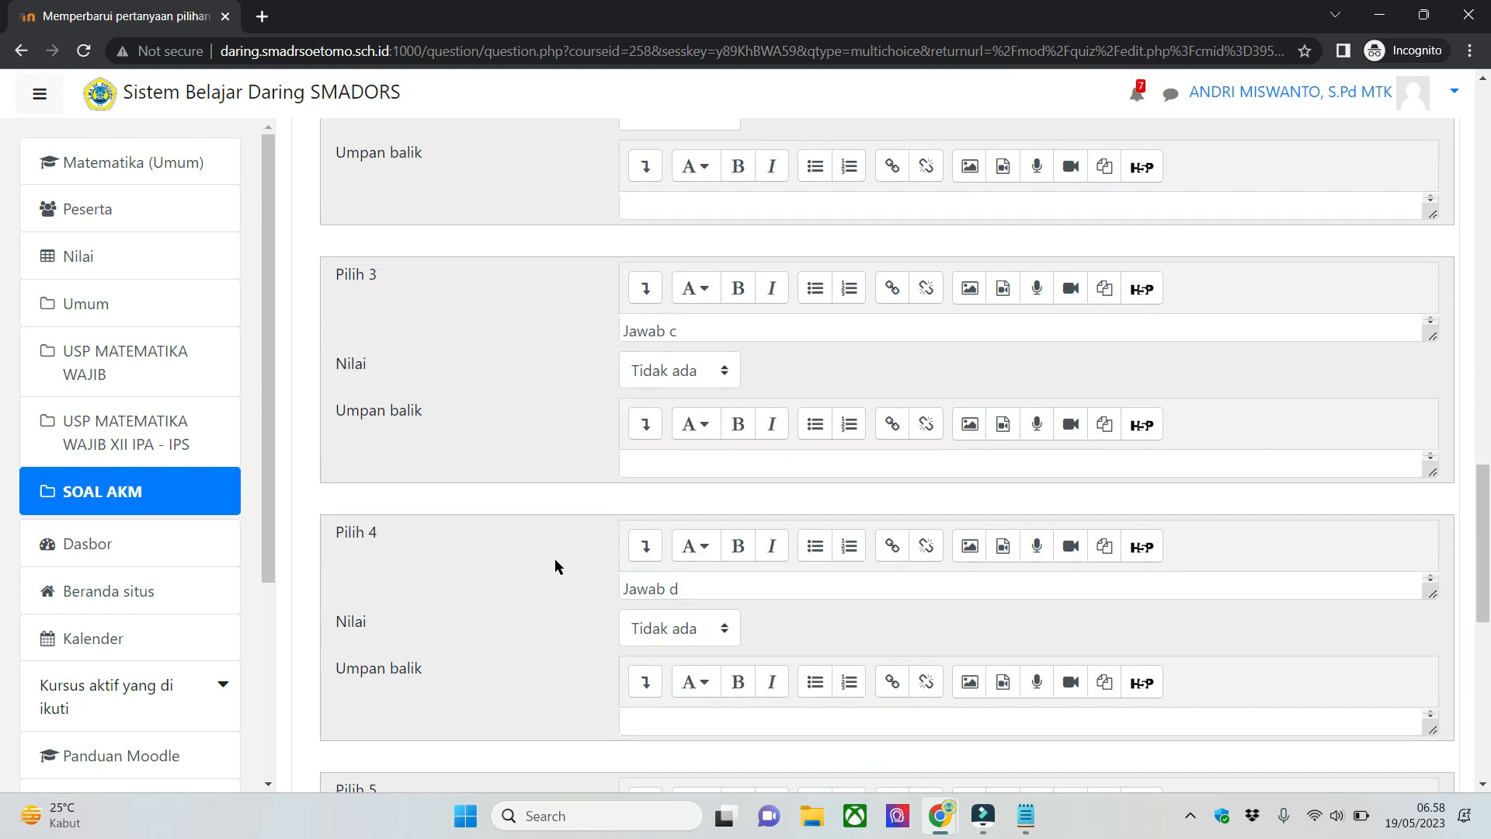
scroll(554, 565, "up", 3)
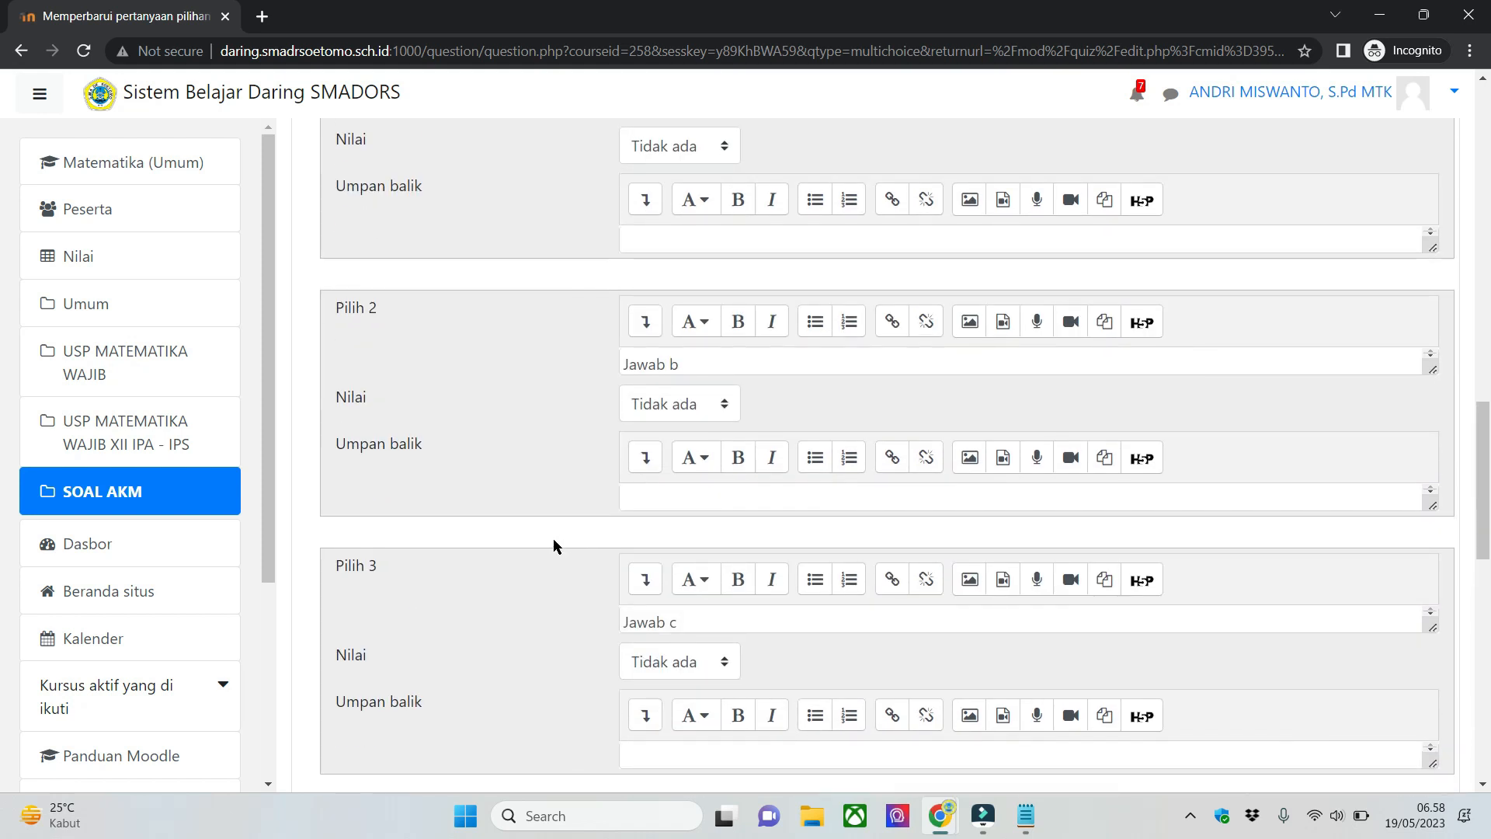
scroll(553, 538, "up", 2)
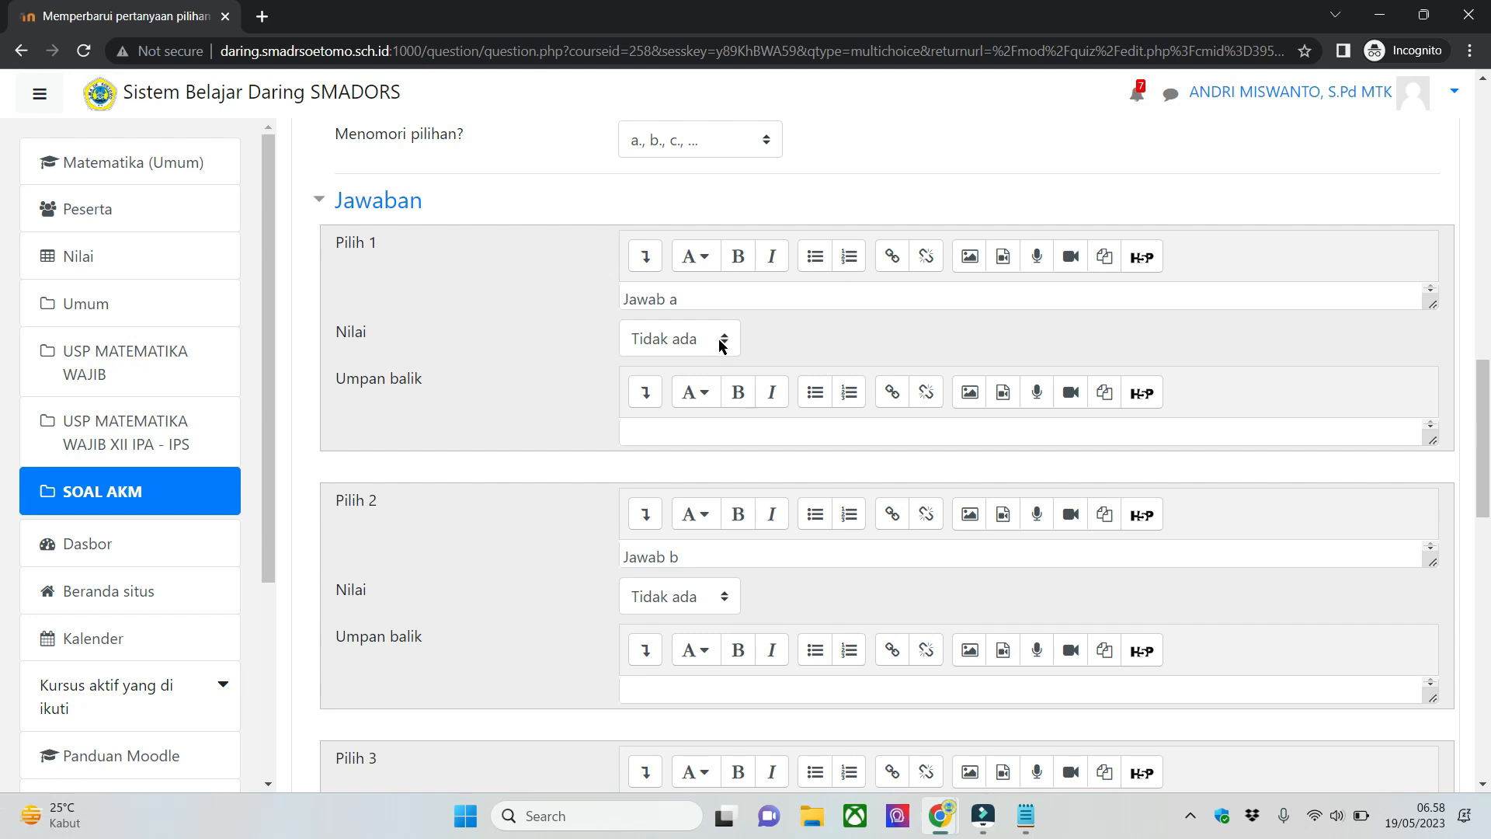
scroll(730, 358, "down", 5)
scroll(730, 357, "up", 4)
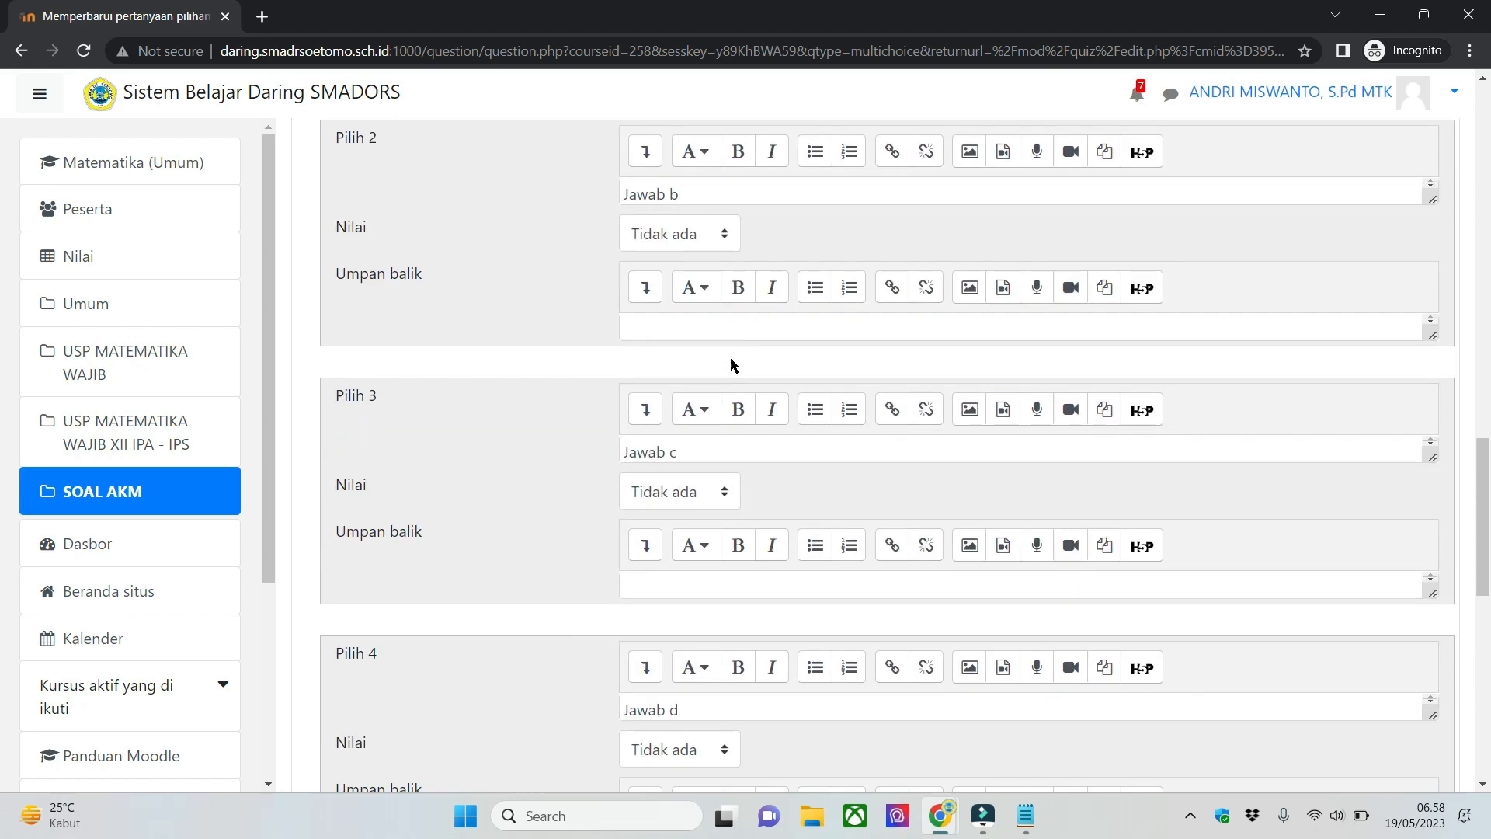
- Set the Nilai of answer choices Jawab a and Jawab b to 33,33333% each
scroll(730, 372, "up", 2)
left_click(665, 429)
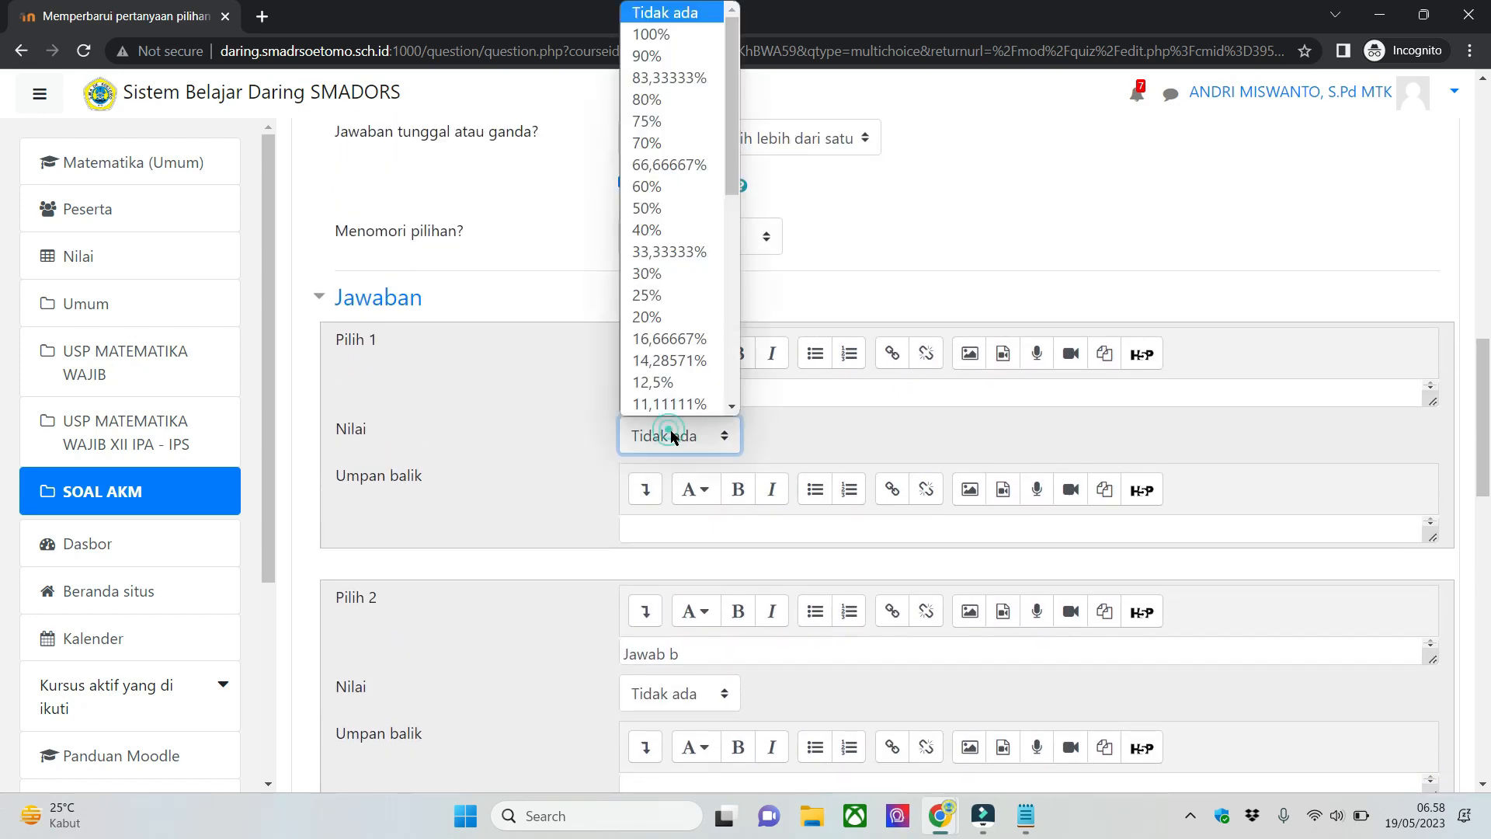
left_click(654, 249)
scroll(575, 455, "down", 3)
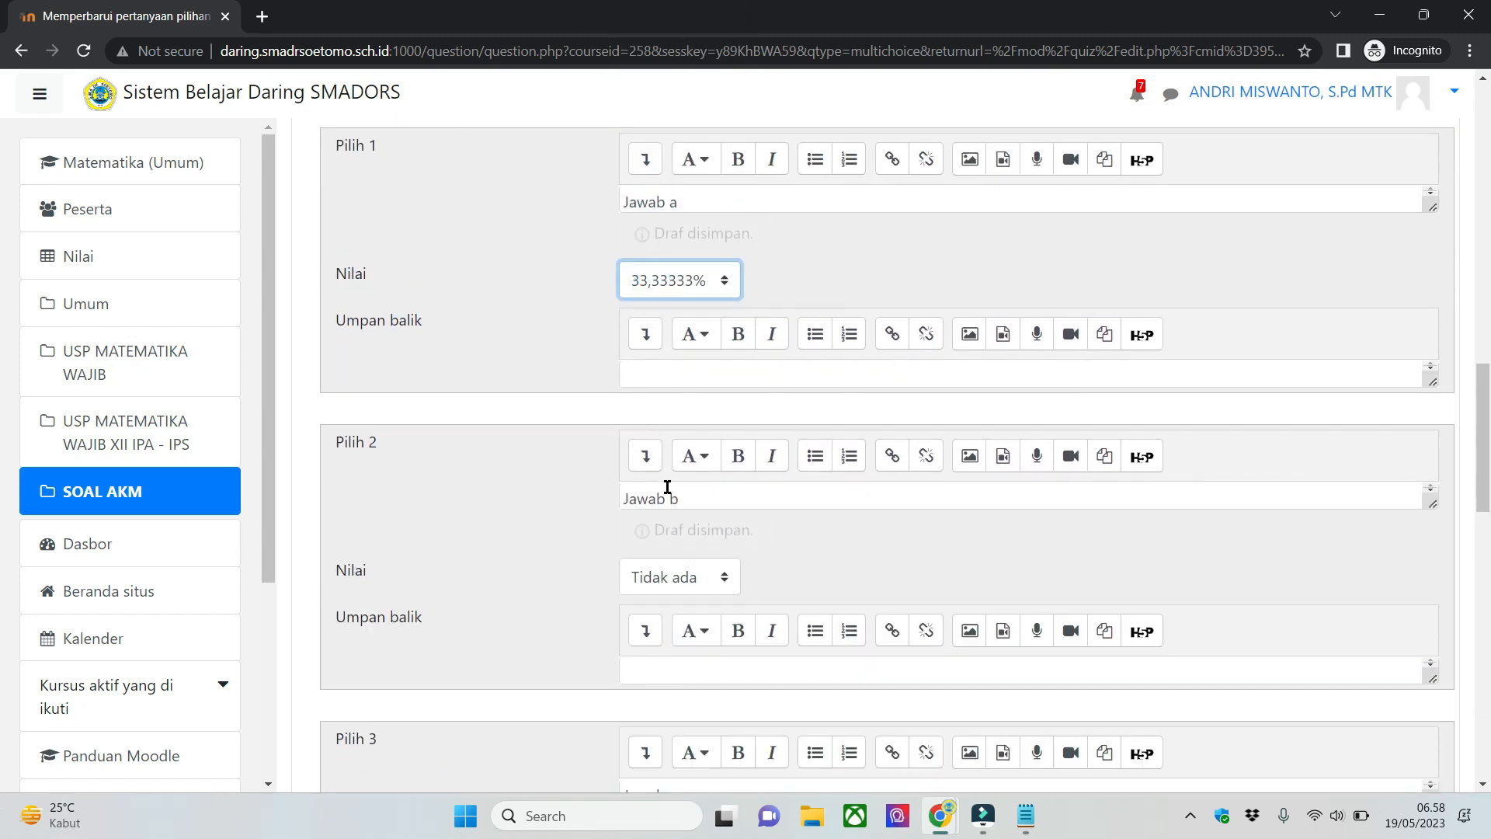
left_click(655, 577)
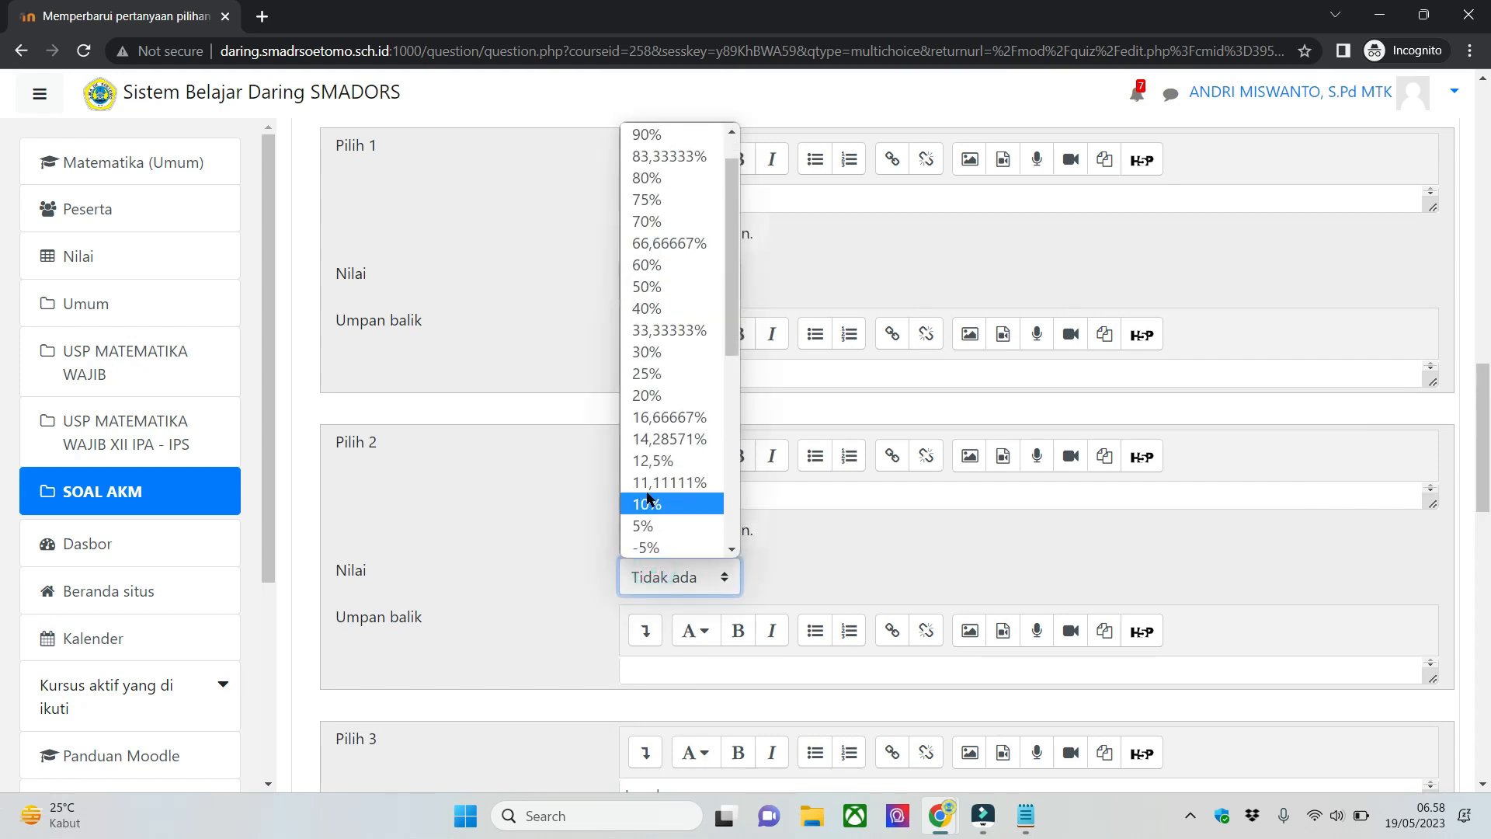
left_click(670, 349)
left_click(669, 577)
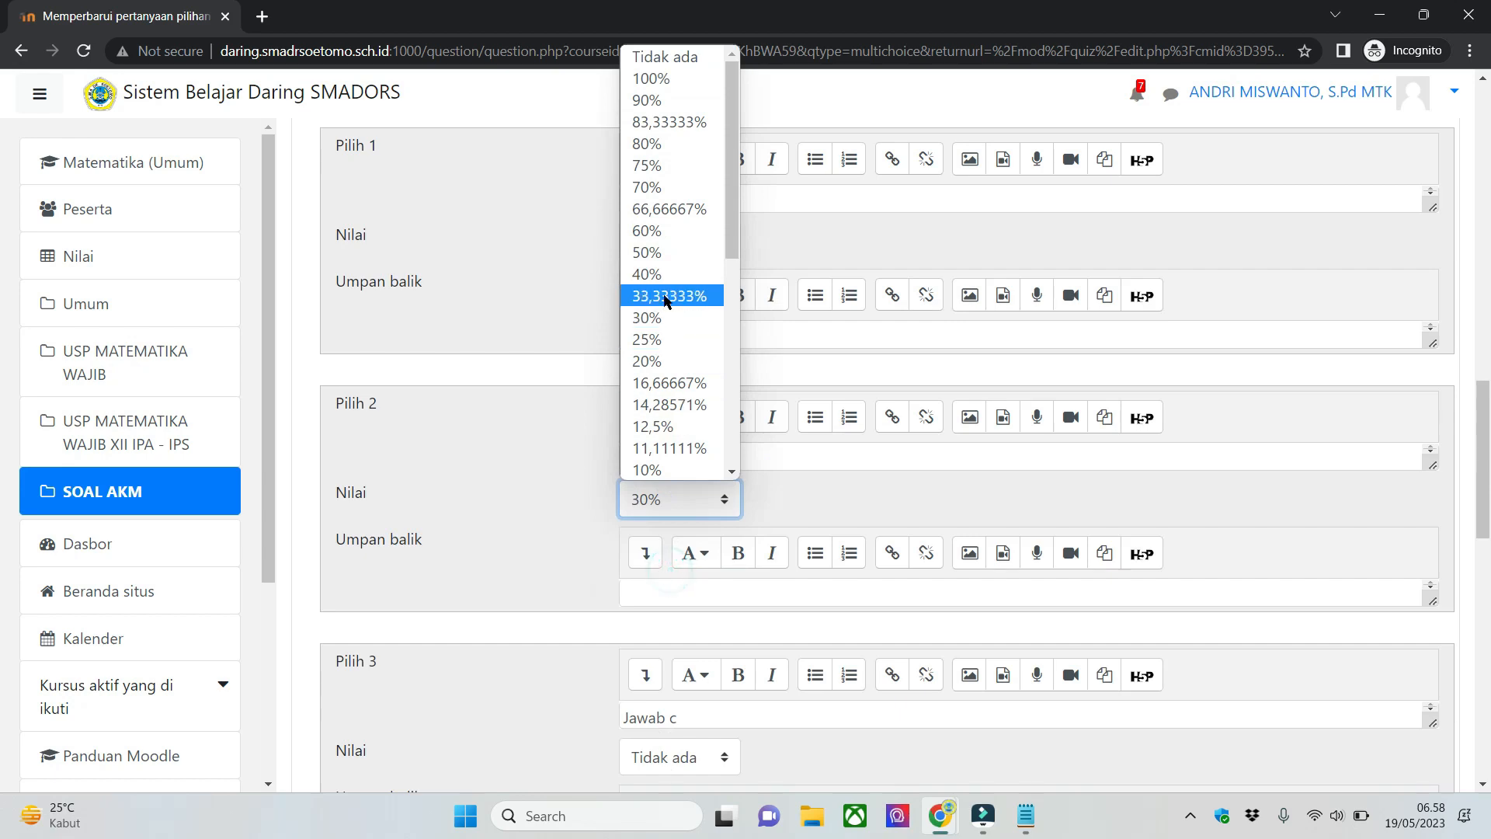
left_click(676, 293)
- Set the Nilai of the third answer choice, Jawab c, to 33,33333%
scroll(656, 563, "down", 3)
left_click(658, 564)
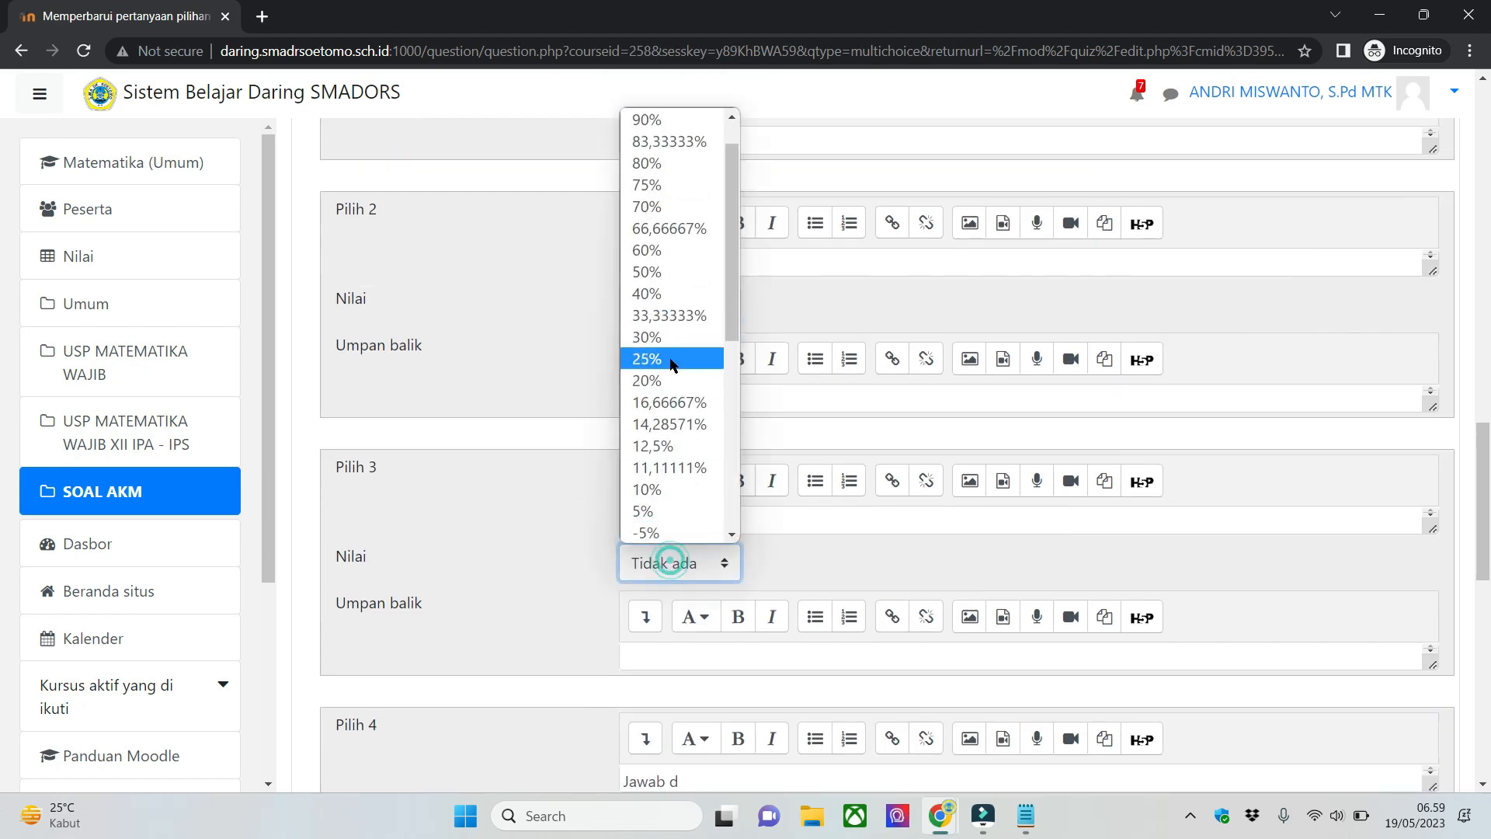
left_click(673, 311)
left_click(466, 576)
- Check the Nilai settings of the remaining answer choices Jawab d and Jawab e
scroll(481, 578, "down", 4)
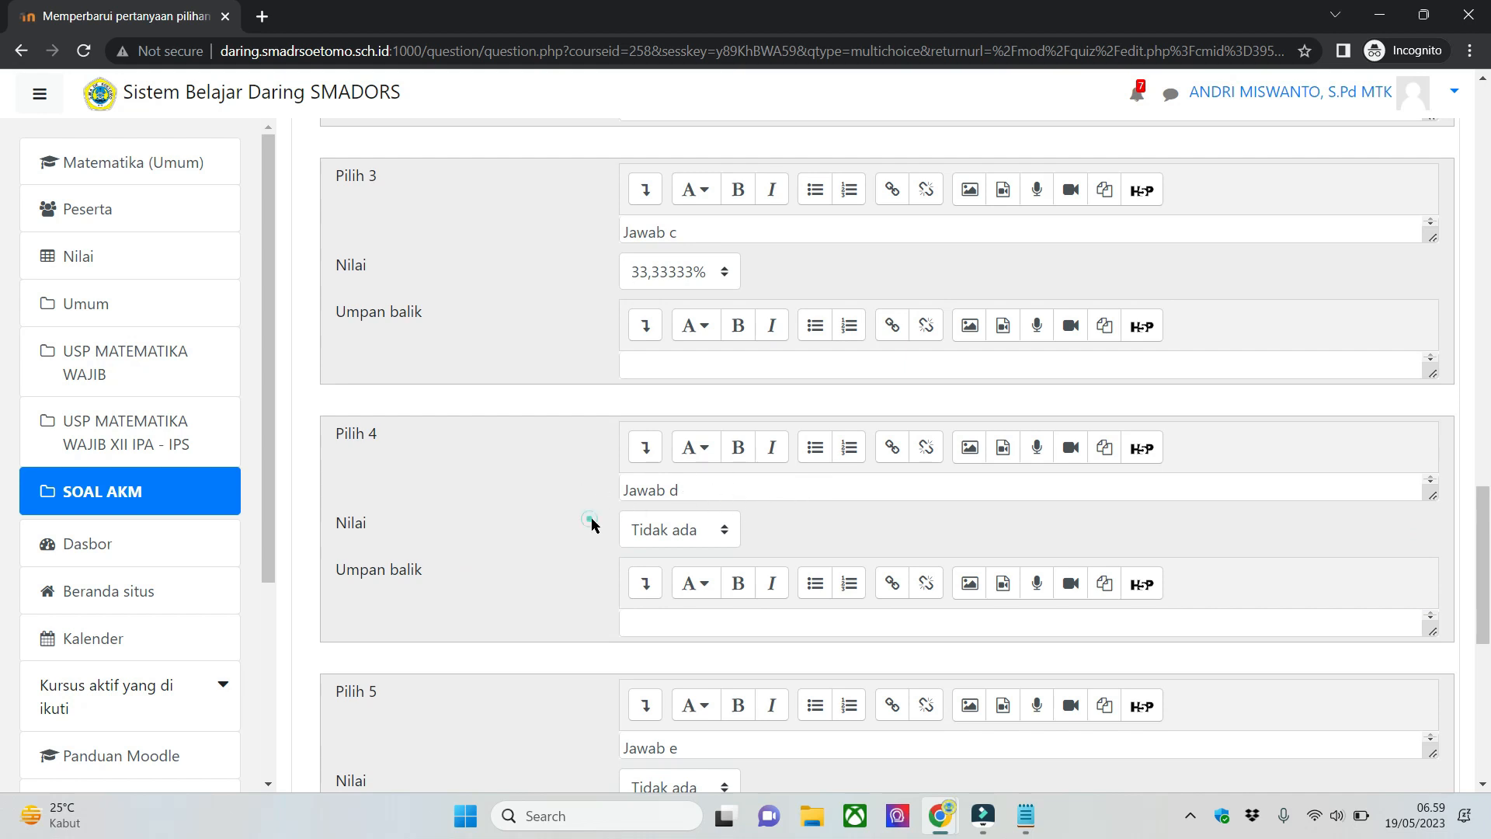
scroll(590, 518, "down", 1)
left_click(826, 441)
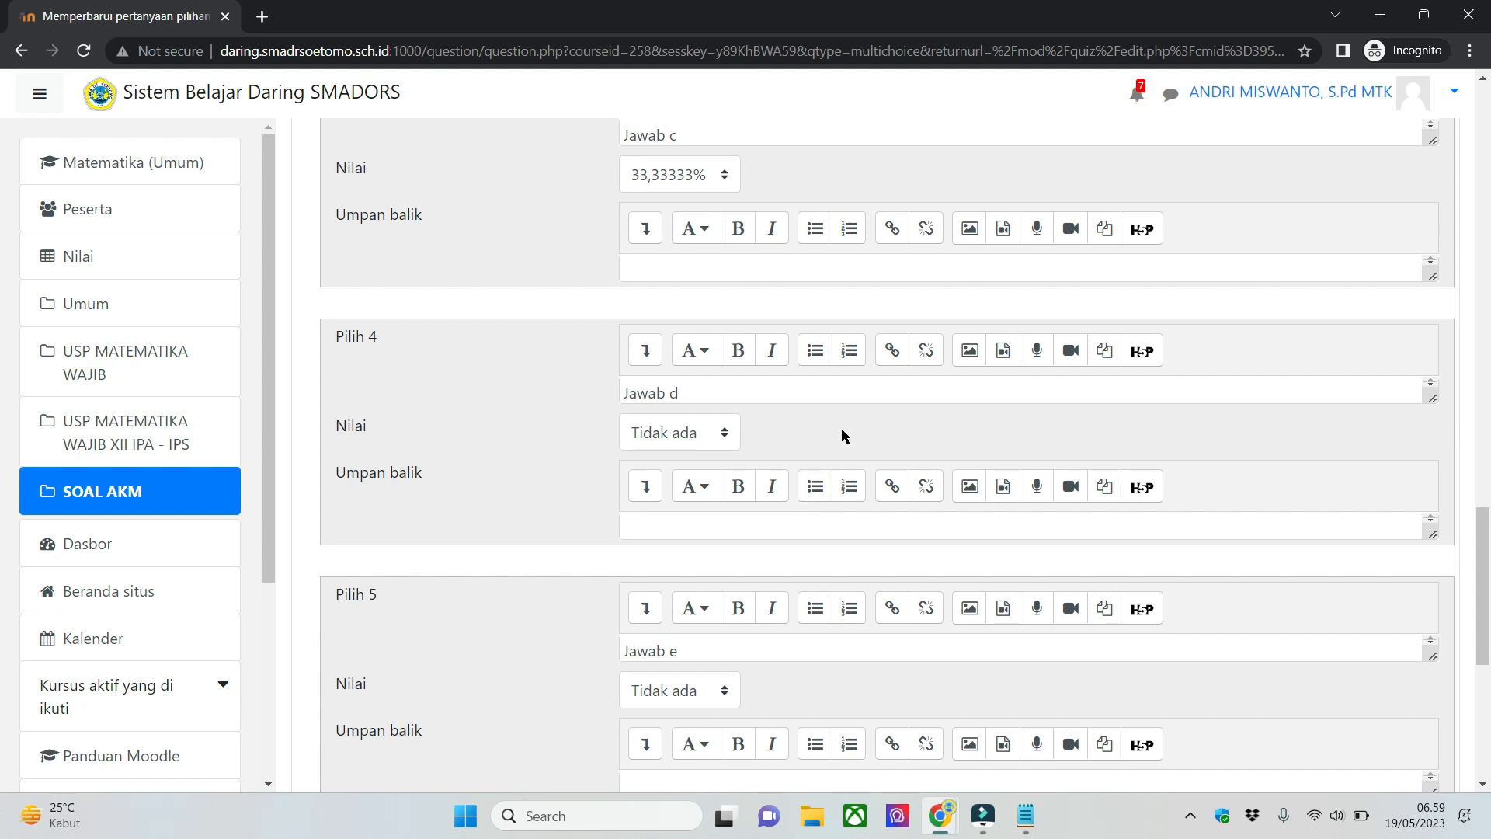
mouse_move(1489, 661)
left_mouse_down()
mouse_move(1490, 647)
mouse_move(1489, 666)
left_mouse_up()
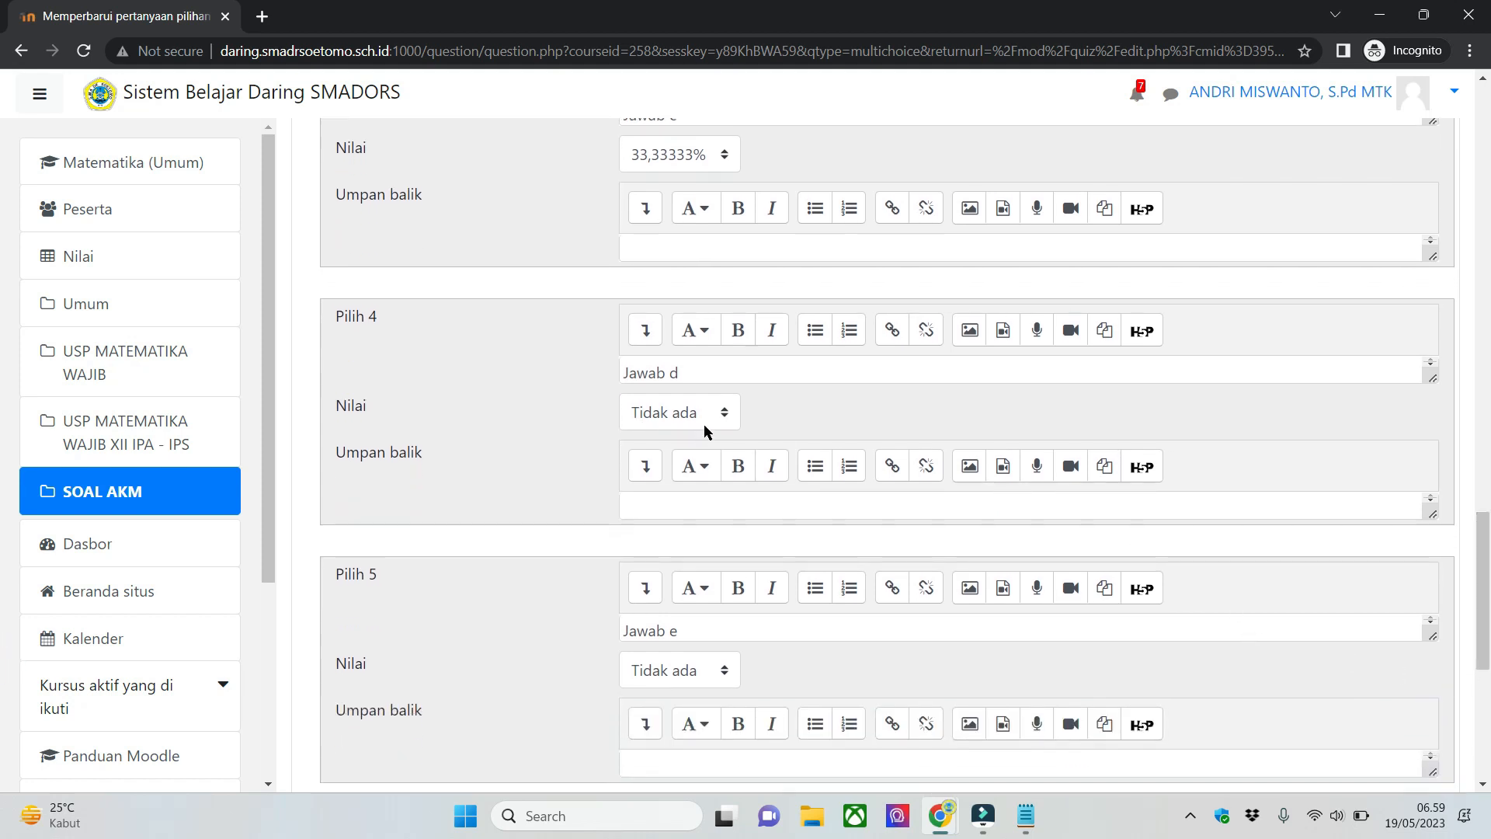
- Browse the percentages available for the Nilai of the fourth answer choice, Jawab d, without choosing one
left_click(718, 413)
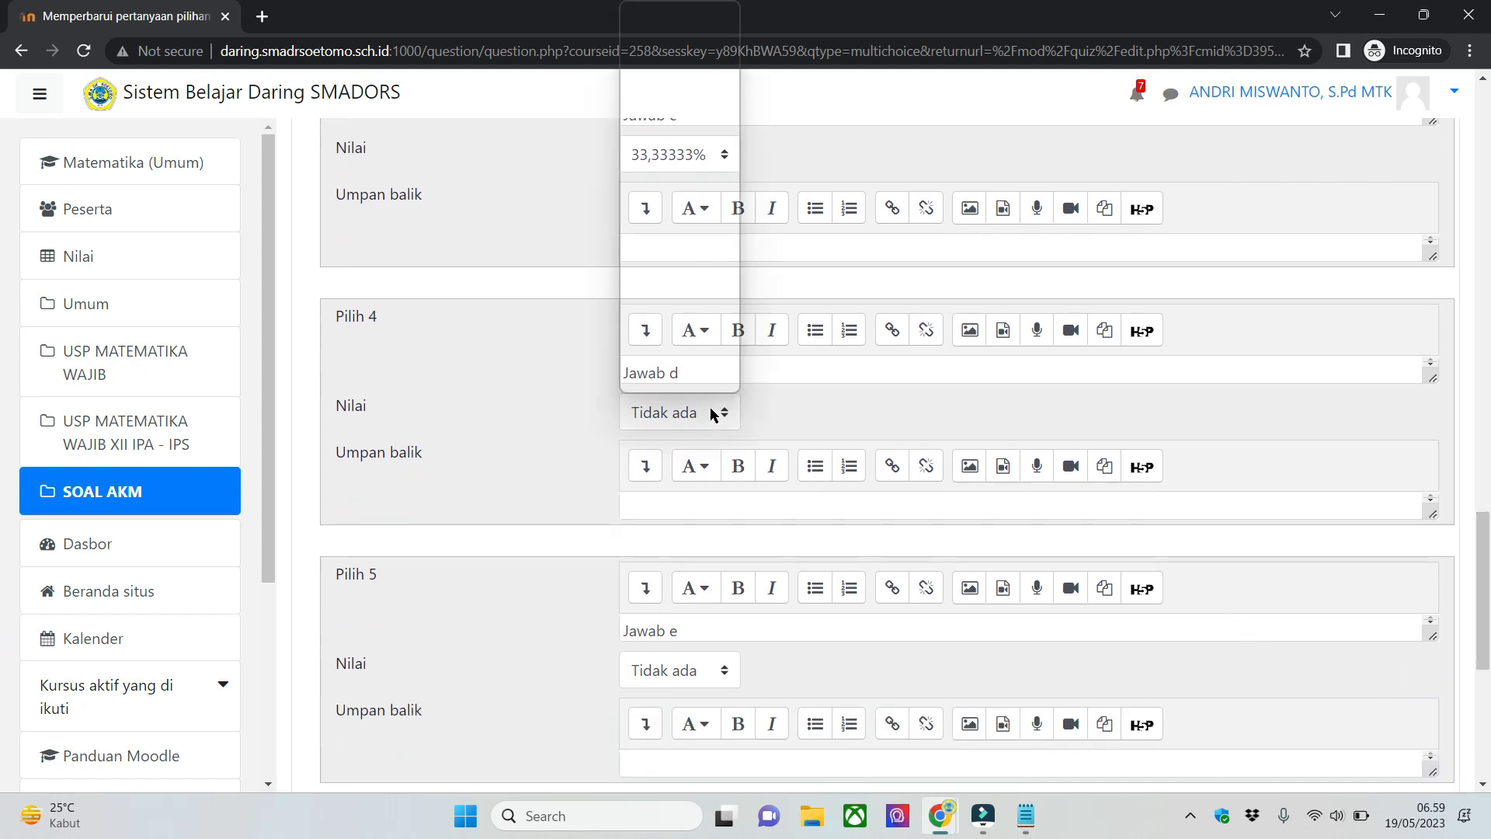
left_click(828, 423)
left_click(826, 417)
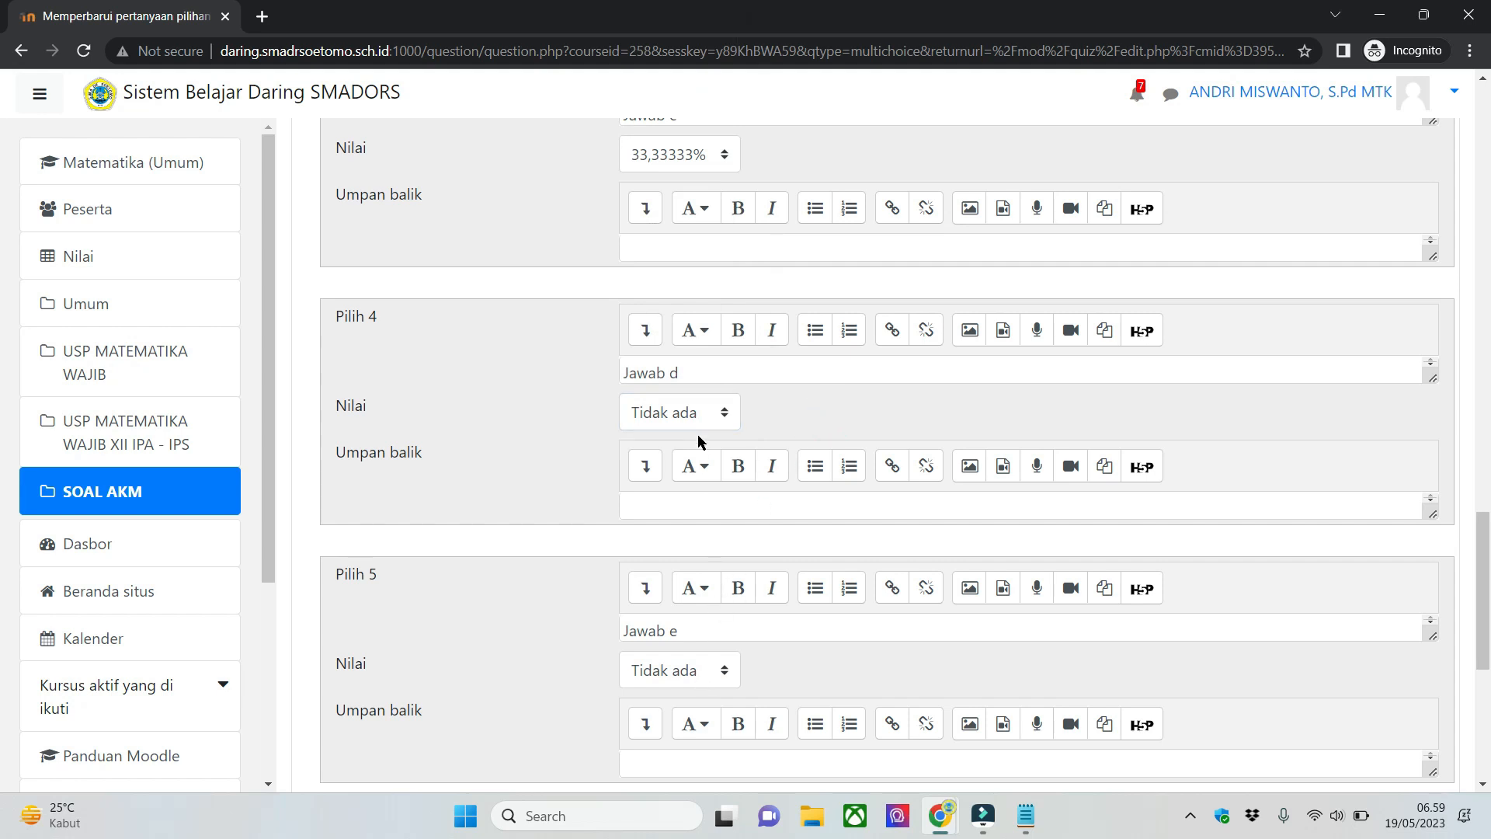
left_click(695, 411)
scroll(695, 319, "down", 2)
scroll(695, 317, "up", 2)
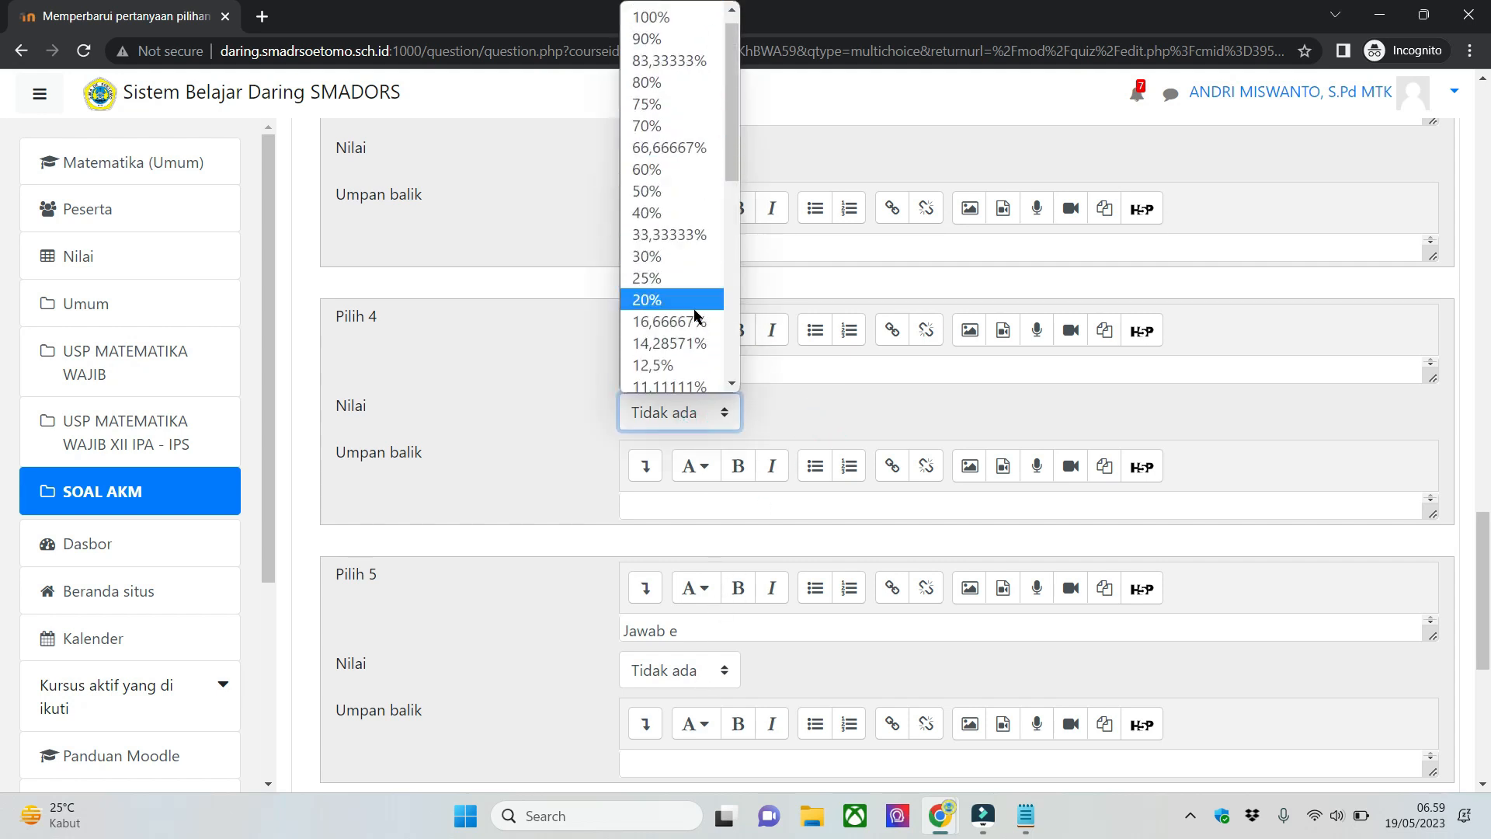
left_click(800, 405)
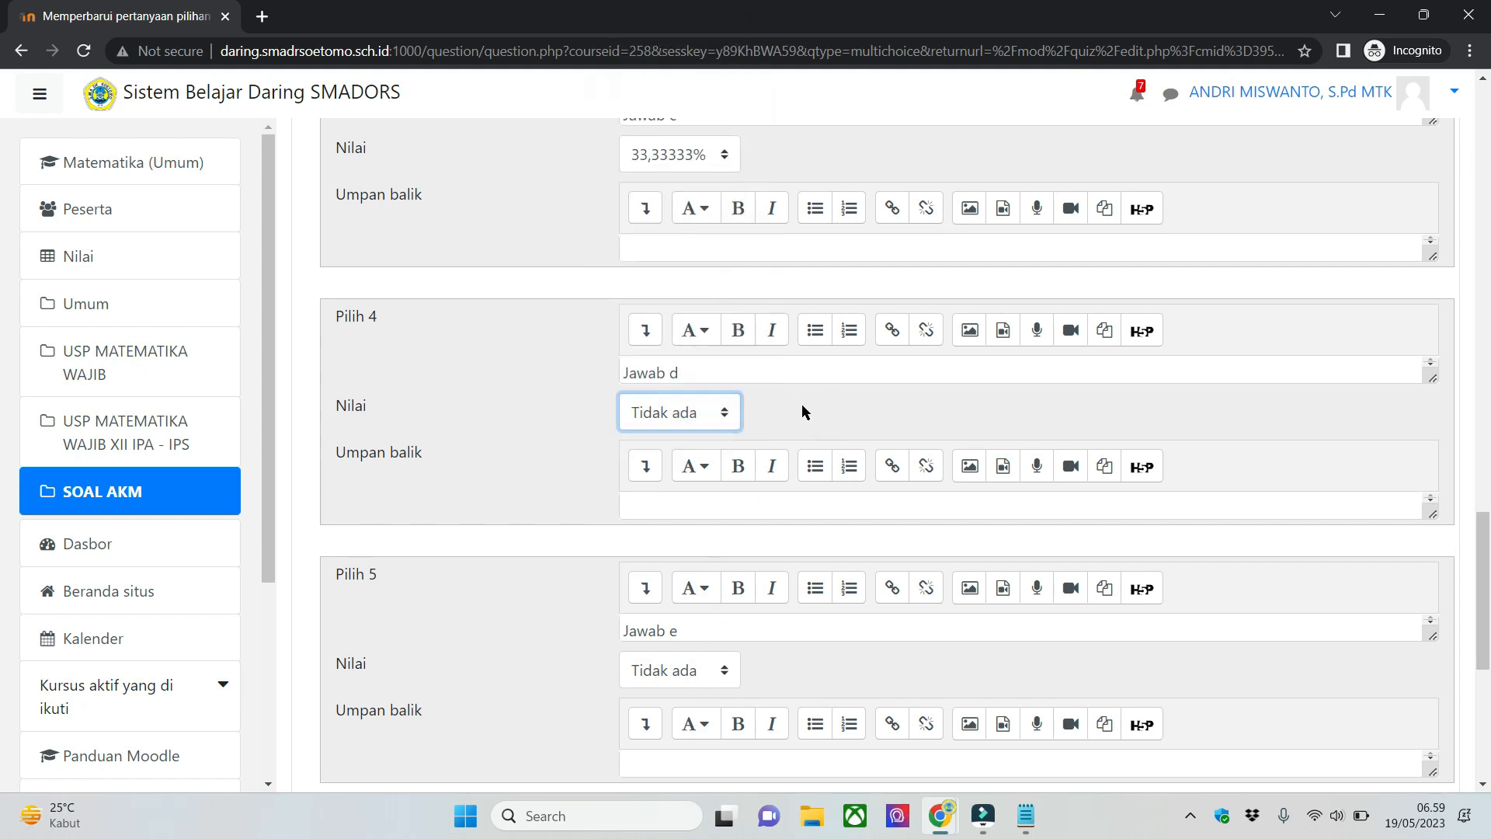
left_click(705, 404)
scroll(687, 322, "down", 1)
left_click(842, 421)
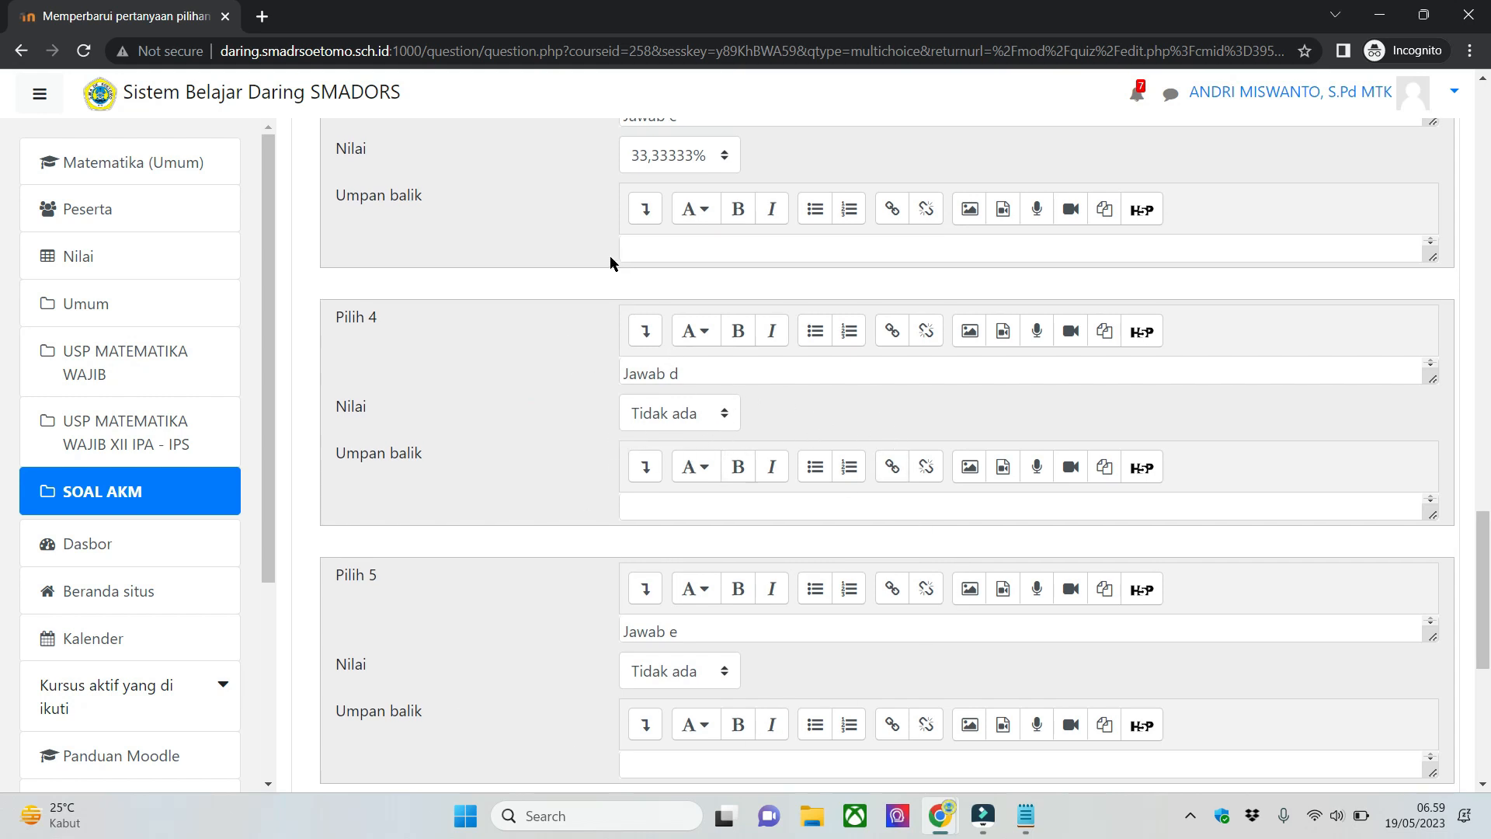
- Set the Nilai of answer choices Jawab d and Jawab e to -50% each
scroll(609, 257, "up", 5)
scroll(635, 296, "down", 6)
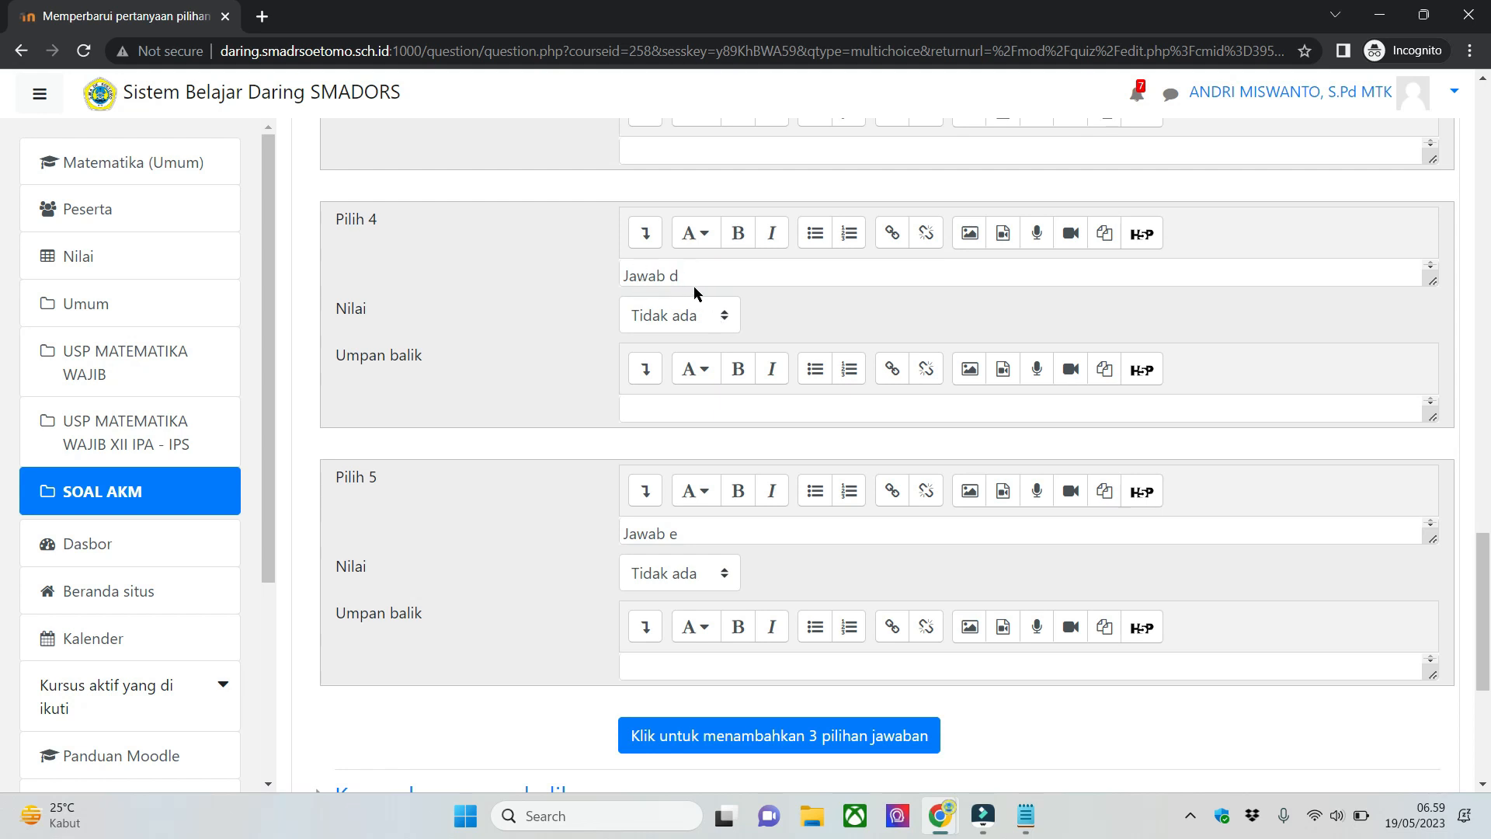
left_click(707, 324)
scroll(683, 476, "down", 5)
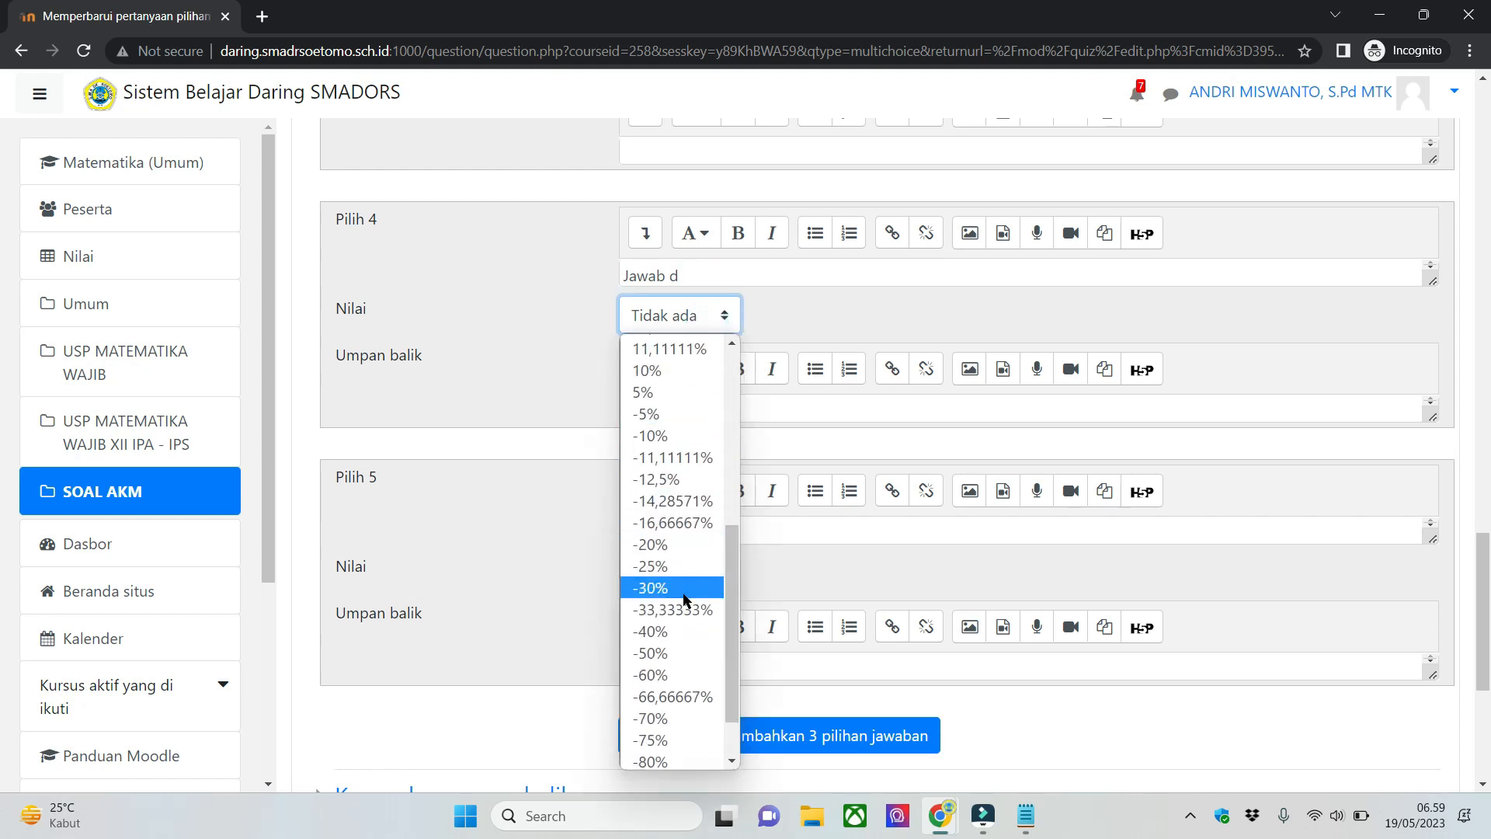
left_click(656, 654)
left_click(673, 575)
scroll(687, 438, "down", 5)
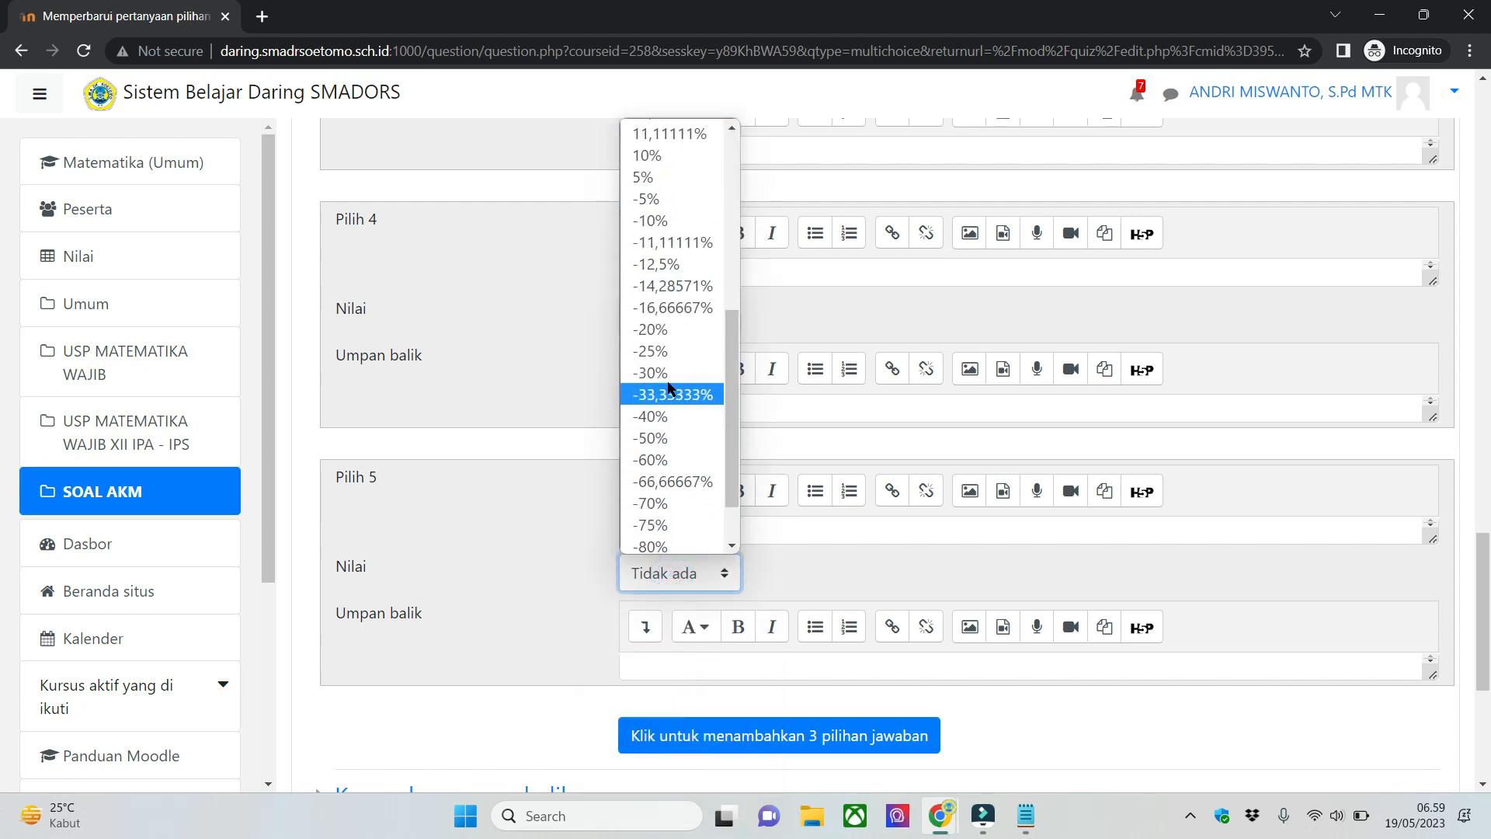
left_click(657, 438)
left_click(578, 334)
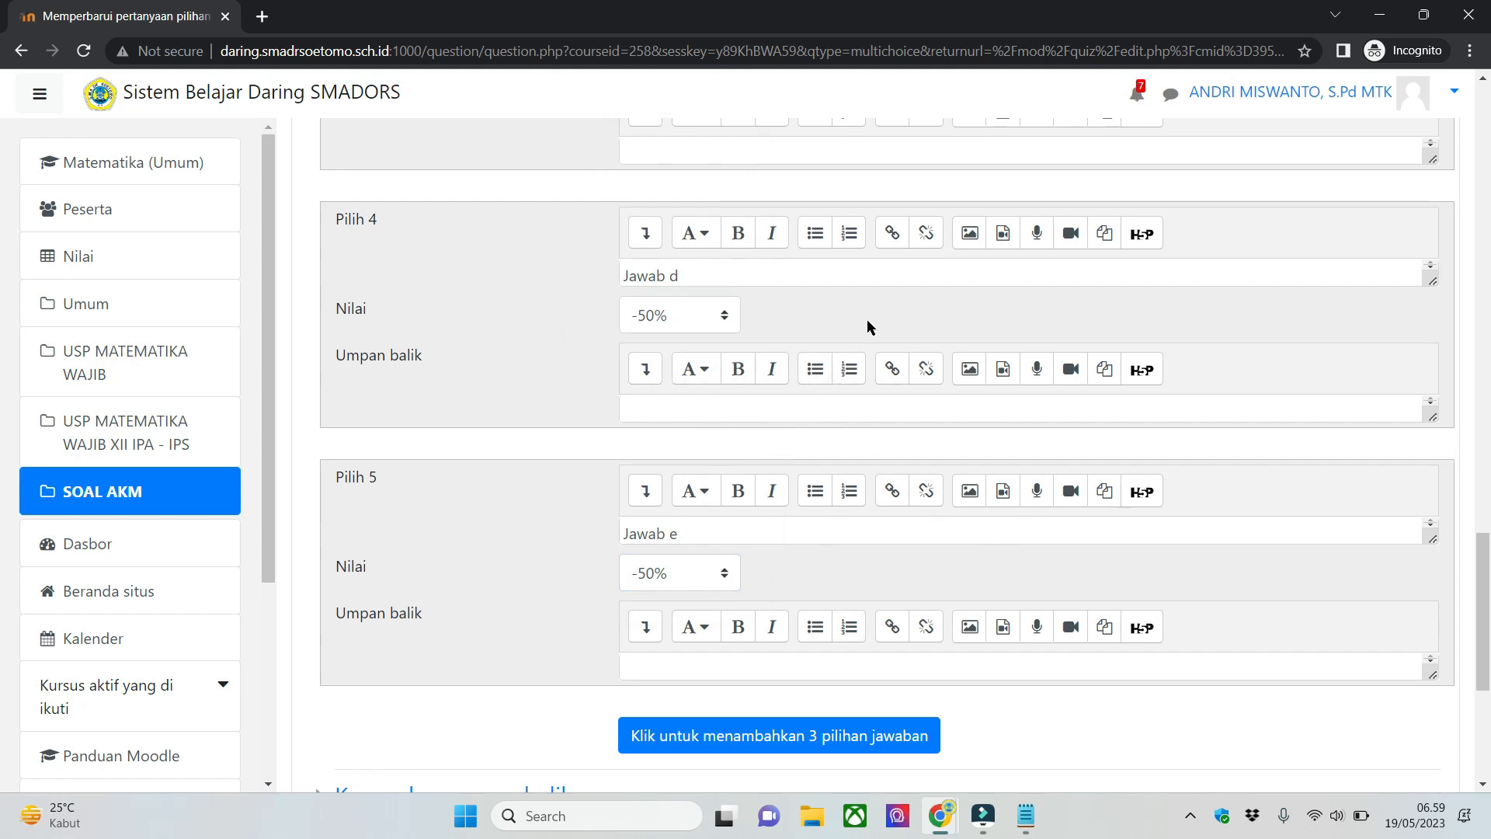
- Review the Nilai settings of all five answer choices, from Jawab a through Jawab e
scroll(665, 570, "up", 1)
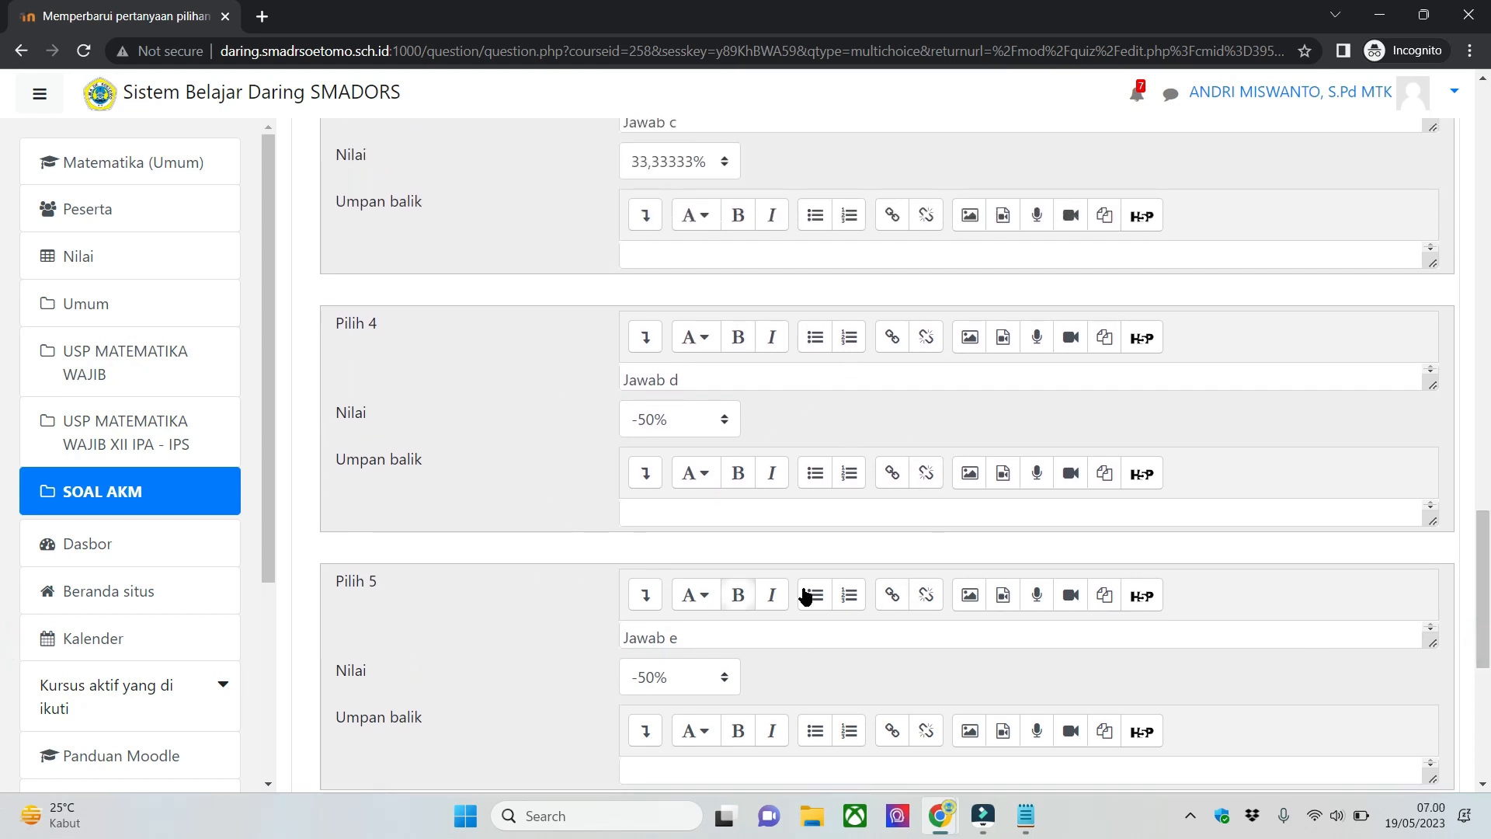
left_click(728, 511)
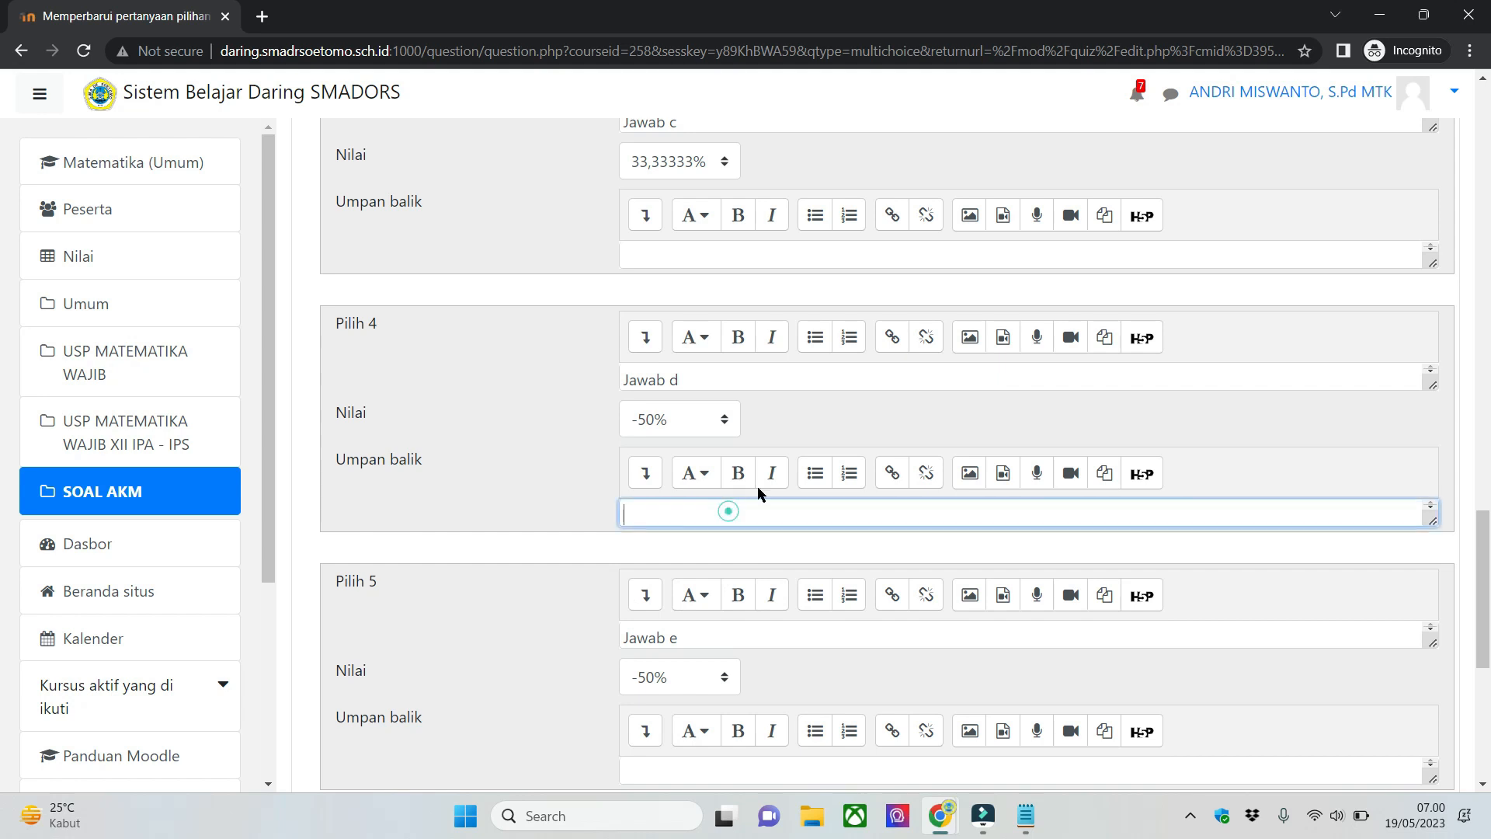
left_click(829, 409)
left_click_drag(1490, 546, 1490, 566)
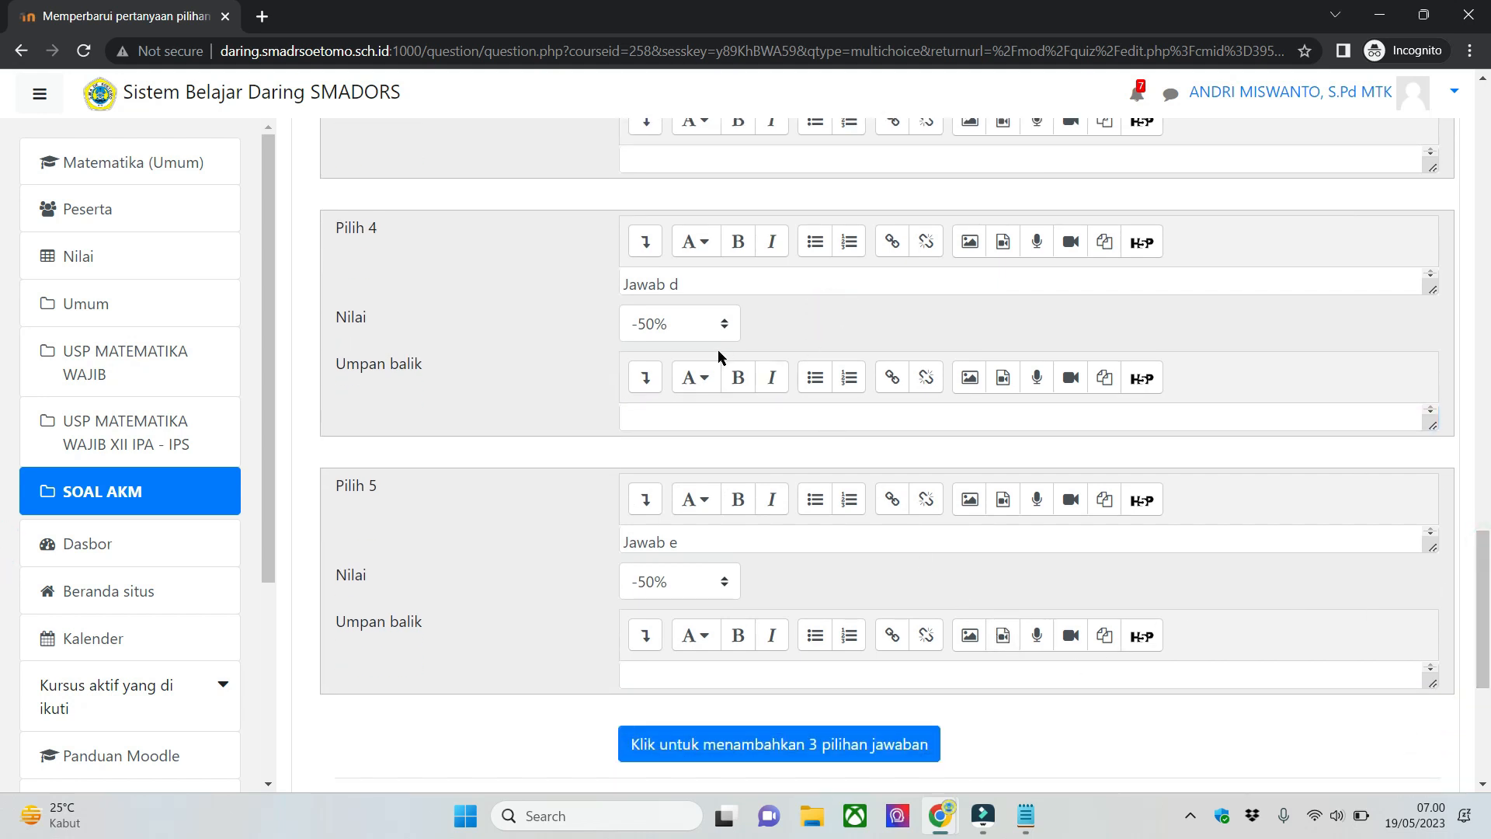
left_click_drag(1489, 561, 1490, 651)
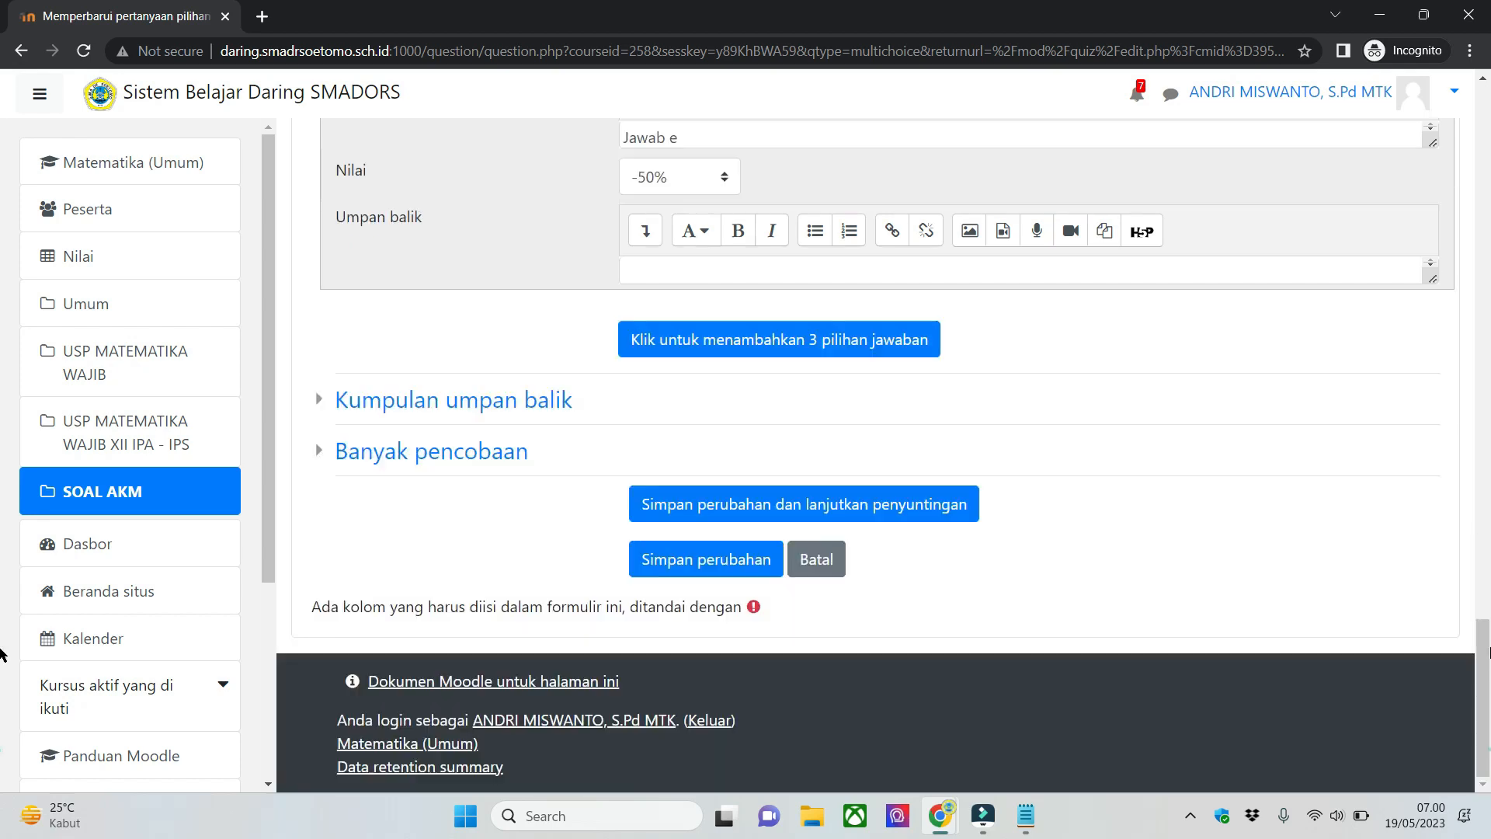
left_click_drag(1490, 755, 1489, 401)
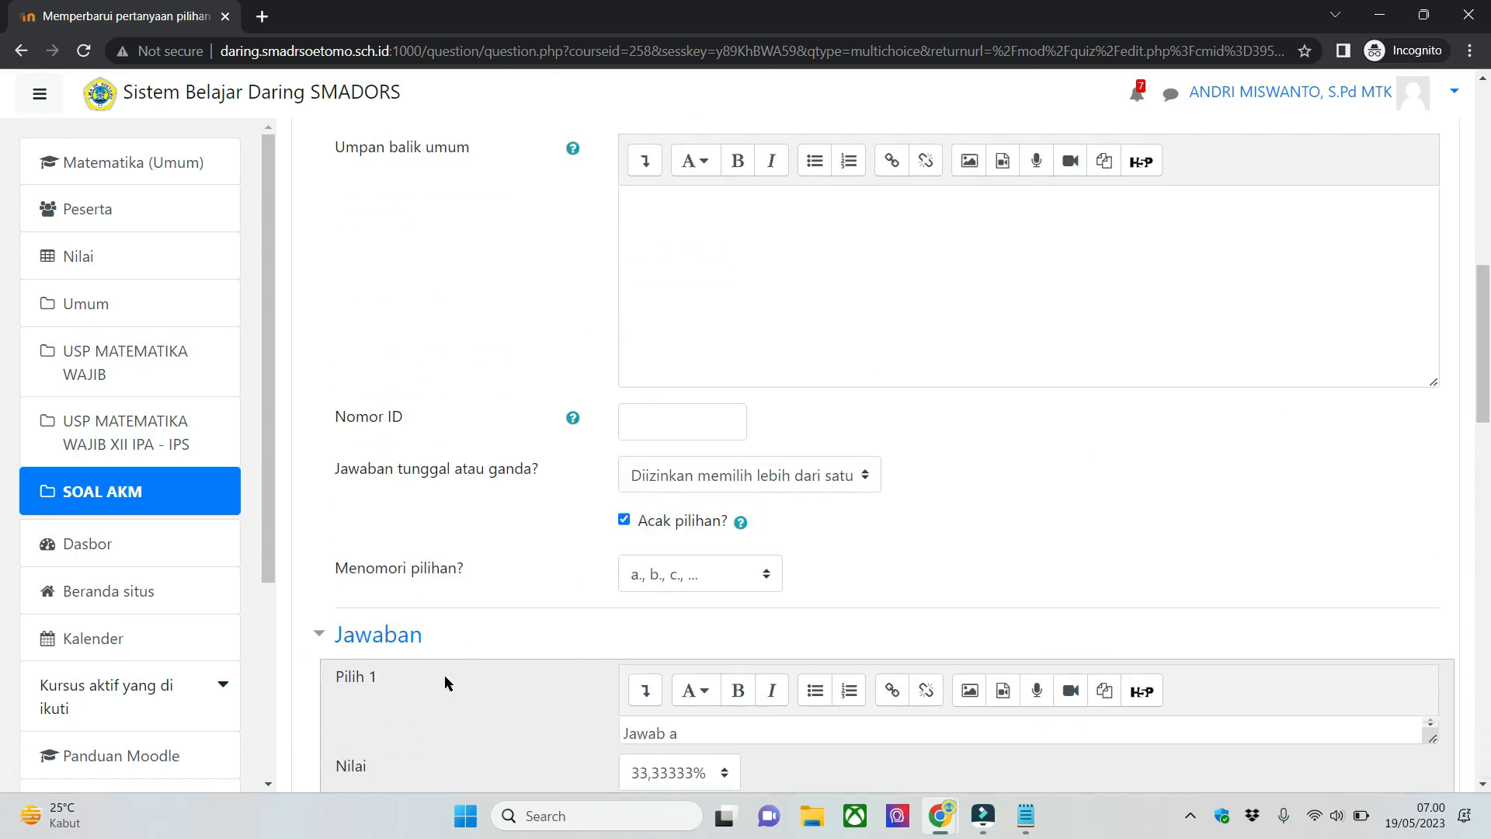
scroll(601, 451, "down", 4)
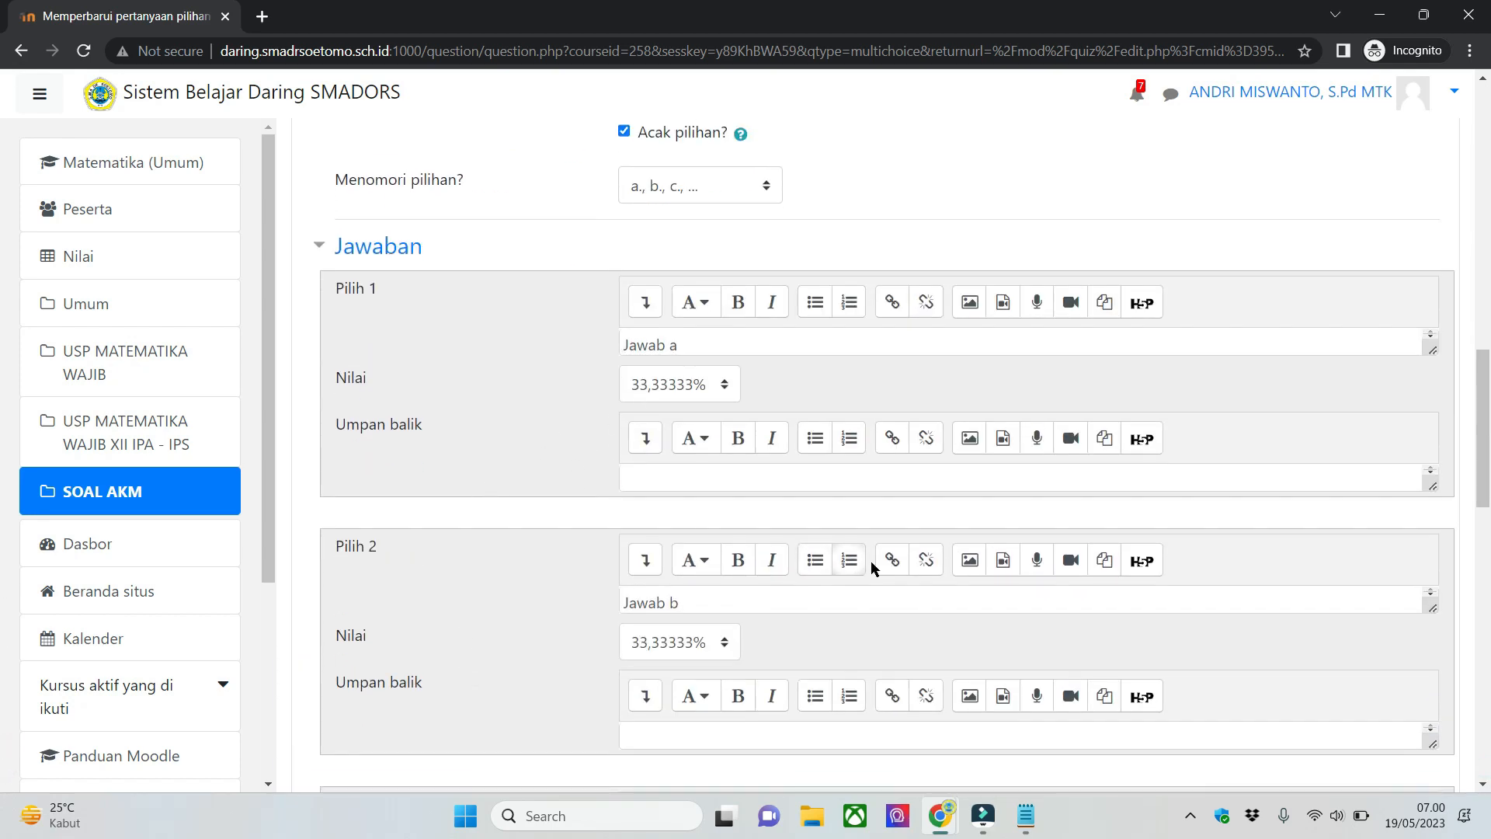
scroll(637, 334, "down", 6)
scroll(651, 339, "up", 4)
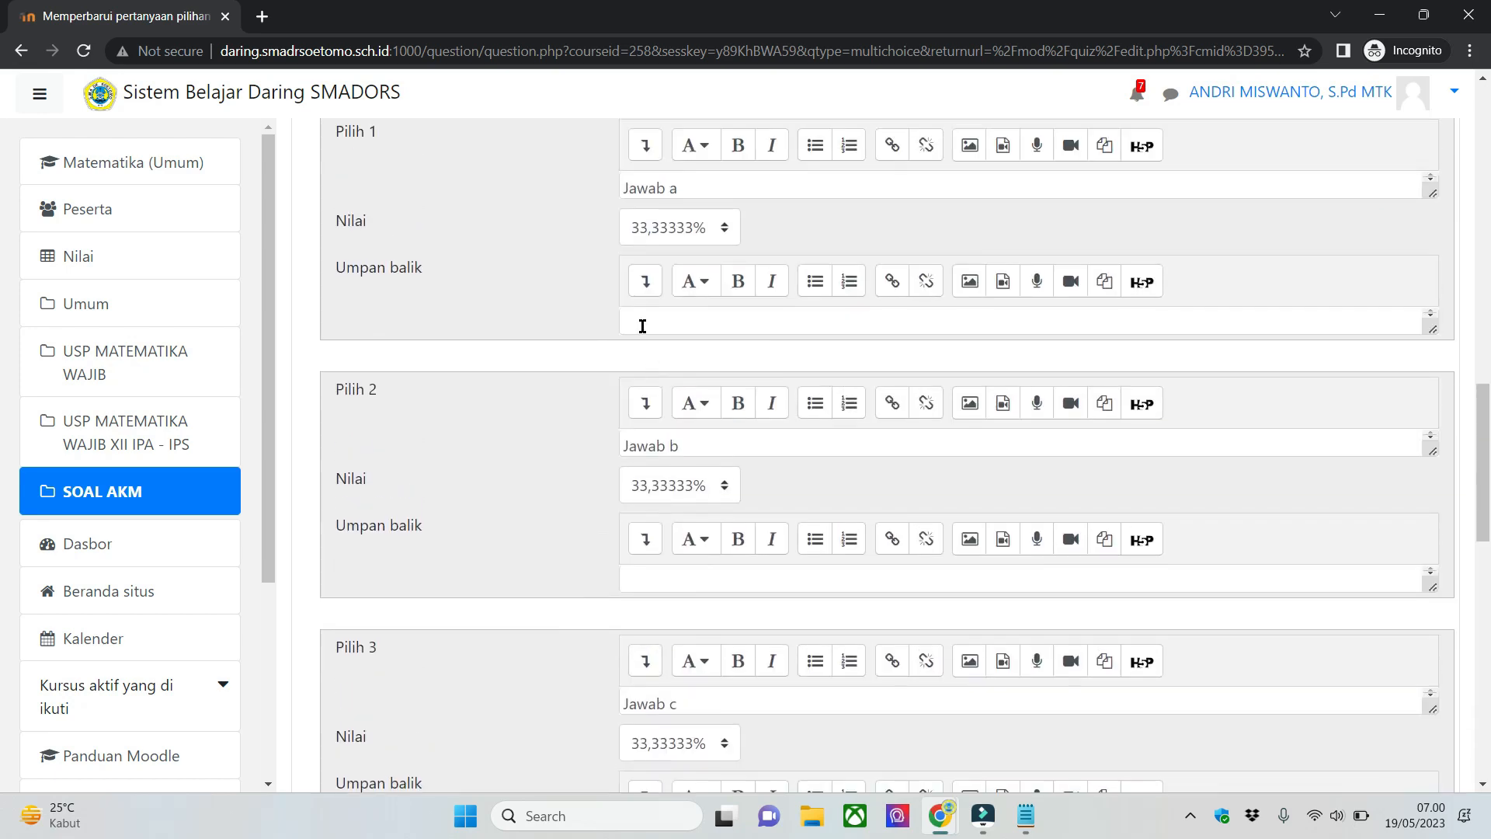
scroll(648, 330, "down", 3)
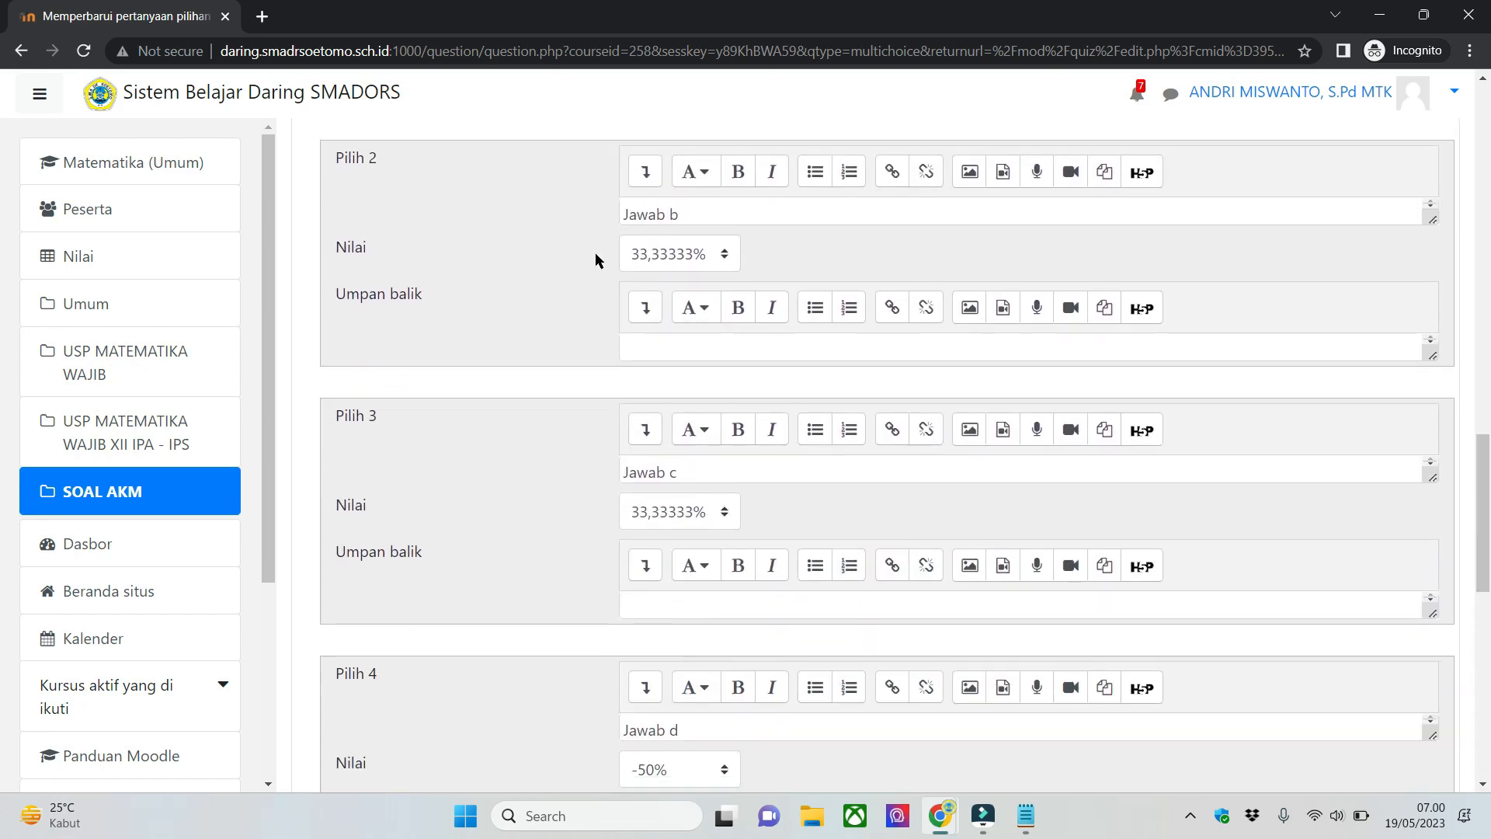
scroll(595, 253, "up", 1)
scroll(524, 341, "down", 1)
scroll(706, 478, "down", 1)
scroll(693, 592, "down", 2)
scroll(512, 551, "down", 2)
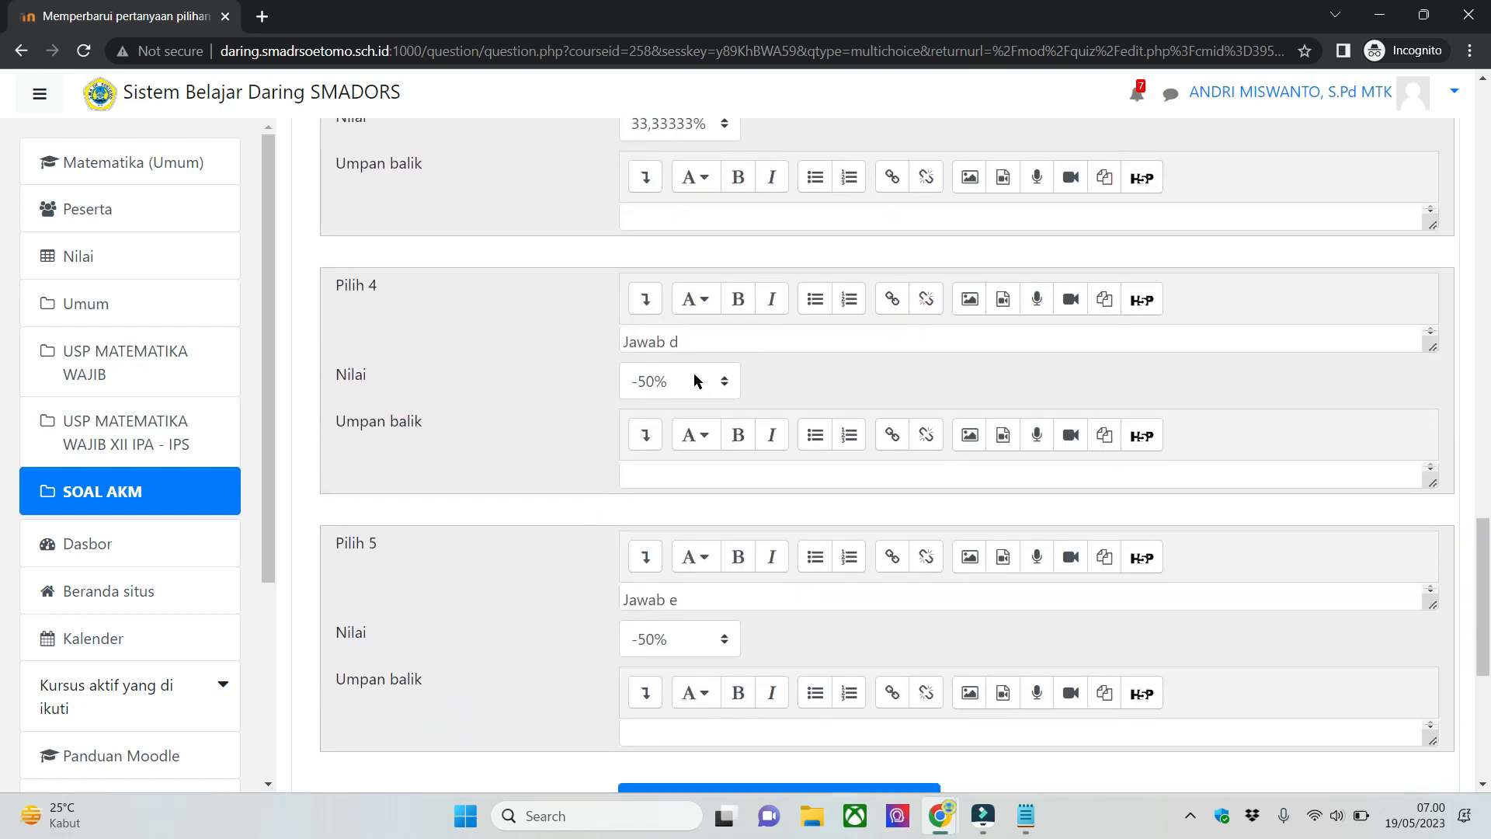
scroll(593, 486, "down", 1)
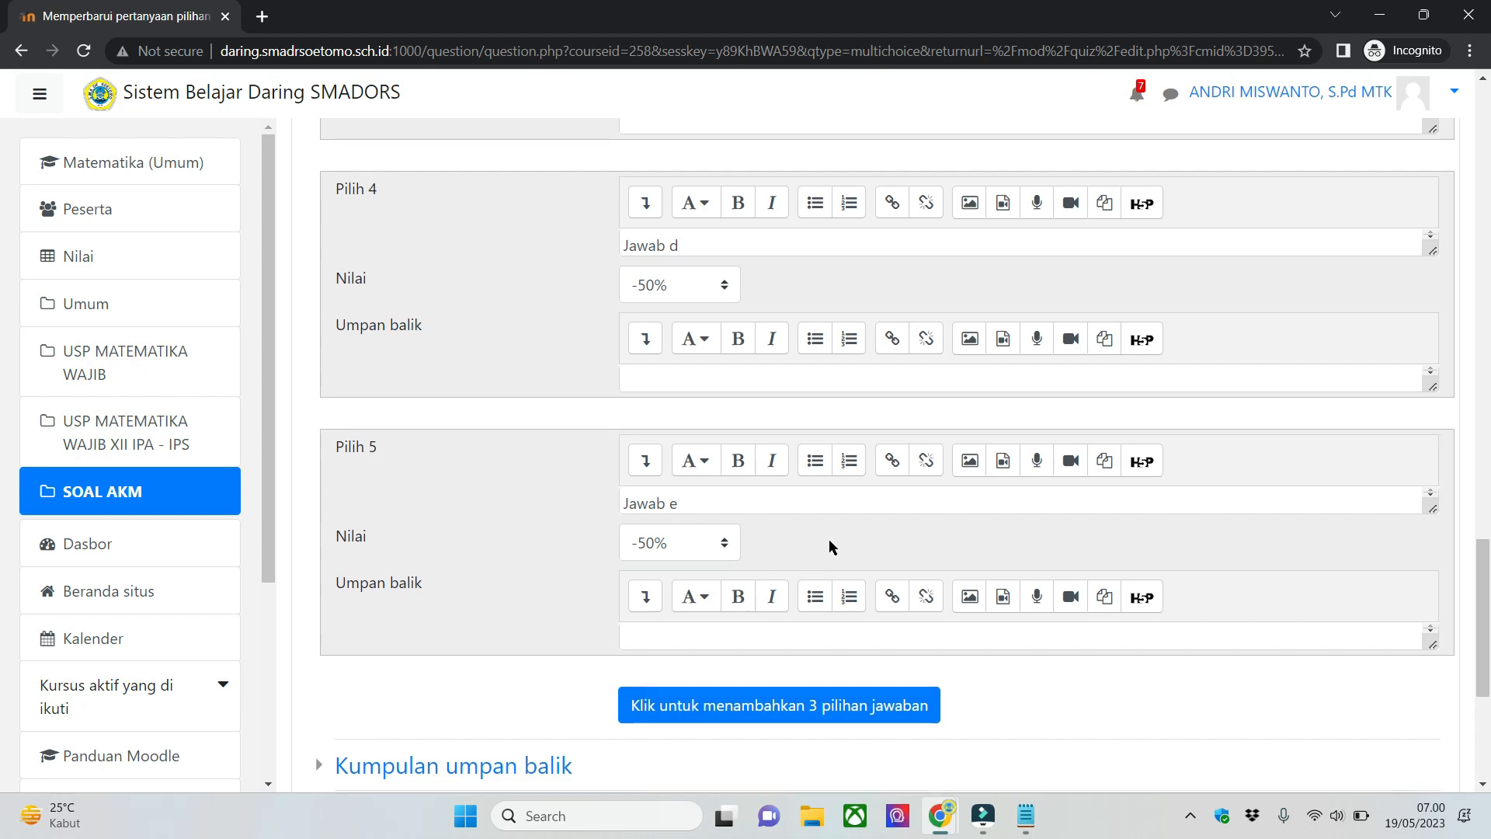
- Compare the Nilai of Jawab c with the negative Nilai of the wrong choices Jawab d and Jawab e
scroll(828, 547, "up", 1)
scroll(828, 553, "up", 2)
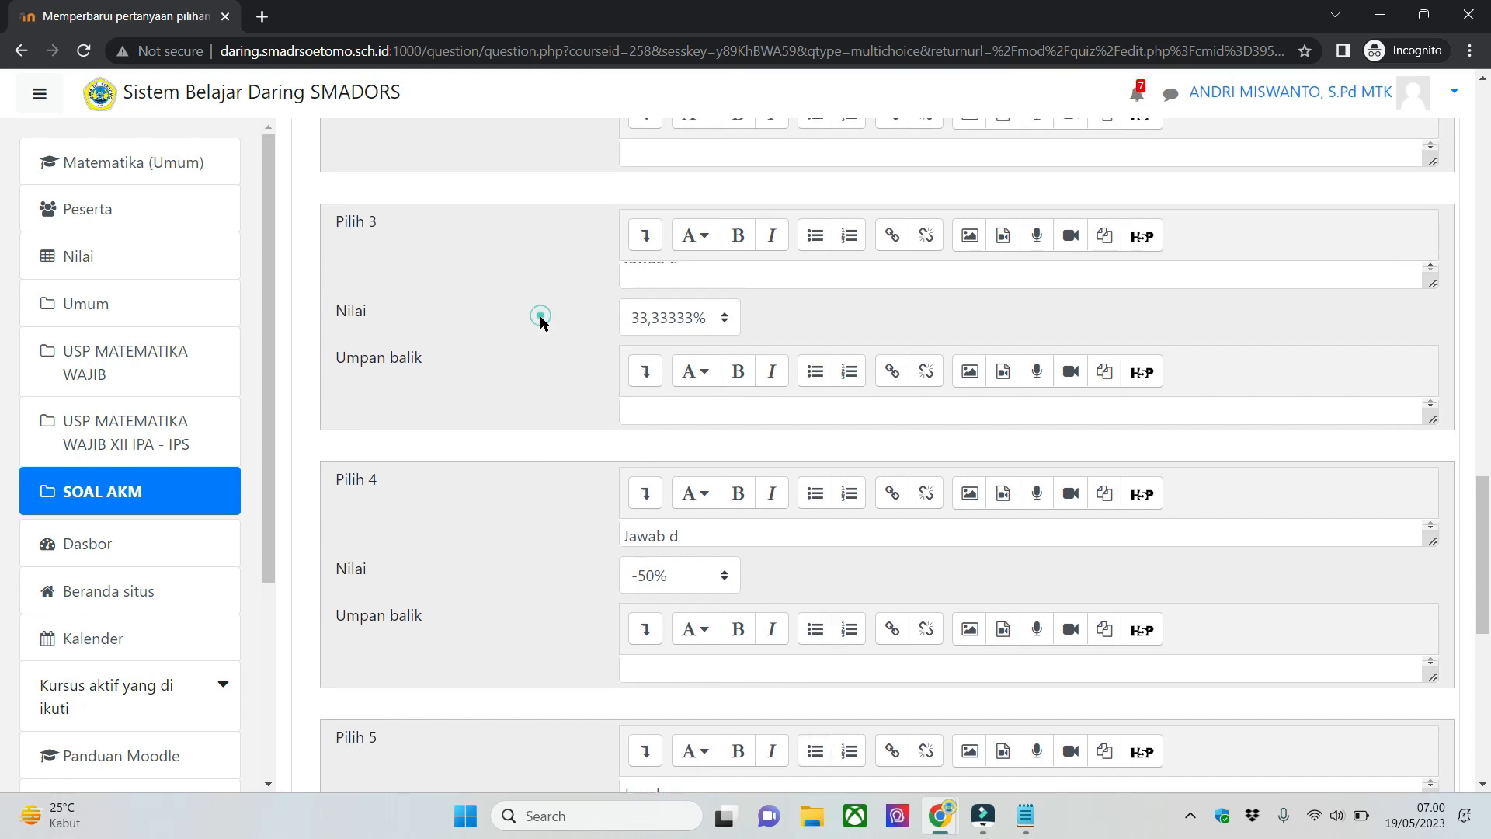
scroll(466, 620, "down", 2)
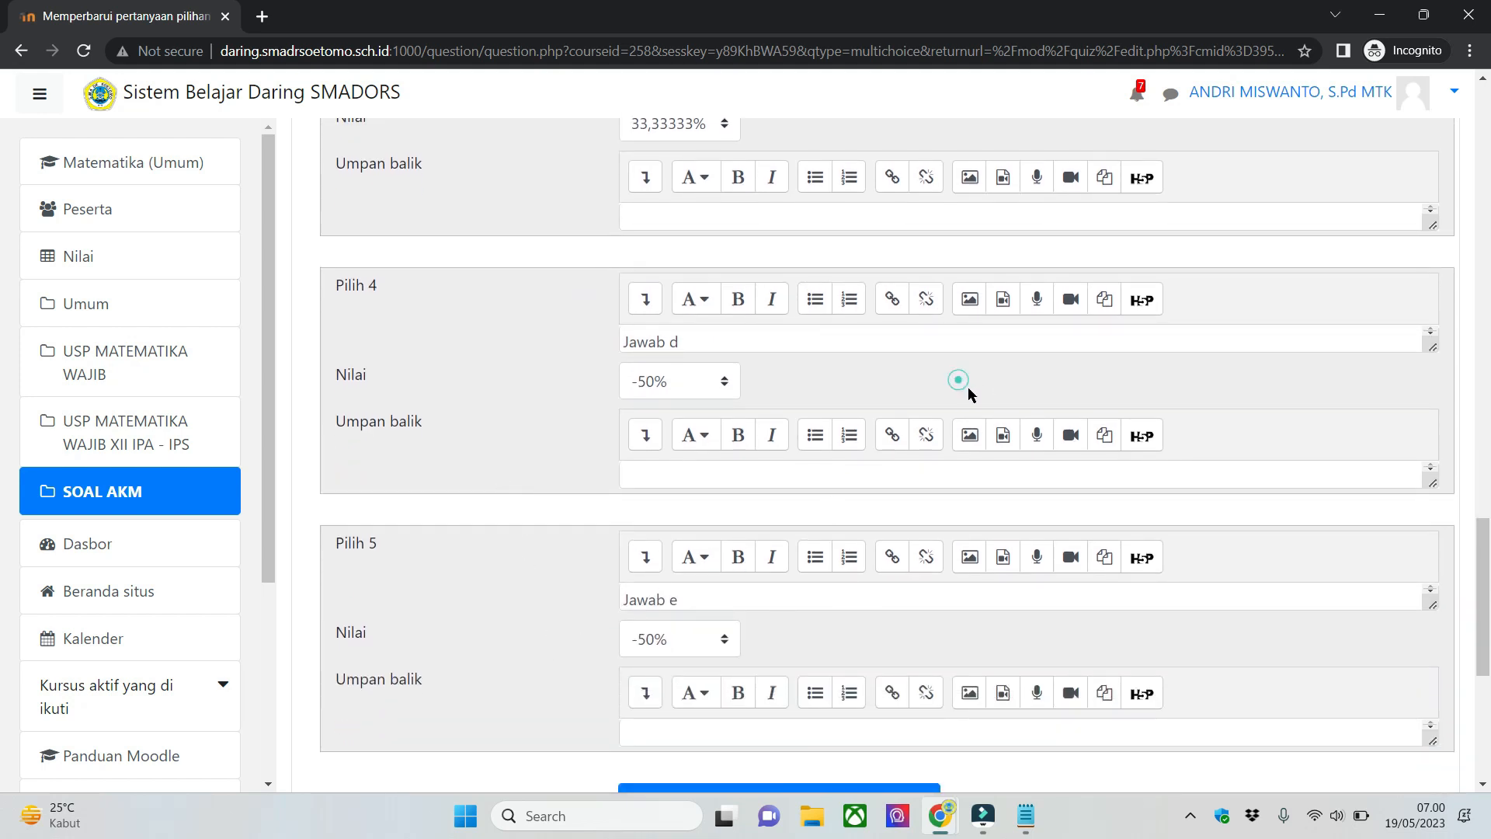
scroll(1486, 579, "up", 1)
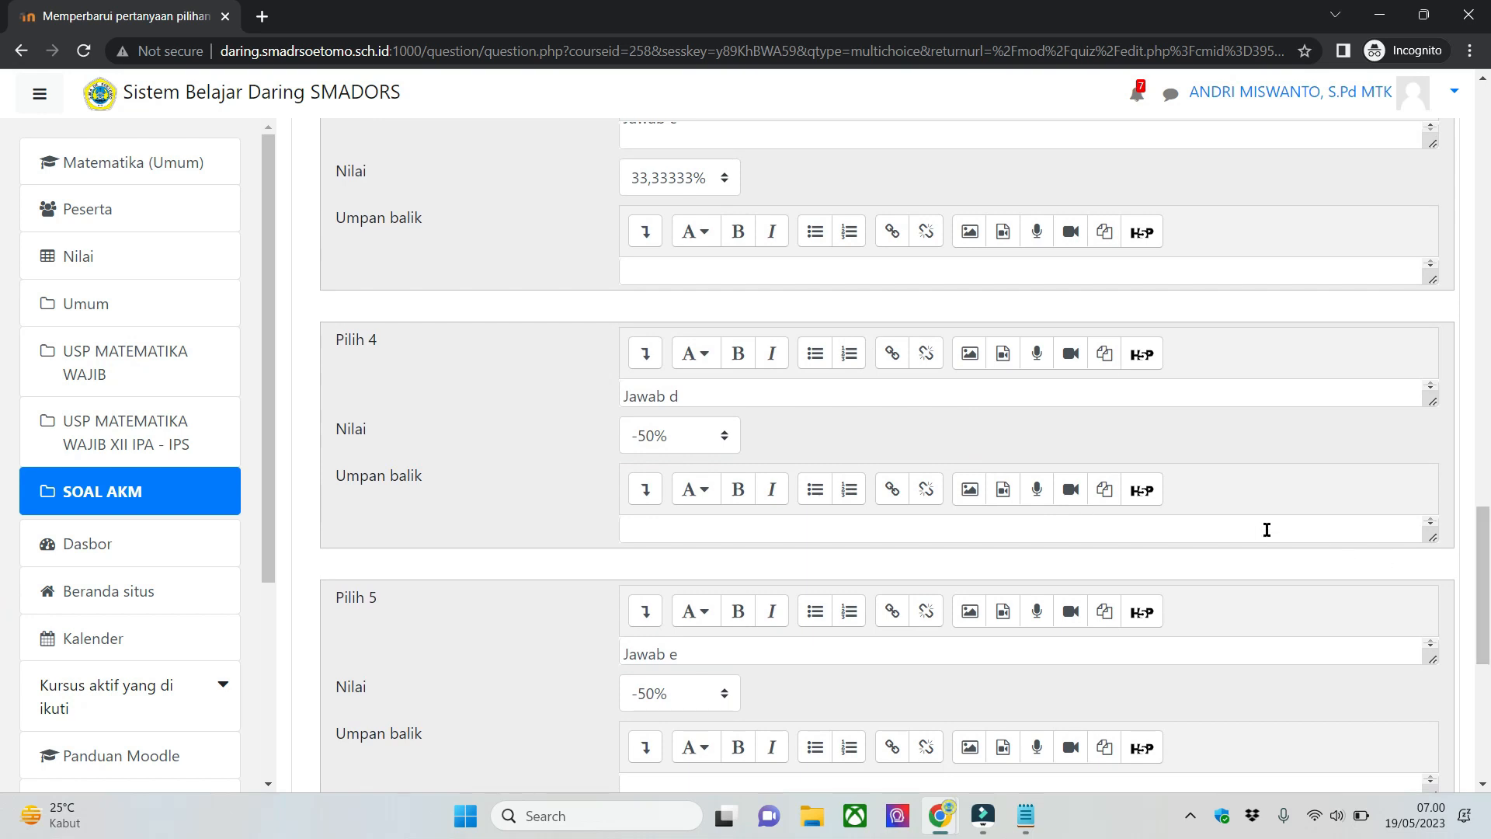
scroll(2, 575, "up", 2)
scroll(1, 573, "down", 3)
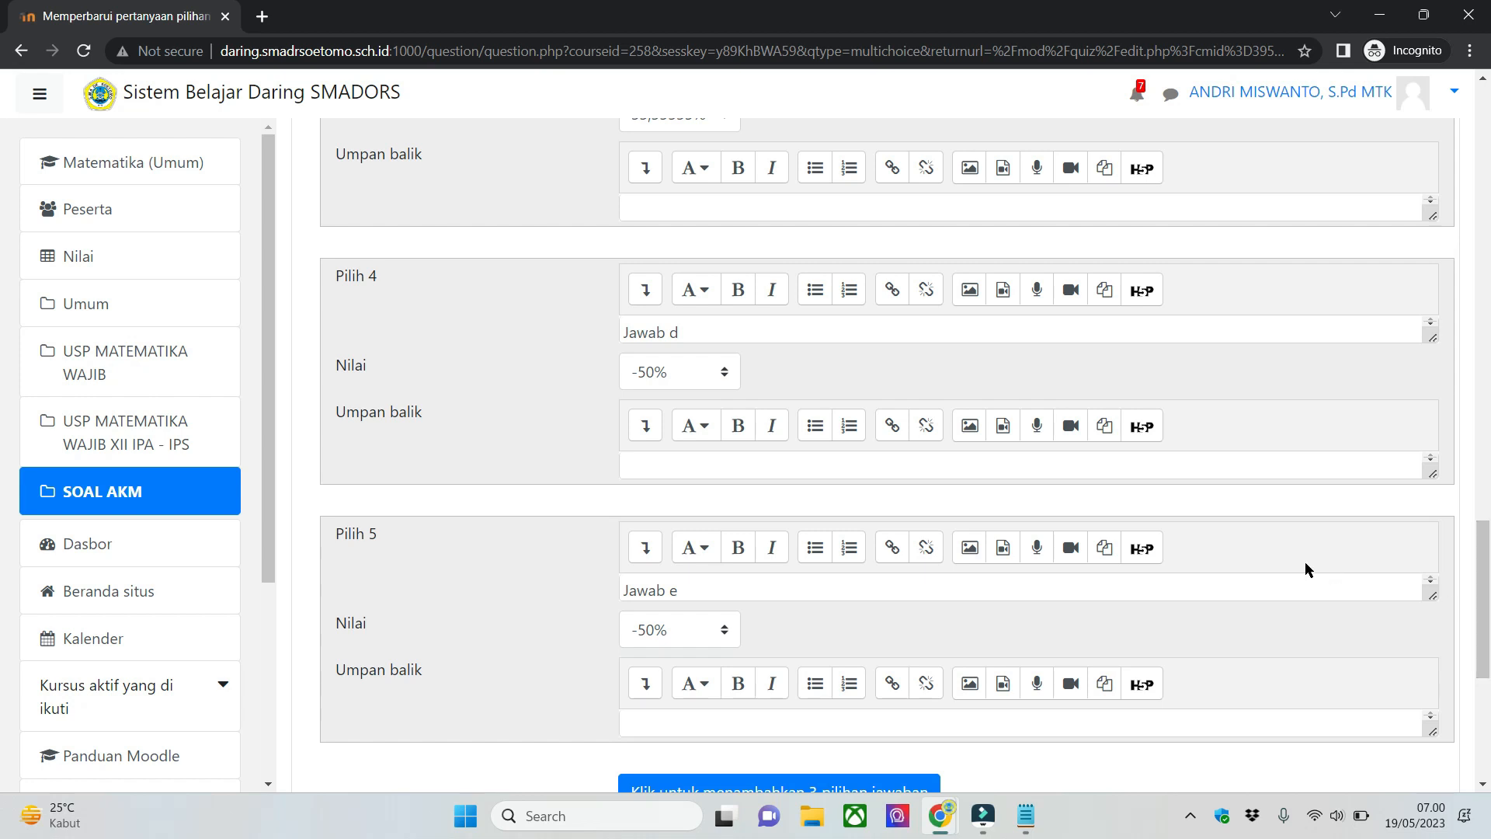
left_click_drag(1490, 617, 1490, 608)
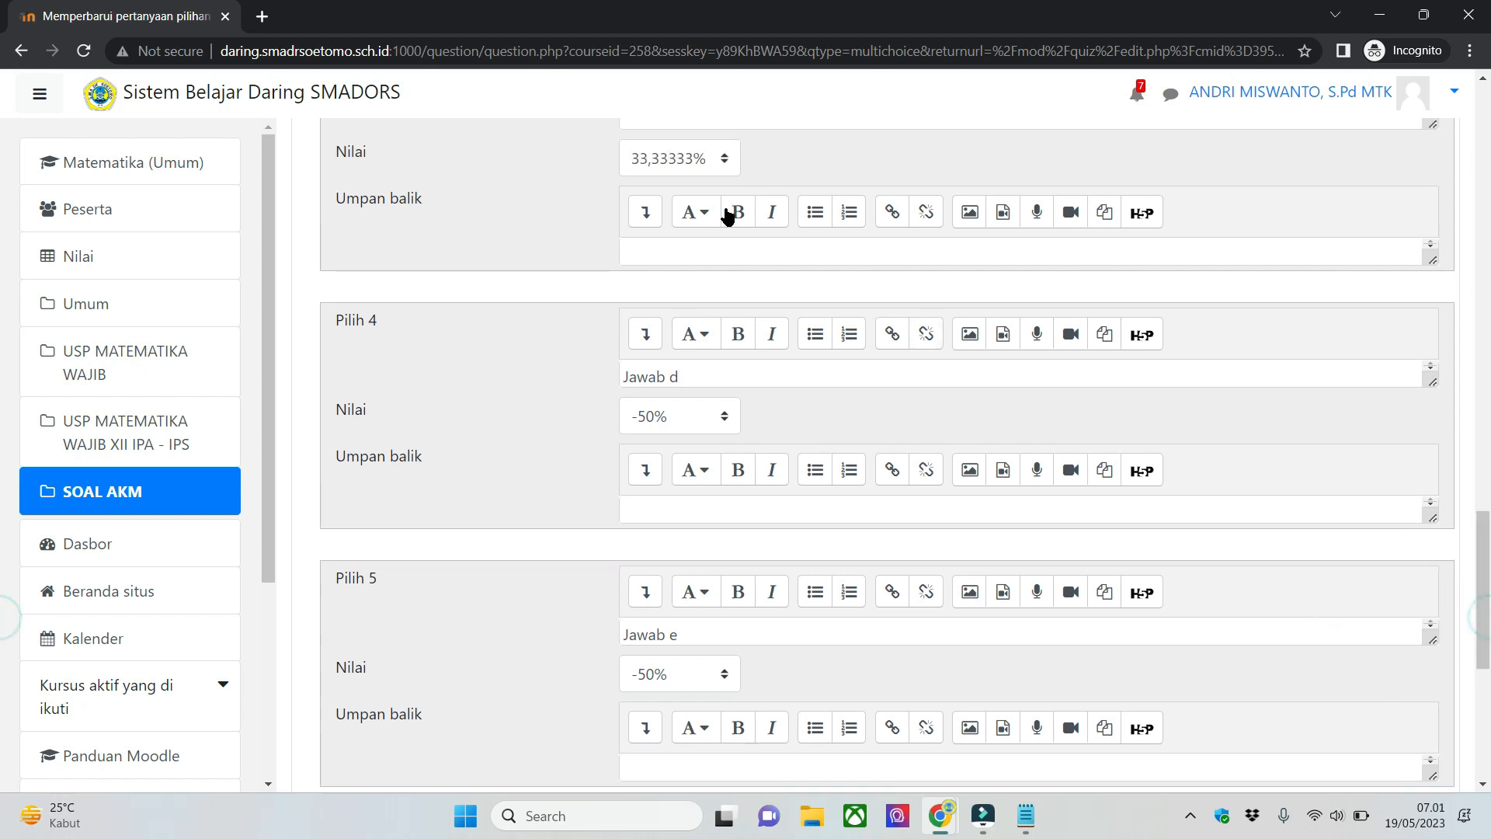
left_click(770, 162)
- Check the whole form of question 02-PGK1 once more and save its changes
scroll(844, 369, "up", 20)
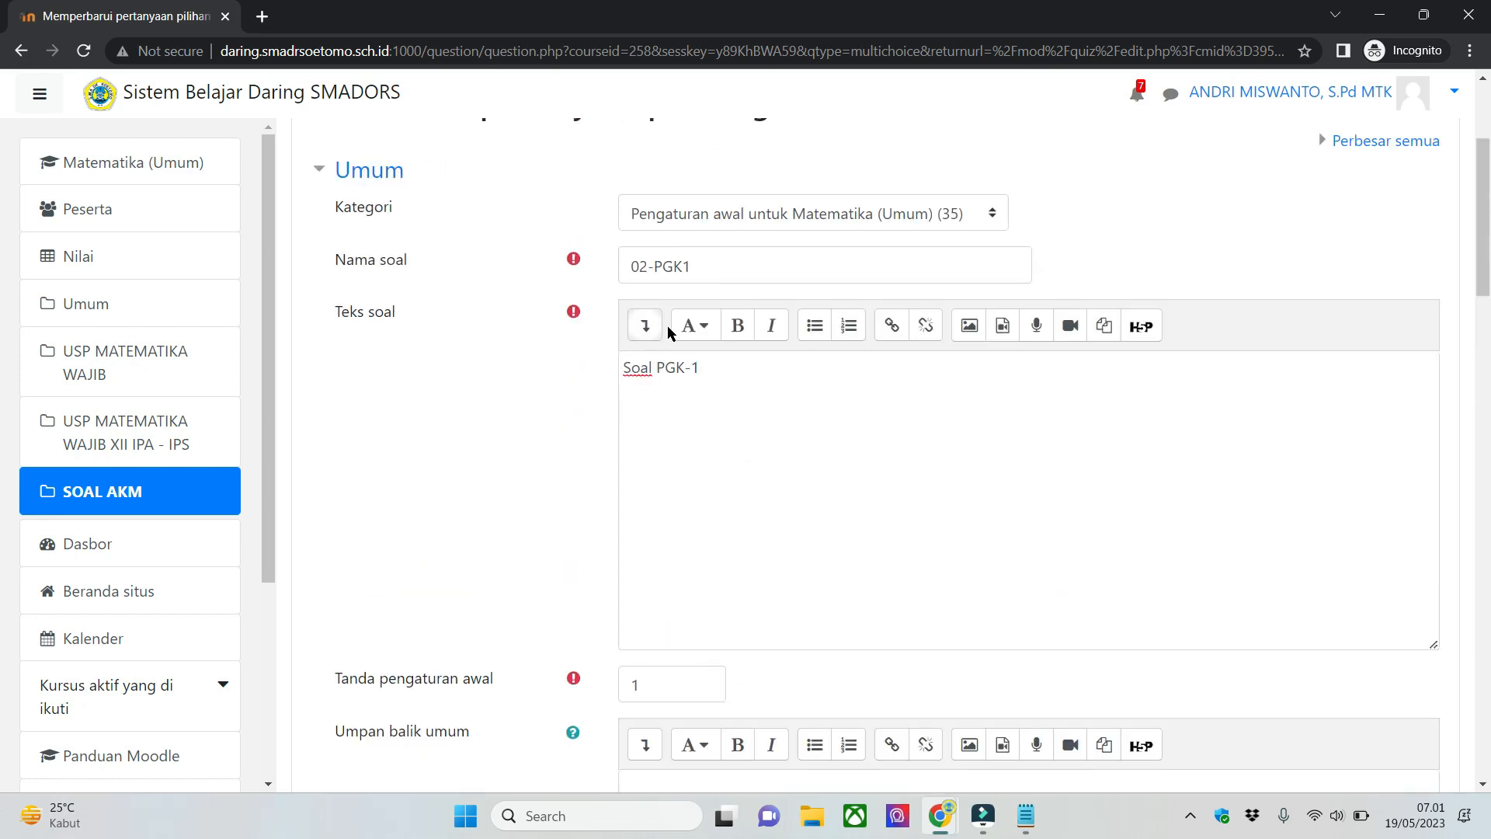
scroll(439, 464, "down", 15)
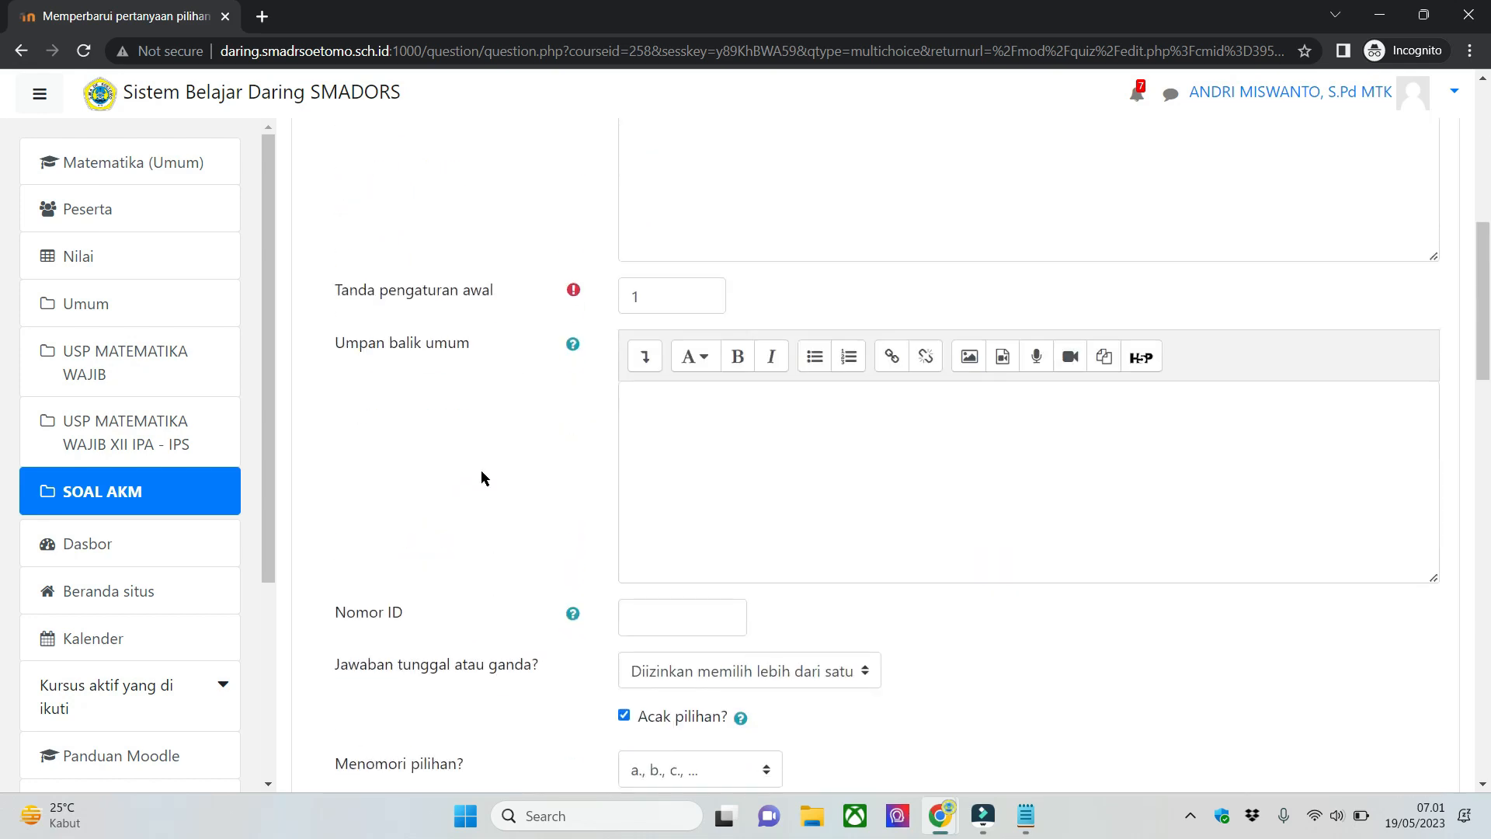
scroll(2, 543, "down", 10)
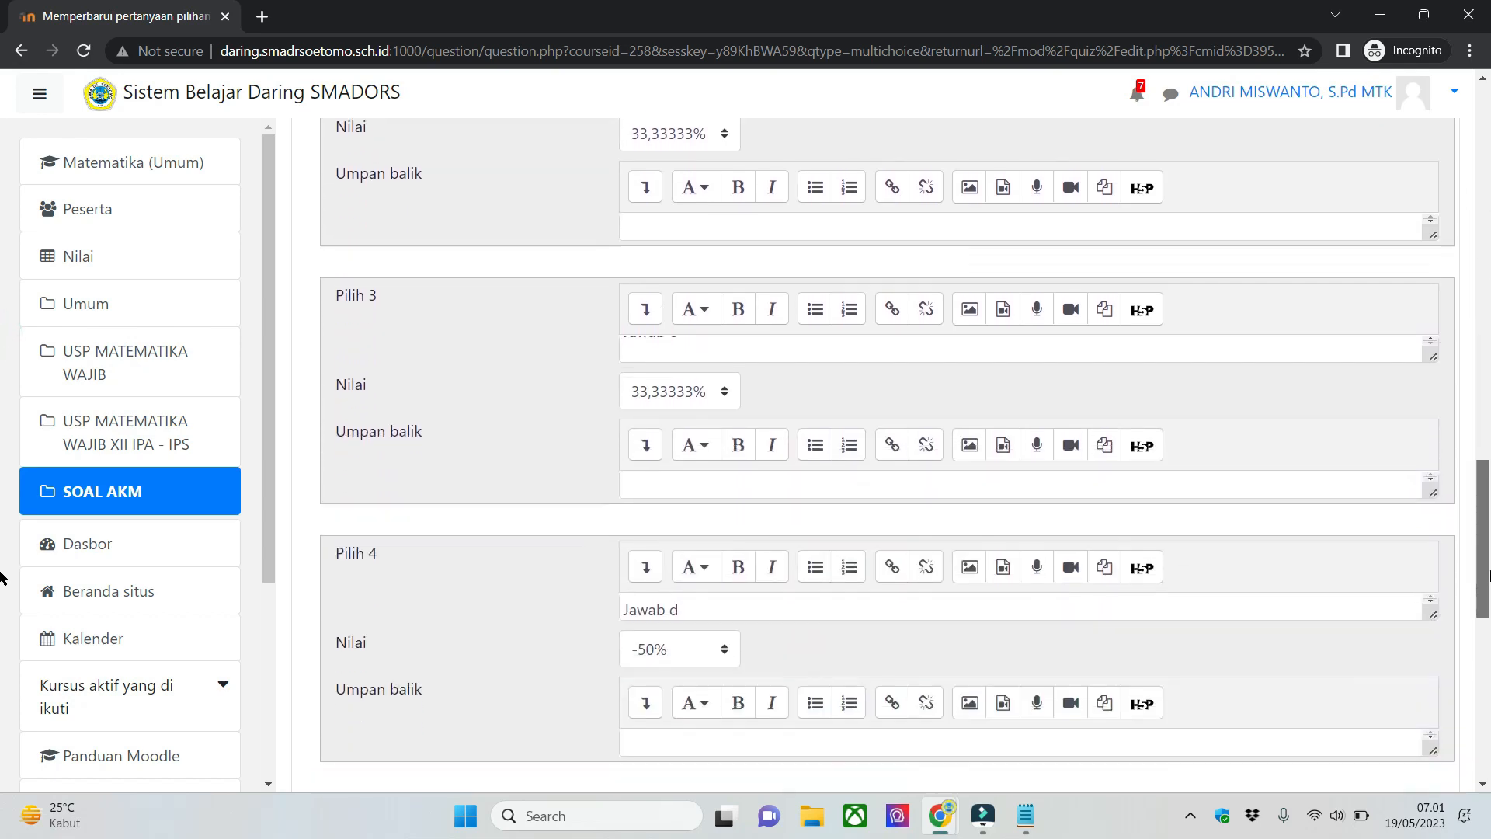
scroll(1484, 715, "down", 3)
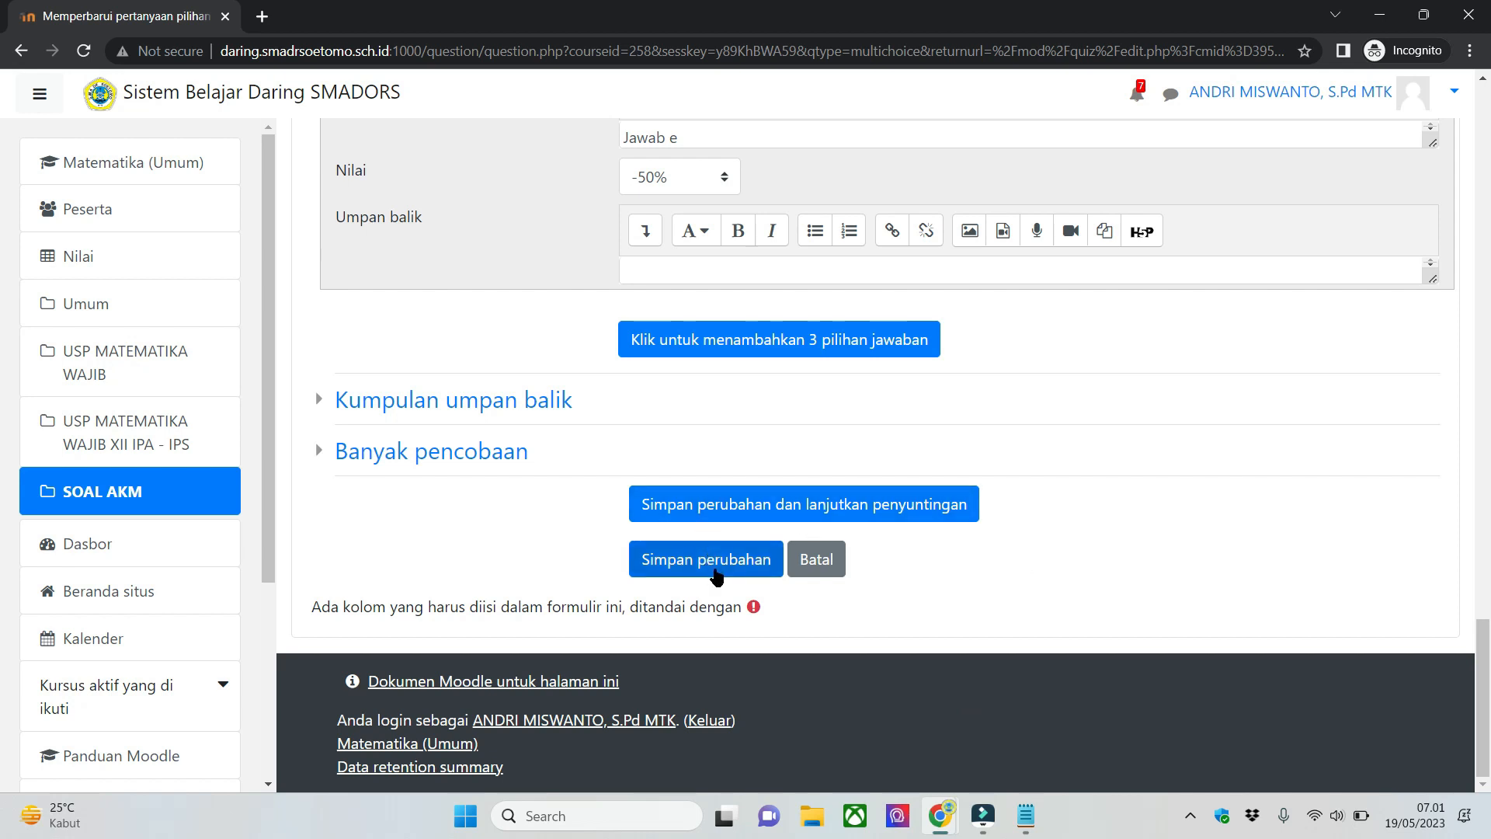
left_click(715, 573)
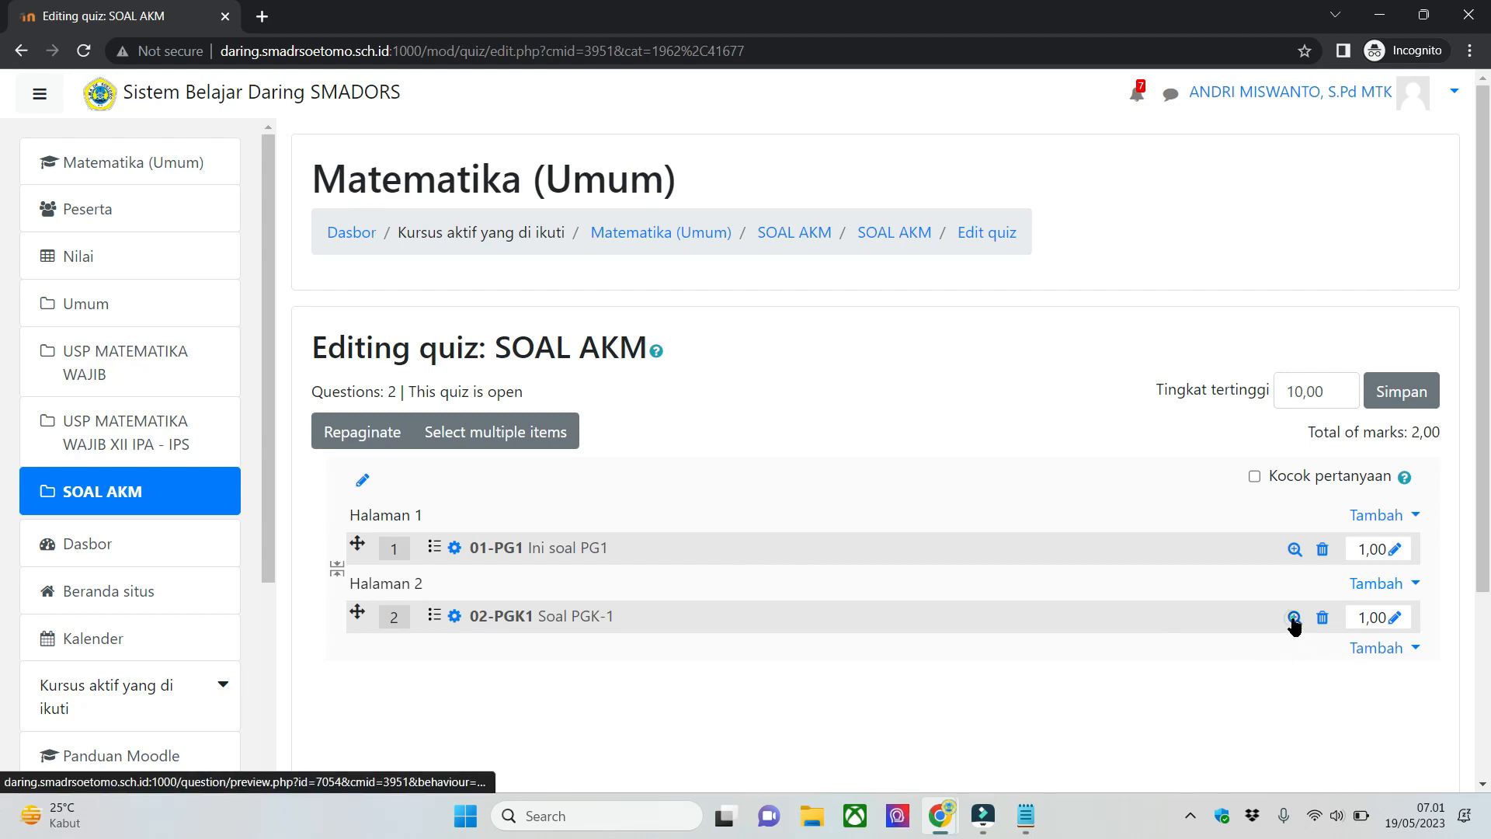
- Preview question 02-PGK1, test selecting all five answer choices, and close the preview
left_click(1295, 617)
left_click(279, 231)
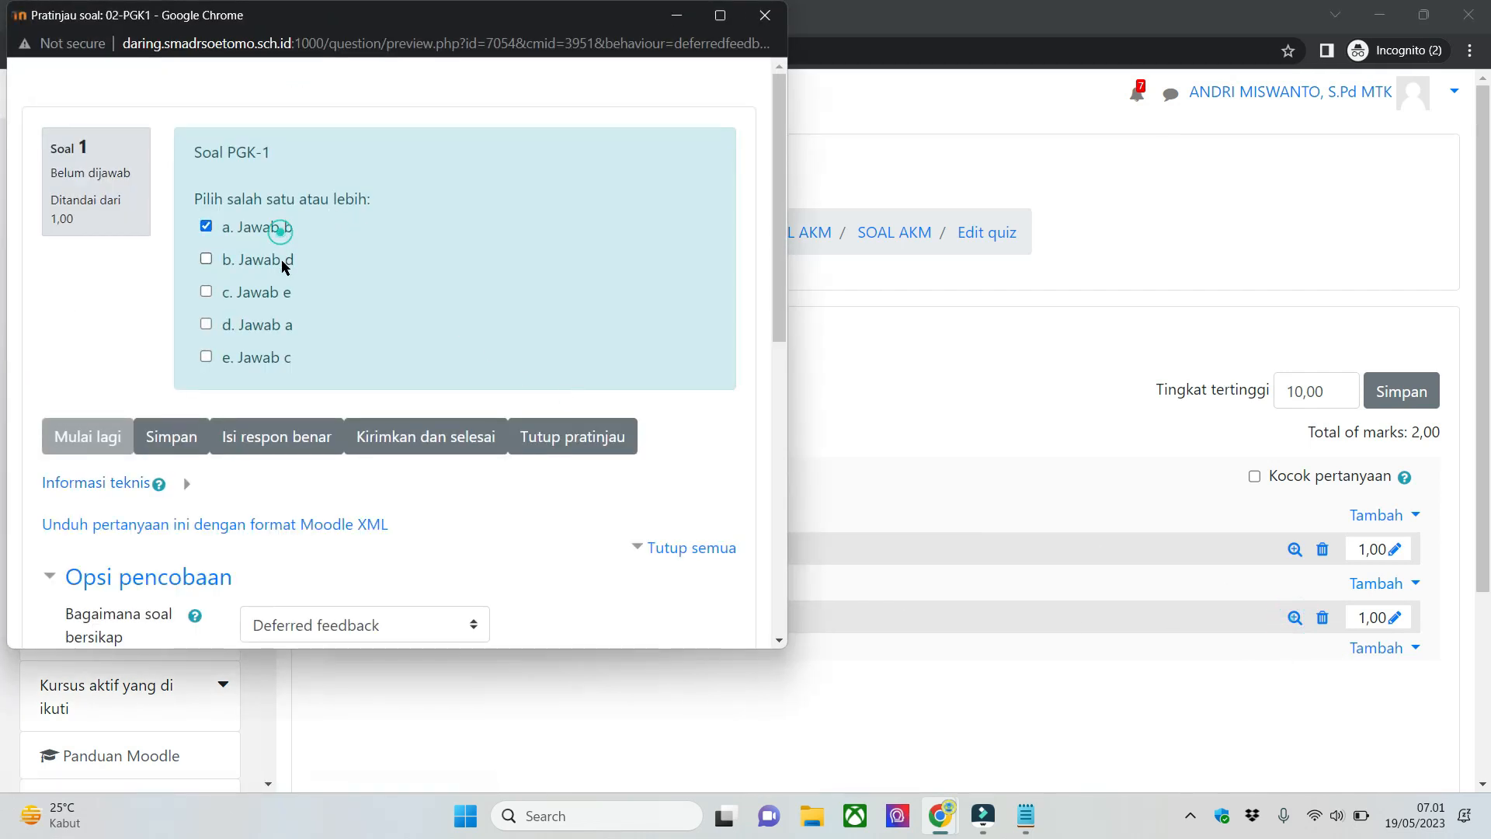
left_click(281, 329)
left_click(278, 296)
left_click(279, 261)
left_click(292, 357)
left_click(765, 15)
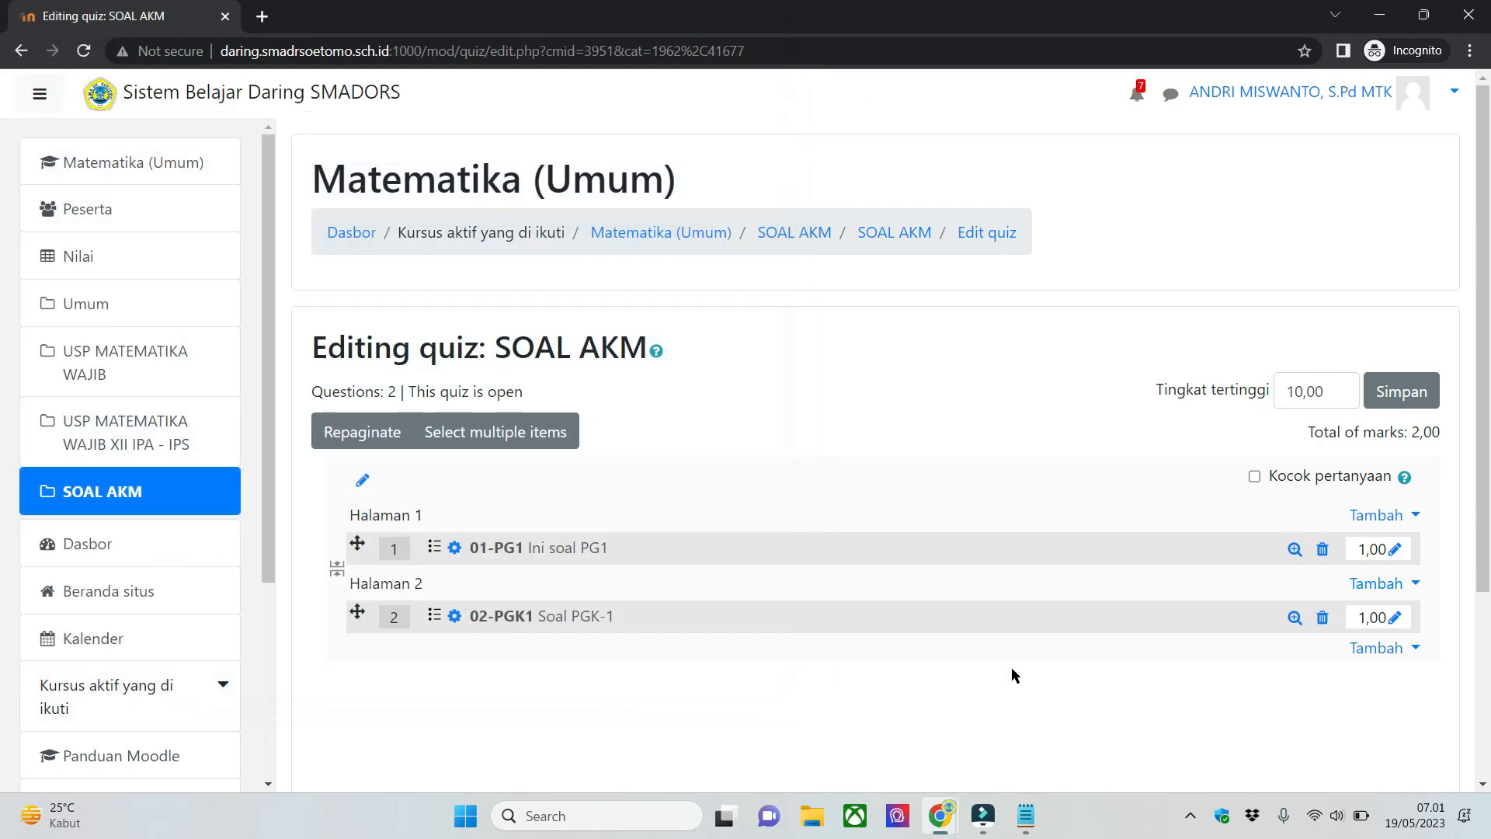
- Switch to Notepad to check the third question type, Pilihan Ganda Benar Salah (PGBS-1), and return to the SOAL AKM quiz page
left_click(1025, 816)
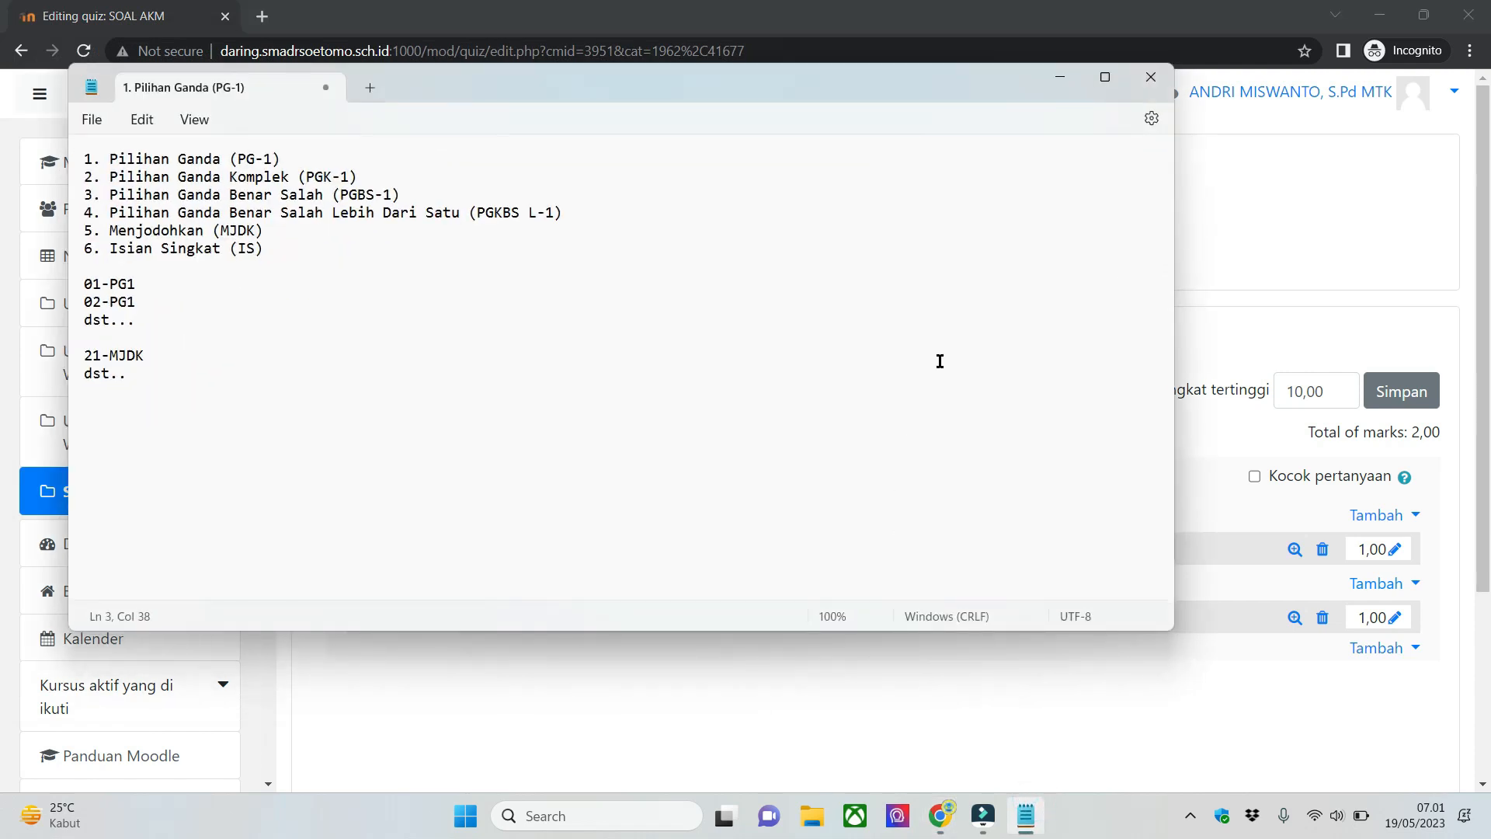
triple_click(77, 198)
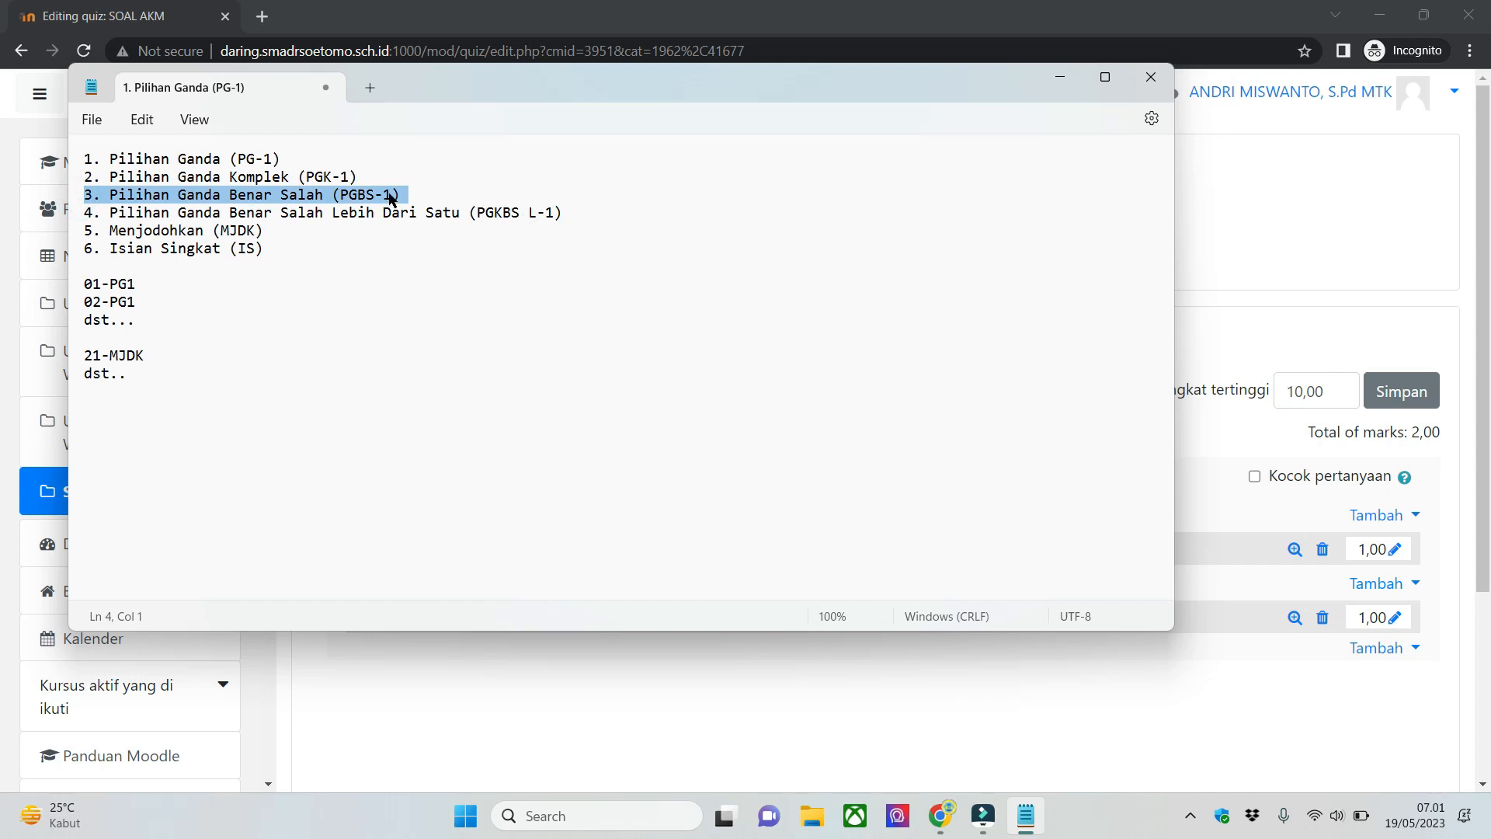
left_click(1061, 80)
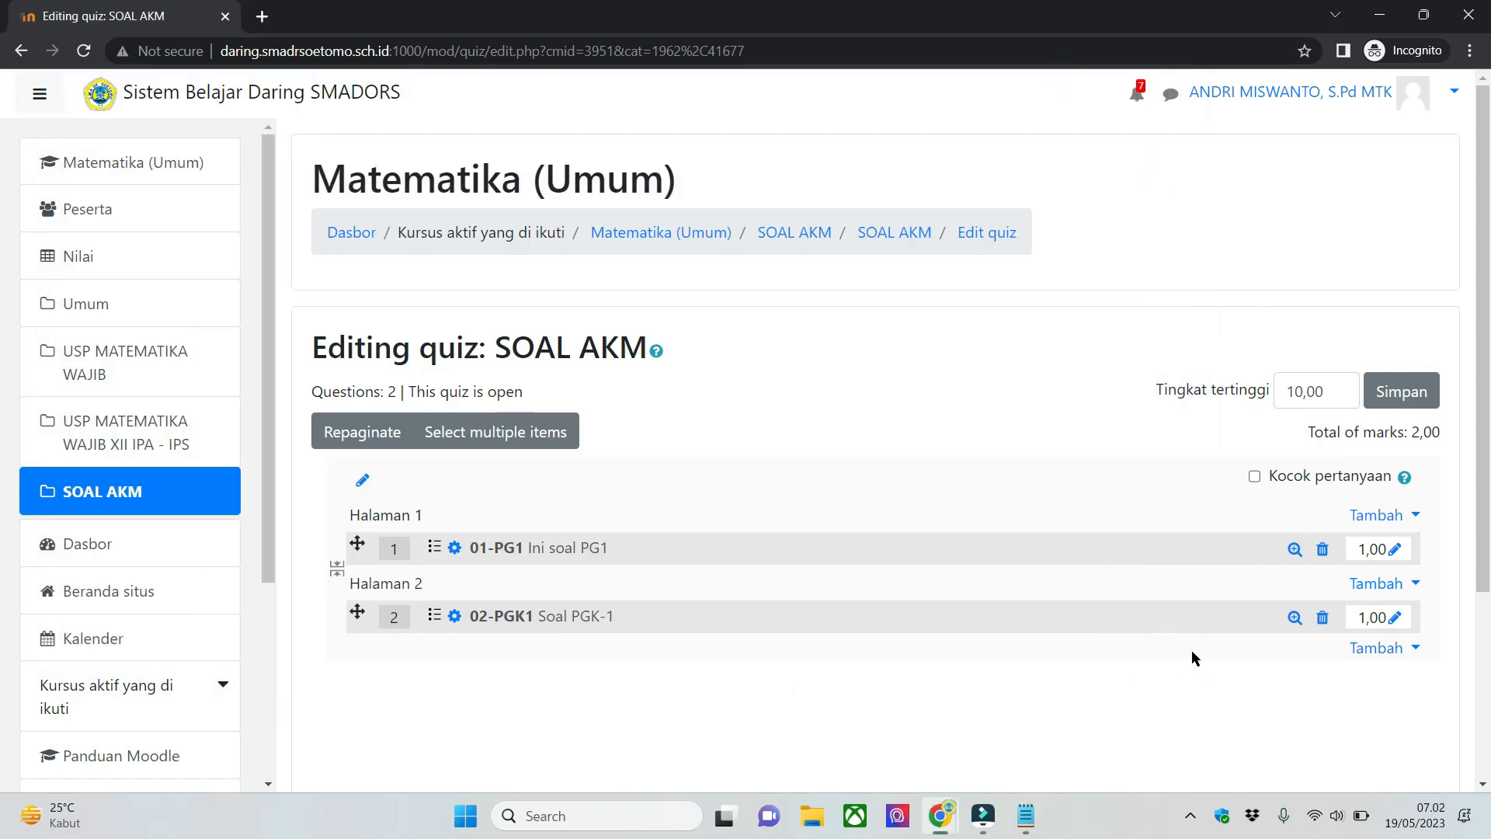
scroll(1168, 621, "down", 2)
scroll(1326, 669, "up", 1)
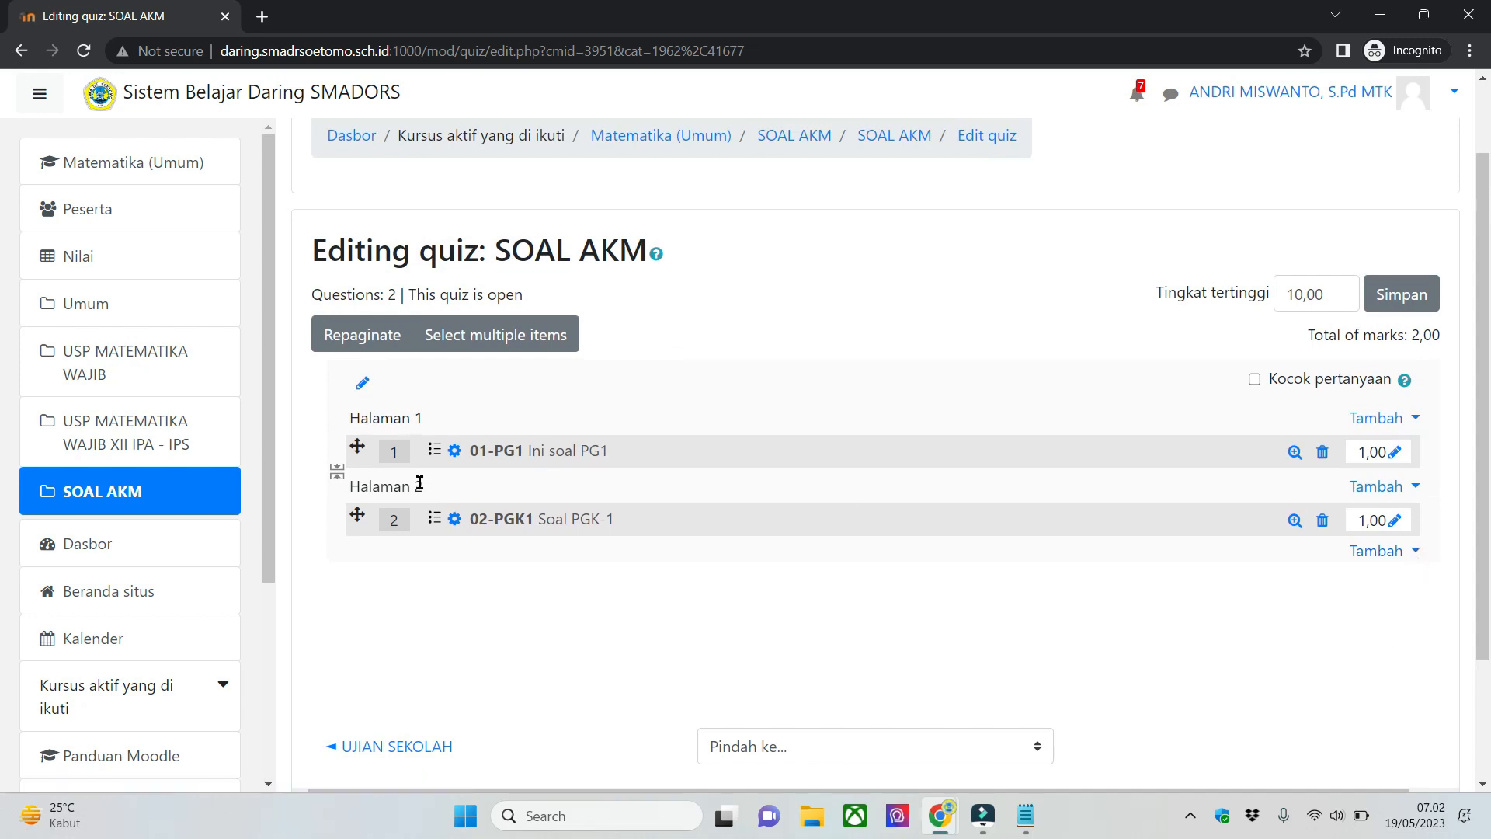
- Add a new Benar/Salah question at the end of the quiz, checking the third question type in Notepad before confirming
left_click(1368, 551)
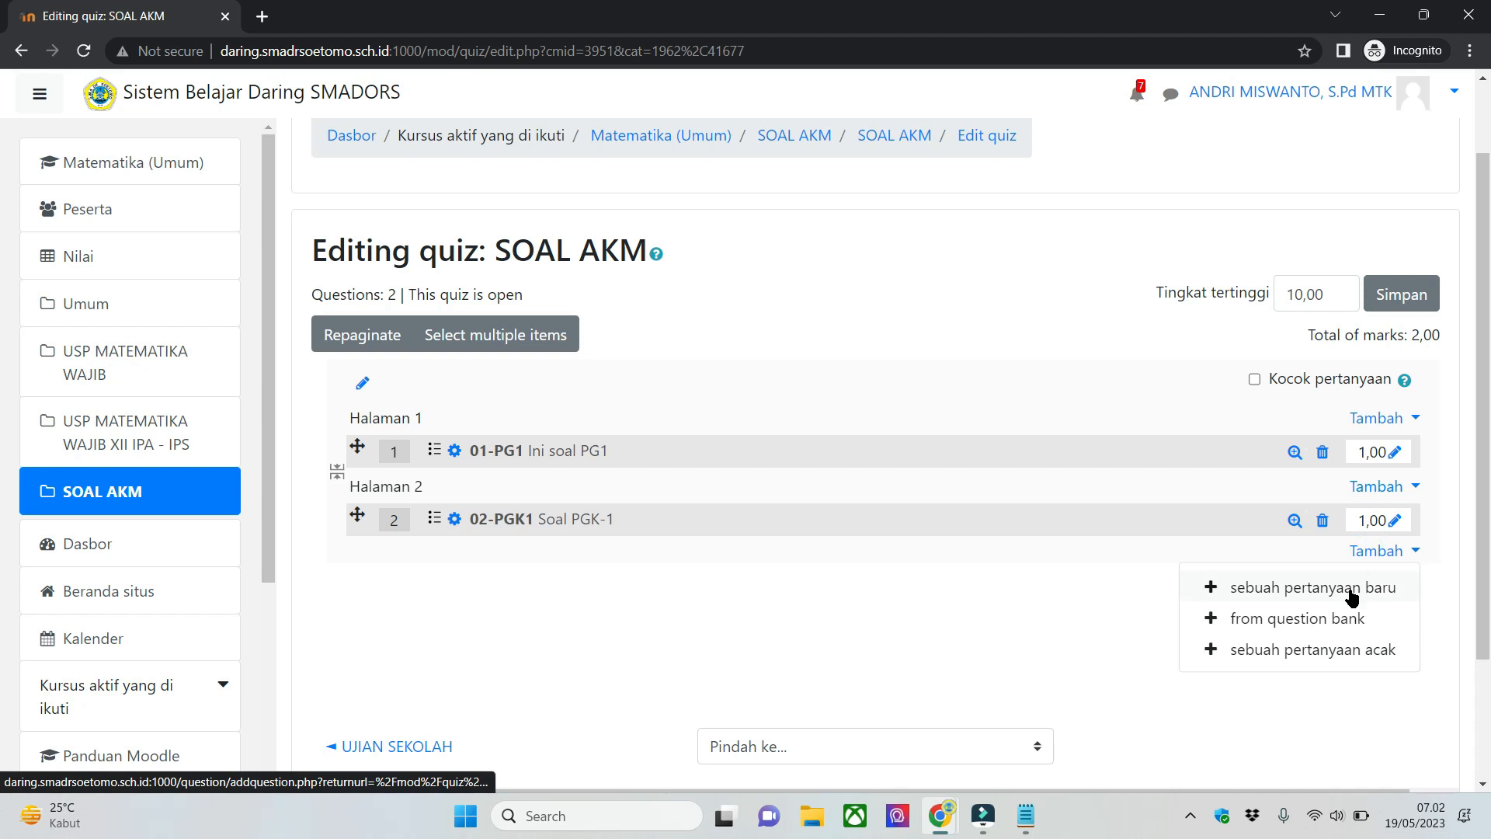
left_click(1352, 589)
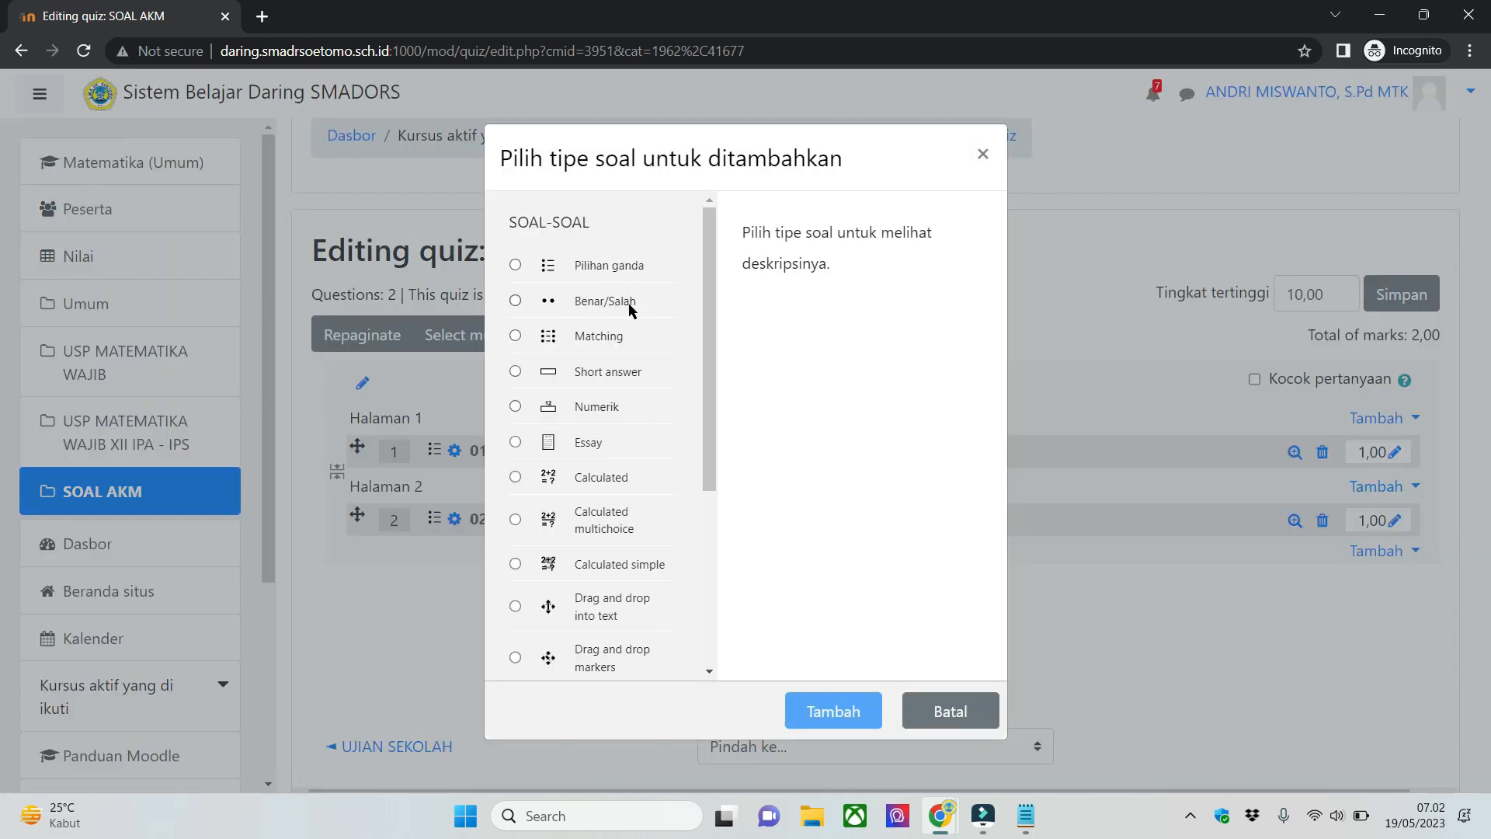
left_click(655, 305)
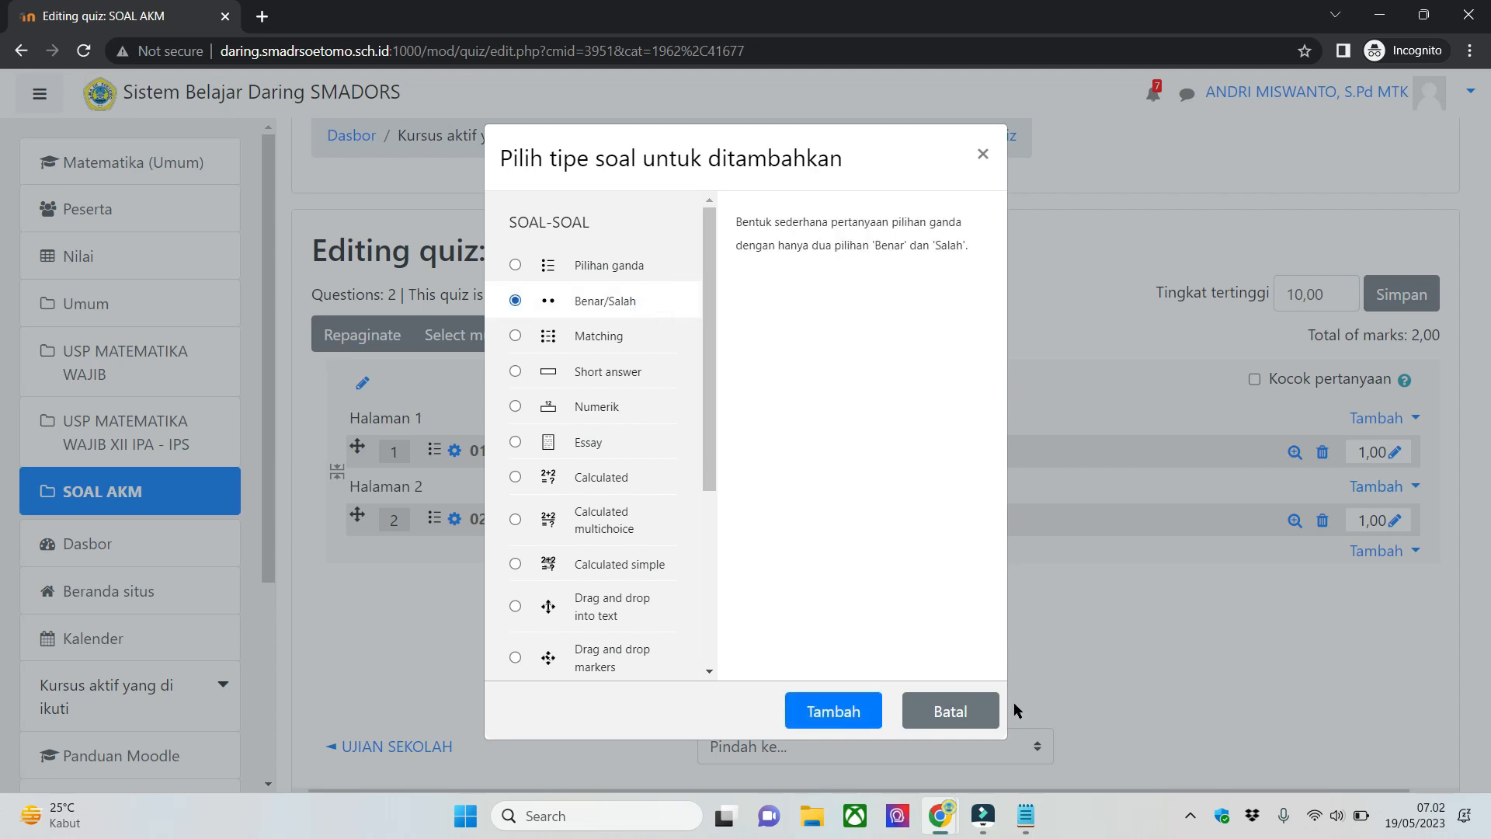
left_click(1025, 815)
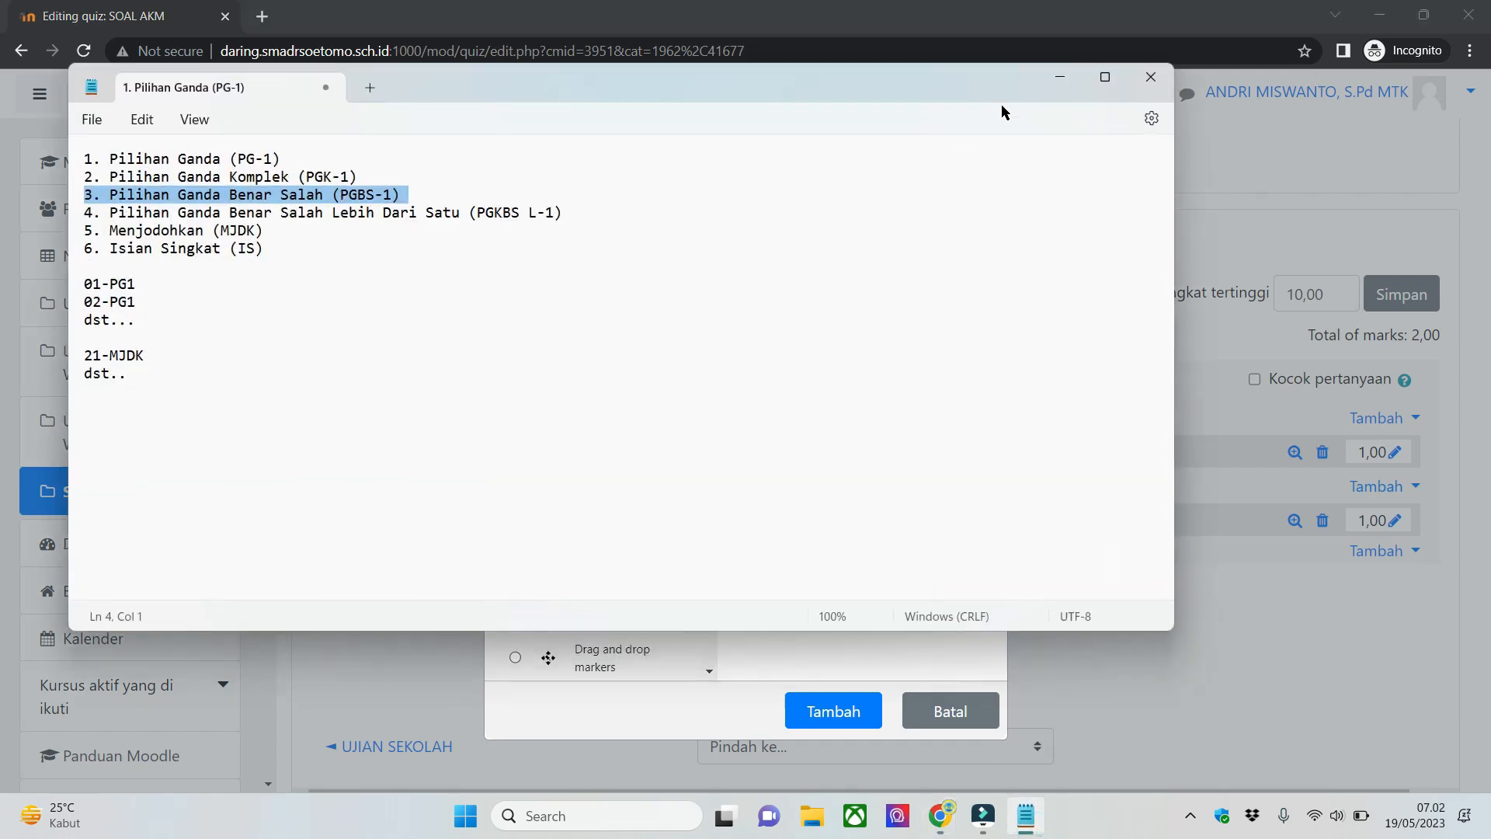
left_click(1061, 77)
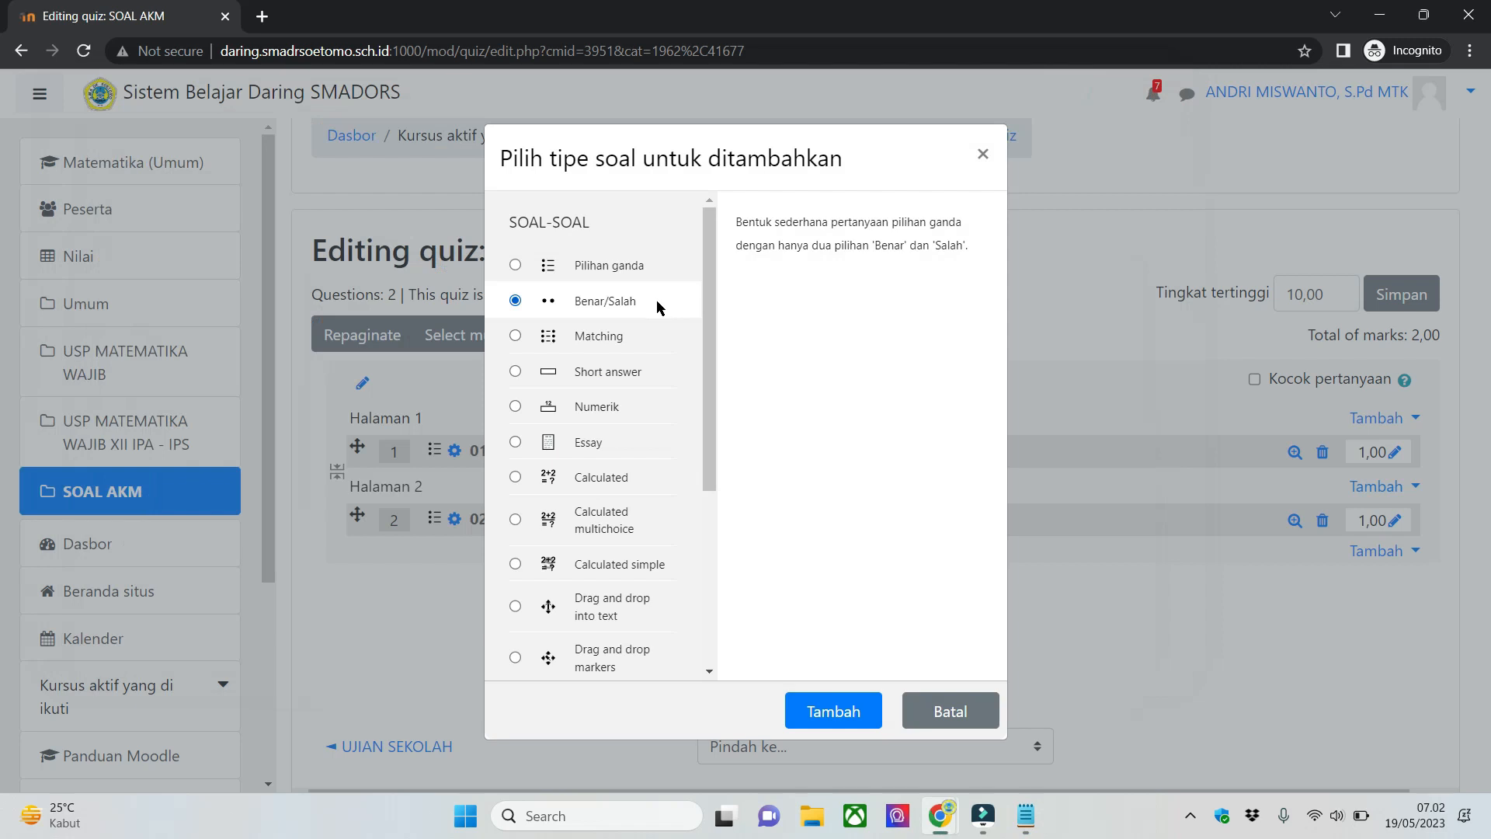
left_click(870, 715)
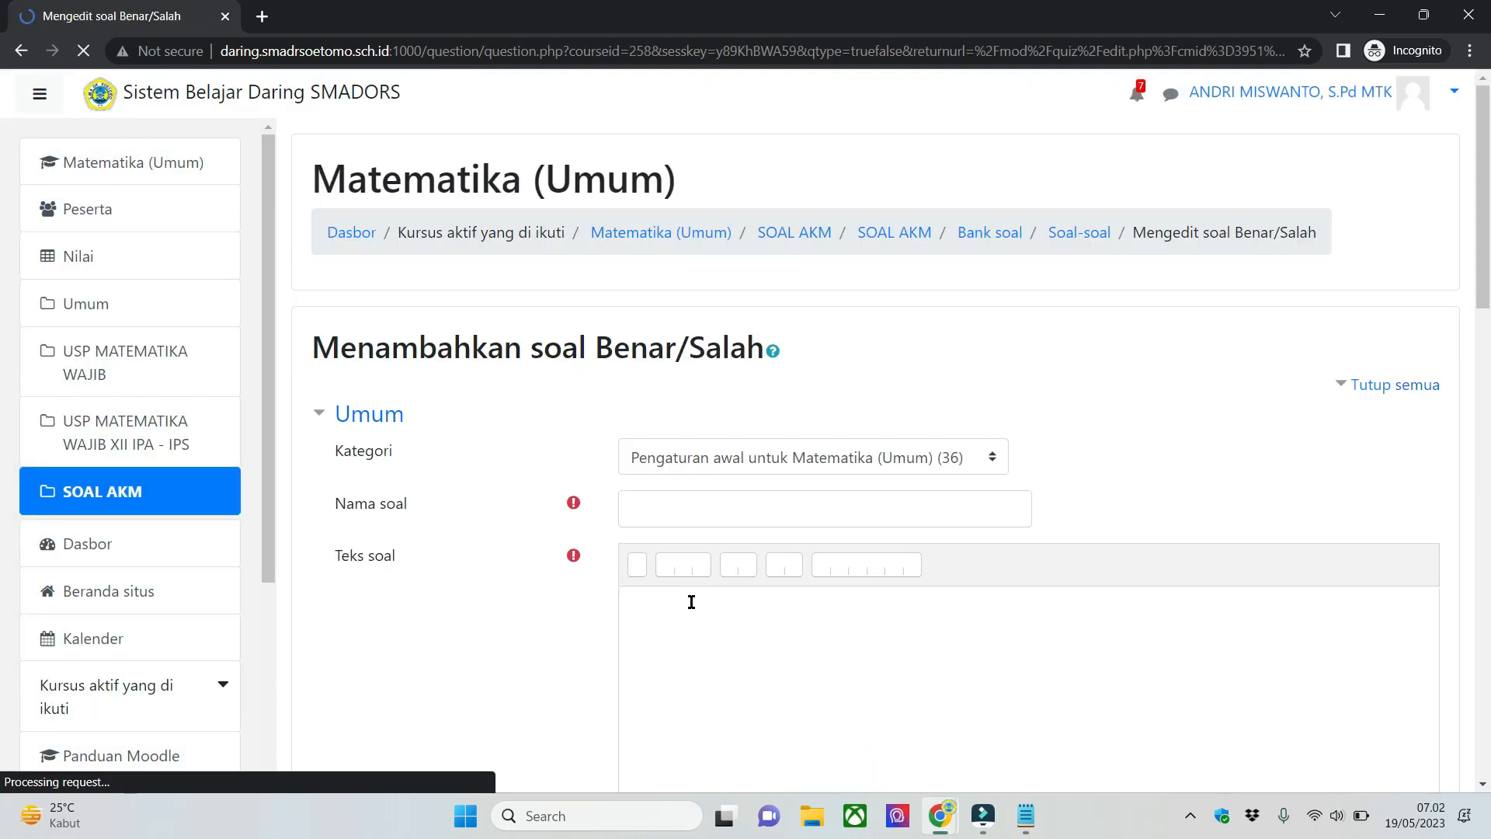
- Name the question 03-PGBS-1 and enter the question text "Apakah ini soal PGBS-1?"
left_click(655, 508)
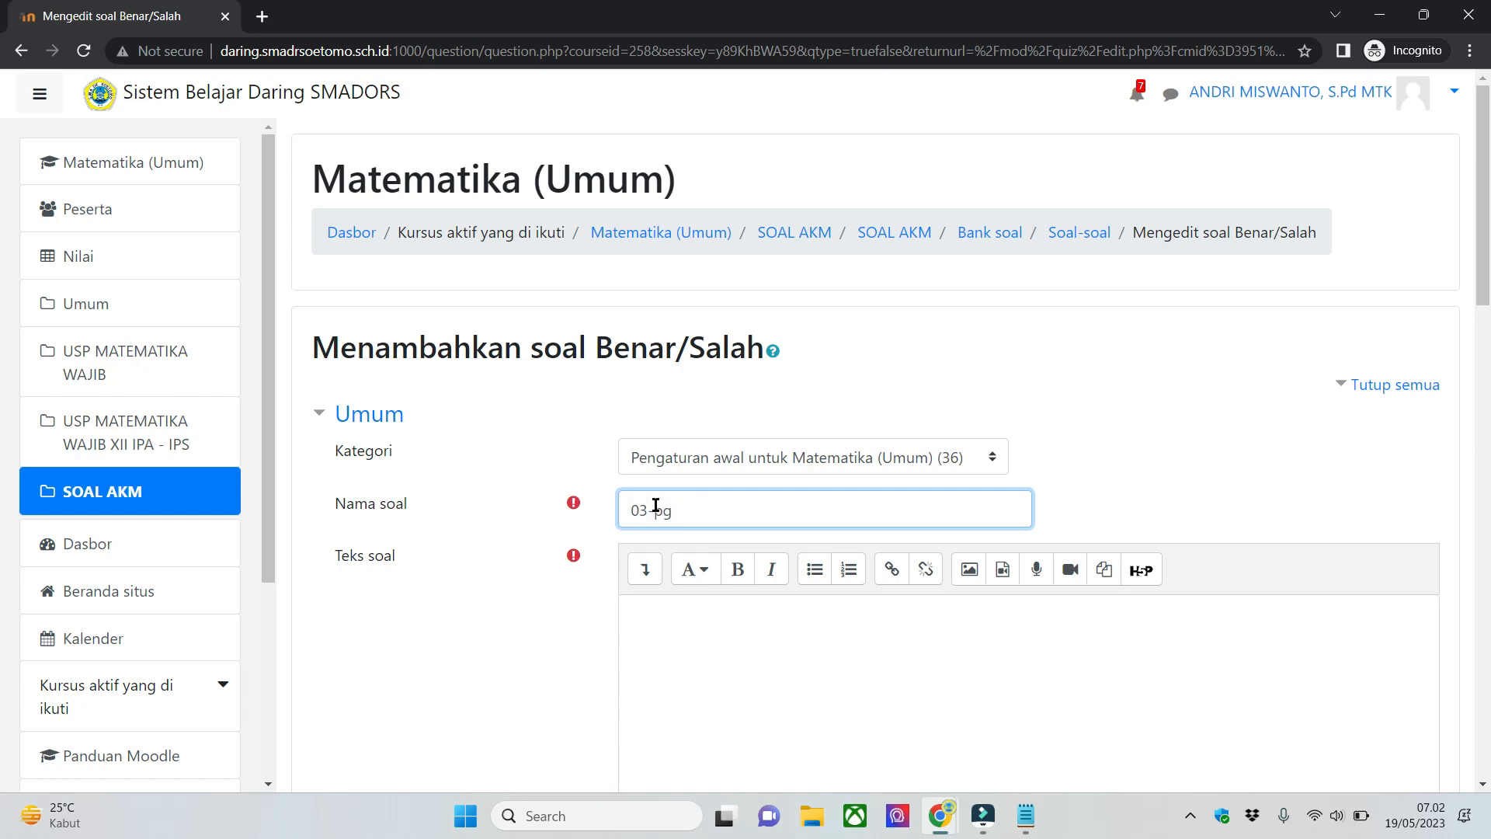
type("03-PGBS-1")
left_click(750, 730)
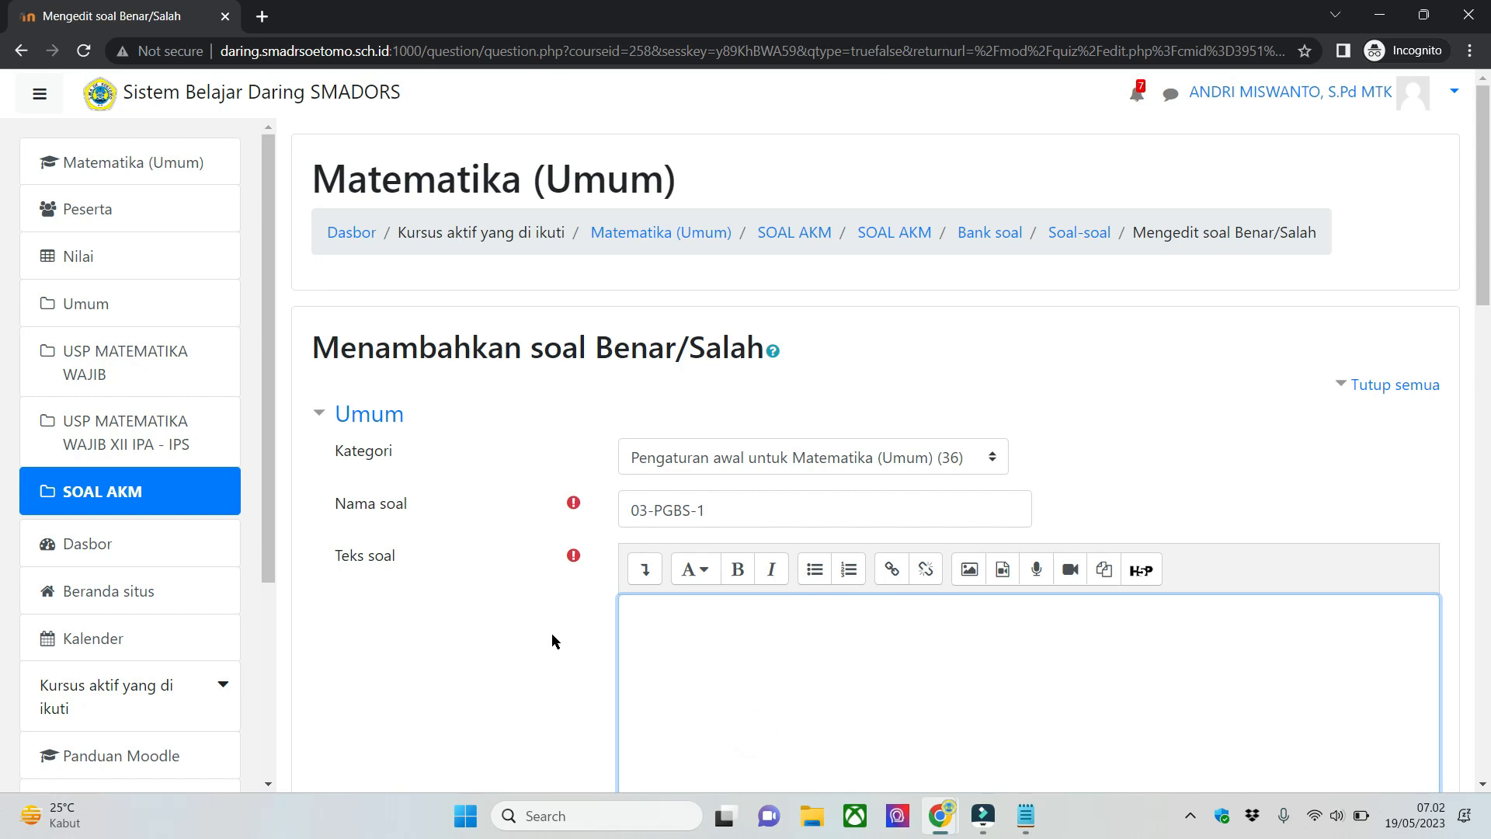
type("Apakah ini soal PGBS-1")
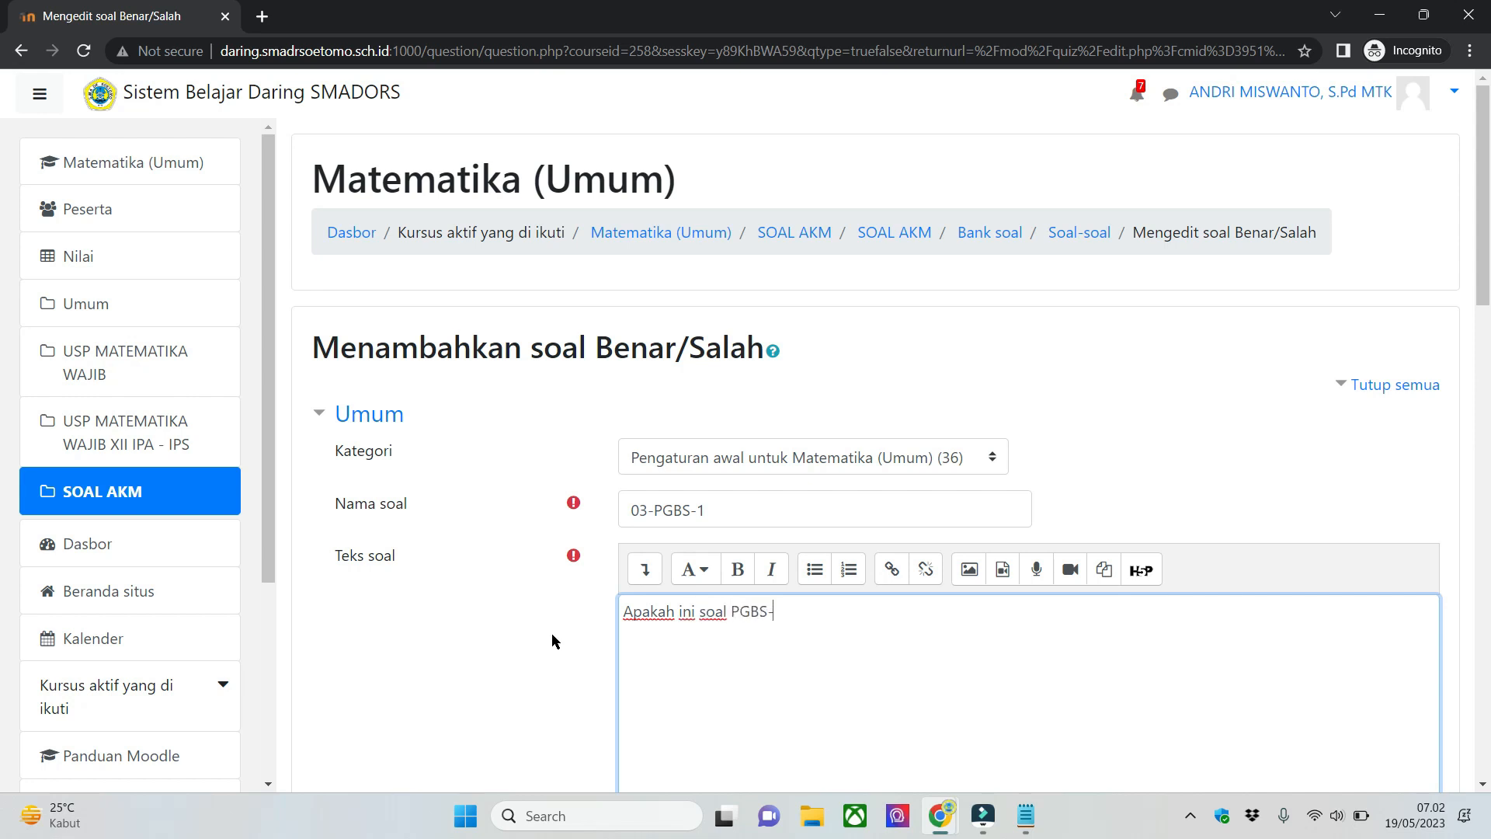
type("?")
- Set the correct answer of question 03-PGBS-1 to Benar and save the question
scroll(422, 620, "down", 6)
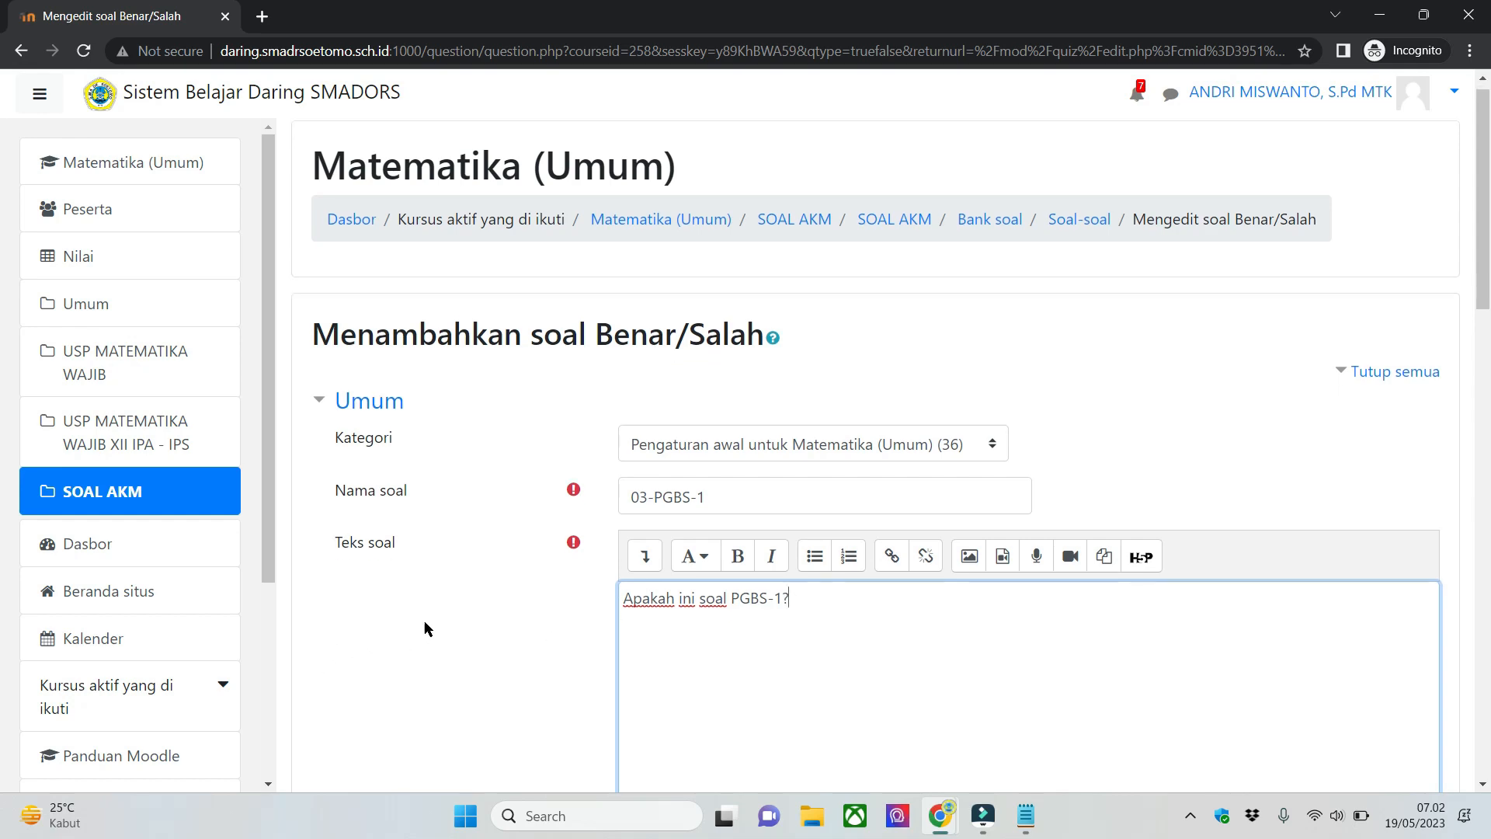
scroll(570, 449, "down", 1)
scroll(590, 482, "up", 1)
scroll(608, 514, "down", 3)
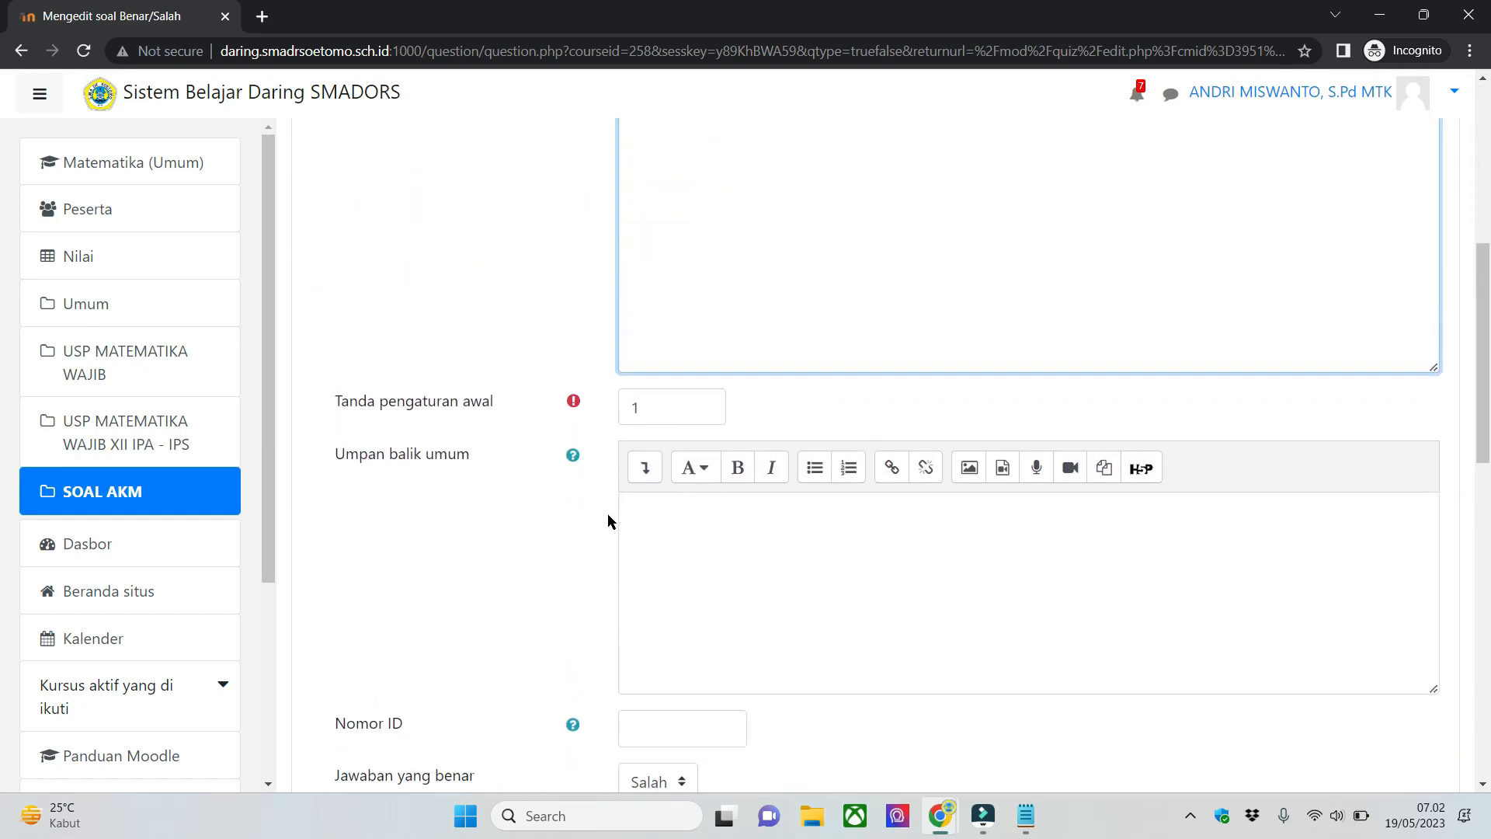
scroll(818, 509, "up", 6)
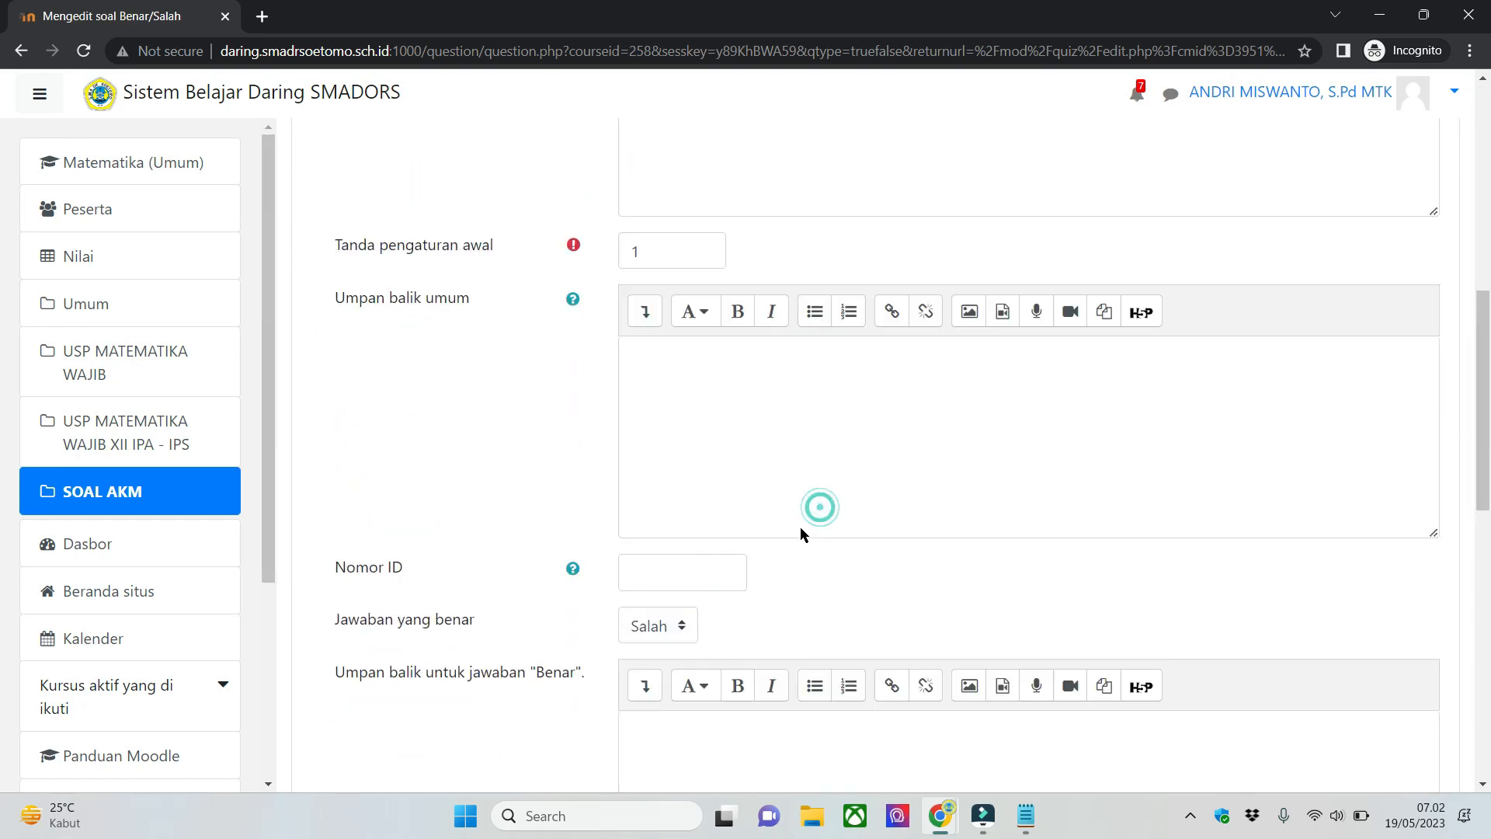
scroll(800, 527, "down", 7)
left_click(662, 431)
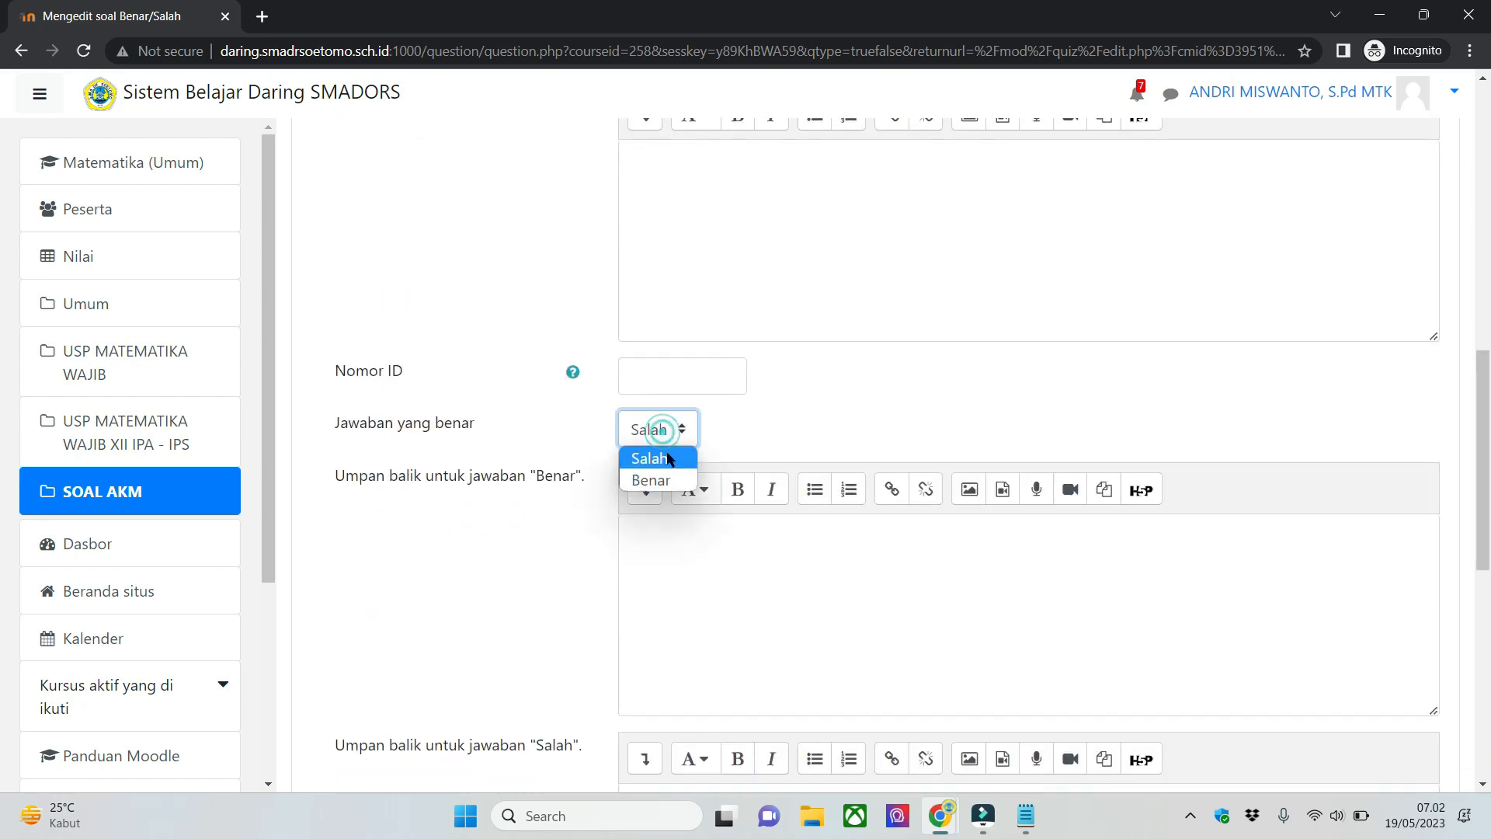
left_click(670, 482)
scroll(824, 432, "down", 9)
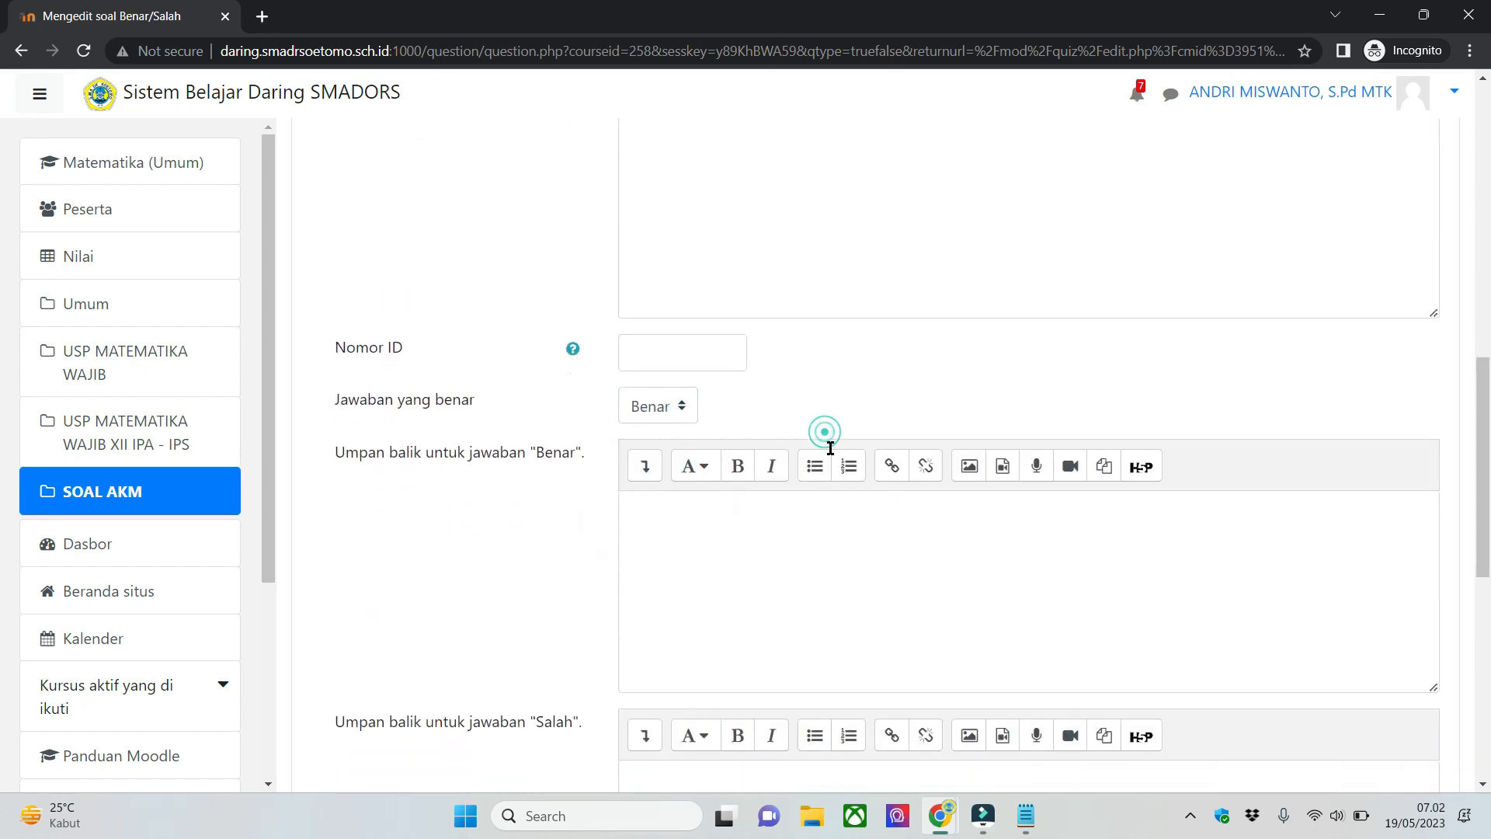
left_click(769, 560)
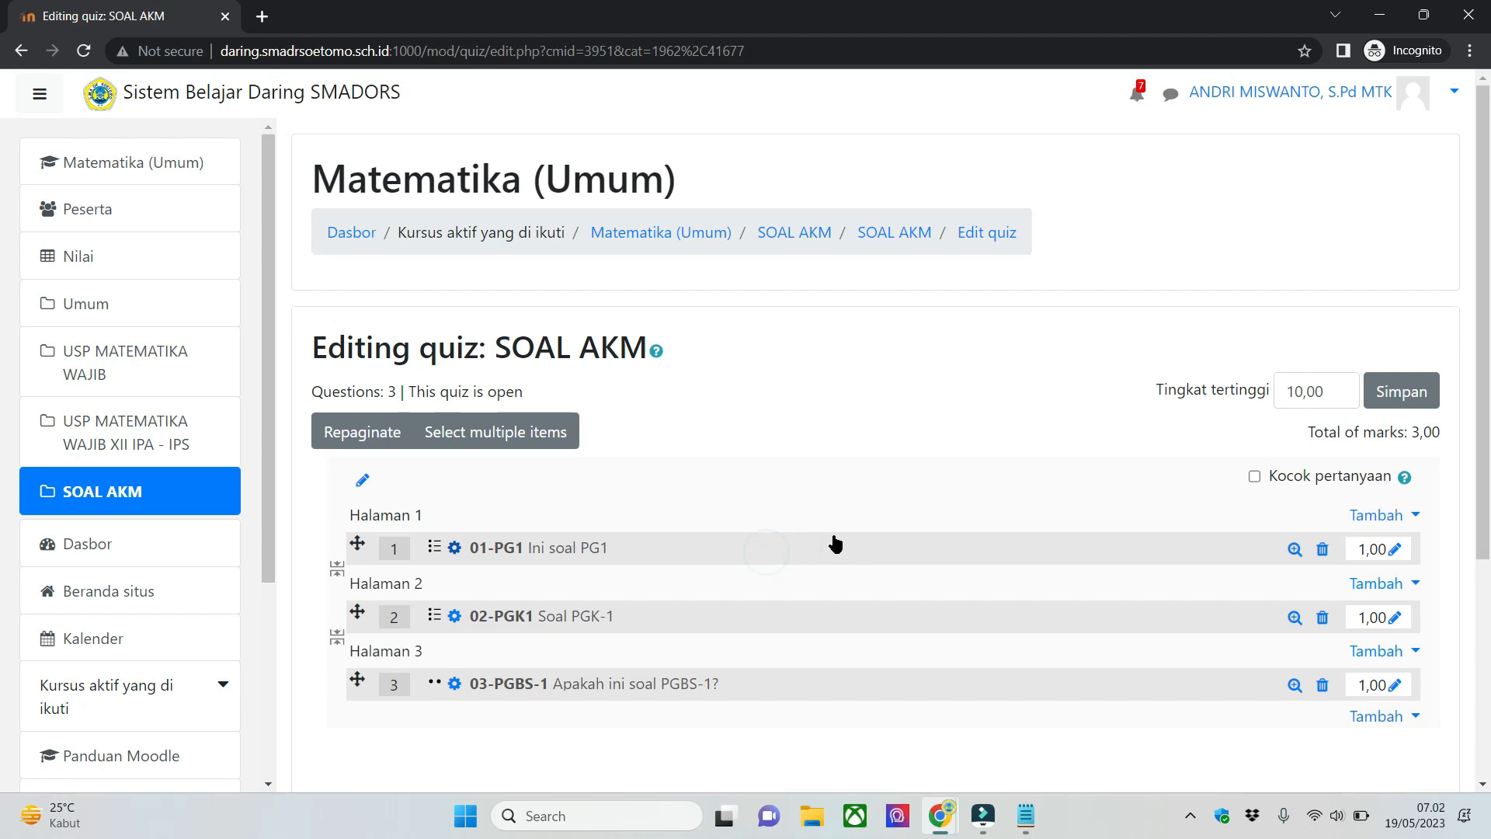
- Preview question 03-PGBS-1, try both the Salah and Benar answers, and close the preview
left_click(1294, 685)
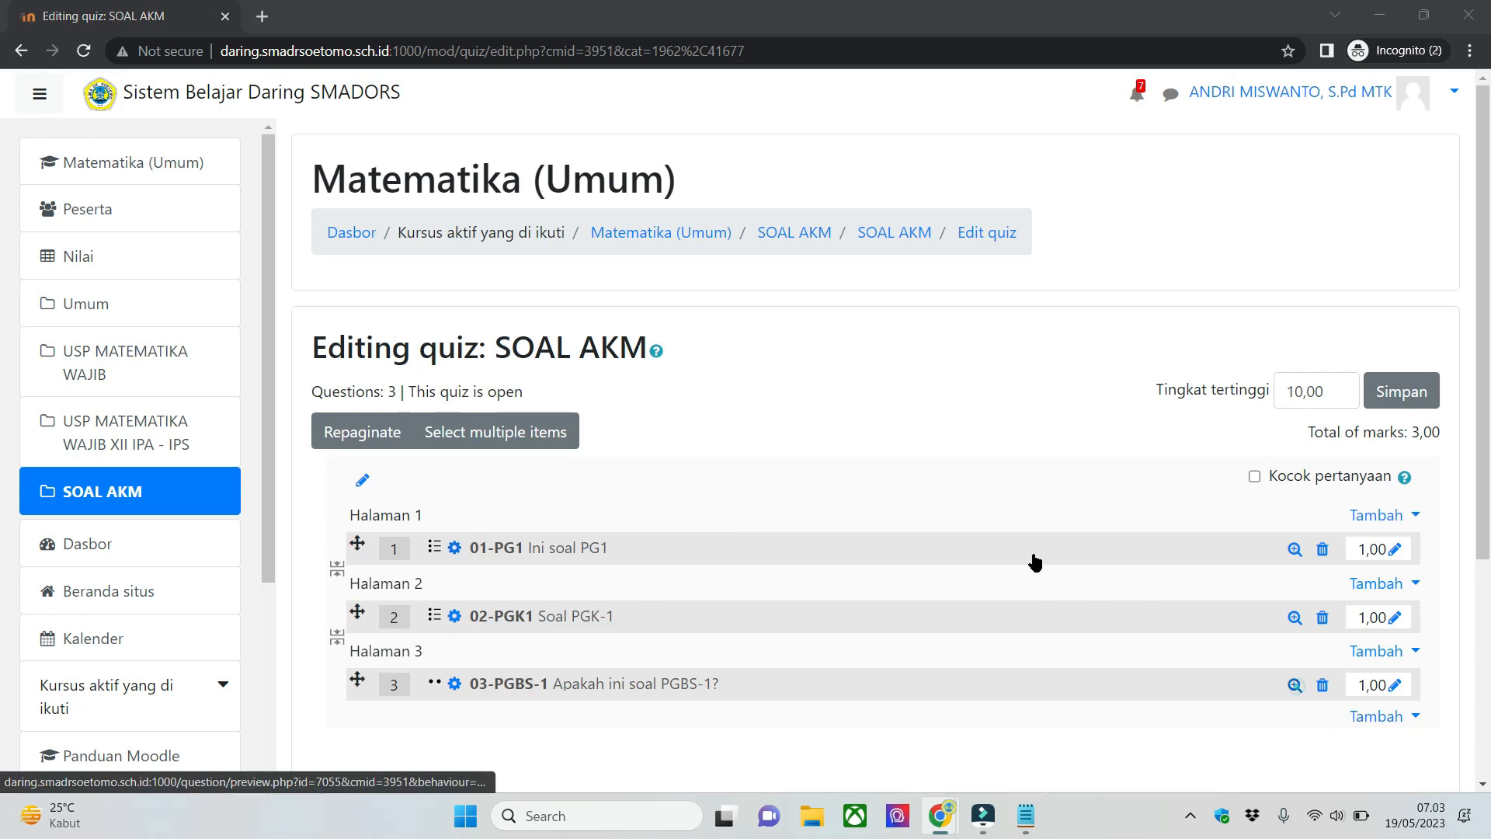
left_click(223, 259)
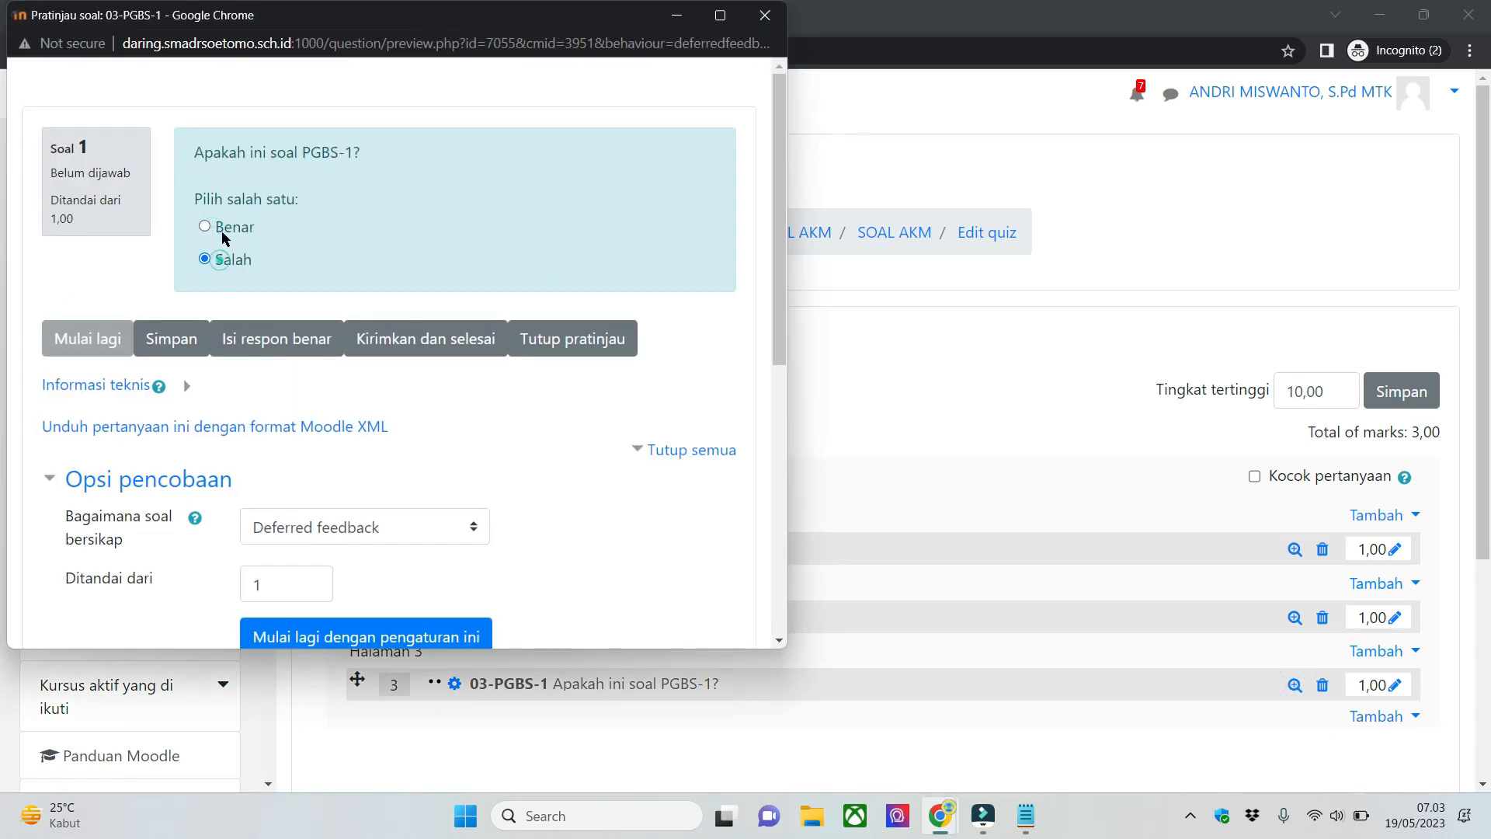
left_click(234, 227)
left_click(229, 257)
left_click(233, 227)
left_click(765, 15)
- Switch to Notepad, highlight the fourth type, Pilihan Ganda Benar Salah Lebih Dari Satu (PGKBS L-1), and return to the quiz page
left_click(1026, 816)
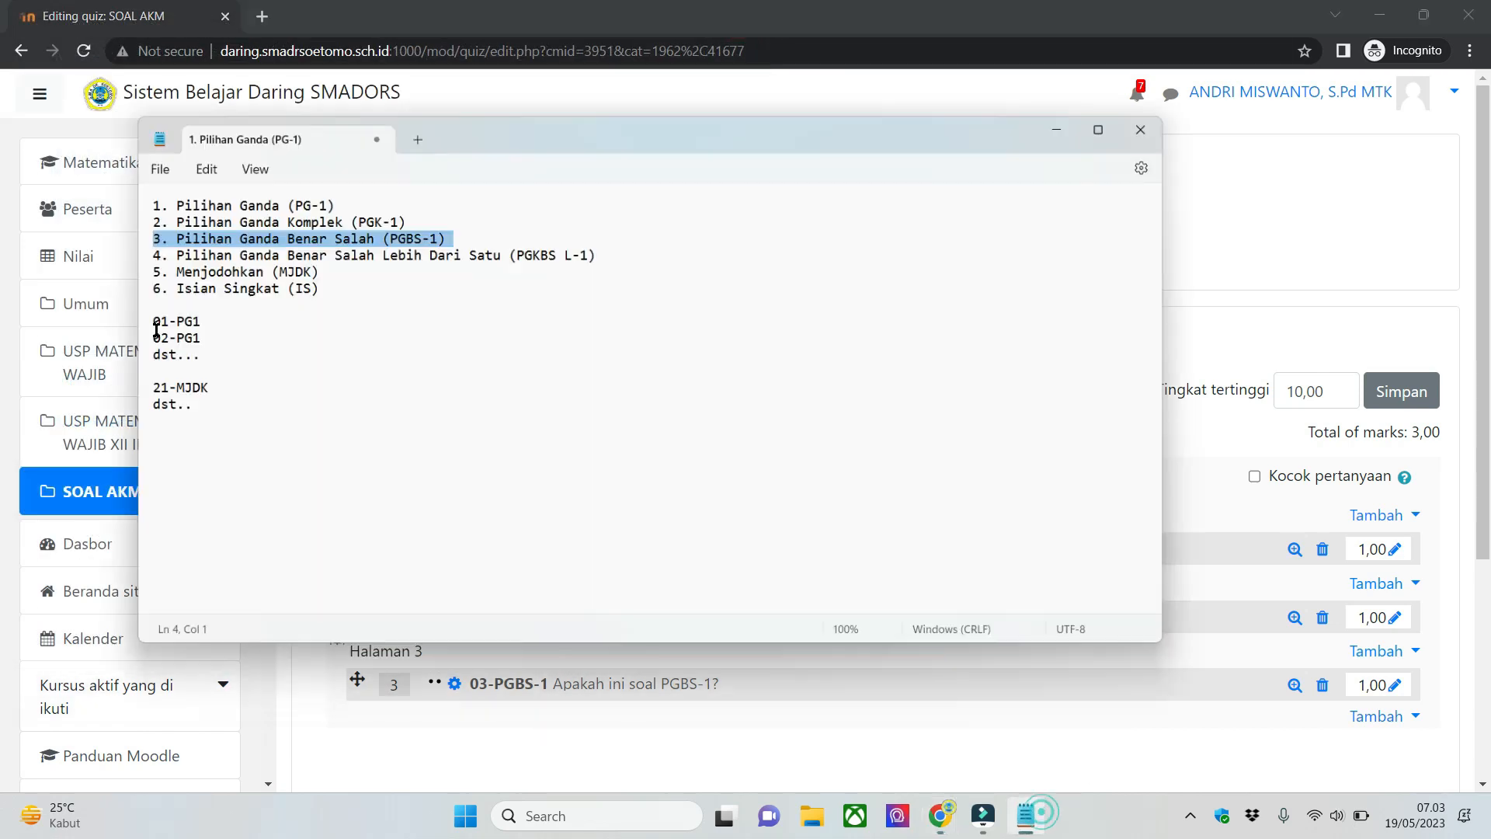
left_click(77, 213)
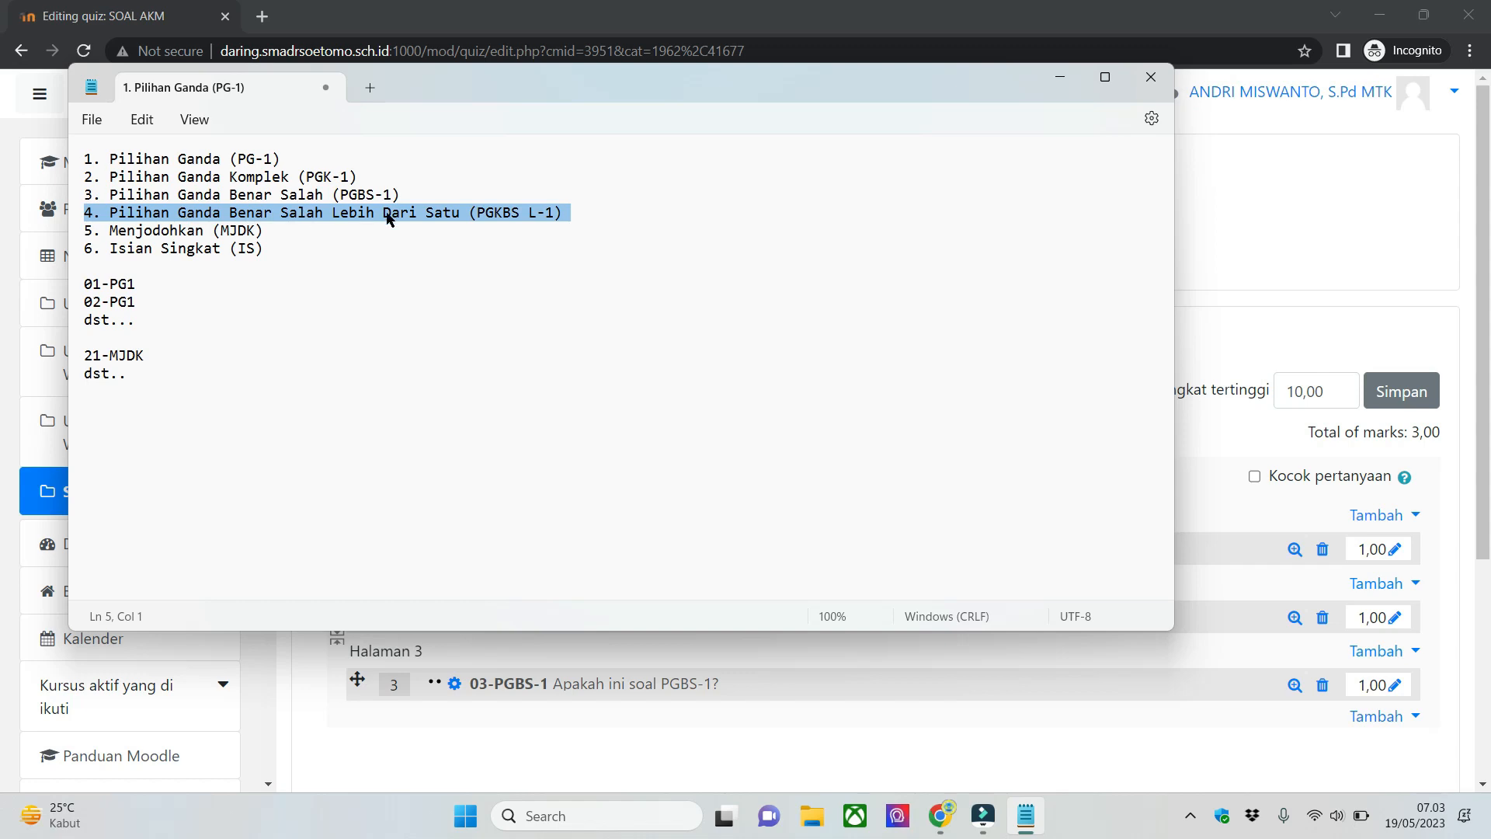
left_click(1060, 76)
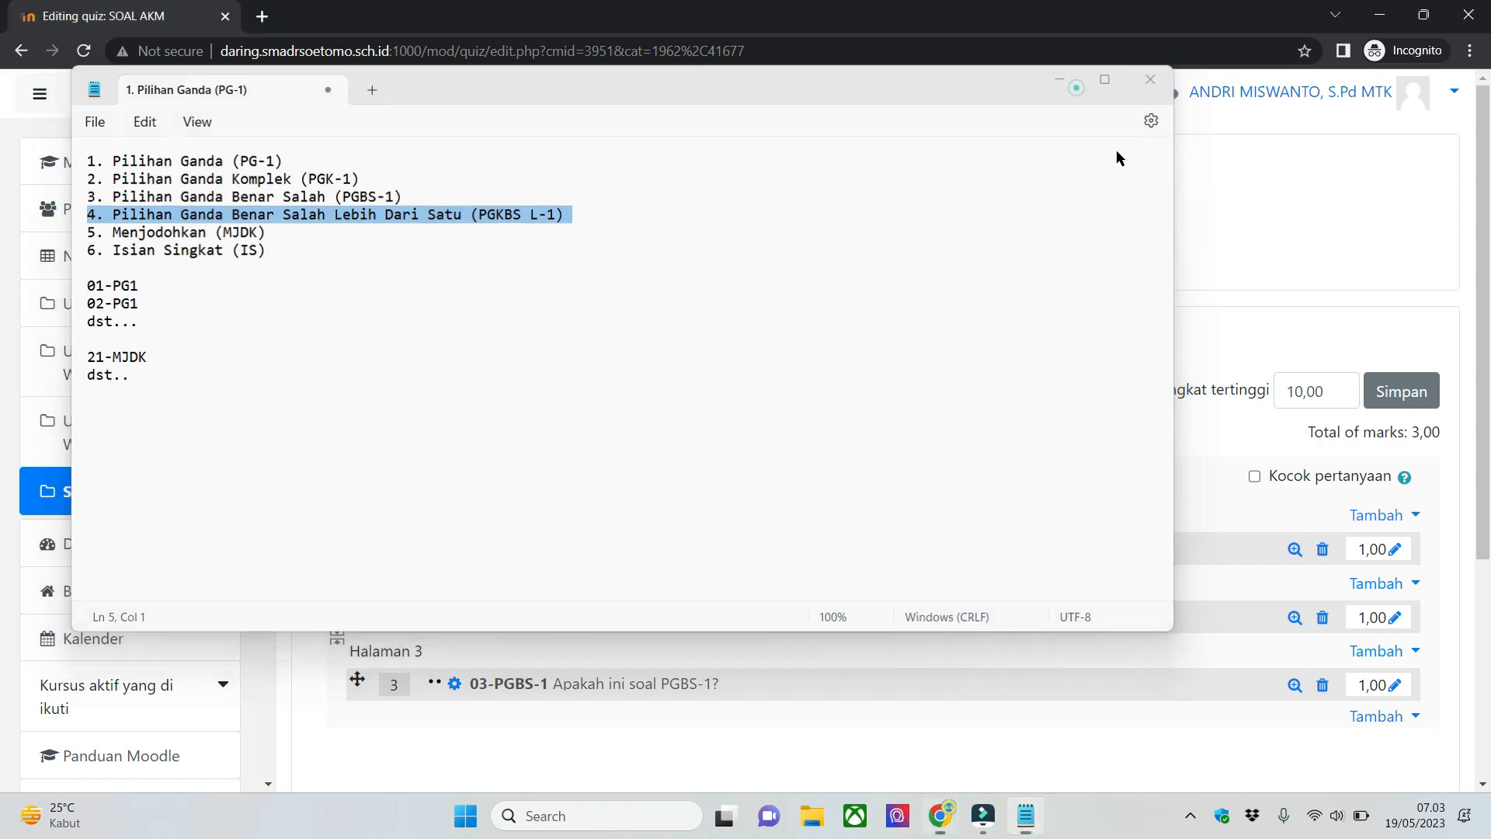
- Start adding a new question after 03-PGBS-1 and look through the list of available question types
scroll(1364, 718, "down", 3)
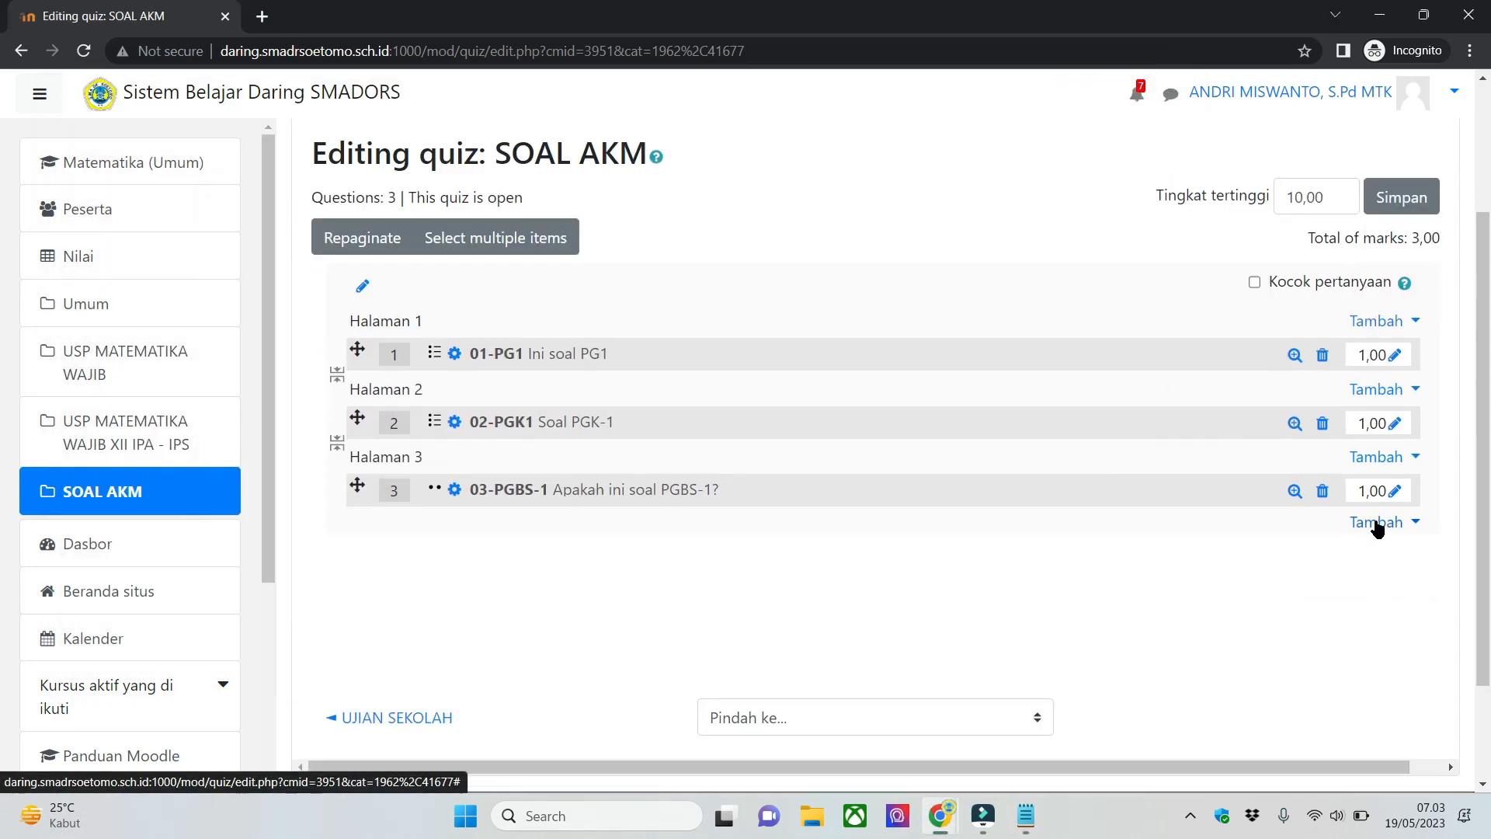
left_click(1380, 522)
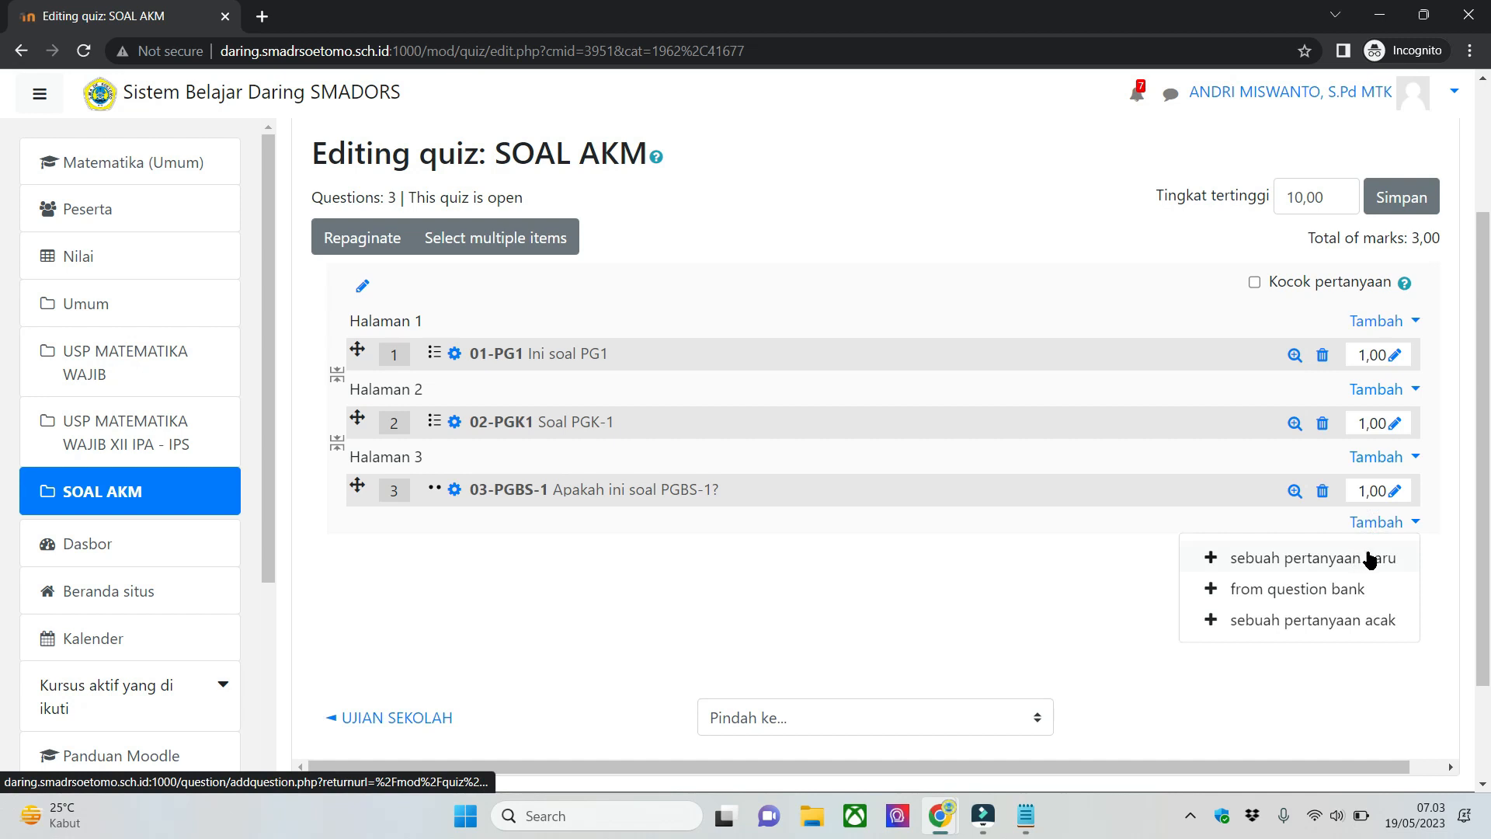
left_click(1379, 558)
left_click_drag(706, 325, 709, 332)
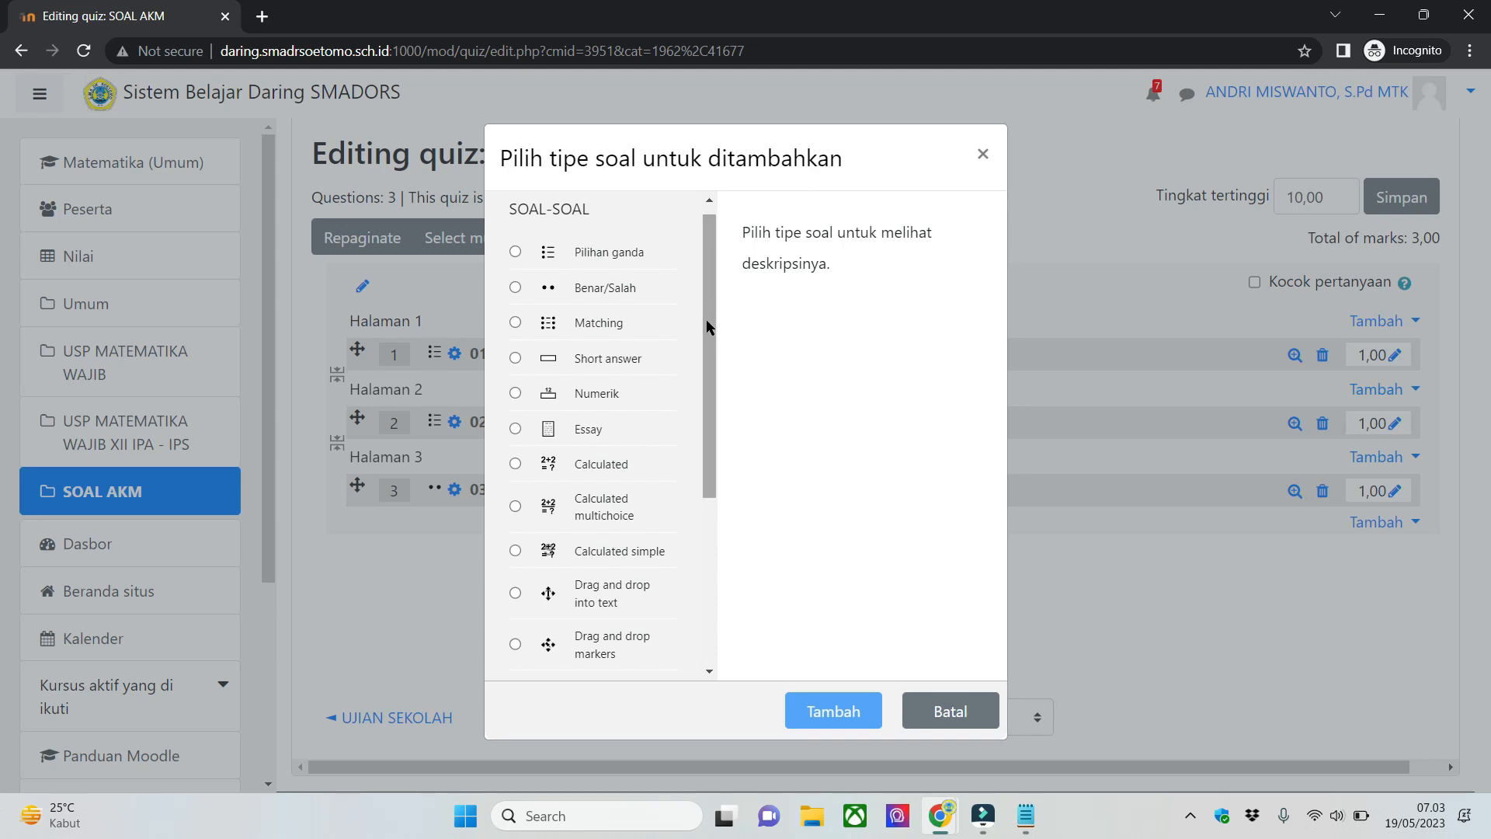
left_click_drag(707, 287, 728, 404)
scroll(699, 334, "up", 3)
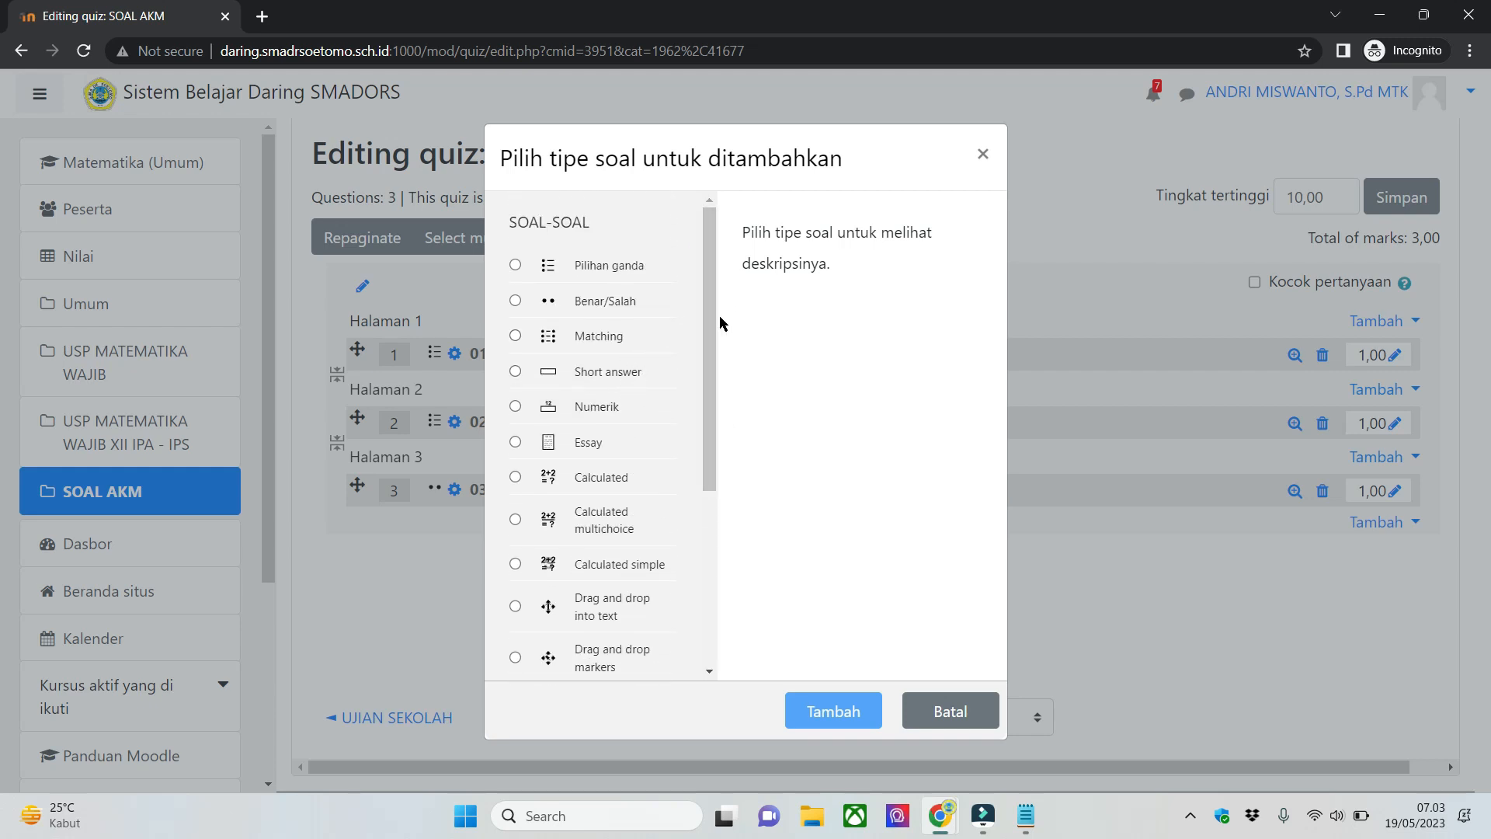
scroll(711, 330, "down", 1)
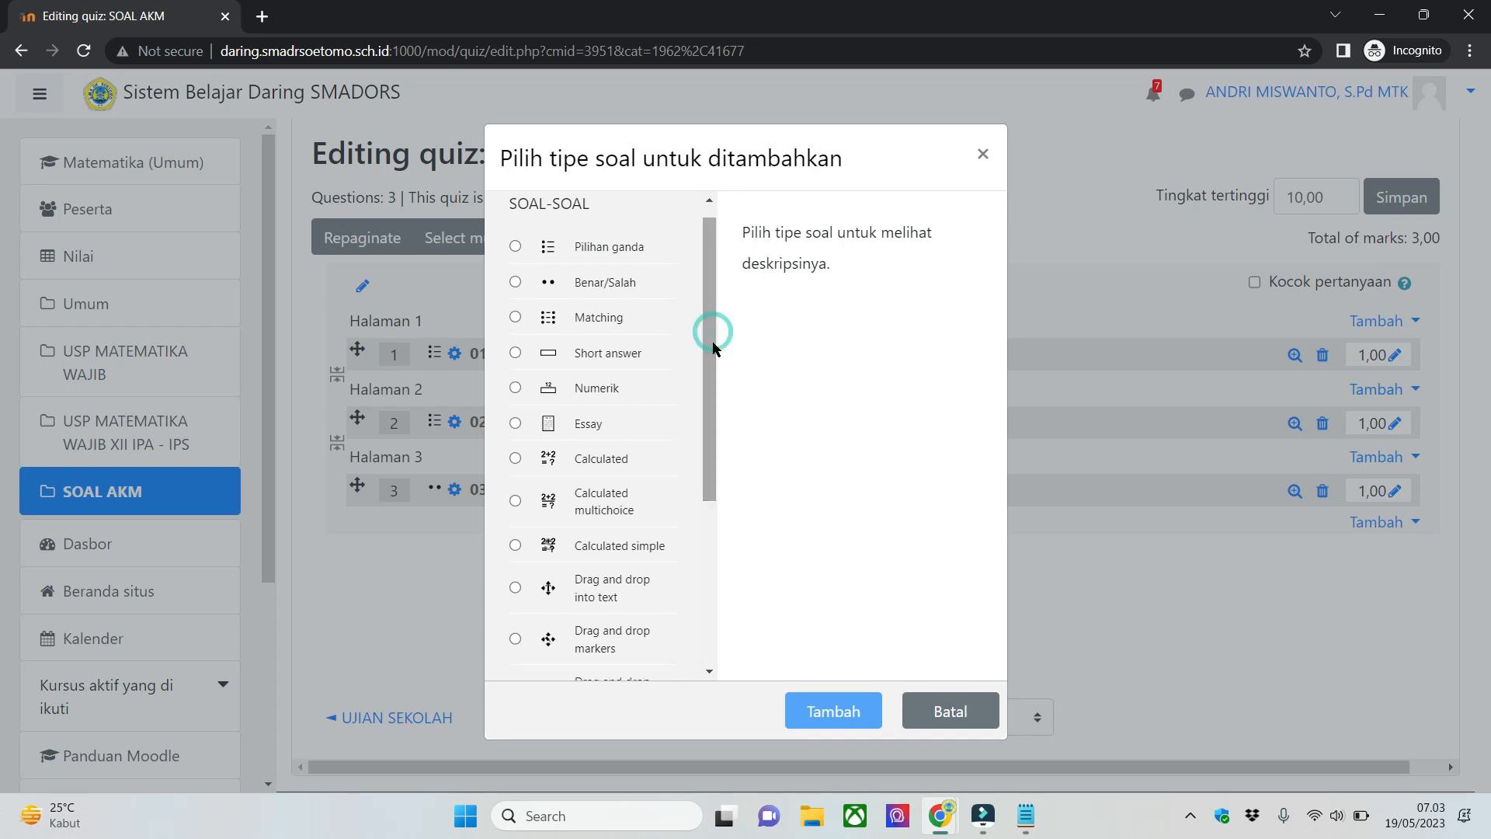
scroll(711, 363, "up", 1)
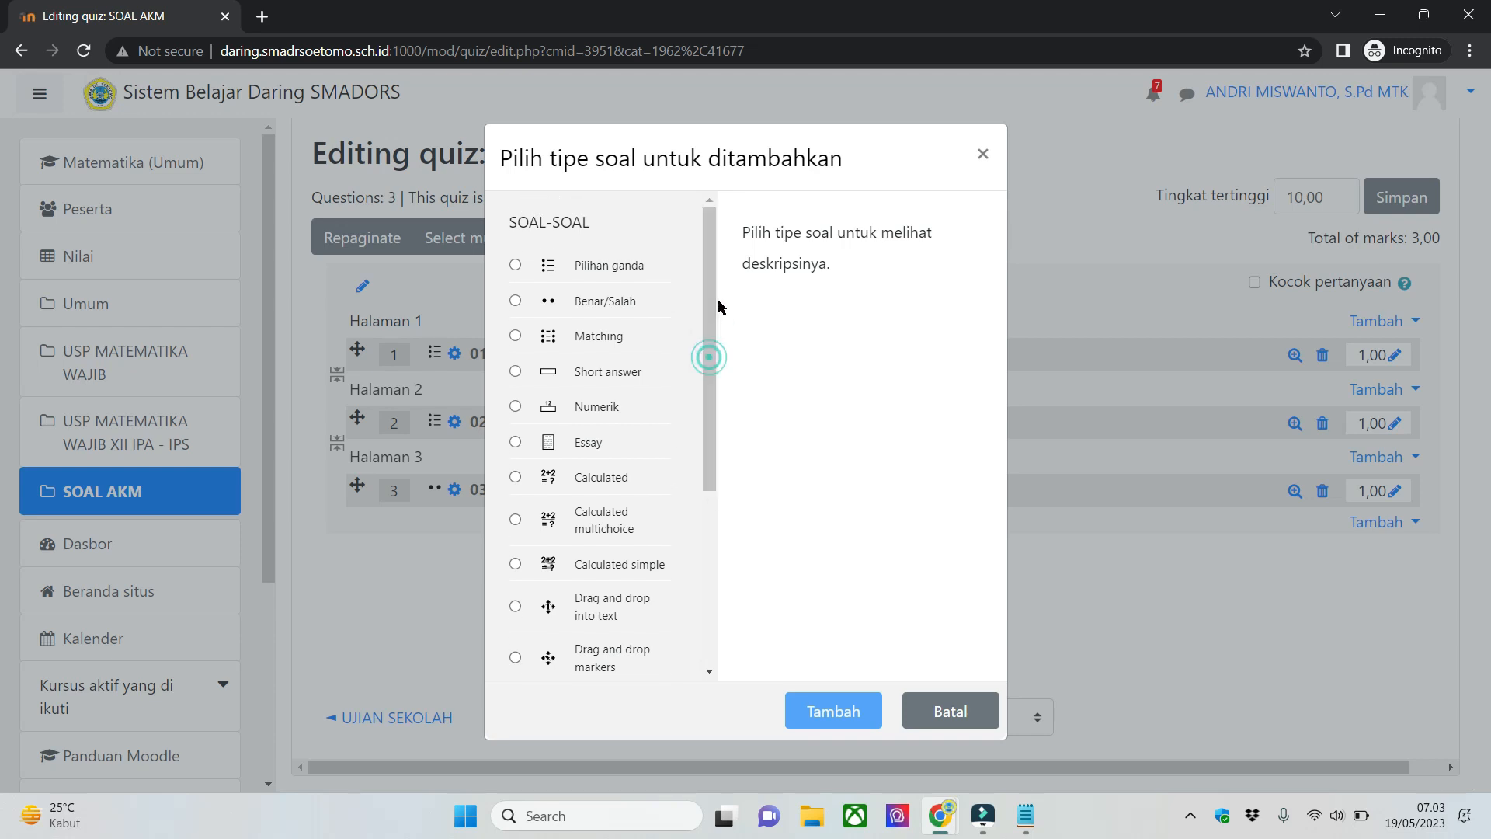
- Compare the Matching and Benar/Salah types, recheck the fourth type in Notepad, and add a Matching question
left_click(544, 344)
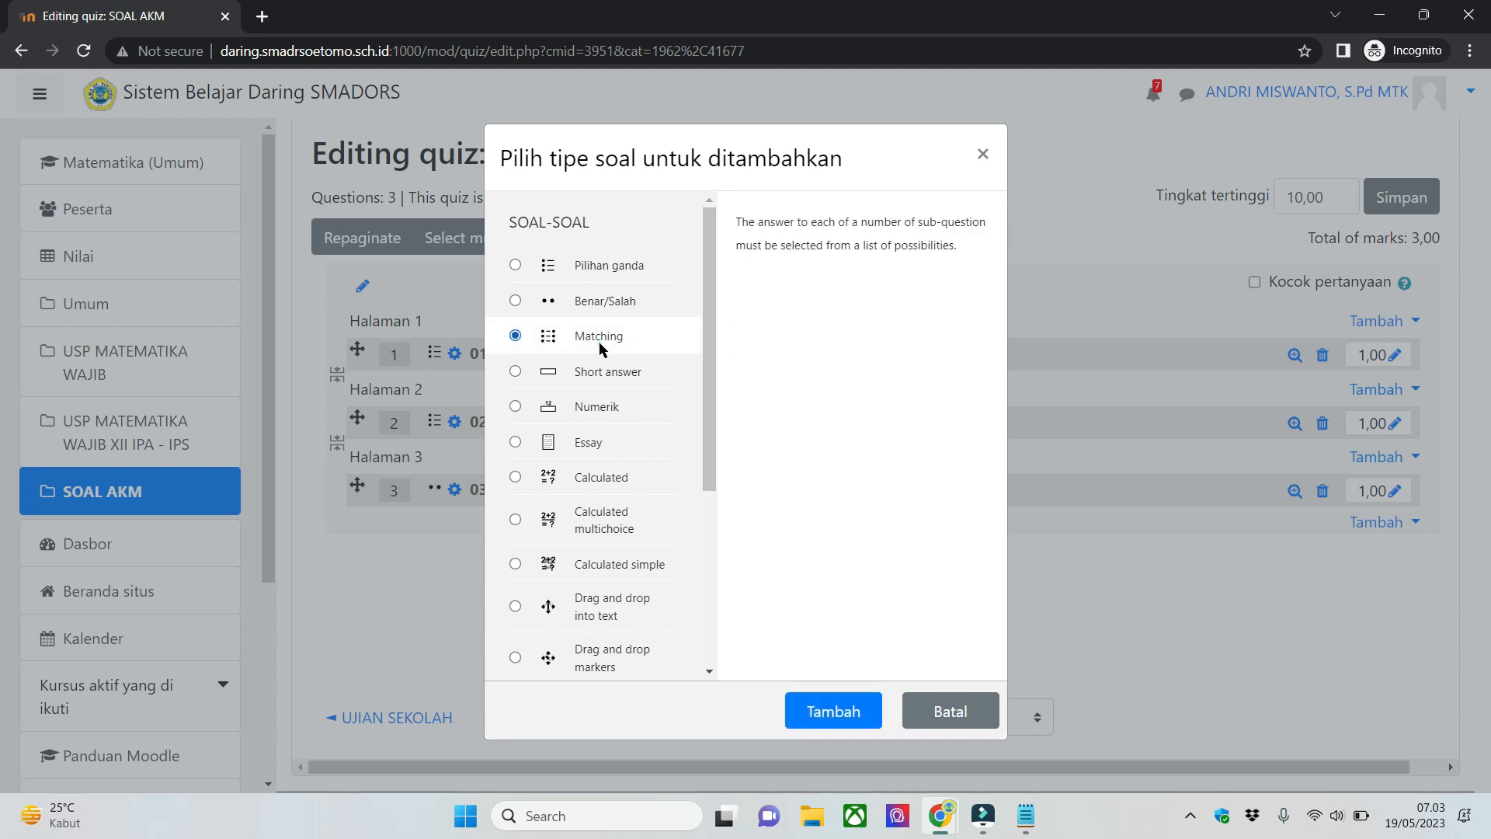
left_click(633, 311)
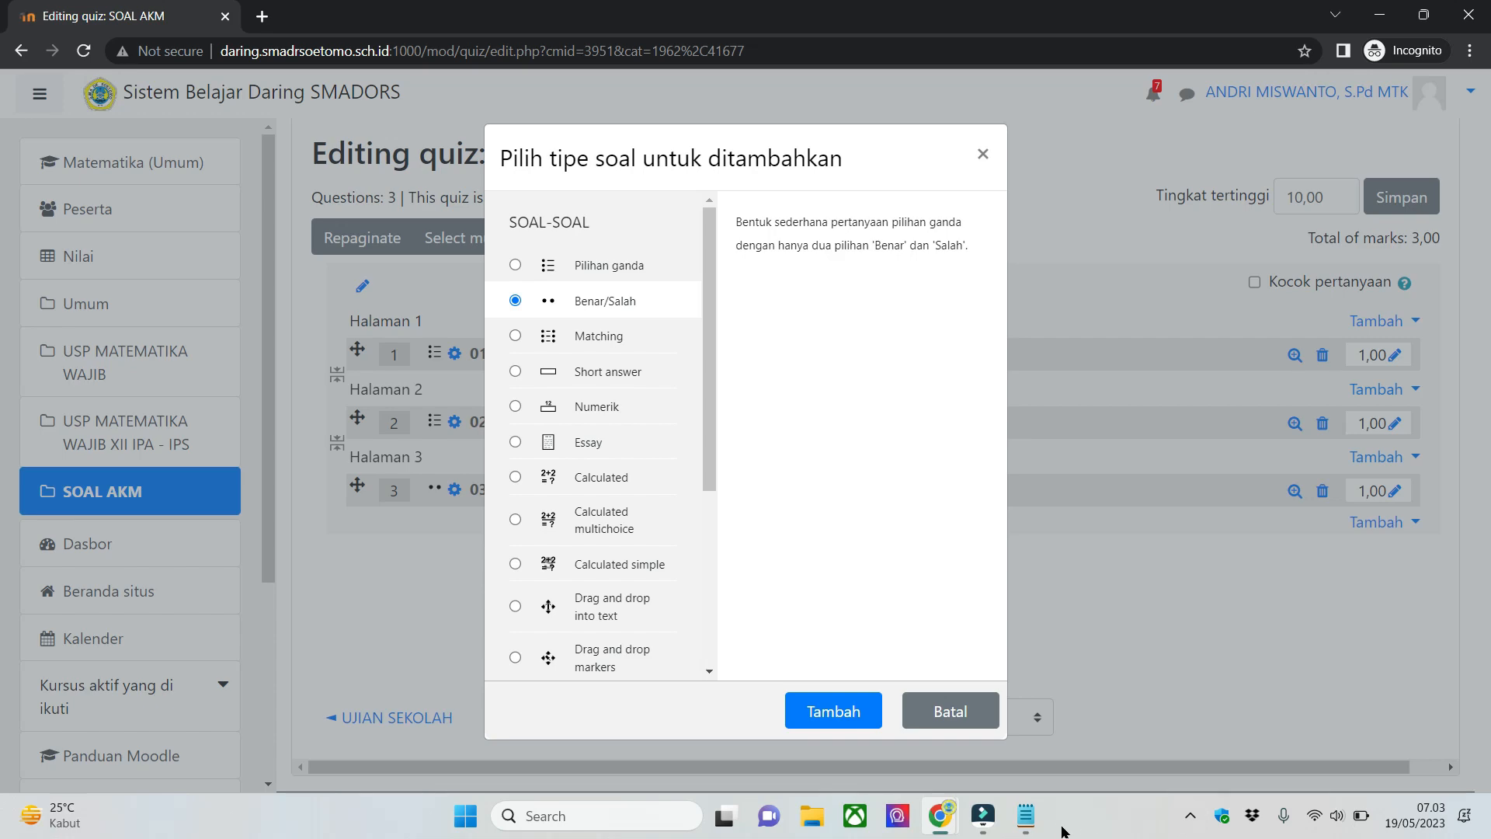
left_click(1027, 816)
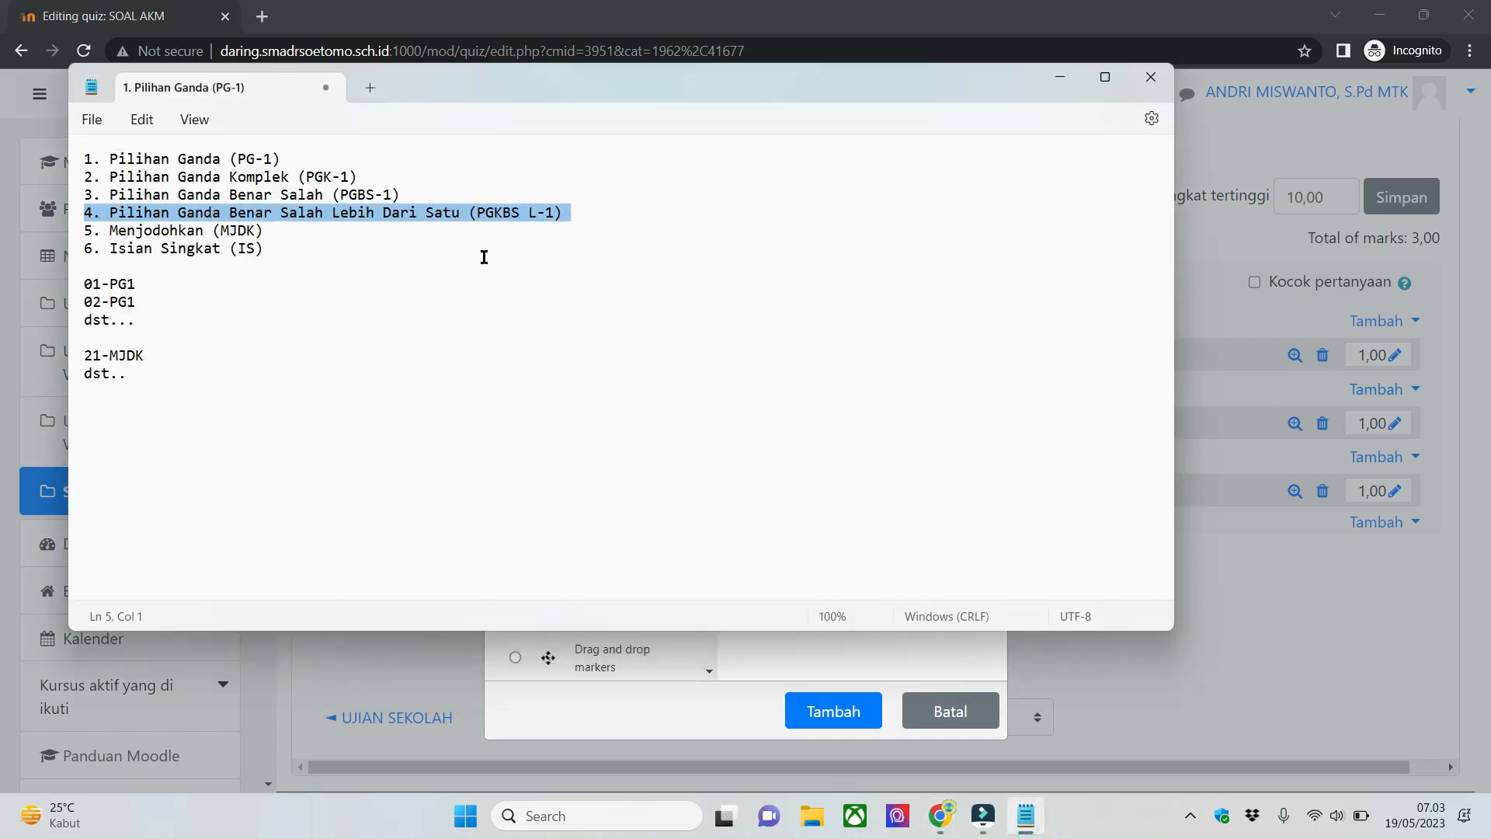
left_click(1061, 76)
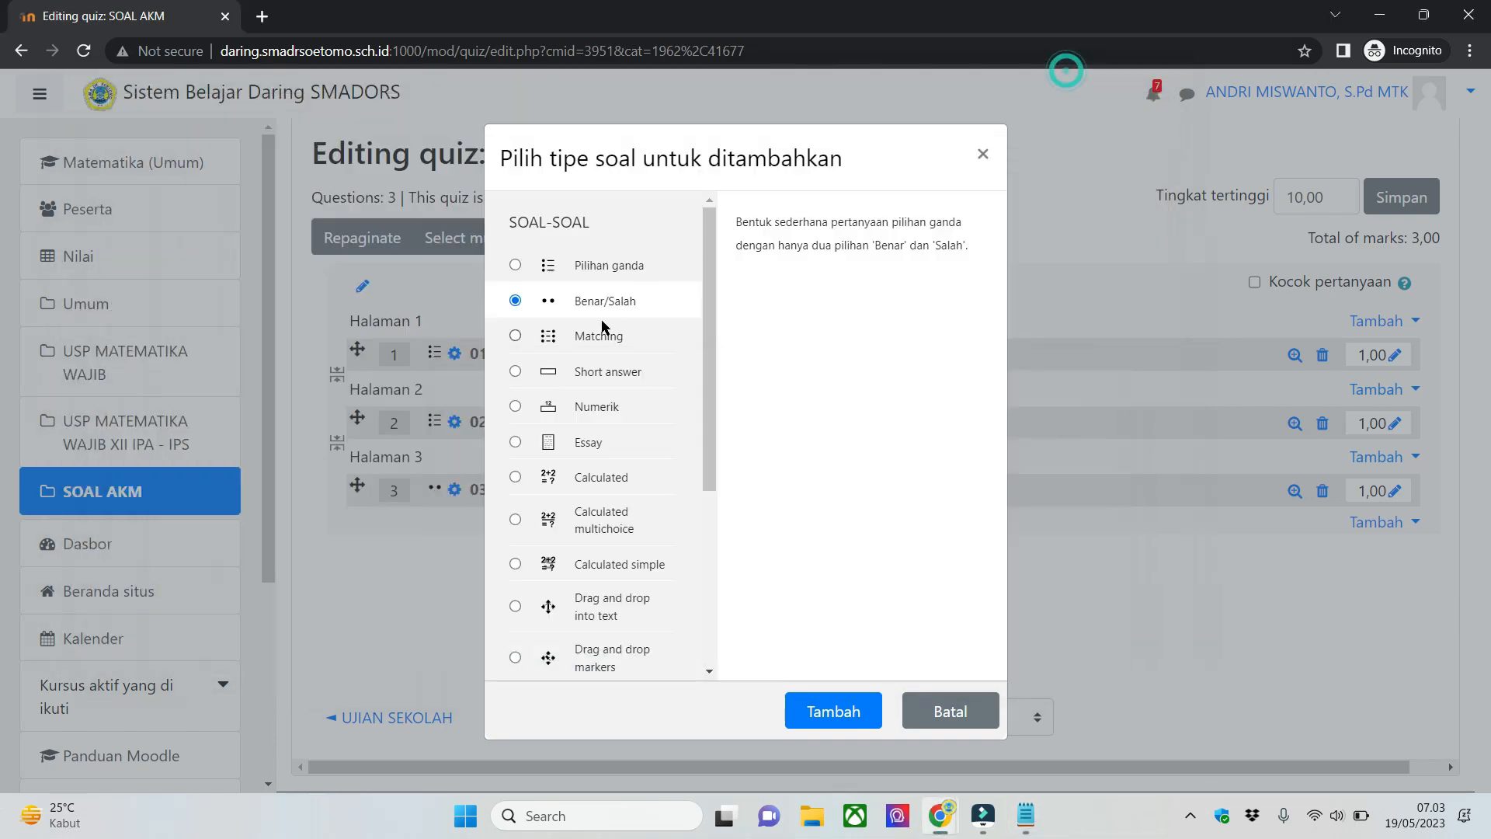
left_click(608, 330)
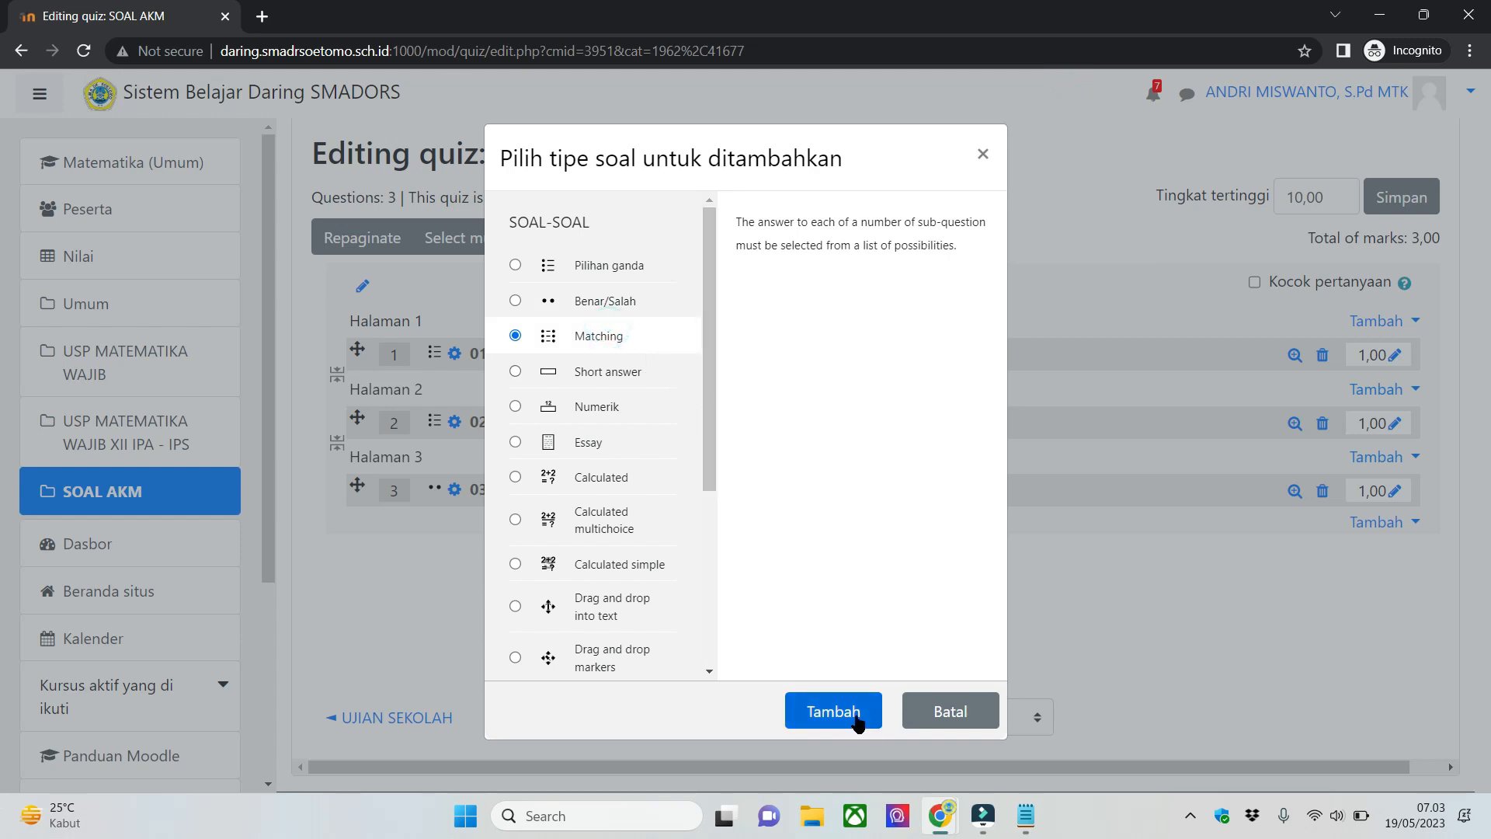
left_click(833, 711)
- Name the Matching question 04-PGBS L-1 and enter the question text "soal PGBS L-1"
left_click(975, 510)
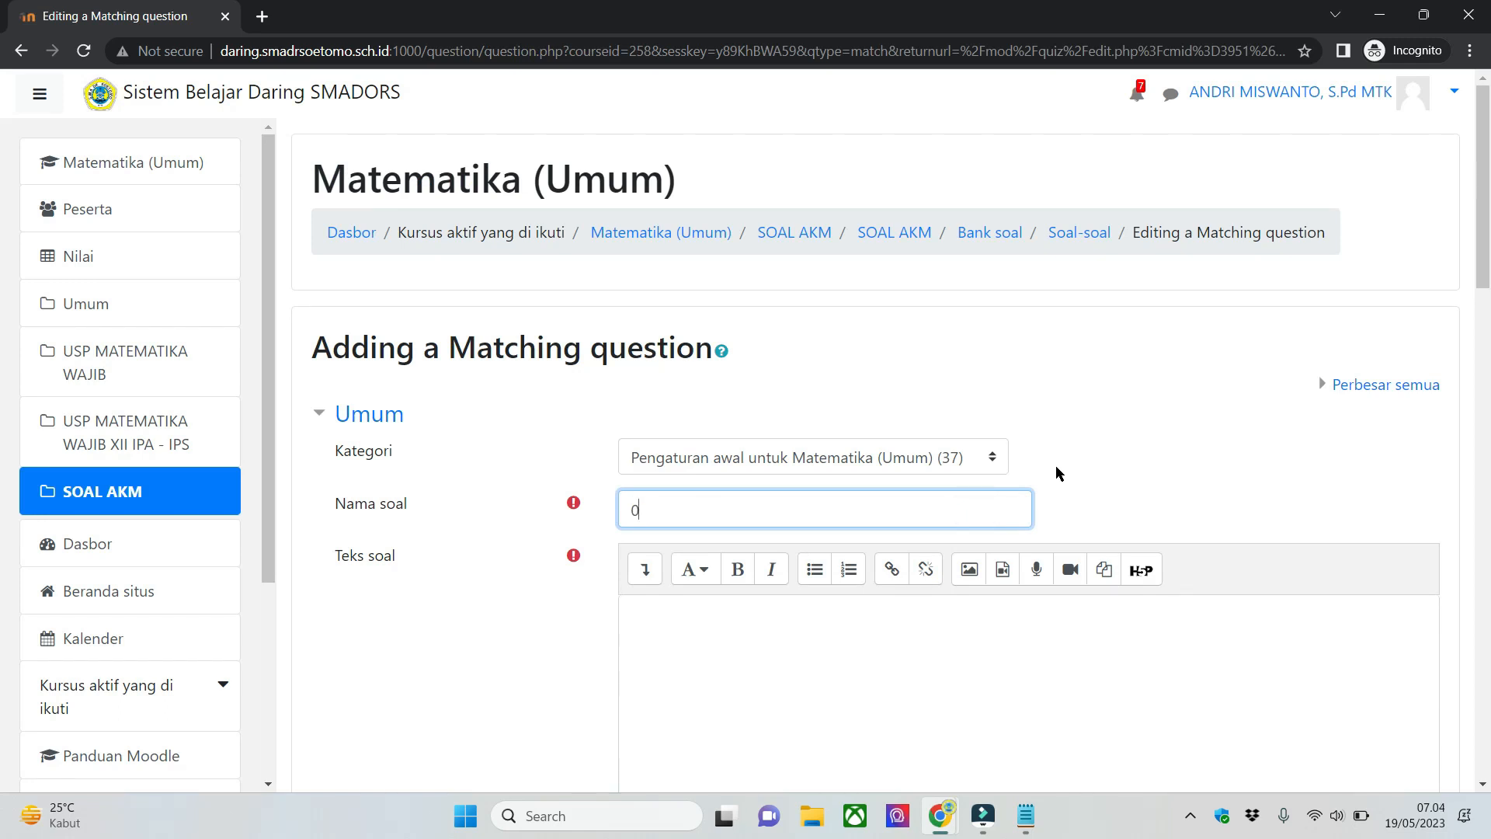
key("alt+Tab")
key("alt+Tab")
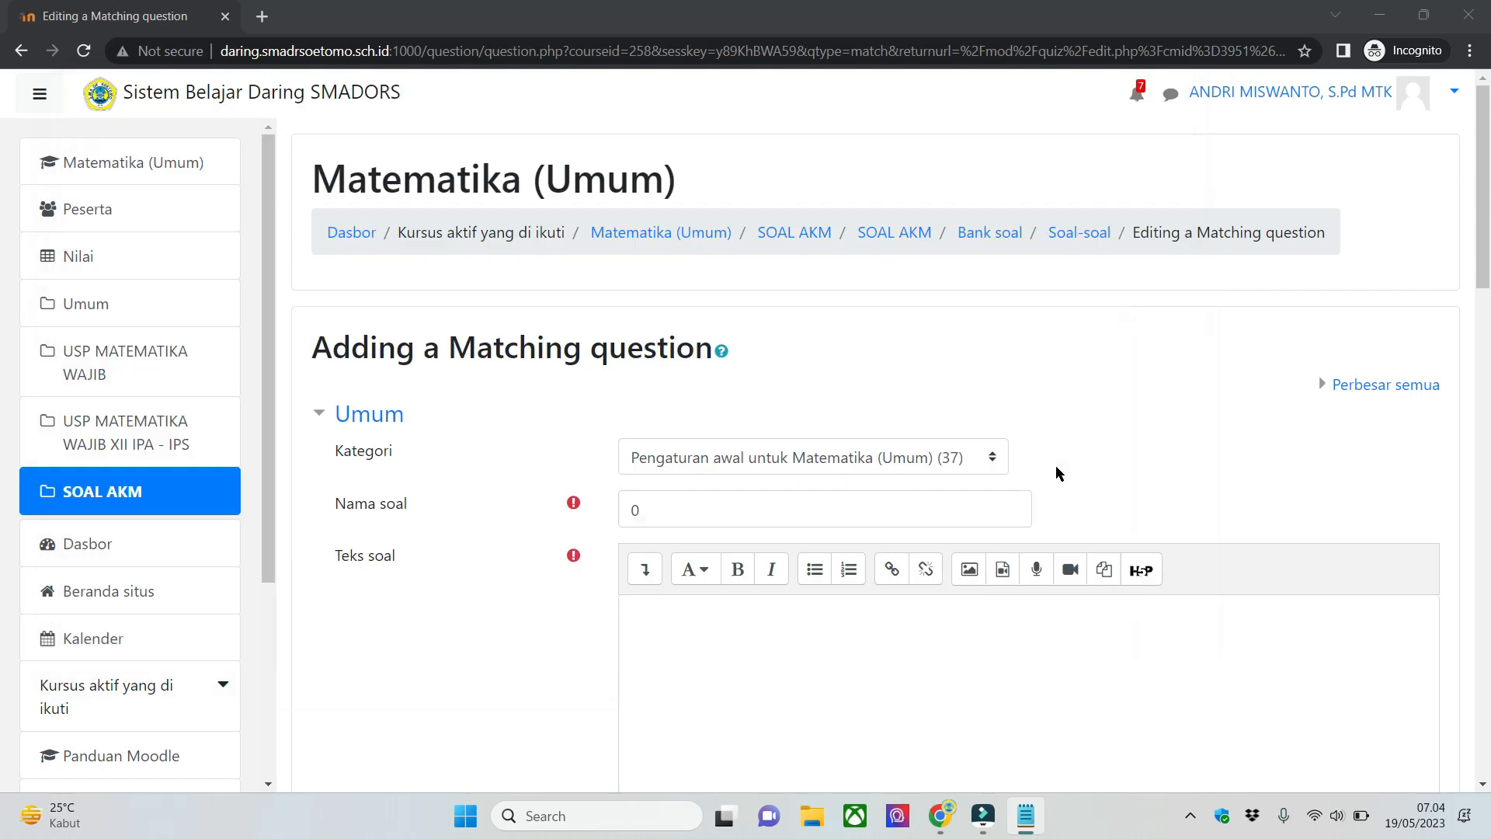
type("04-PGBS L-1")
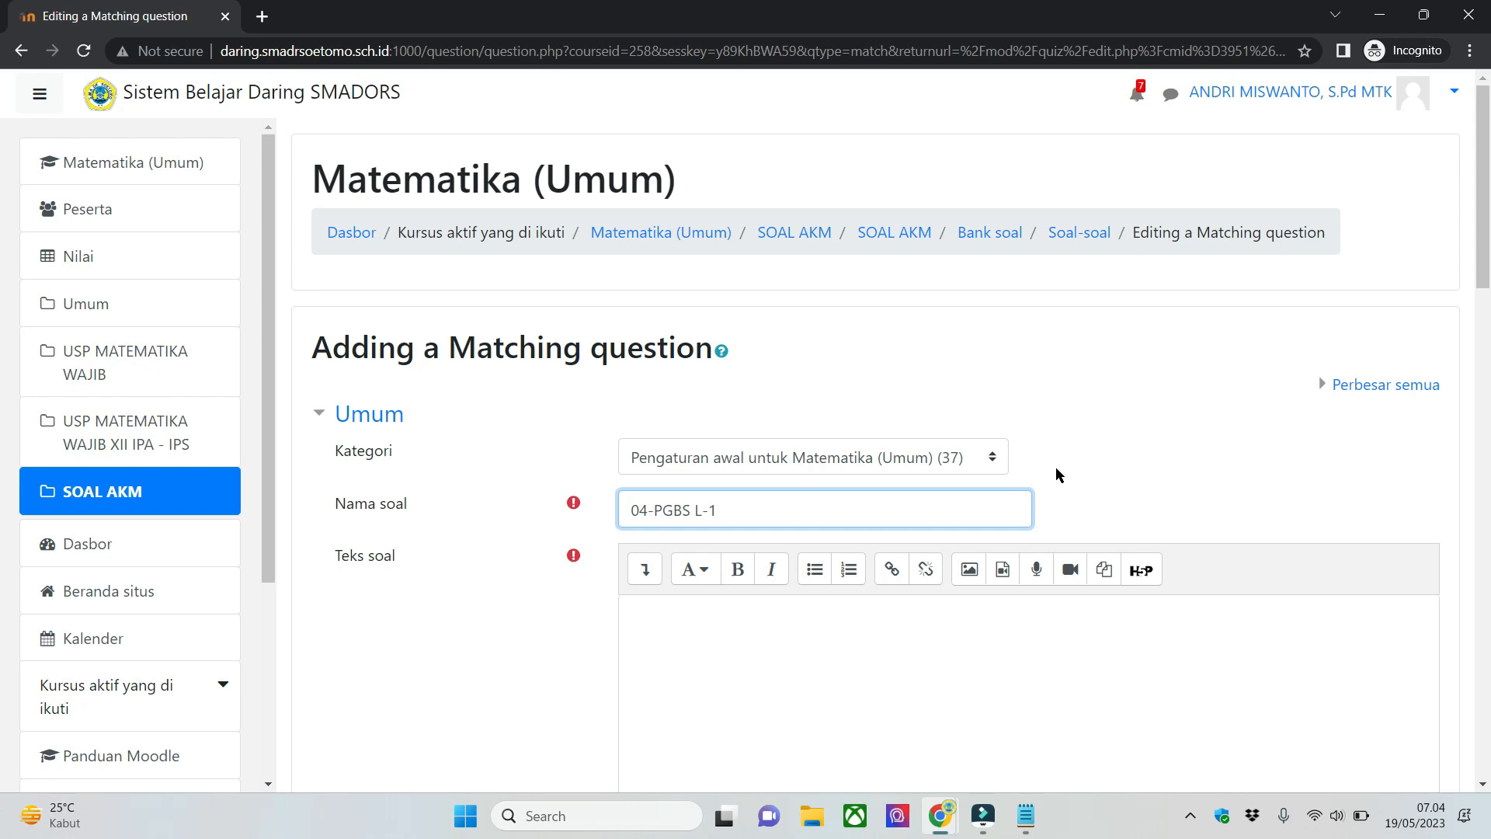
left_click(994, 690)
type("soal PGBS L-1")
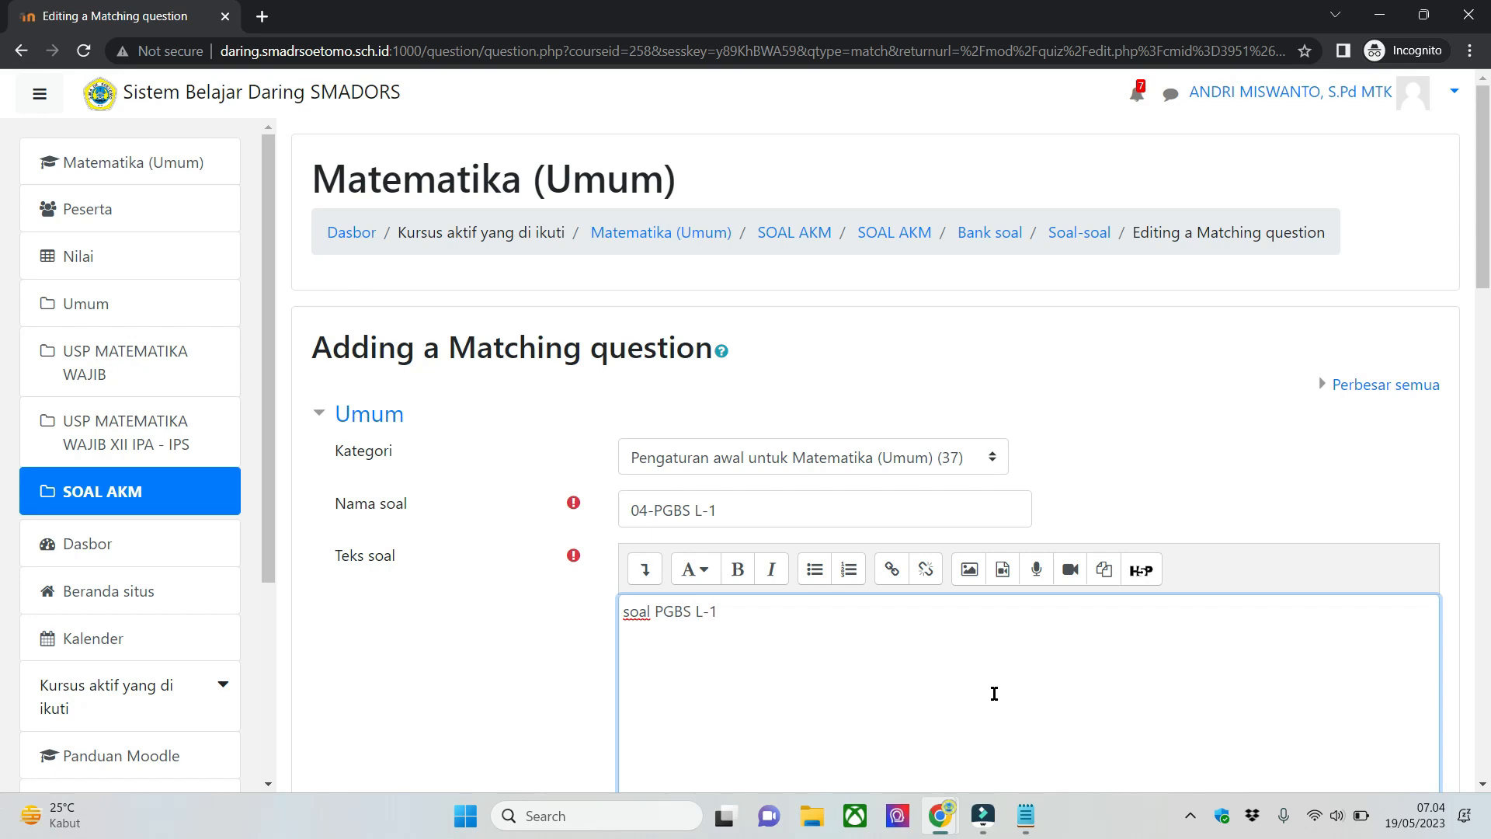
scroll(994, 694, "down", 10)
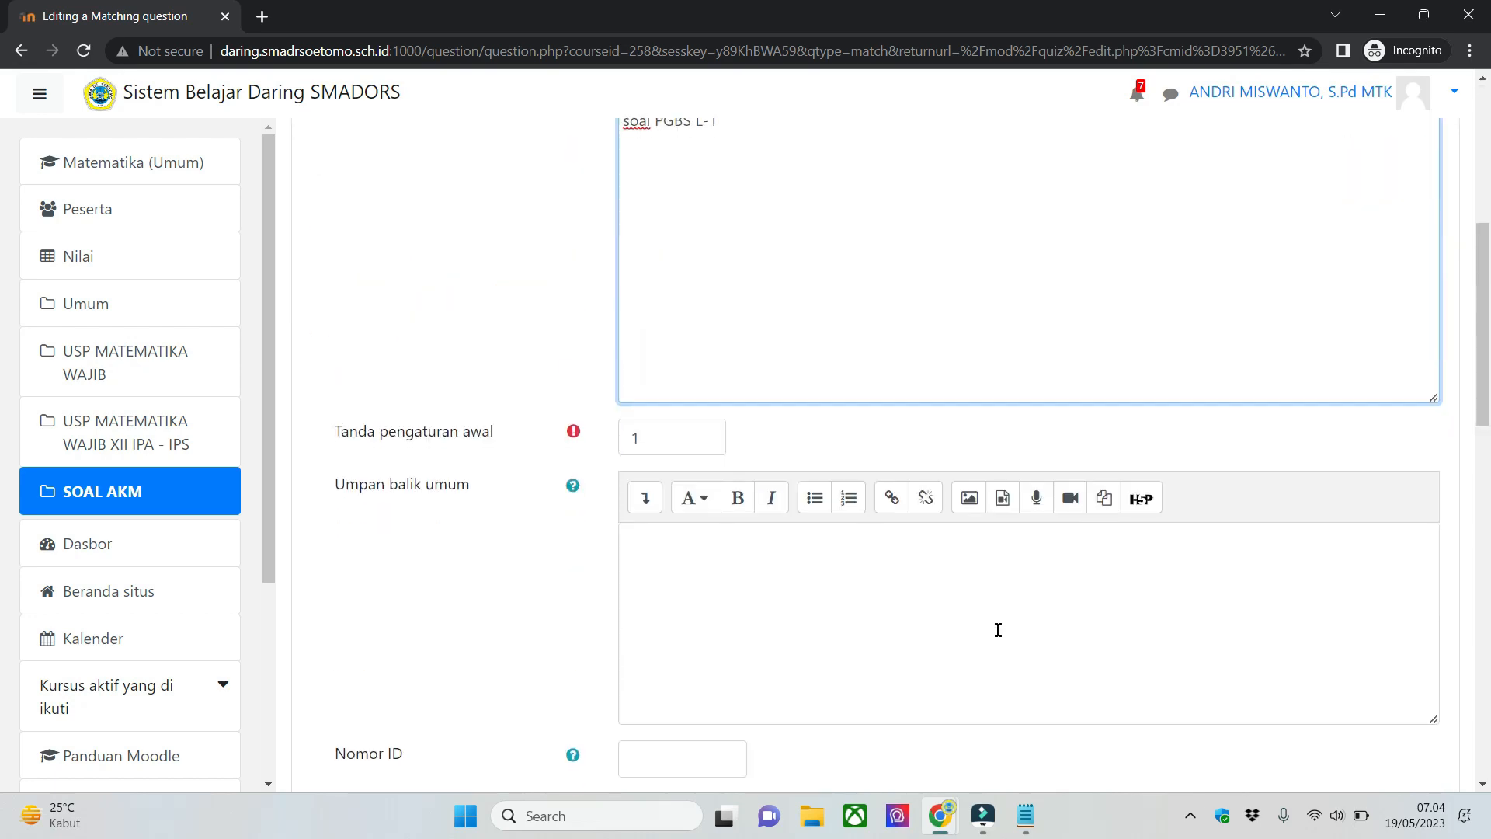
- Examine the Matching question's Jawaban section with its Soal and Jawaban fields, and recheck the question text and general settings
scroll(1043, 647, "down", 2)
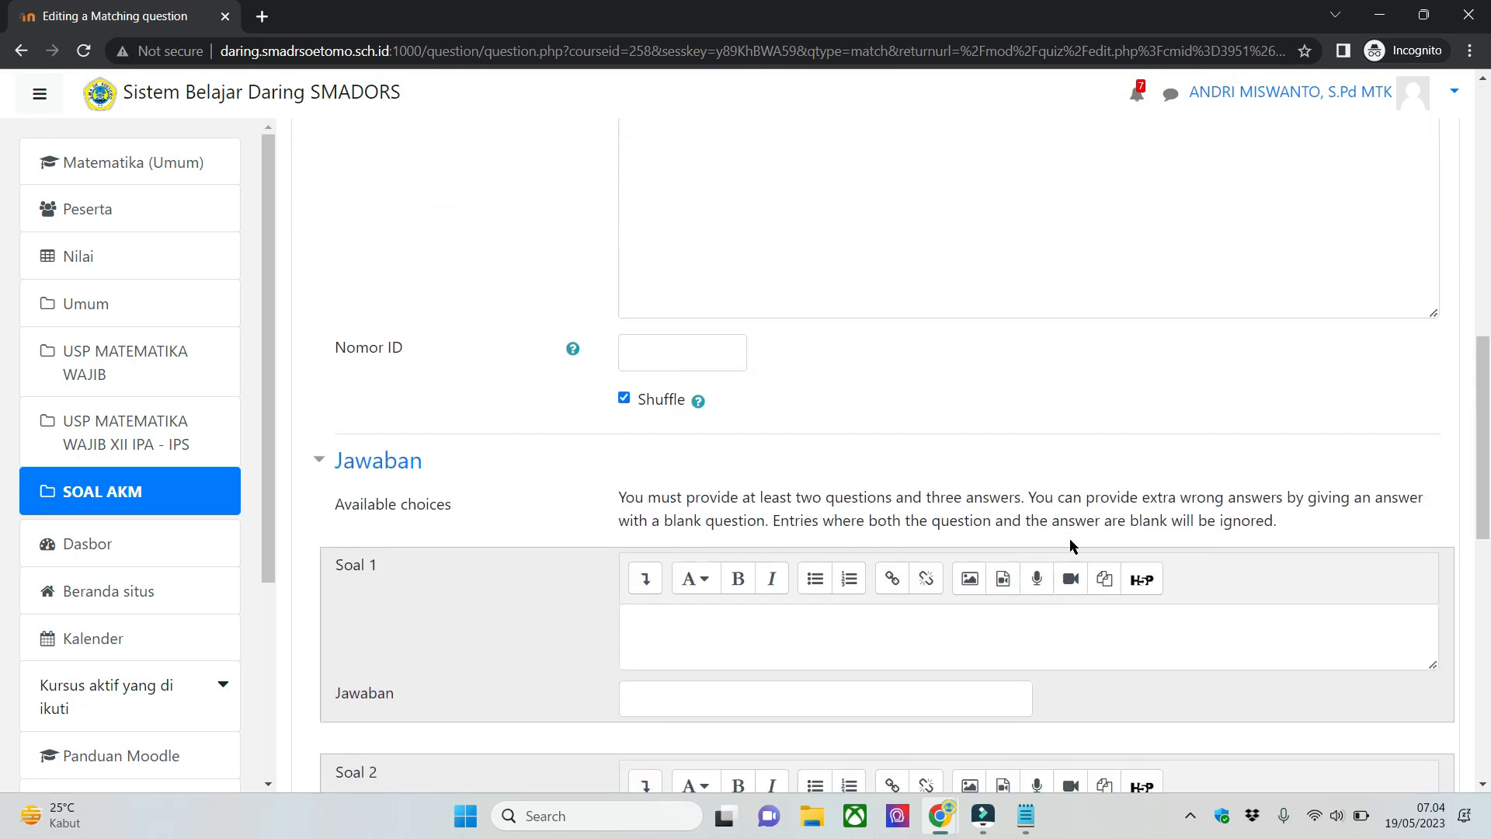
scroll(719, 423, "down", 2)
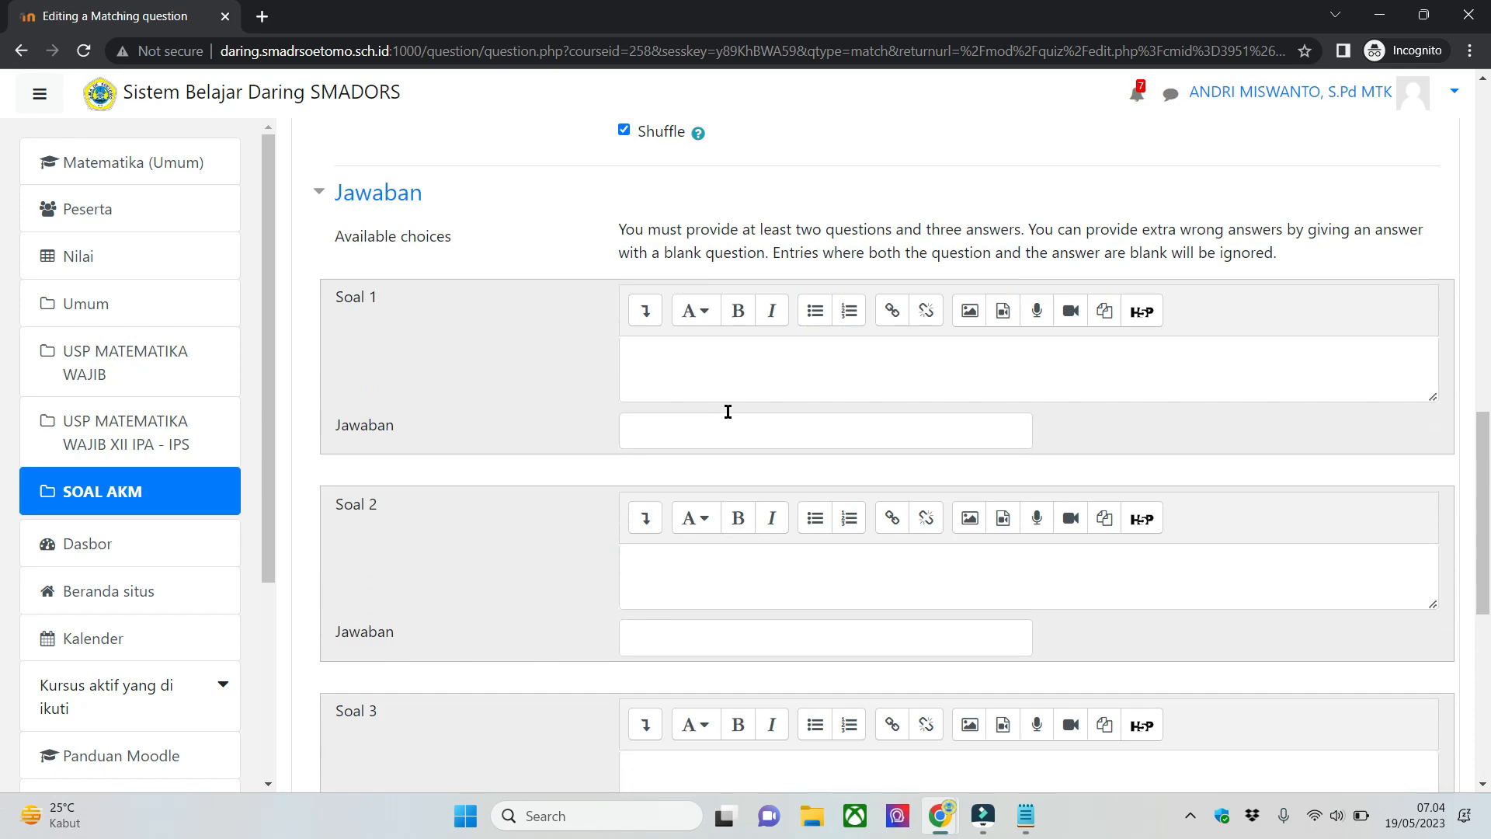
left_click(750, 376)
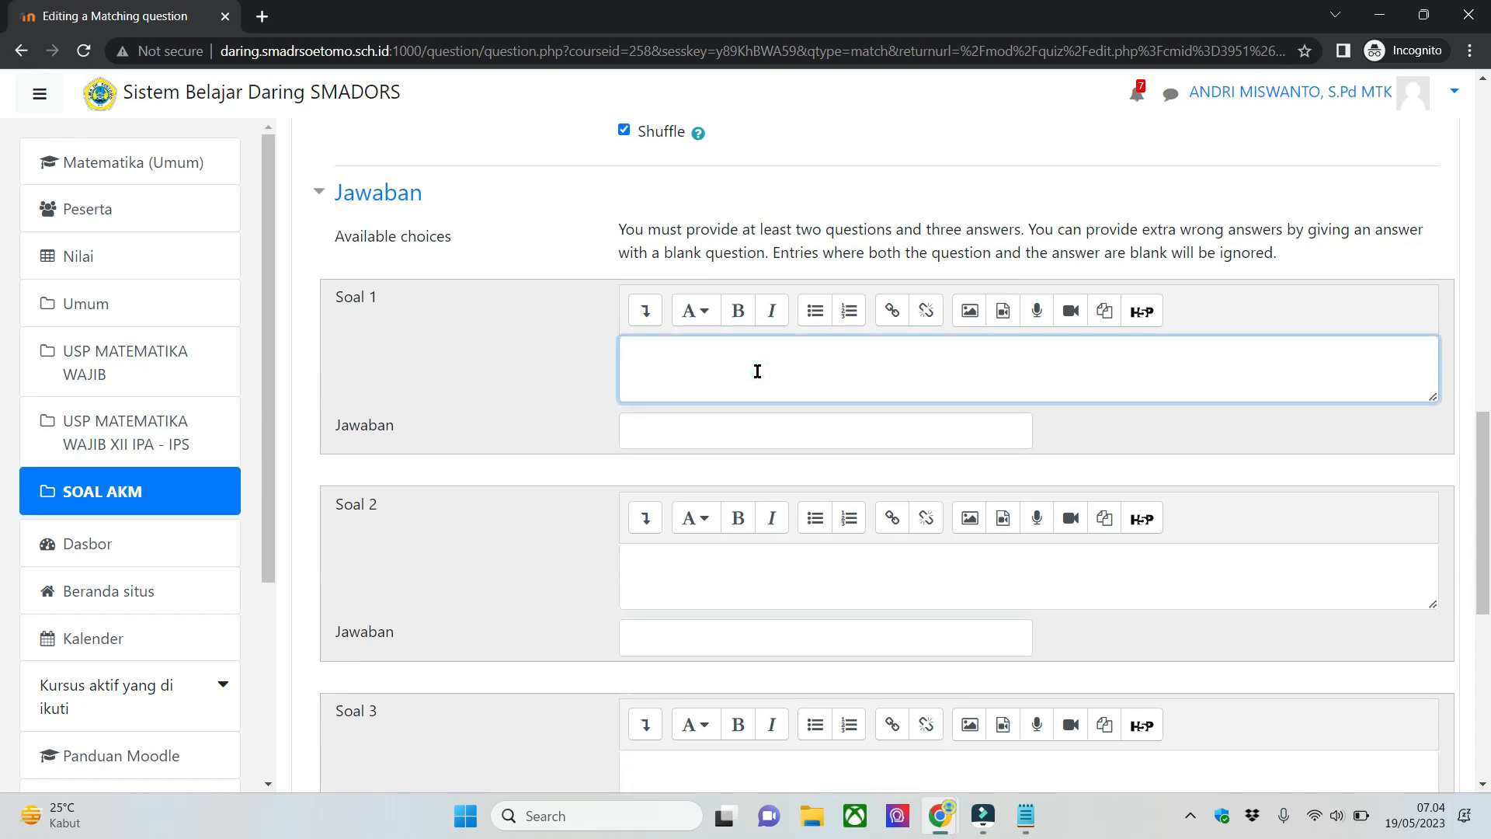
scroll(622, 533, "down", 3)
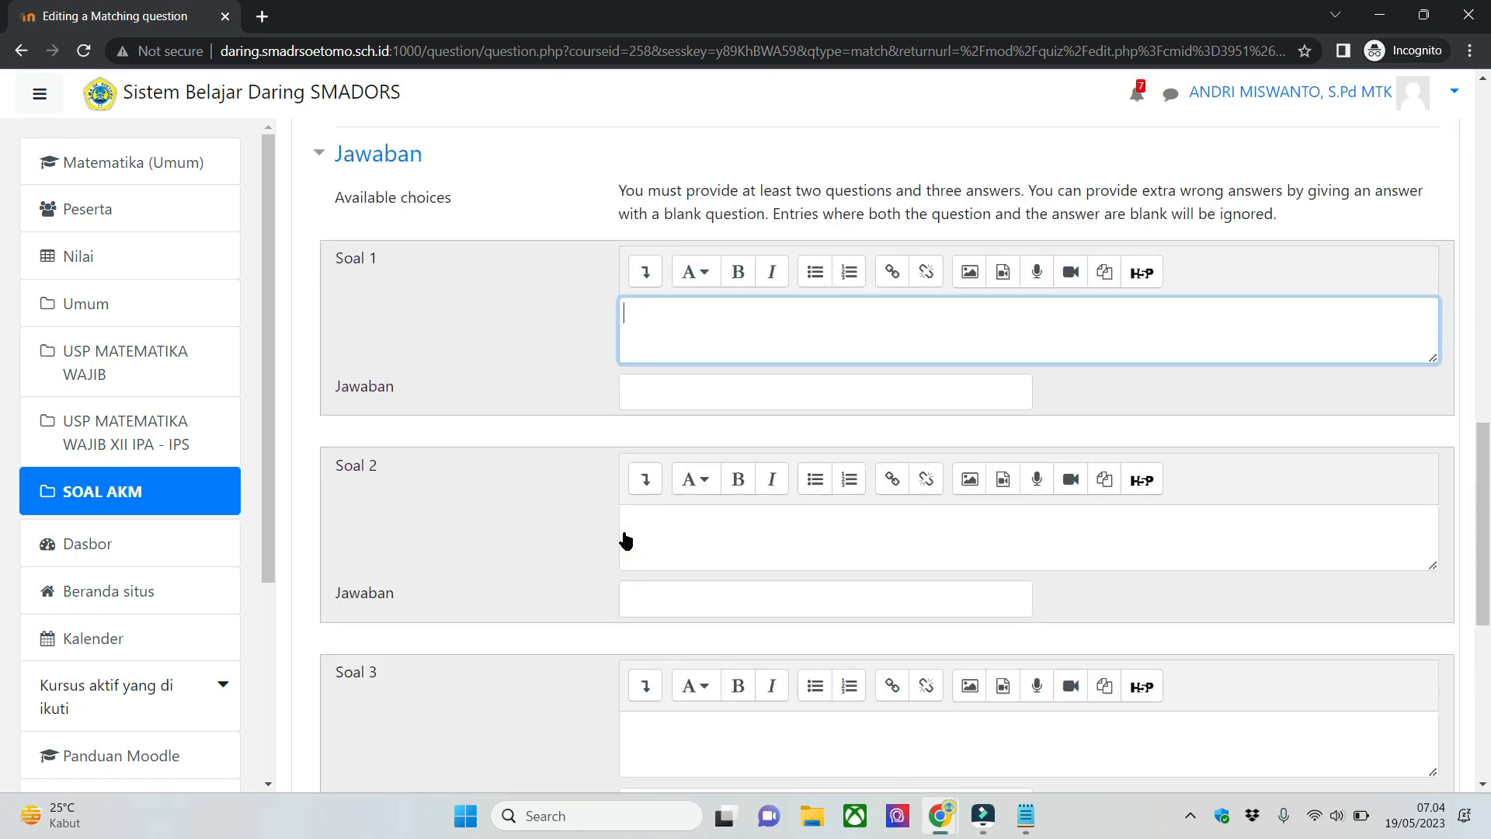
scroll(682, 506, "up", 5)
scroll(705, 516, "up", 10)
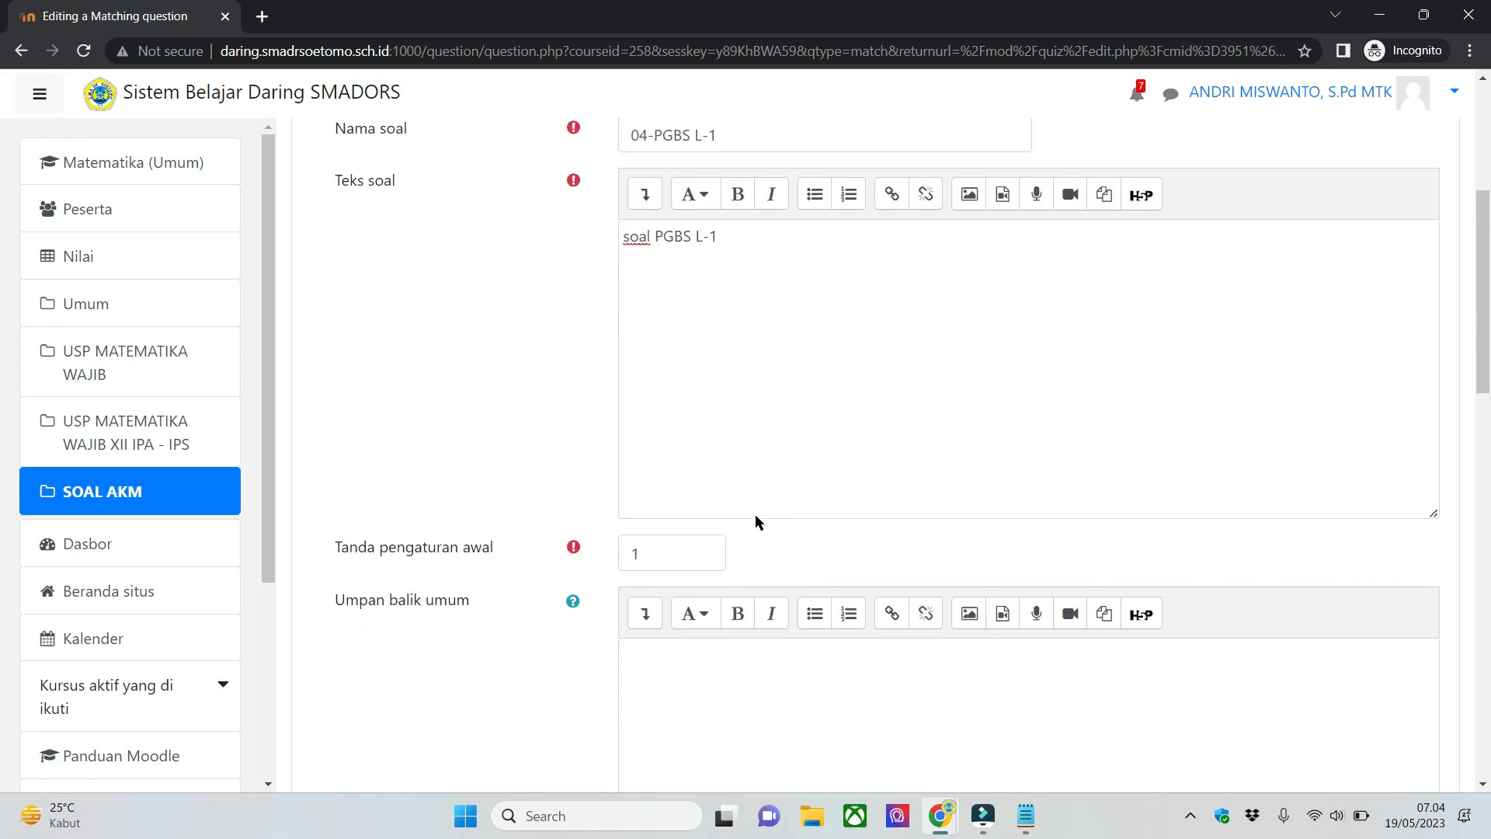
scroll(758, 515, "down", 3)
scroll(761, 516, "down", 10)
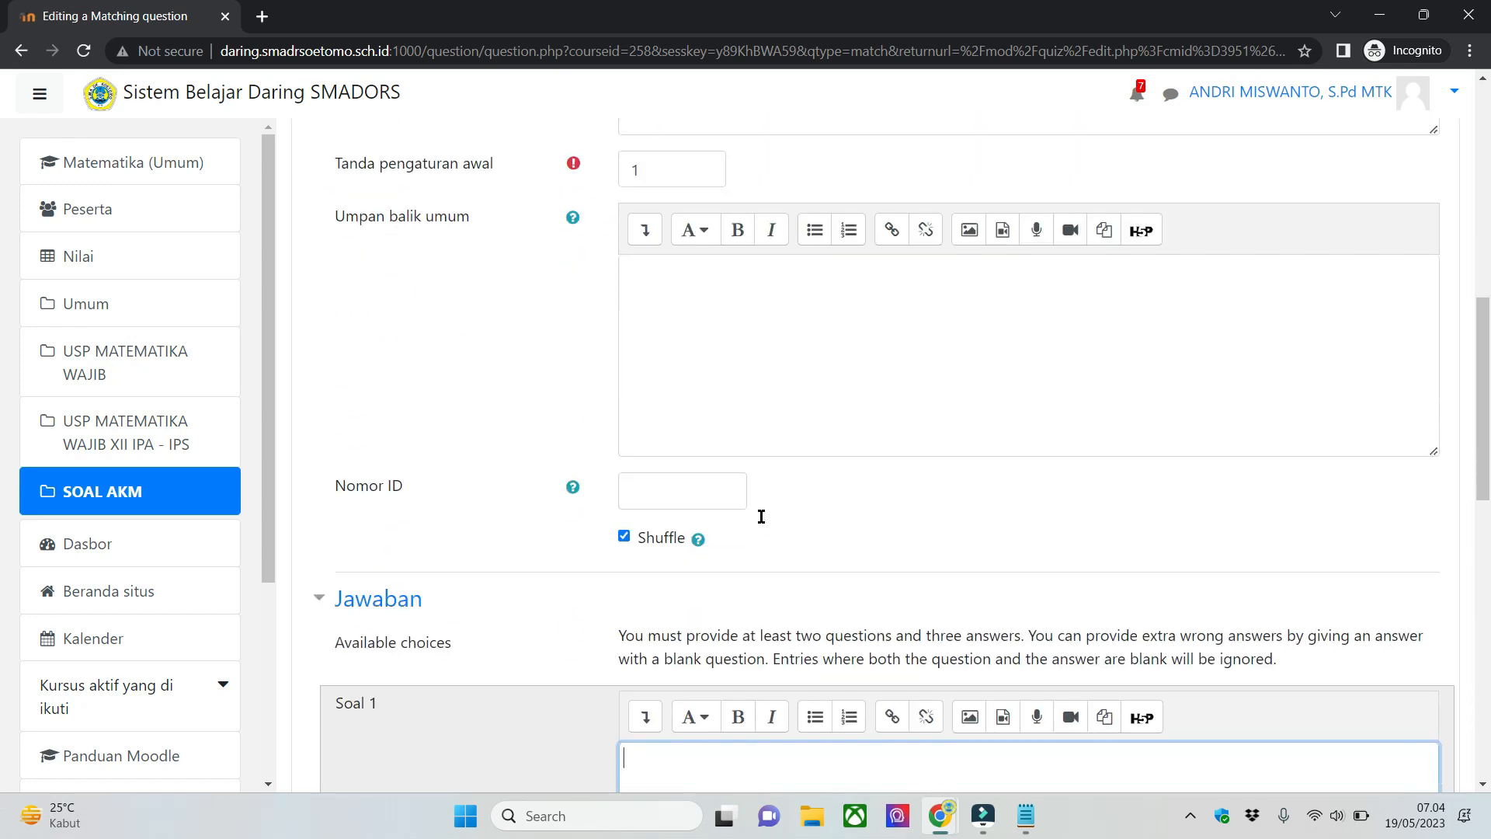
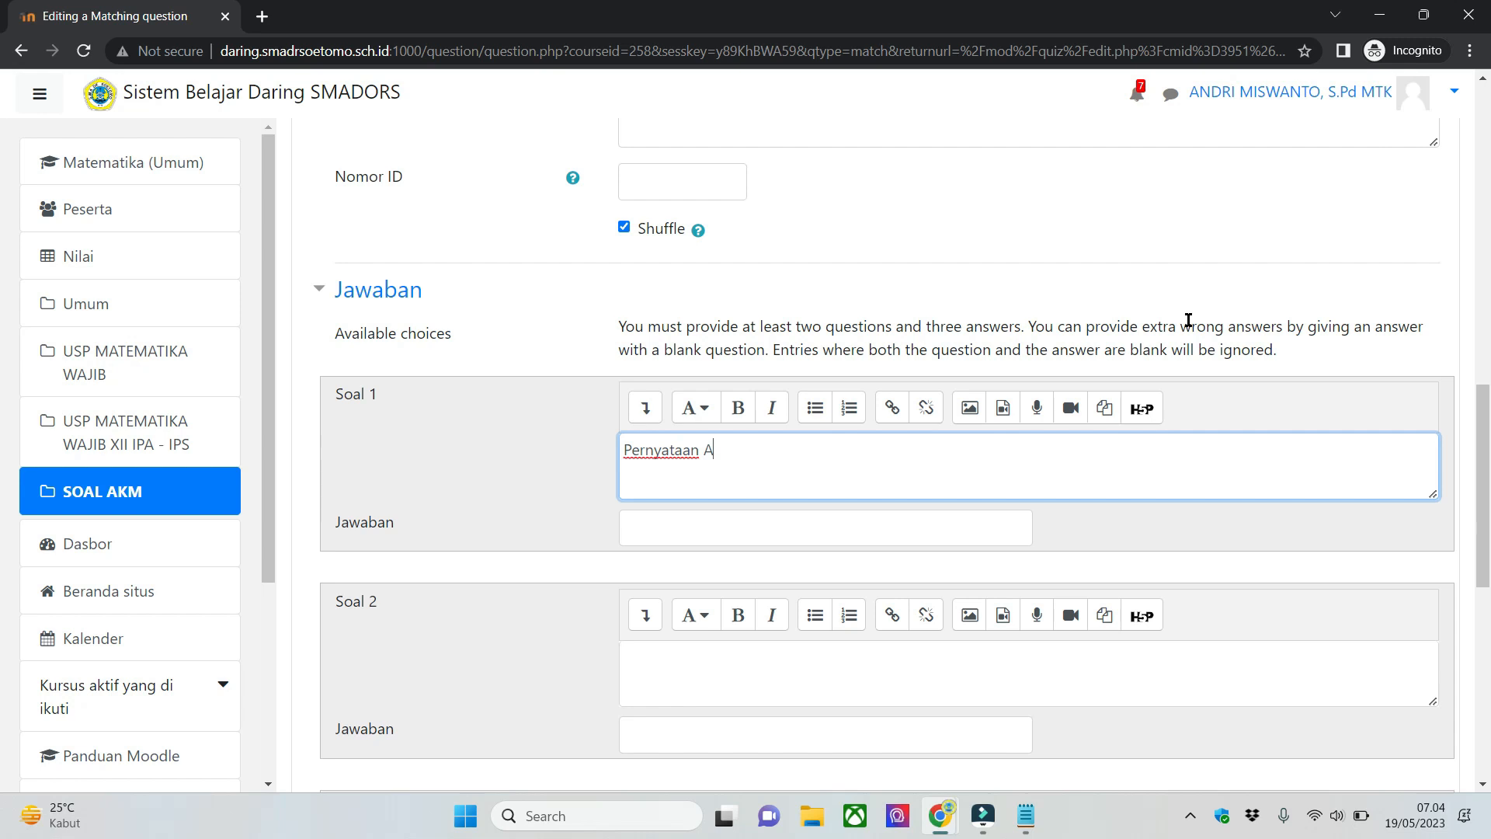
- Set the answer of Soal 1 to Benar, and fill Soal 2 with "Pernyataan B" and the answer Salah
type("Bena")
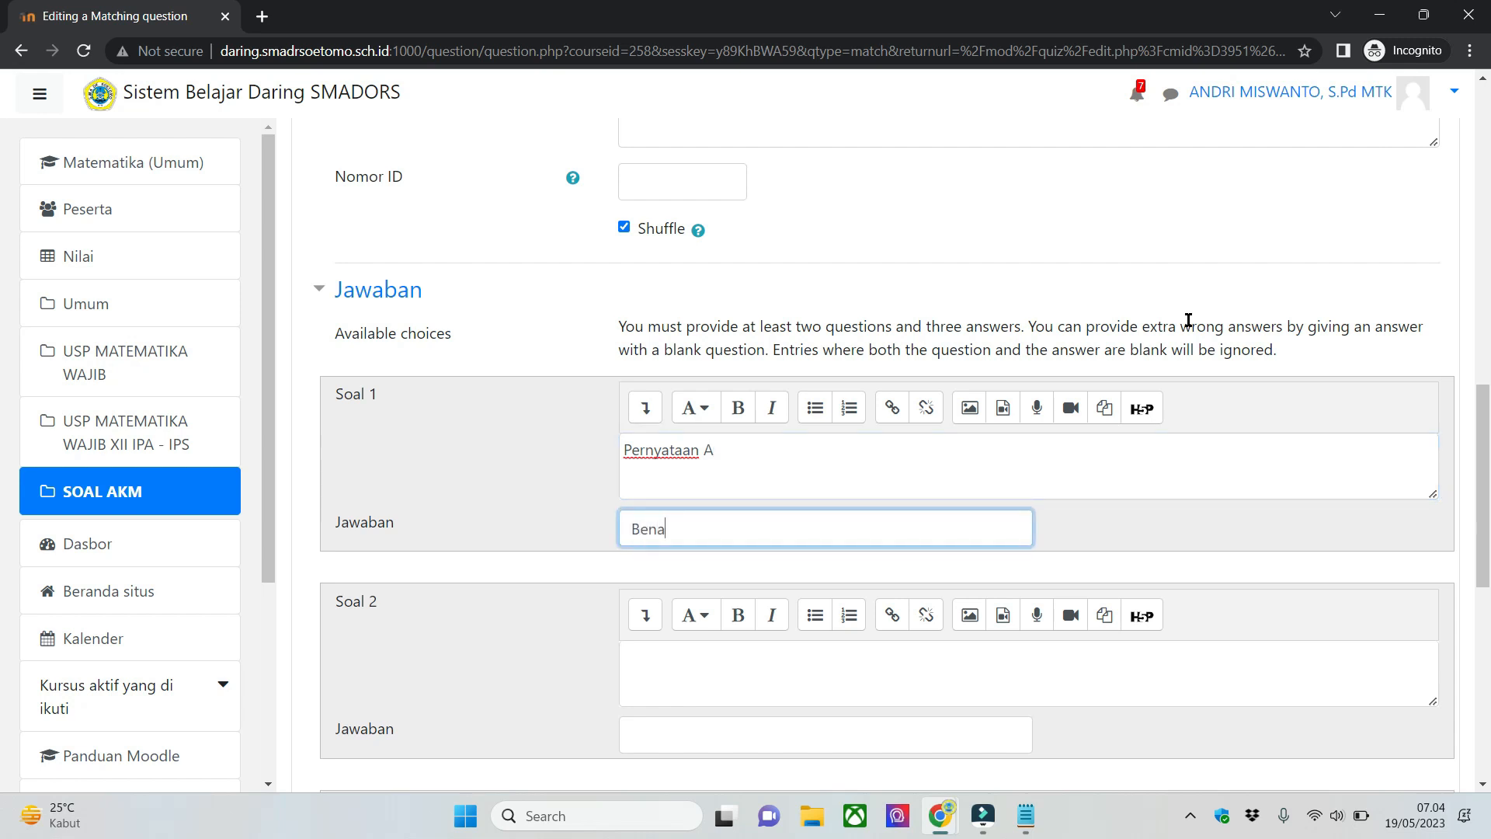
type("r")
scroll(746, 673, "down", 1)
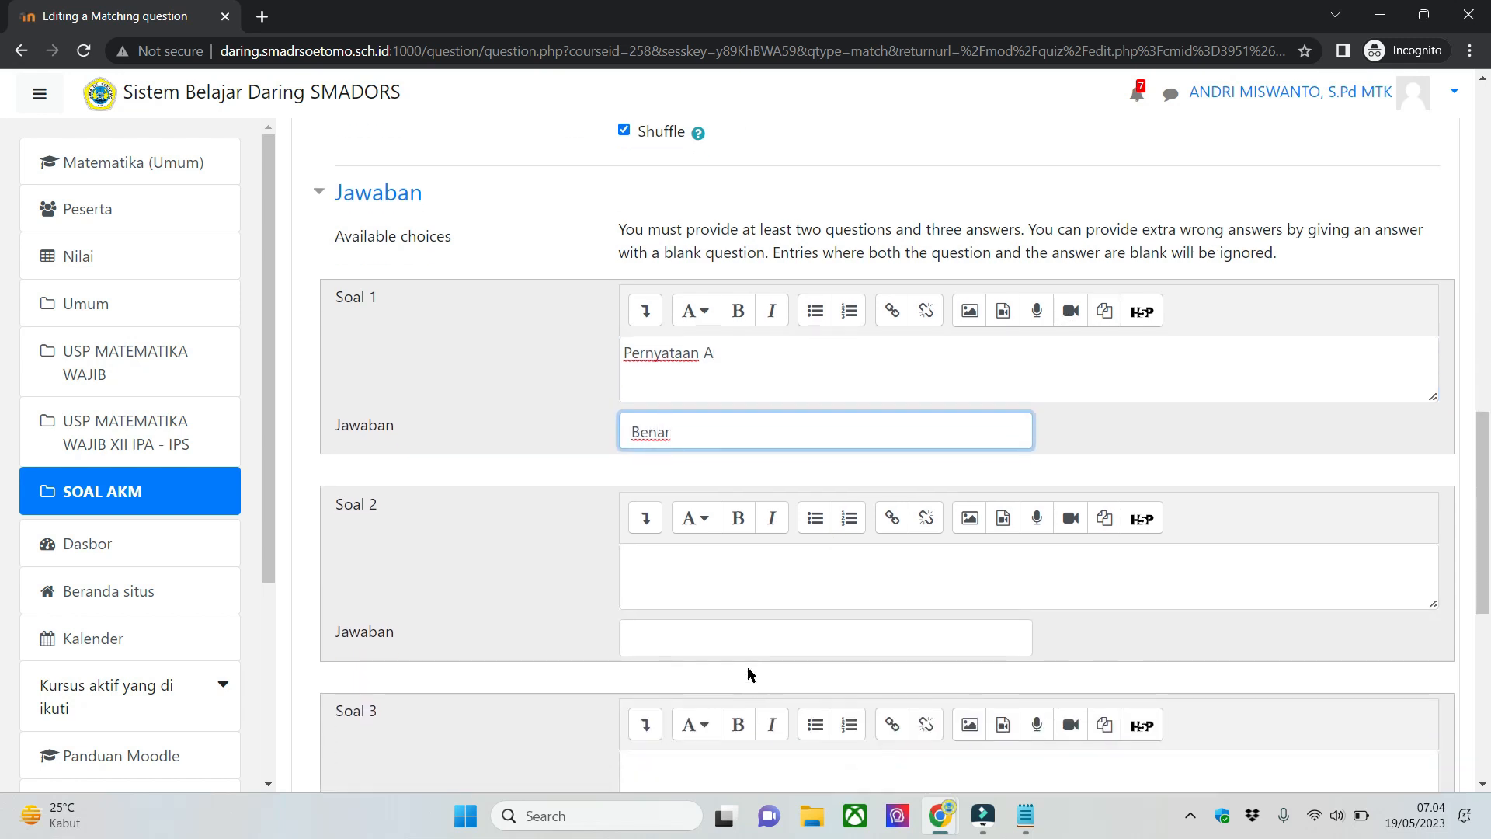
left_click(804, 575)
type("Pernuat")
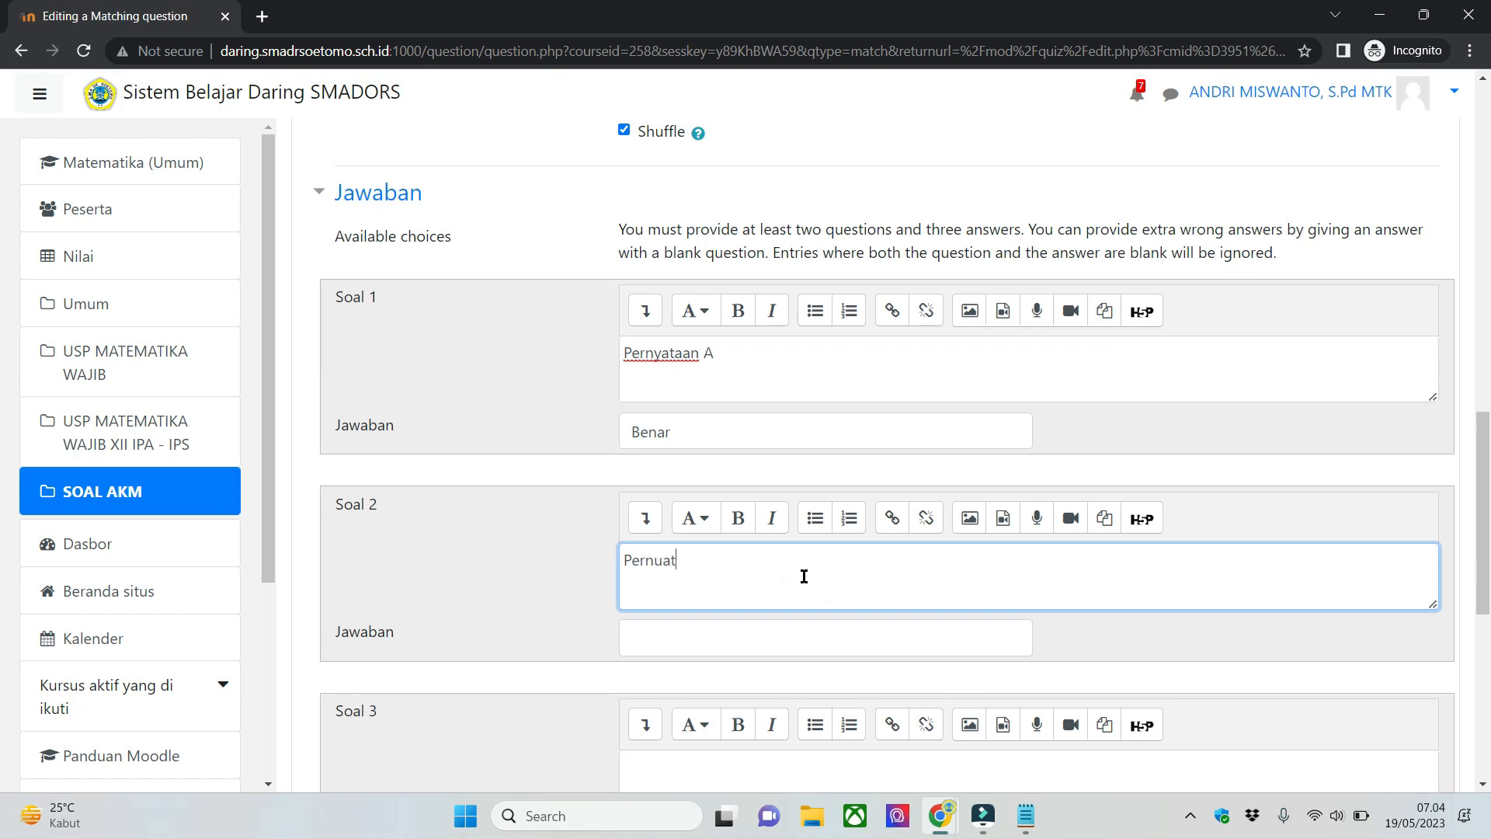
type("yataan B")
type("S")
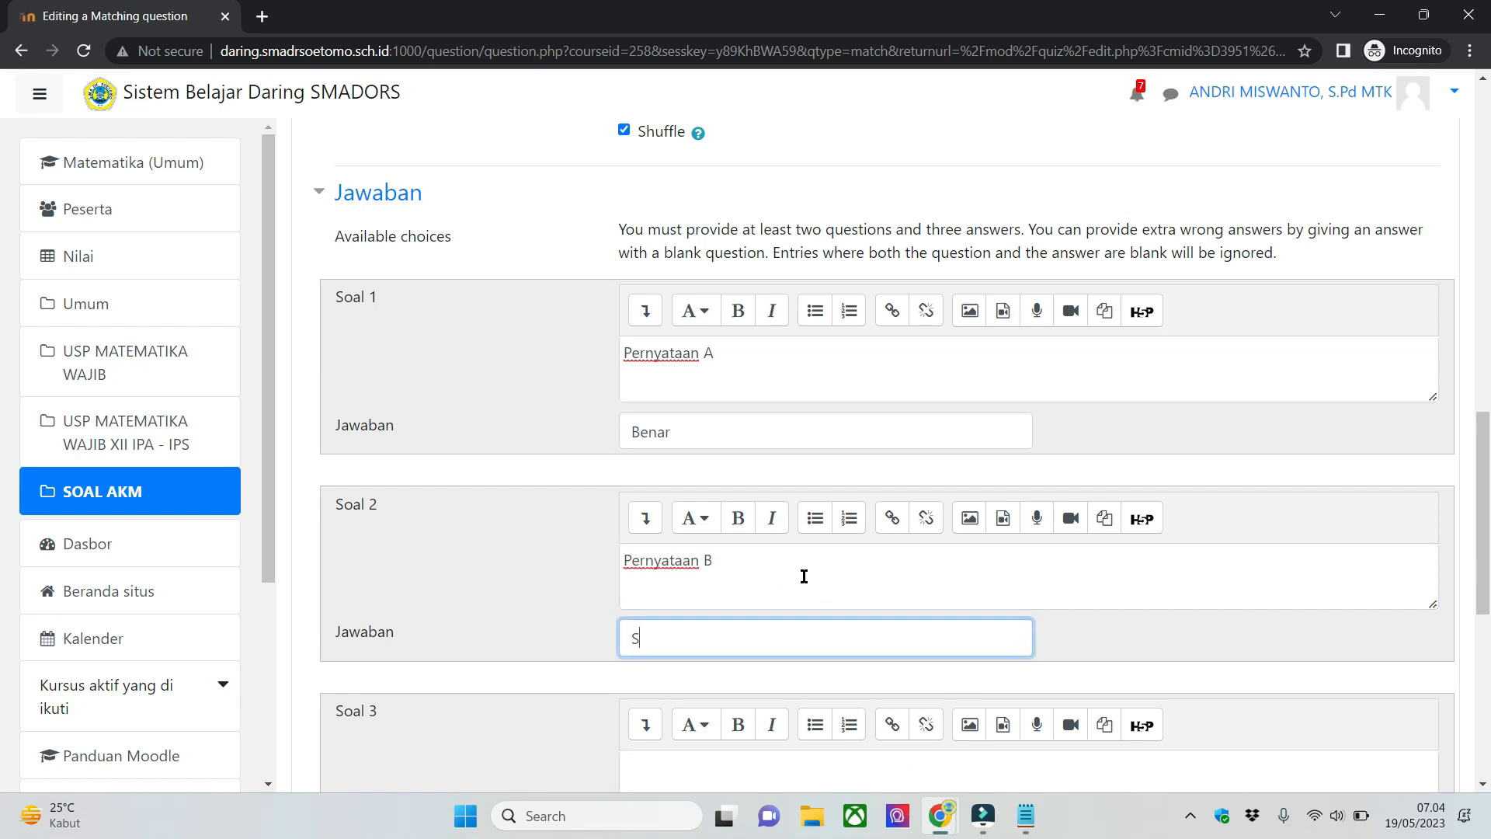
- Reuse the Soal 2 statement text for Soal 3, changing it to "Pernyataan C" with the answer Salah
left_click(804, 575)
key("ctrl+a")
key("ctrl+c")
scroll(825, 585, "down", 2)
left_click(828, 588)
key("ctrl+v")
key("BackSpace")
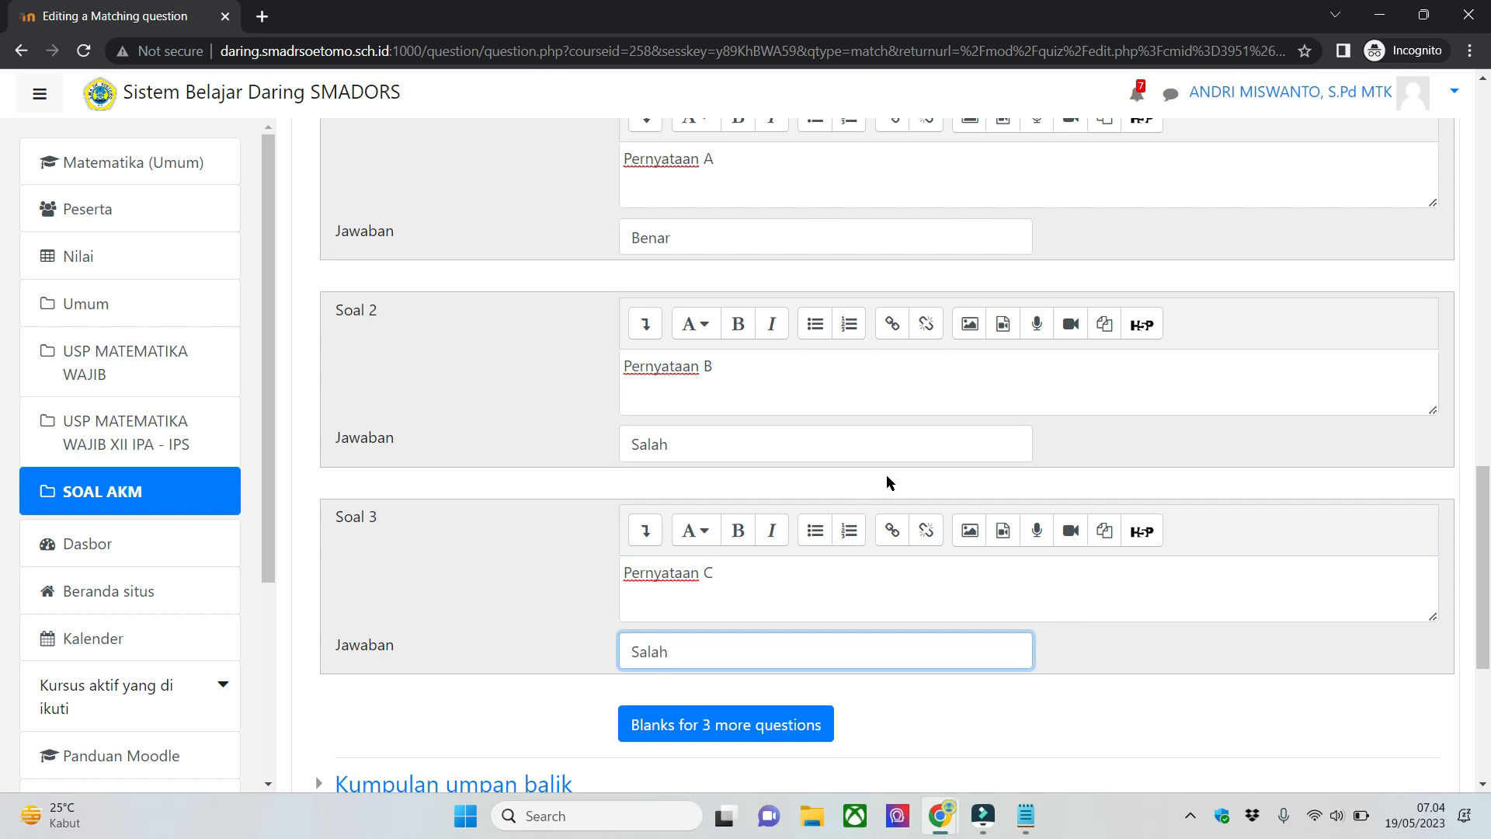
- Review the statements and answers entered for Soal 1 through Soal 3 in the Jawaban section
scroll(533, 448, "up", 1)
left_click(504, 430)
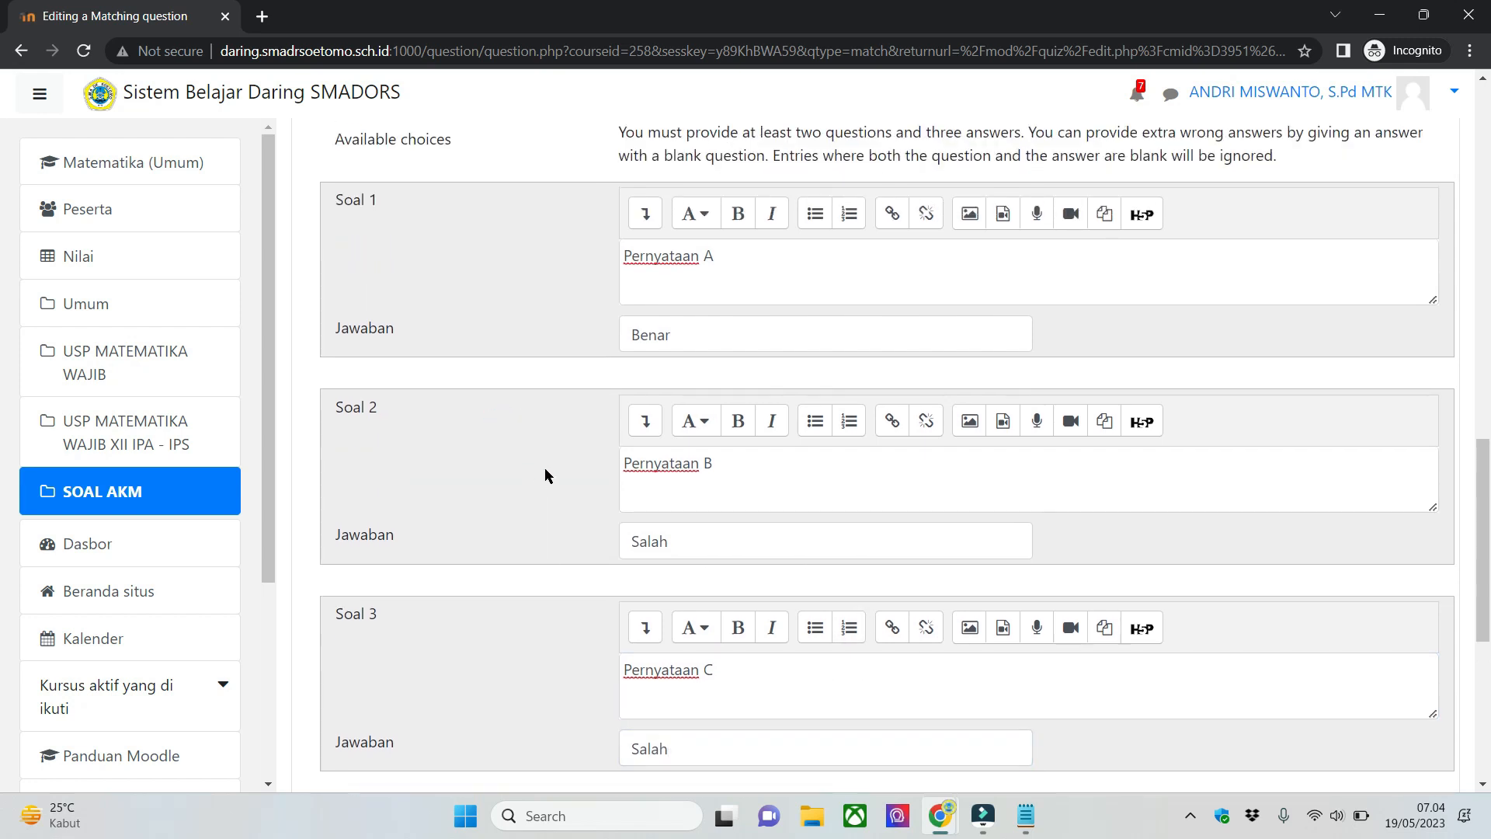
scroll(536, 466, "up", 1)
scroll(417, 336, "down", 2)
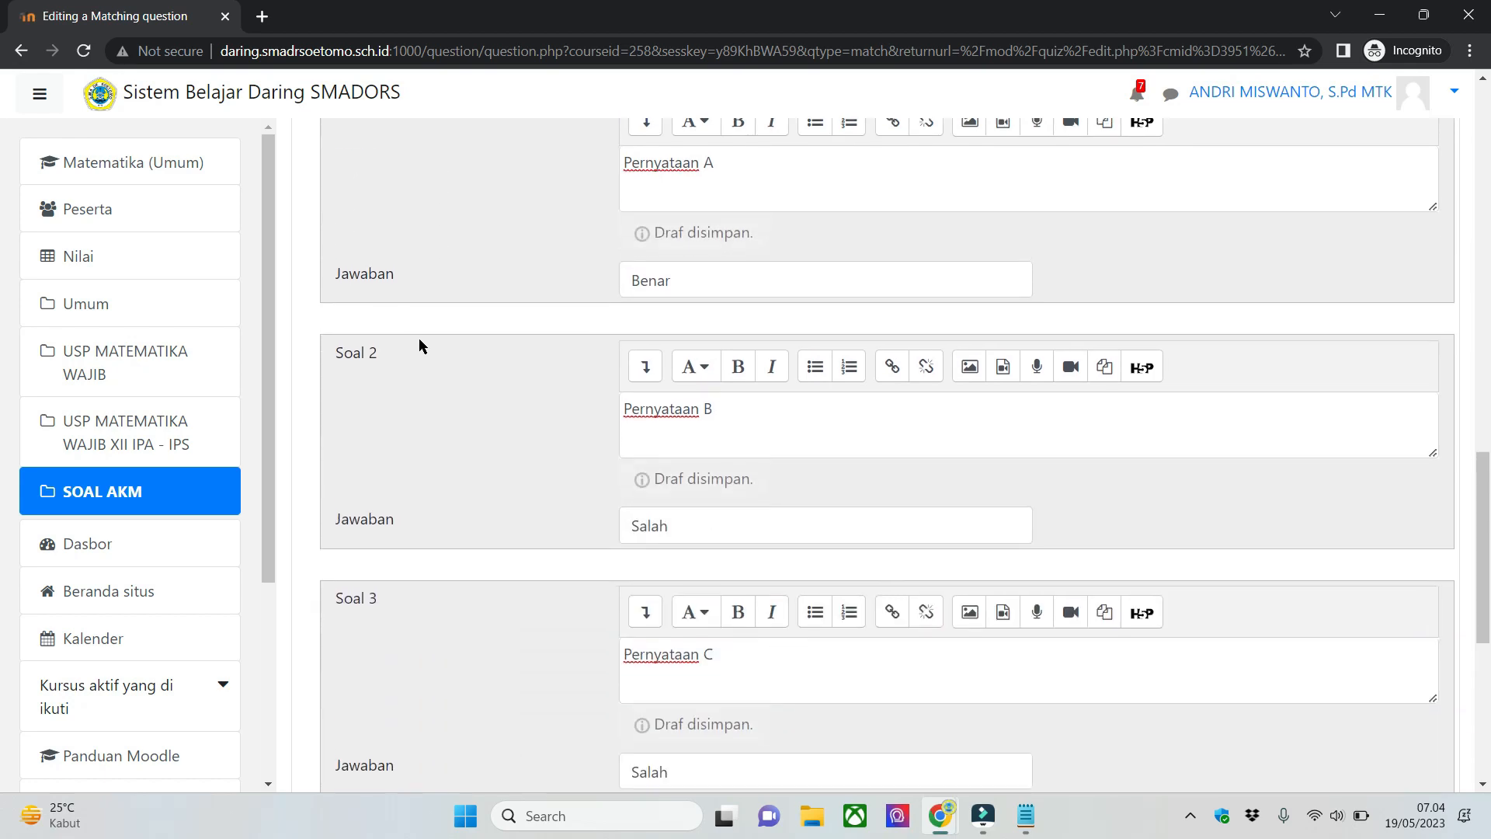
scroll(467, 524, "down", 2)
scroll(468, 533, "up", 6)
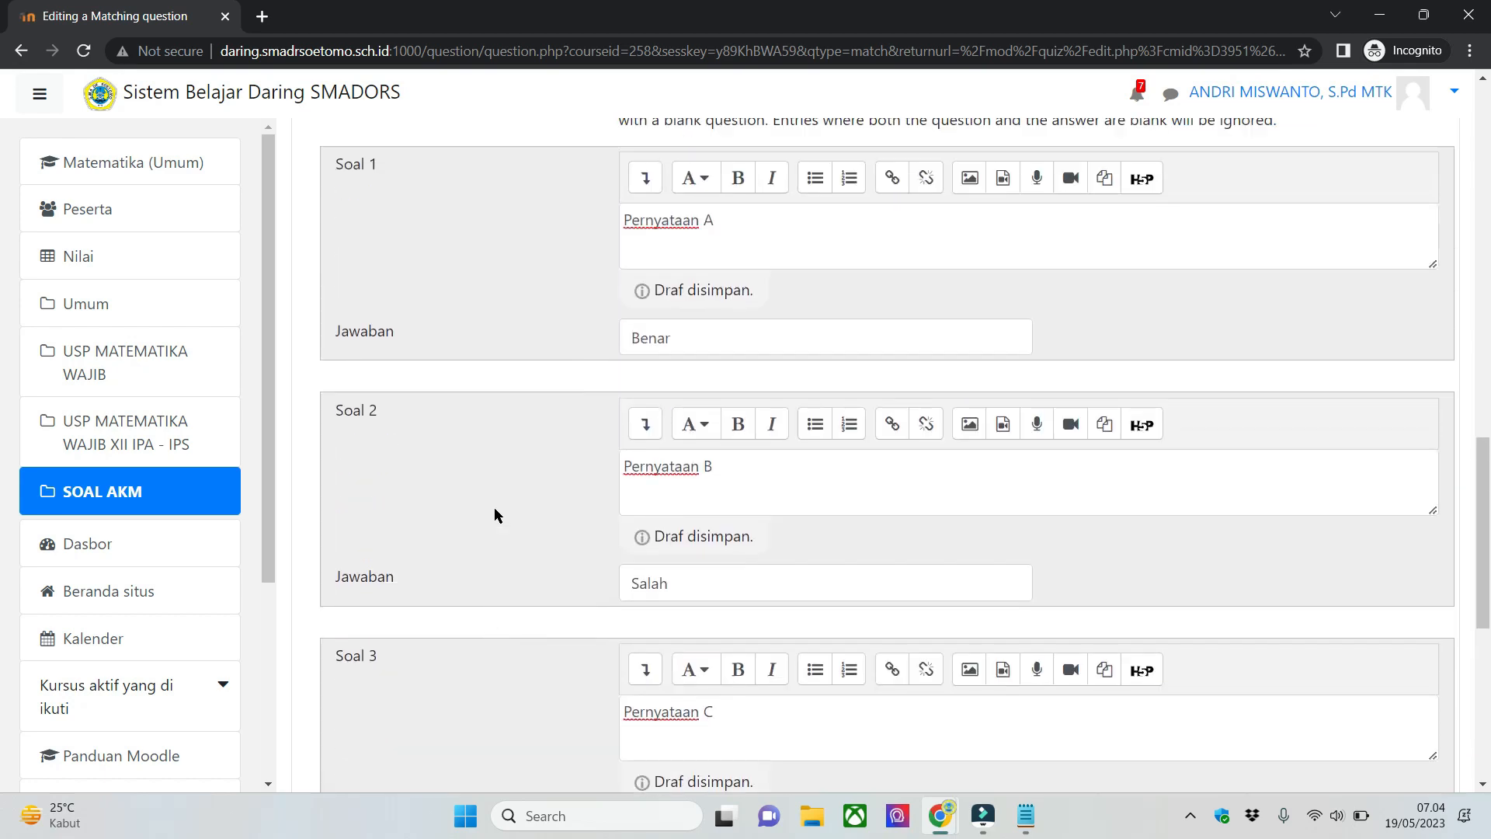
scroll(492, 517, "down", 4)
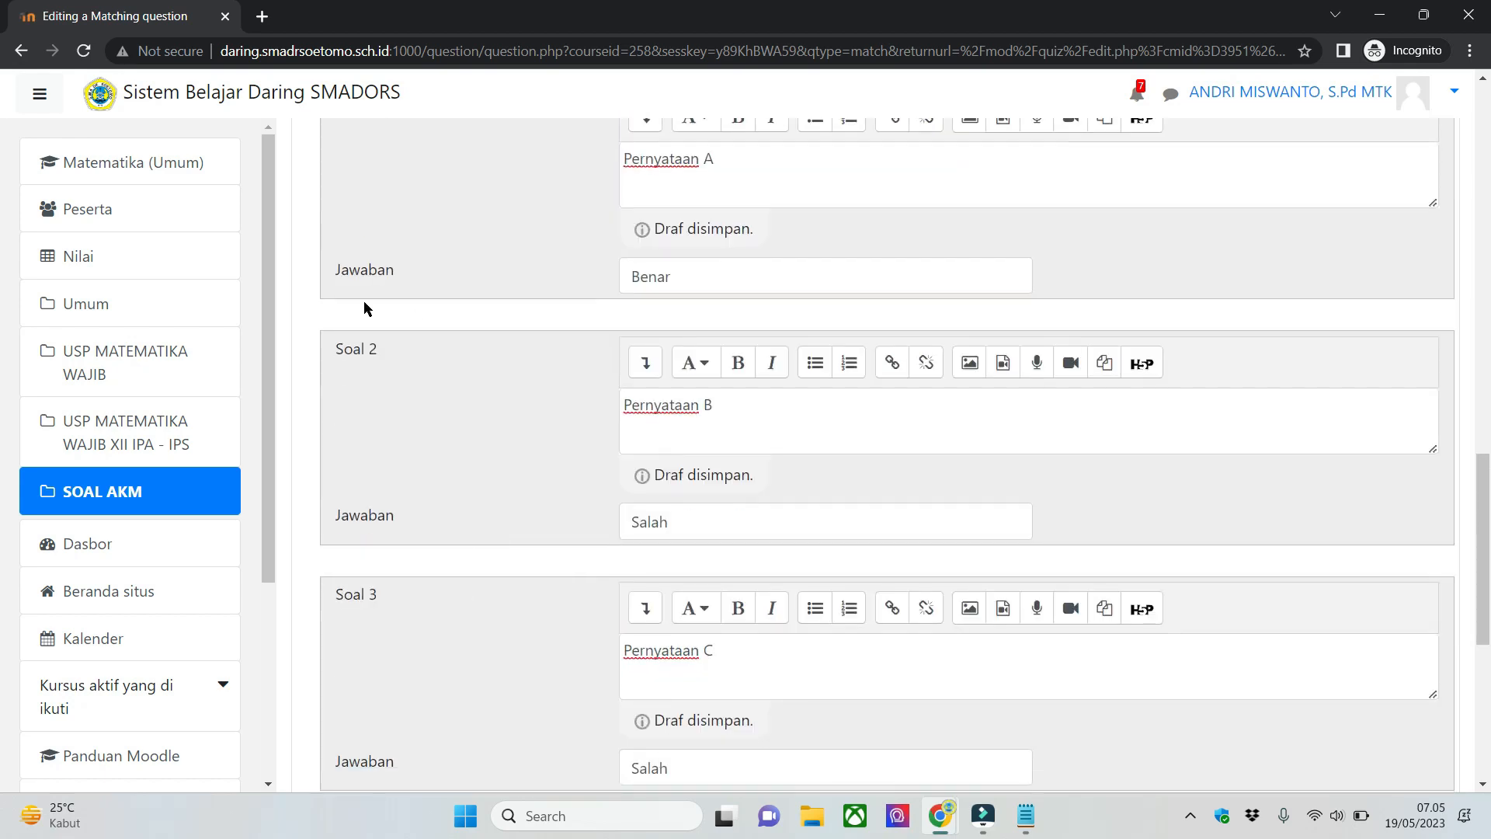
scroll(408, 450, "down", 3)
scroll(481, 421, "up", 3)
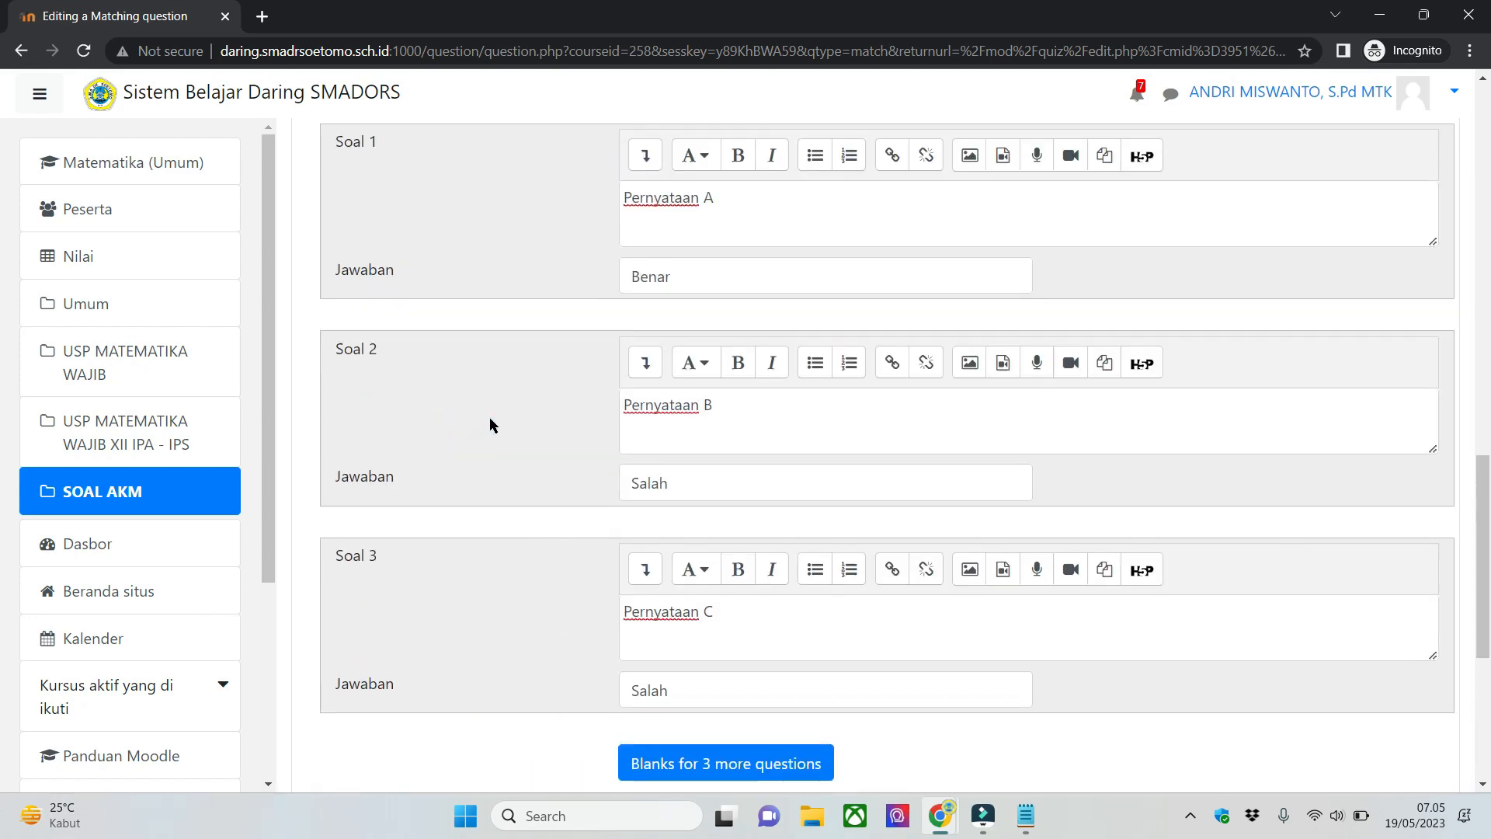
scroll(489, 417, "up", 1)
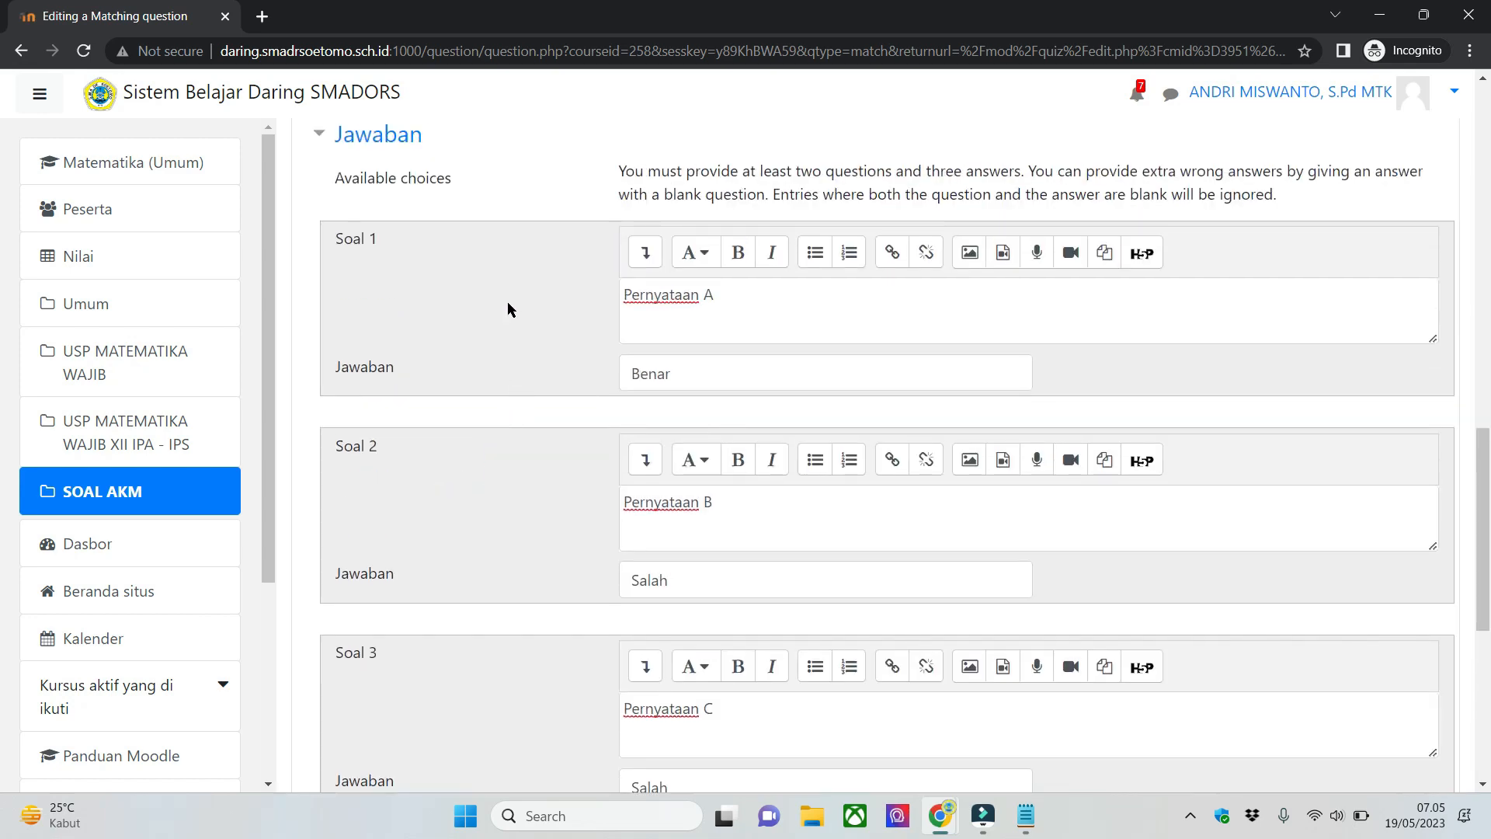
scroll(476, 350, "down", 1)
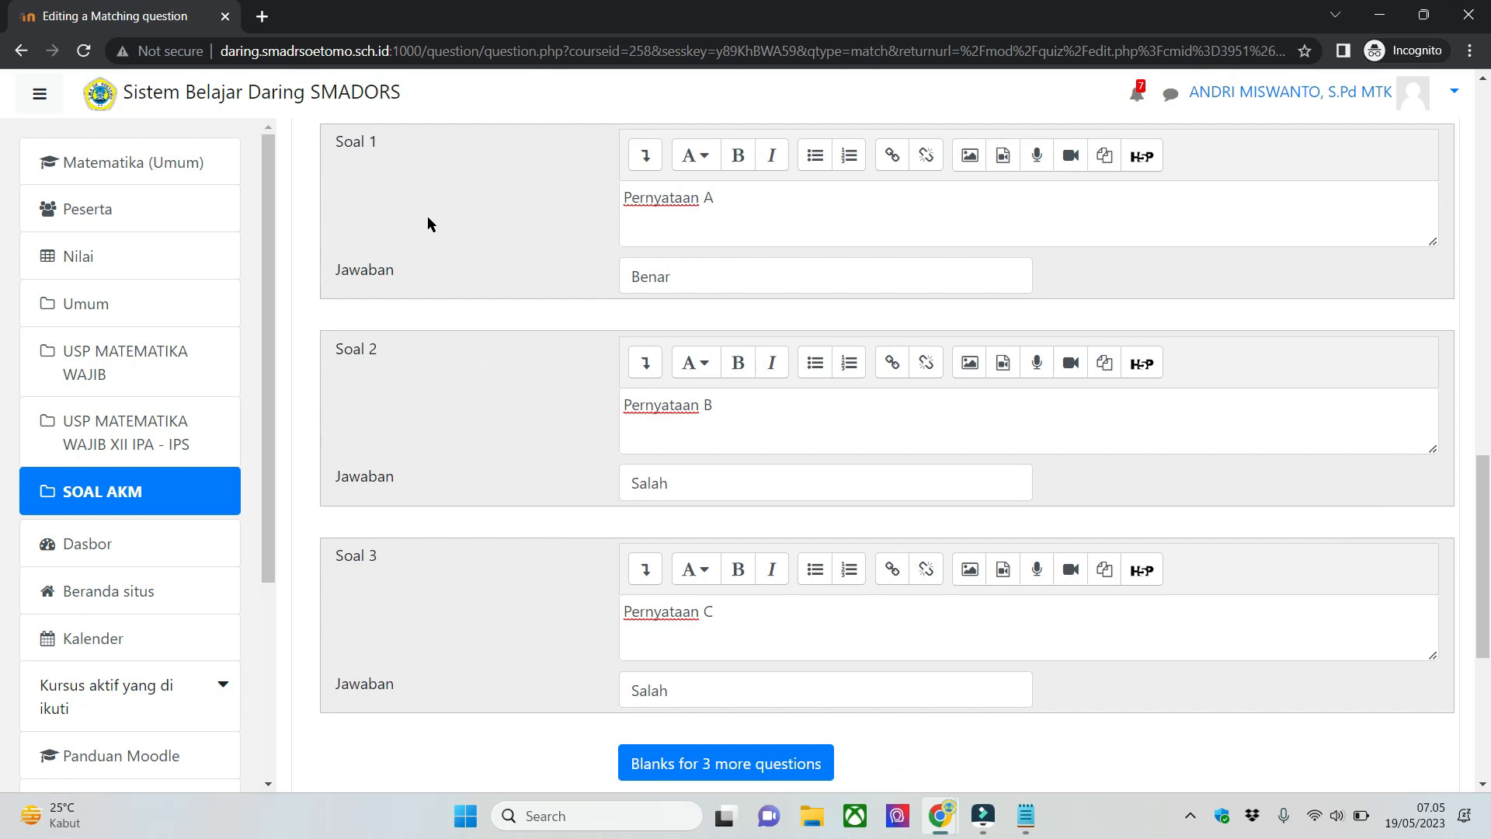
left_click(371, 149)
- Add blanks for 3 more questions to the Matching question and locate the new empty items
scroll(539, 606, "down", 1)
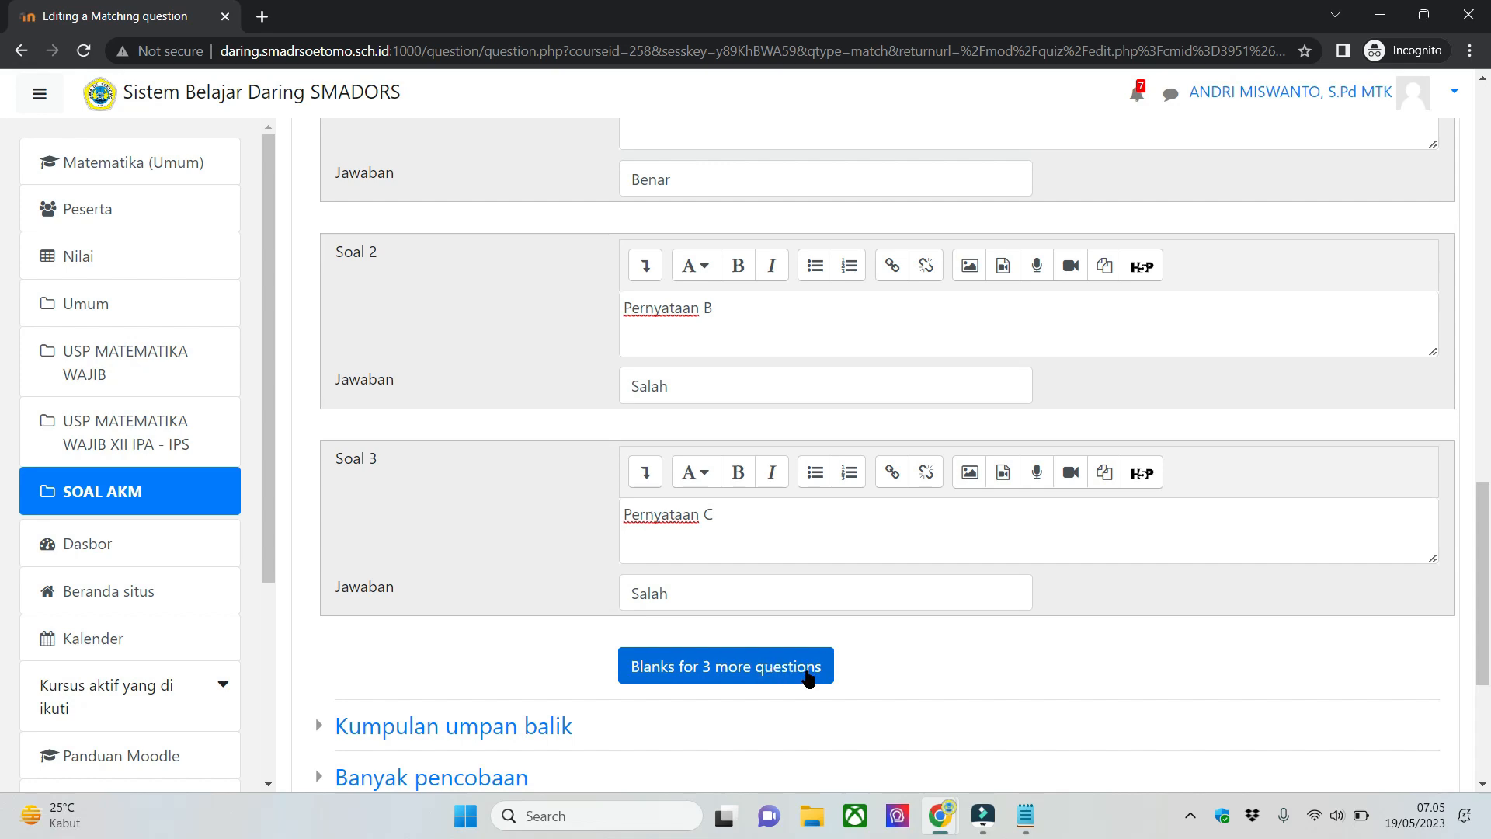
left_click(765, 665)
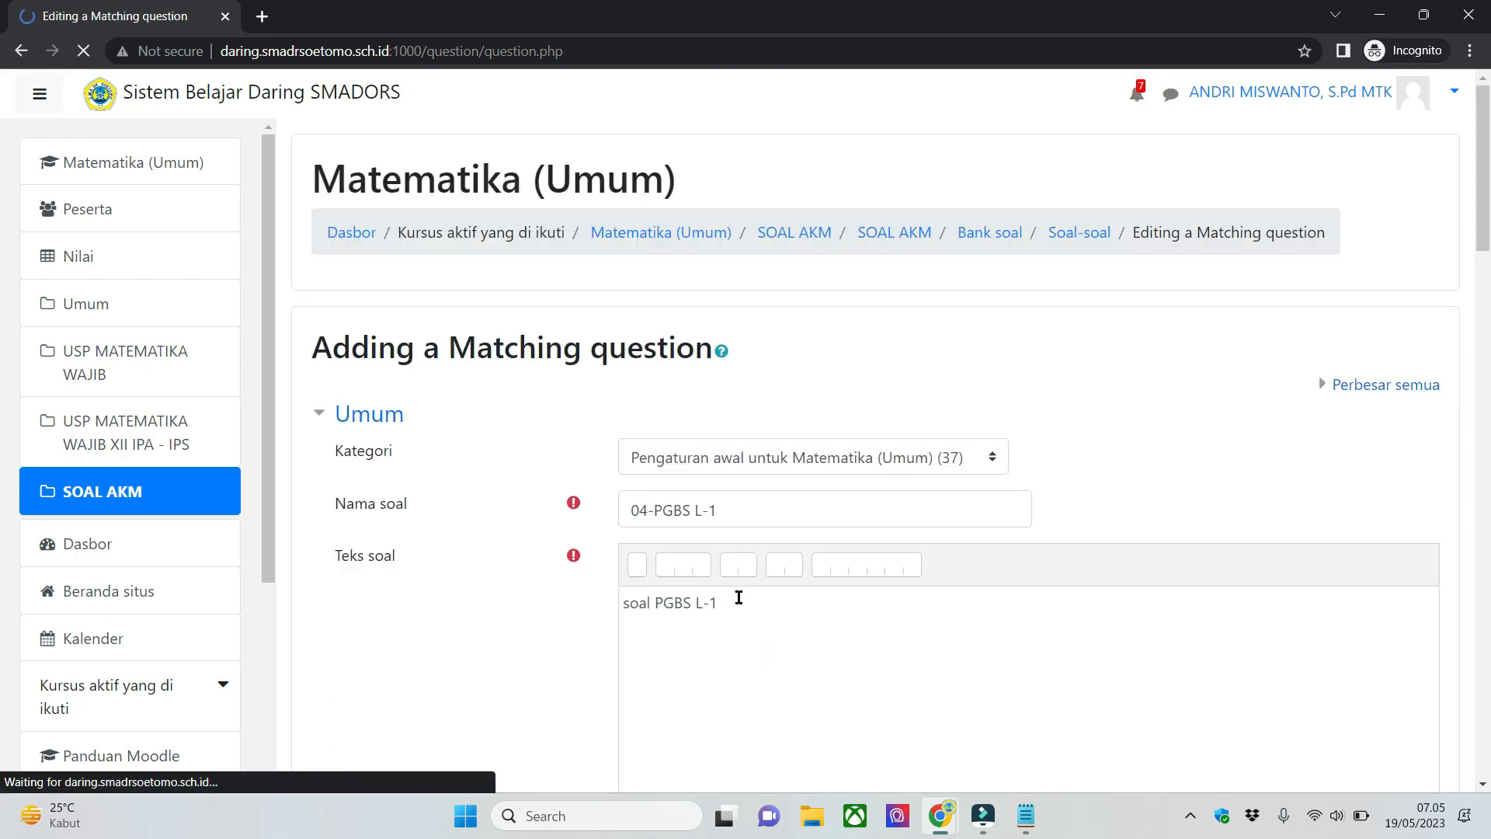
scroll(765, 509, "down", 20)
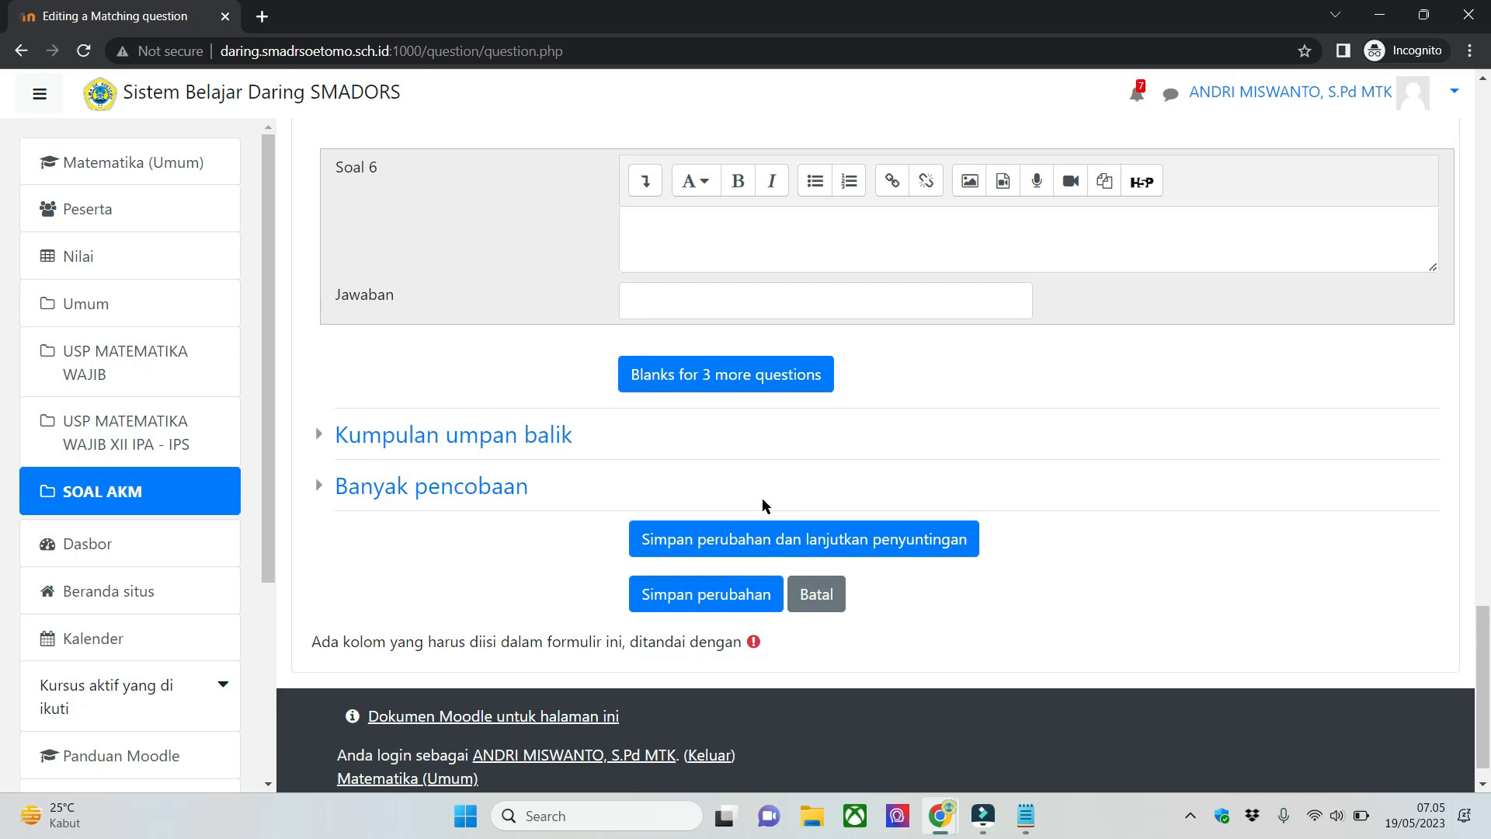
scroll(730, 385, "up", 7)
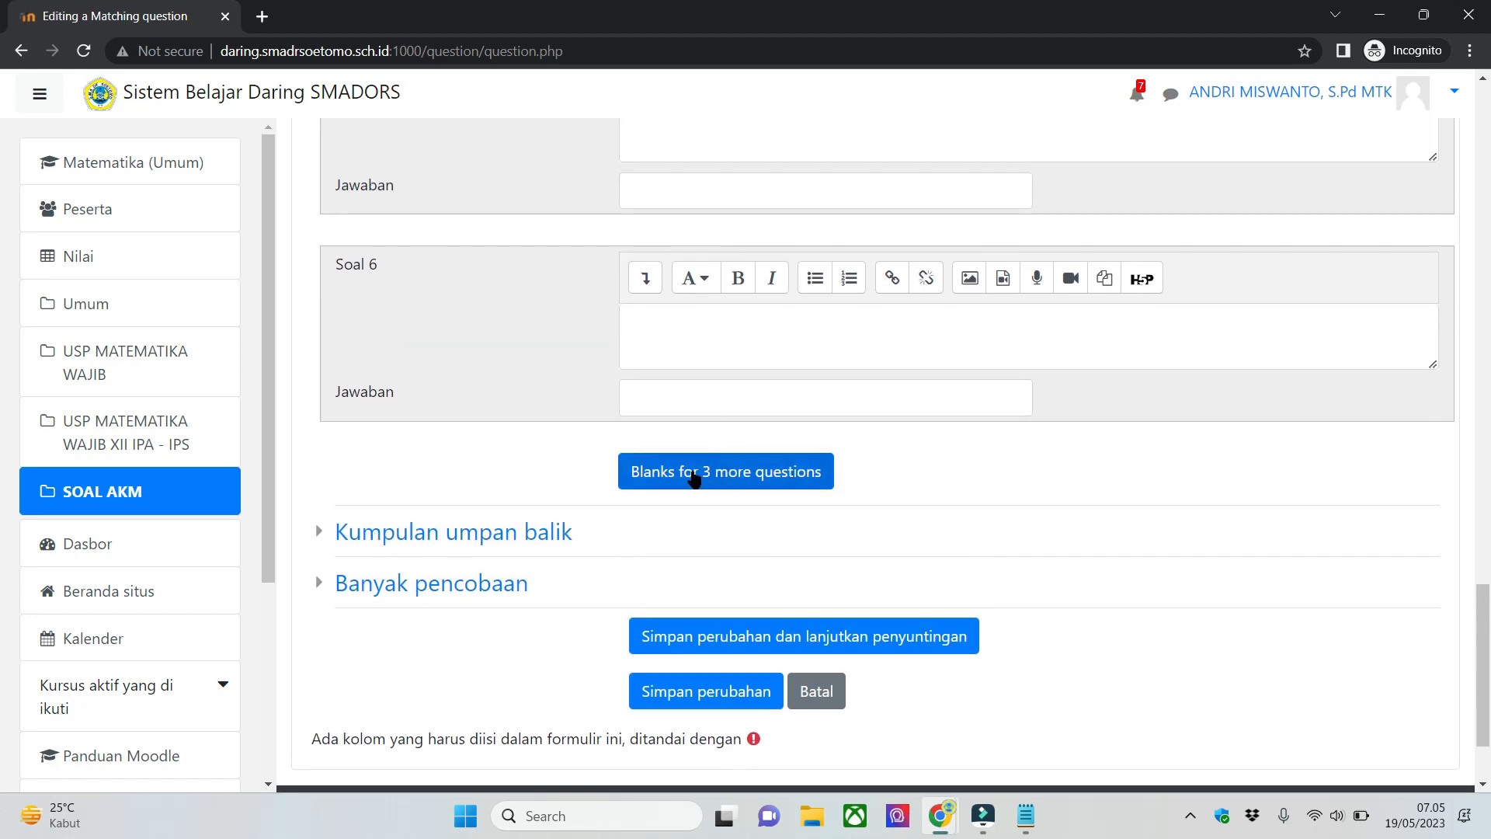
scroll(548, 474, "up", 4)
scroll(733, 459, "down", 3)
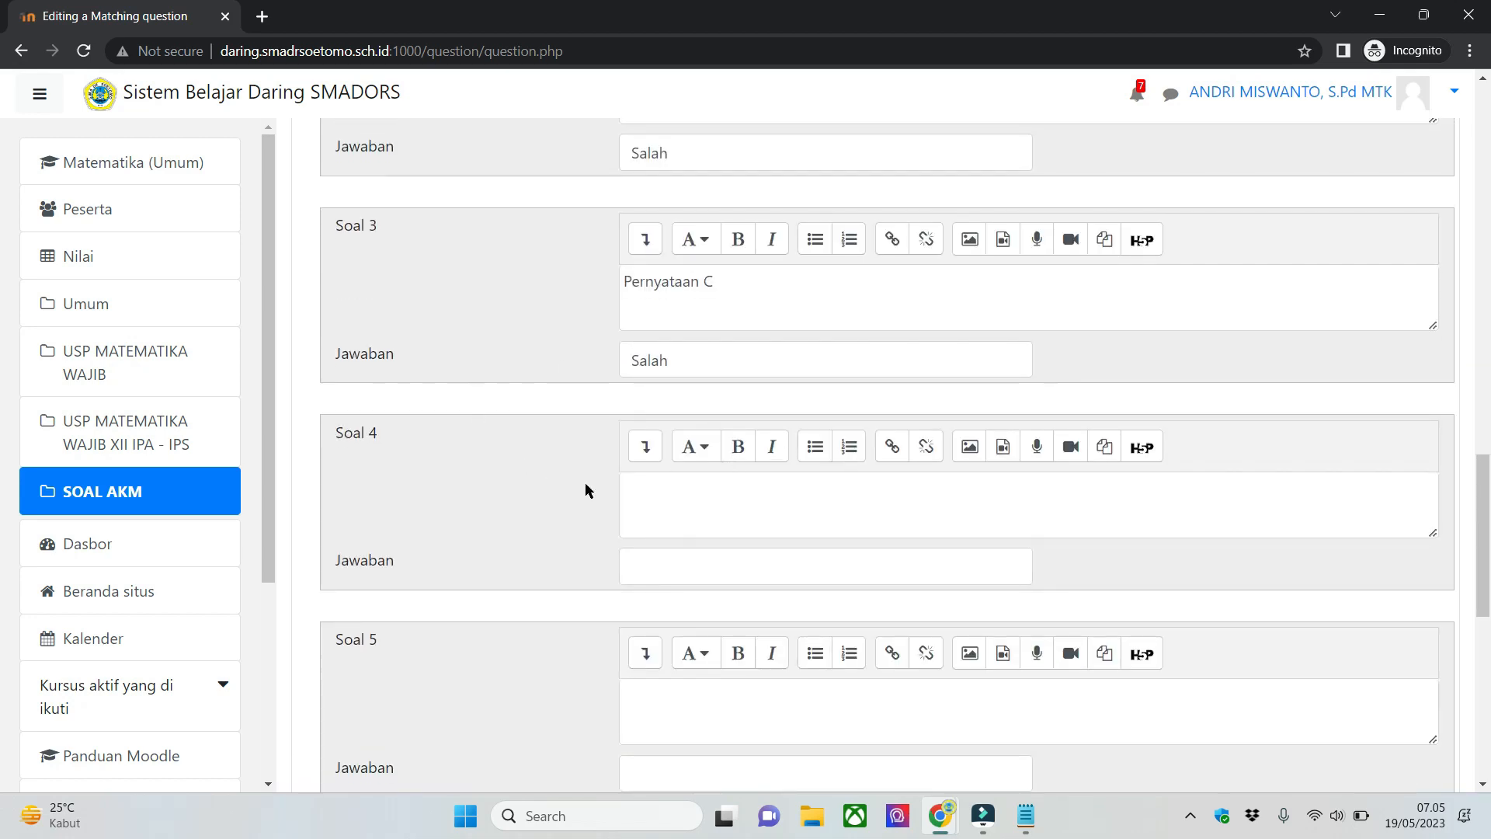
scroll(637, 498, "down", 2)
scroll(637, 497, "down", 3)
scroll(529, 346, "up", 4)
- Fill Soal 4 with the statement "Pernyataan D" and the answer Benar
left_click(758, 430)
key("ctrl+v")
key("BackSpace")
type("D")
key("Tab")
type("Benar")
scroll(486, 485, "down", 1)
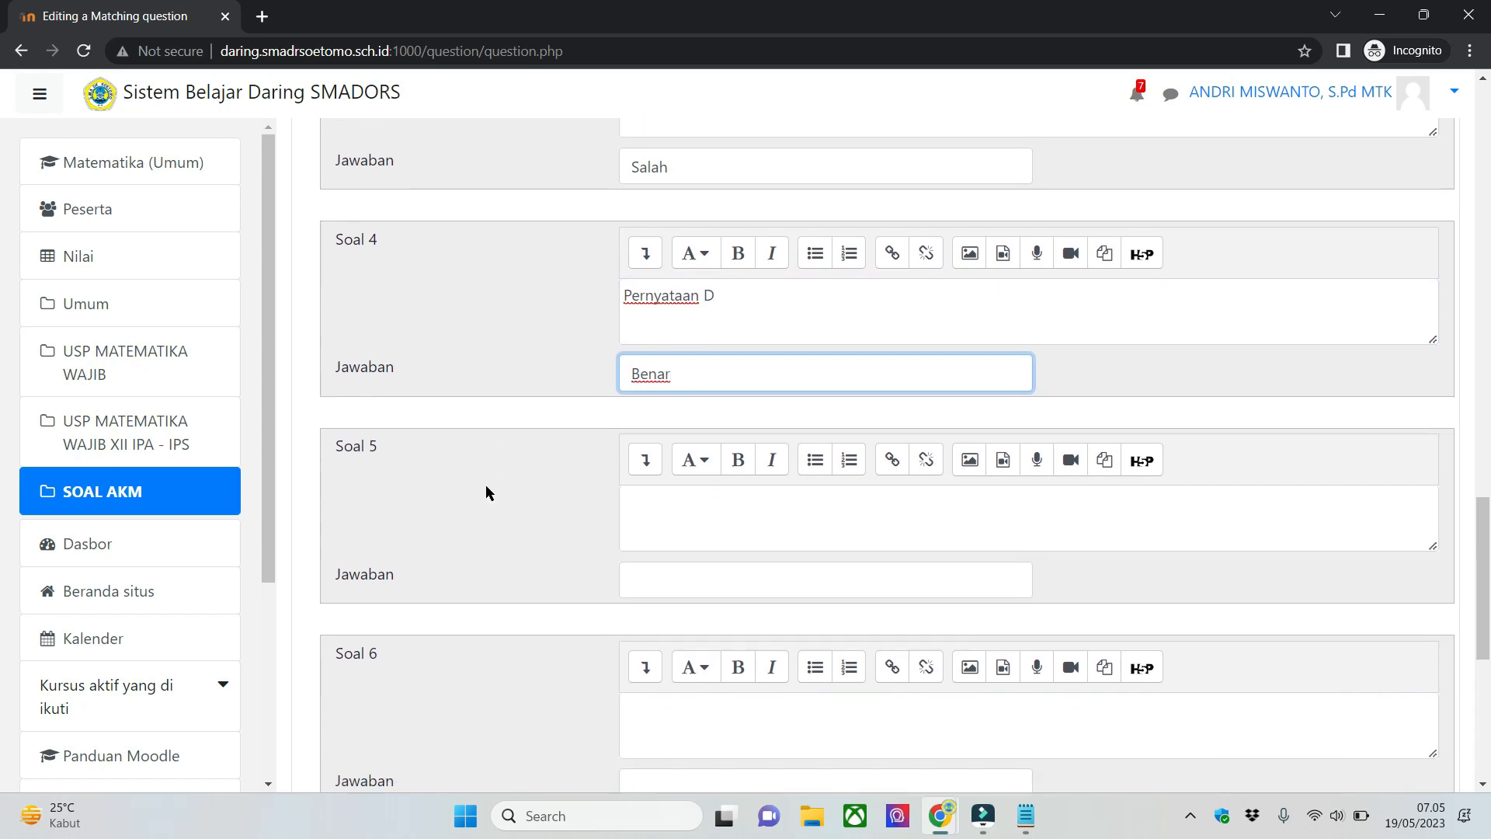
- Check the unused Soal 5 and Soal 6 blanks against the filled Soal 4 entry
scroll(544, 482, "down", 1)
left_click(771, 401)
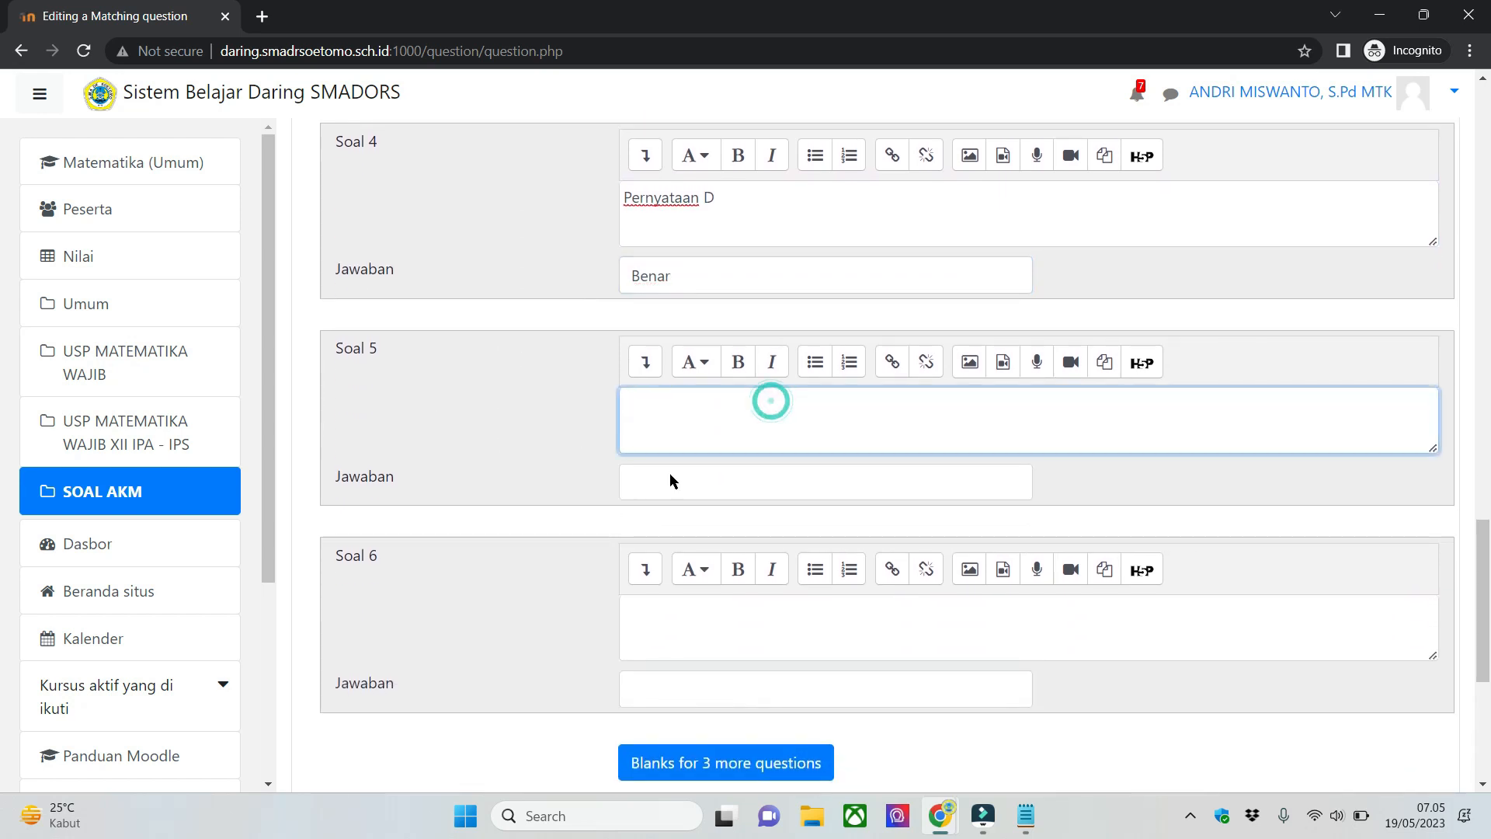
left_click(771, 628)
left_click(485, 376)
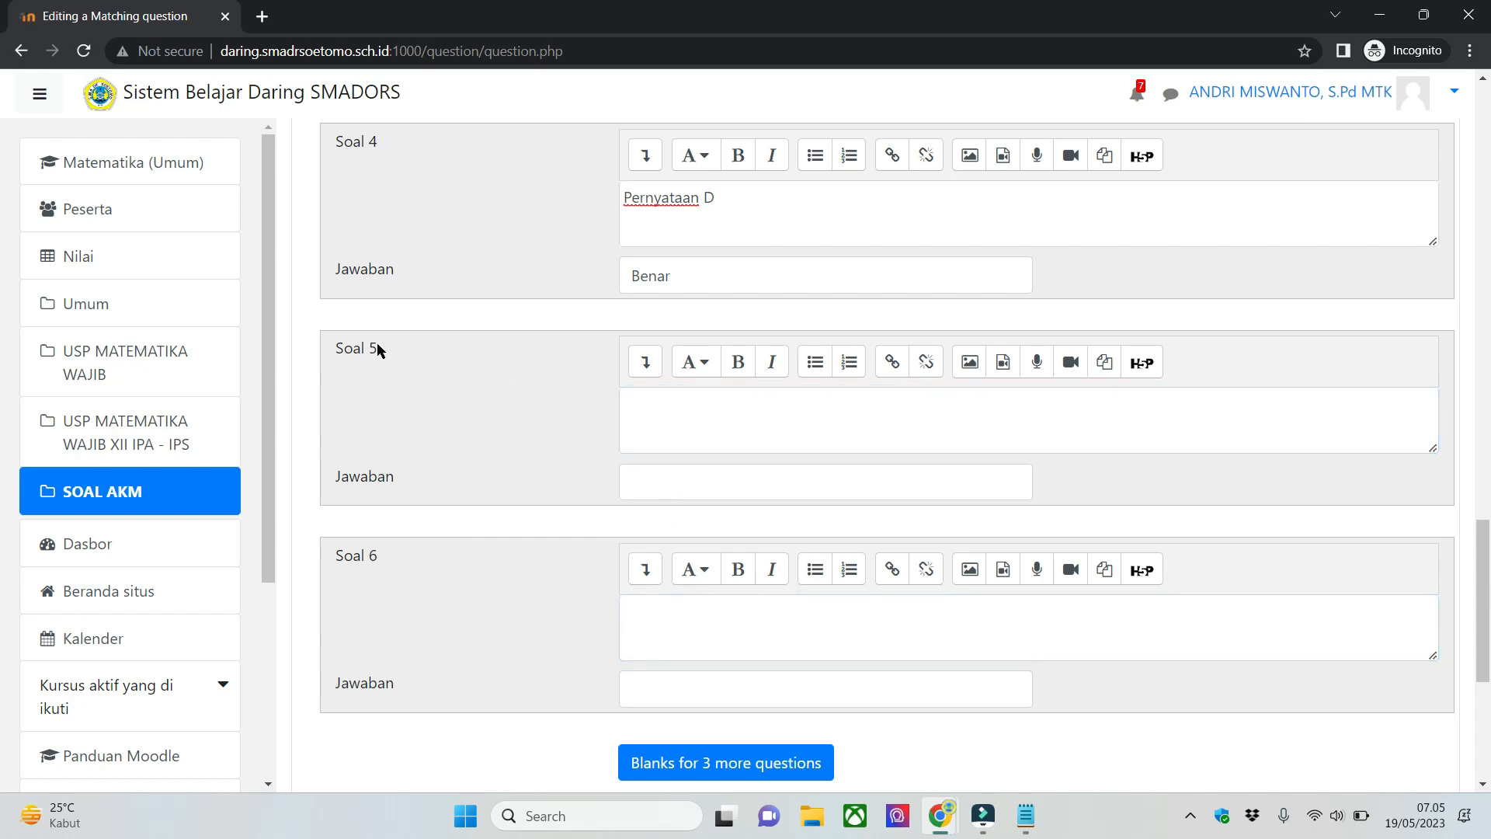
left_click(428, 580)
scroll(1326, 636, "down", 3)
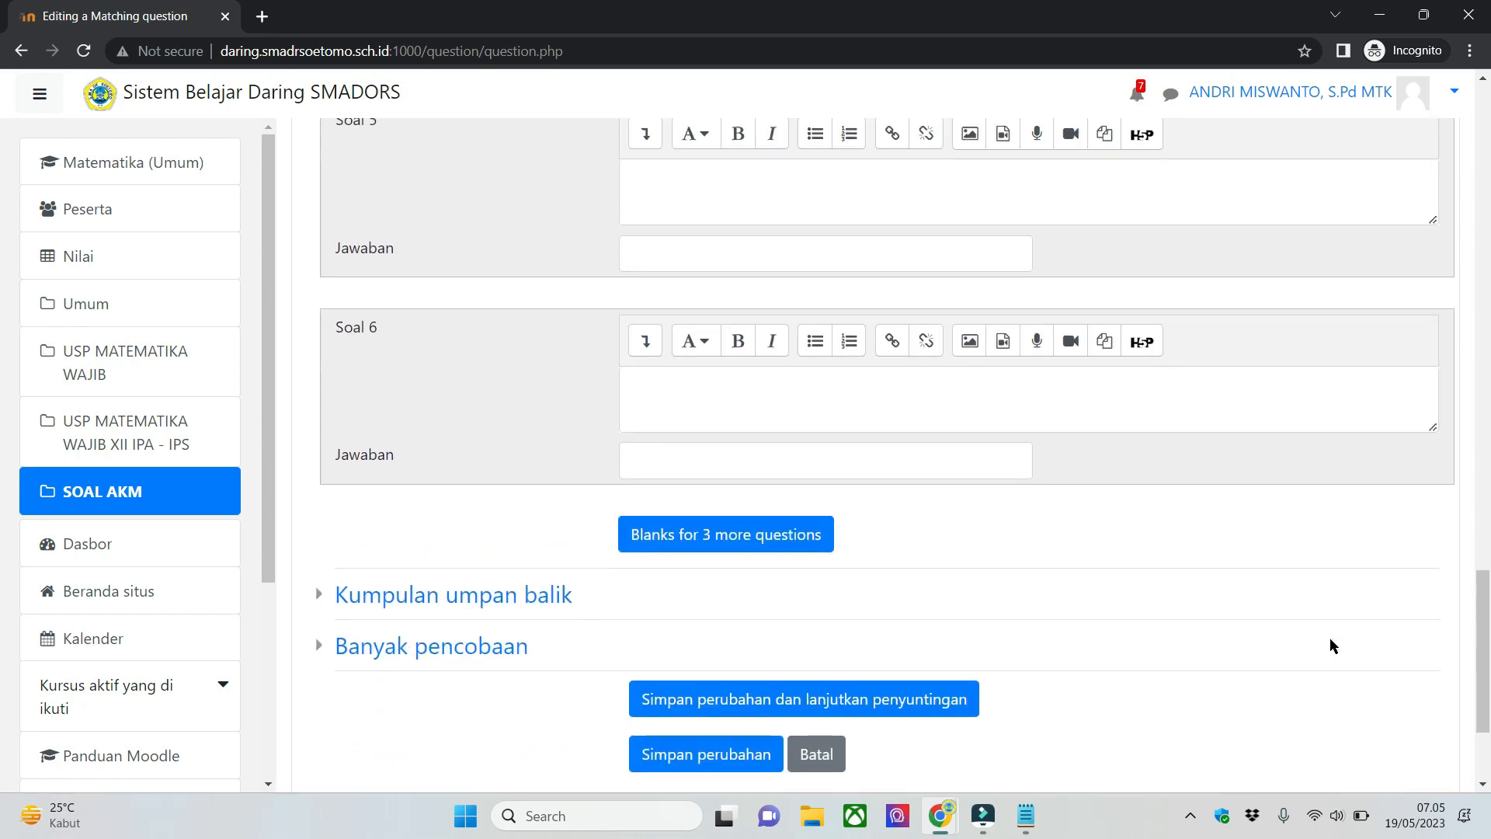
scroll(1330, 637, "up", 5)
left_click(852, 412)
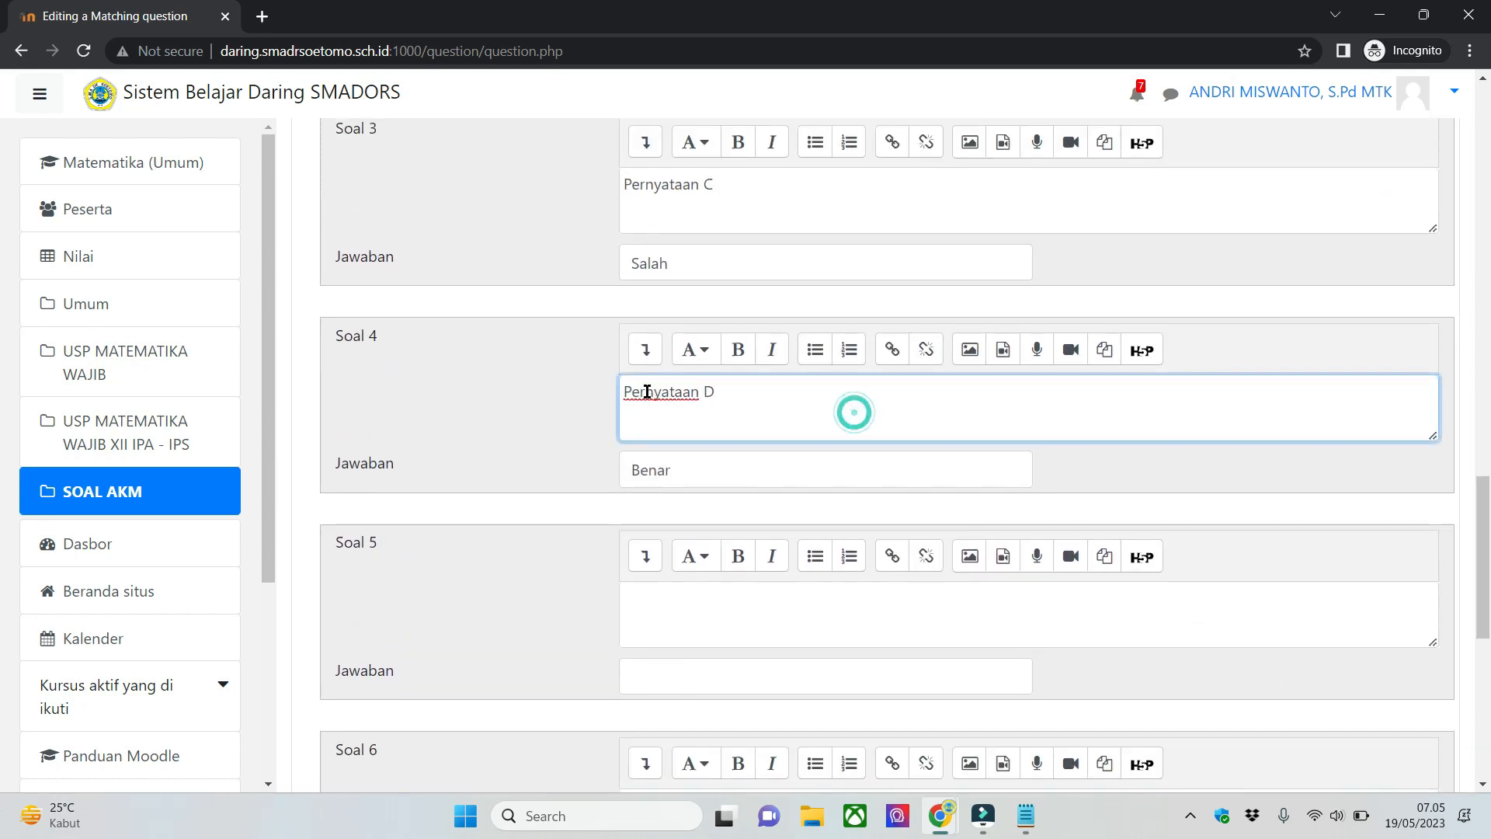
scroll(779, 386, "down", 3)
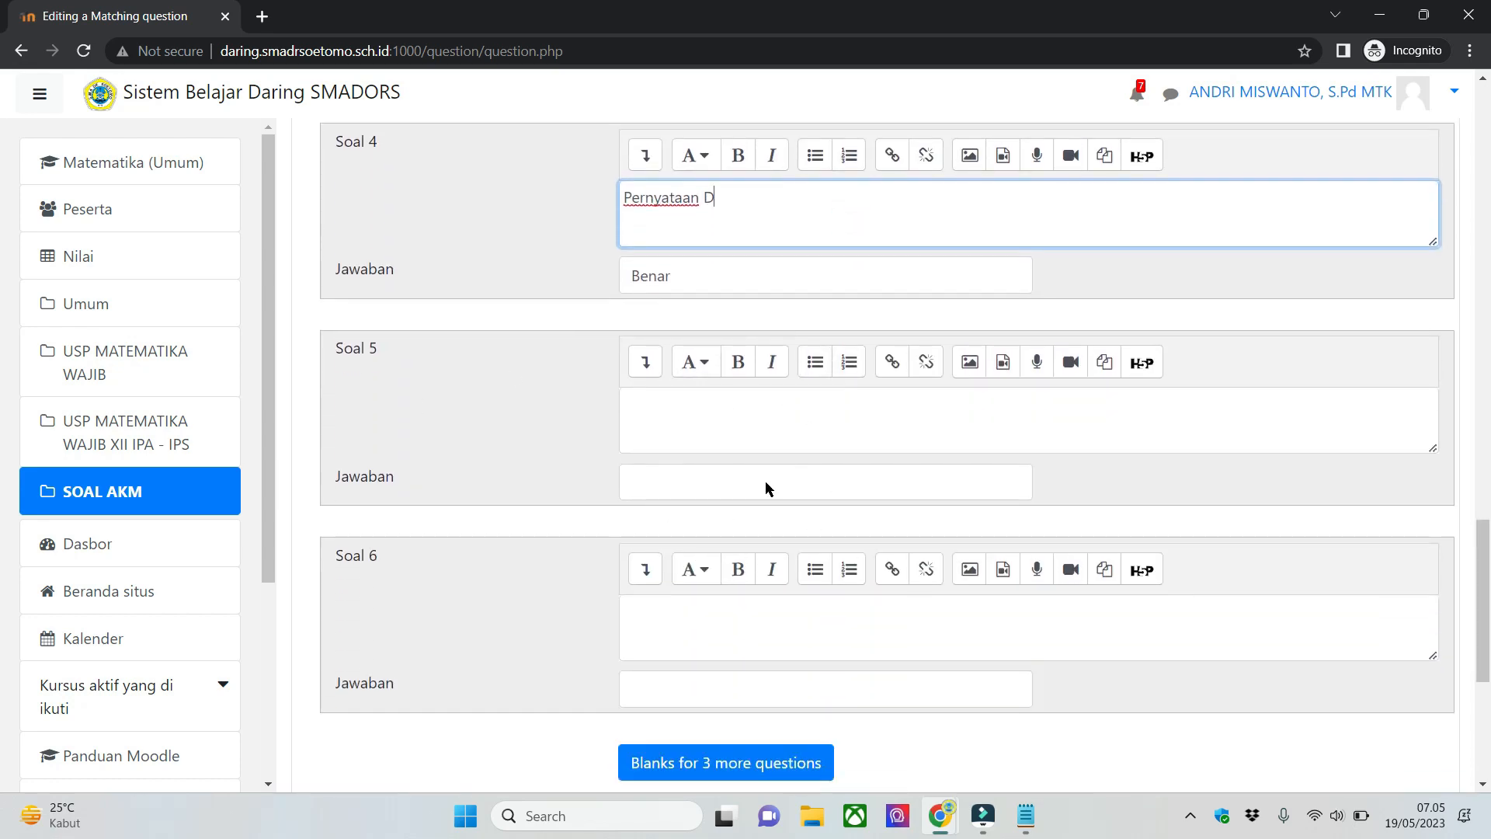
- Save the Matching question and open a preview of 04-PGBS L-1 from the quiz
scroll(781, 622, "down", 5)
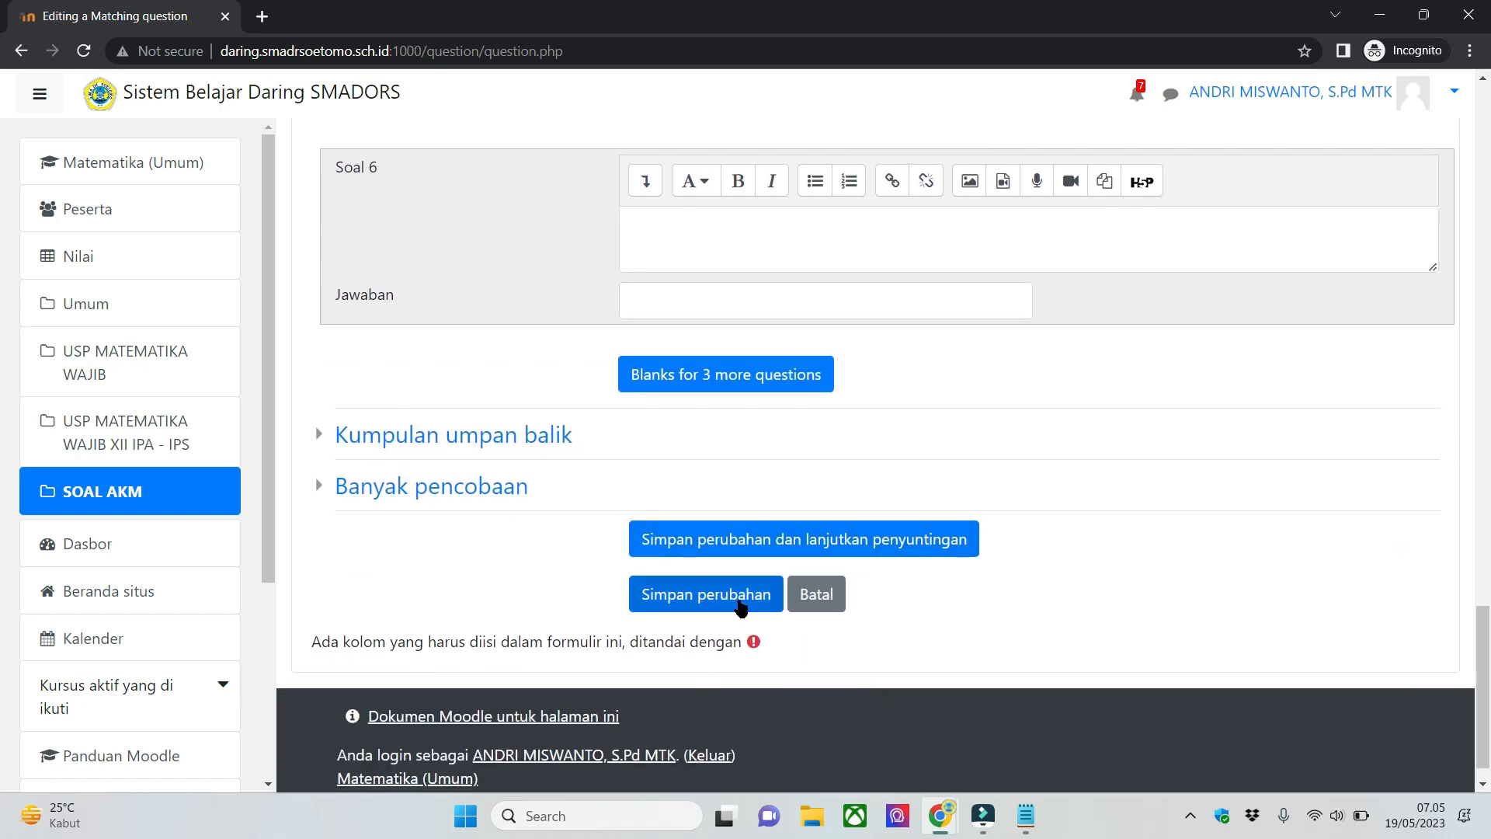
left_click(738, 599)
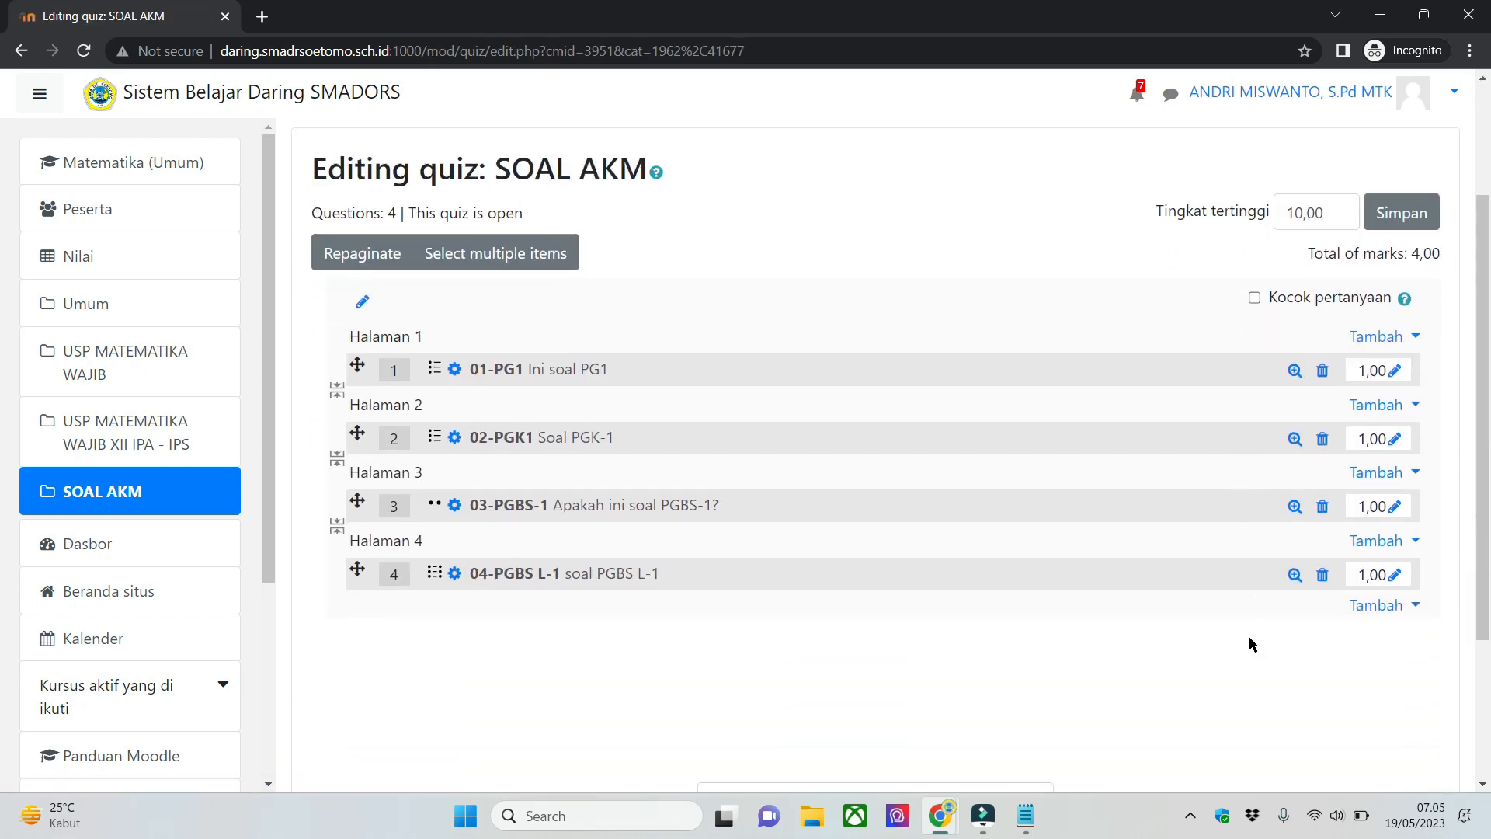
left_click(1294, 559)
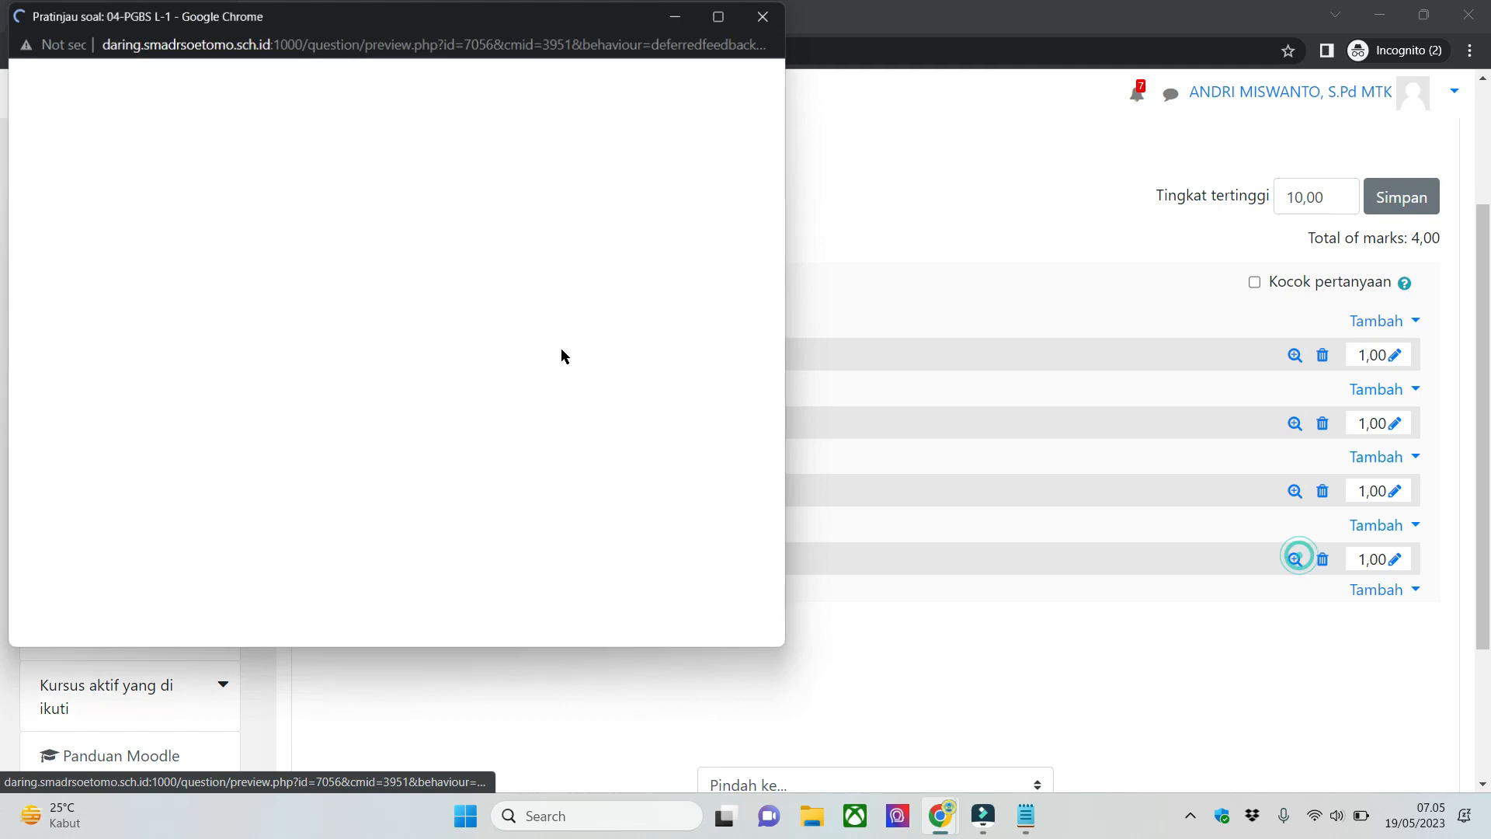
left_click(346, 206)
left_click(579, 237)
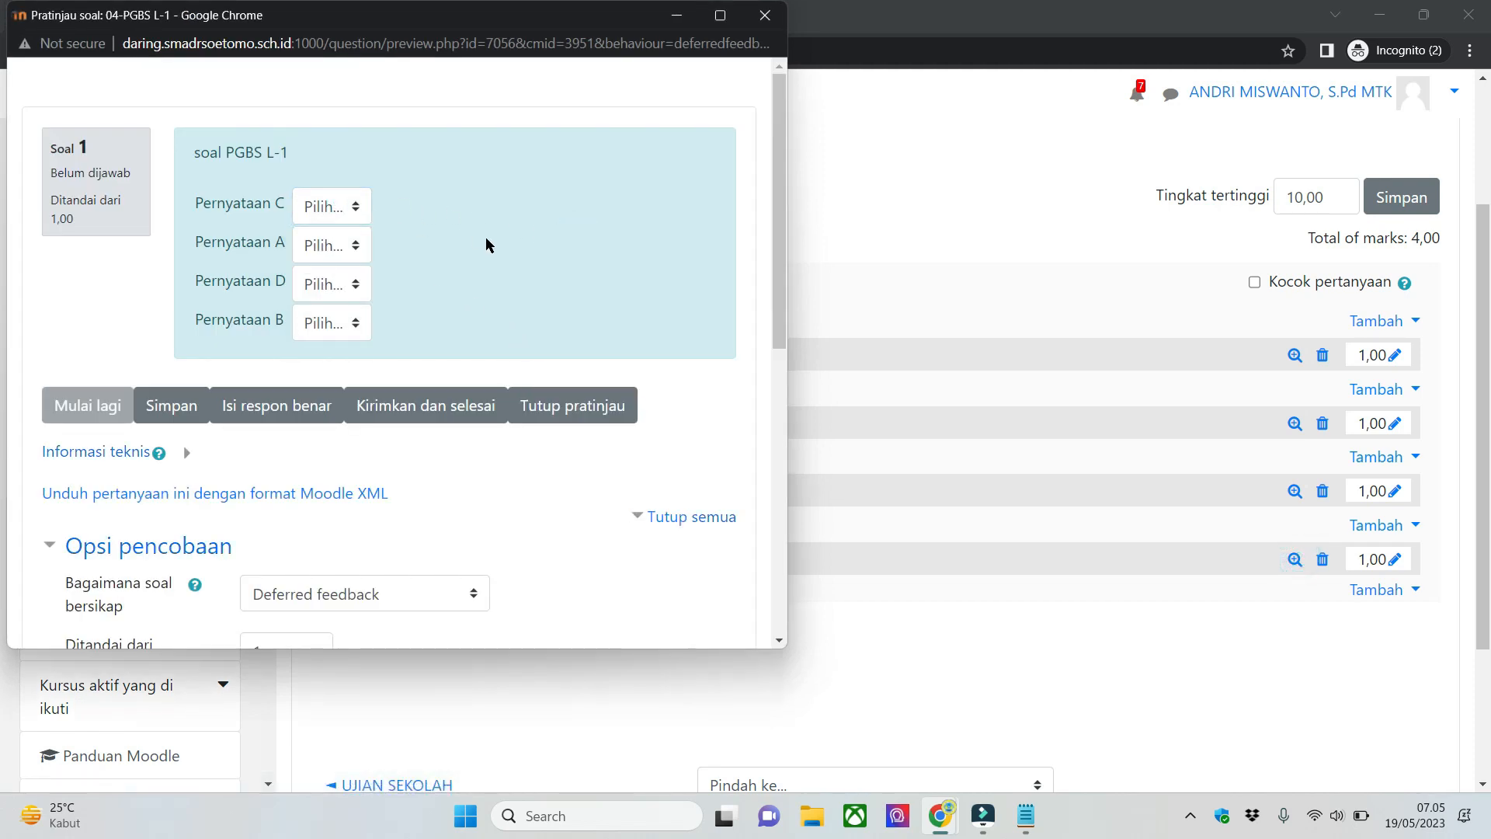
- Try the preview's answer choices, selecting Benar for Pernyataan C and Pernyataan A
left_click(330, 211)
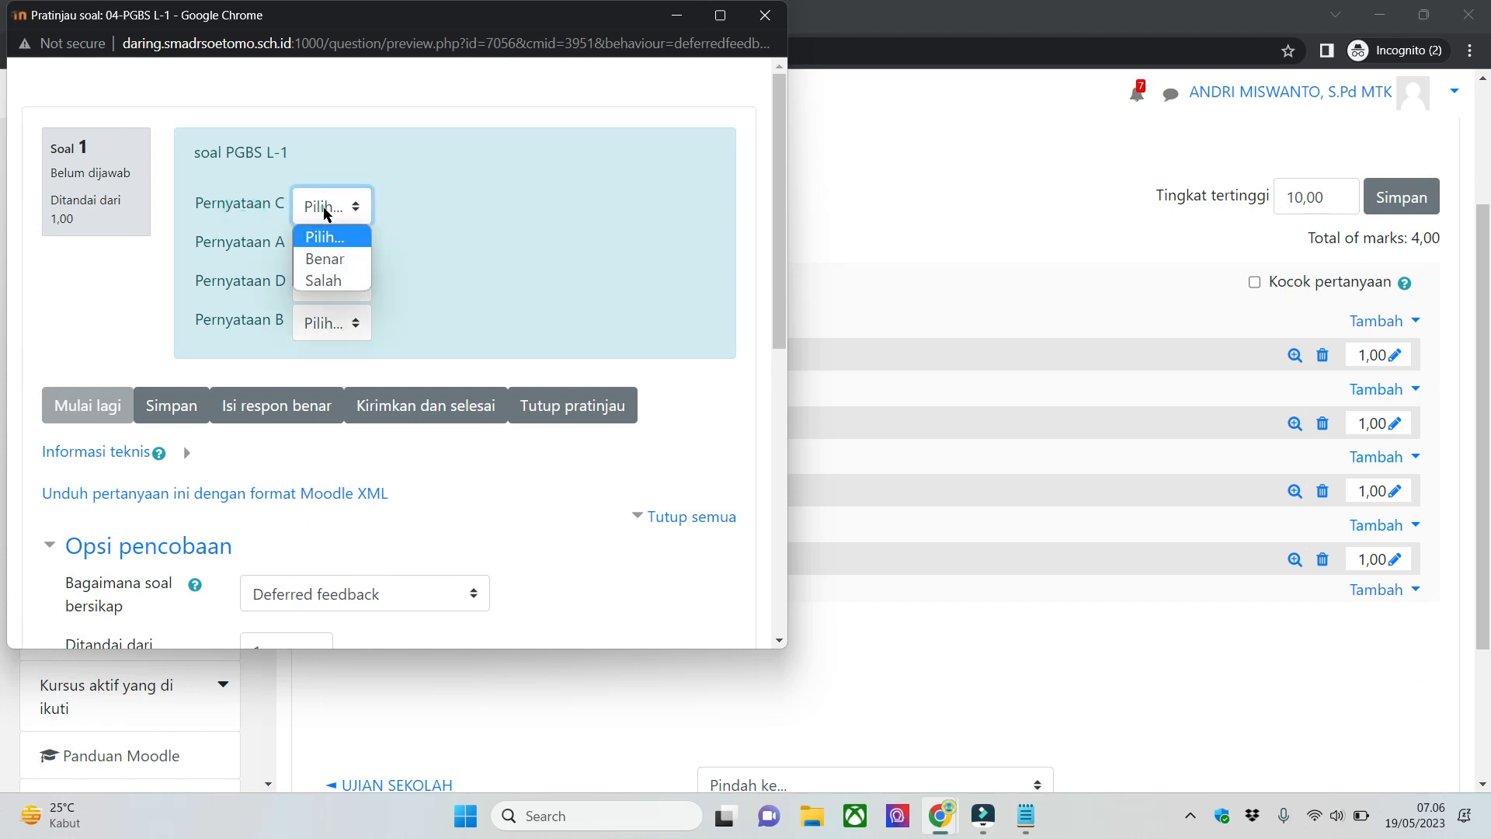
left_click(350, 255)
left_click(323, 244)
left_click(340, 294)
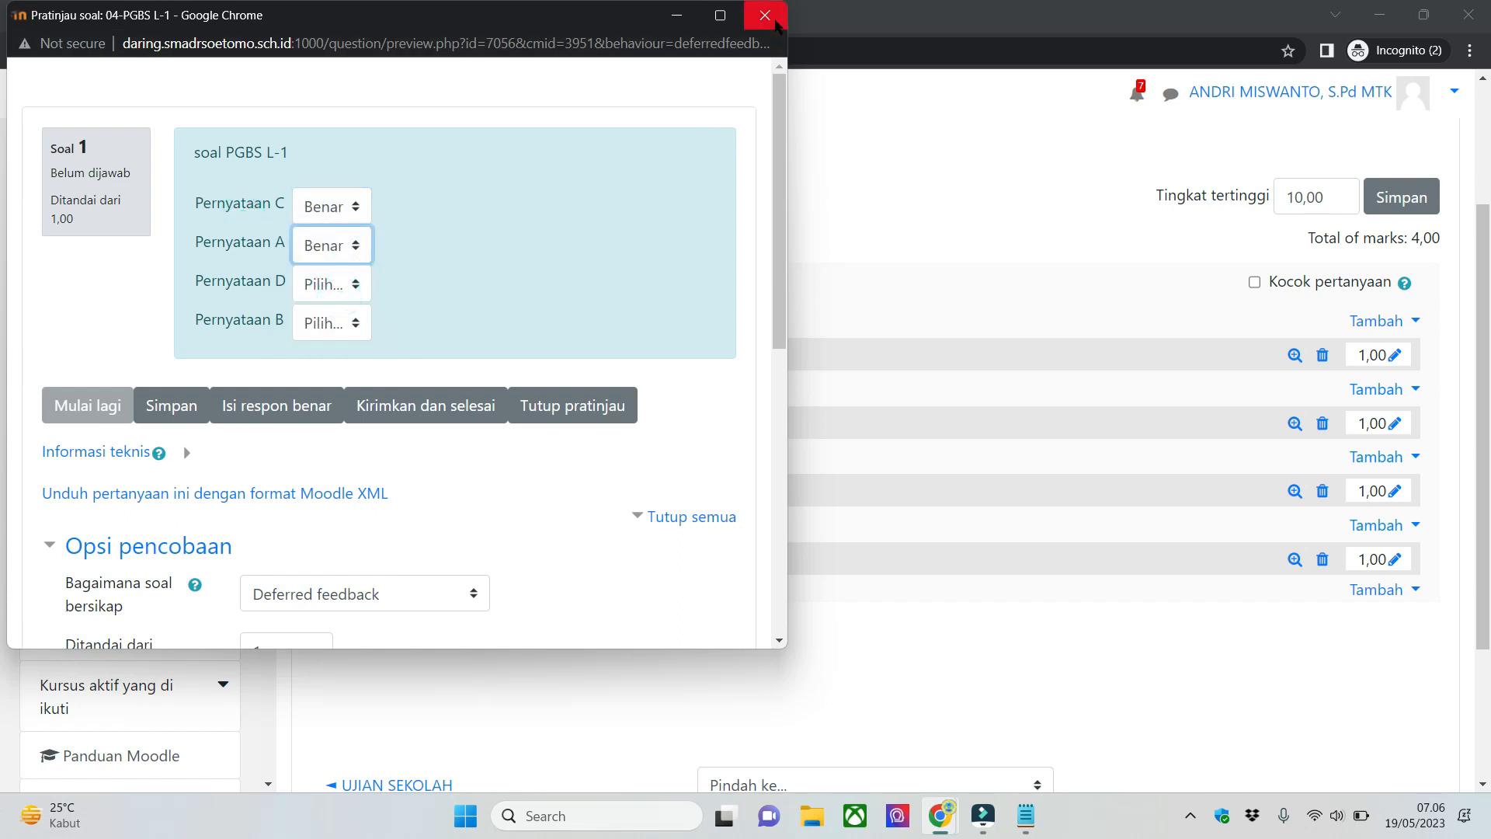
- Reopen 04-PGBS L-1 for editing and review the saved statements and answers in its Jawaban section
left_click(855, 594)
left_click(799, 564)
scroll(641, 488, "down", 10)
scroll(641, 488, "down", 7)
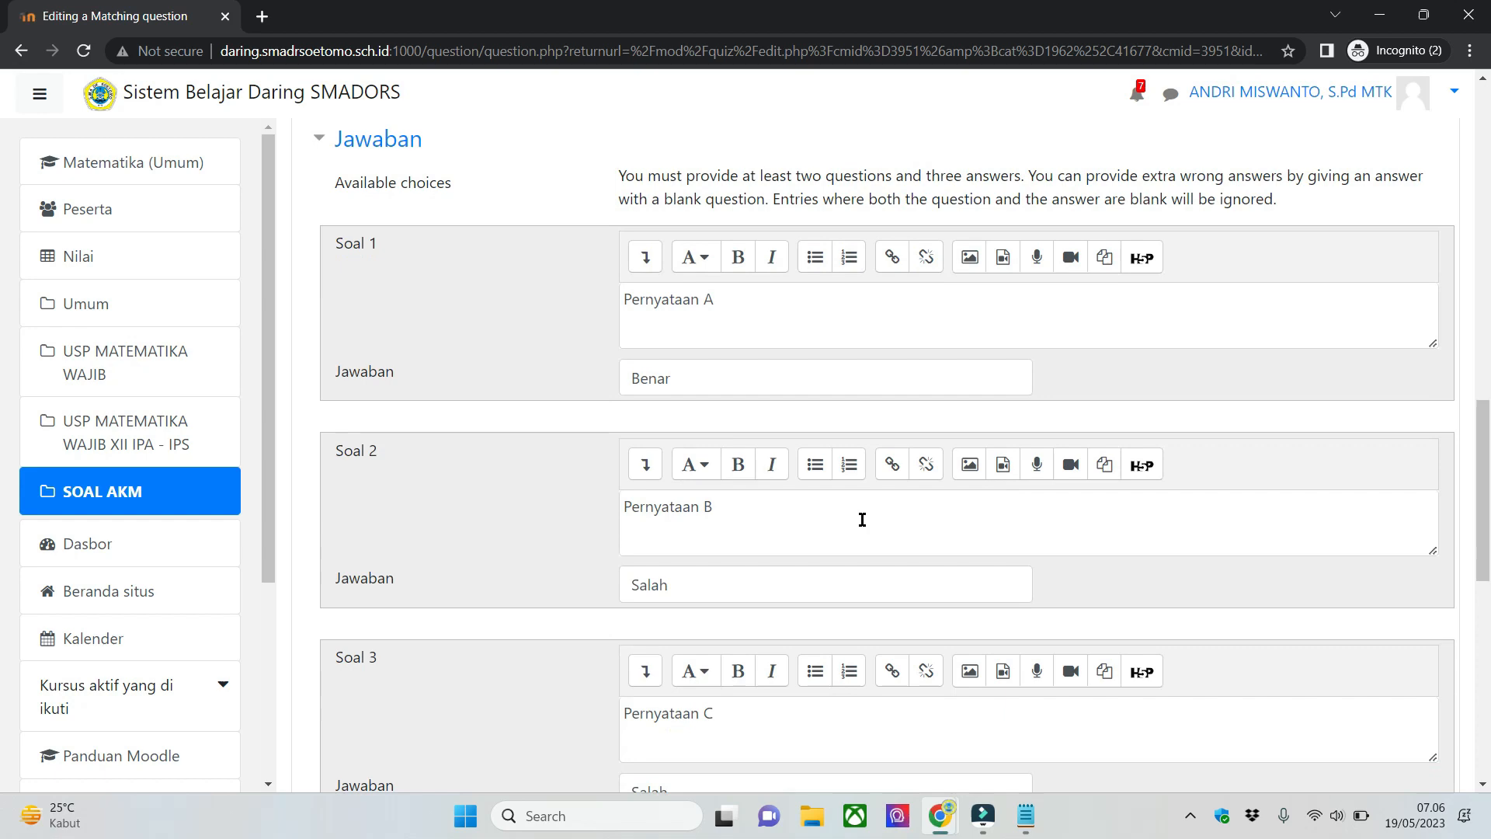
scroll(864, 519, "up", 7)
scroll(874, 532, "down", 4)
scroll(884, 544, "down", 10)
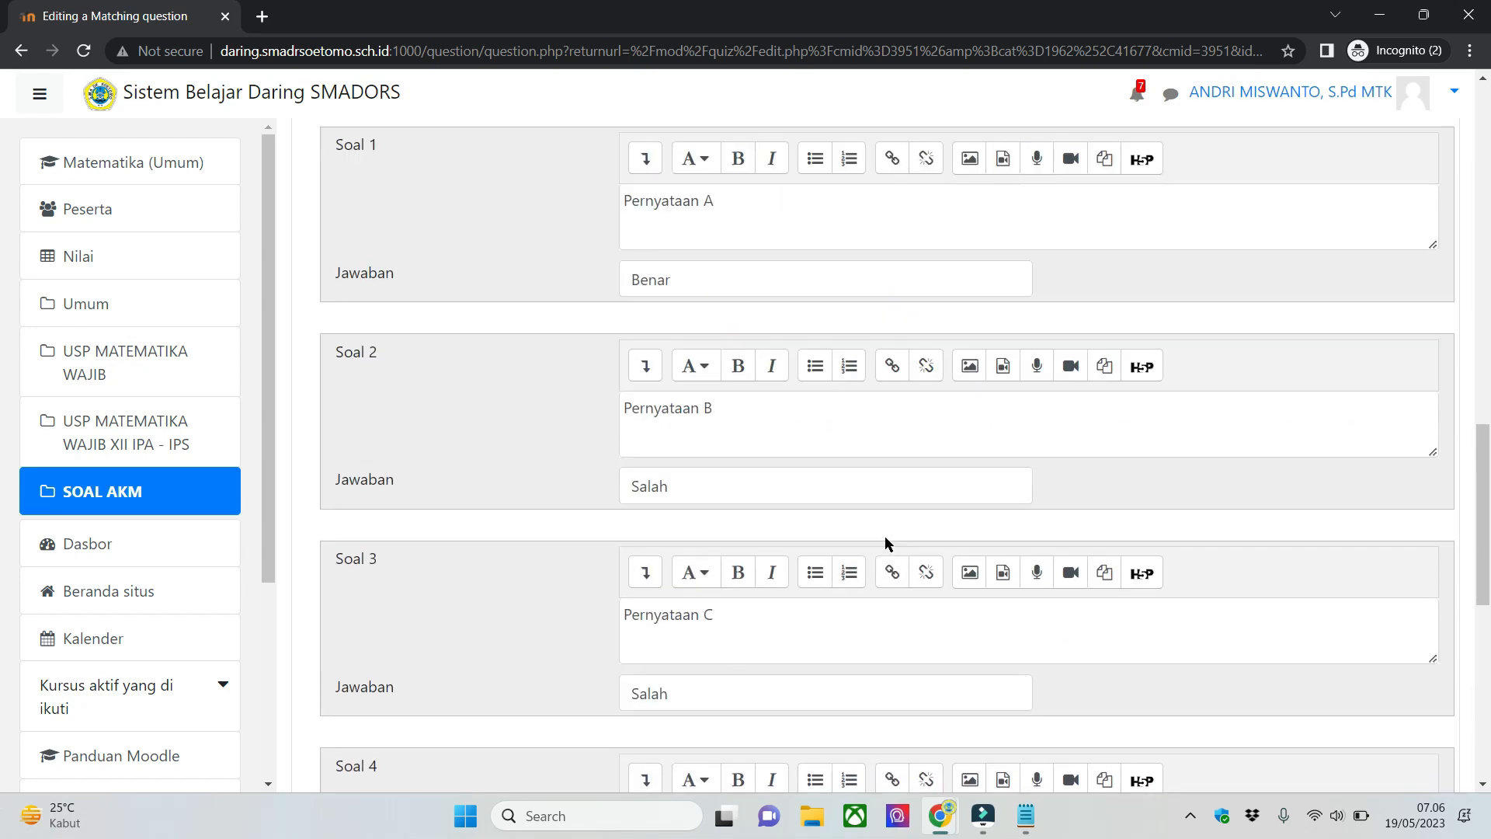
scroll(784, 441, "up", 1)
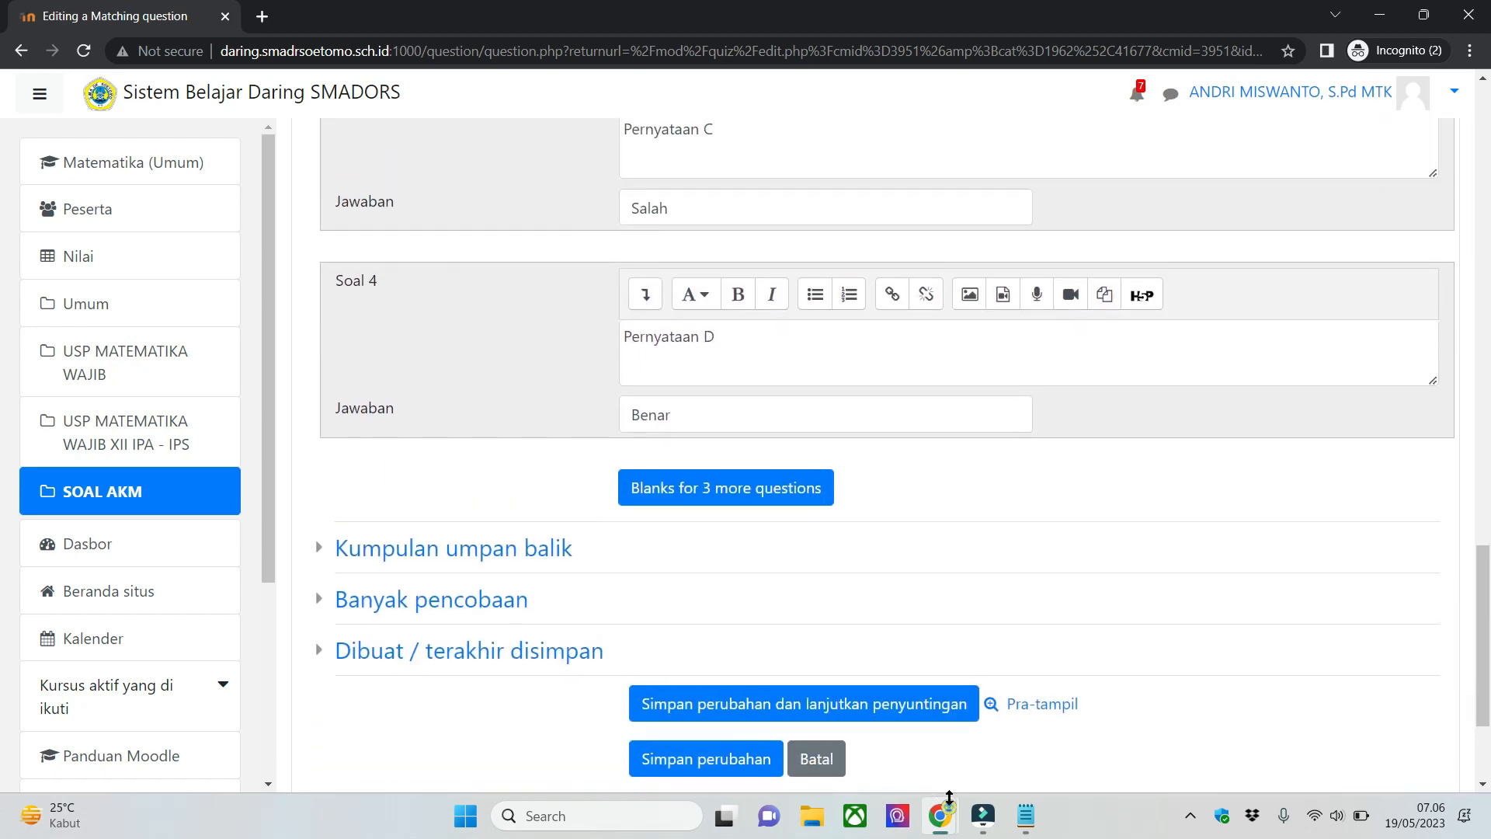
- Bring back the question preview window and move it lower so the editing form's items can be compared
mouse_move(940, 816)
left_click(1091, 772)
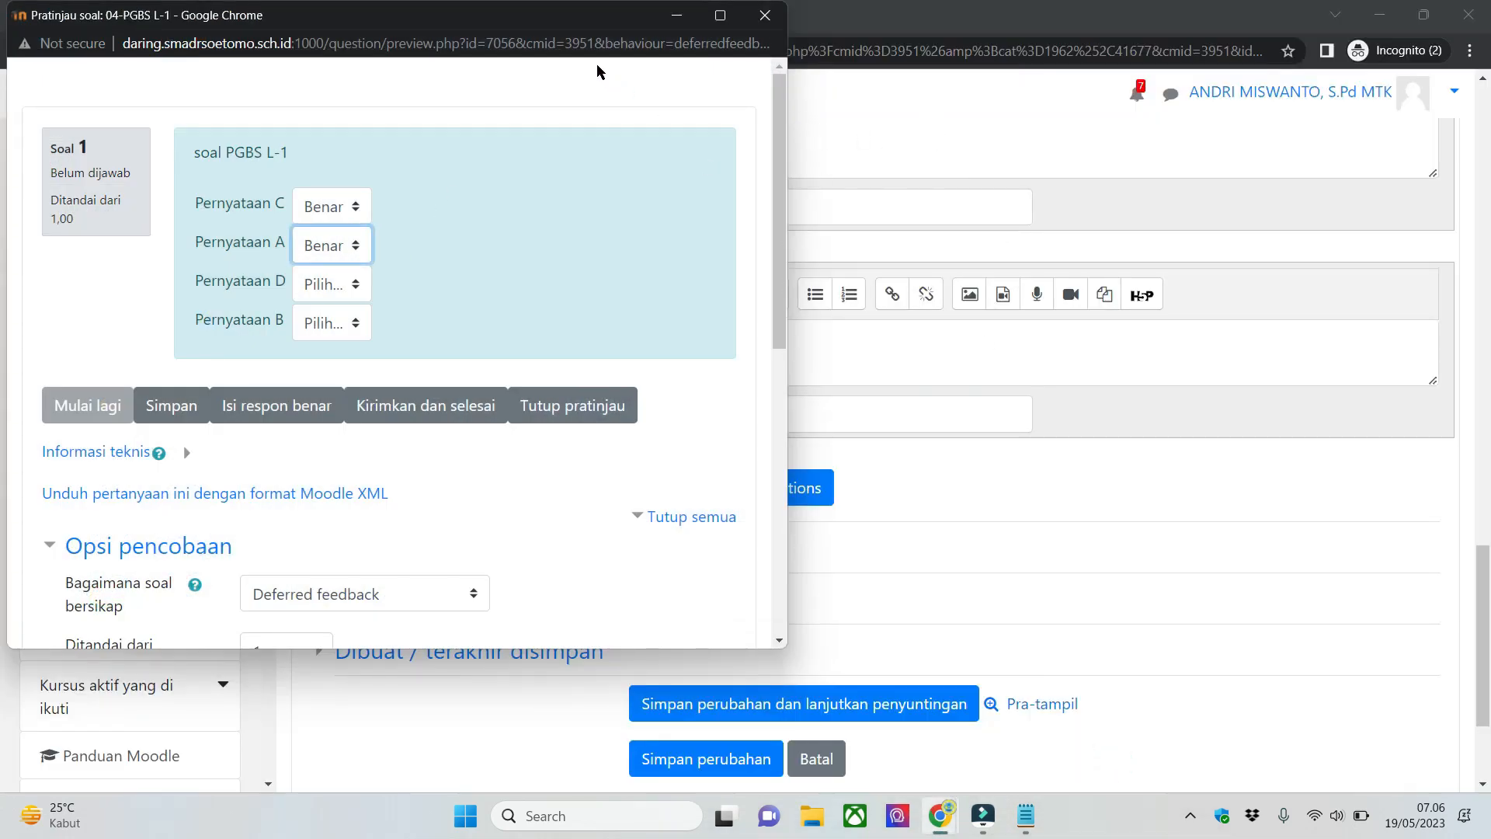
left_click_drag(536, 20, 980, 418)
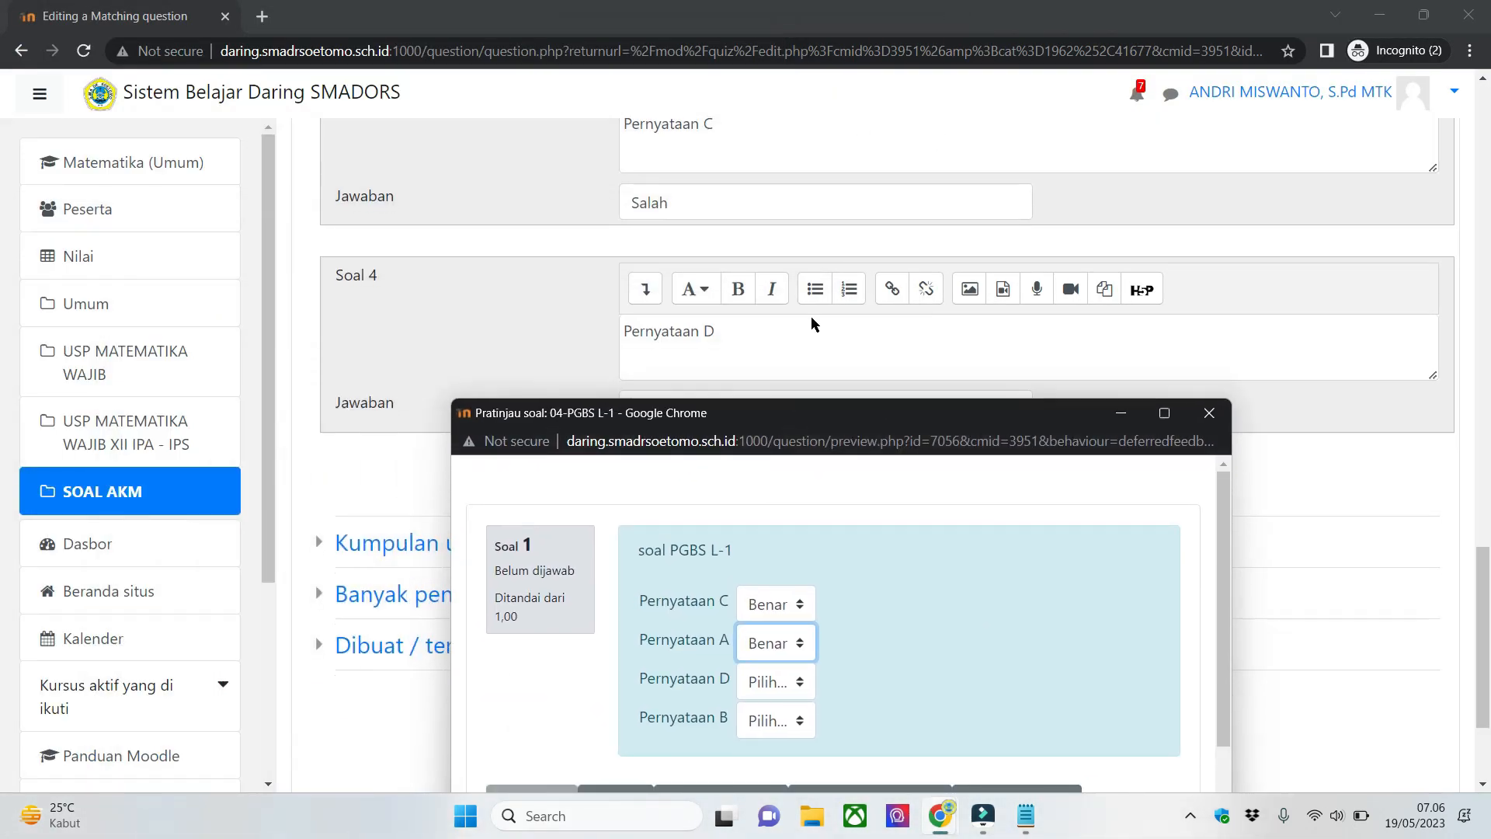
- Compare the preview with the form's statements, choose Benar for Pernyataan B, and close the preview
scroll(811, 316, "up", 5)
scroll(952, 659, "down", 1)
left_click(776, 624)
left_click(800, 672)
left_click(1209, 413)
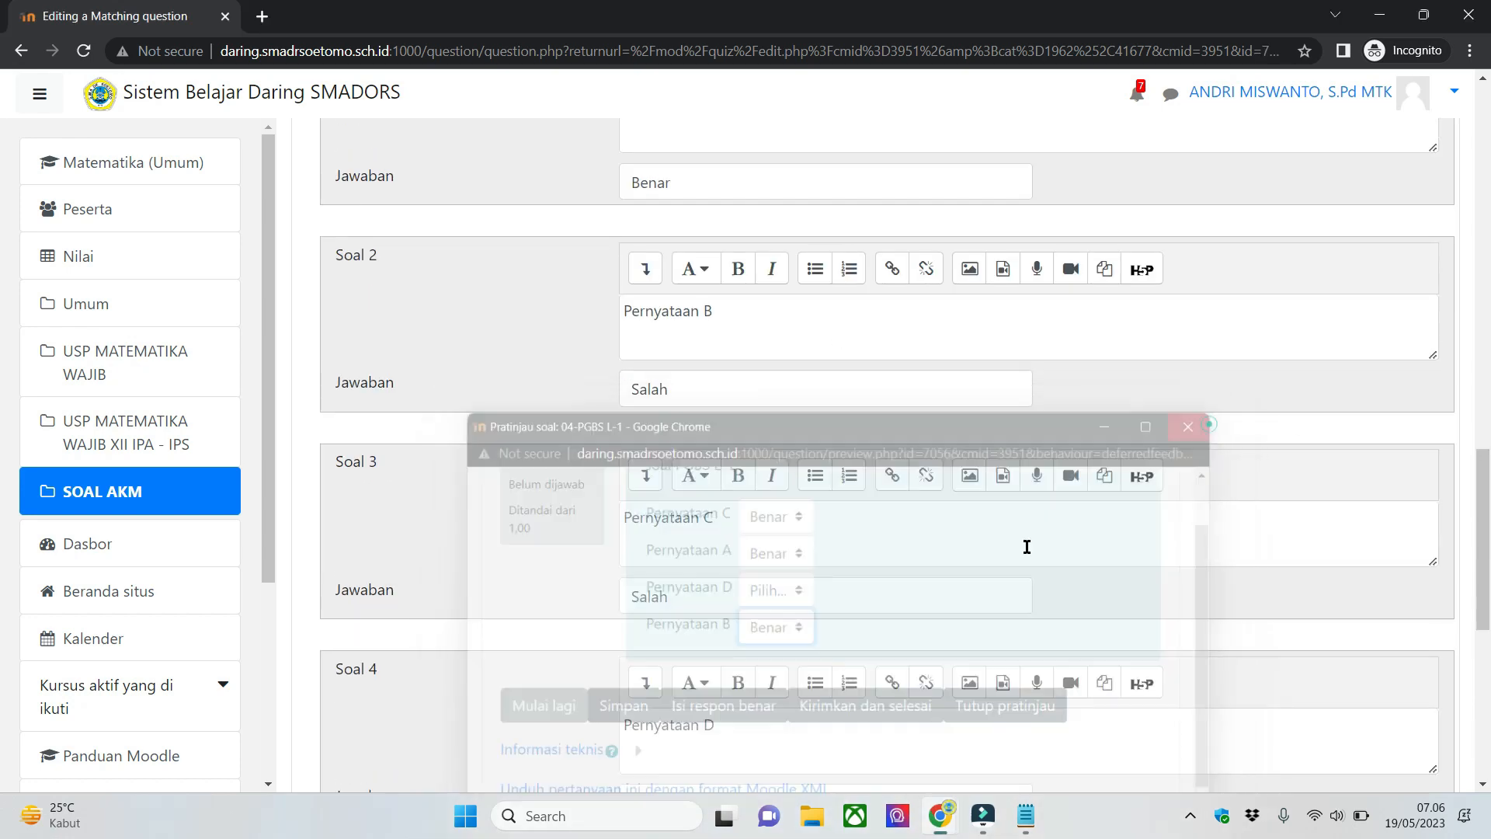
- Leave the 04-PGBS L-1 editing form without saving and check item 5, Menjodohkan (MJDK), in the Notepad list of question types
scroll(923, 612, "down", 6)
left_click(815, 559)
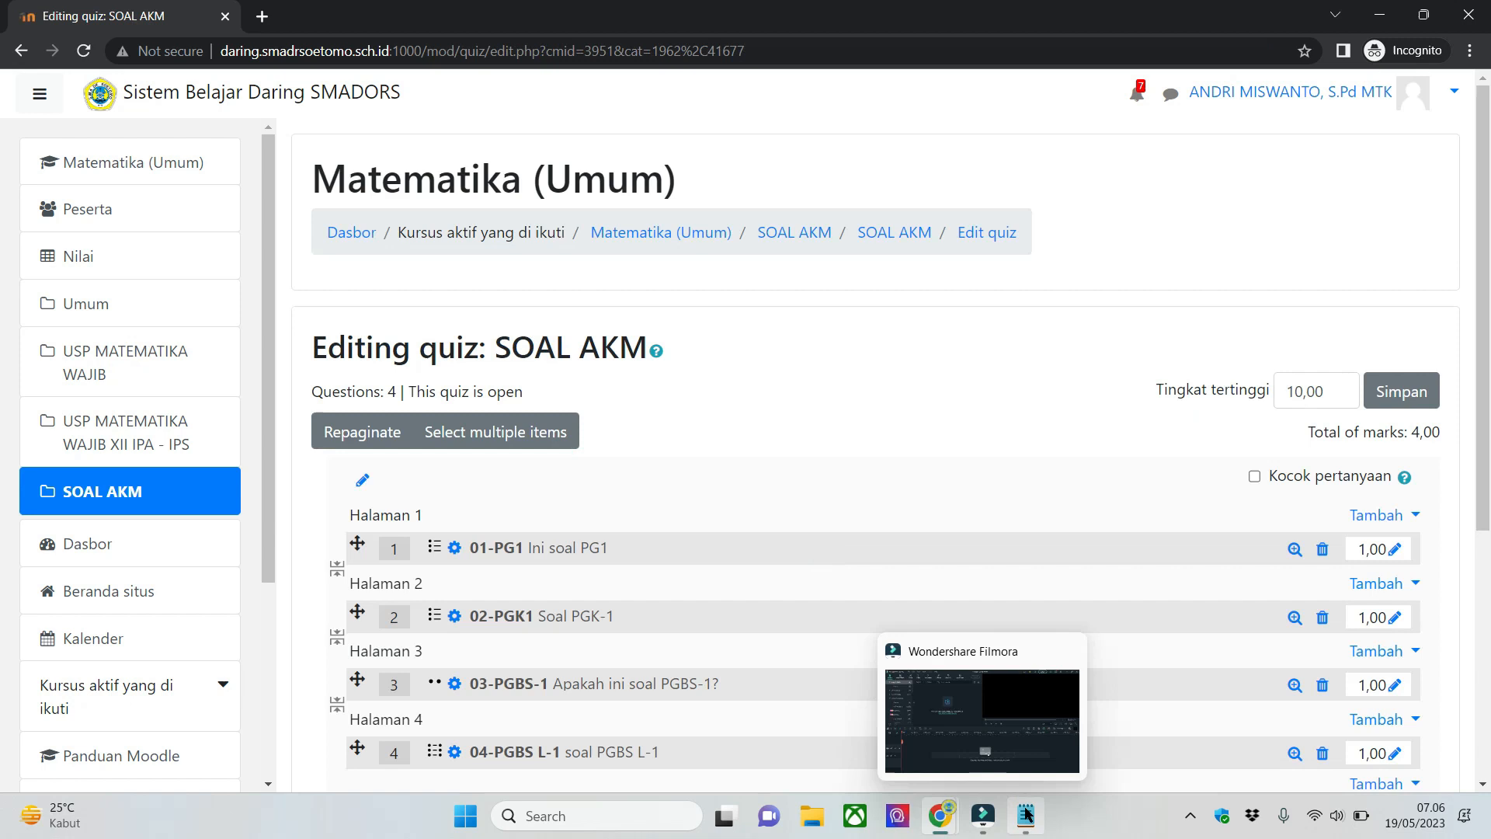
left_click(1026, 816)
triple_click(74, 231)
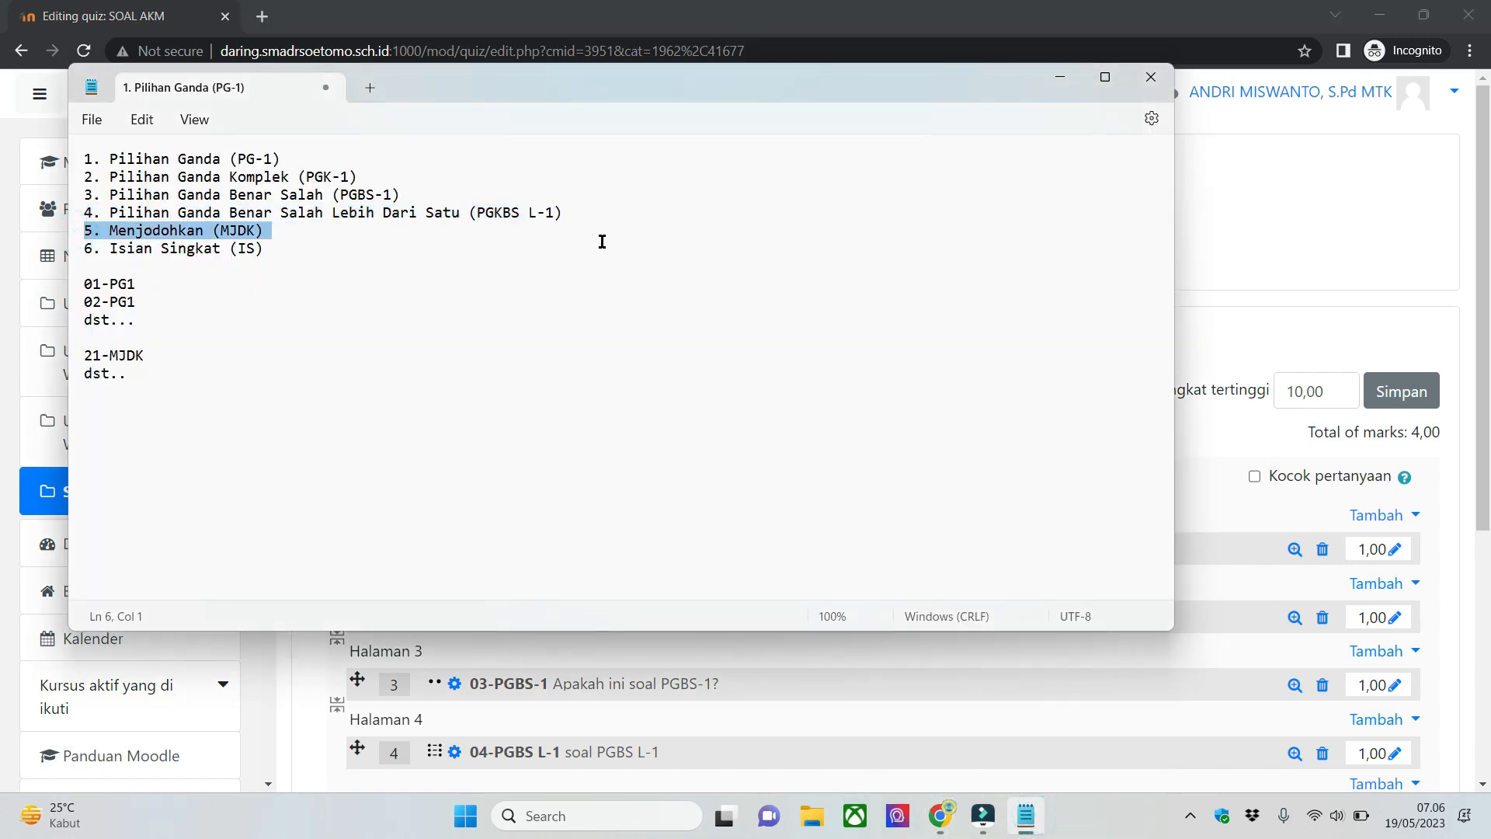
left_click(1058, 78)
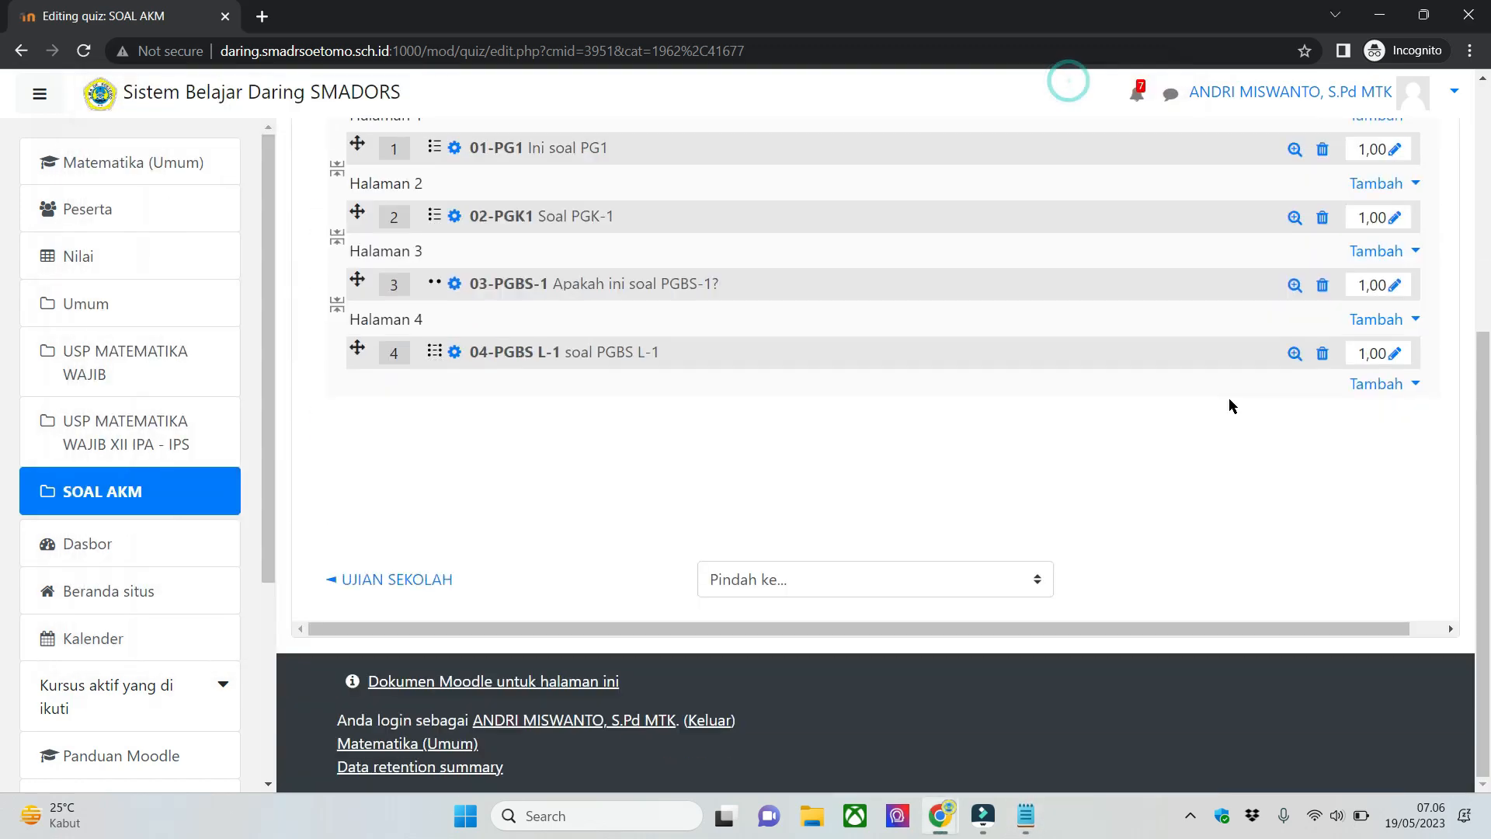
- Add a new question of type Matching at the end of the quiz, after 04-PGBS L-1
scroll(1346, 447, "up", 3)
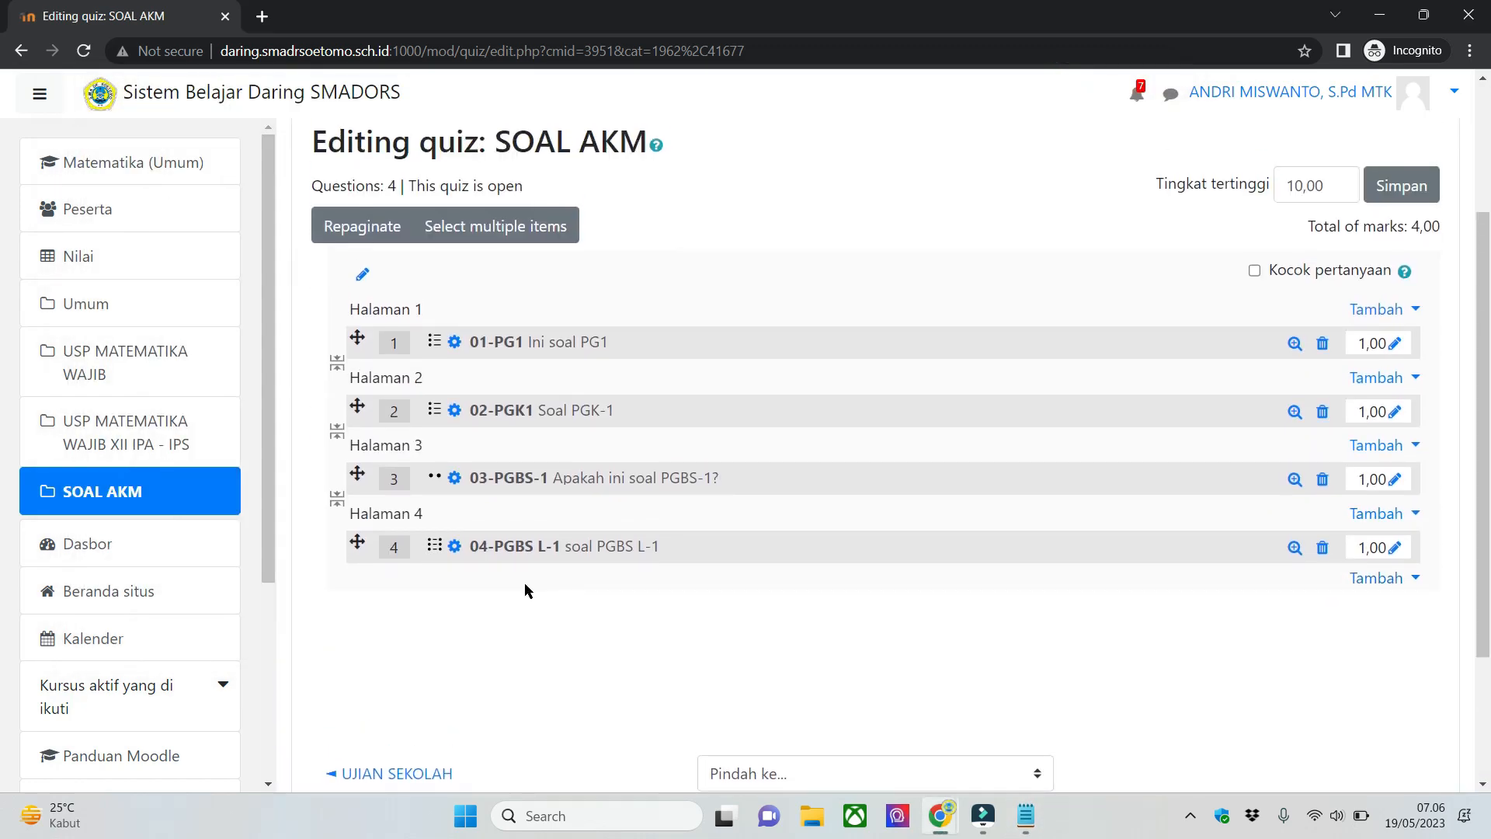
left_click(1388, 586)
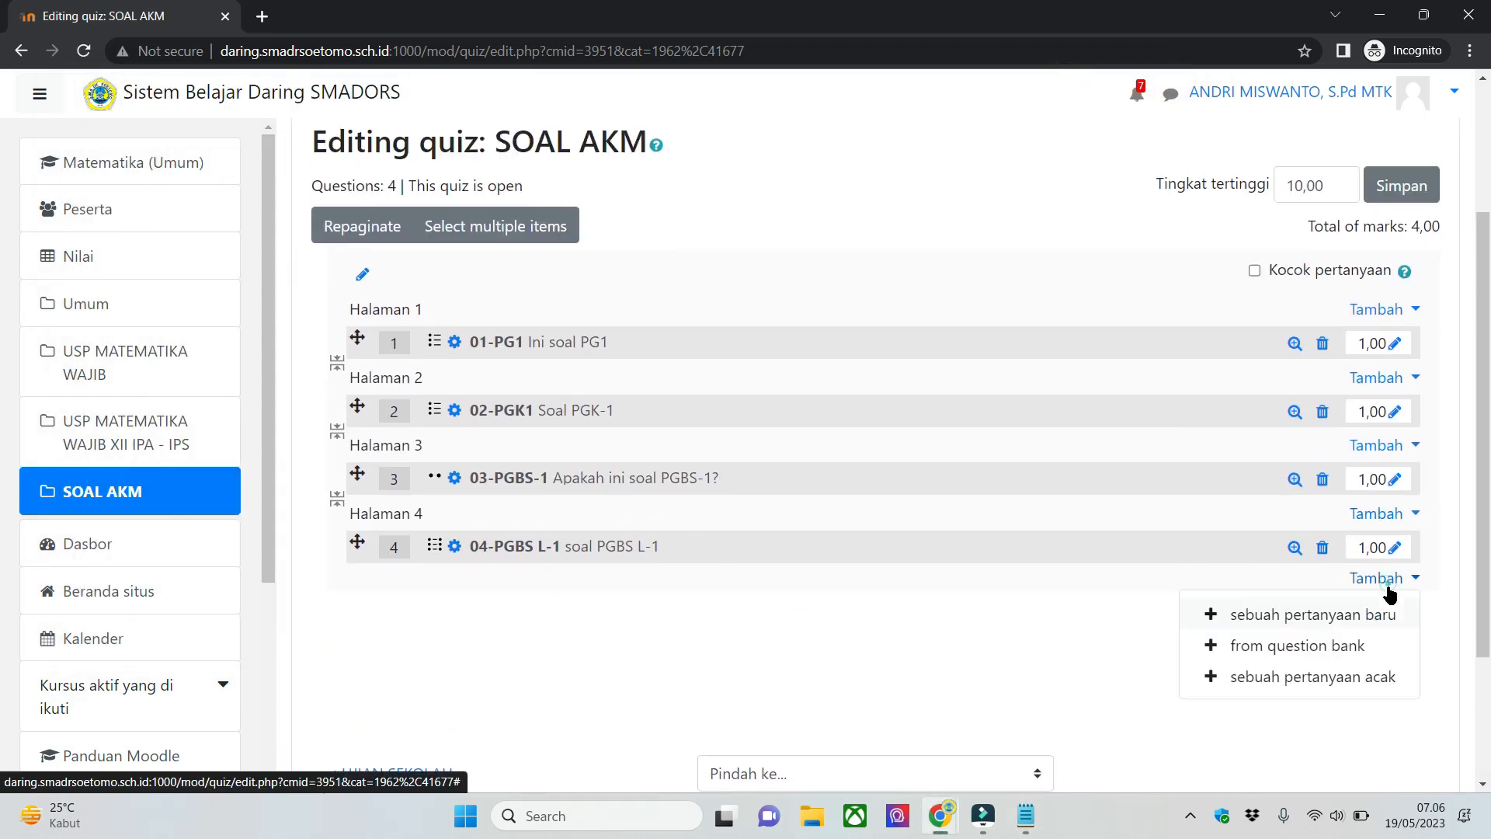
left_click(1273, 614)
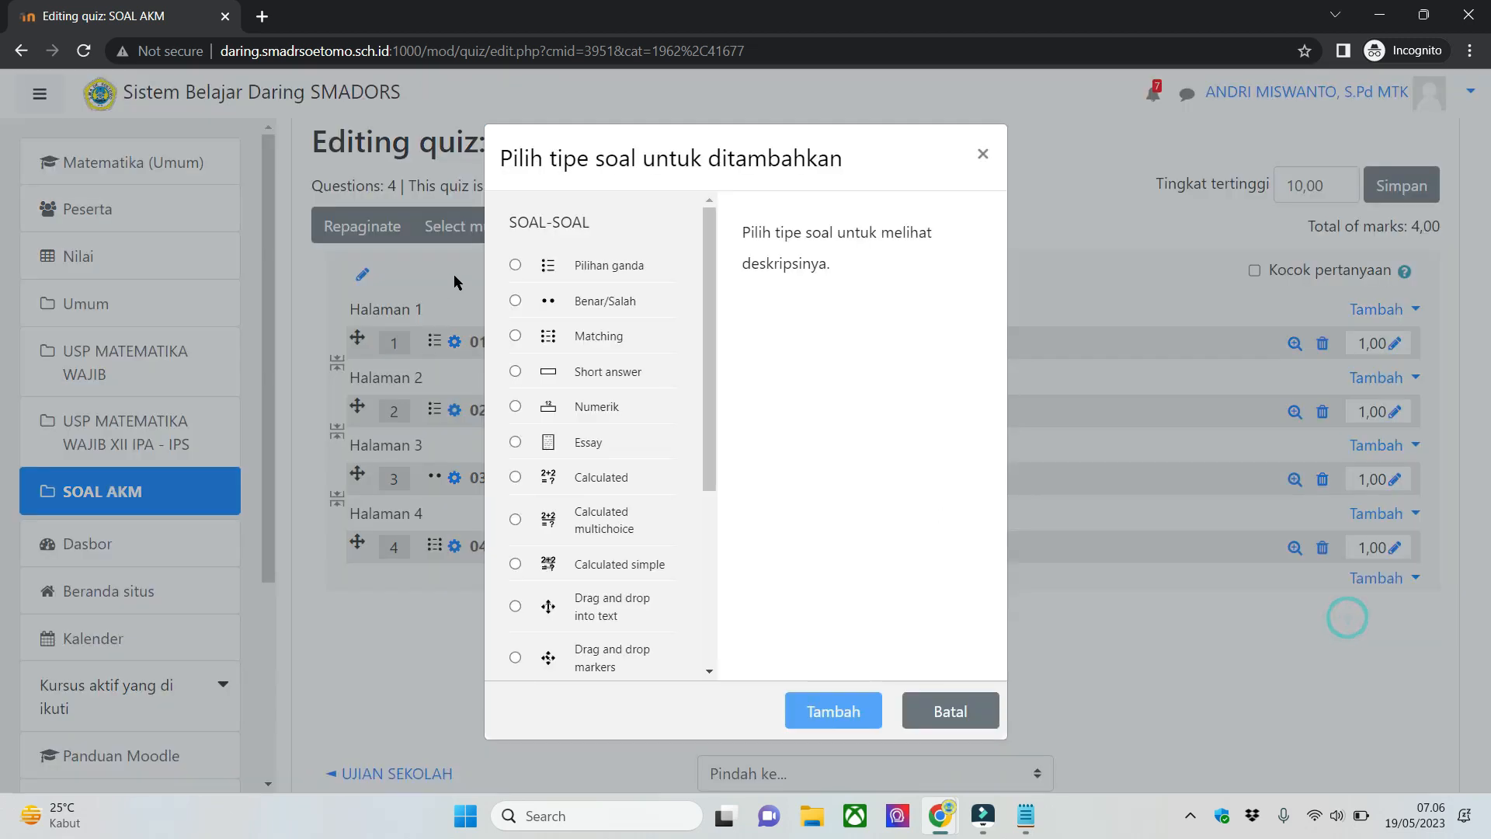
left_click_drag(710, 318, 720, 275)
left_click(612, 341)
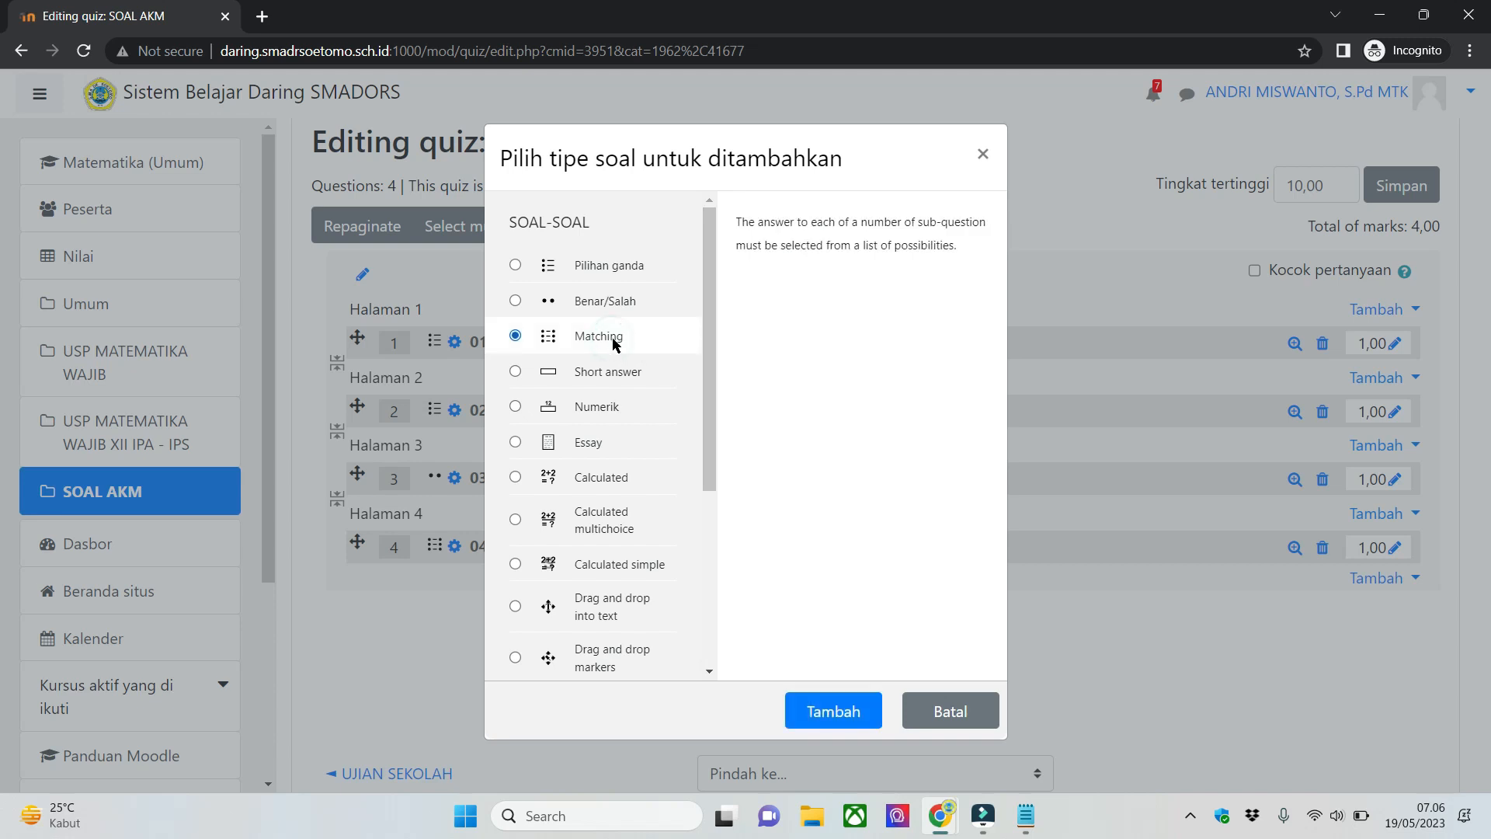
scroll(648, 575, "down", 1)
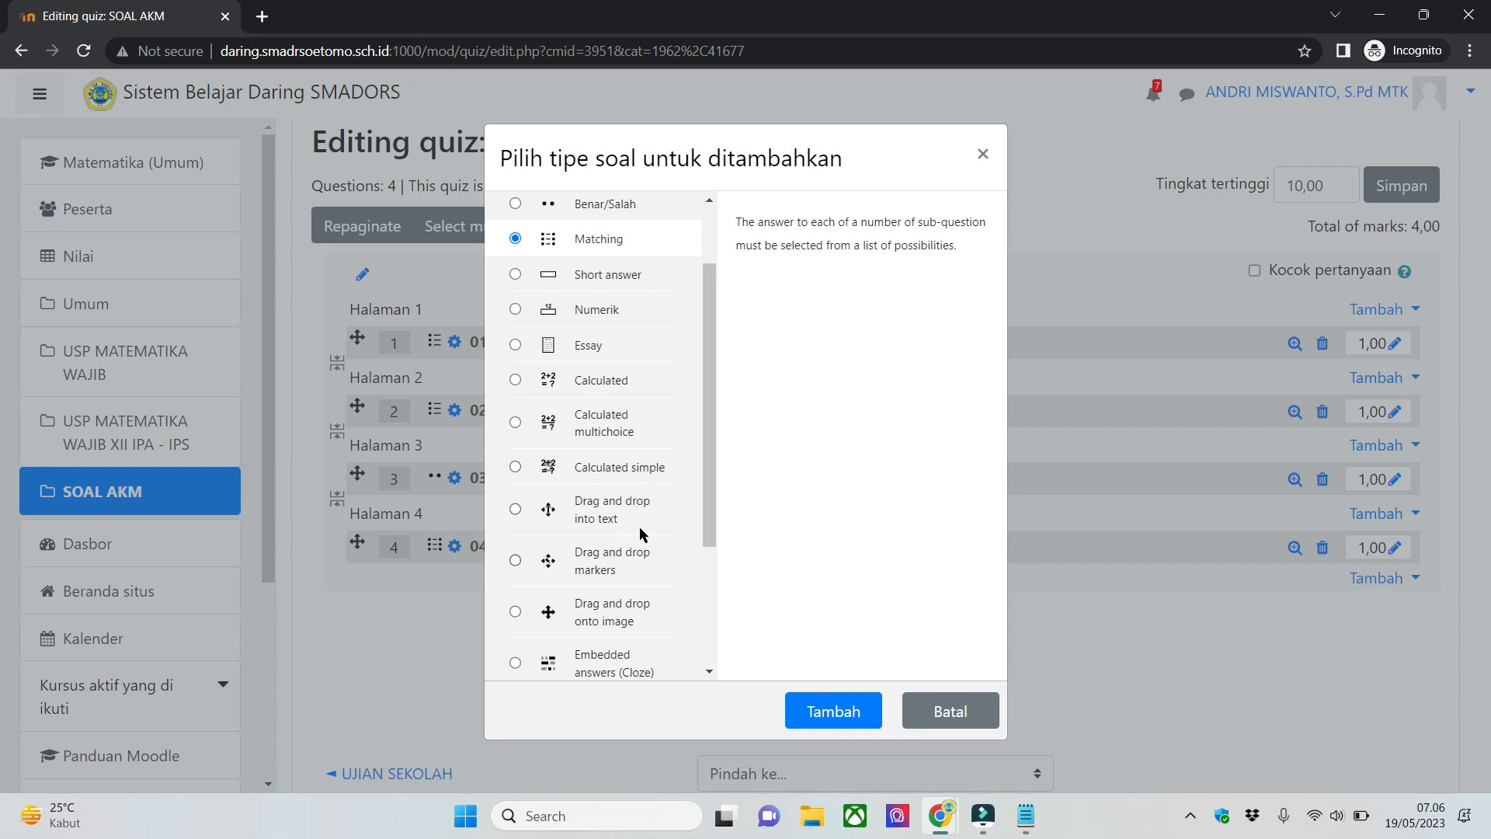
scroll(633, 553, "down", 1)
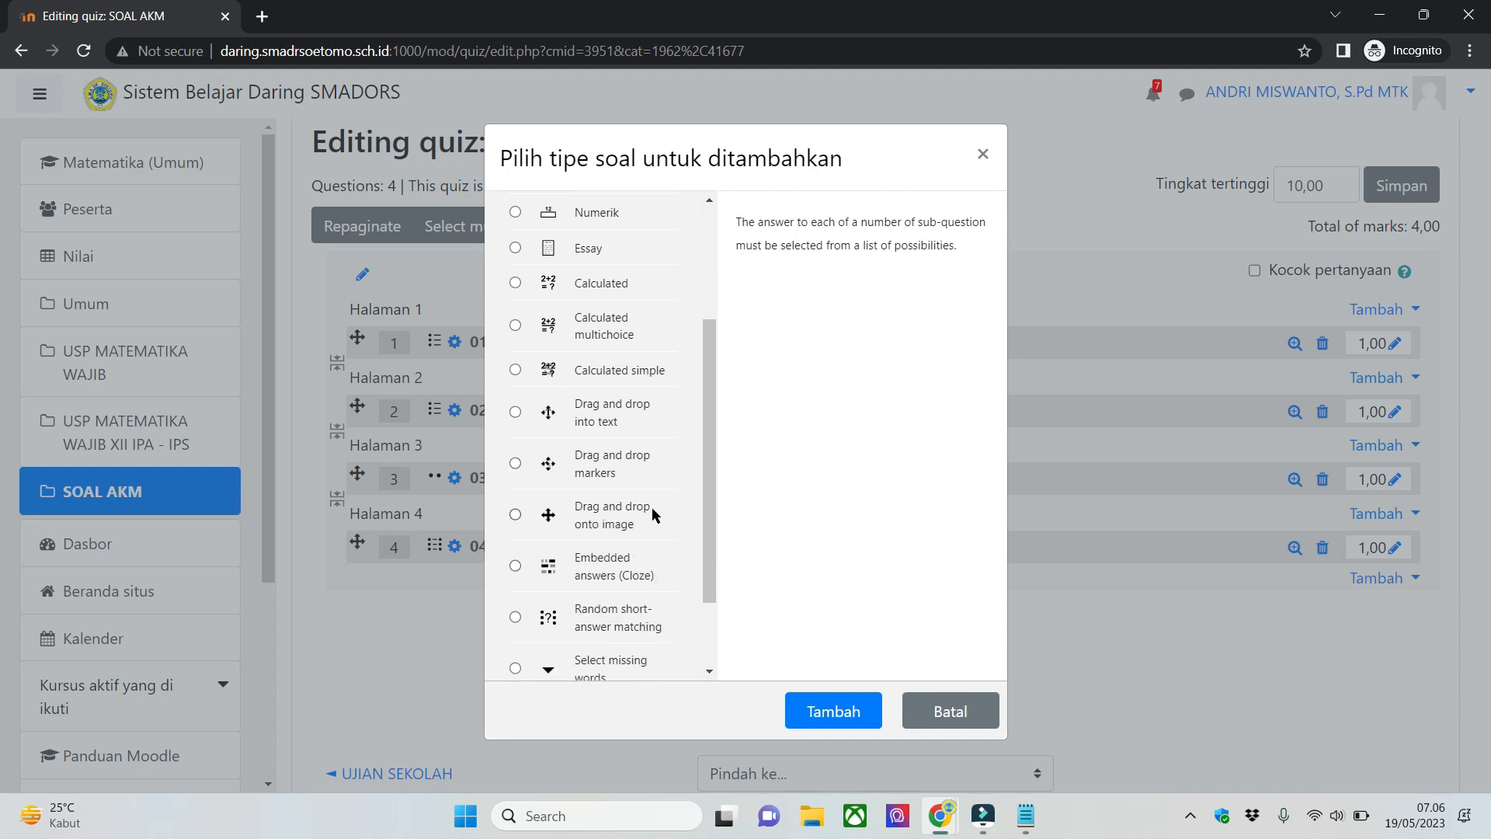
scroll(654, 463, "up", 3)
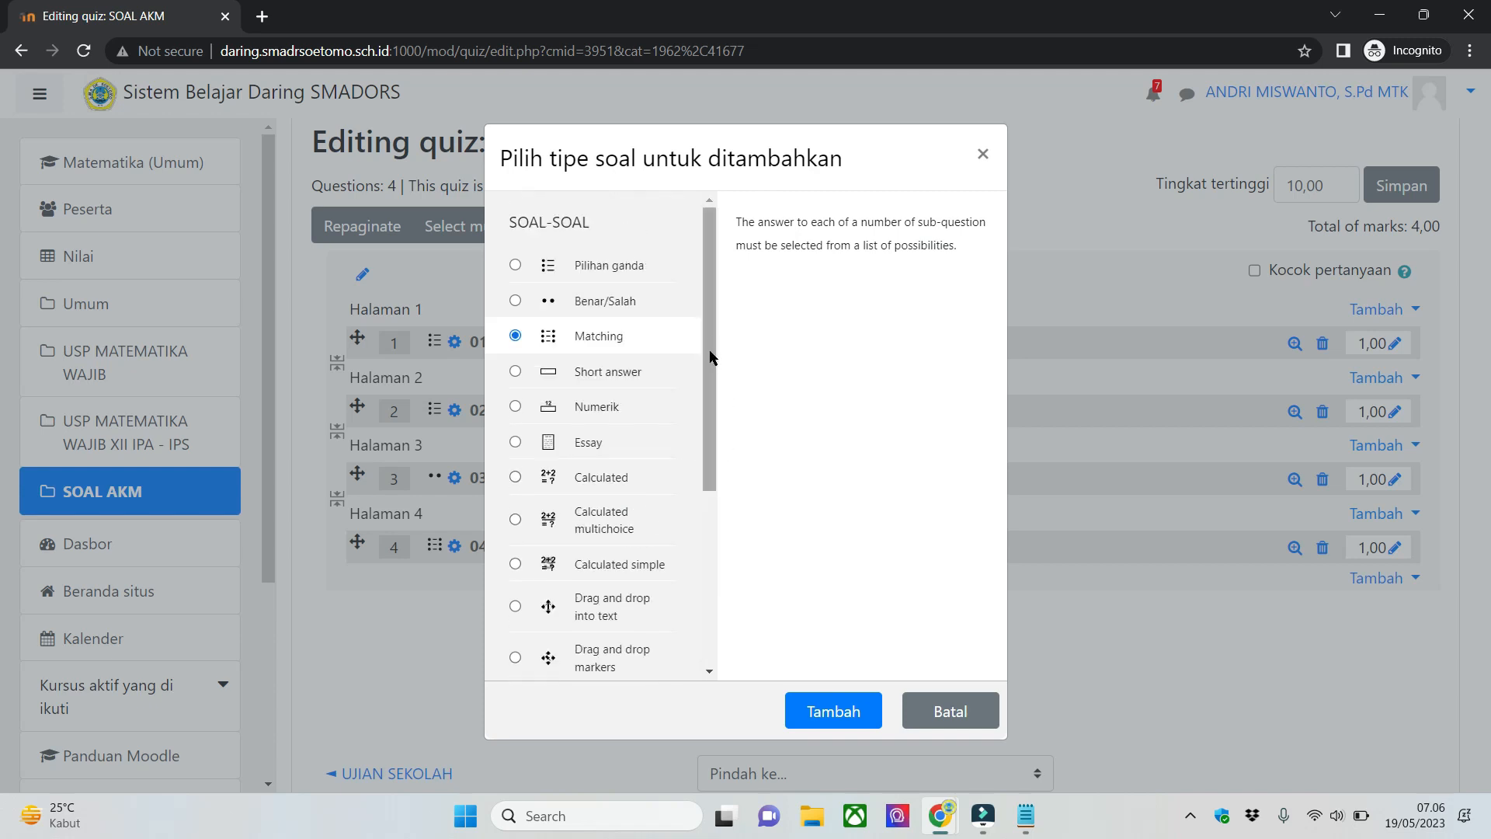
left_click(642, 336)
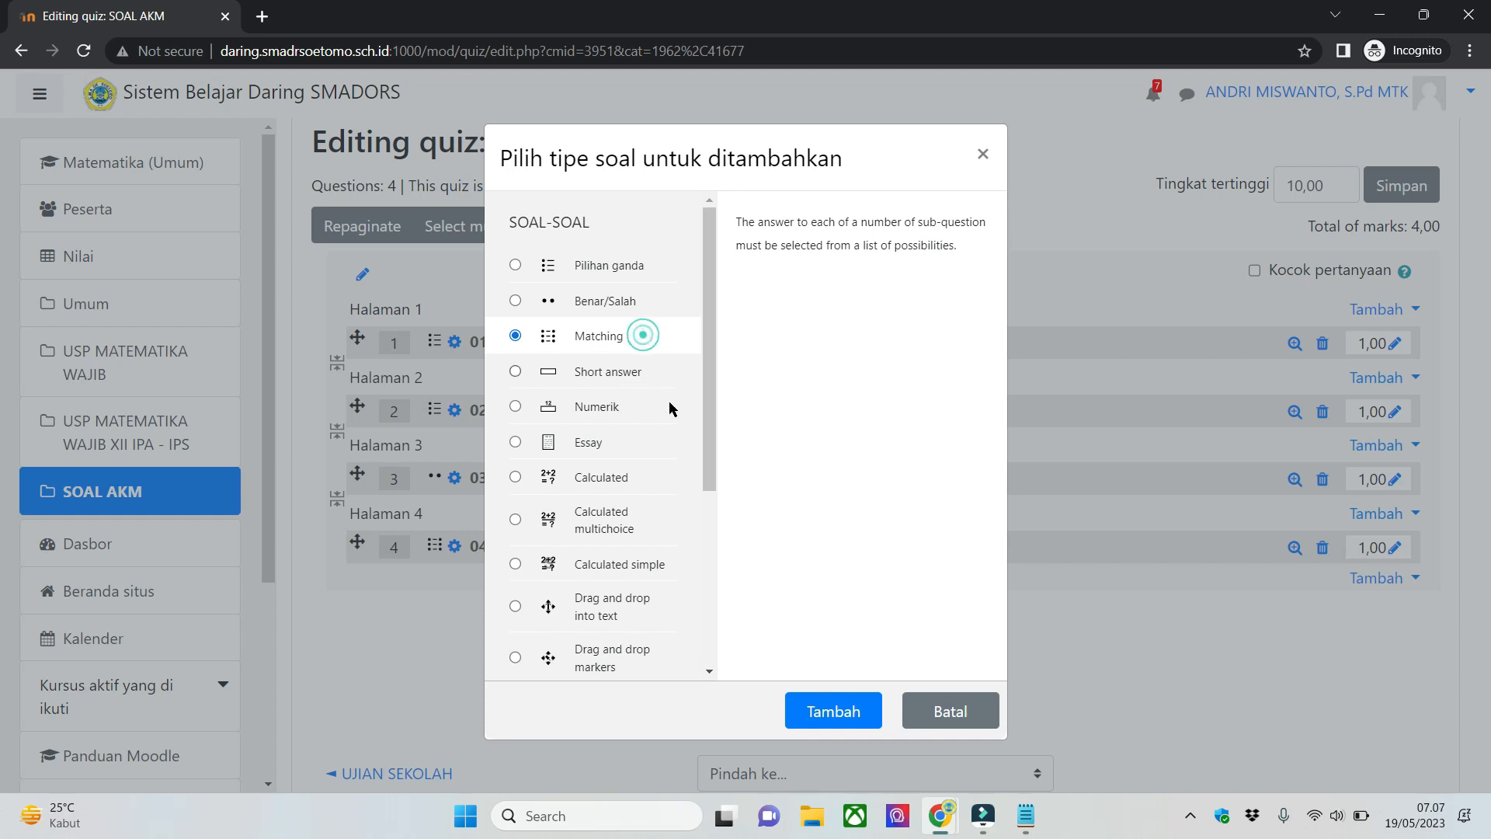
scroll(665, 520, "down", 2)
scroll(669, 511, "up", 2)
left_click(871, 711)
- Name the question 05-MJDK and enter "Ini soal menjodohkan" as its question text
left_click(802, 506)
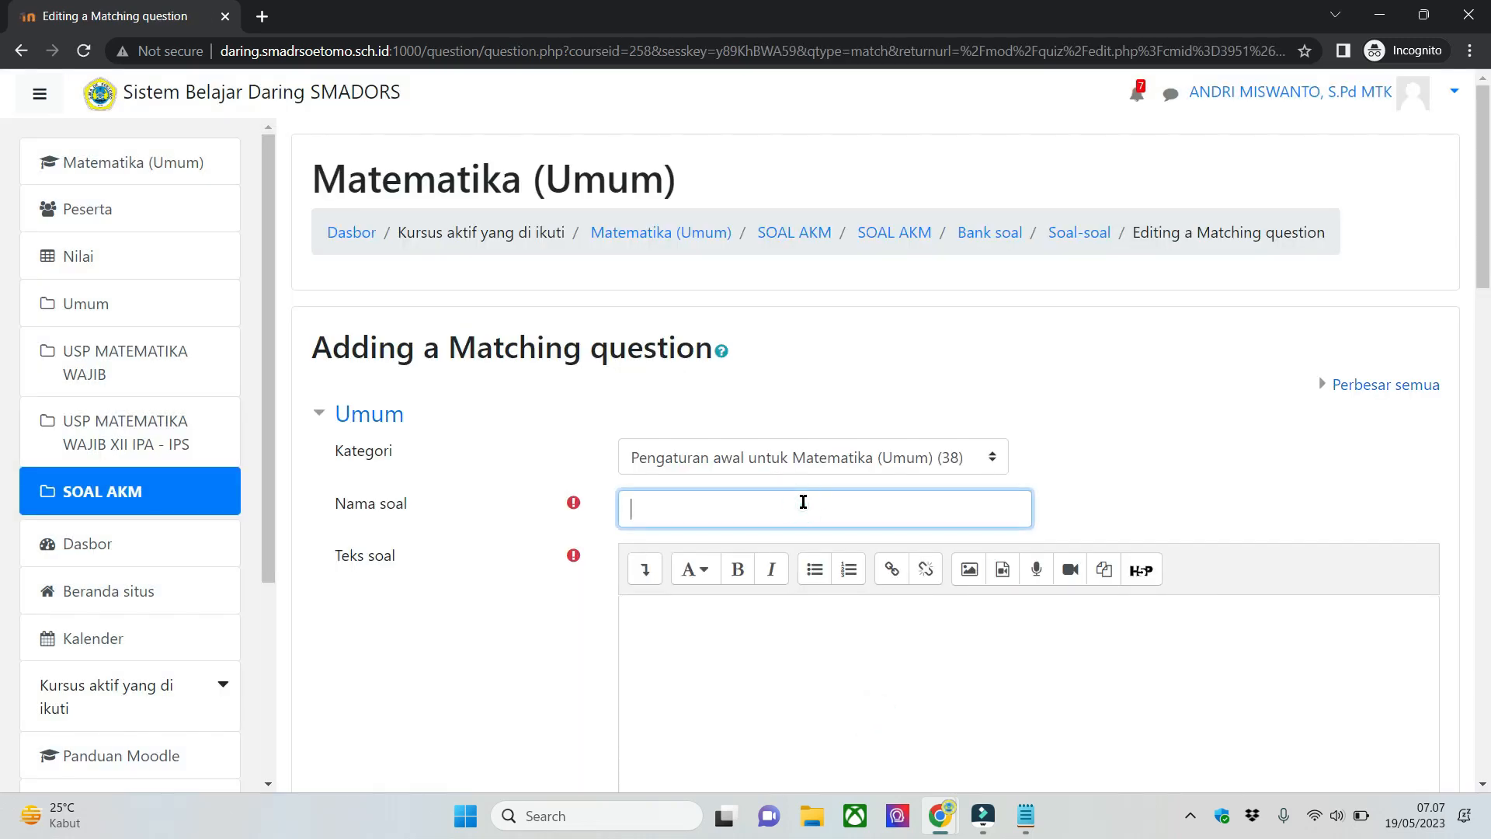
type("05-MJDK")
left_click(846, 706)
scroll(449, 565, "down", 3)
type("I")
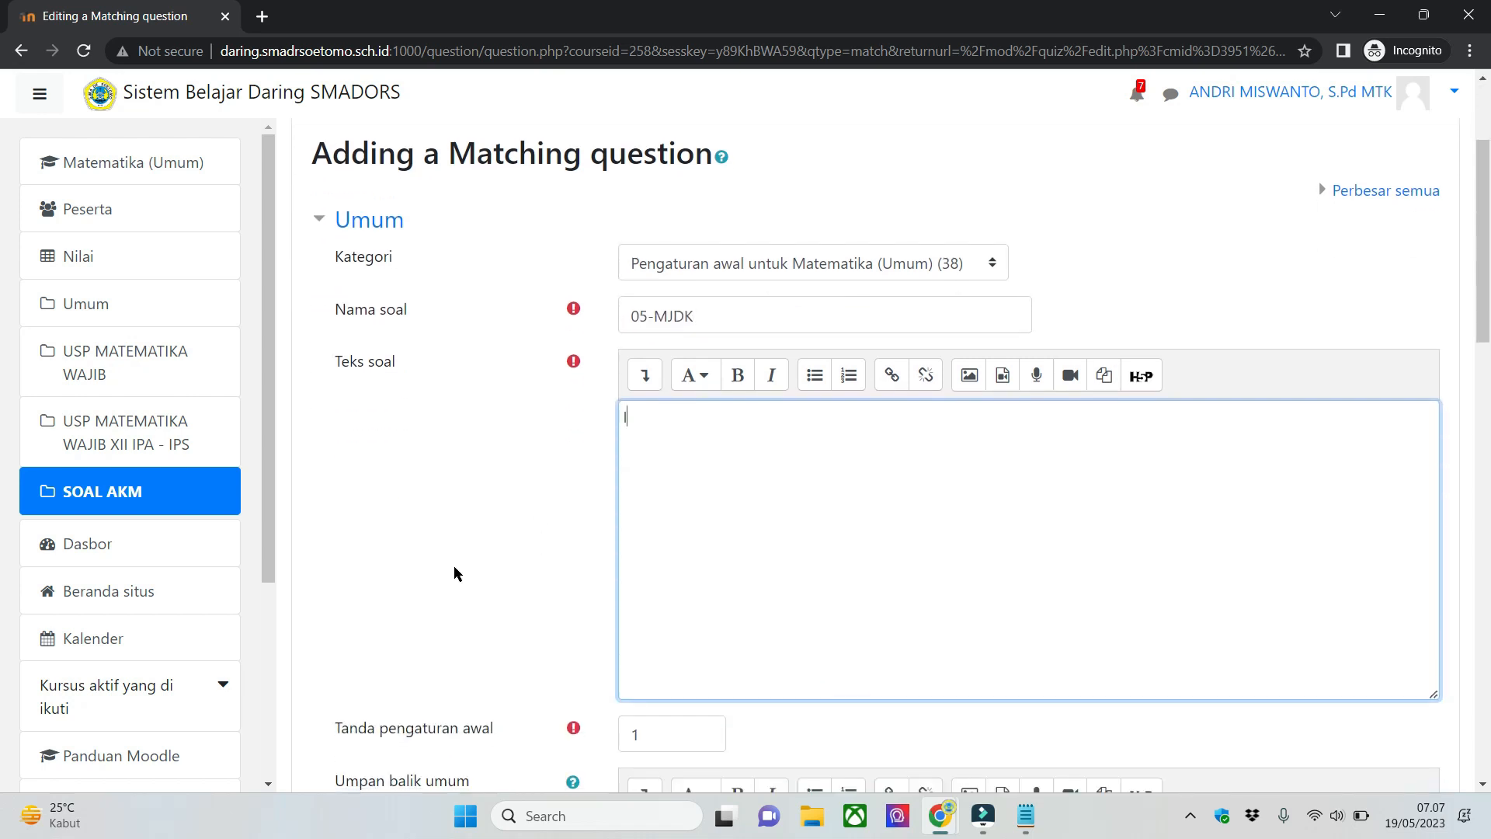
type("ni soal menjodohkan")
left_click(729, 518)
left_click(938, 495)
left_click(892, 625)
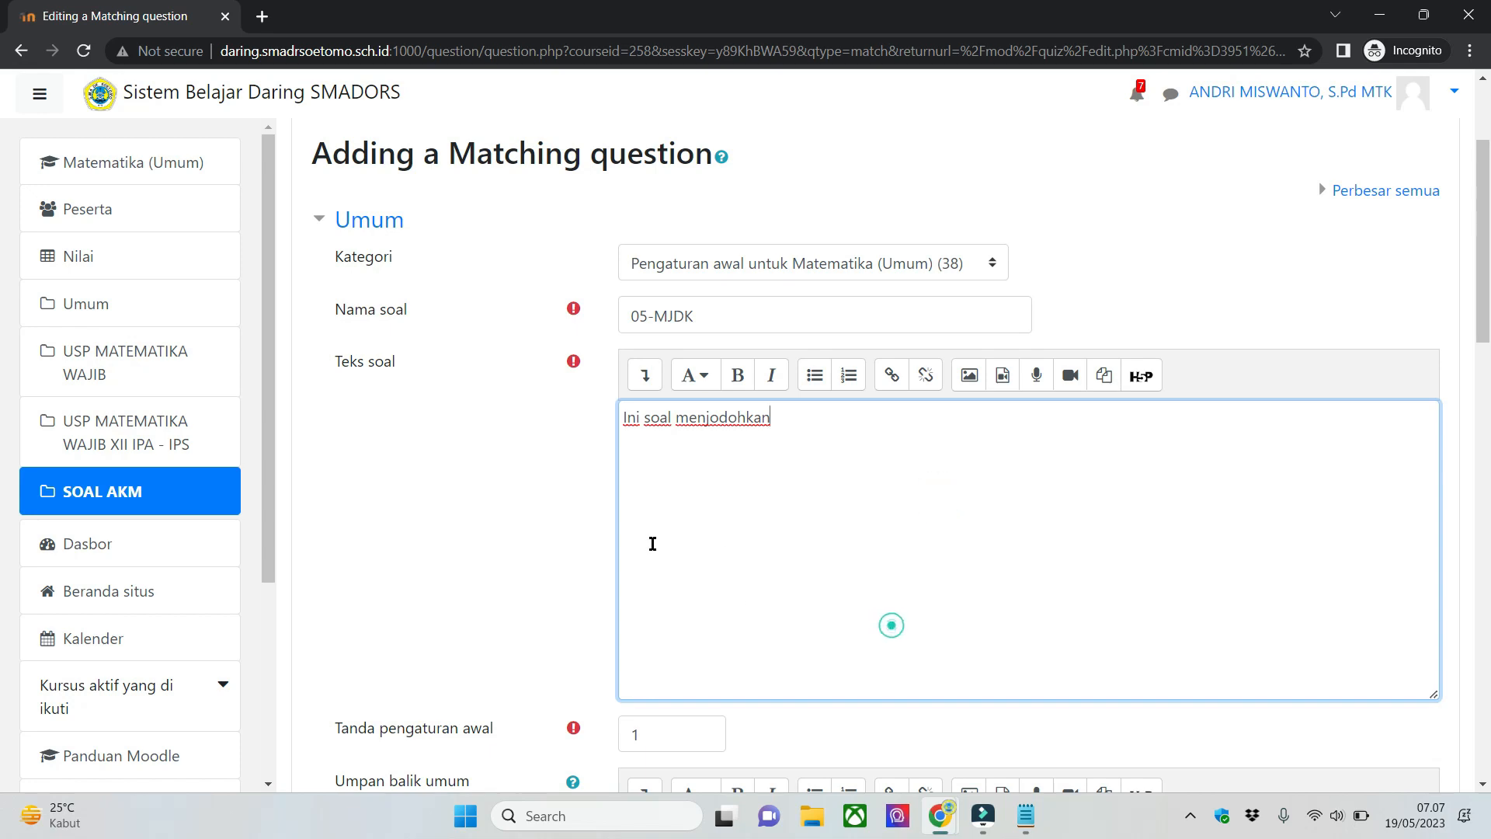
left_click(427, 543)
left_click(1040, 558)
scroll(529, 634, "down", 12)
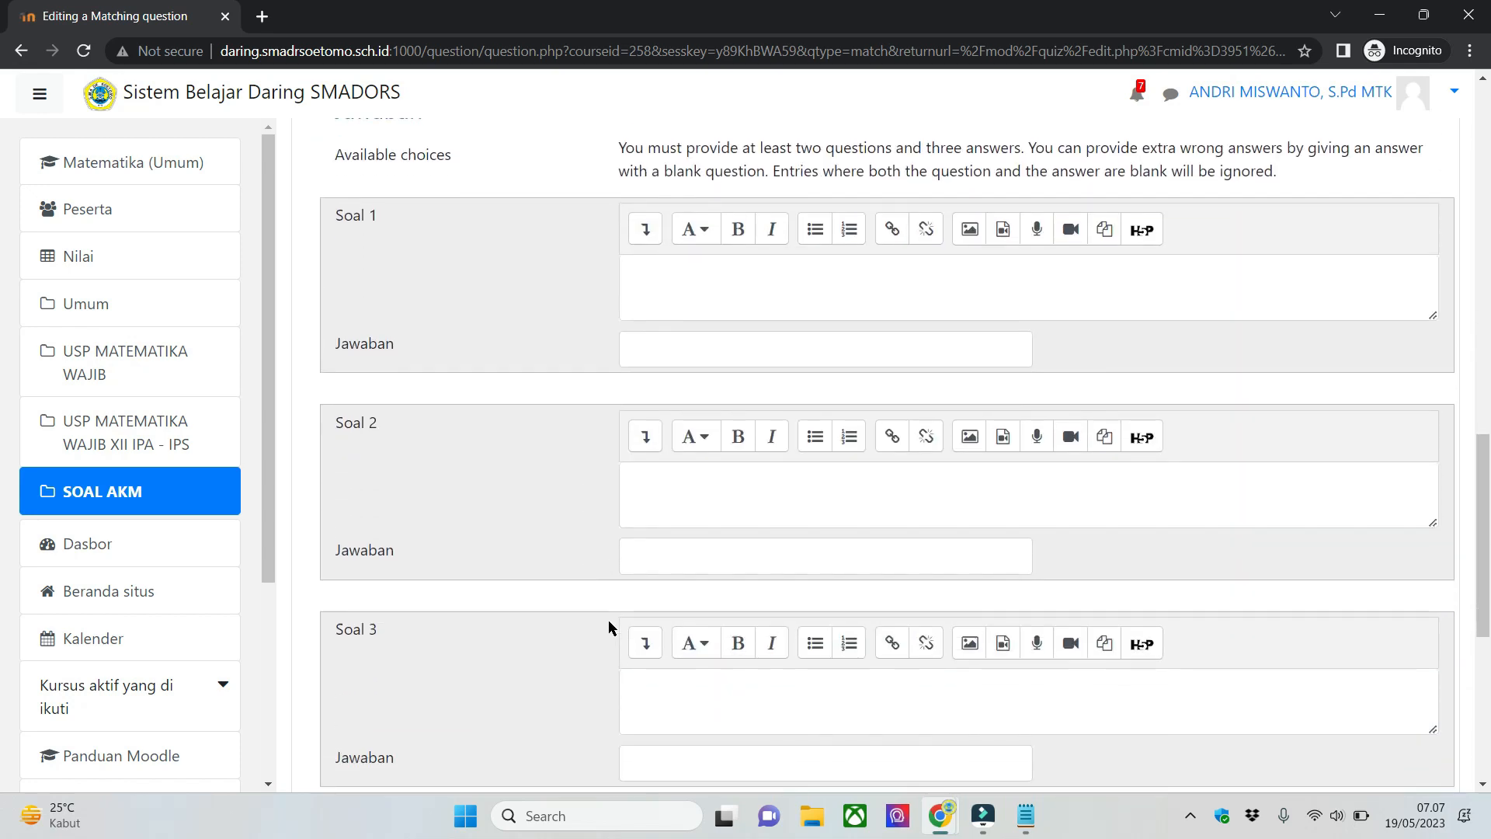
scroll(609, 622, "down", 3)
scroll(609, 621, "up", 3)
scroll(614, 397, "down", 3)
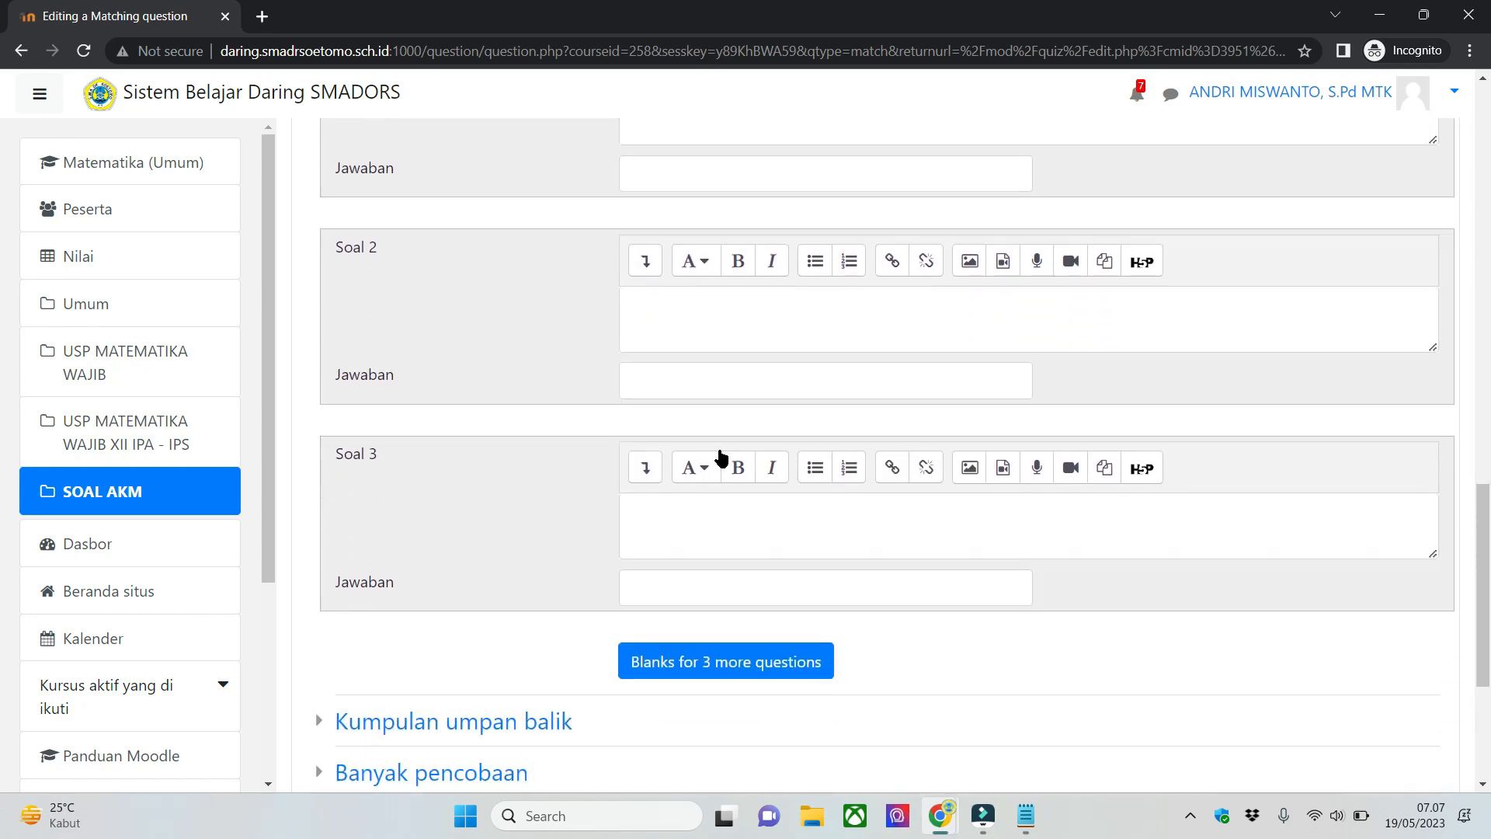
scroll(731, 462, "up", 5)
left_click(762, 452)
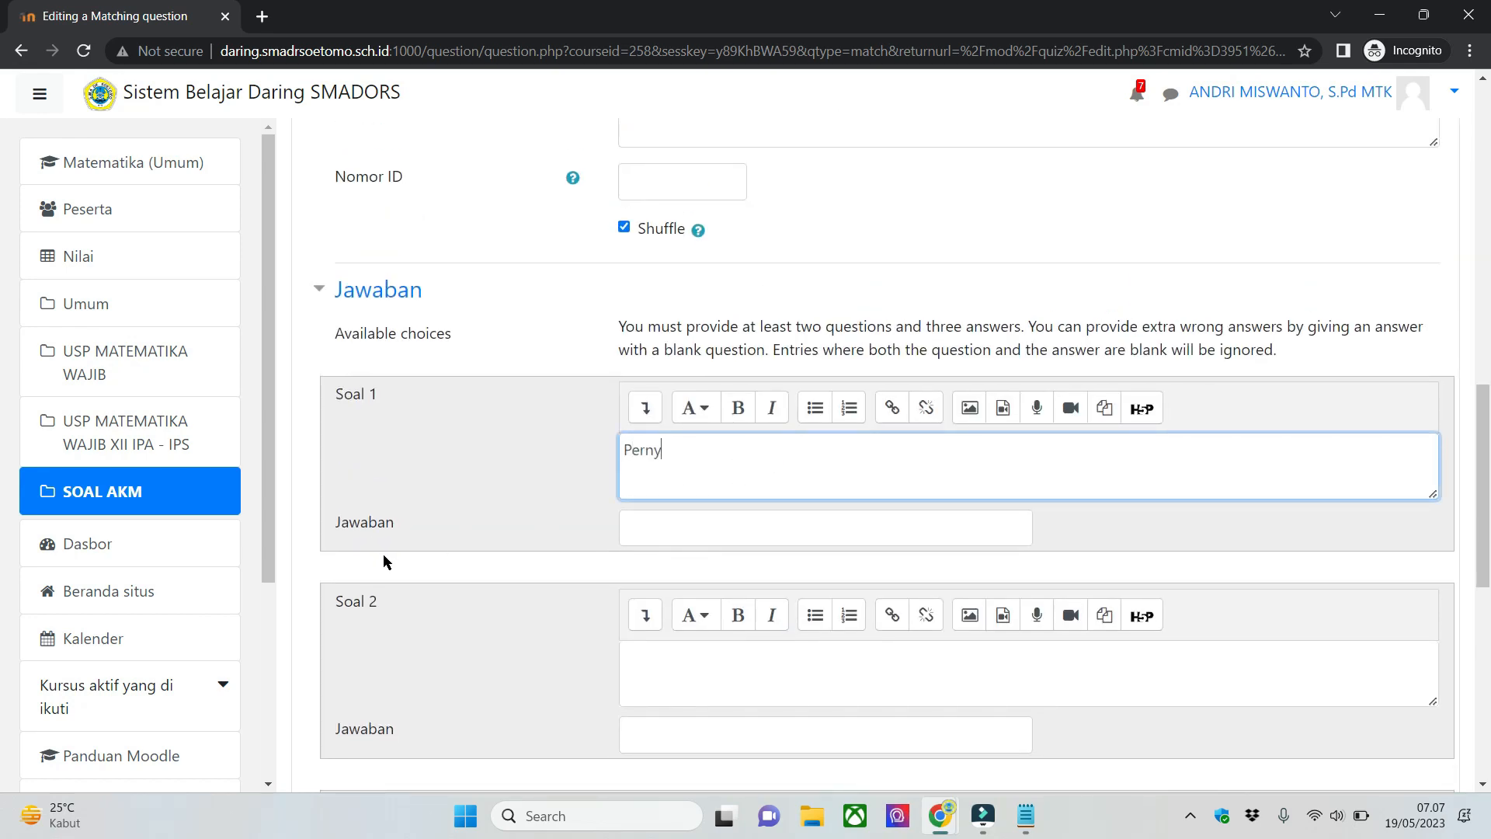
type("Pernyatan")
key("BackSpace")
type("an 1")
key("Tab")
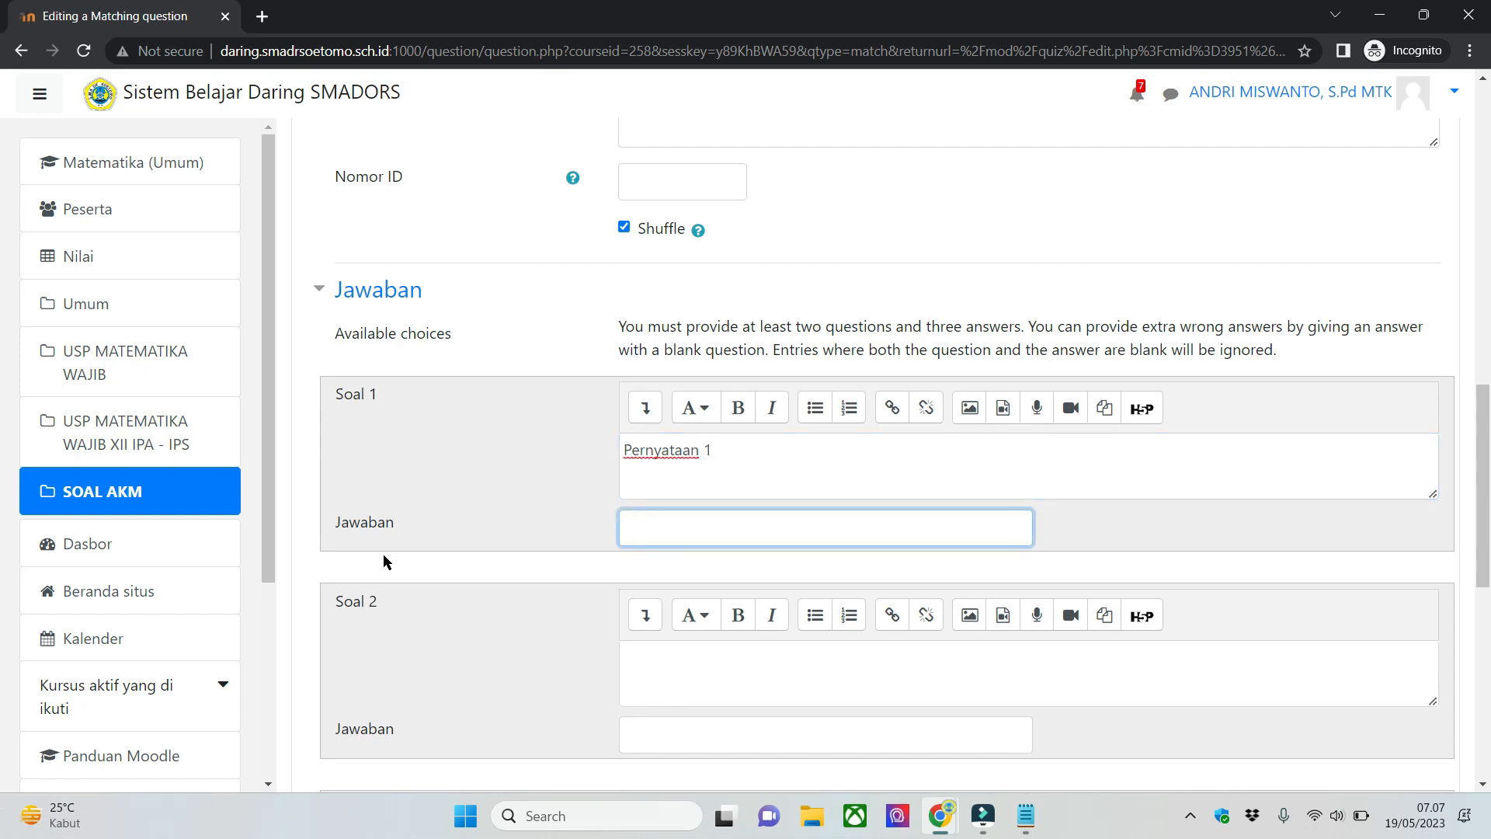
left_click(788, 475)
key("ctrl+a")
type("A")
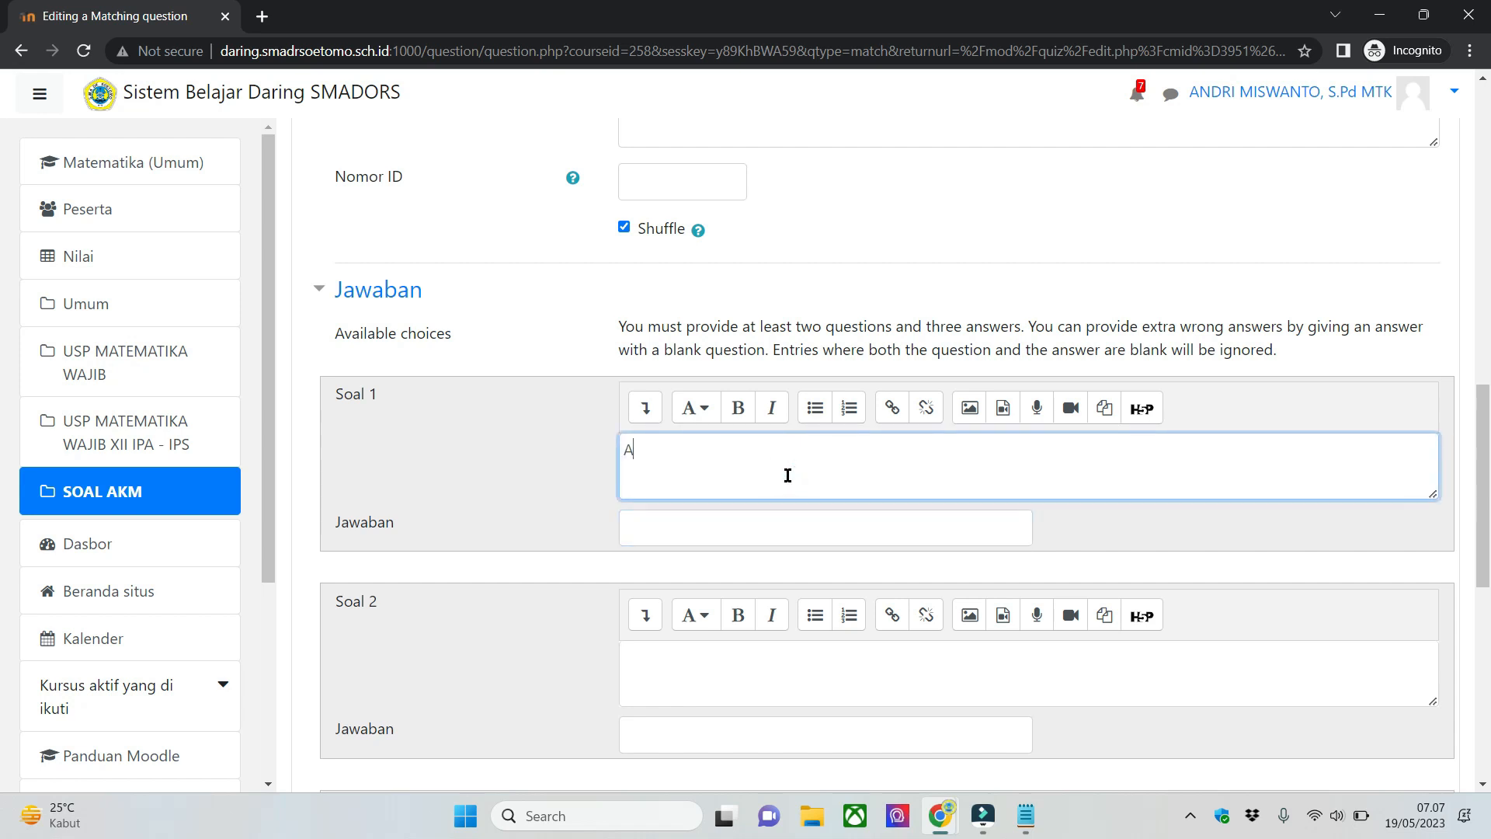
type("pakah ini")
- Set Soal 1 to "Apa nama anak ayam?" with the answer "itik"
key("ctrl+a")
type("Apa nama anak ay")
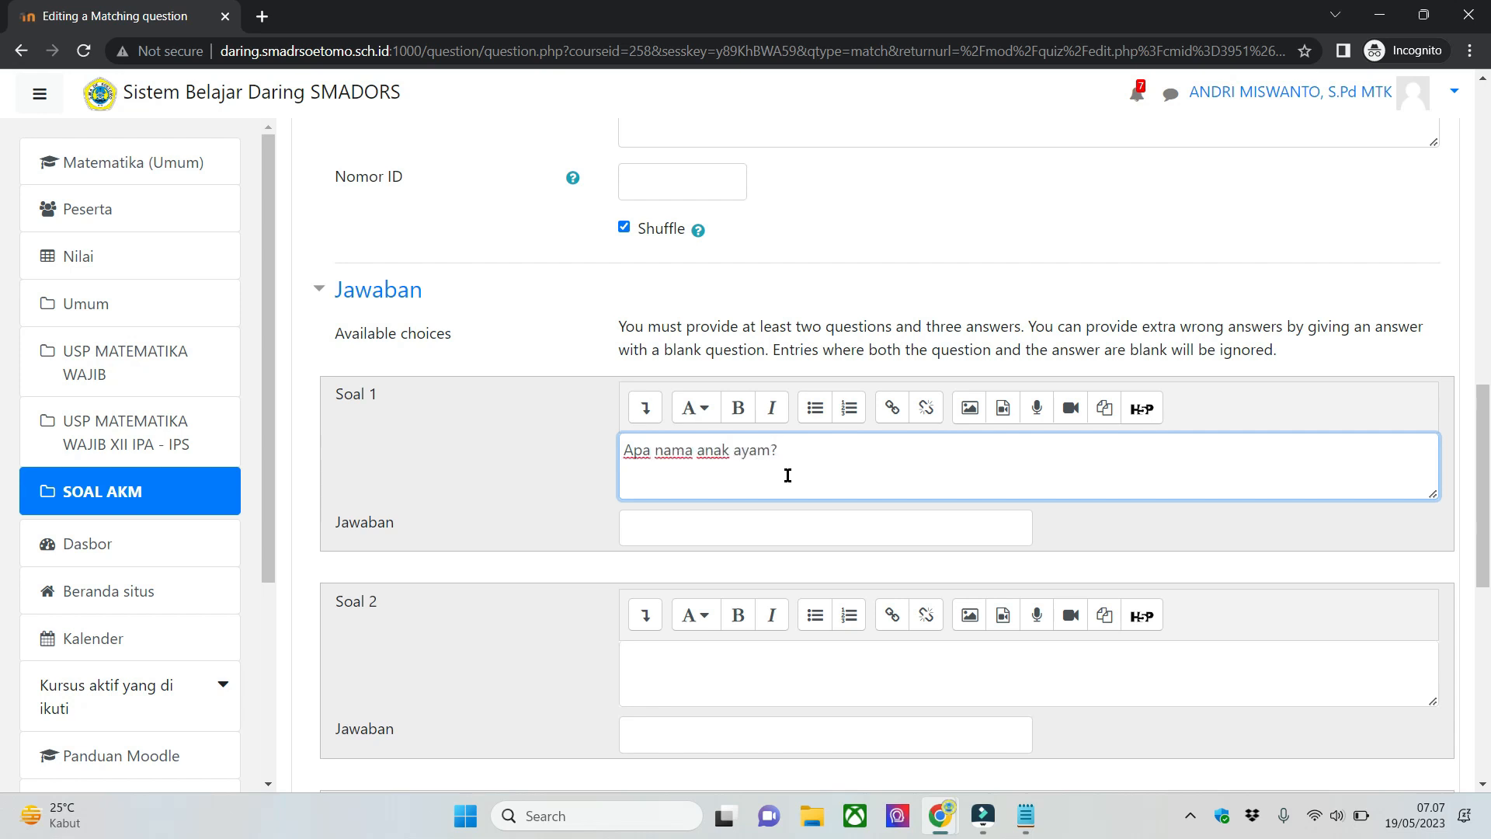
left_click(677, 525)
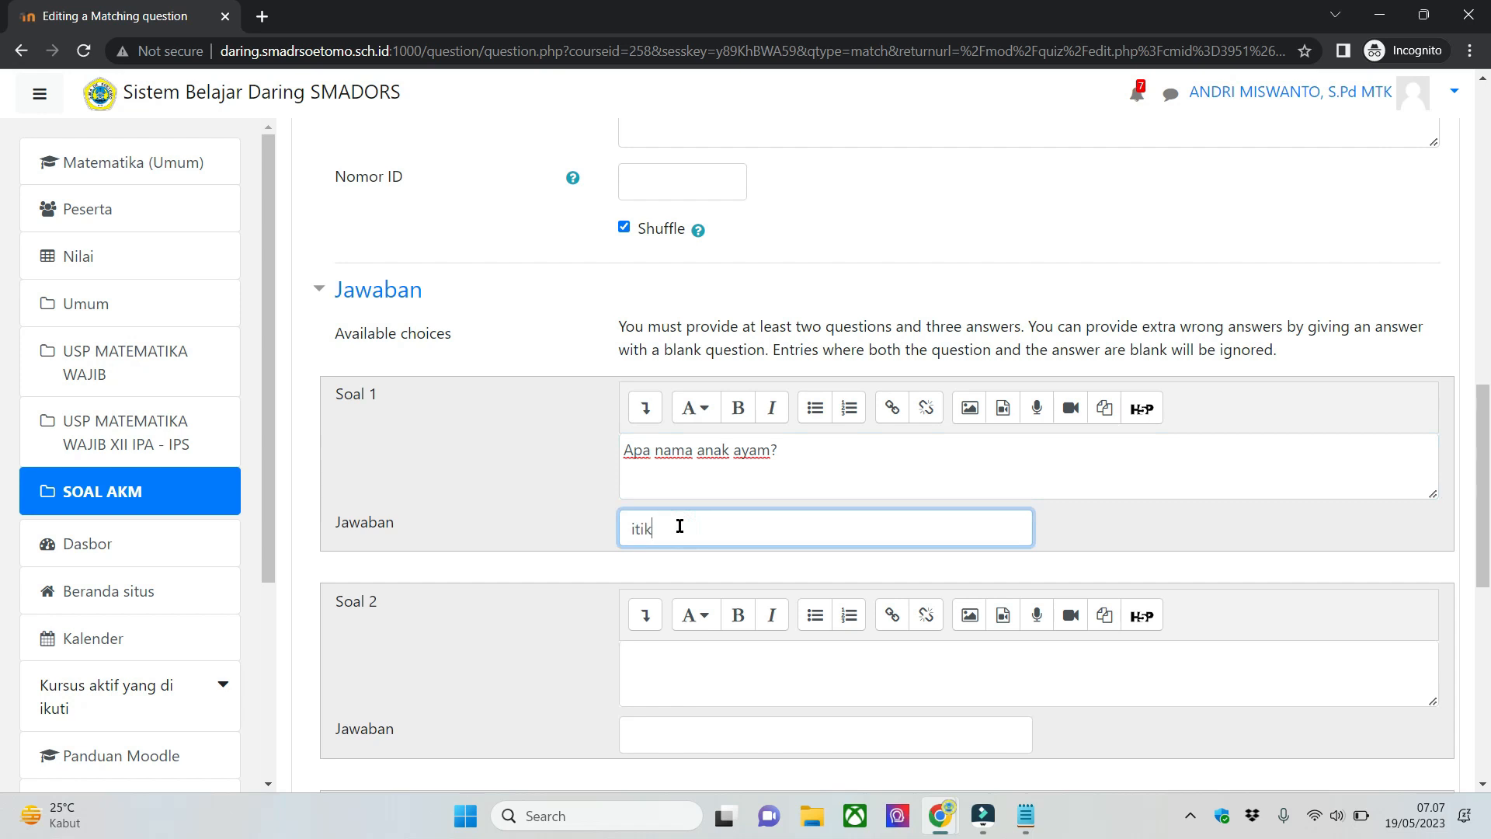
- Fill in Soal 2 with "Nama anak sapi adalah" and the answer "pedet"
scroll(622, 613, "down", 1)
left_click(679, 593)
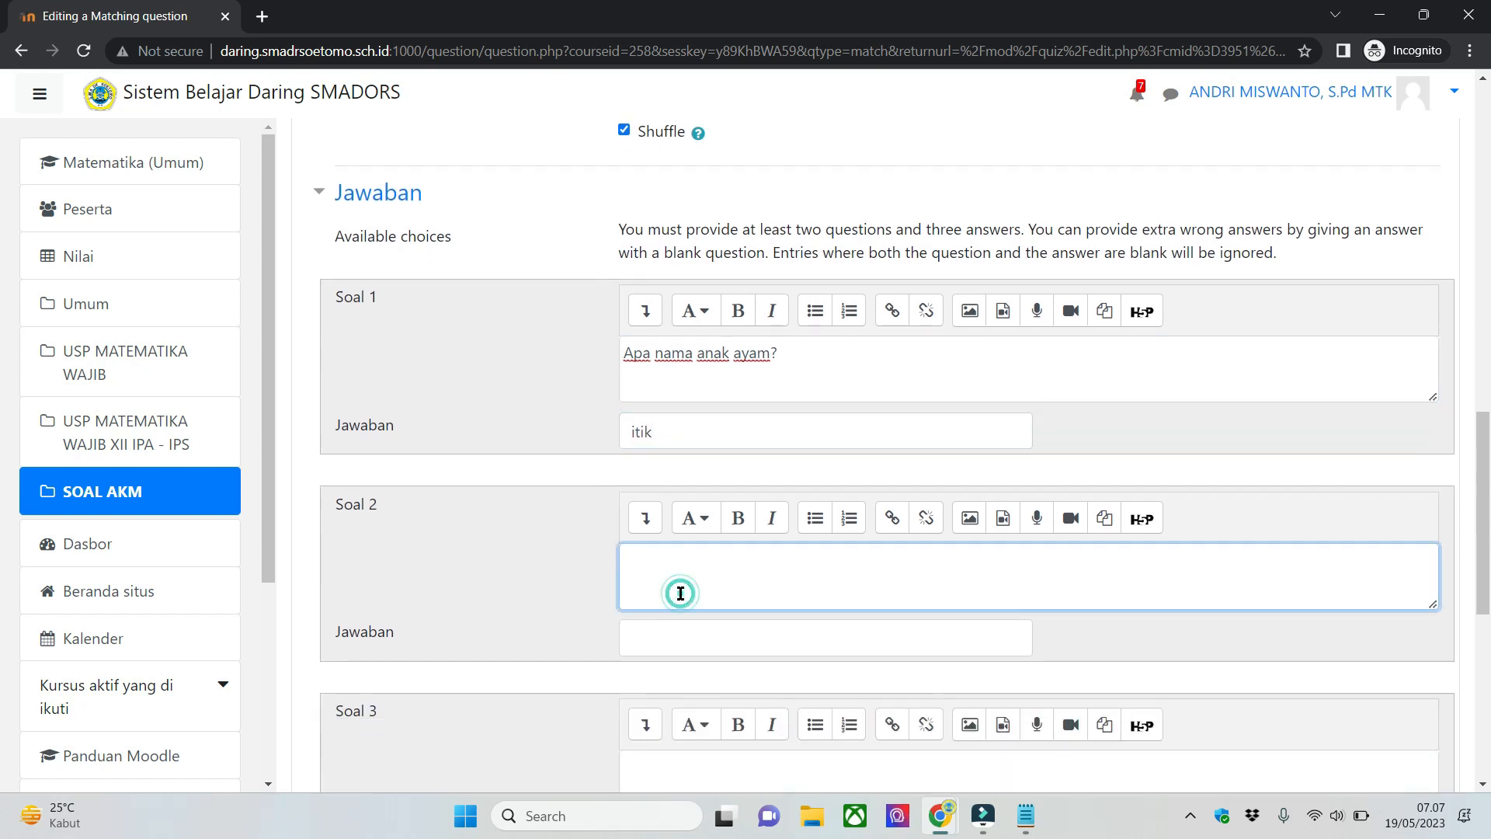
type("Nama anak sapi adalah")
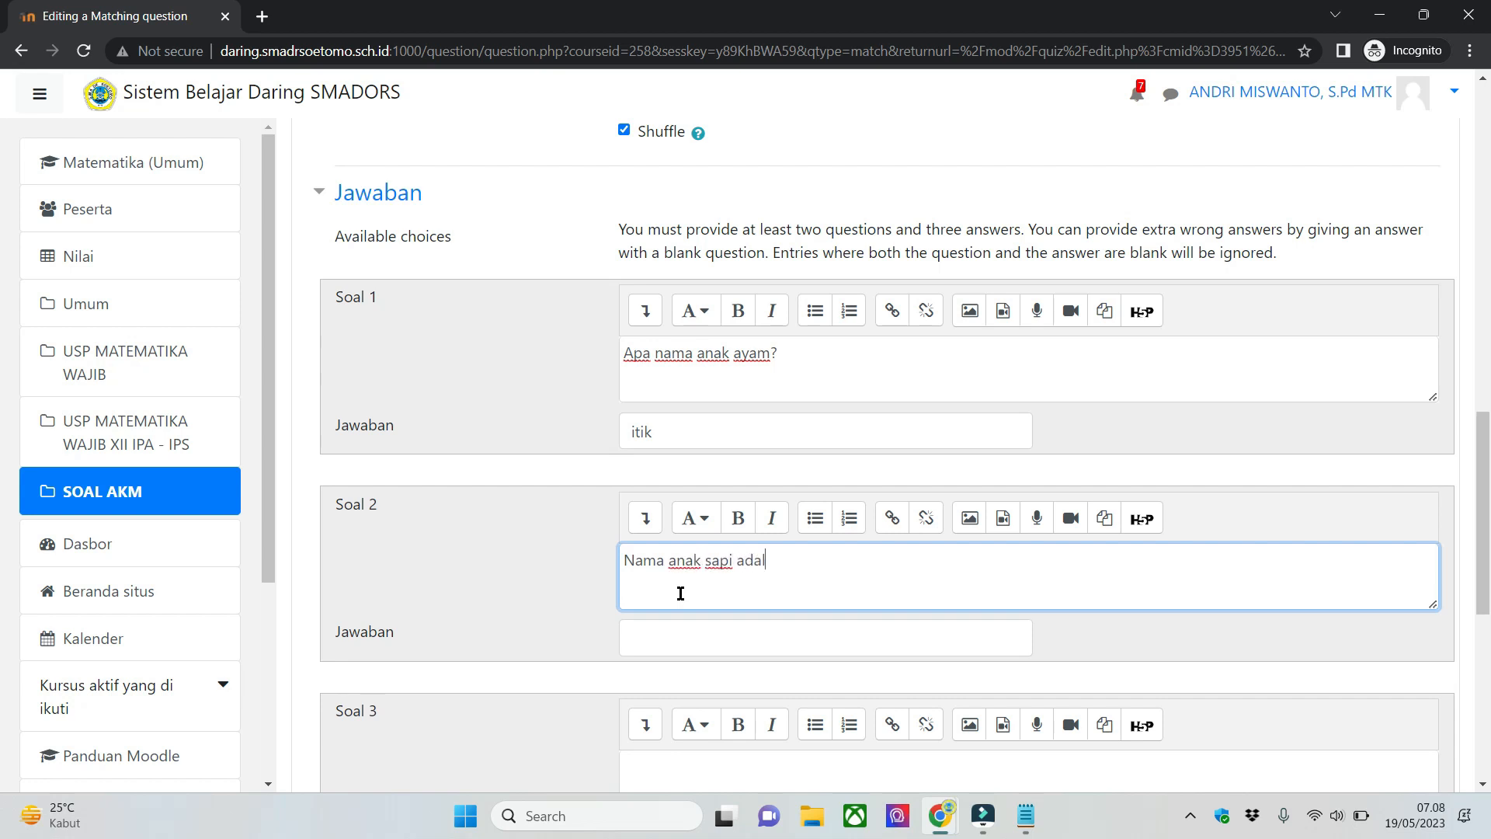
key("Tab")
type("pedet")
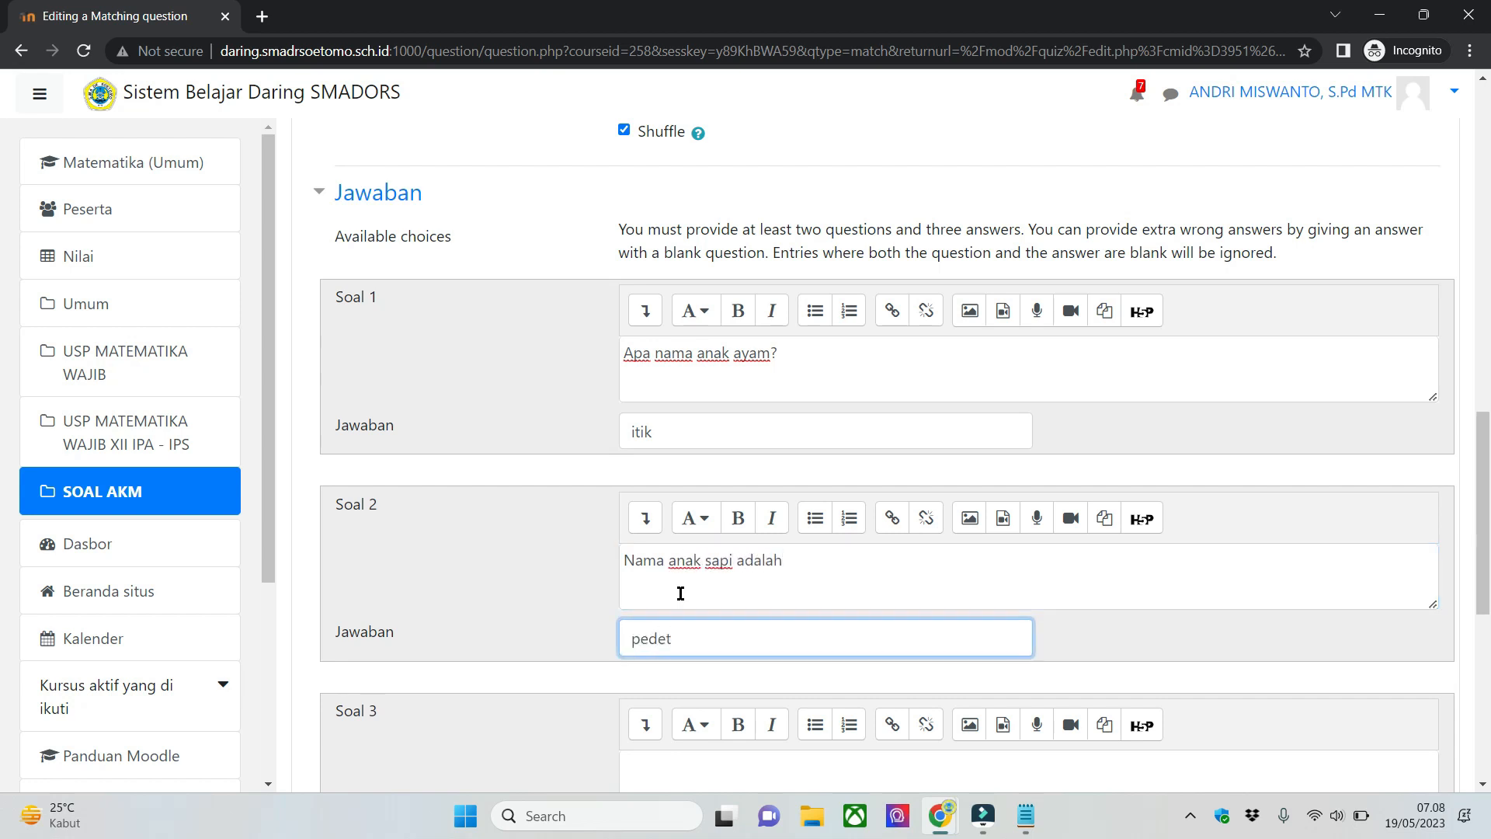
- Fill in Soal 3 with "raja hutan adalah" and the answer "harimau"
scroll(680, 594, "down", 2)
left_click(696, 608)
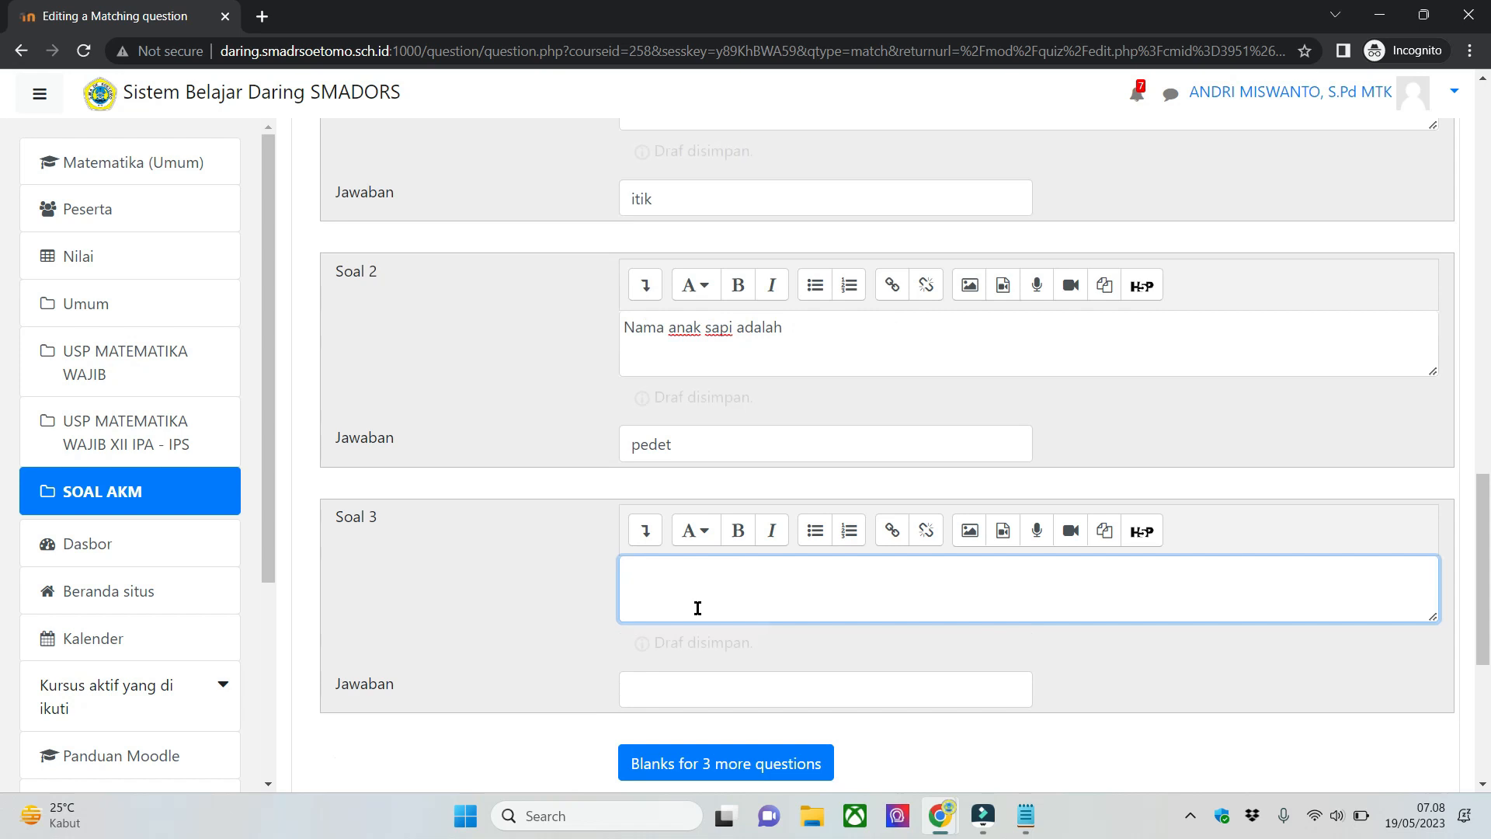
type("raja hut")
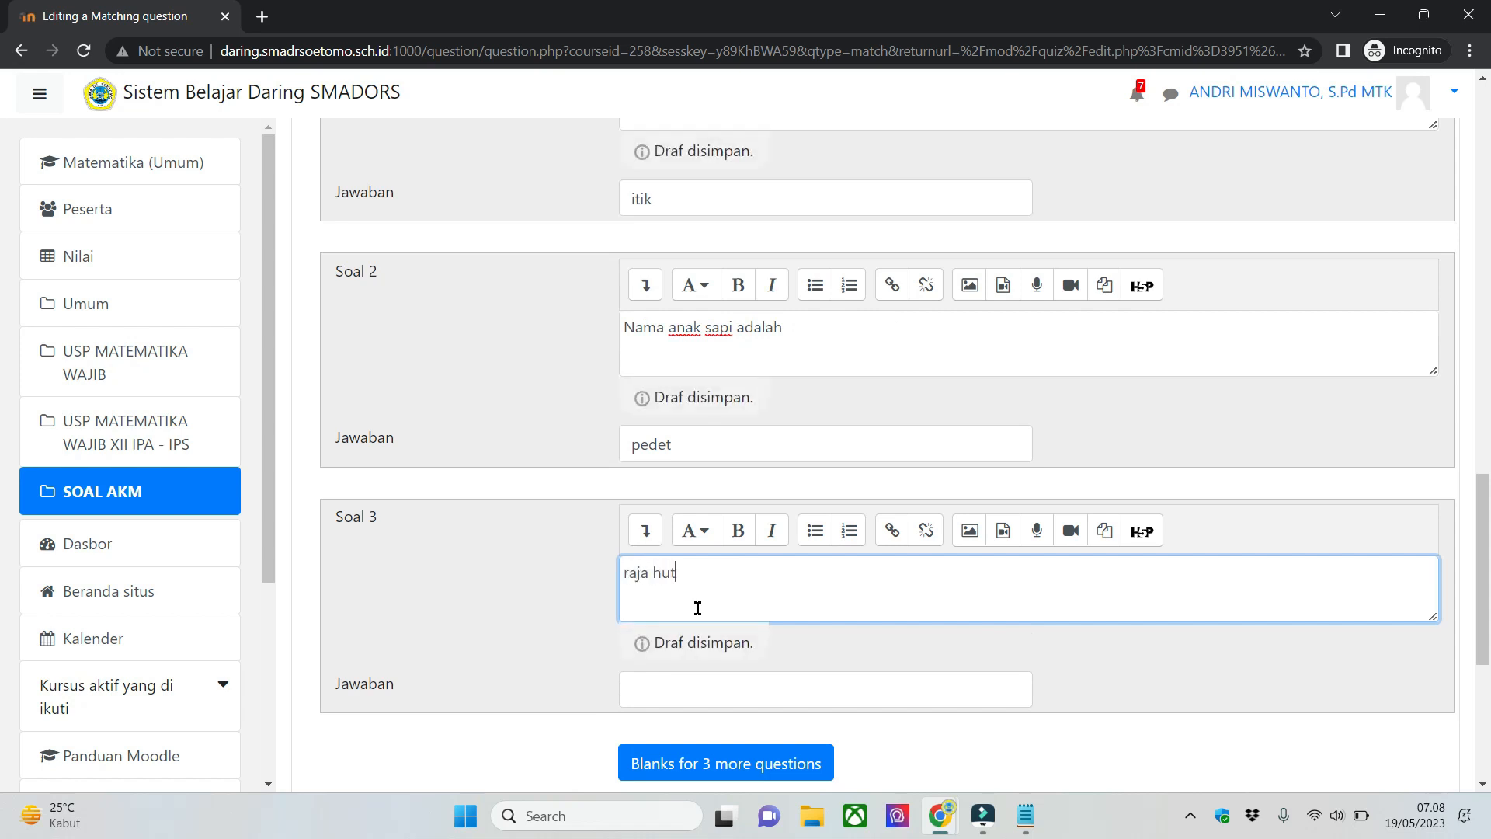
type("an adalah")
key("Tab")
type("sin")
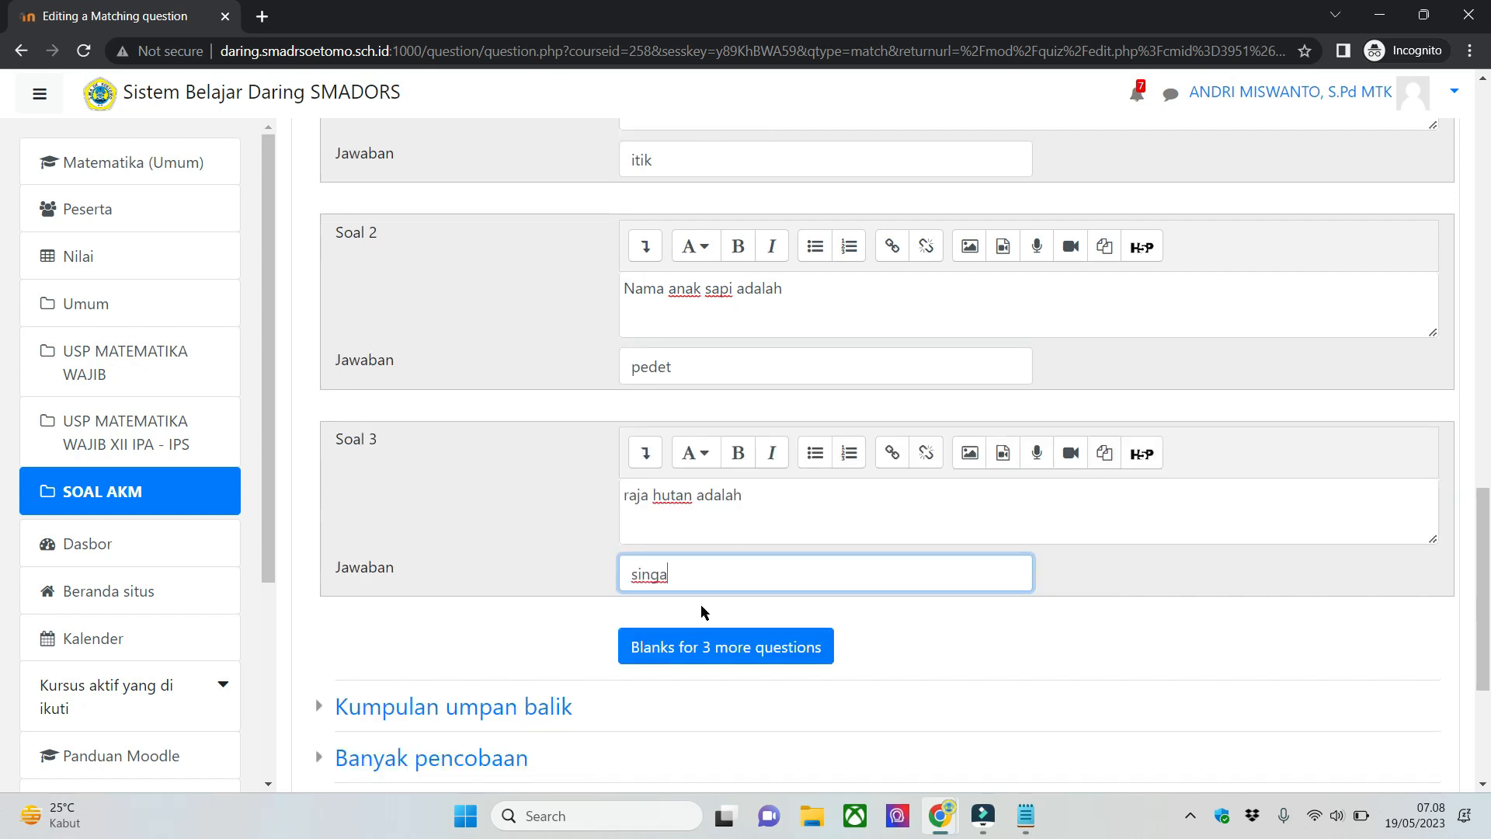
type("ga")
key("ctrl+a")
type("harimau")
- Add blanks for three more questions and fill in Soal 4 with "gula adalah" and the answer "manis"
scroll(512, 542, "down", 1)
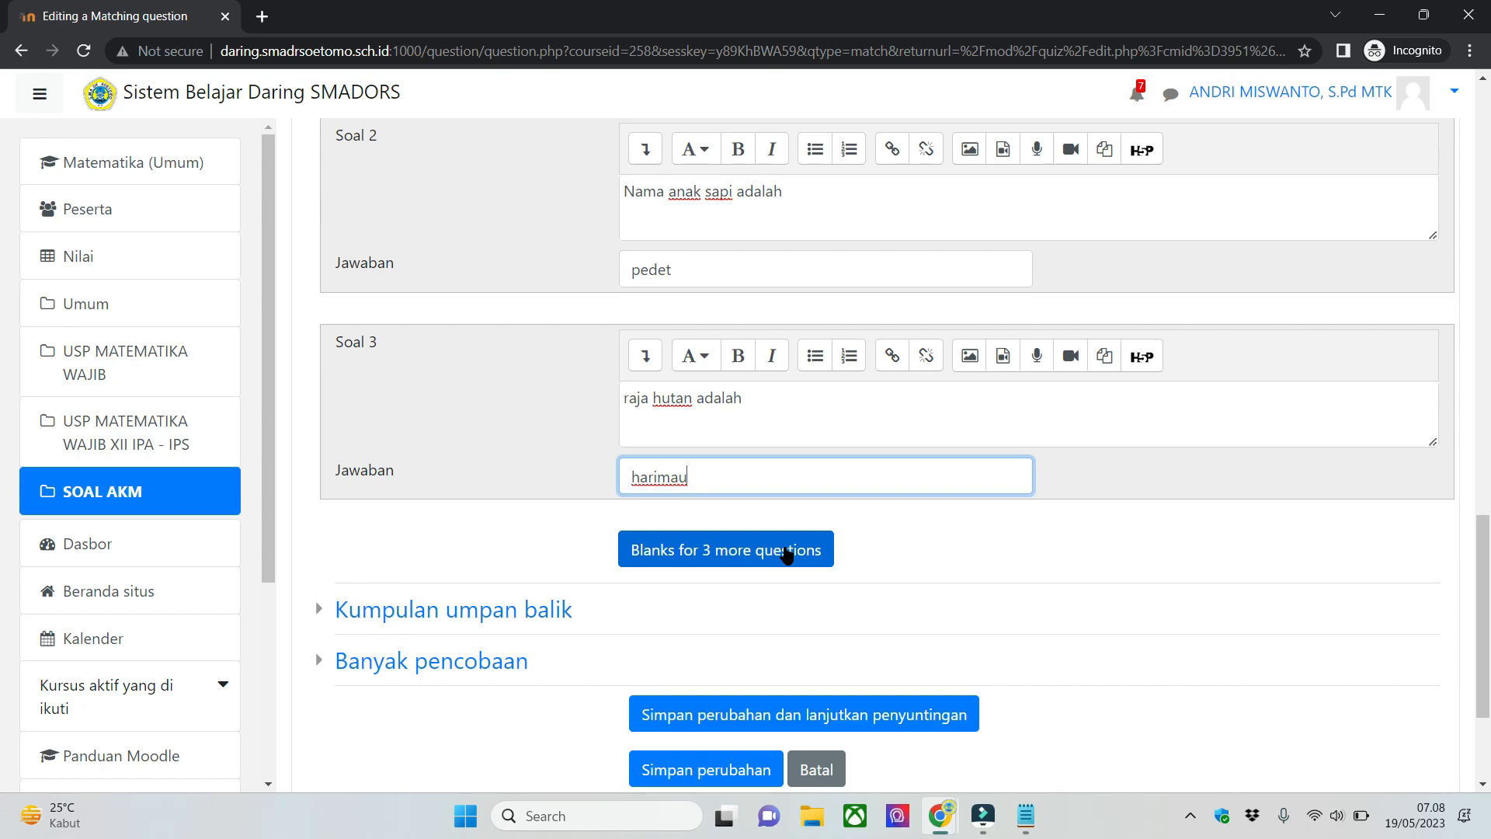
left_click(786, 551)
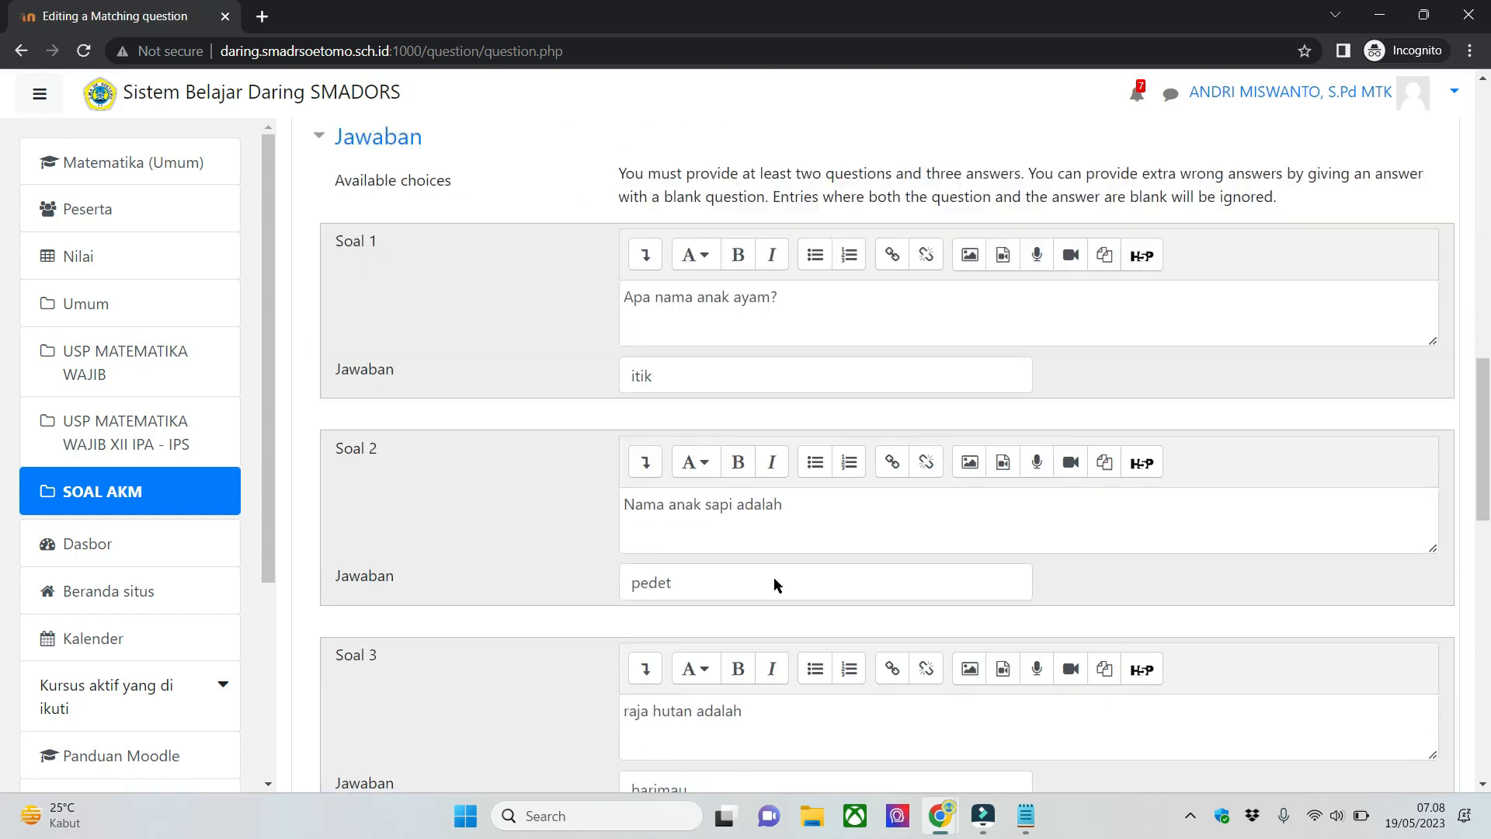
scroll(773, 576, "down", 6)
scroll(792, 443, "up", 2)
left_click(774, 541)
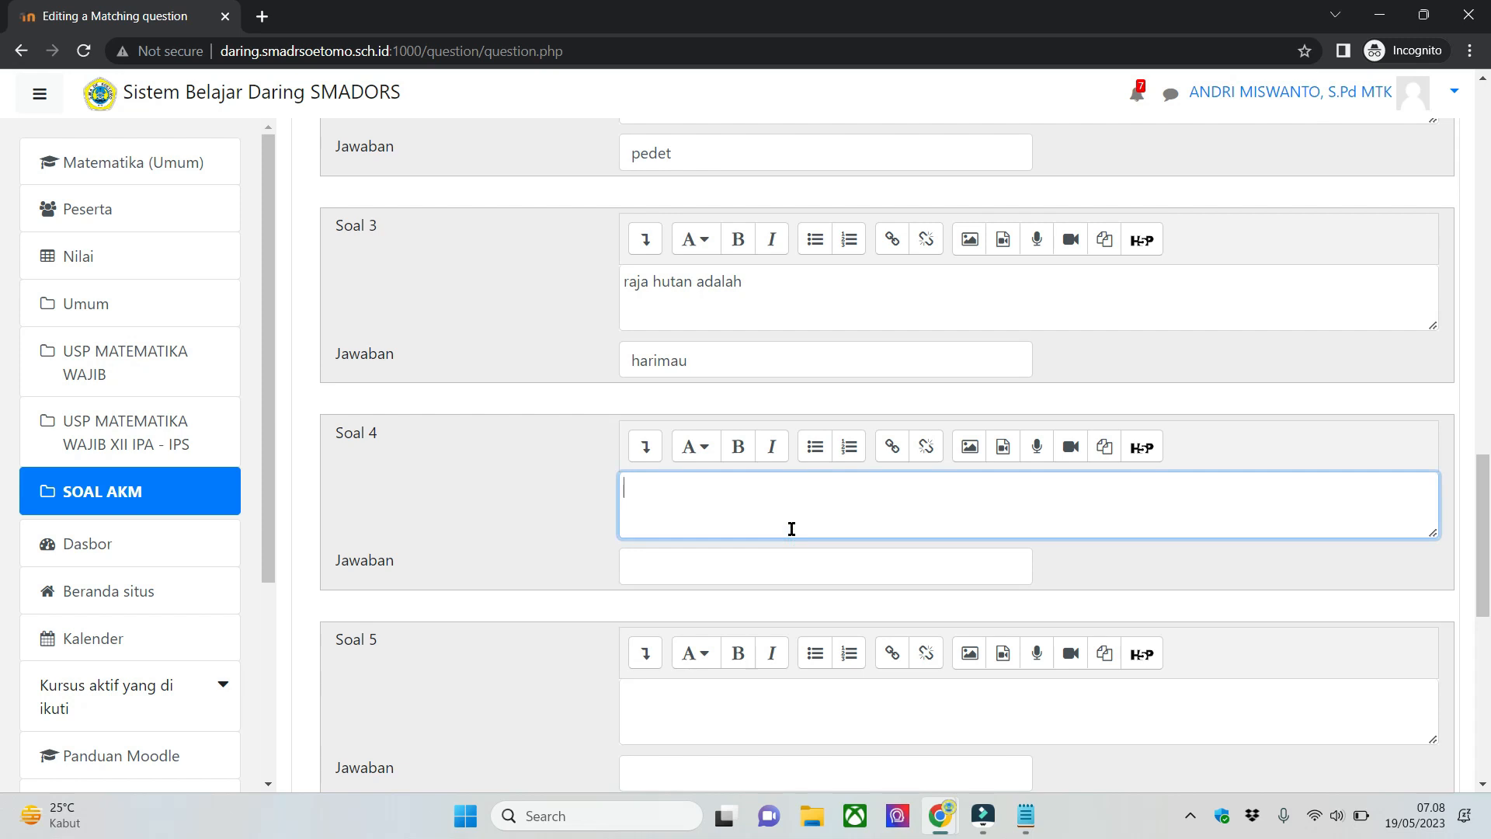
type("gula adalah")
key("Tab")
type("manis")
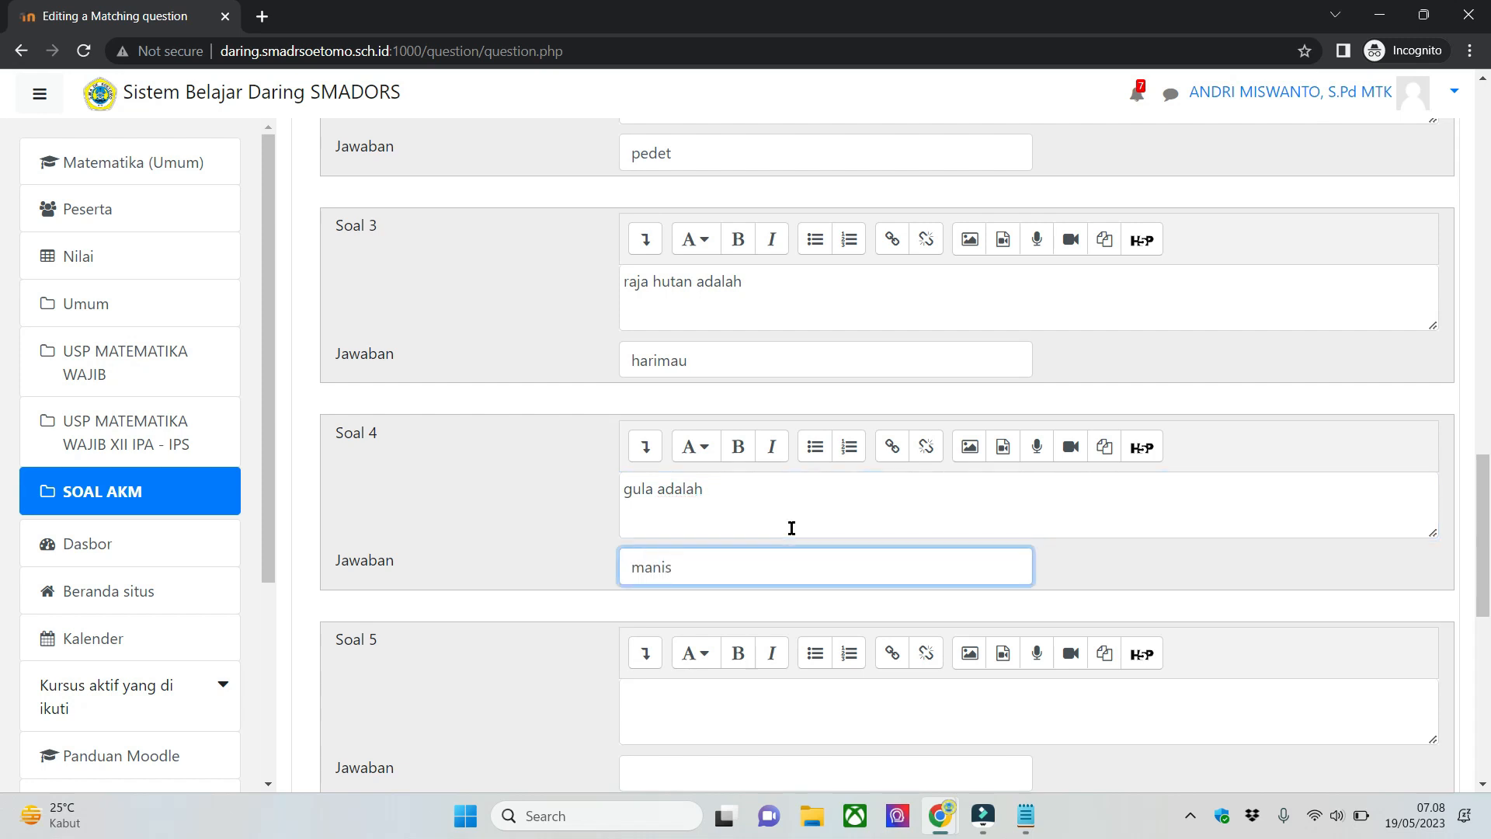
- Review the entered question and answer pairs, checking Soal 1 and its answer
scroll(790, 529, "down", 4)
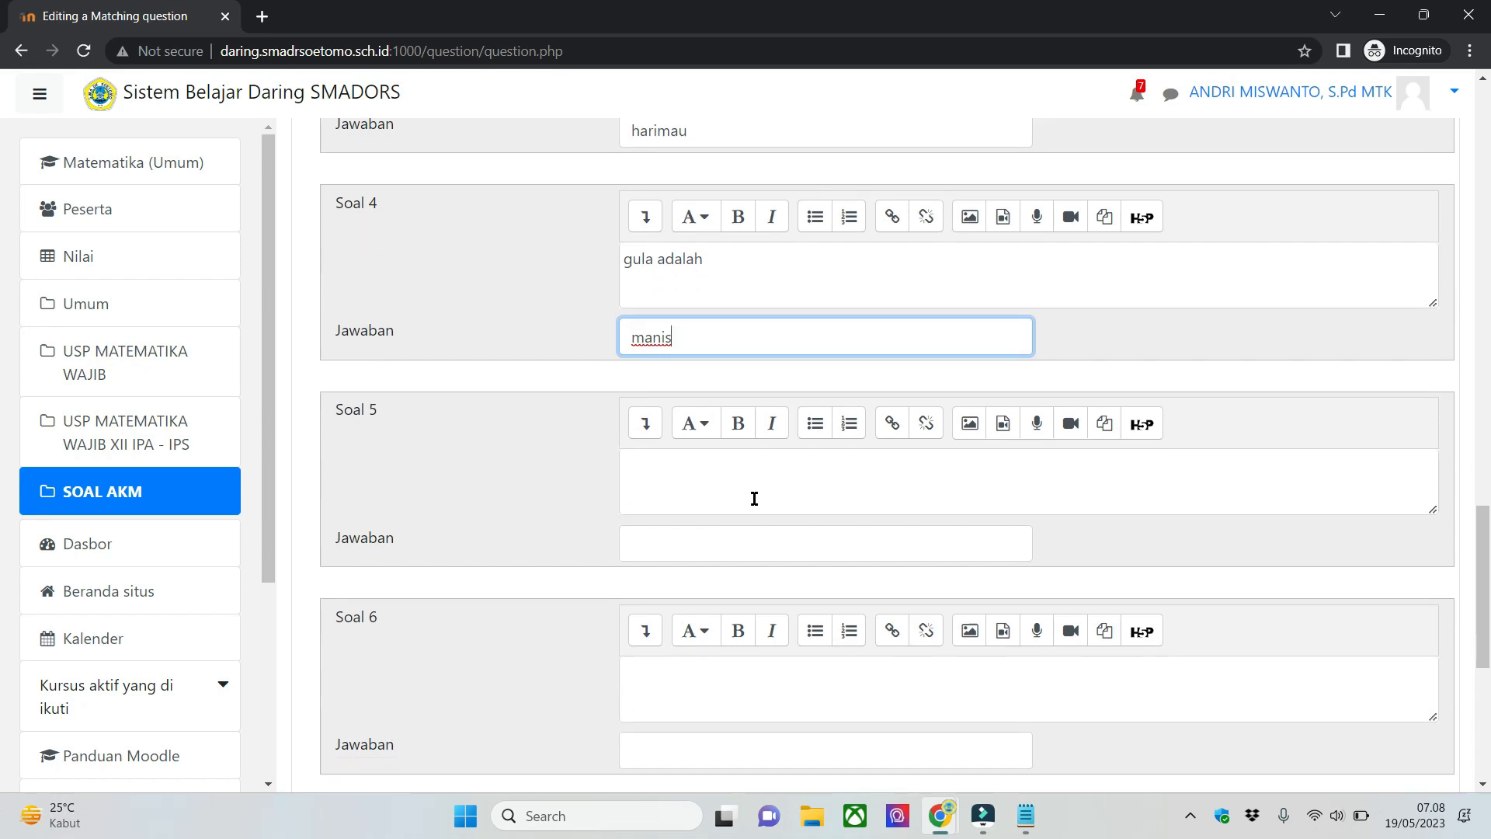
scroll(663, 413, "up", 1)
left_click(481, 305)
scroll(891, 388, "up", 10)
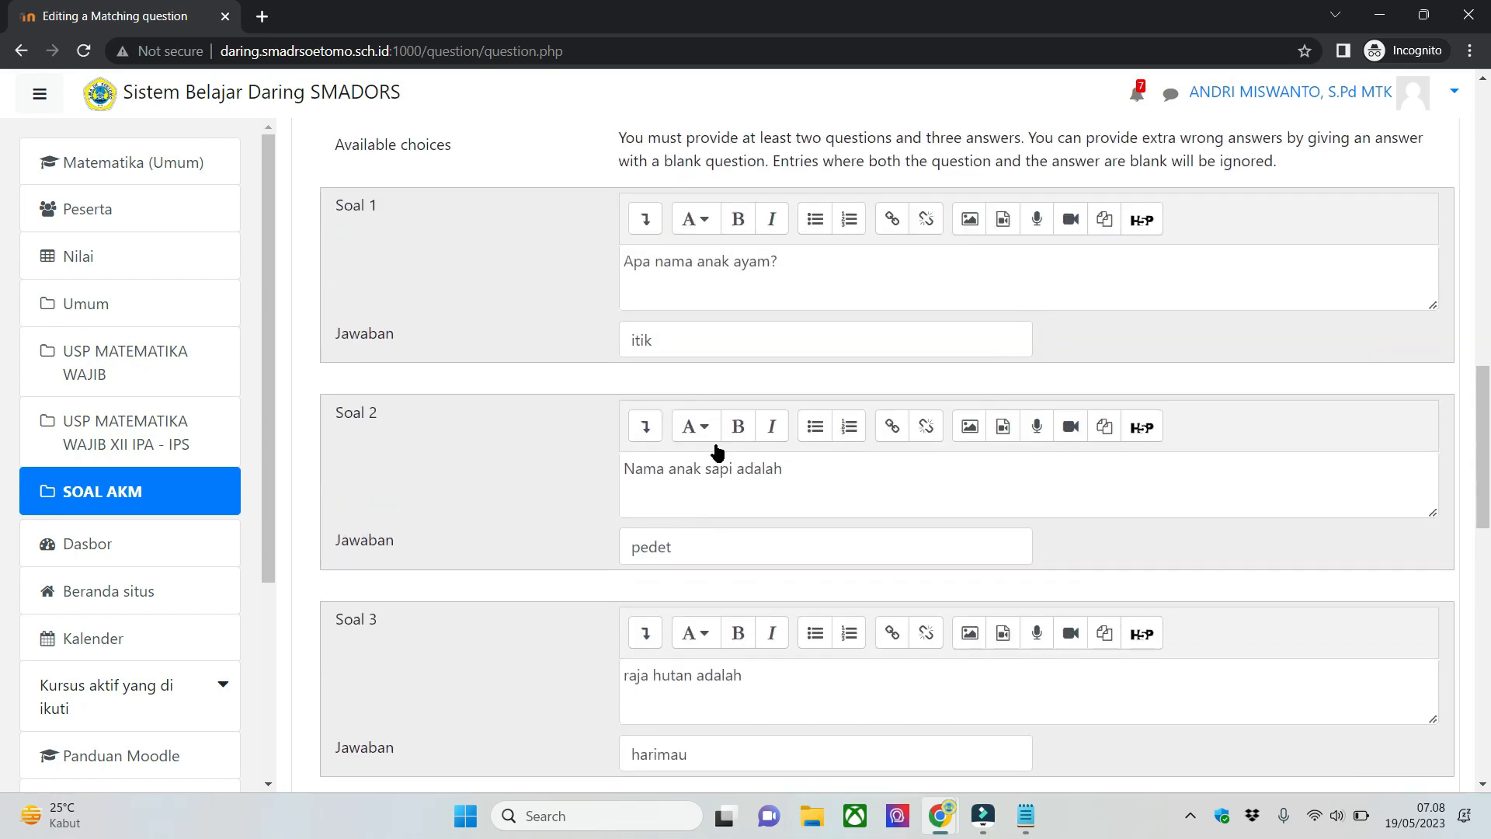
scroll(727, 442, "down", 2)
left_click(751, 352)
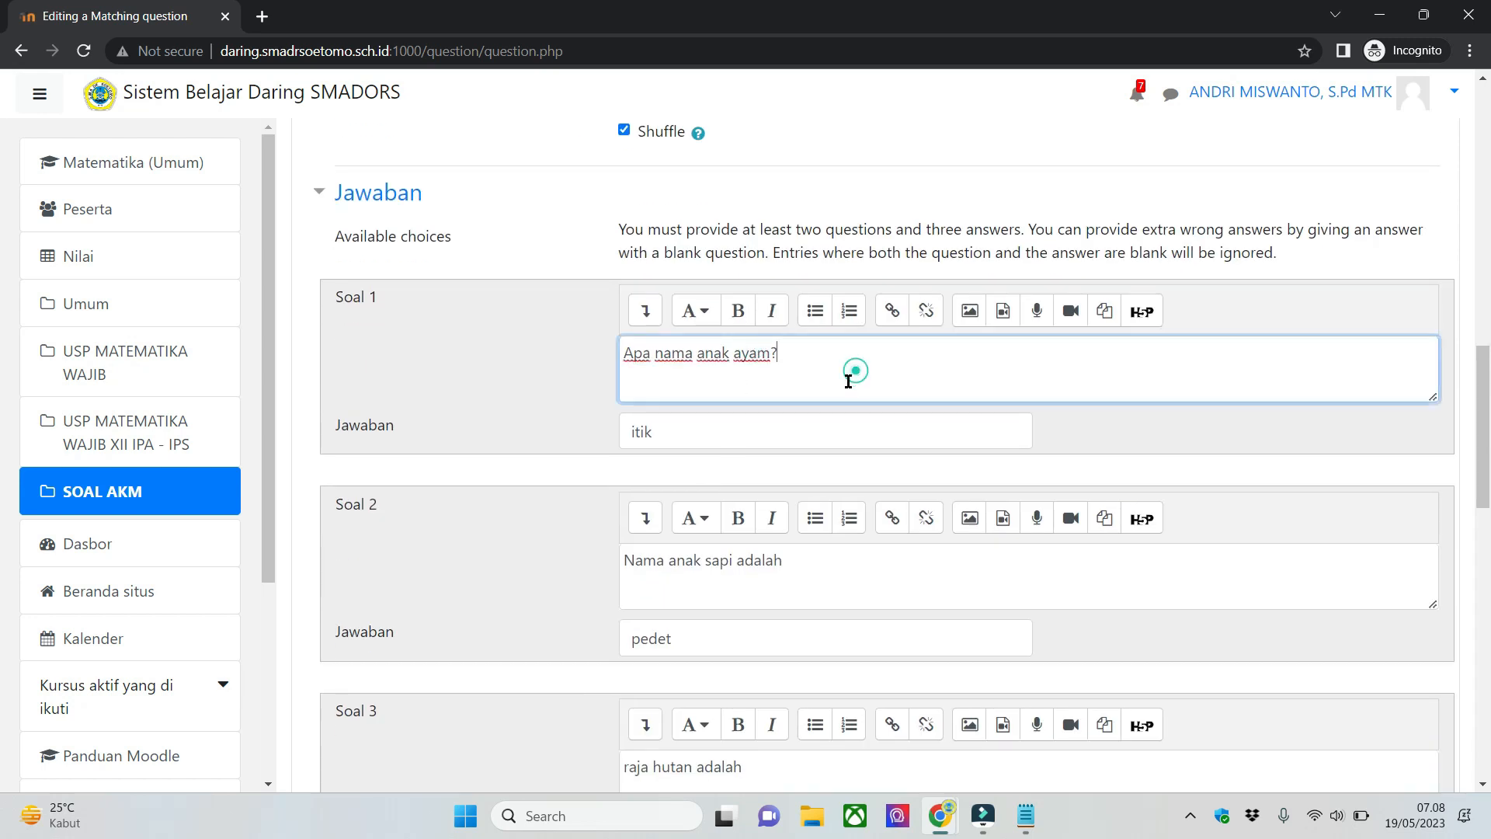
left_click(716, 433)
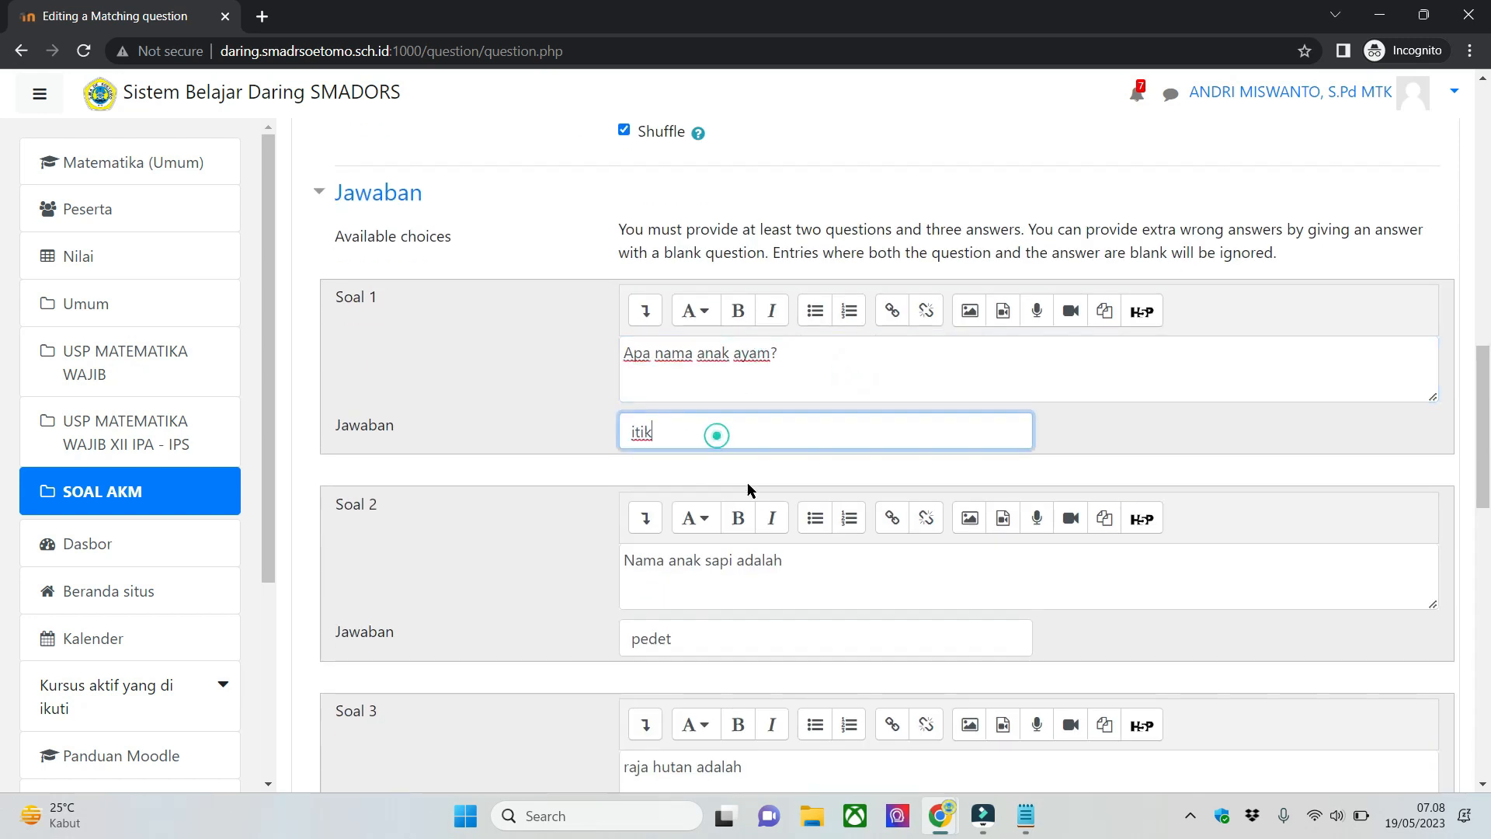
- Check the question and answer pairs entered for Soal 2 and Soal 3
scroll(732, 427, "down", 3)
left_click(732, 426)
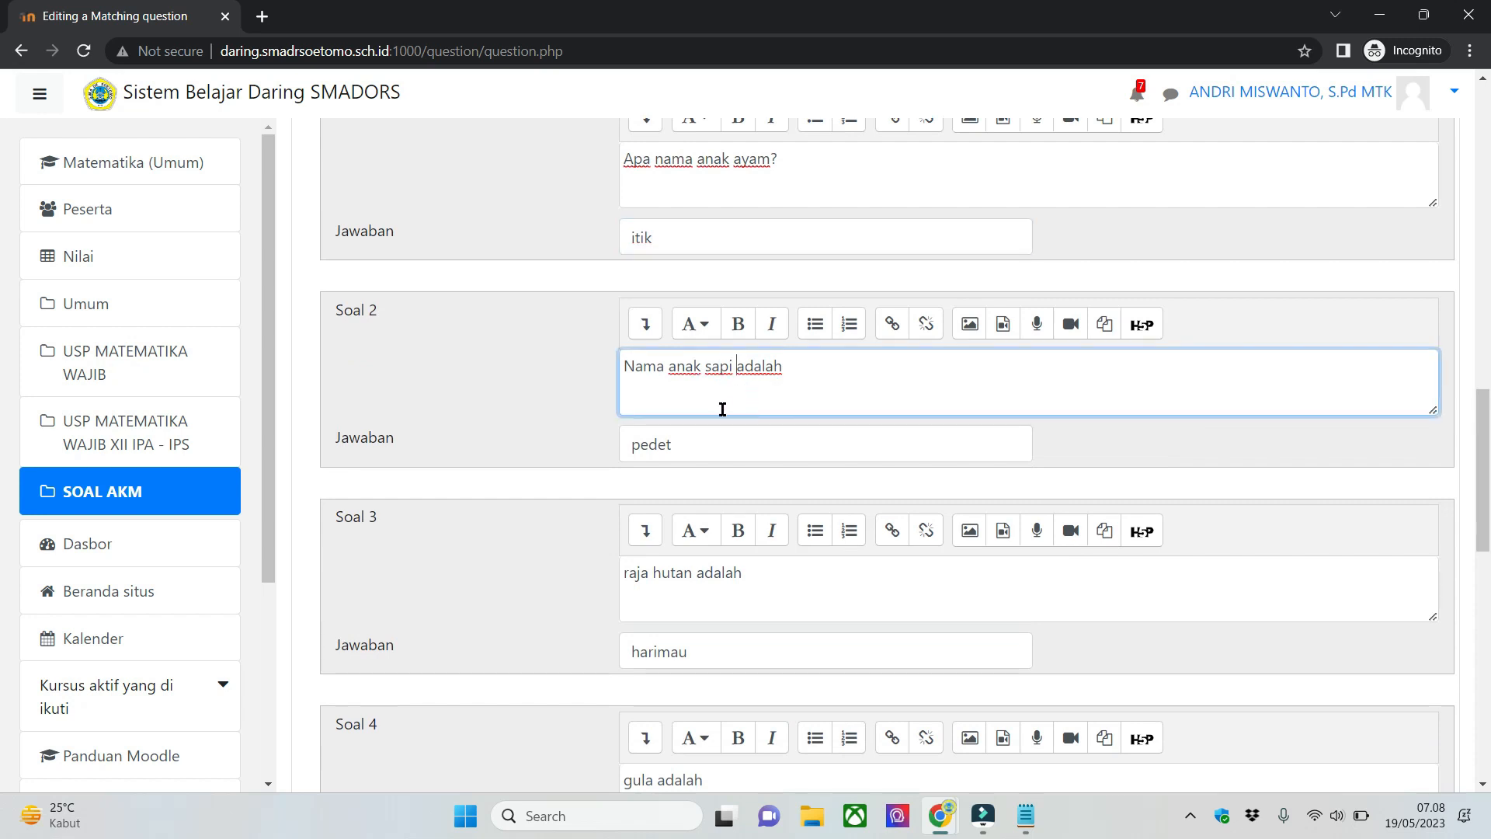
left_click(673, 444)
scroll(673, 451, "down", 3)
left_click(697, 407)
left_click(713, 466)
- Enter "tidak tahu" as the answer for Soal 5 and leave its question text blank to provide an extra wrong choice
scroll(713, 466, "down", 5)
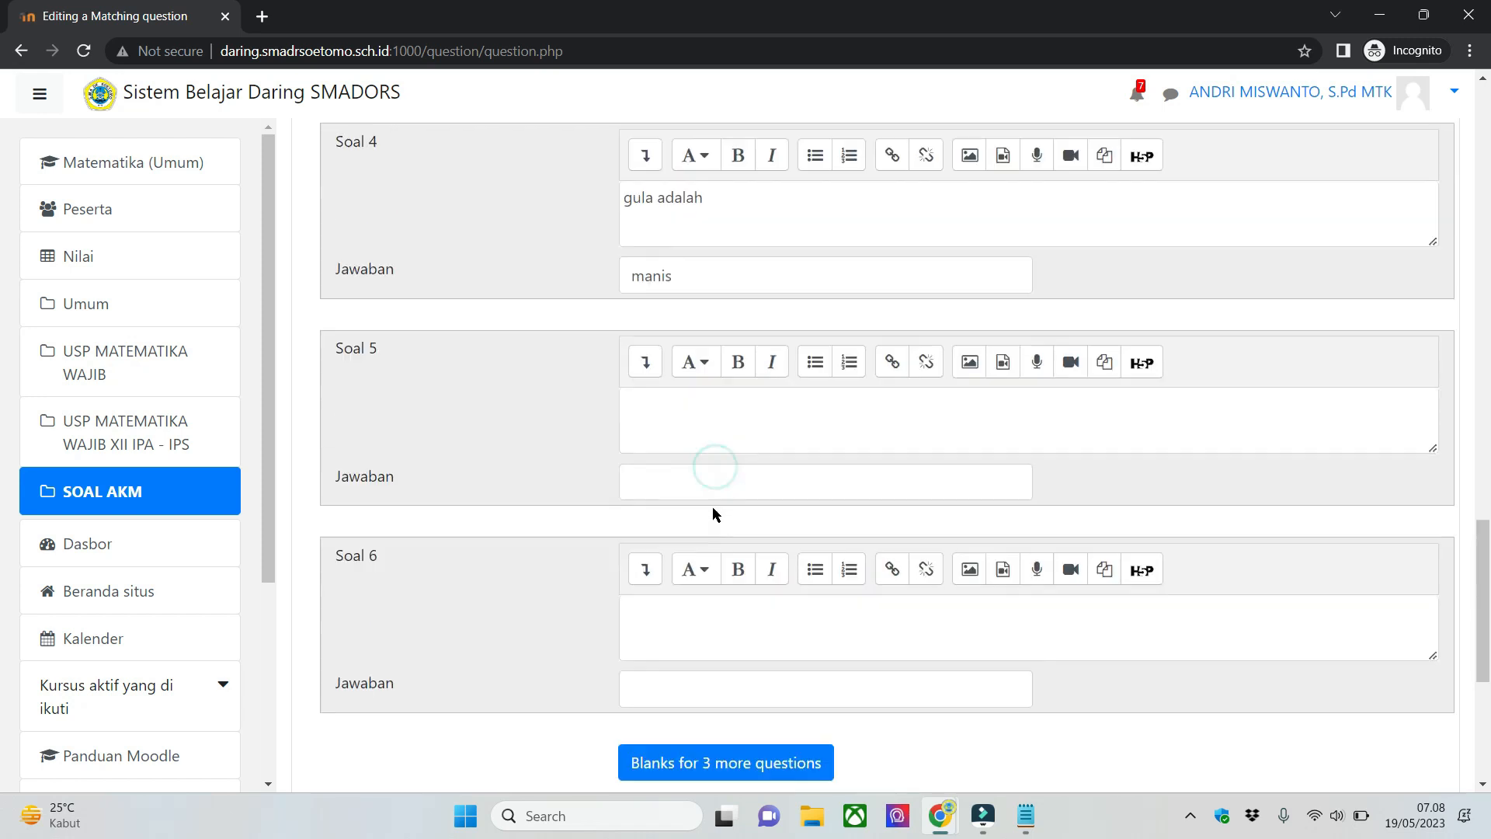
left_click(724, 487)
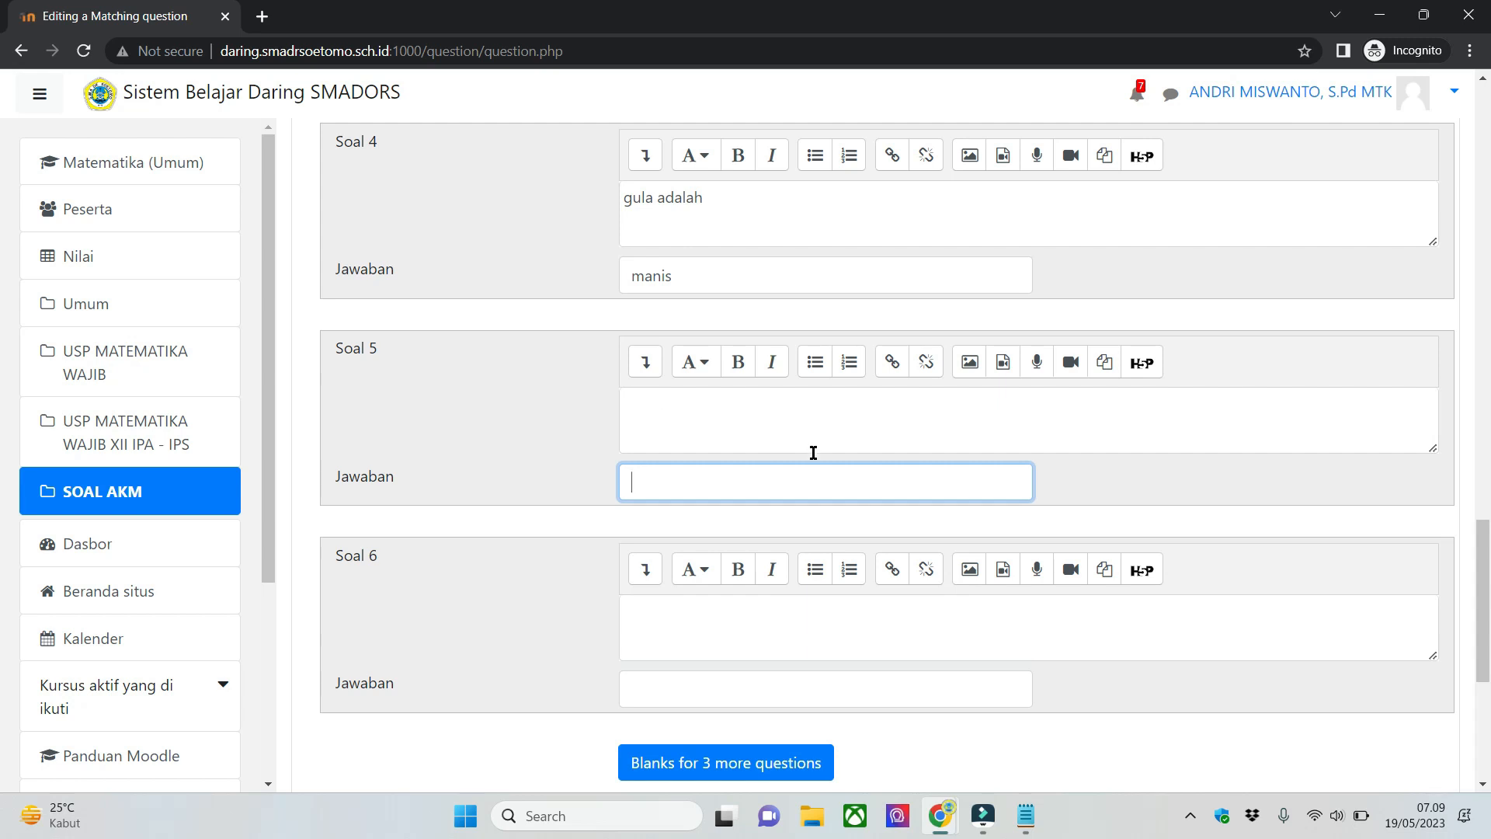
type("tidak tahu")
left_click(652, 412)
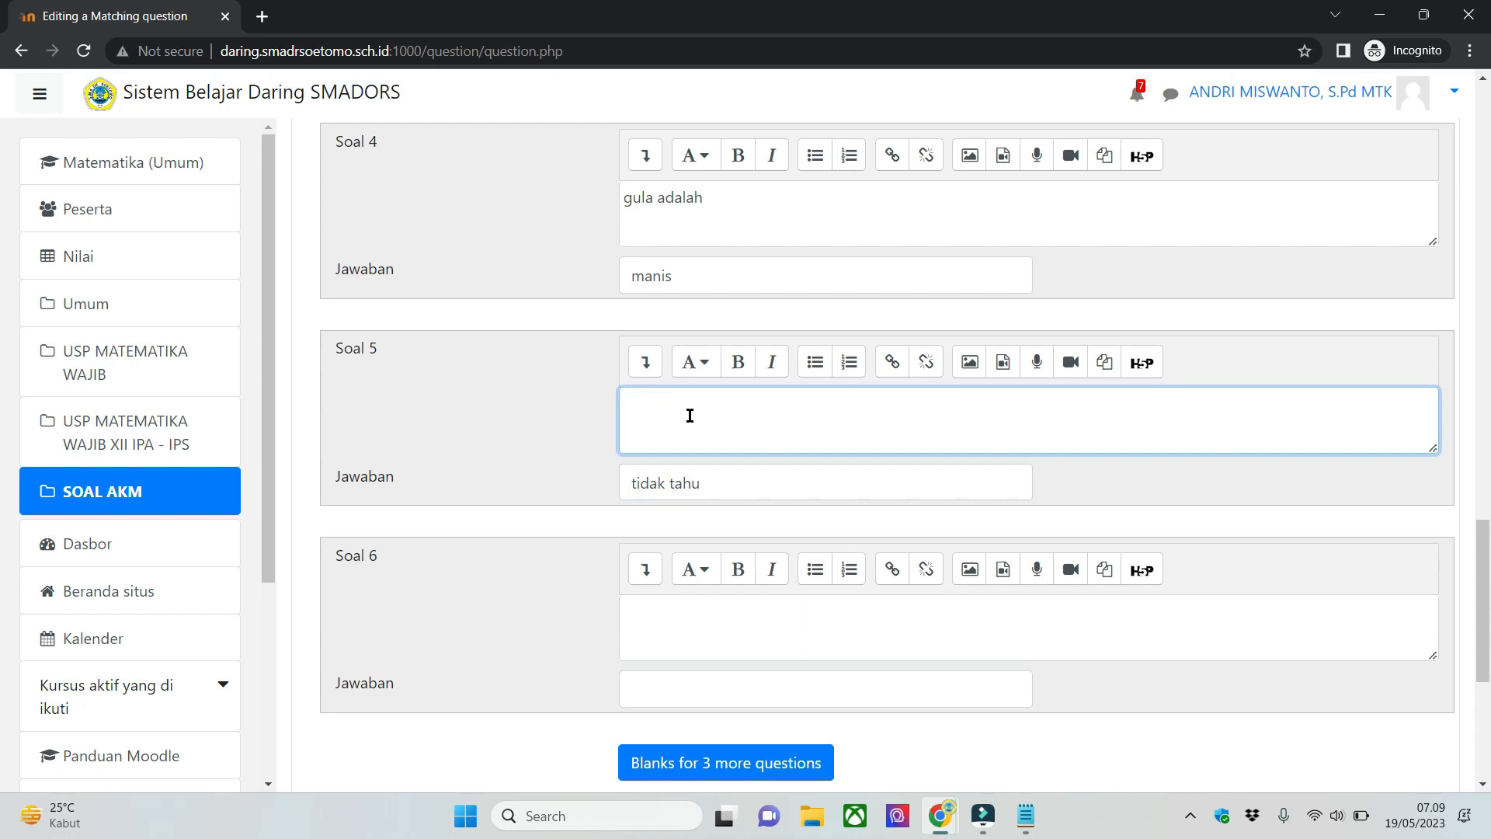
- Look over the completed pairs and save the matching question
scroll(524, 519, "down", 2)
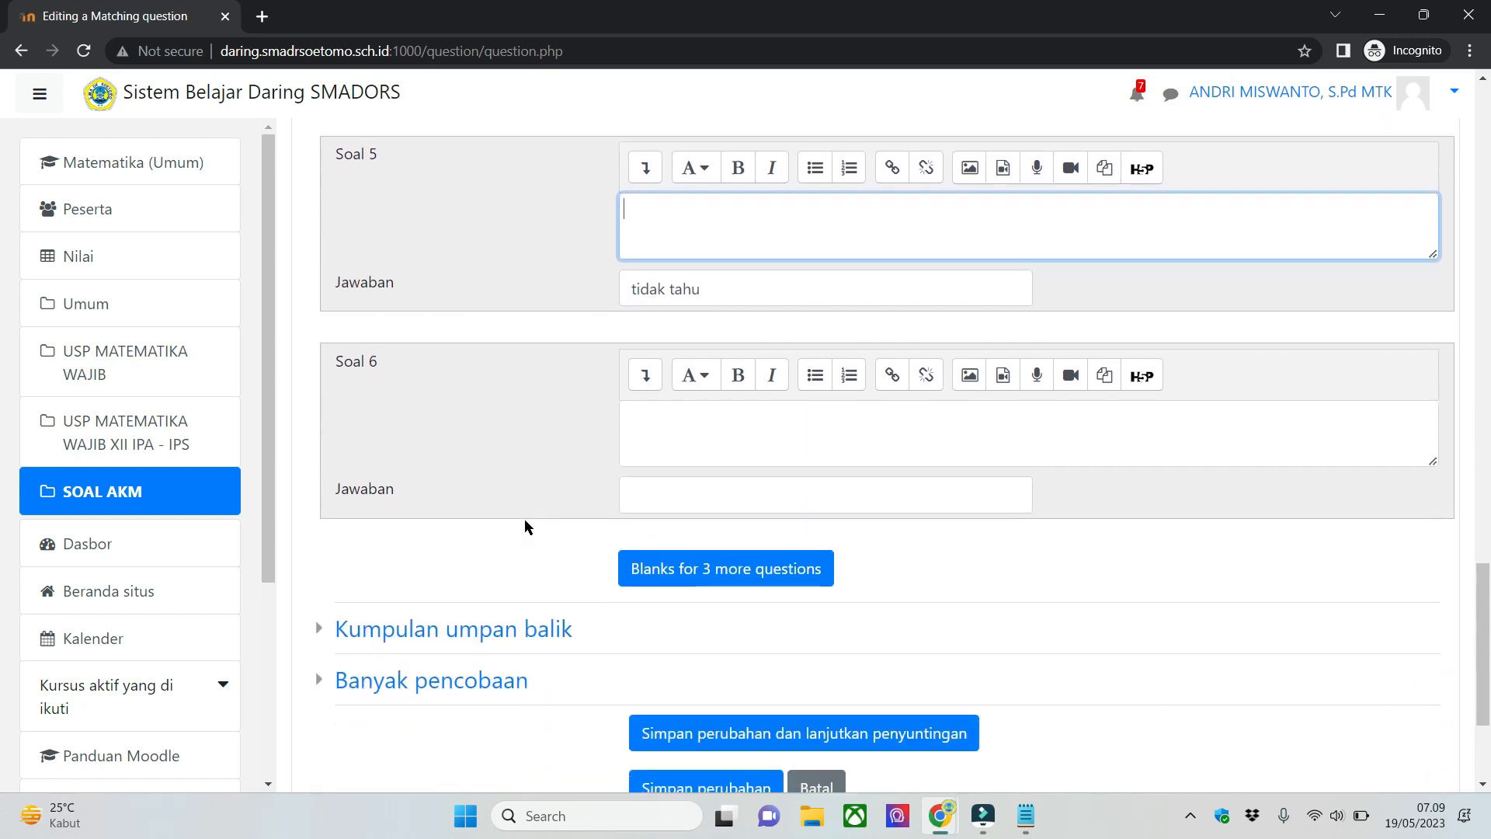
scroll(524, 519, "up", 3)
scroll(533, 523, "down", 3)
scroll(559, 459, "up", 5)
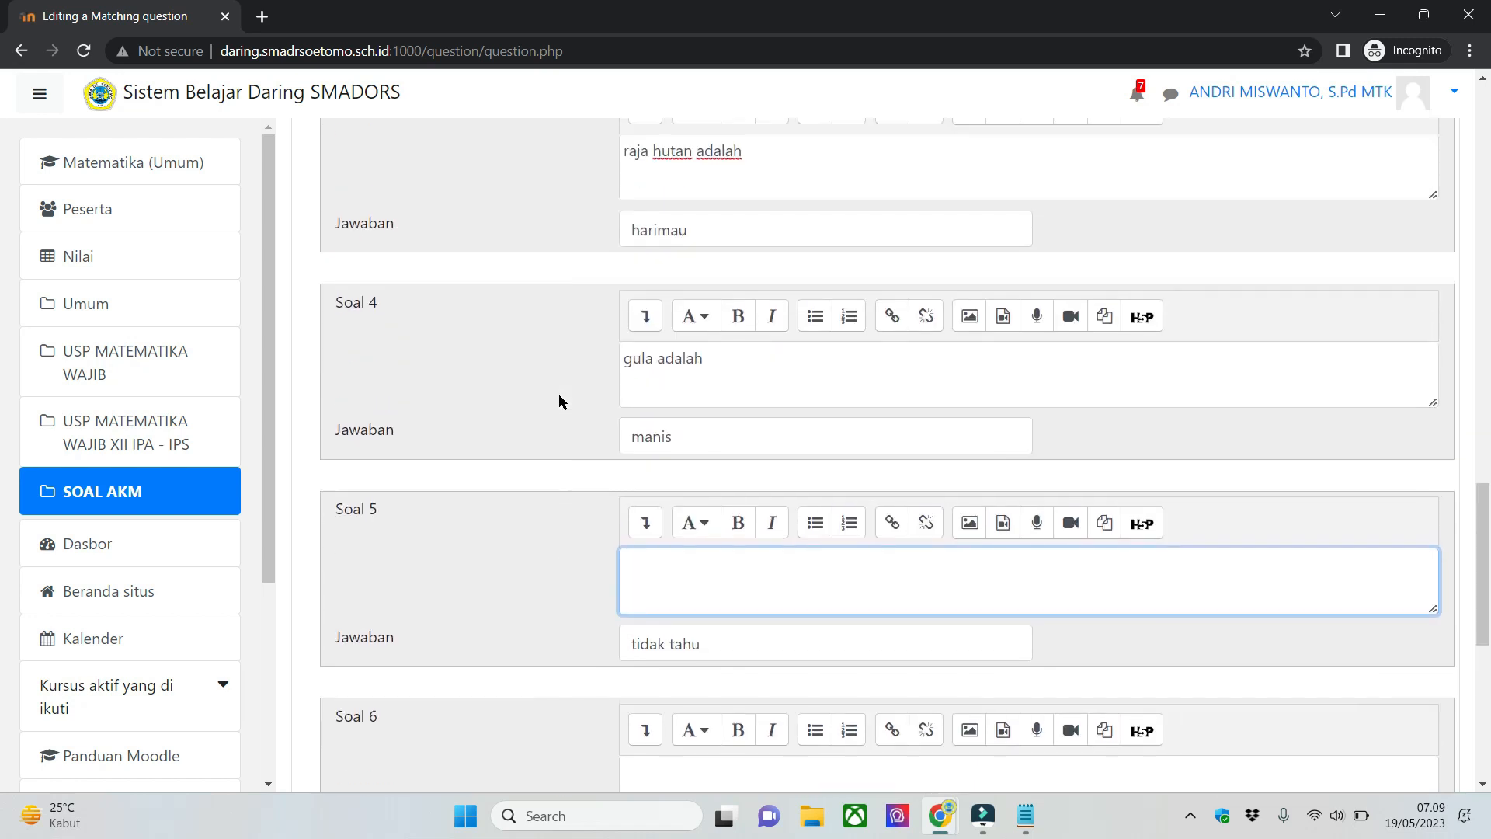
scroll(537, 483, "down", 6)
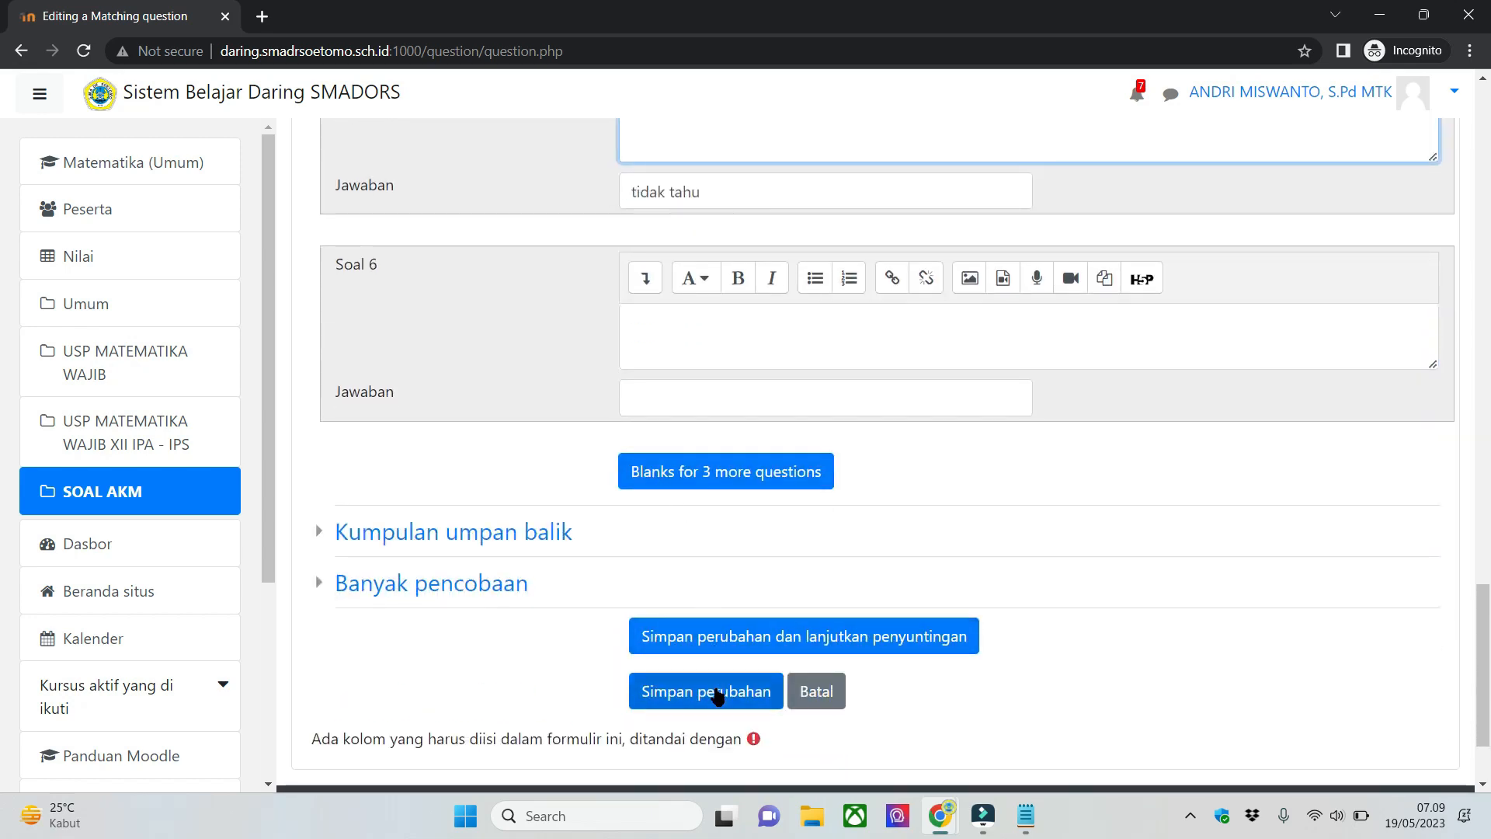
left_click(715, 692)
- Preview 05-MJDK and answer its four items, in the order shown, with tidak tahu, harimau, itik and pedet
scroll(1139, 518, "down", 3)
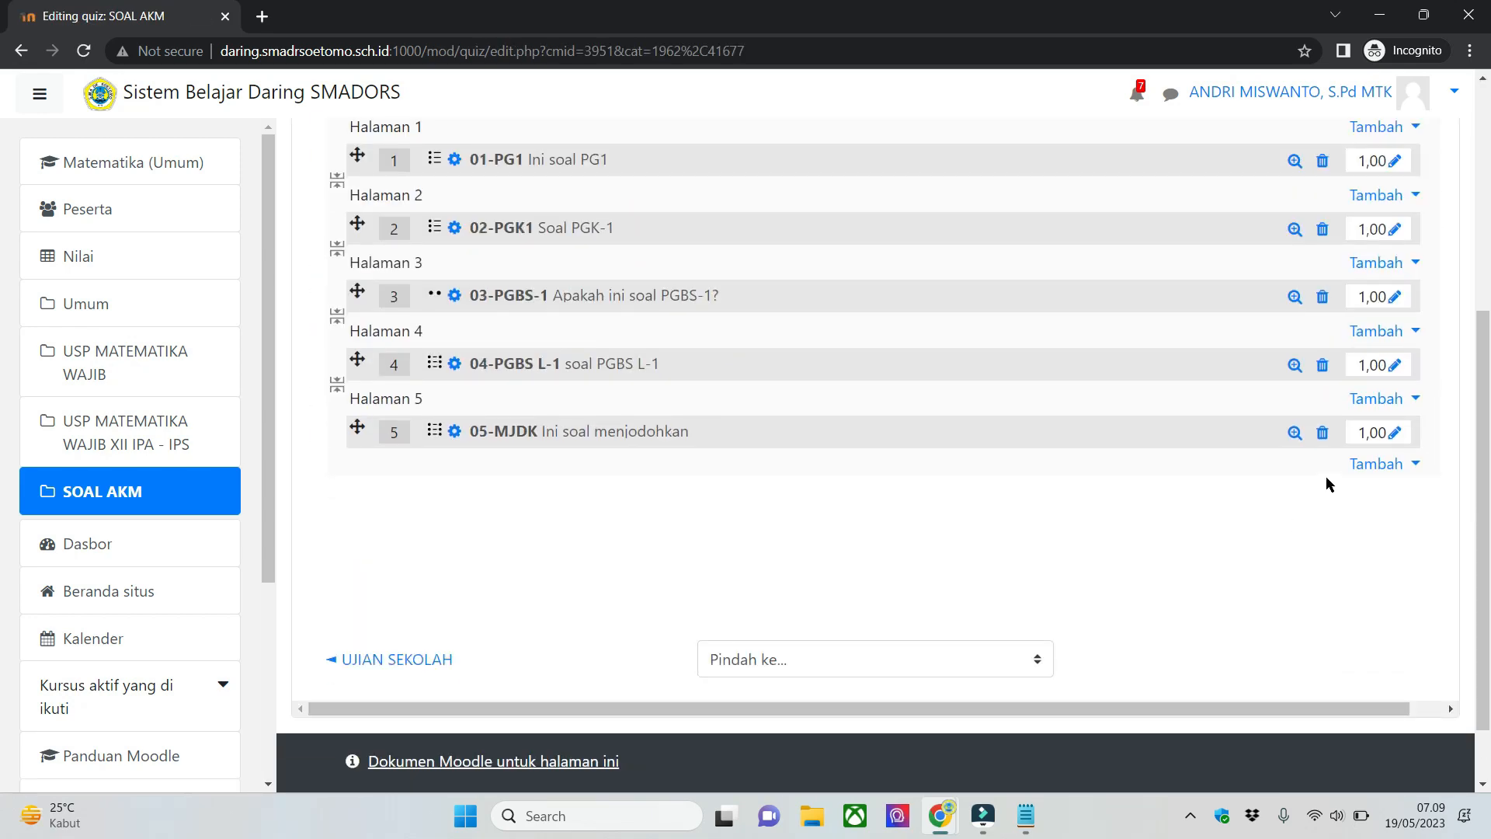
left_click(1294, 434)
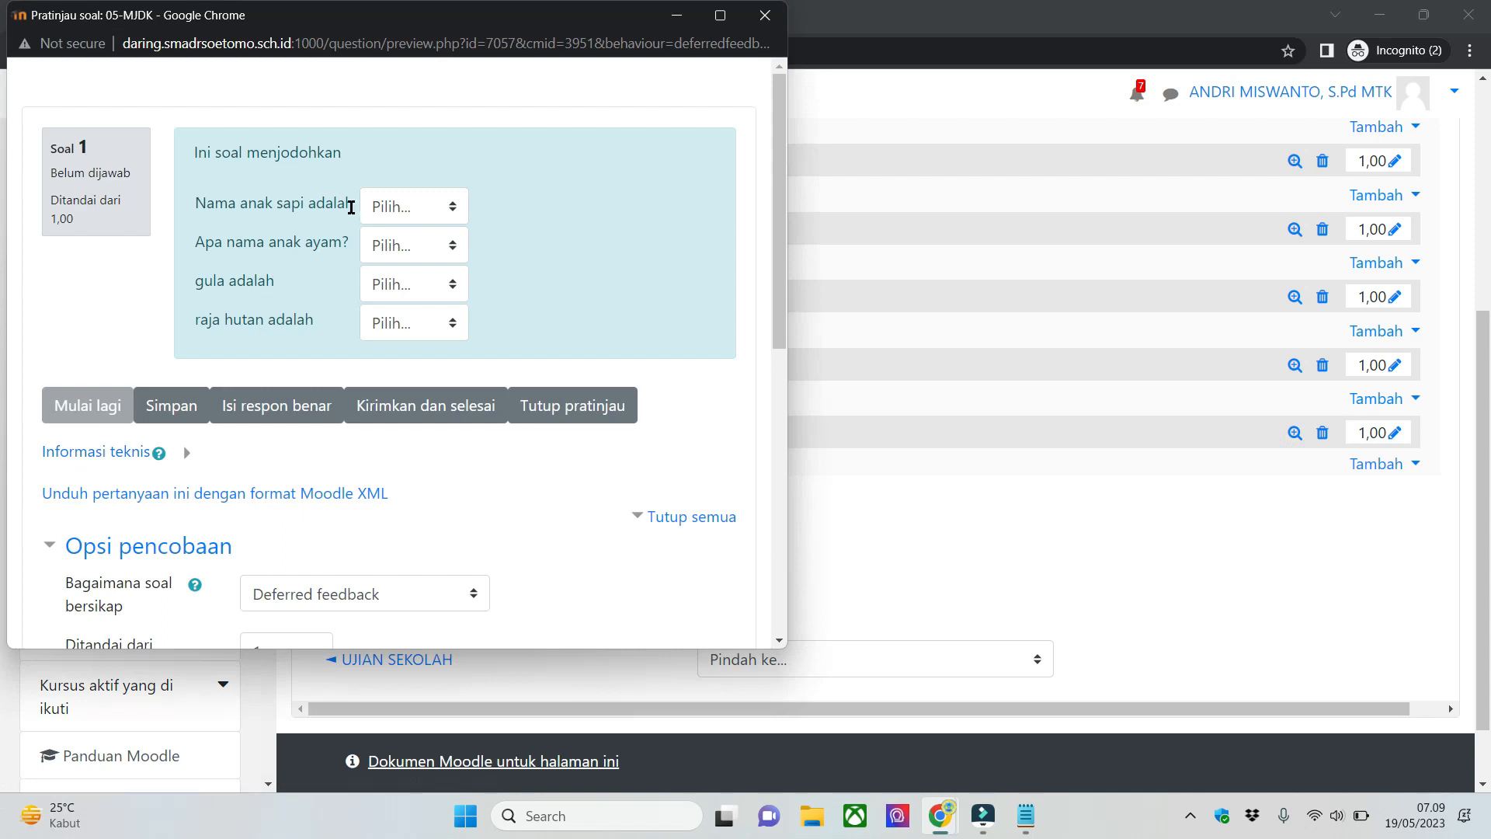
left_click(453, 207)
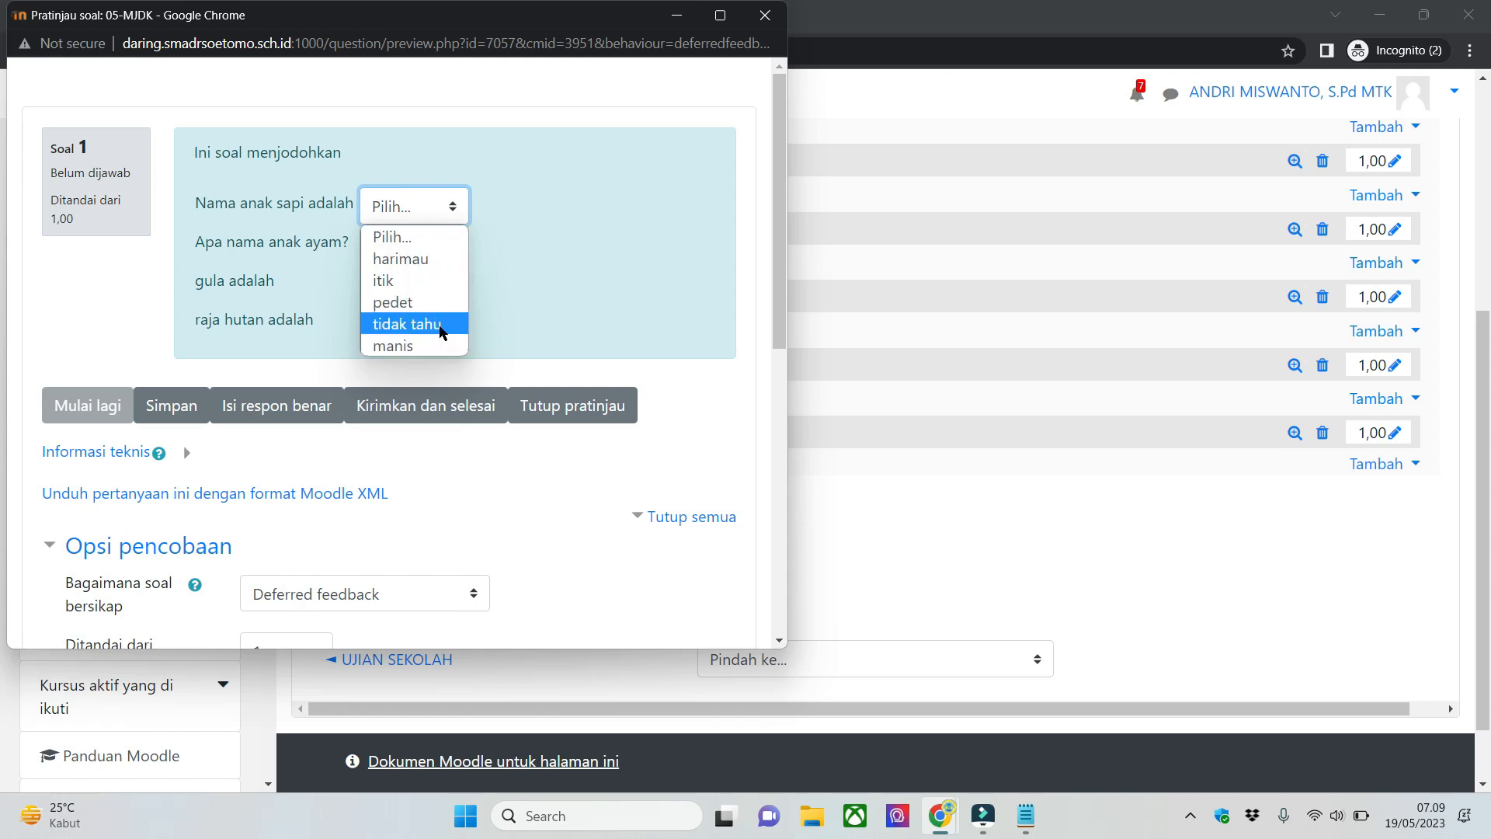
left_click(439, 330)
left_click(438, 242)
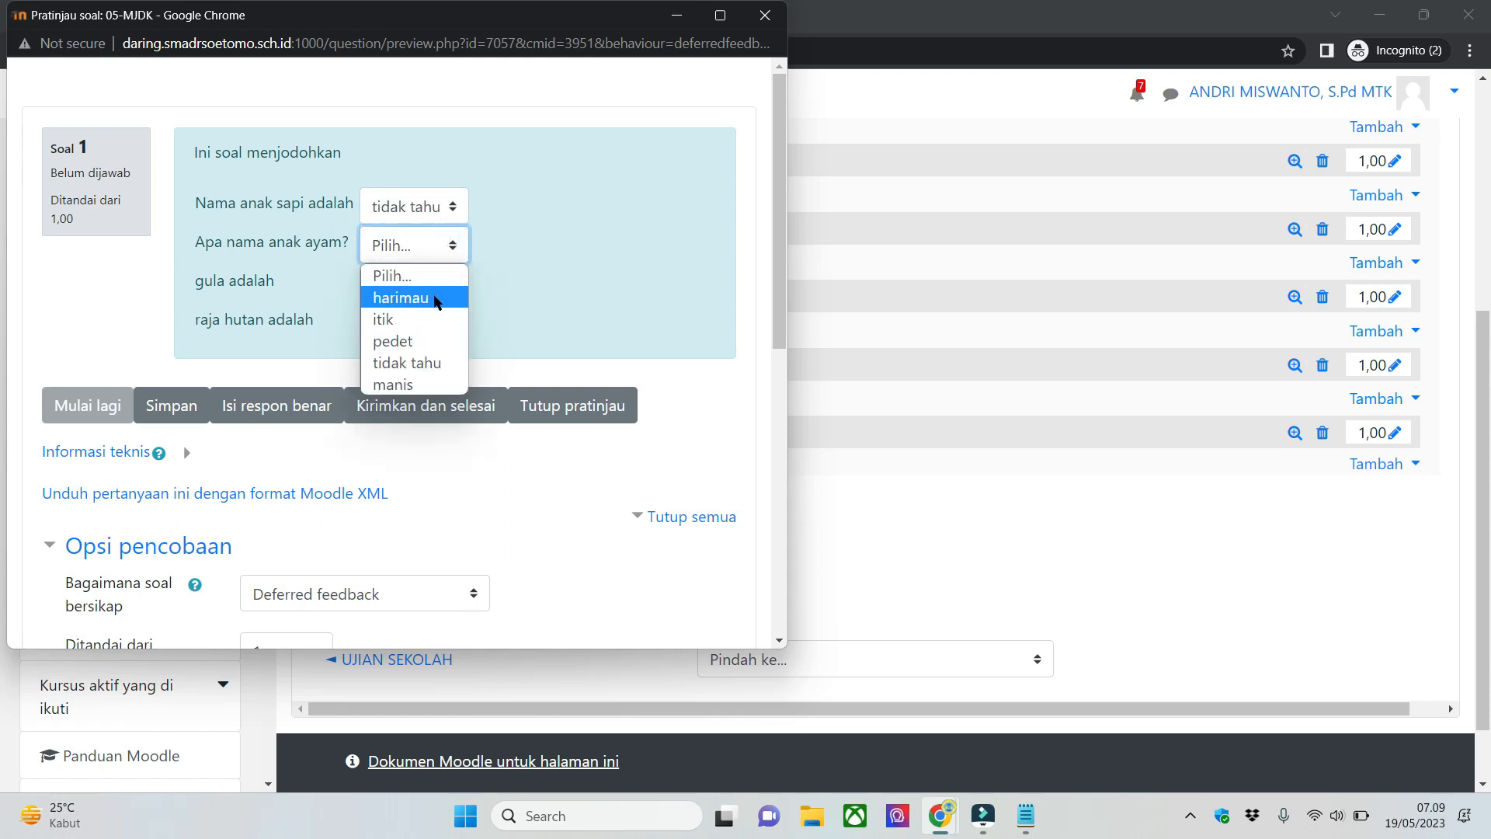
left_click(437, 299)
left_click(423, 287)
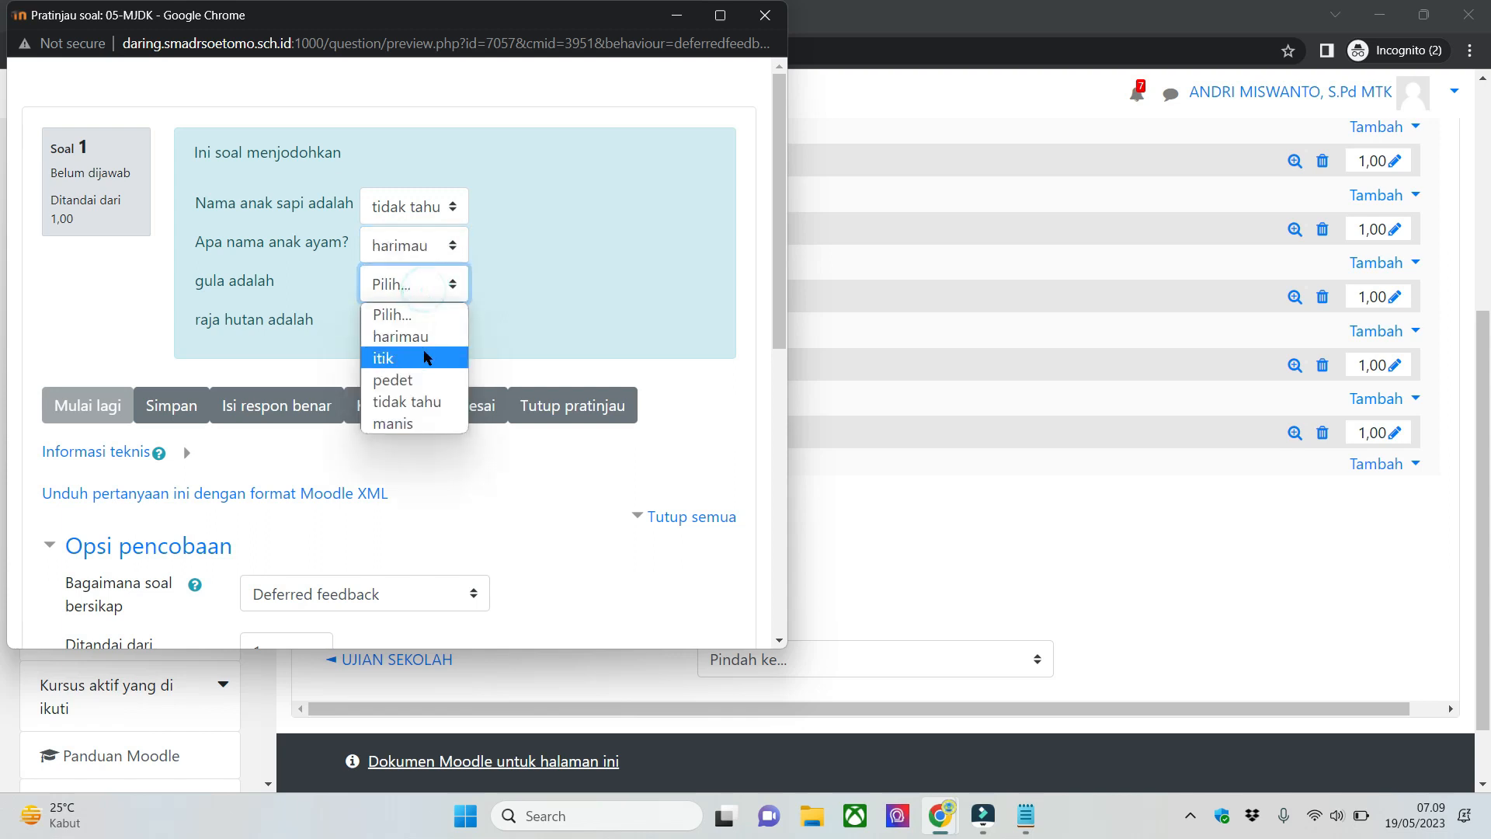
left_click(425, 357)
left_click(432, 323)
left_click(434, 419)
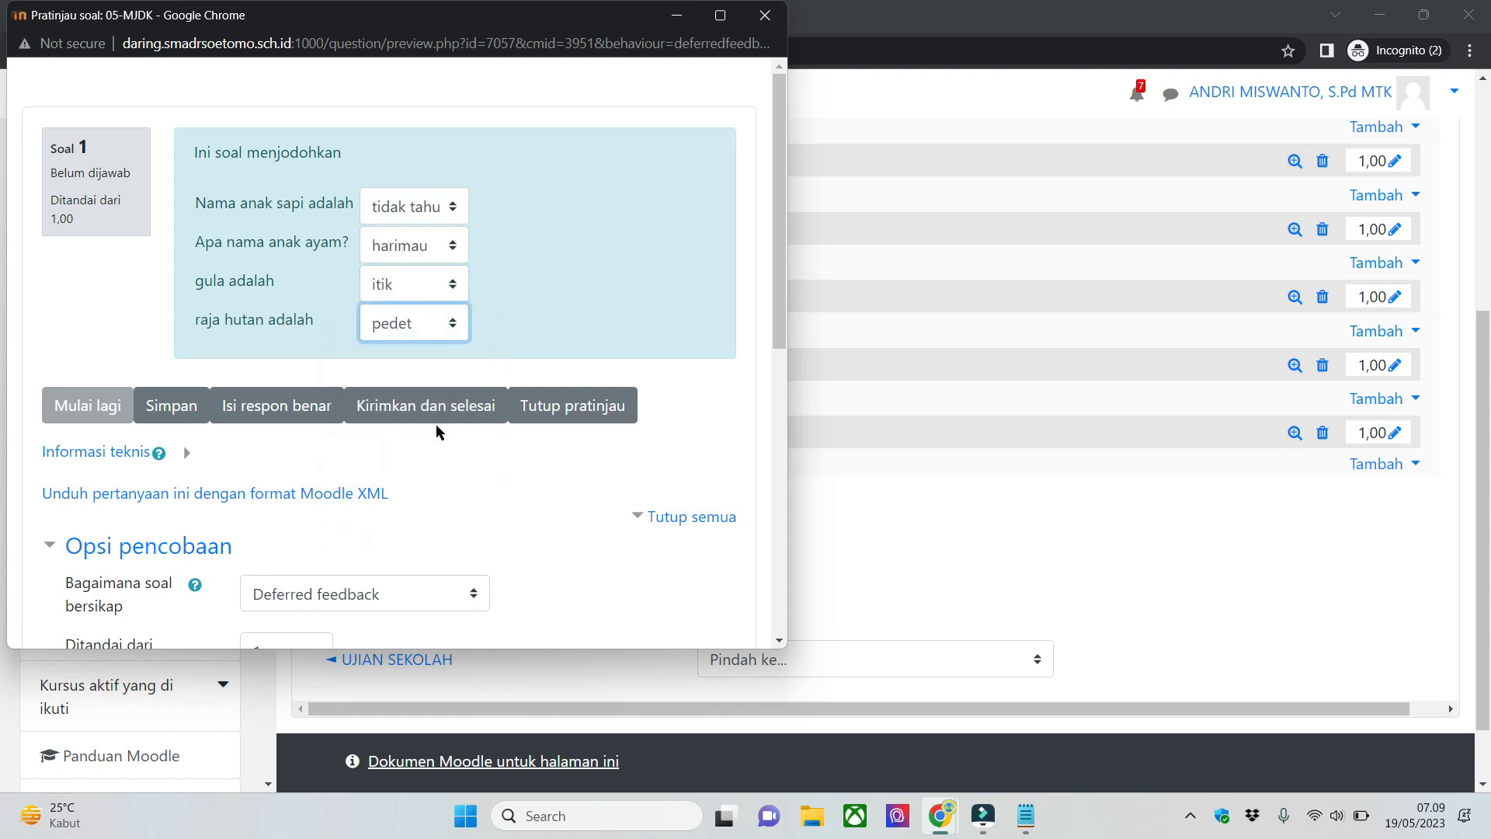
left_click(549, 240)
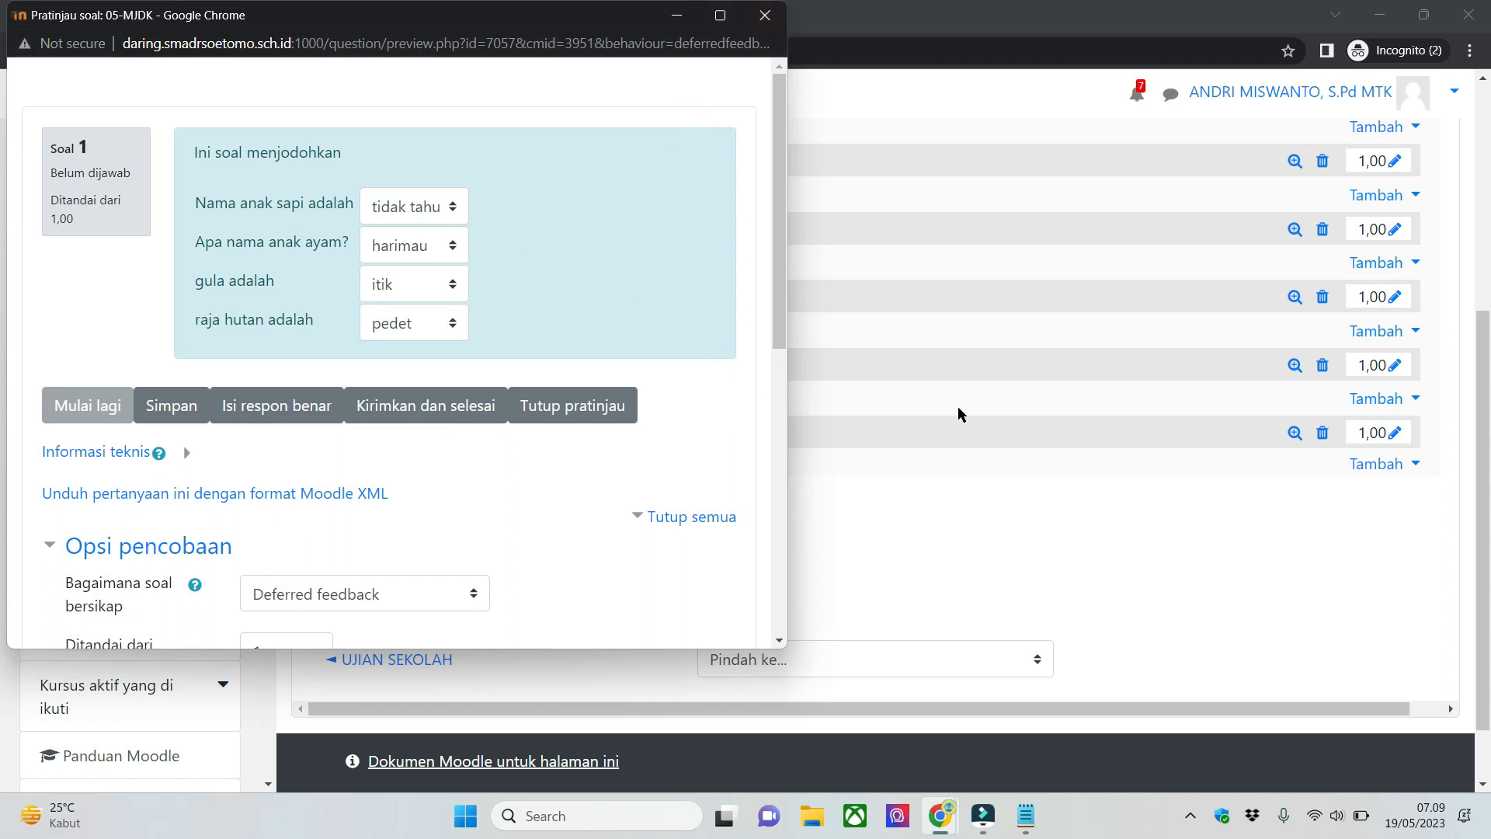
- Open 05-MJDK for editing and place its preview window over the lower part of the form
left_click(963, 437)
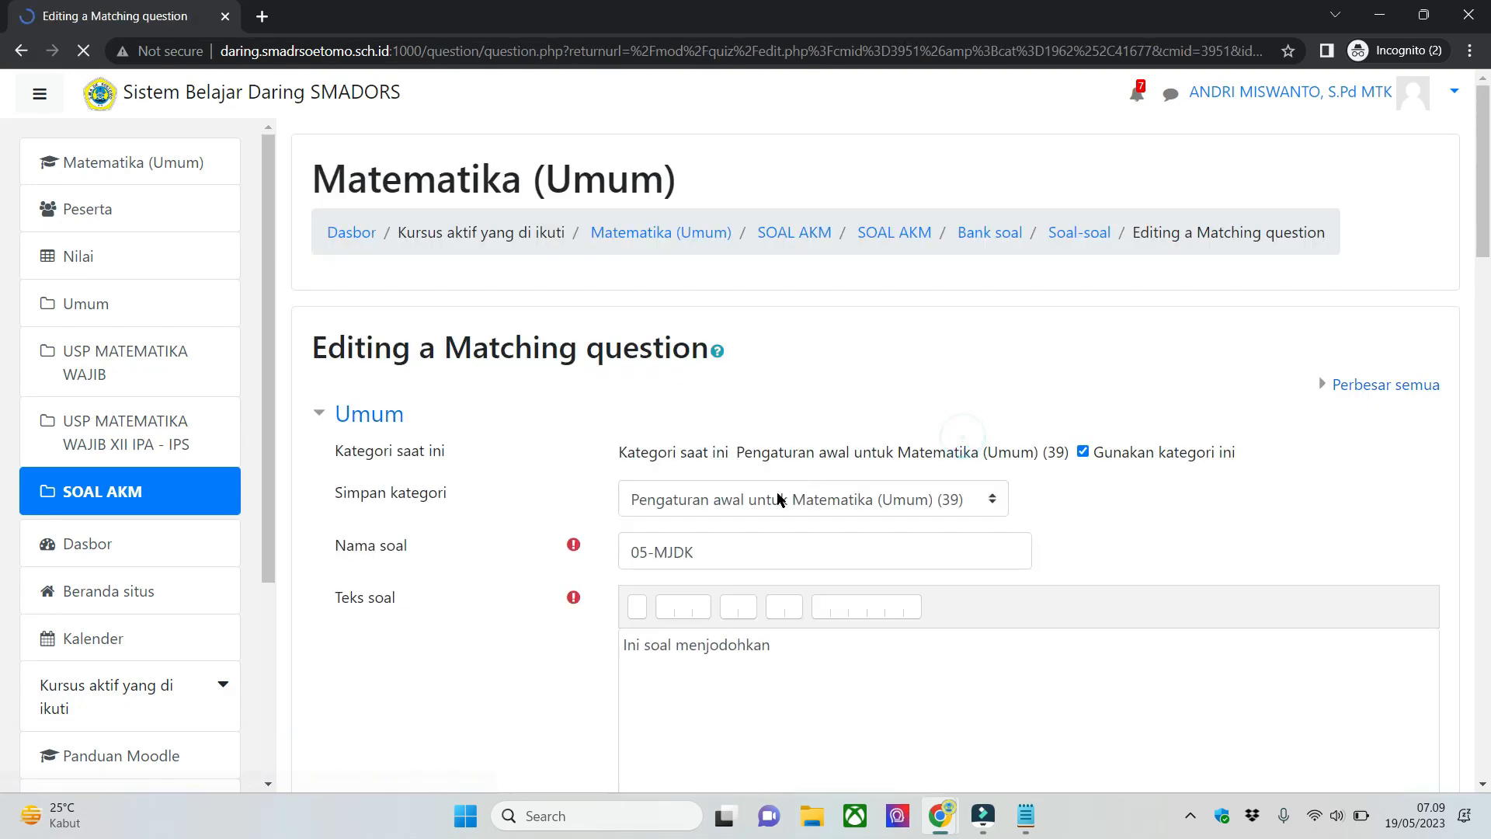
scroll(525, 481, "down", 15)
scroll(537, 478, "up", 2)
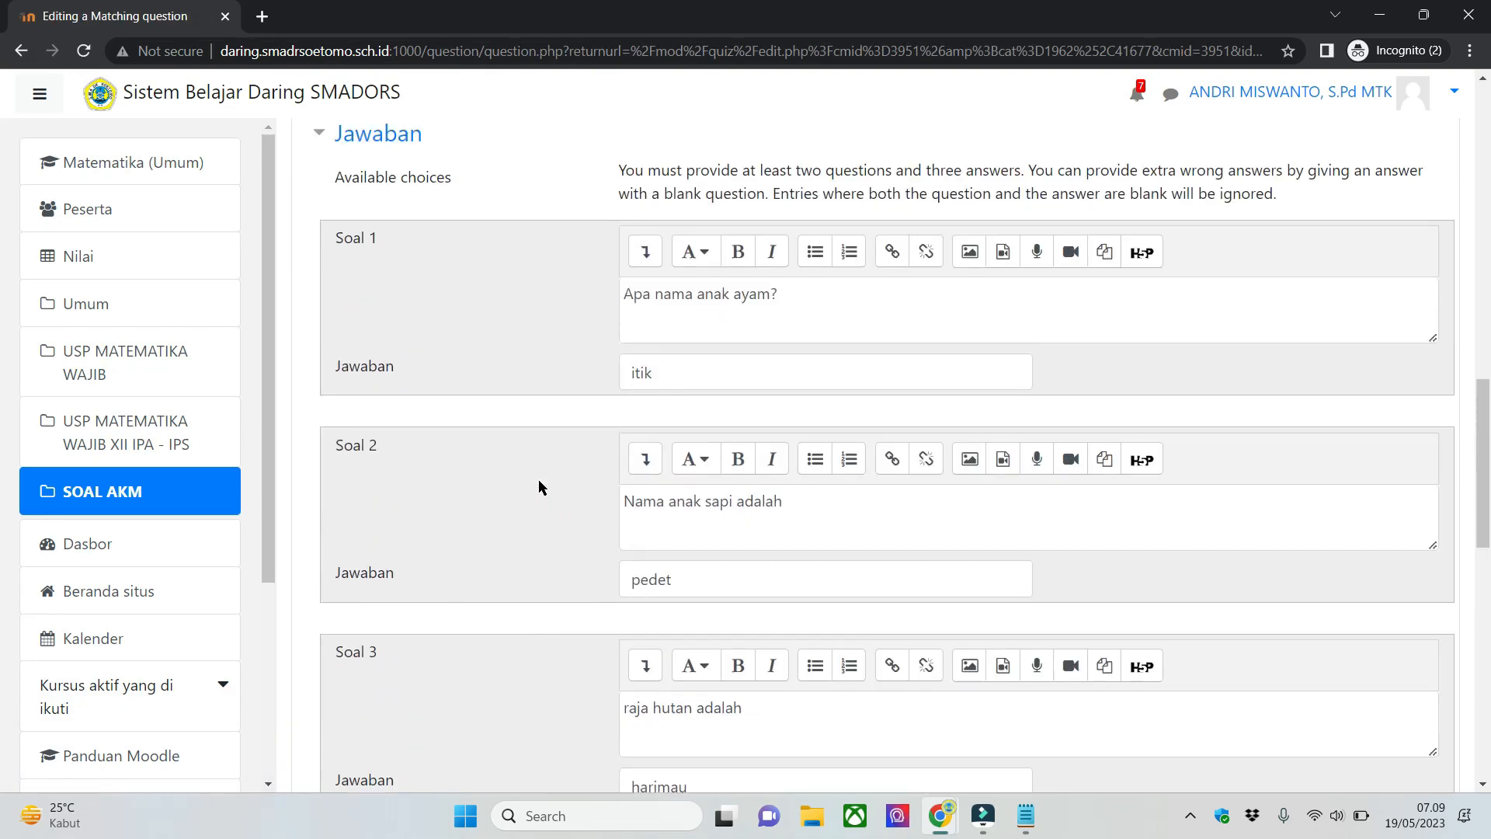
mouse_move(934, 825)
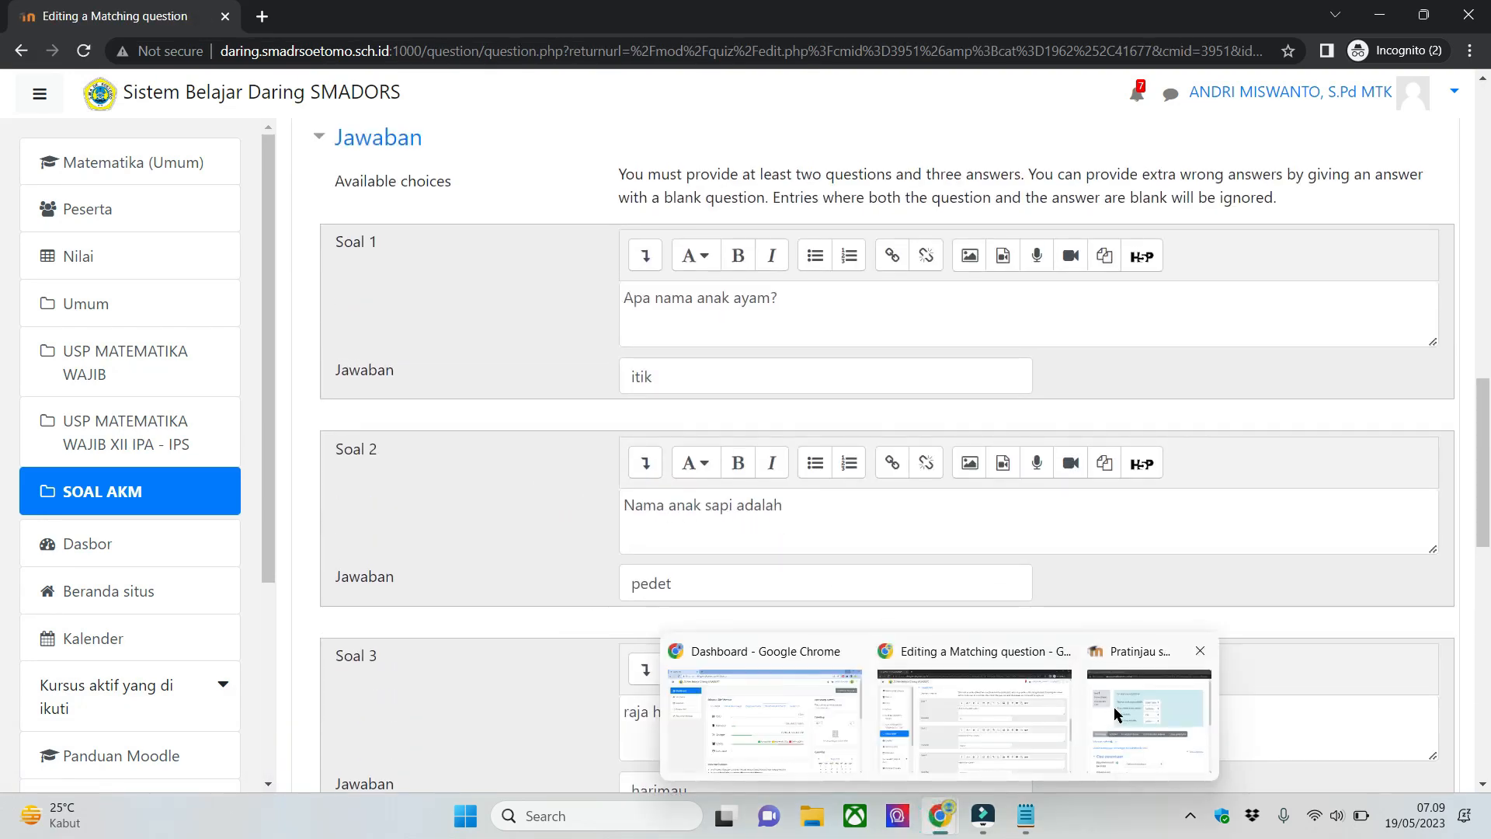
left_click(1119, 711)
left_click_drag(497, 29, 995, 511)
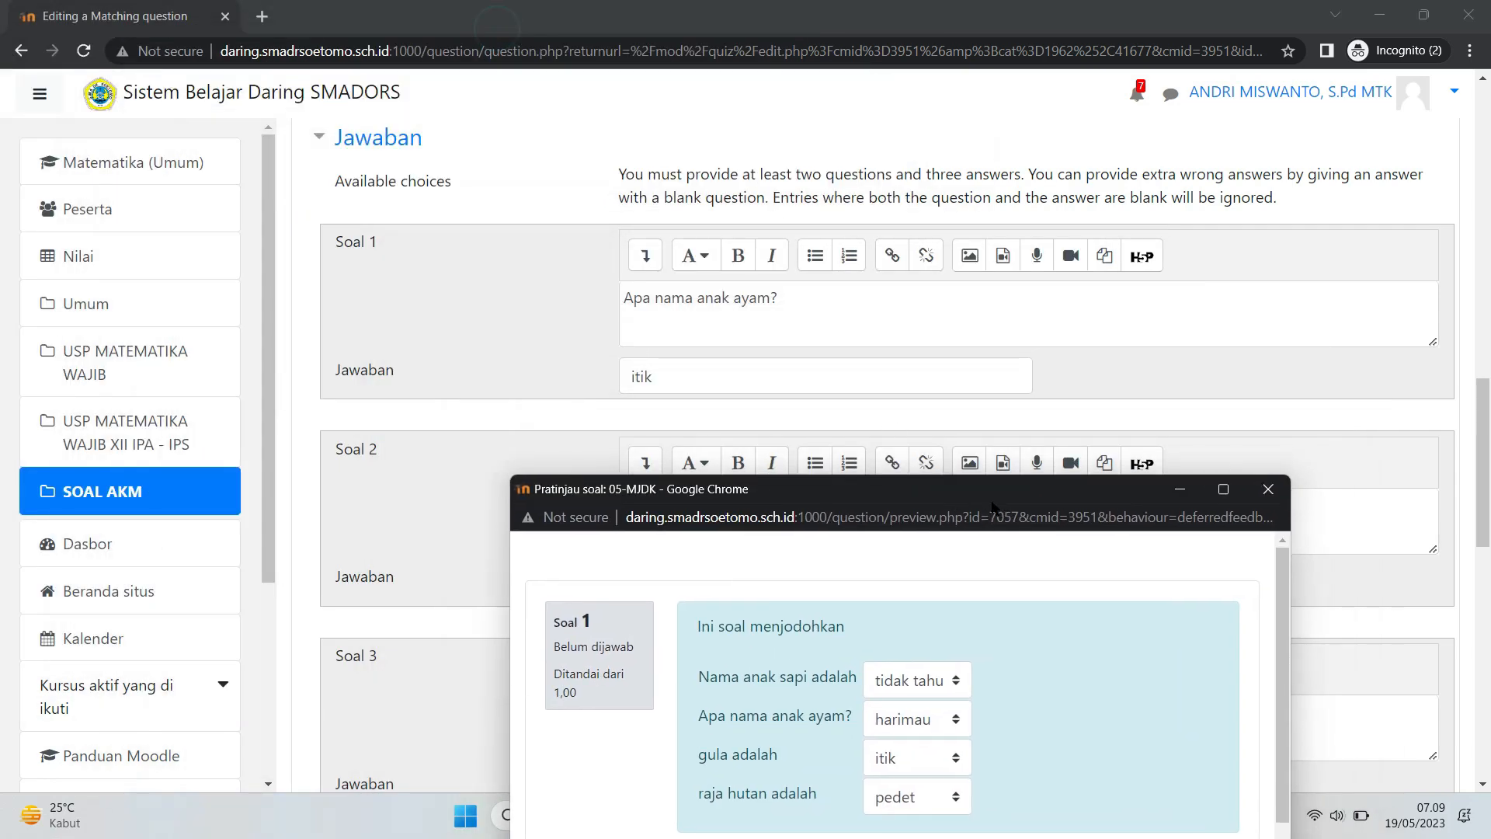
- Compare the preview's answer choices with the answers entered in Soal 1 to Soal 5, and return to the quiz editing page
scroll(803, 323, "up", 2)
scroll(803, 322, "down", 4)
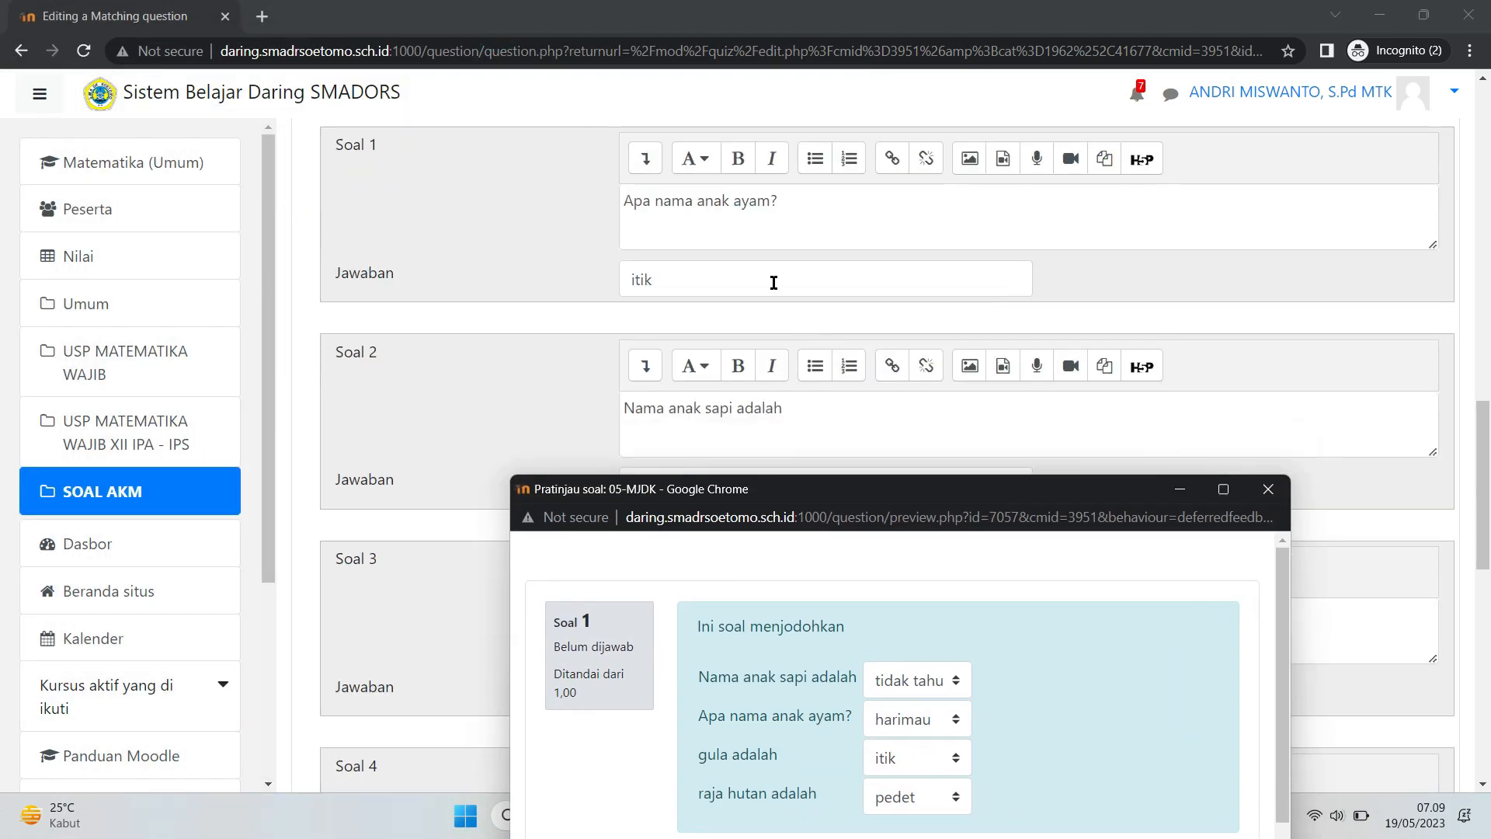
scroll(761, 304, "down", 2)
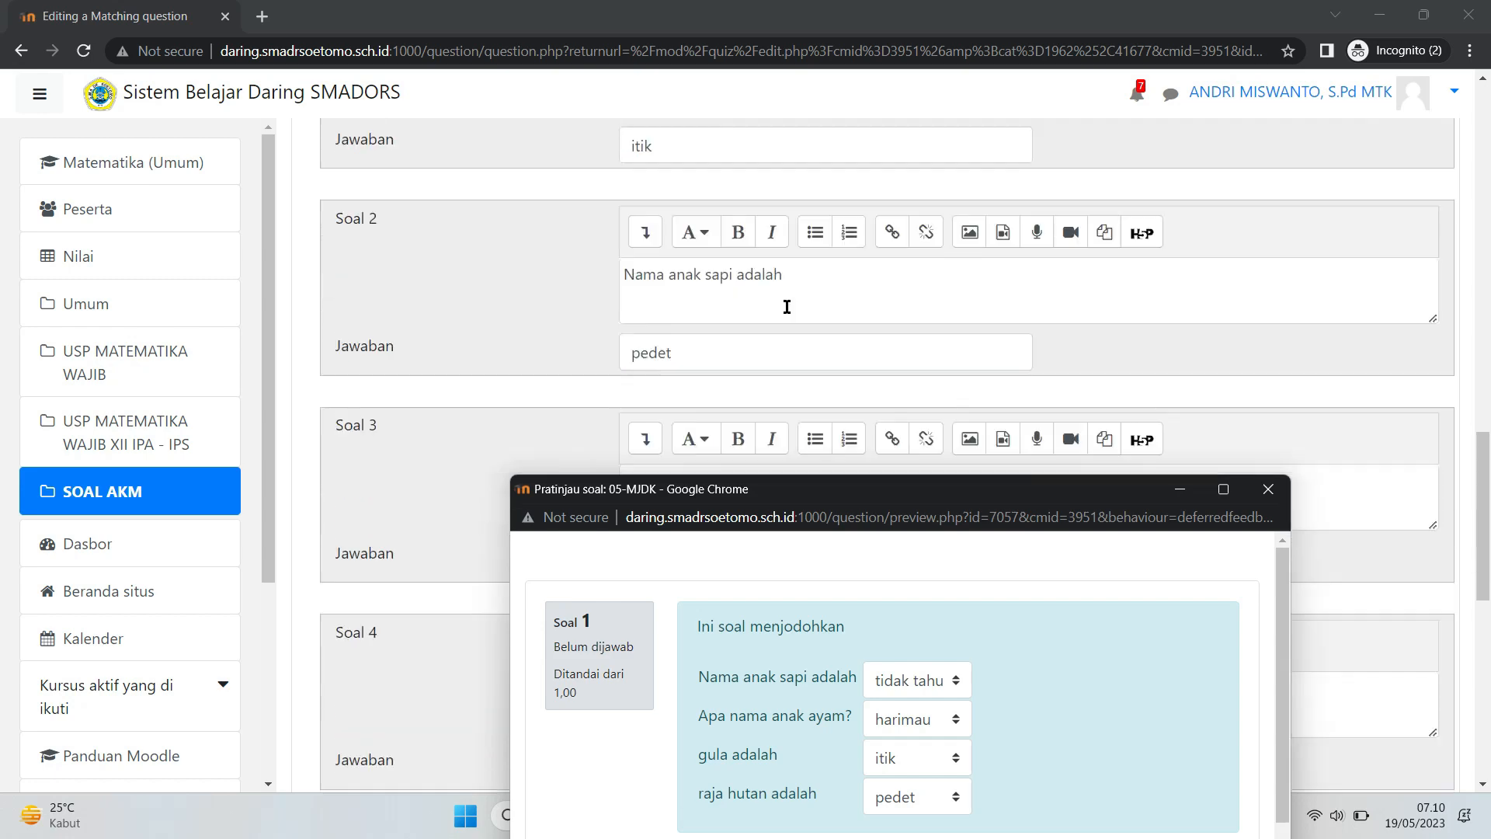
scroll(940, 626, "down", 3)
scroll(953, 637, "up", 3)
left_click(946, 680)
left_click(1013, 684)
scroll(543, 301, "down", 5)
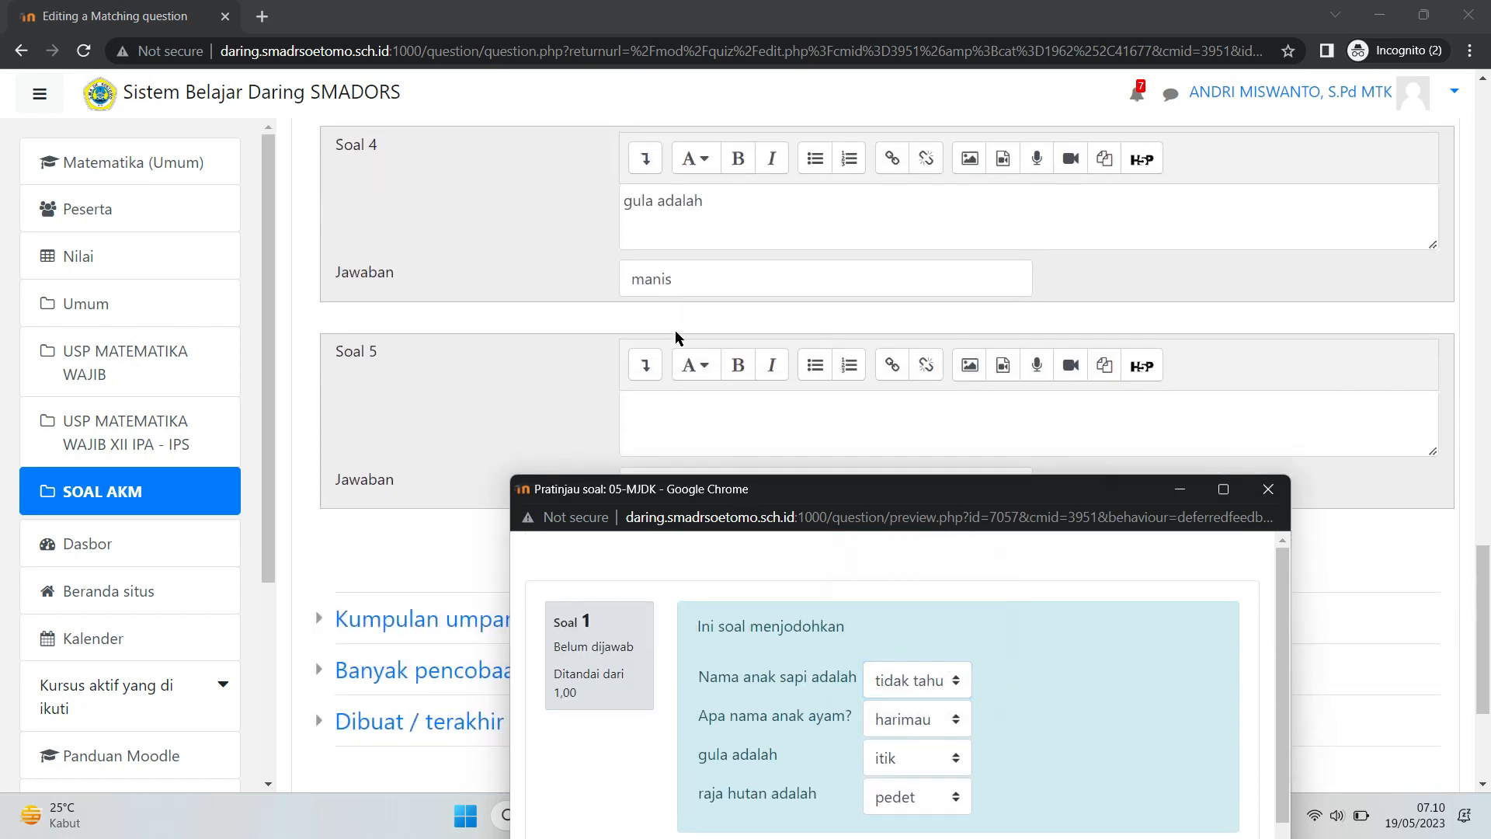
scroll(740, 376, "down", 1)
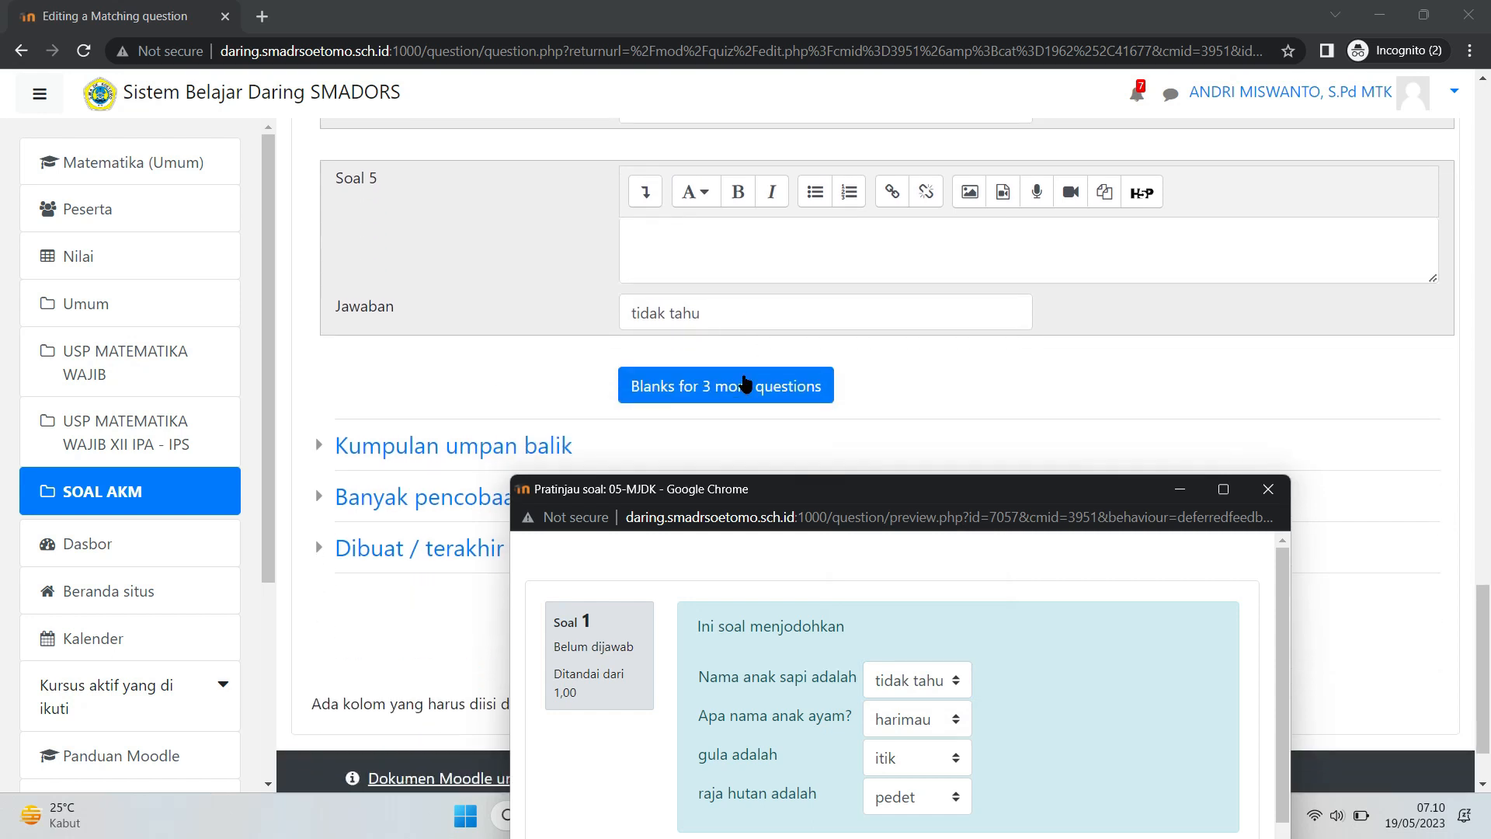
left_click(891, 681)
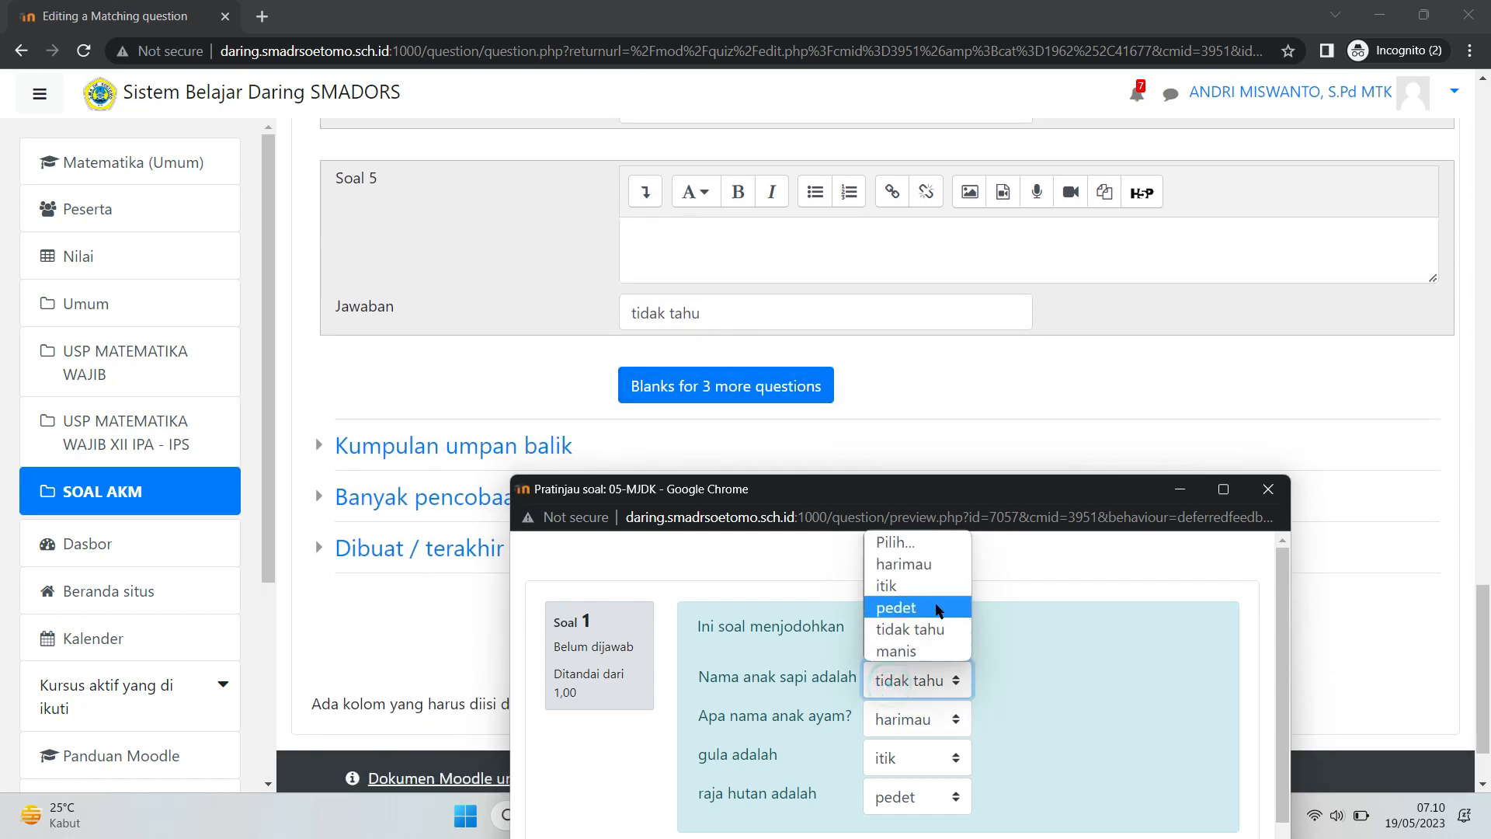
left_click(1044, 668)
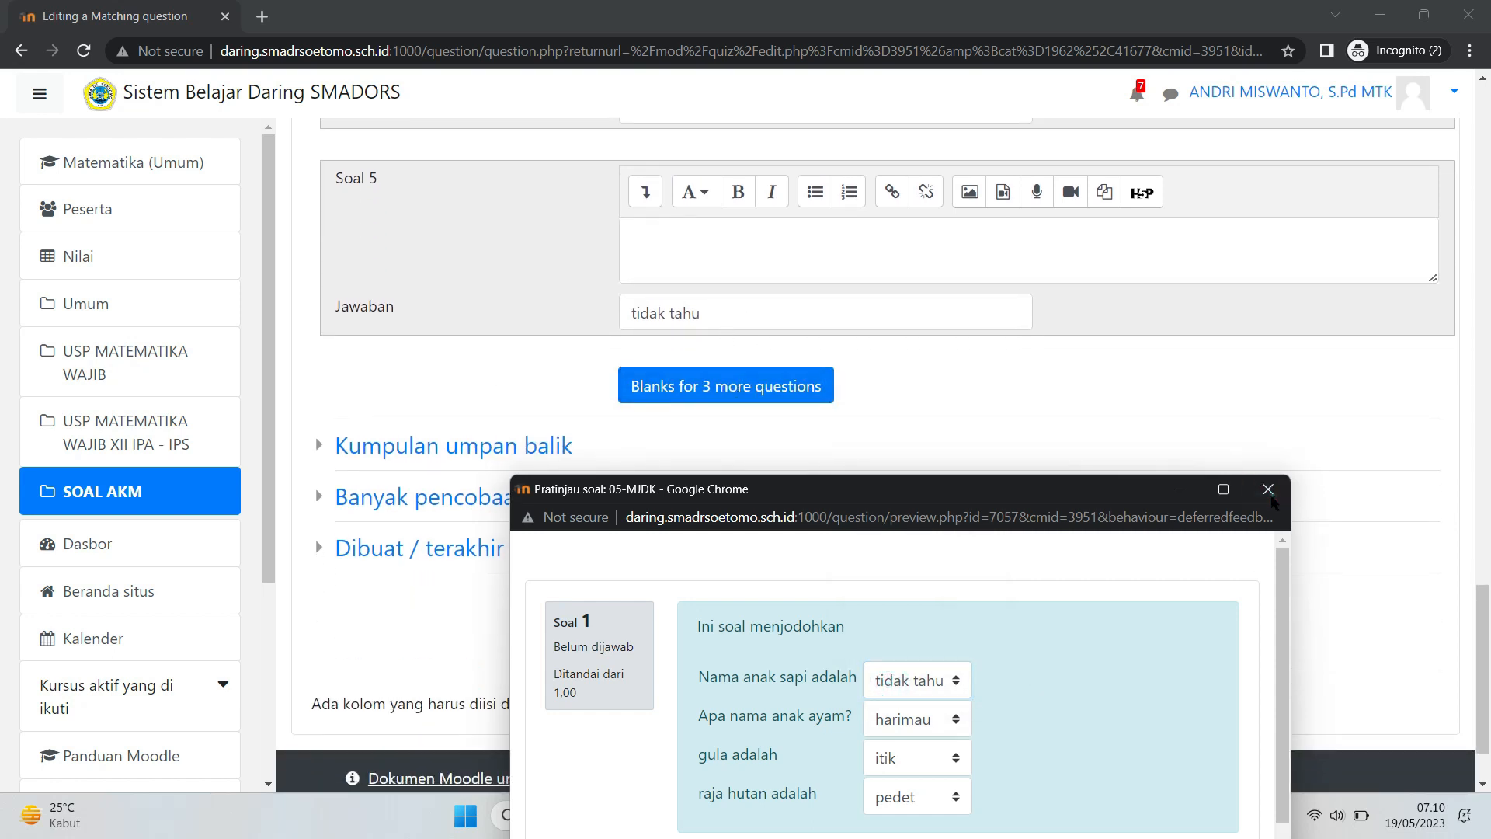
left_click(1268, 488)
scroll(1268, 493, "down", 1)
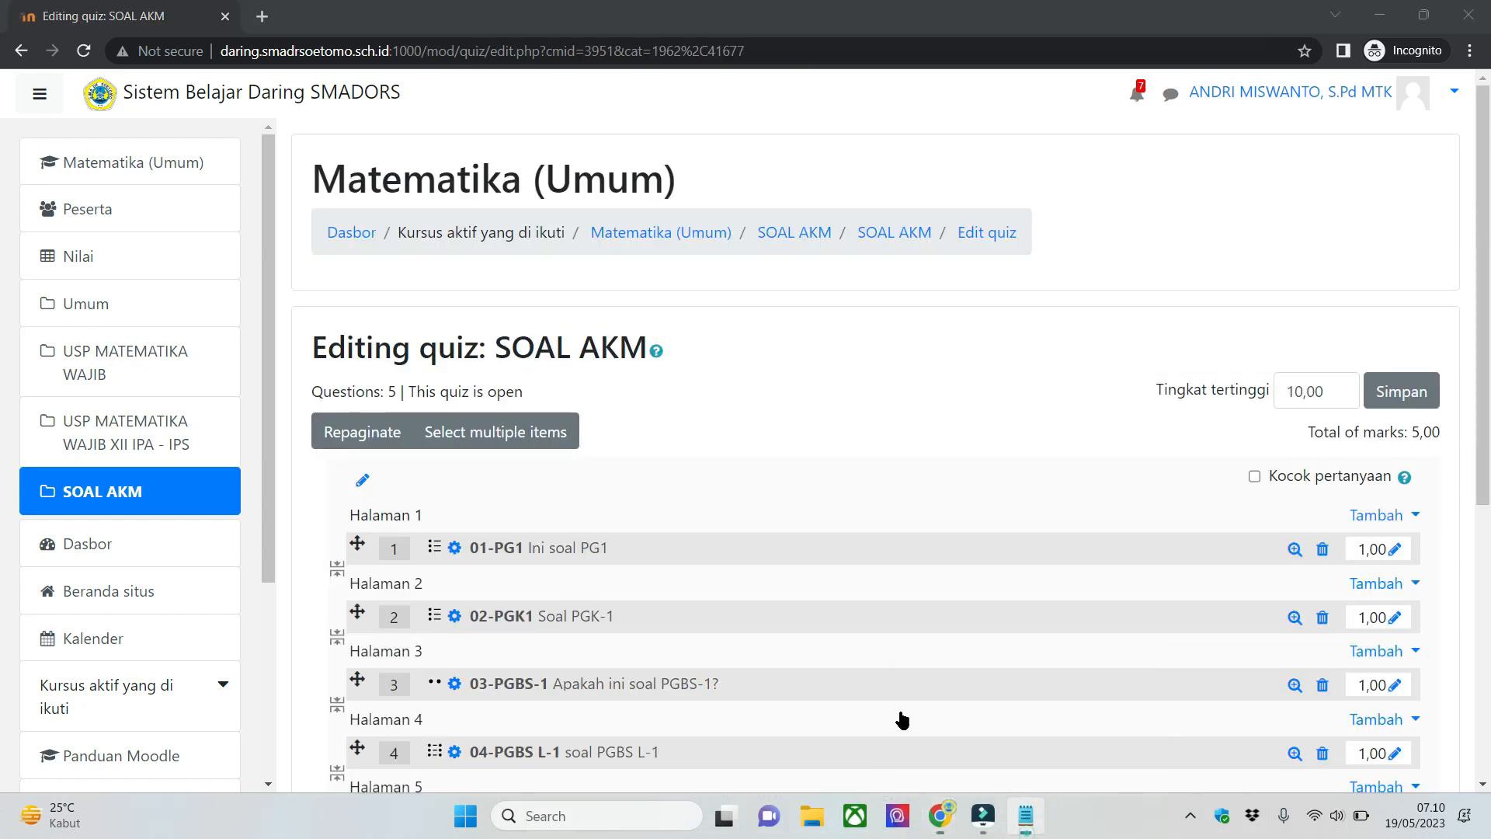
- Switch to Notepad to look up the sixth question type, Isian Singkat (IS), and minimize the notes
left_click(1025, 814)
left_click_drag(69, 251, 73, 268)
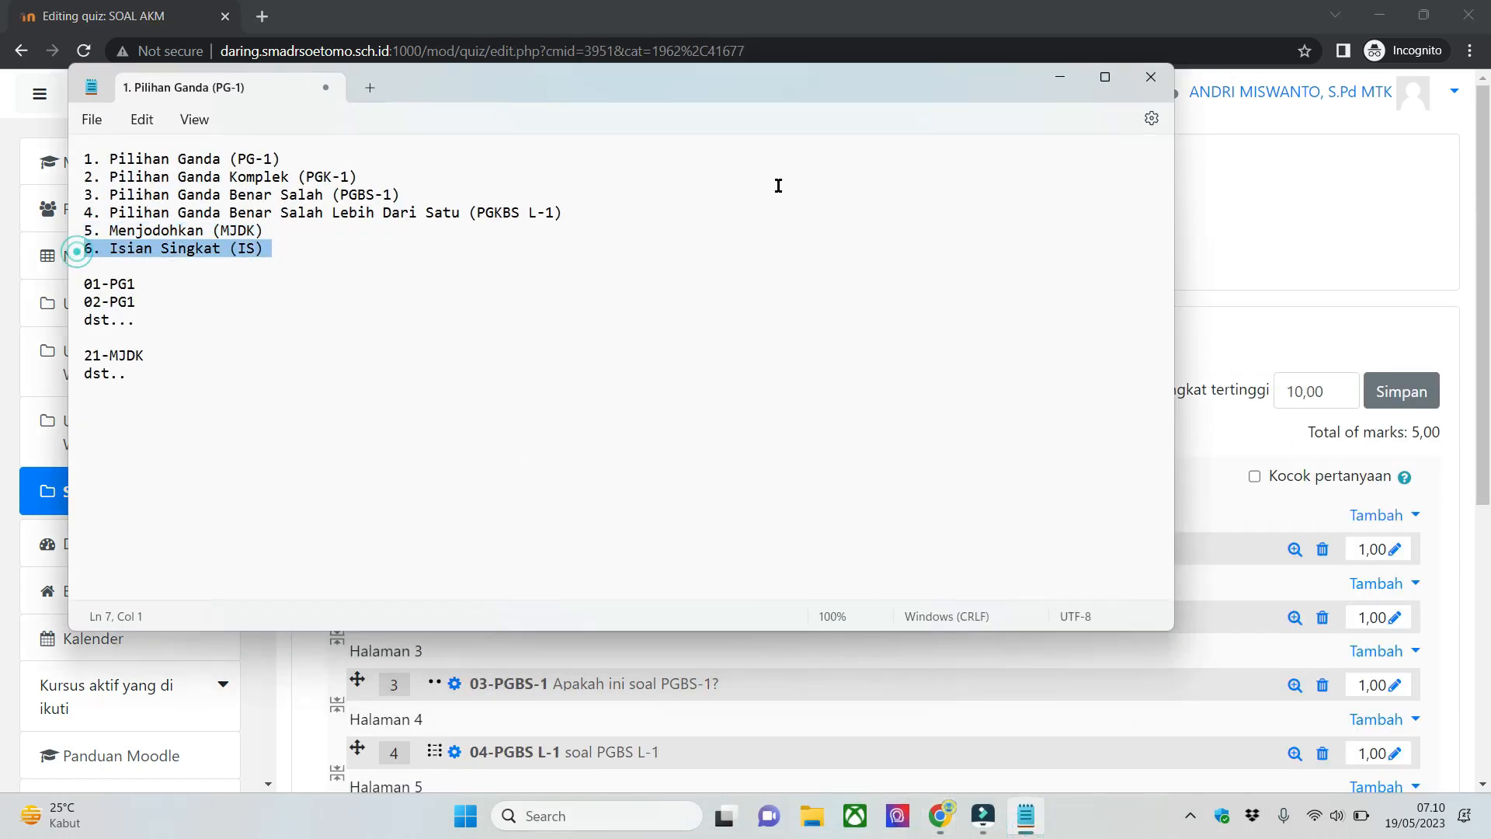
left_click(1068, 76)
- Add a new question of the type Short answer at the end of the quiz, after 05-MJDK
scroll(1205, 235, "down", 4)
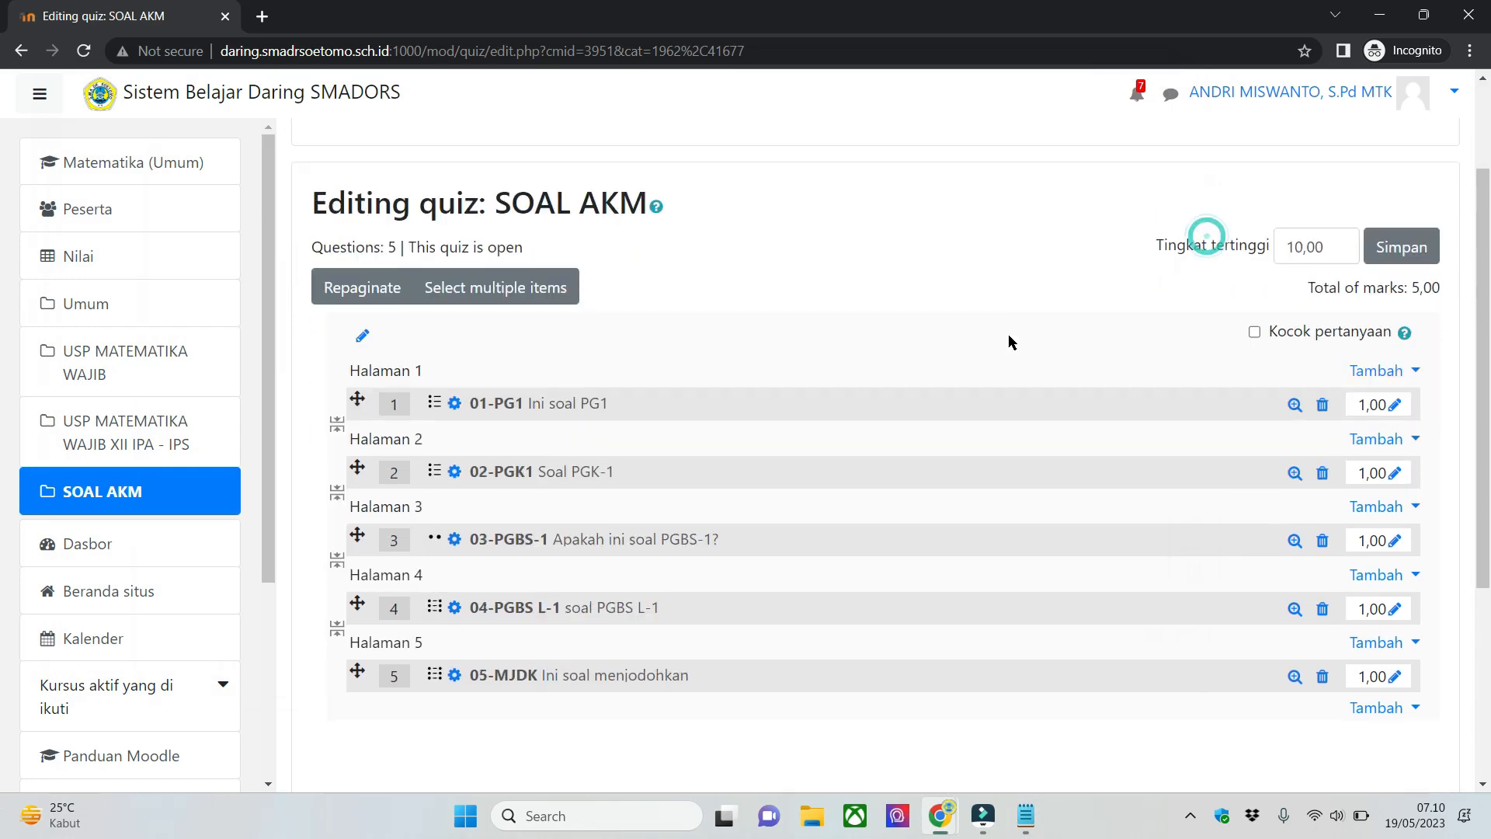
left_click(1379, 571)
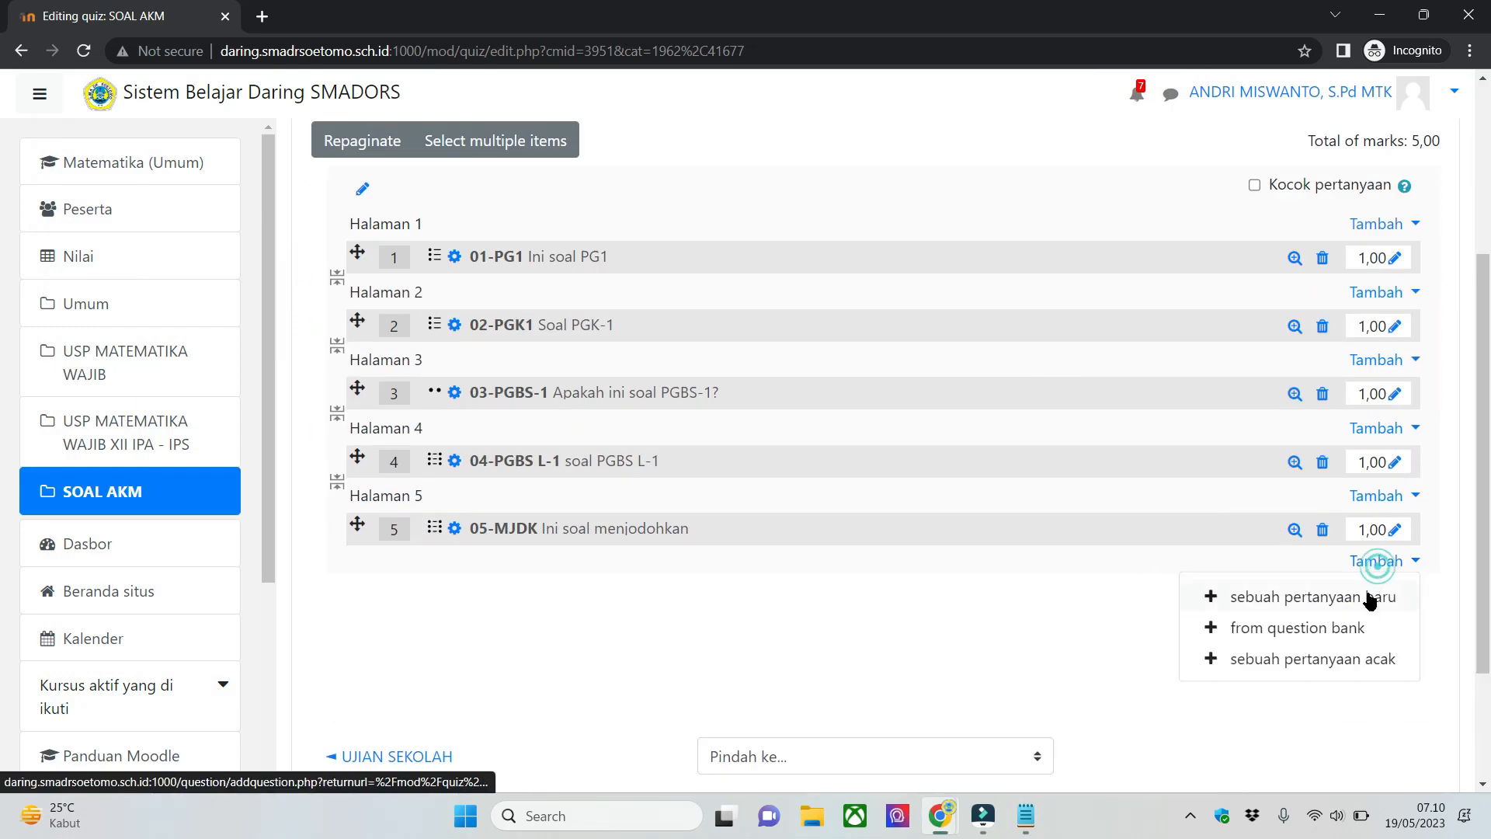
left_click(1368, 603)
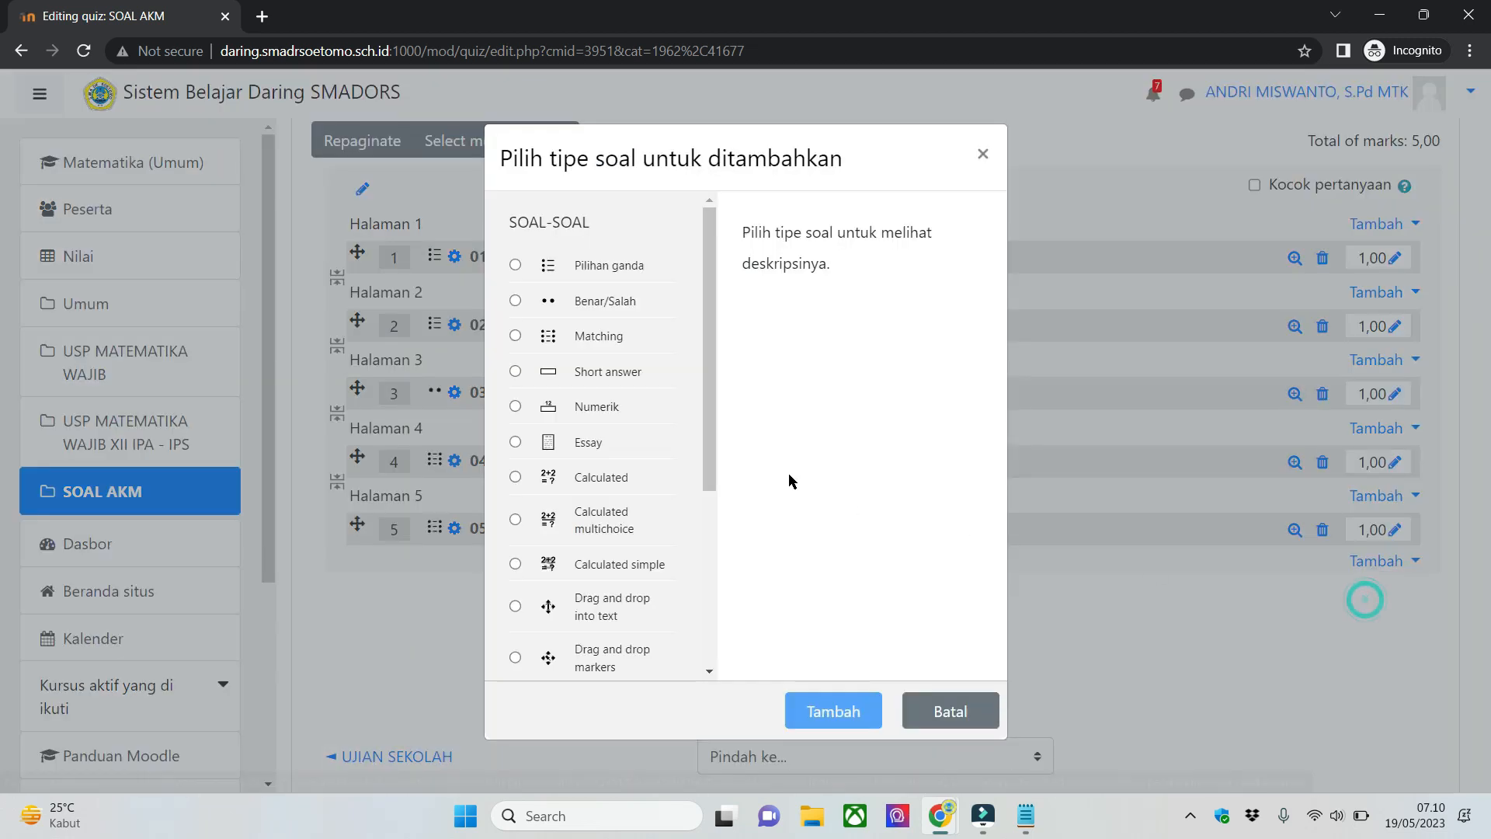
mouse_move(708, 357)
left_mouse_down()
mouse_move(707, 408)
mouse_move(726, 343)
left_mouse_up()
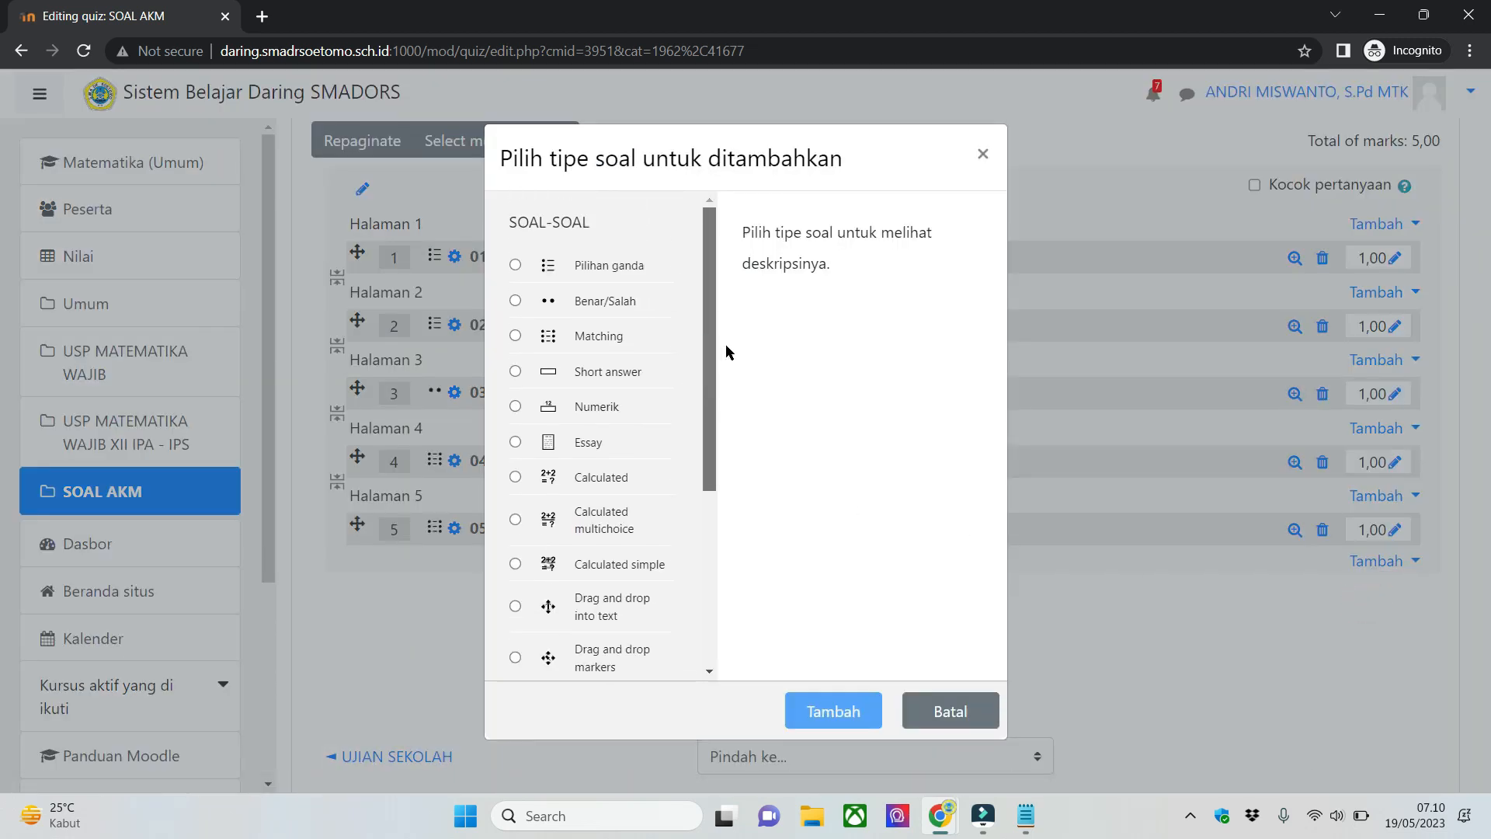
left_click(623, 373)
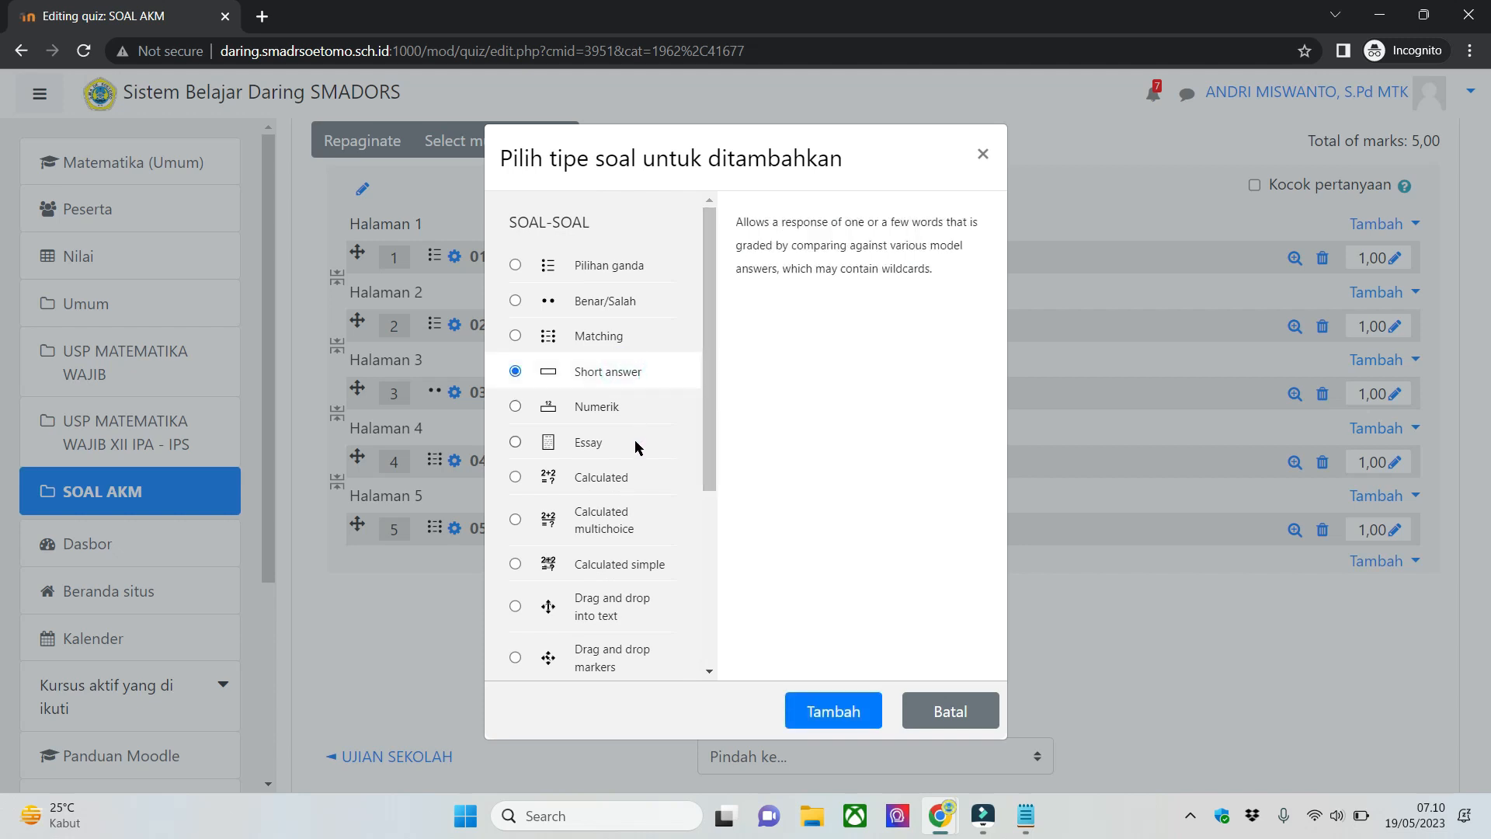
left_click(635, 440)
left_click(637, 361)
left_click(855, 711)
- Name the short answer question 06-IS and enter "1+1 = ?" as its question text
left_click(789, 506)
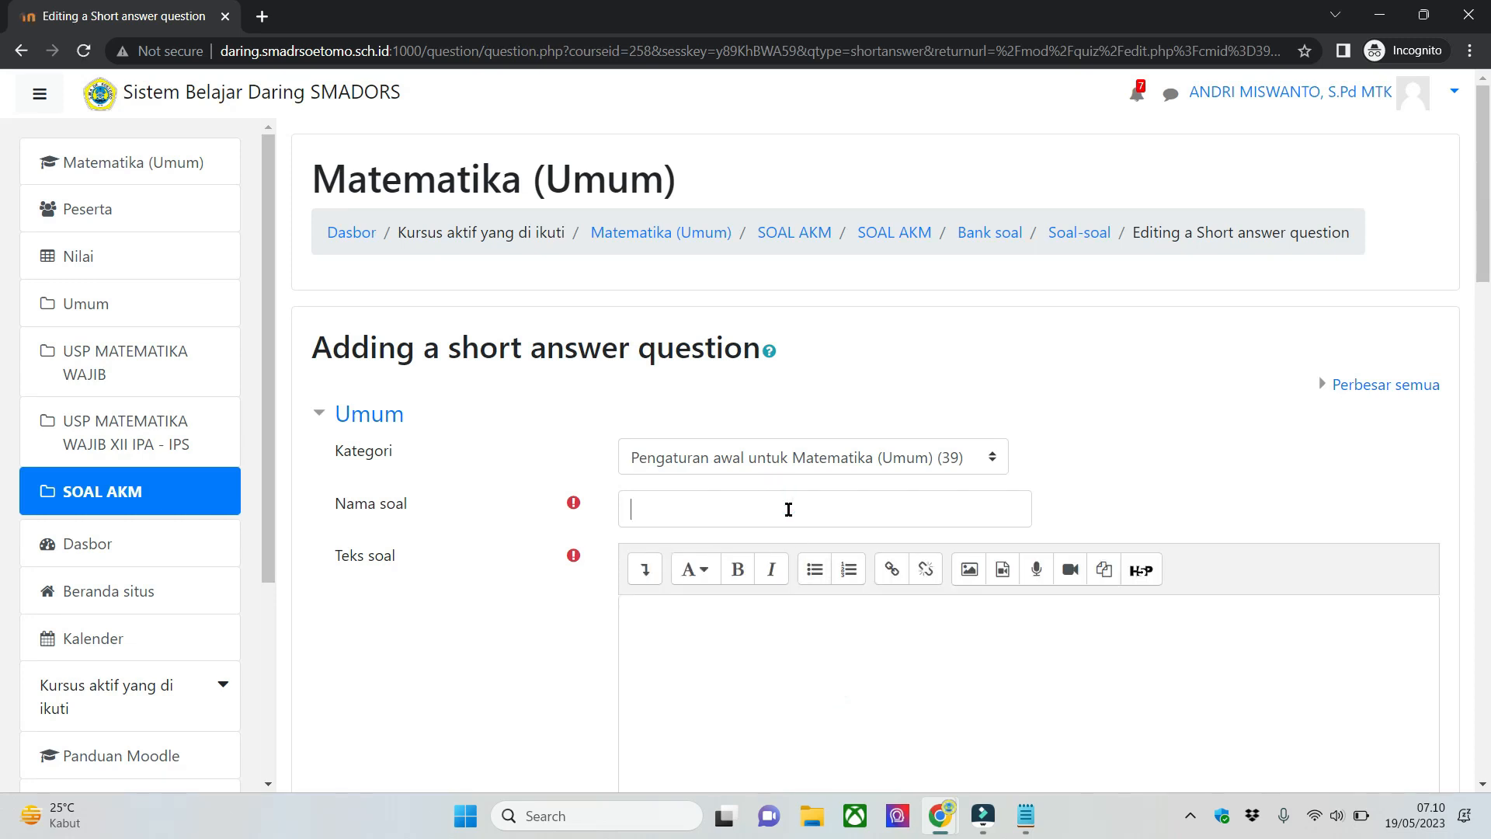
type("06-IS")
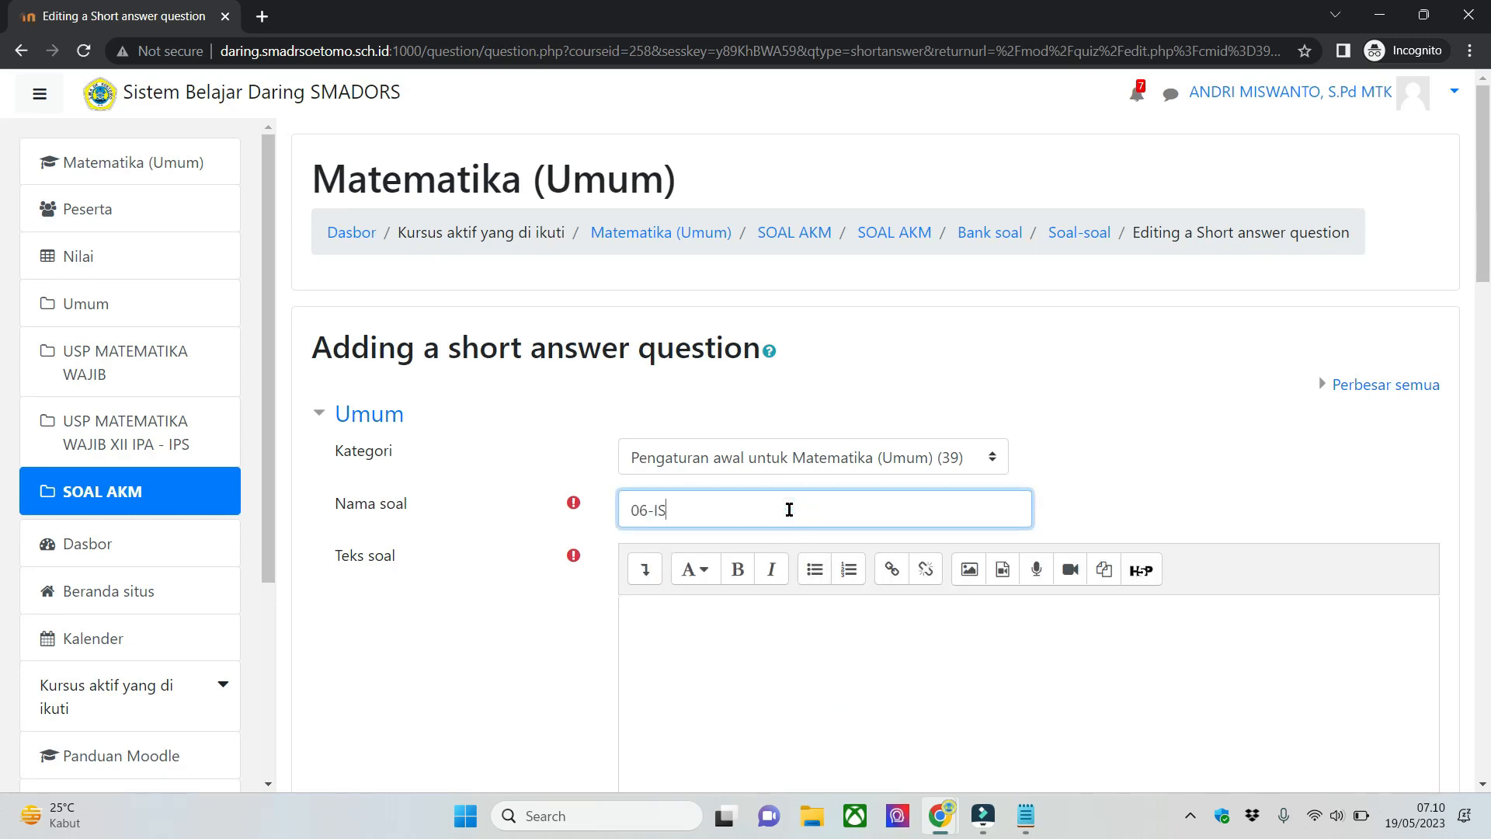
left_click(816, 674)
scroll(816, 674, "down", 1)
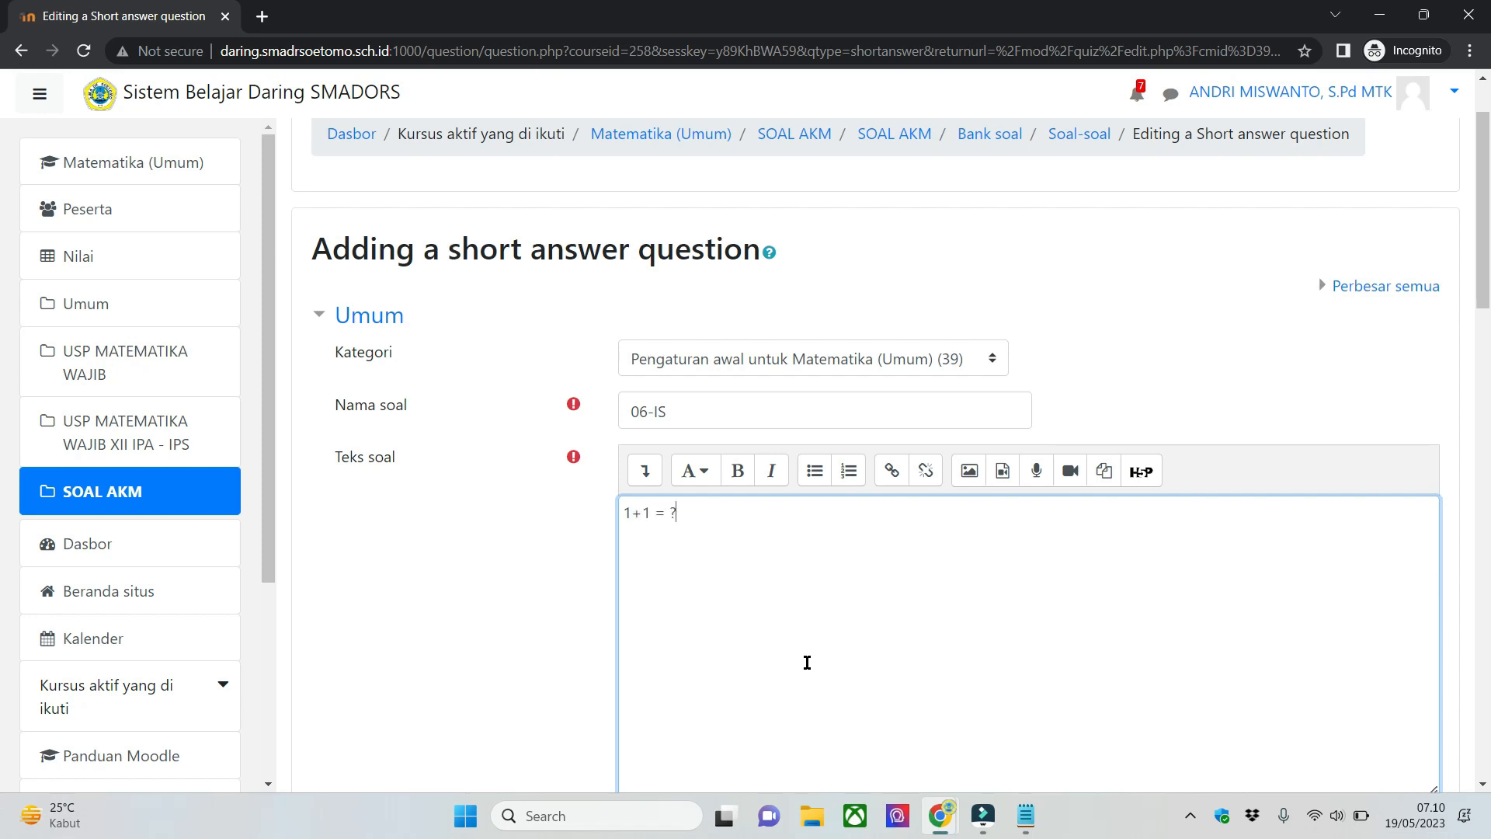
- Examine the short answer form's case sensitivity setting, correct answers note and three blank answer blocks
scroll(812, 671, "down", 2)
scroll(560, 569, "down", 6)
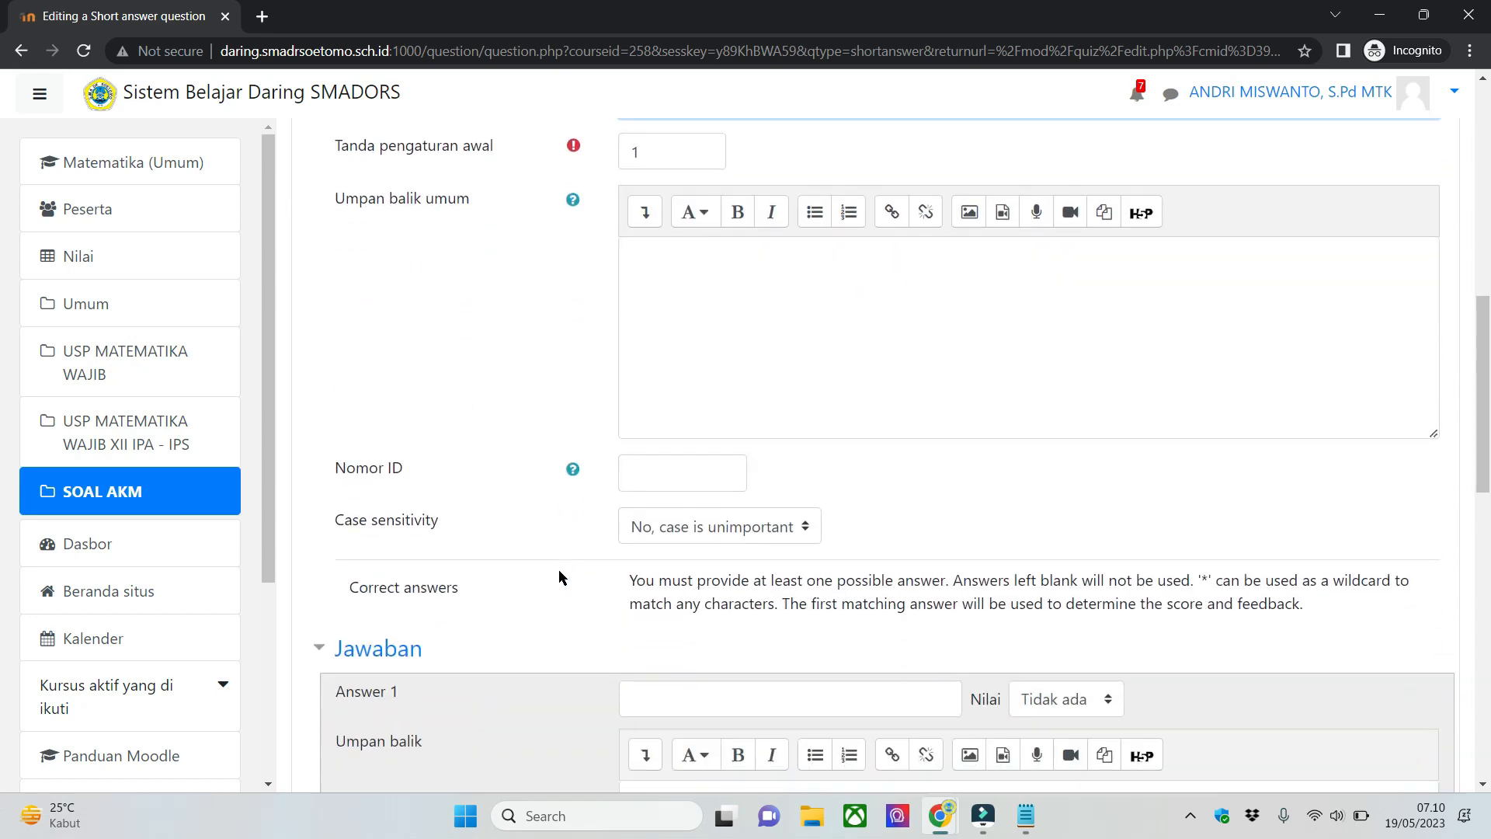
scroll(558, 572, "down", 3)
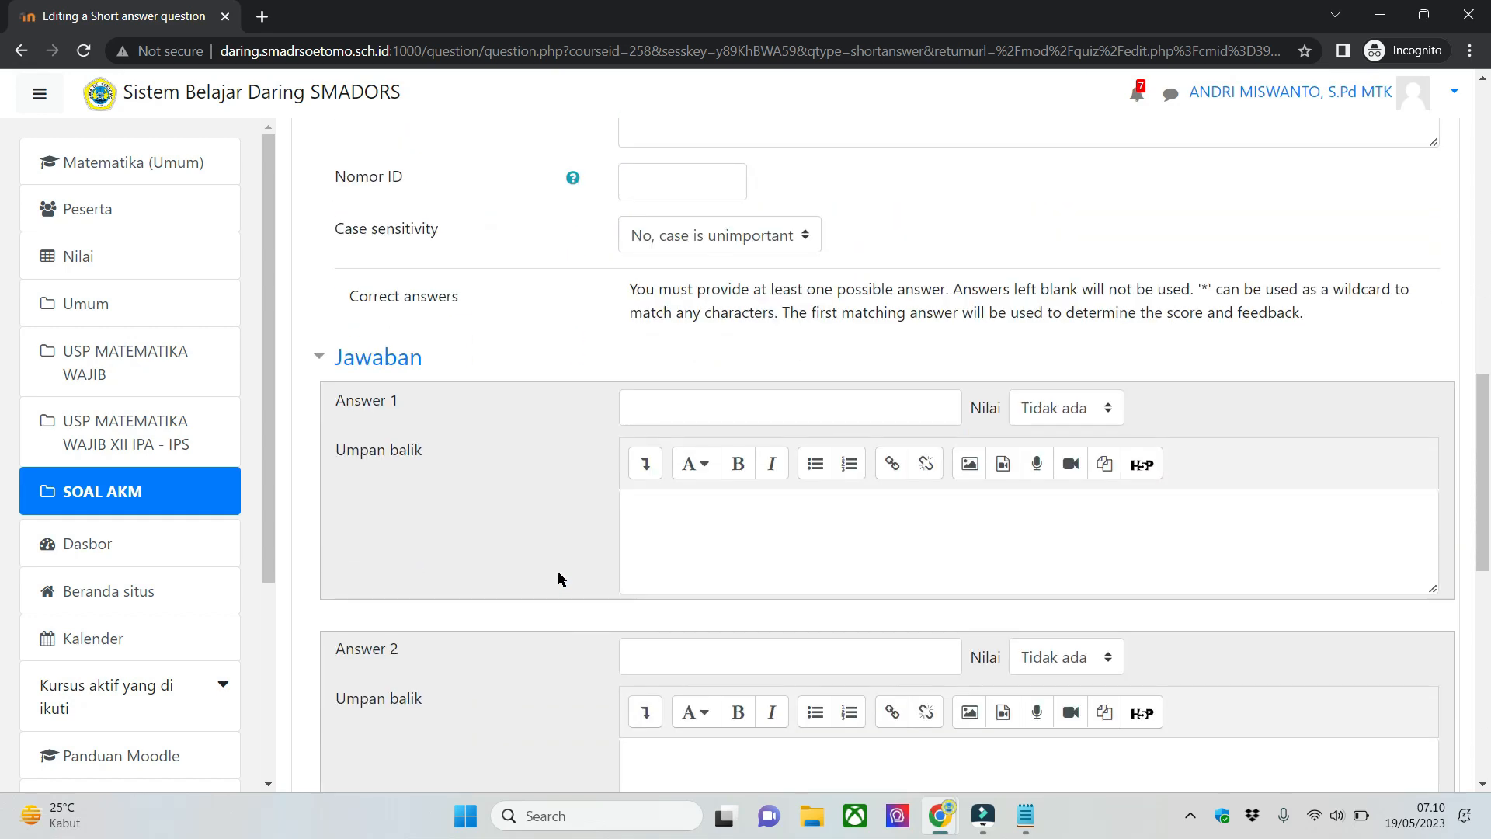
scroll(557, 570, "up", 10)
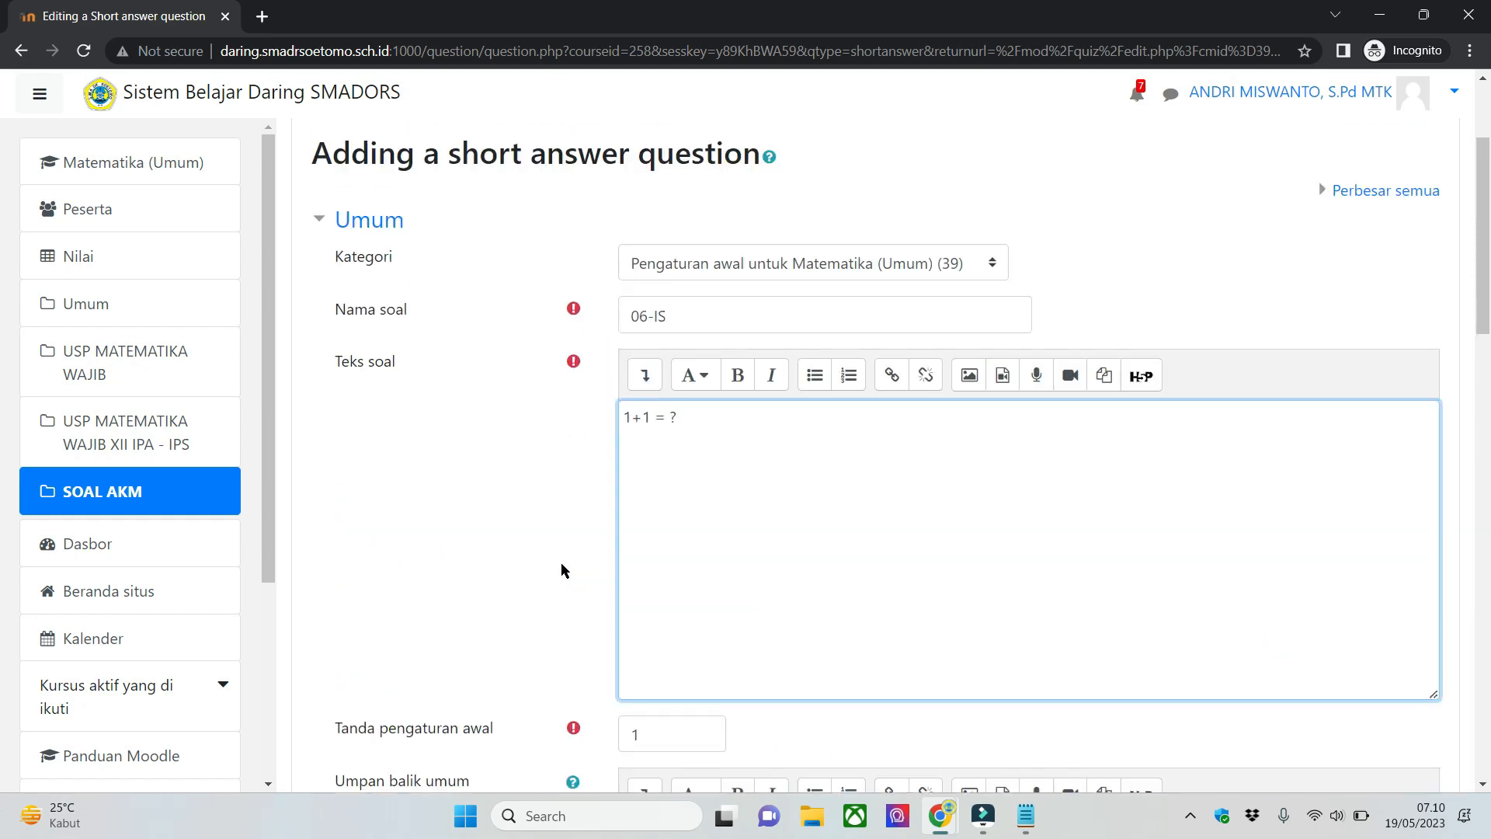
scroll(560, 573, "down", 8)
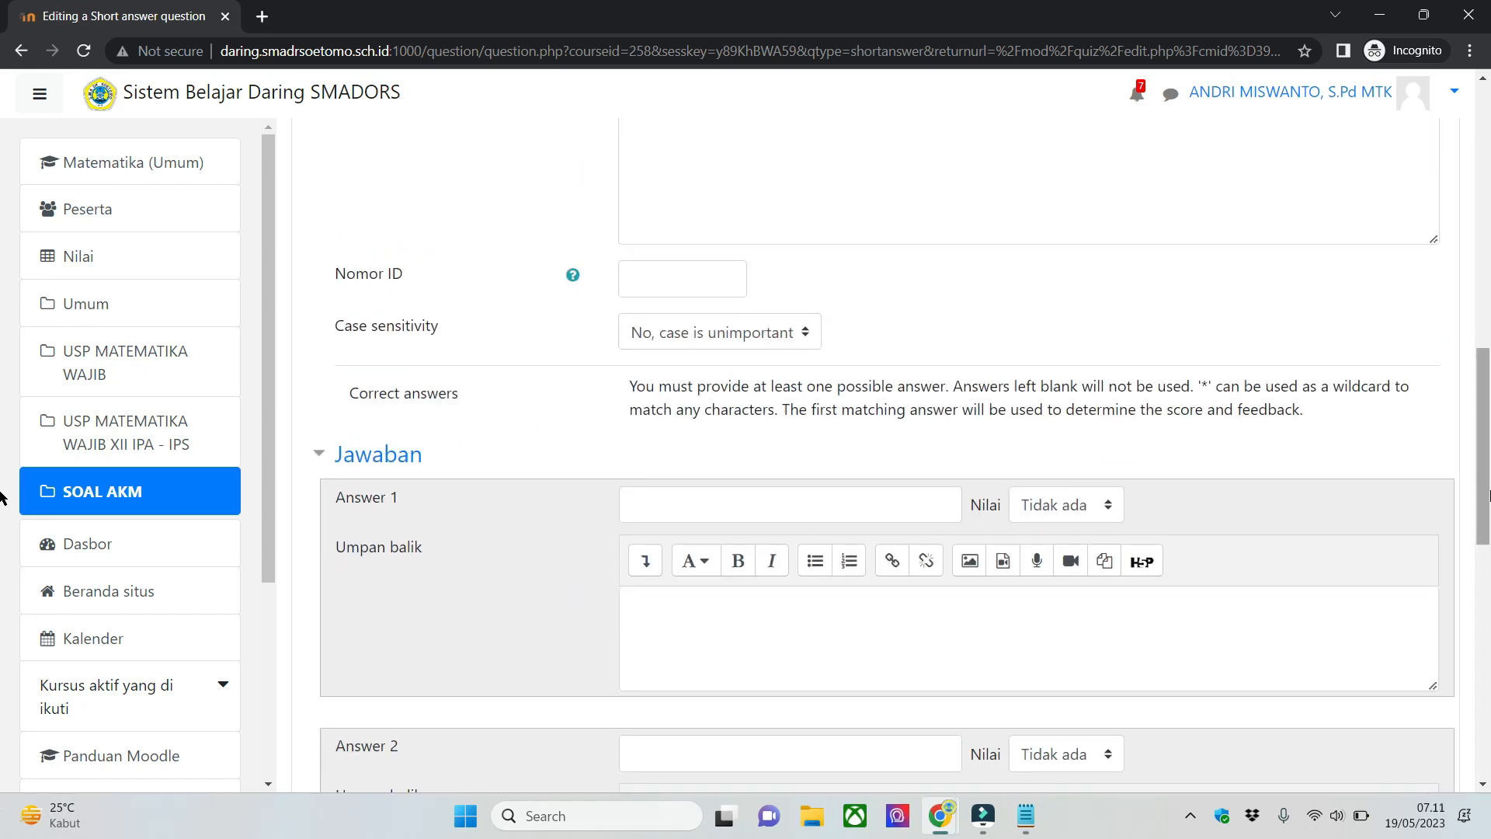
scroll(2, 505, "down", 3)
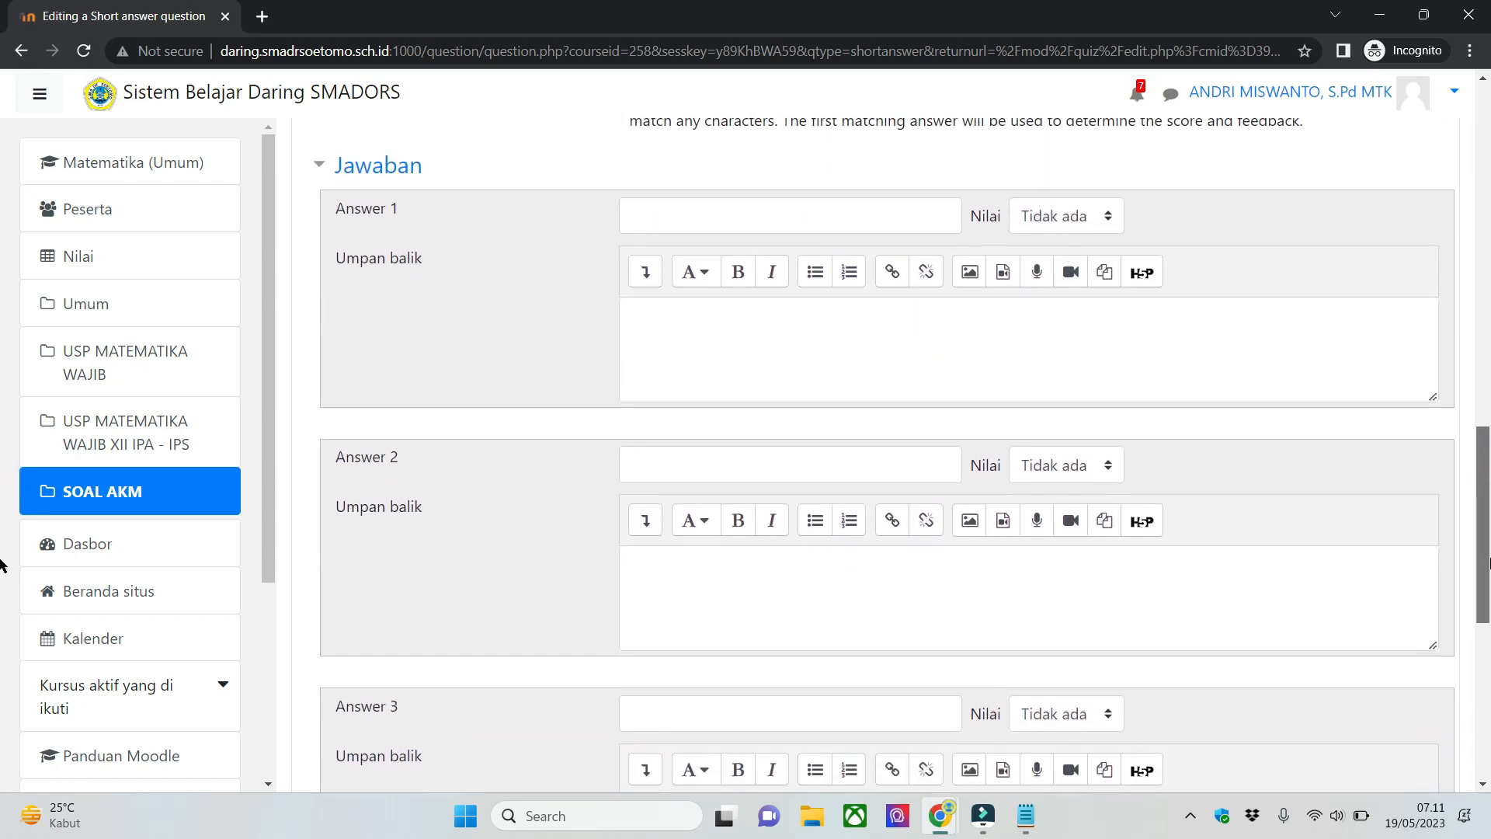
scroll(2, 591, "down", 4)
scroll(3, 621, "up", 2)
scroll(436, 487, "up", 3)
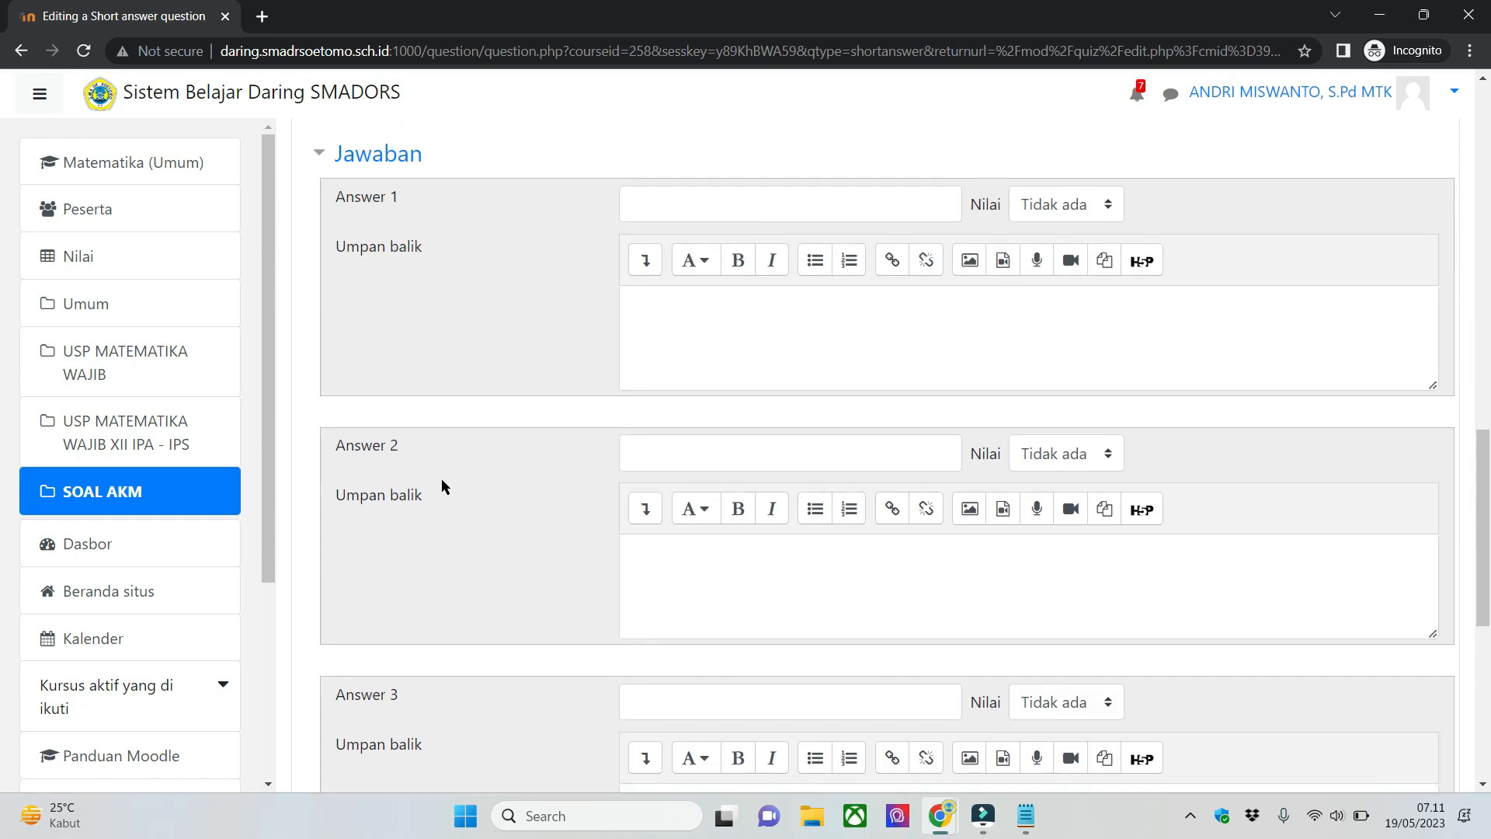
scroll(458, 483, "up", 2)
scroll(562, 492, "down", 4)
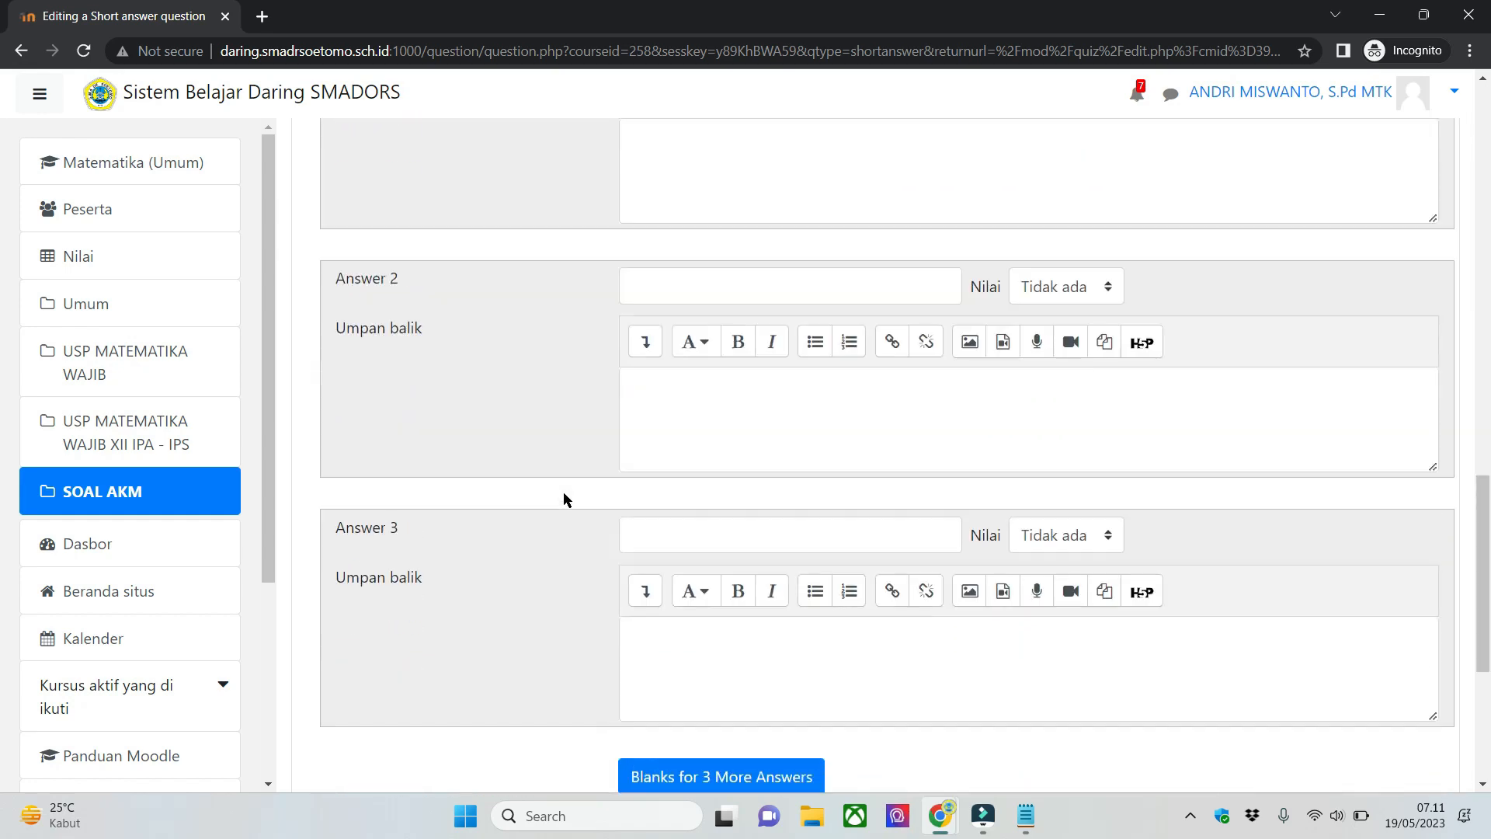
scroll(563, 494, "up", 9)
- Check the question text and general settings of 06-IS against the answer section
left_click_drag(1486, 303, 1478, 336)
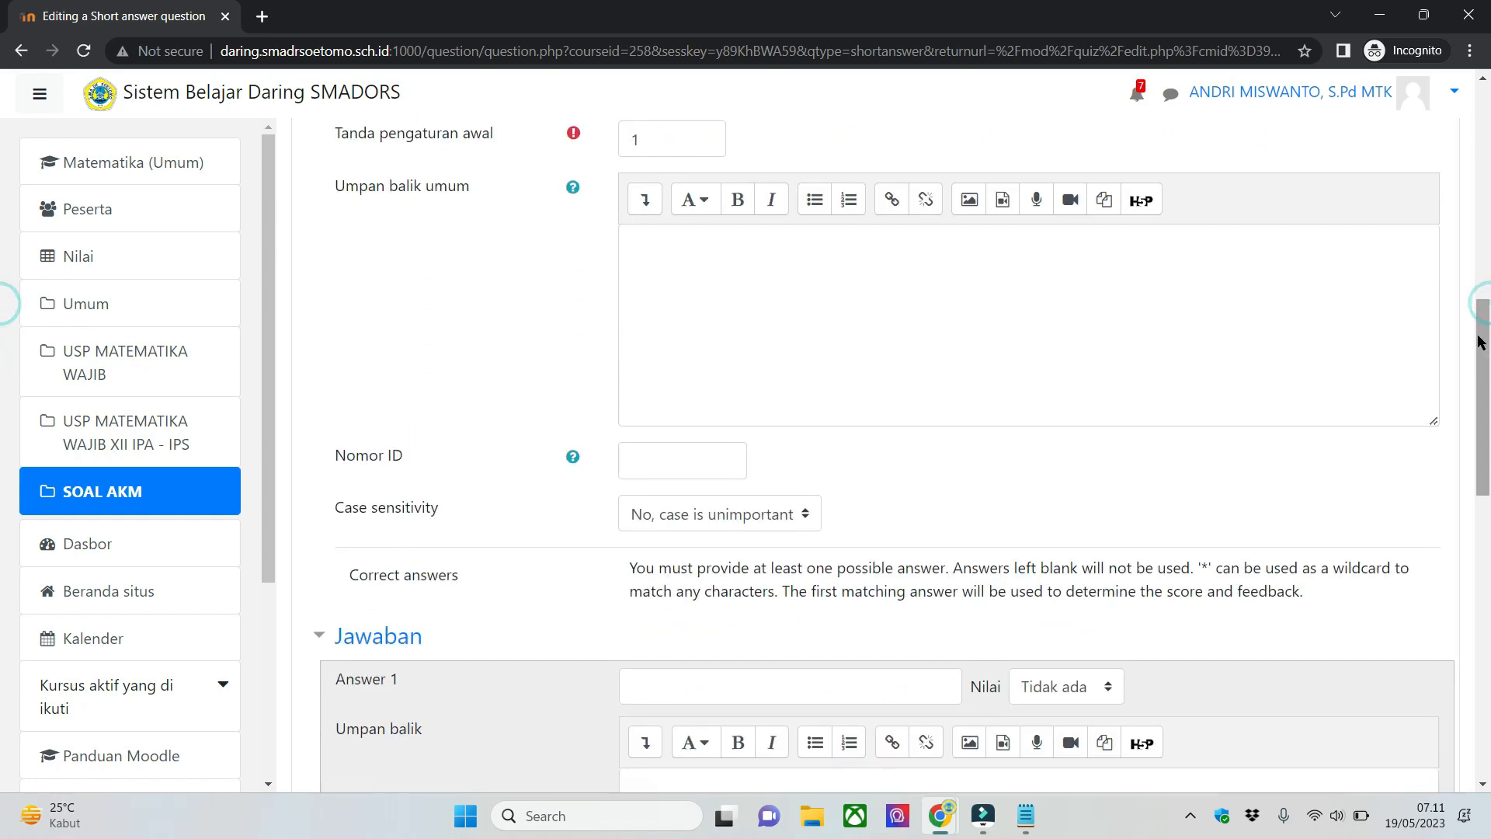
left_click(1396, 541)
left_click_drag(1487, 419, 1489, 262)
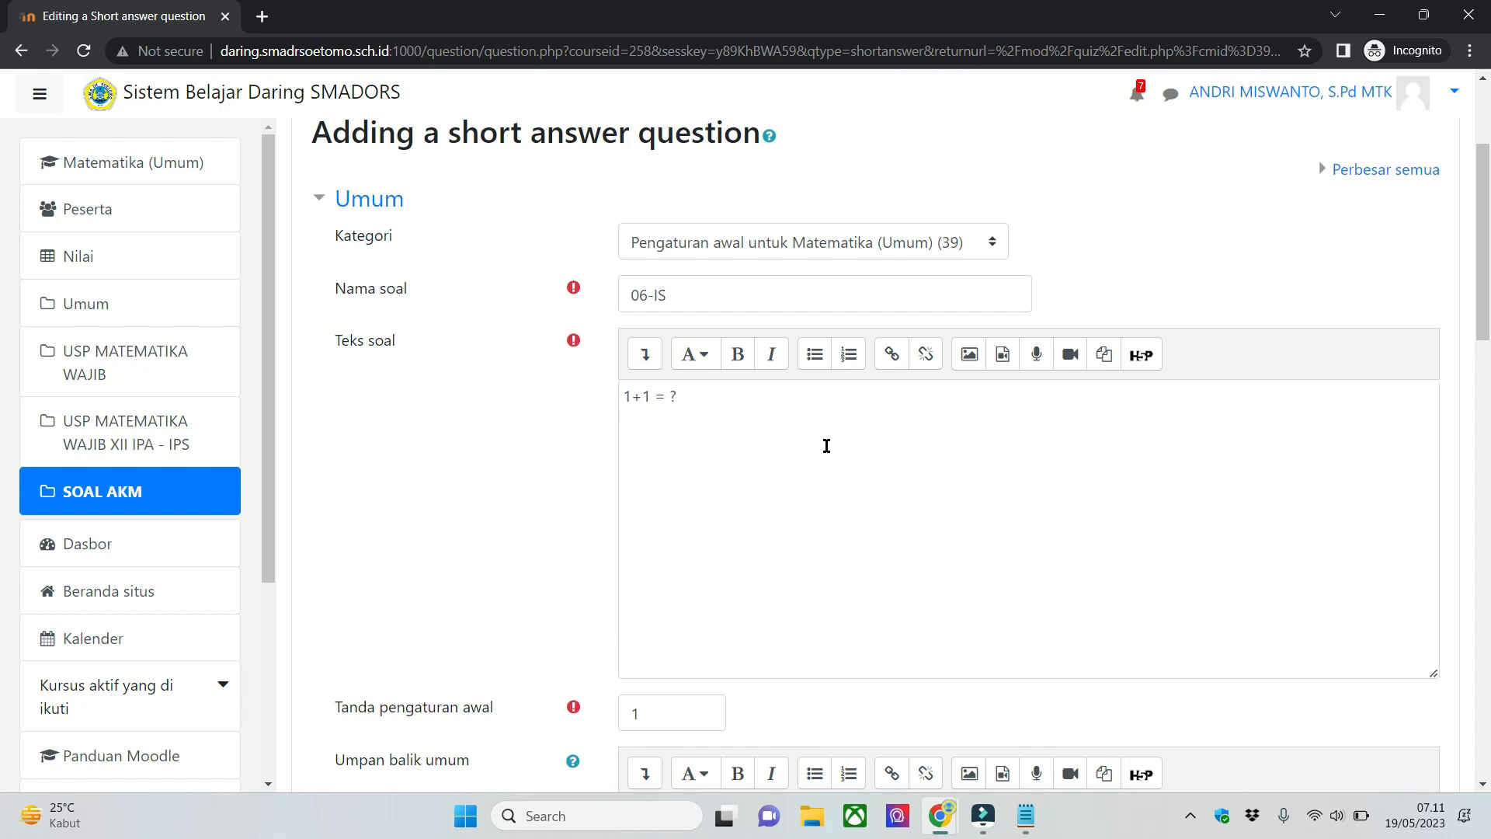
left_click(729, 443)
left_click(729, 441)
left_click(744, 412)
left_click_drag(1483, 285, 1484, 560)
scroll(438, 472, "up", 1)
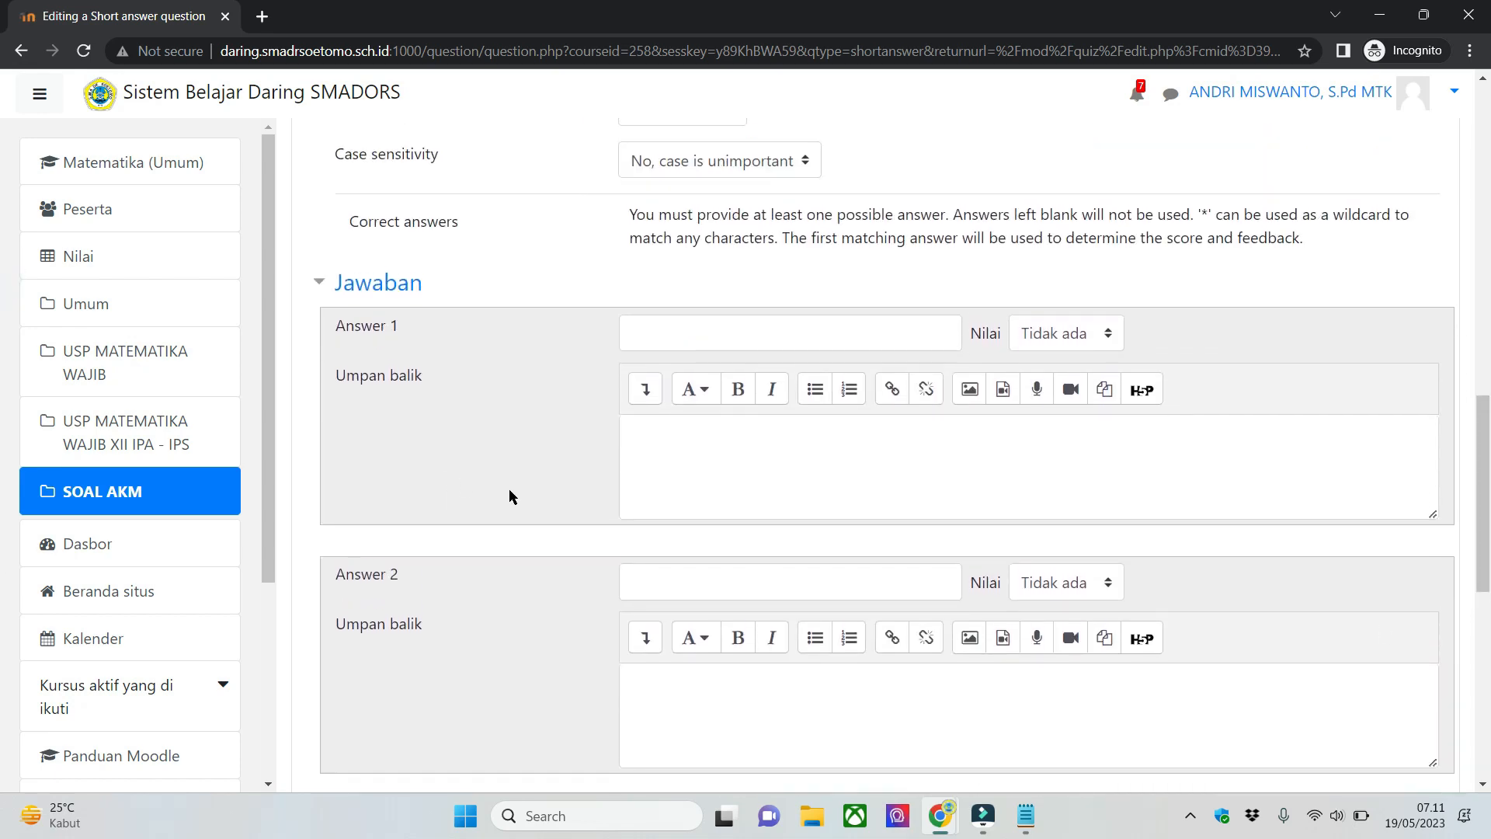
- Try "2" and "dua" as alternative texts for Answer 1
left_click(805, 346)
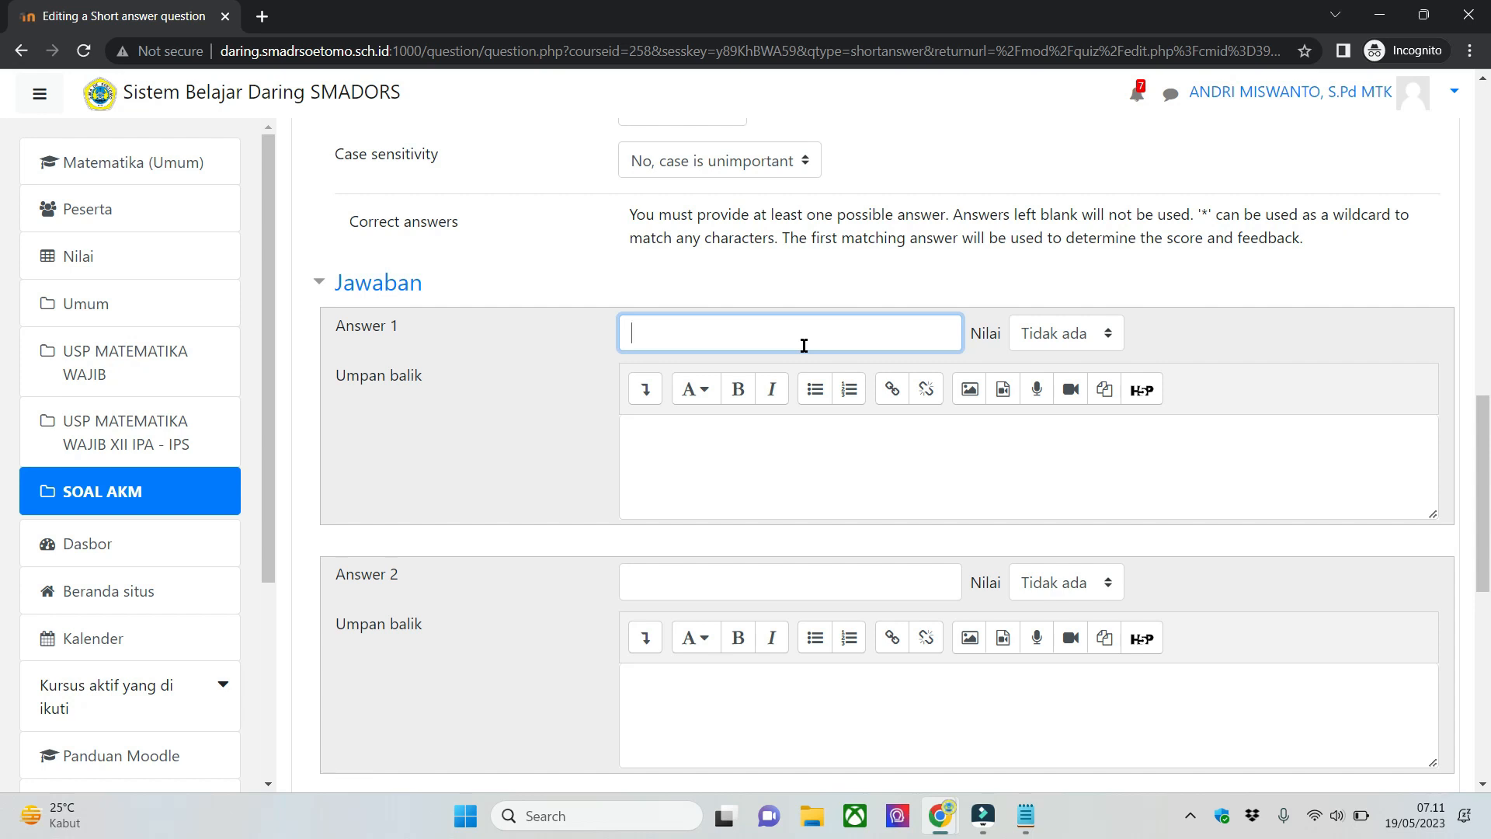
type("2")
key("BackSpace")
type("dua")
key("ctrl+a")
scroll(333, 256, "down", 2)
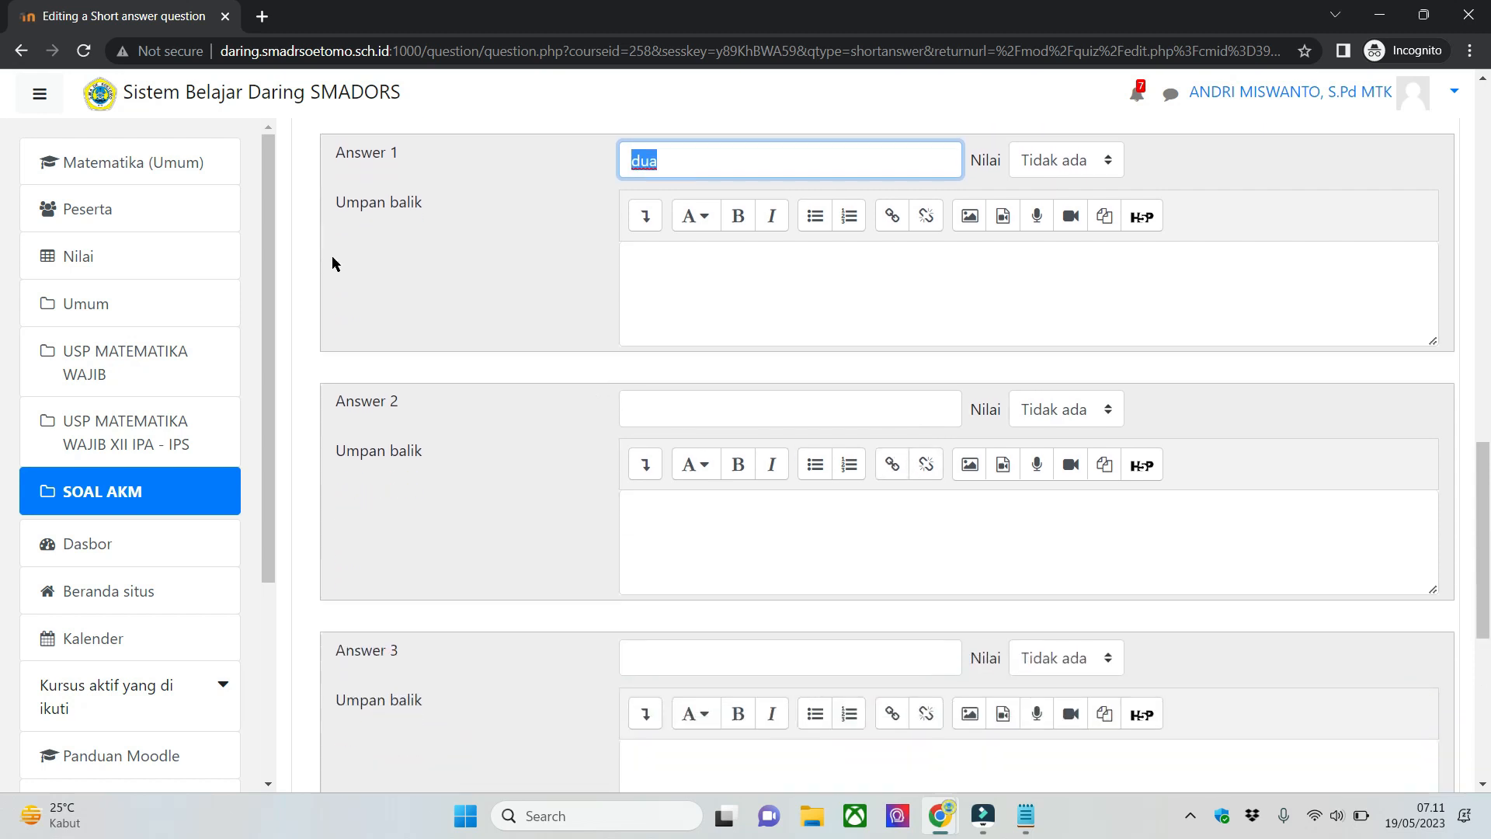
scroll(924, 438, "up", 1)
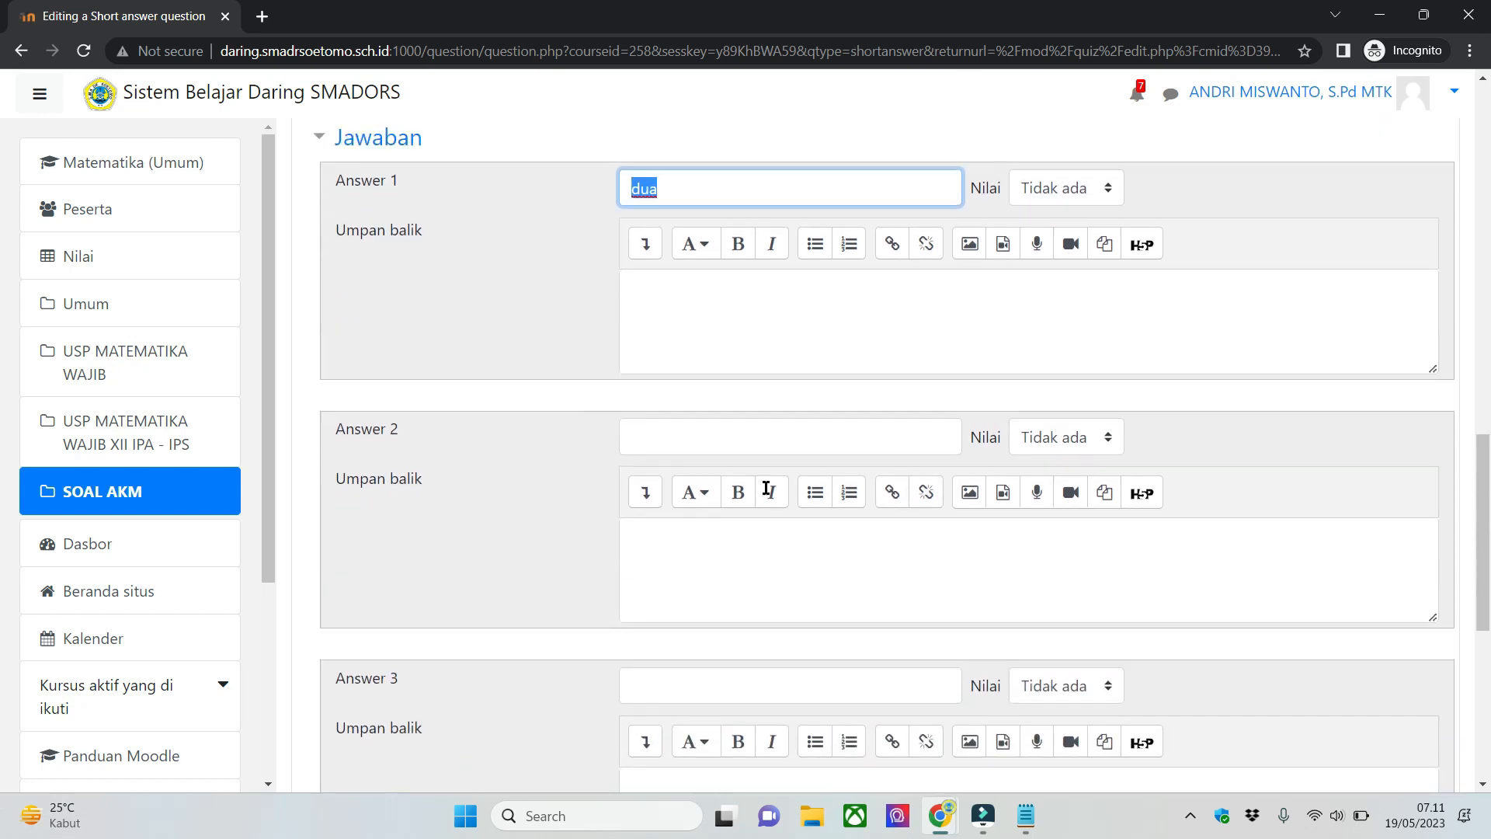
scroll(806, 571, "up", 1)
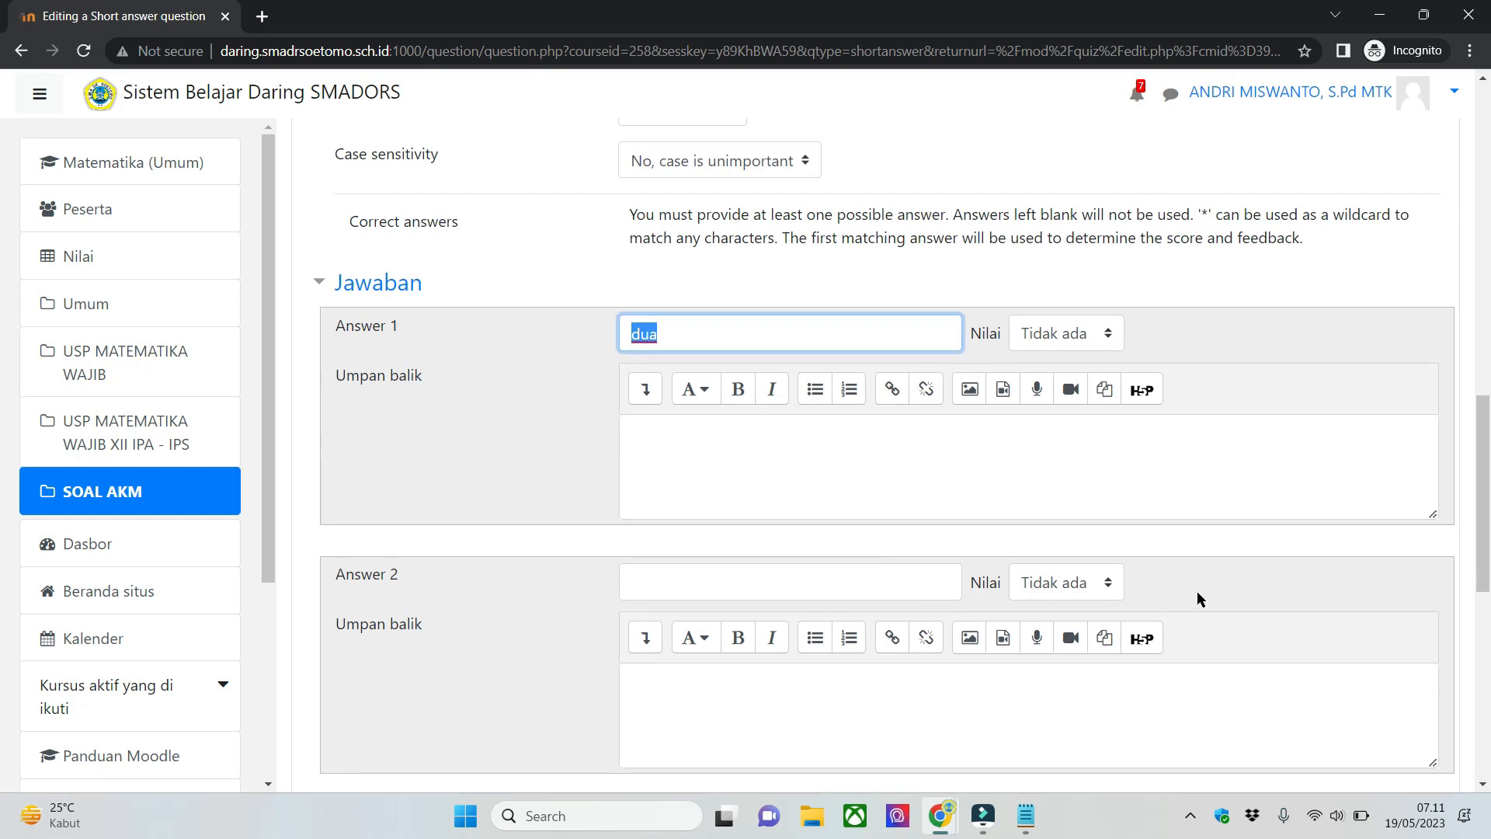
- Set Answer 1 to "2" with a grade of 100%
left_click(1237, 584)
left_click(832, 331)
double_click(850, 330)
key("BackSpace")
scroll(1019, 354, "up", 7)
scroll(1013, 367, "down", 6)
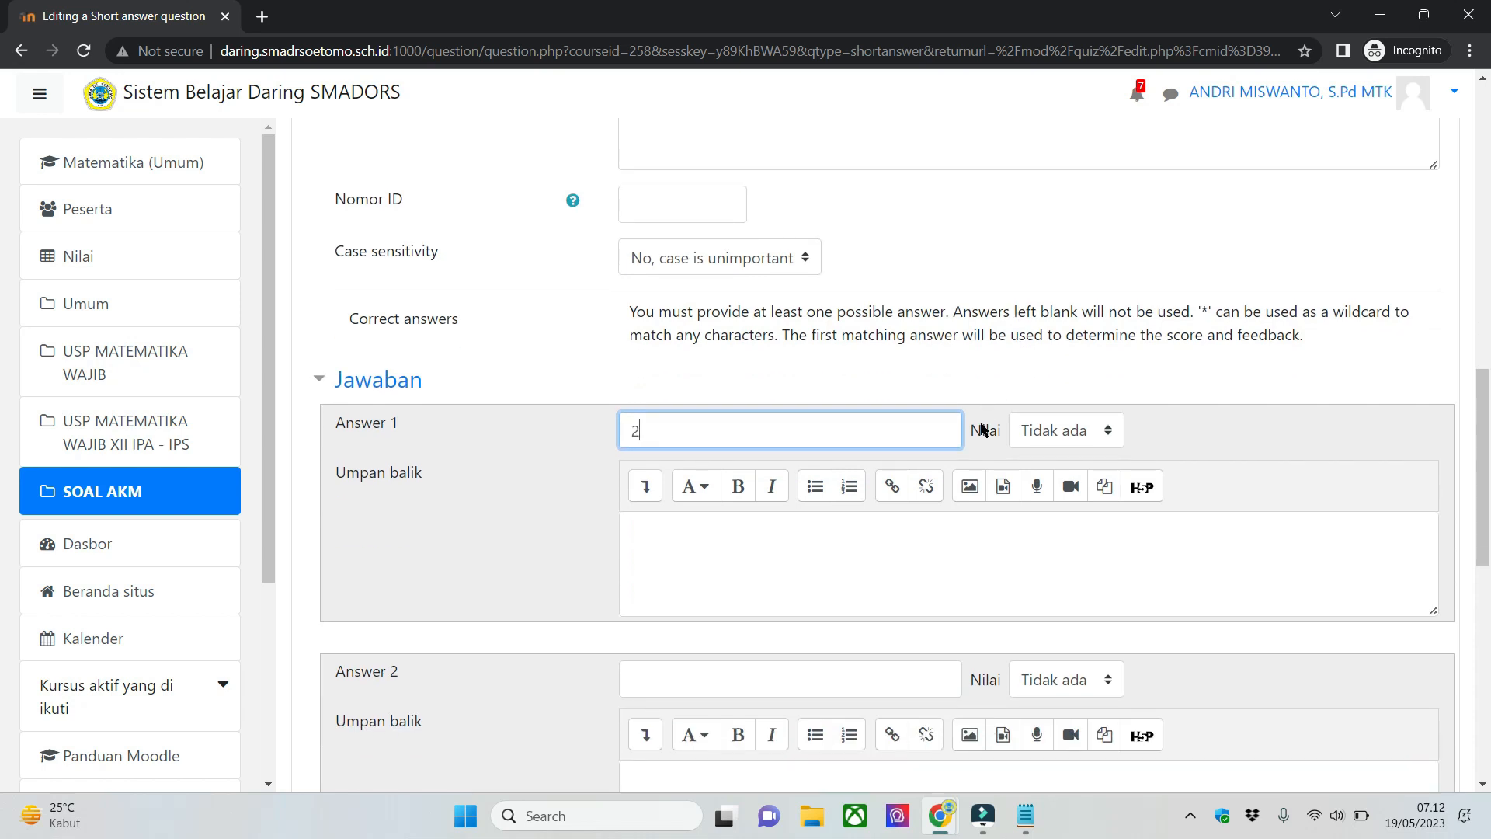
left_click(1068, 430)
left_click(1095, 37)
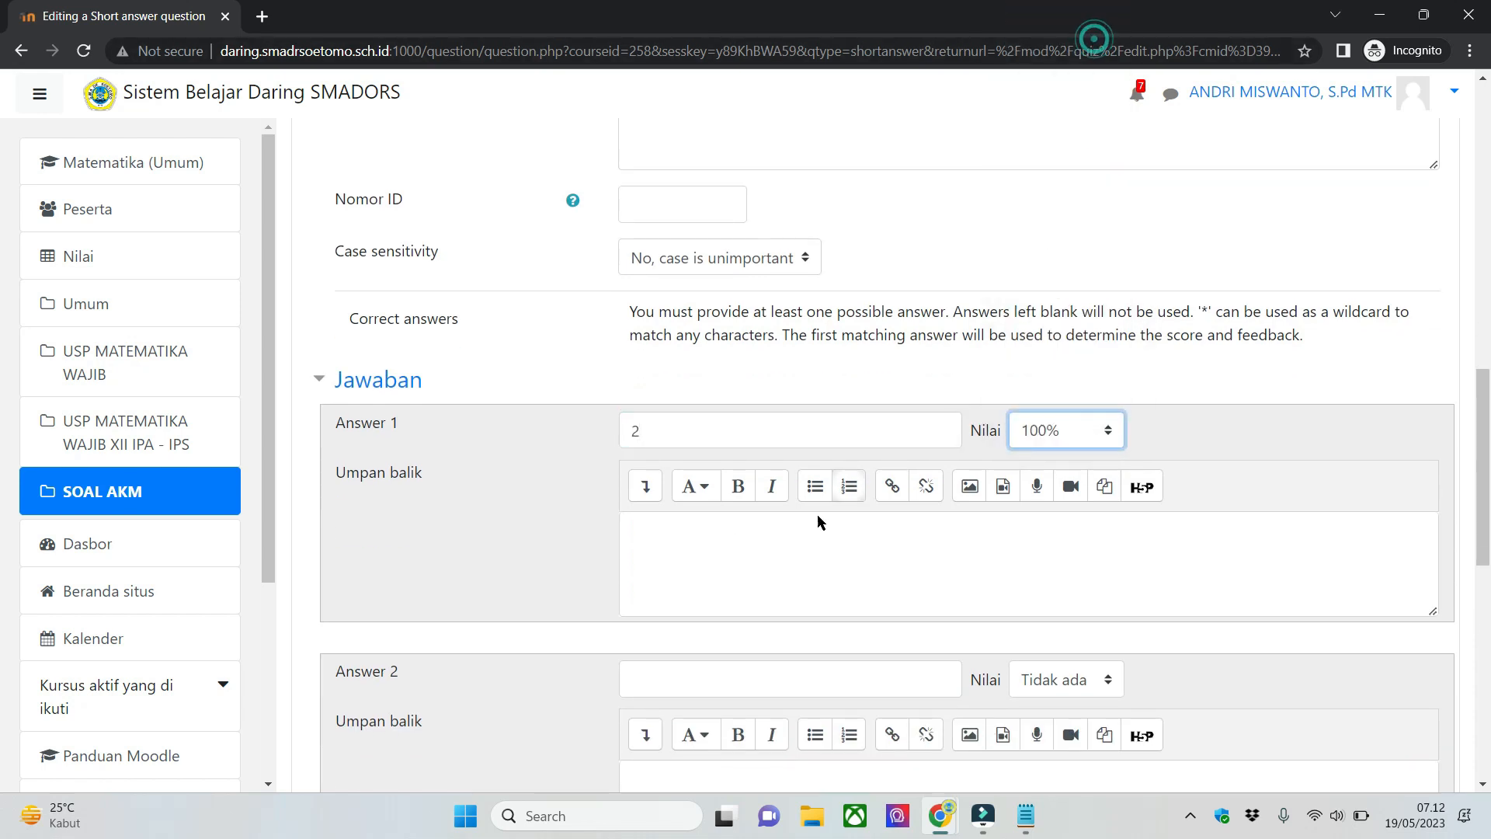
- Enter "dua" as Answer 2 and give it a grade of 100%
scroll(535, 547, "down", 3)
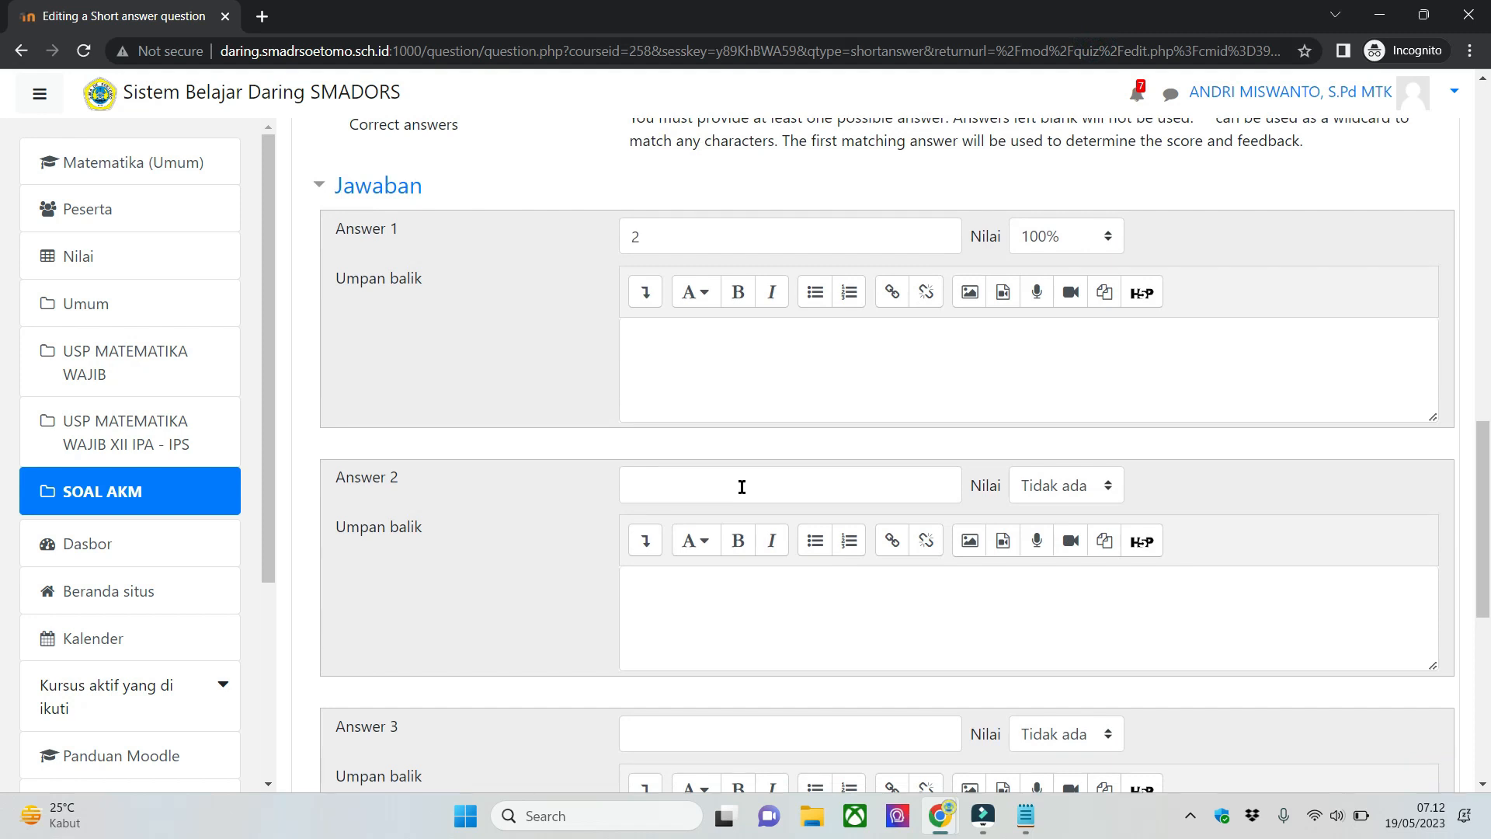
left_click(741, 486)
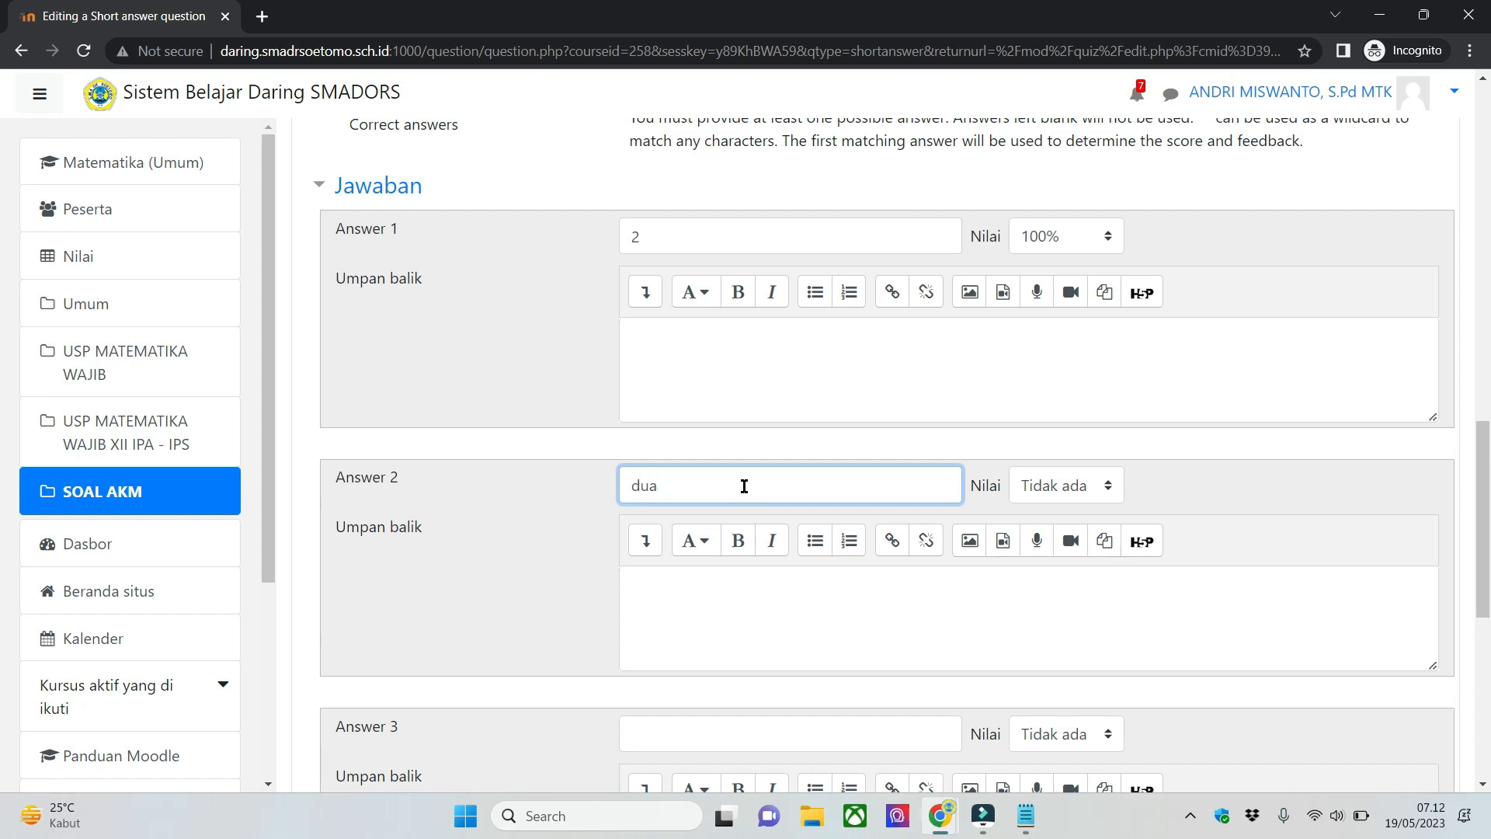
left_click(1086, 488)
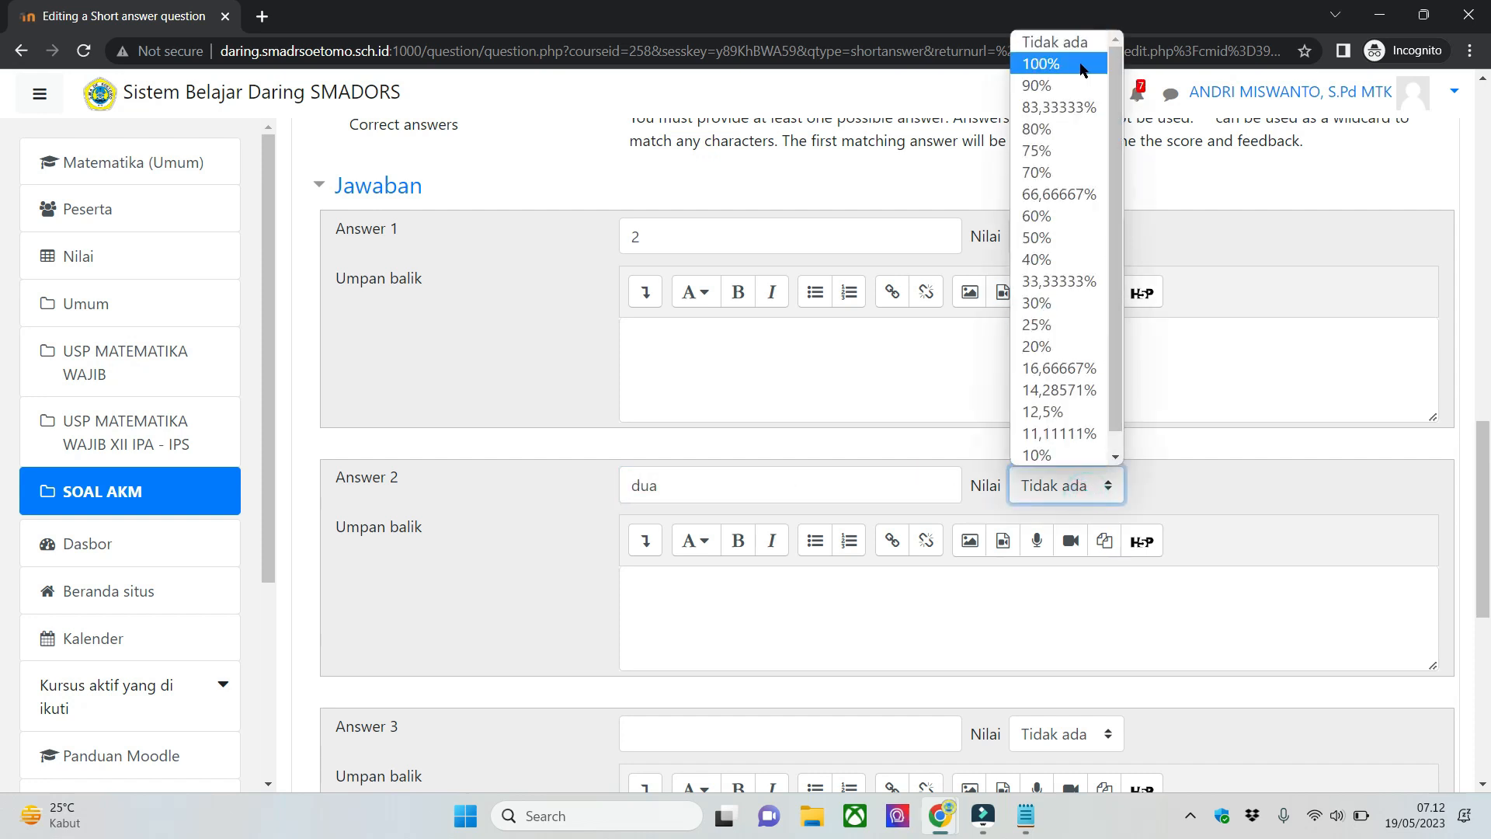
left_click(1082, 64)
left_click(1199, 492)
- Review the unused Answer 3 block and compare Answers 1 and 2 with the question text
scroll(1010, 567, "down", 3)
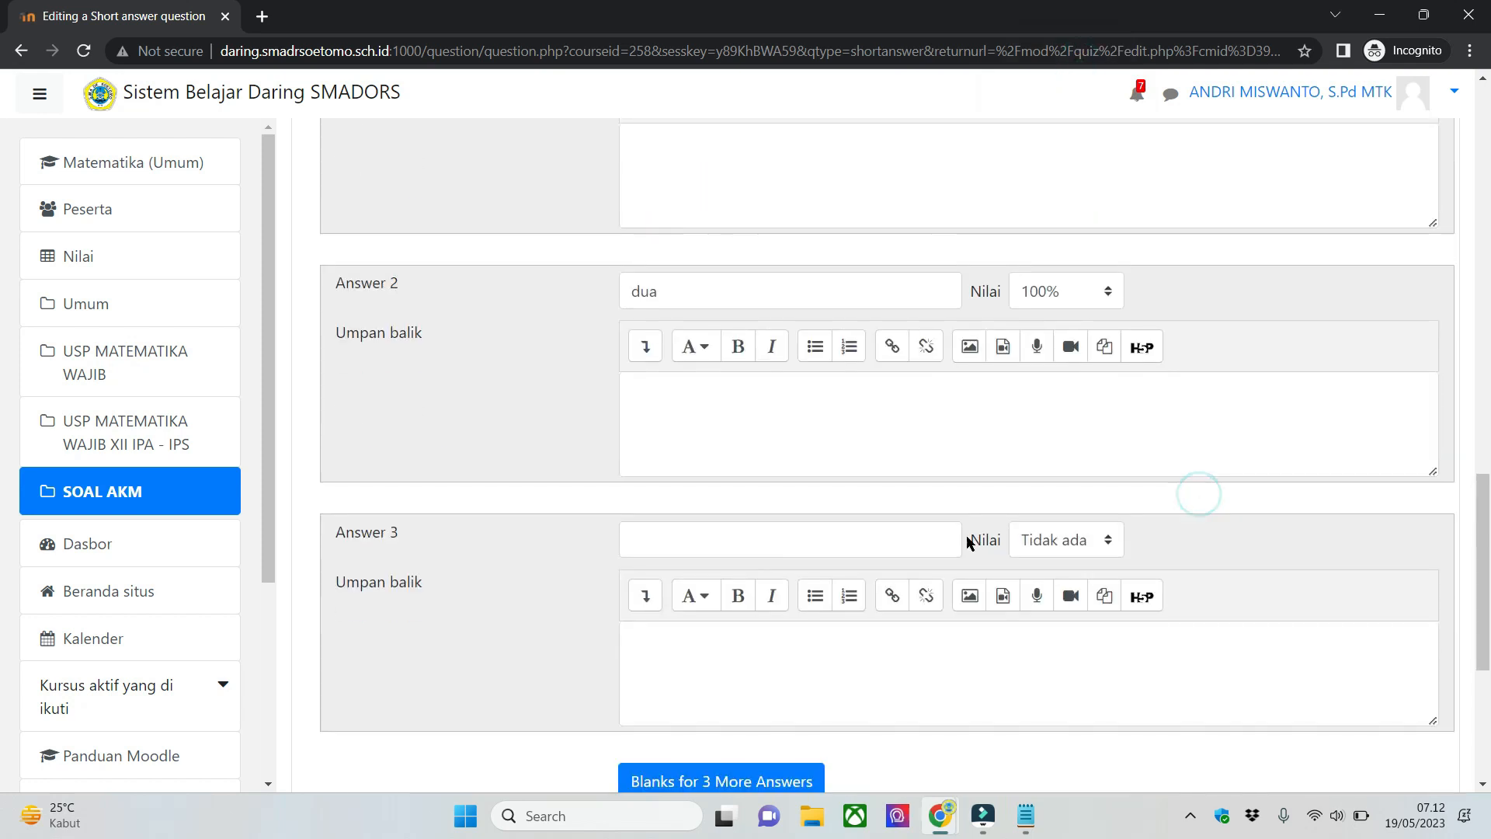
left_click(903, 537)
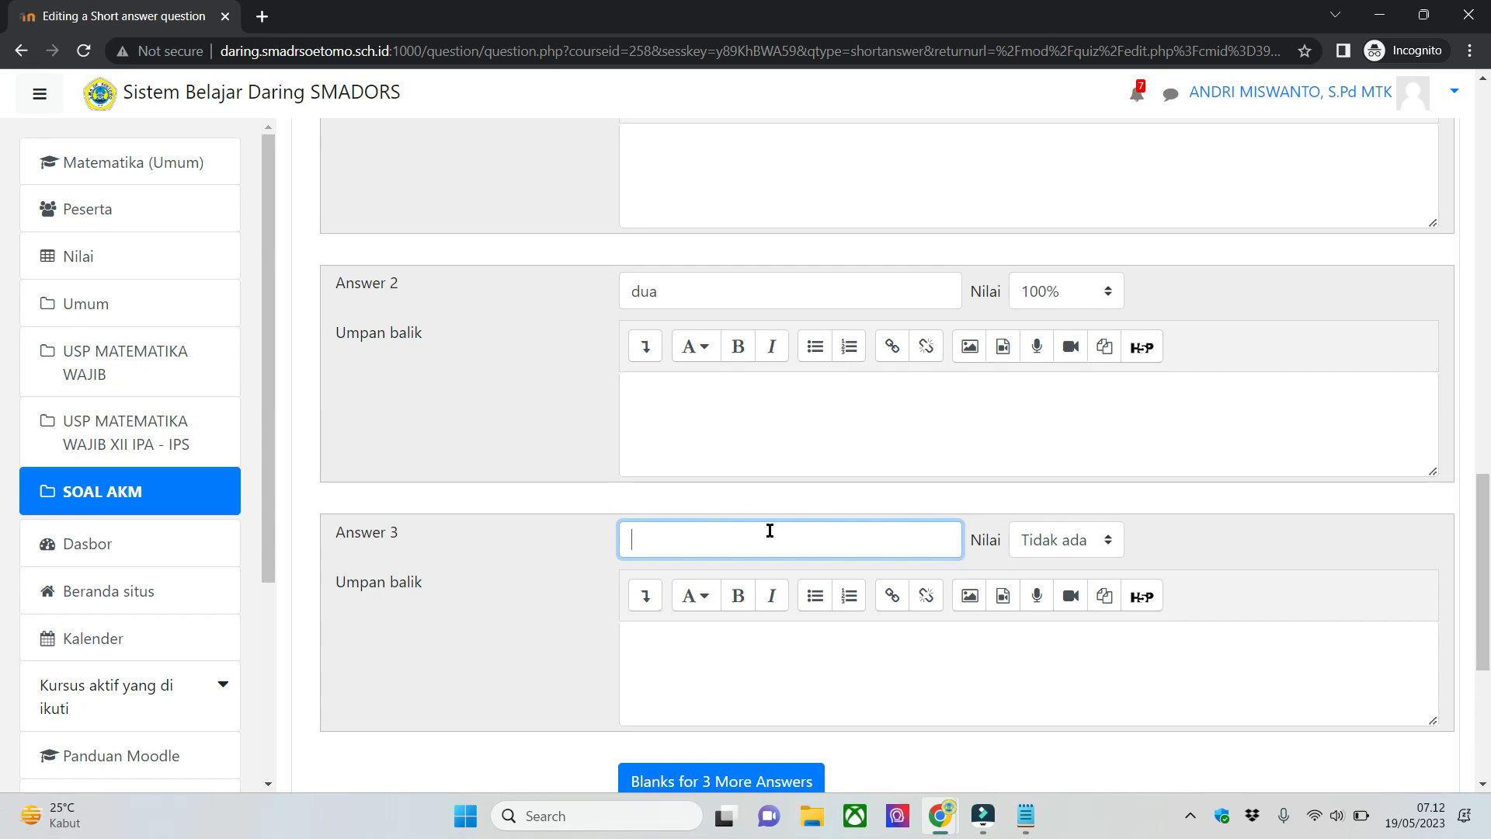
scroll(829, 470, "up", 3)
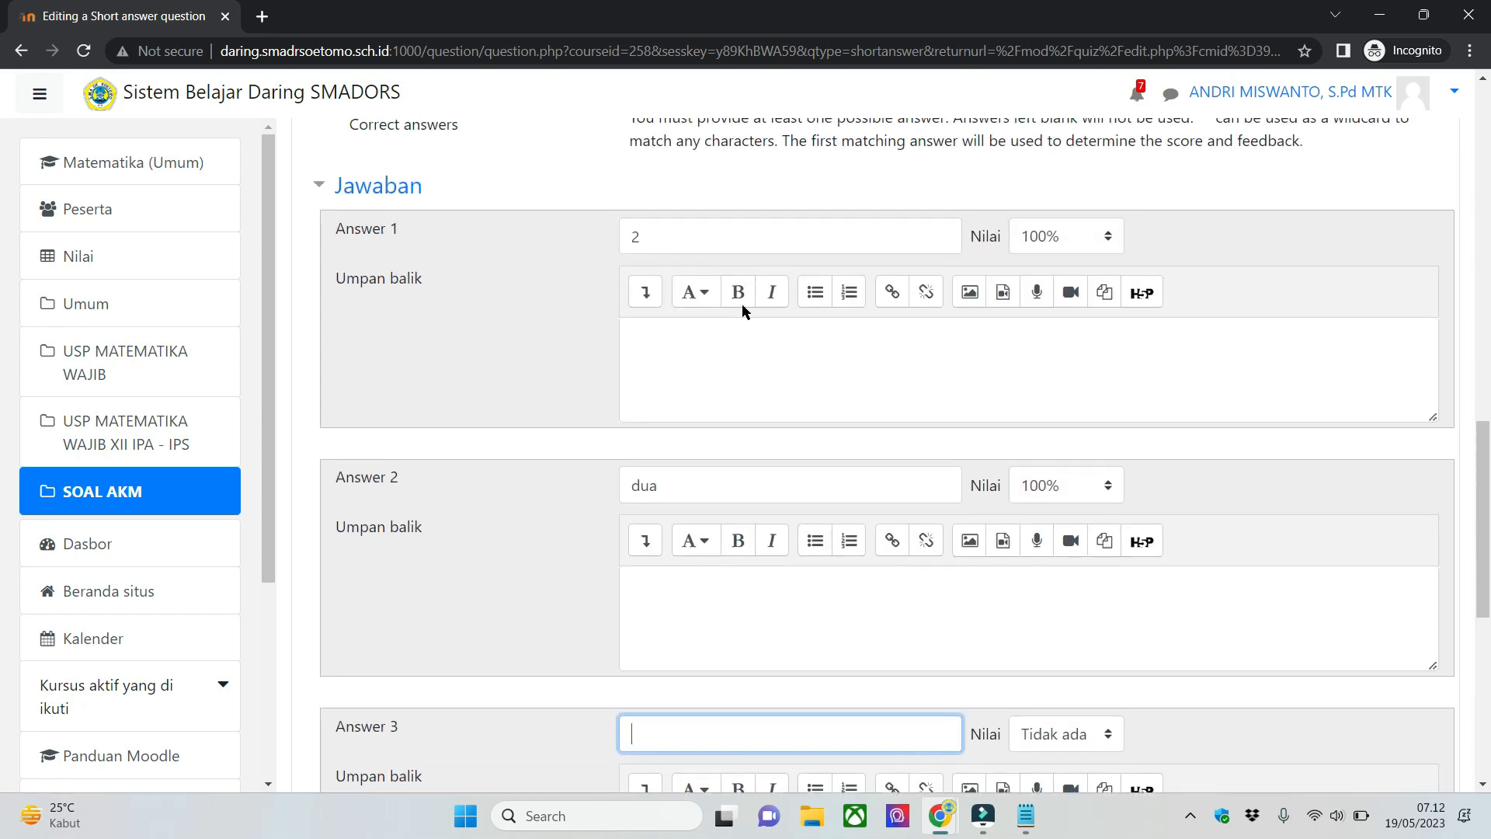
left_click(737, 233)
scroll(742, 346, "up", 12)
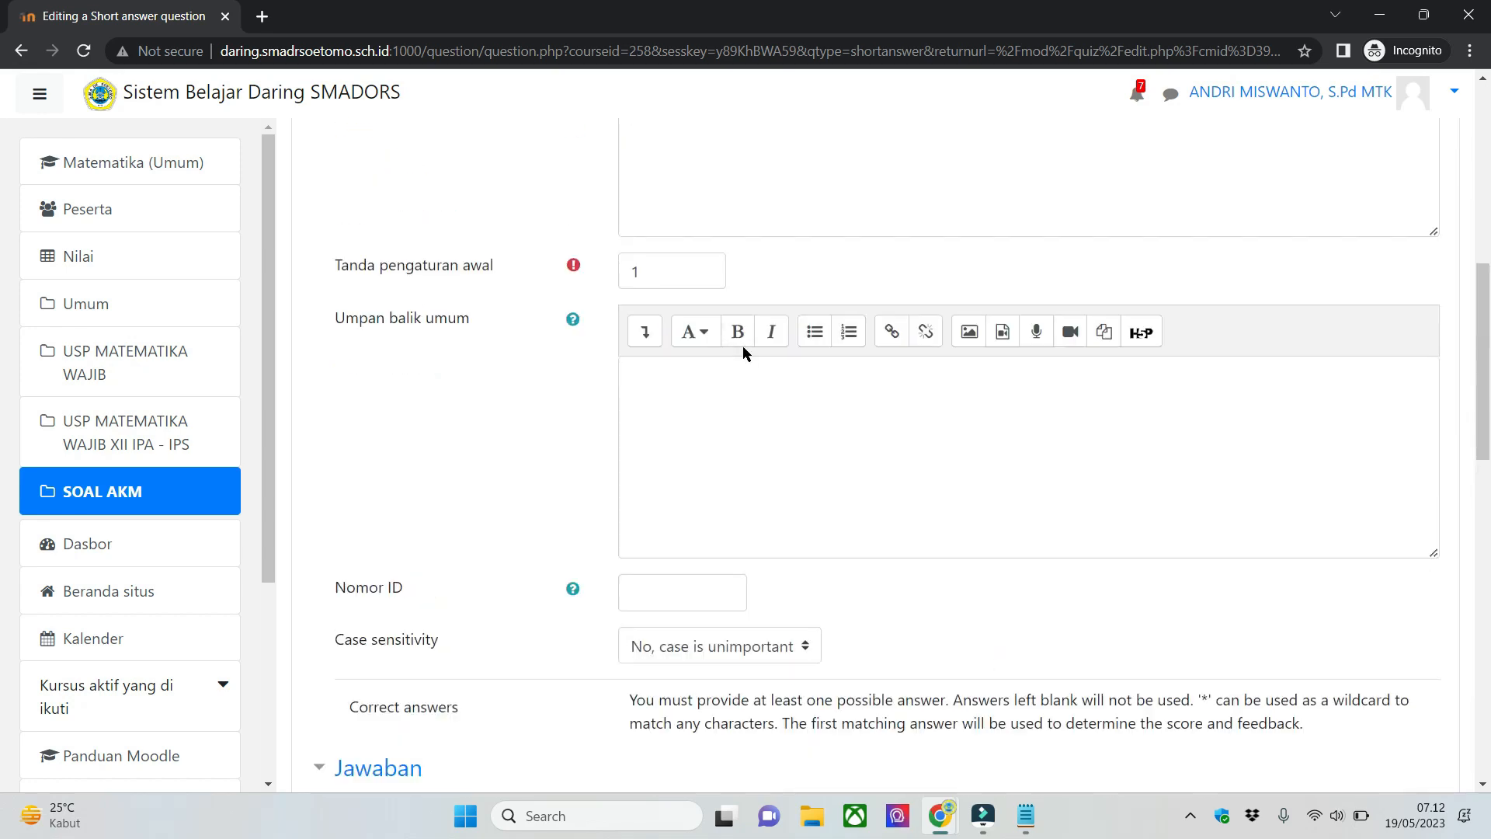
left_click(764, 396)
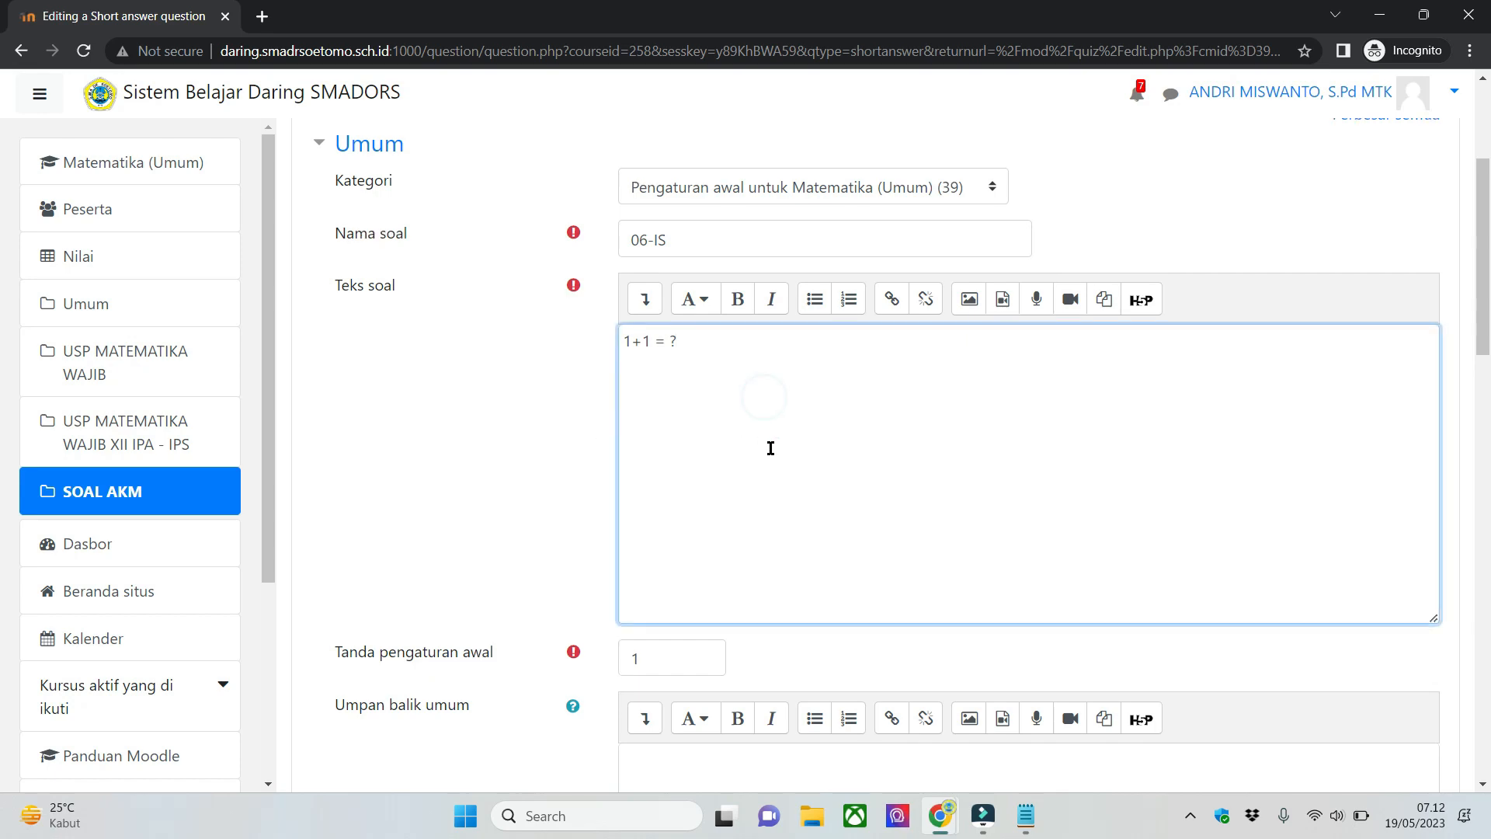
scroll(768, 446, "down", 10)
scroll(756, 409, "up", 8)
scroll(757, 370, "down", 10)
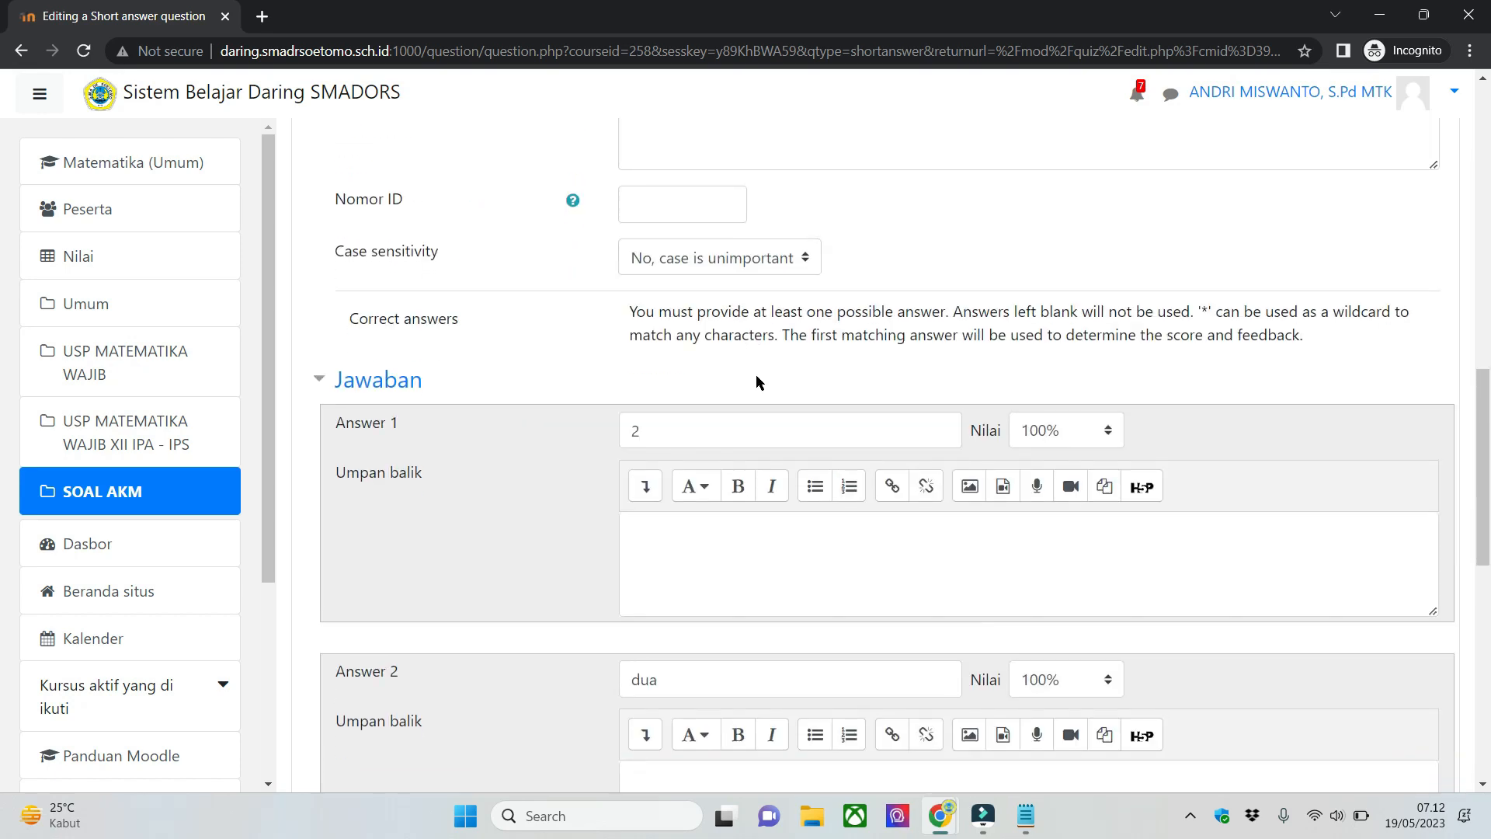
scroll(785, 443, "down", 3)
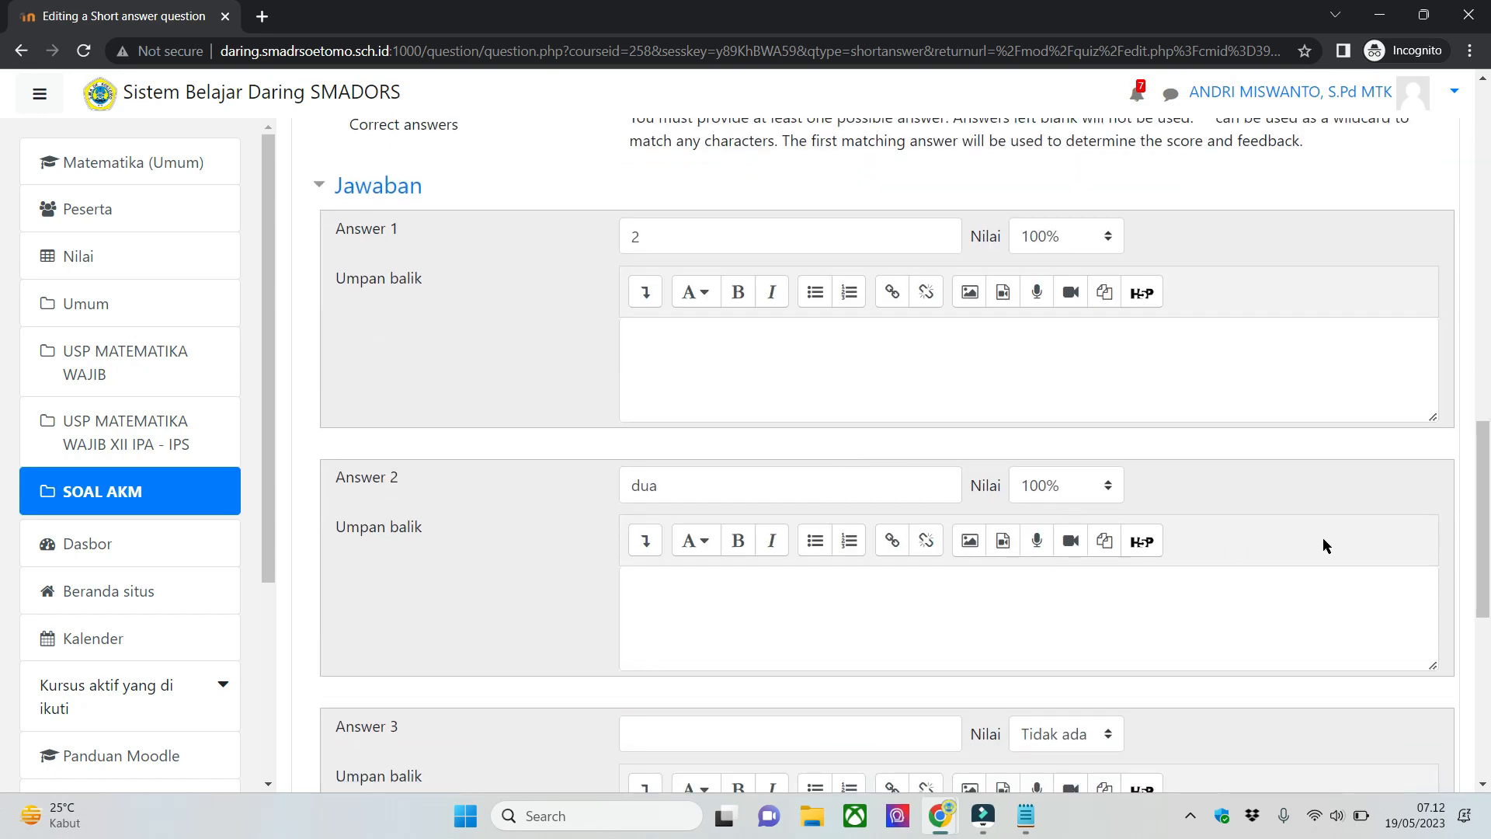
- Recheck the question name, question text, default mark and case sensitivity of 06-IS together with its answers
left_click_drag(1483, 505, 1456, 202)
left_click(975, 569)
left_click(382, 546)
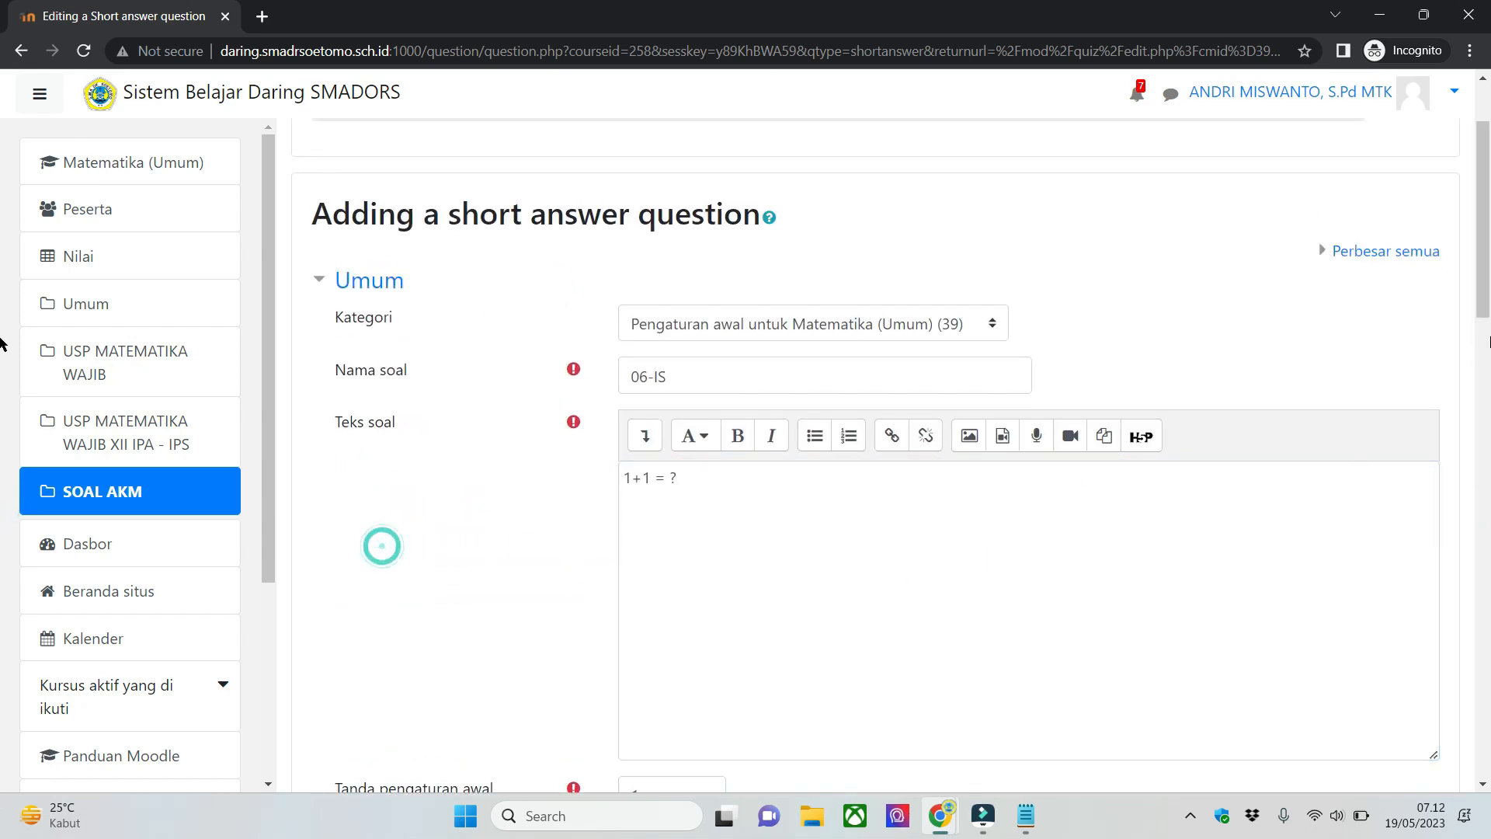
scroll(2, 218, "down", 2)
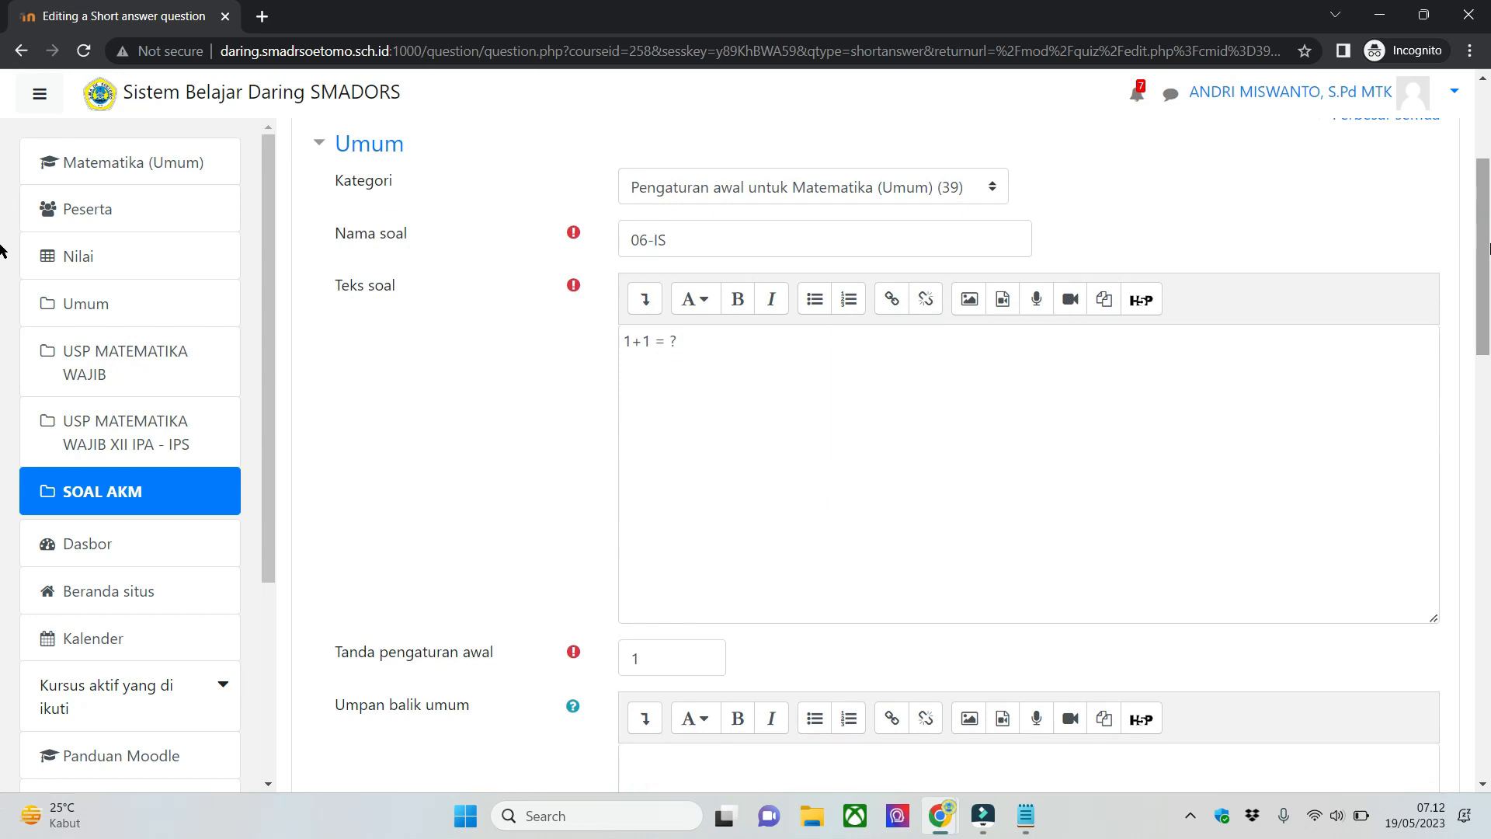
left_click(1269, 408)
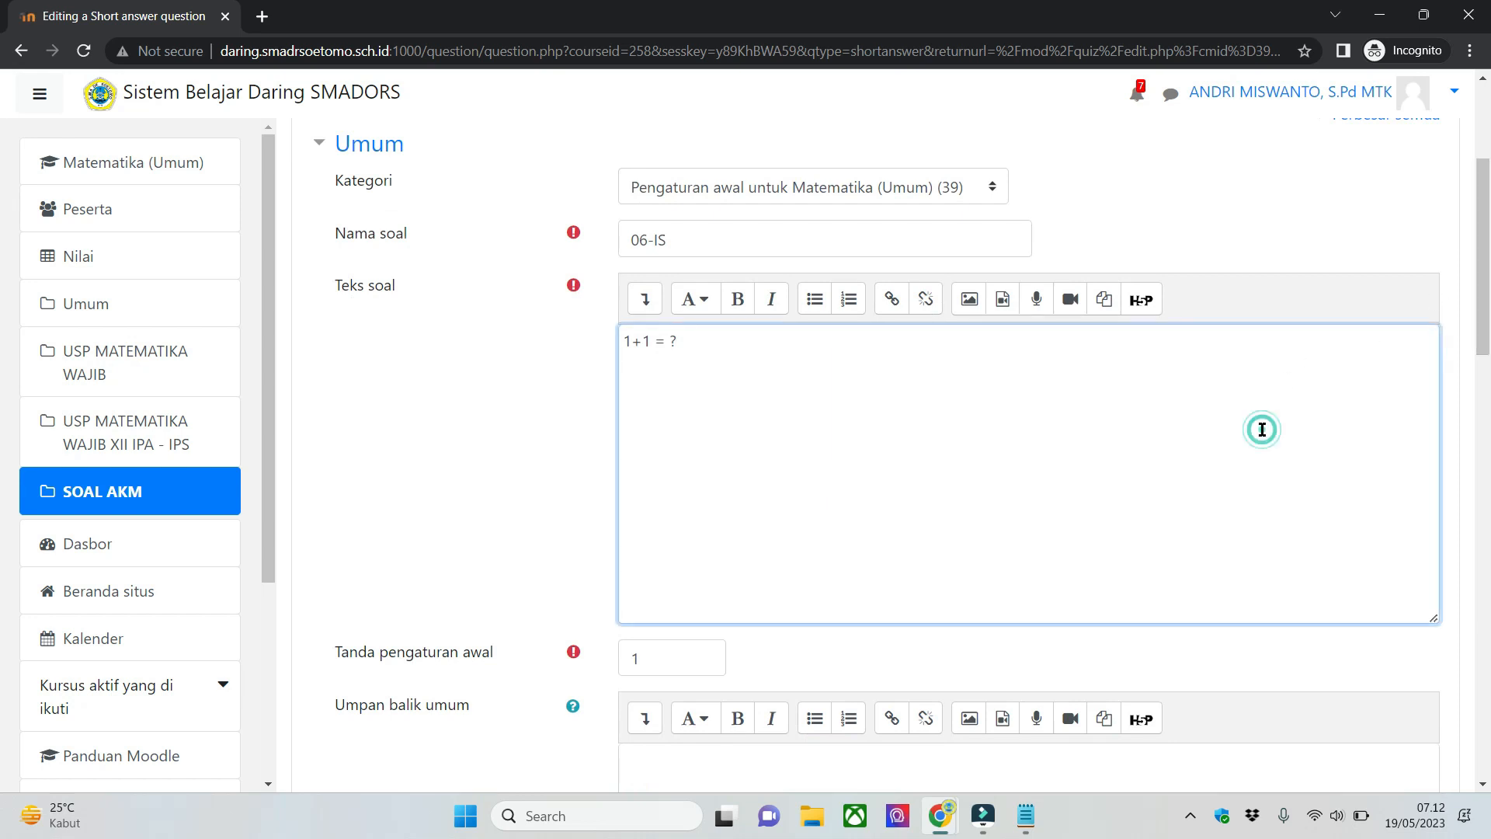
scroll(1282, 435, "down", 1)
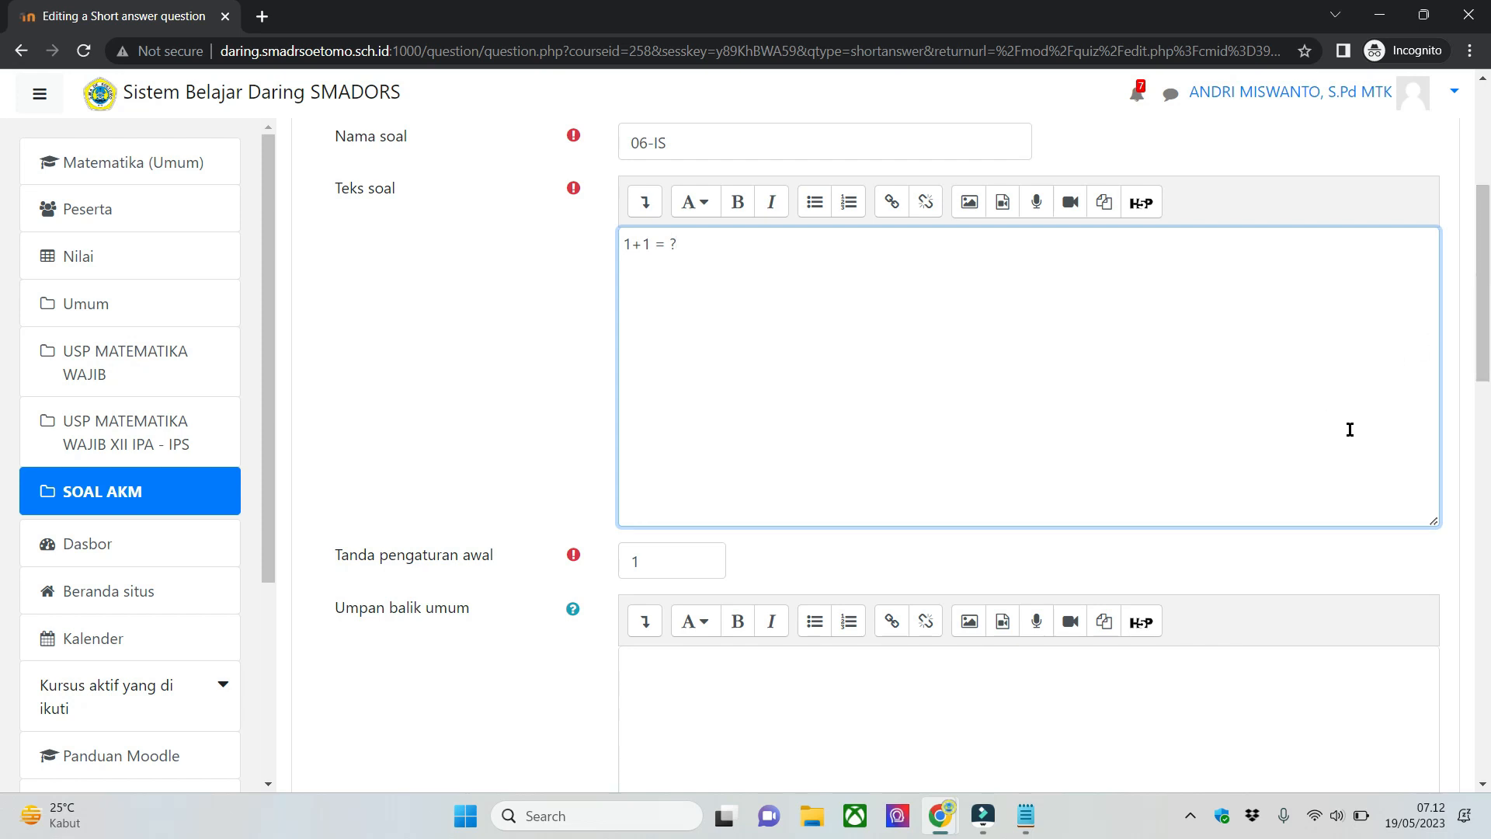
left_click(1460, 301)
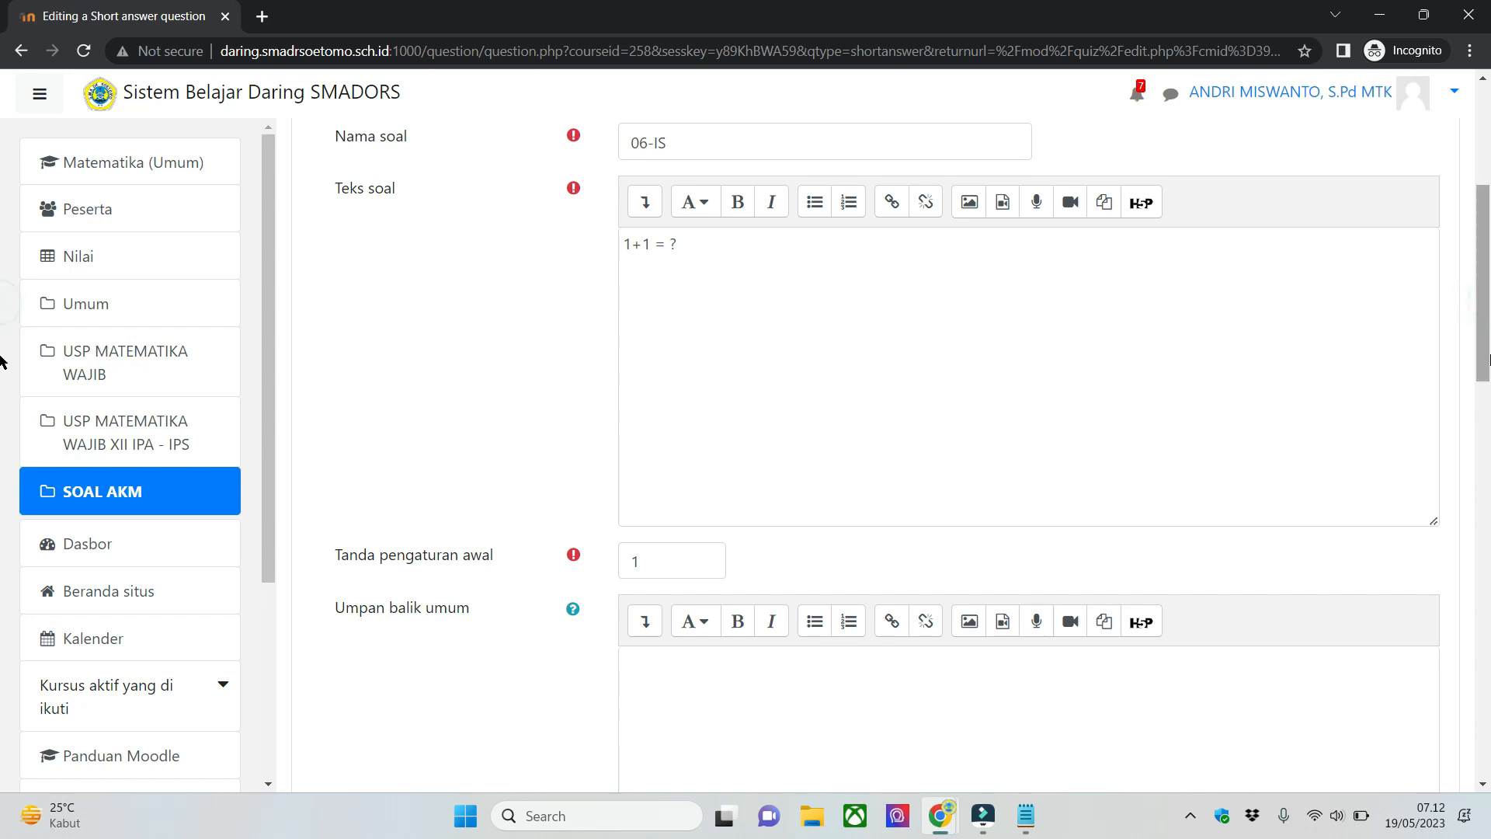
scroll(2, 361, "down", 4)
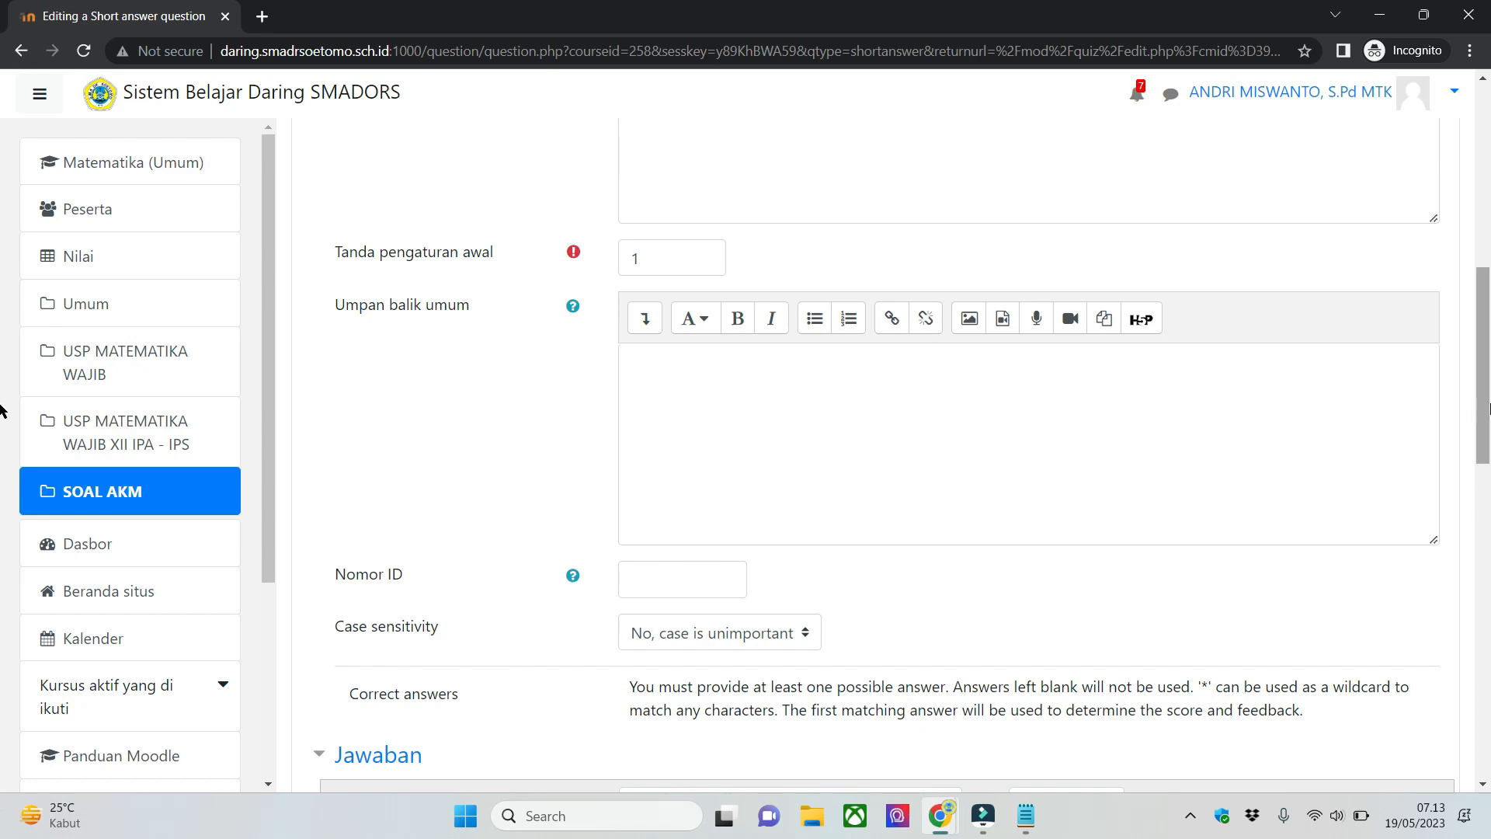
scroll(1373, 395, "down", 3)
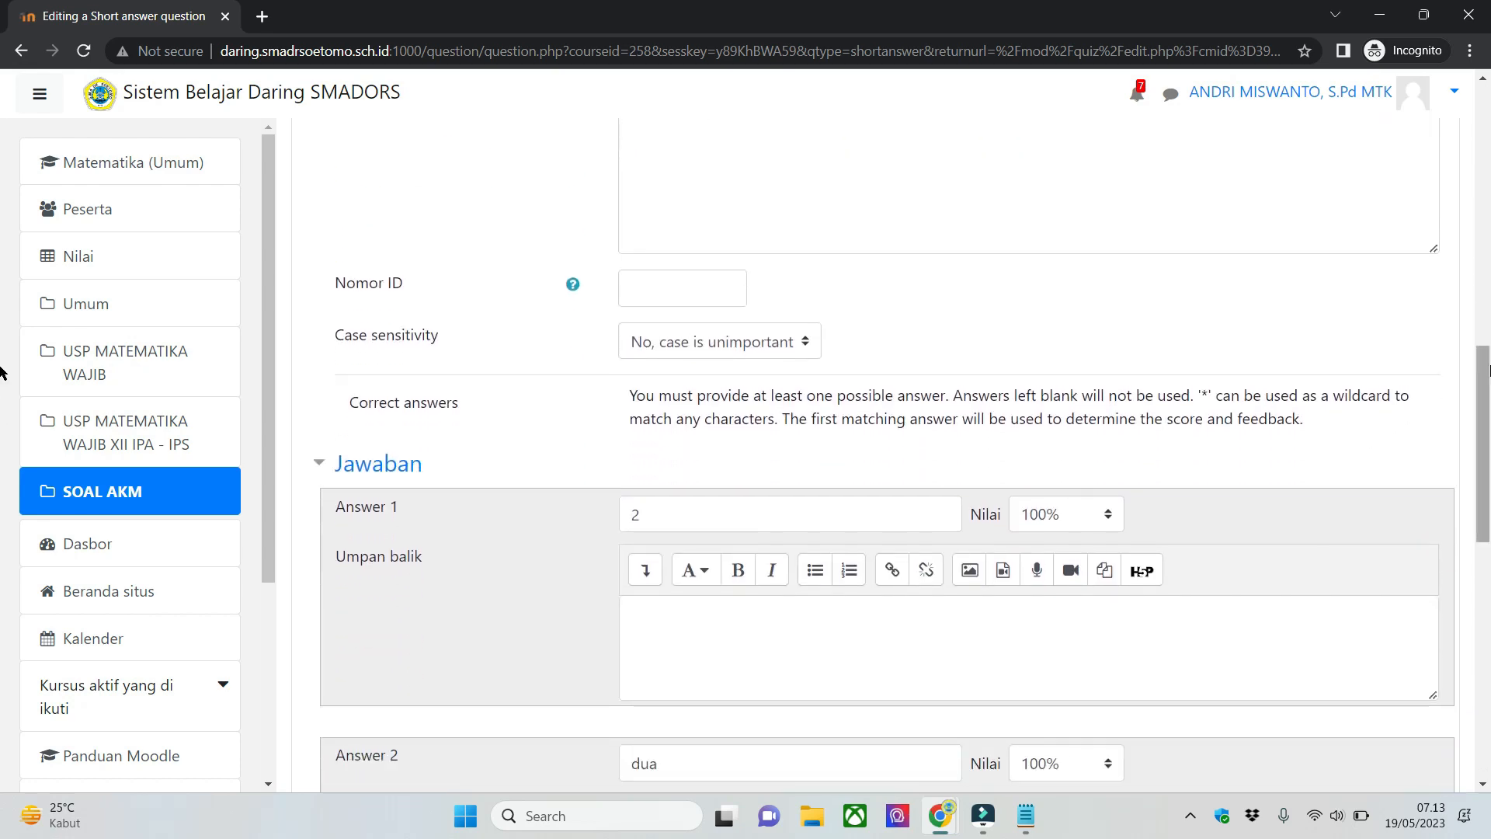
scroll(2, 412, "up", 6)
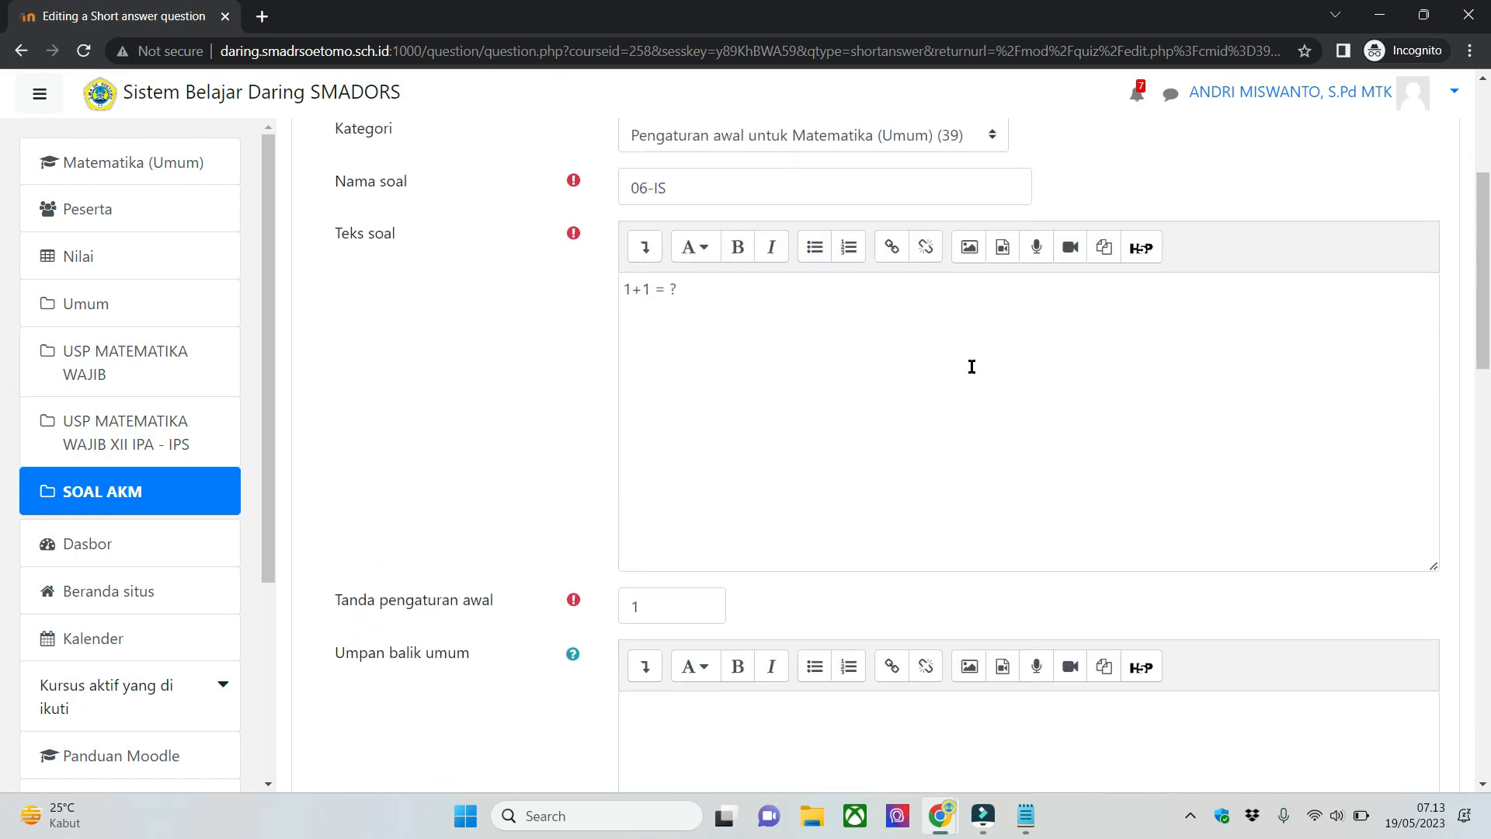
scroll(969, 365, "up", 1)
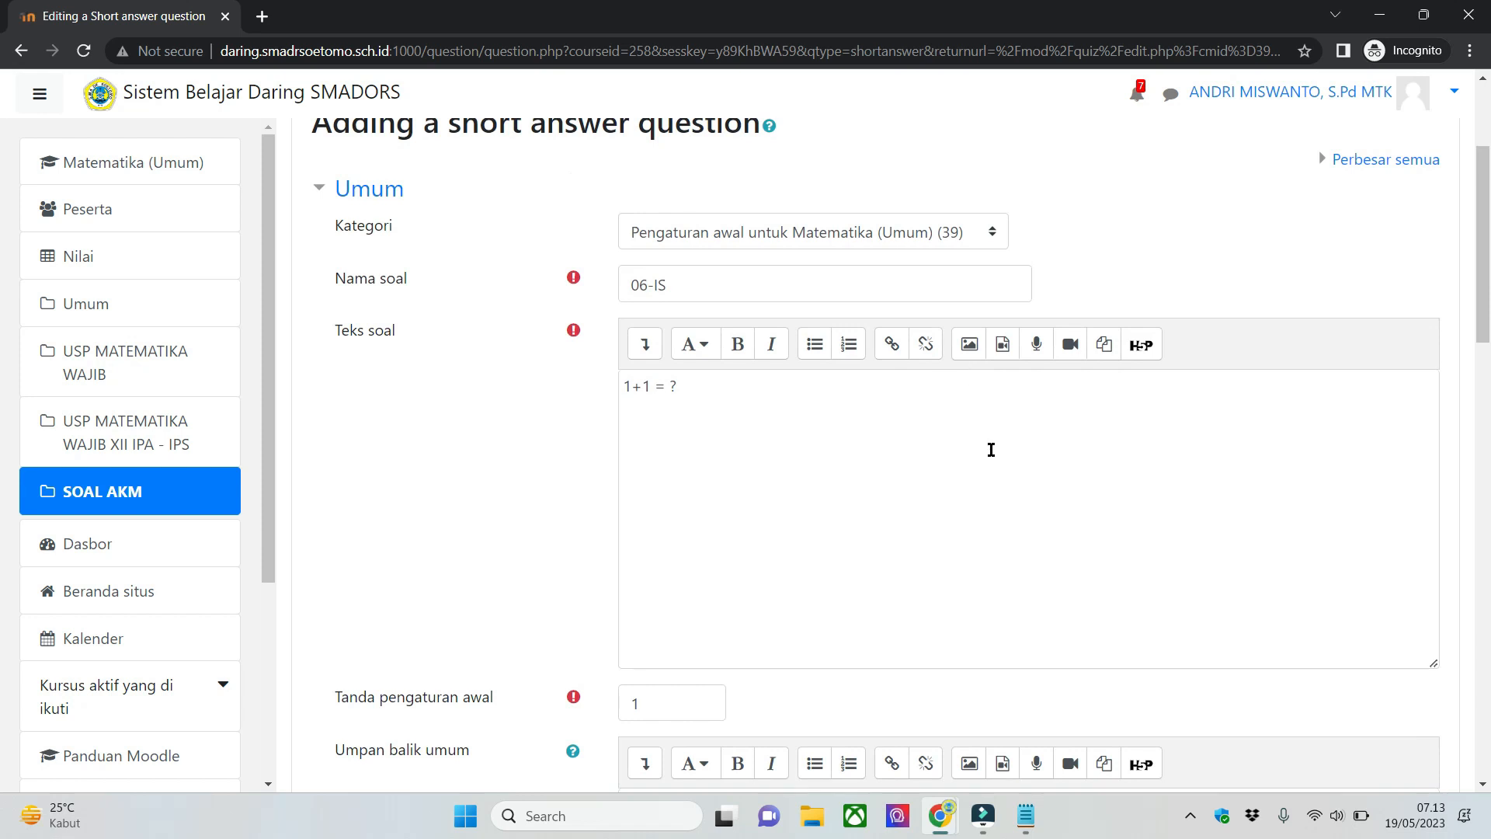
- Look over the general settings of question 06-IS, from its category and text down to general feedback and case sensitivity
left_click_drag(1481, 288, 1475, 387)
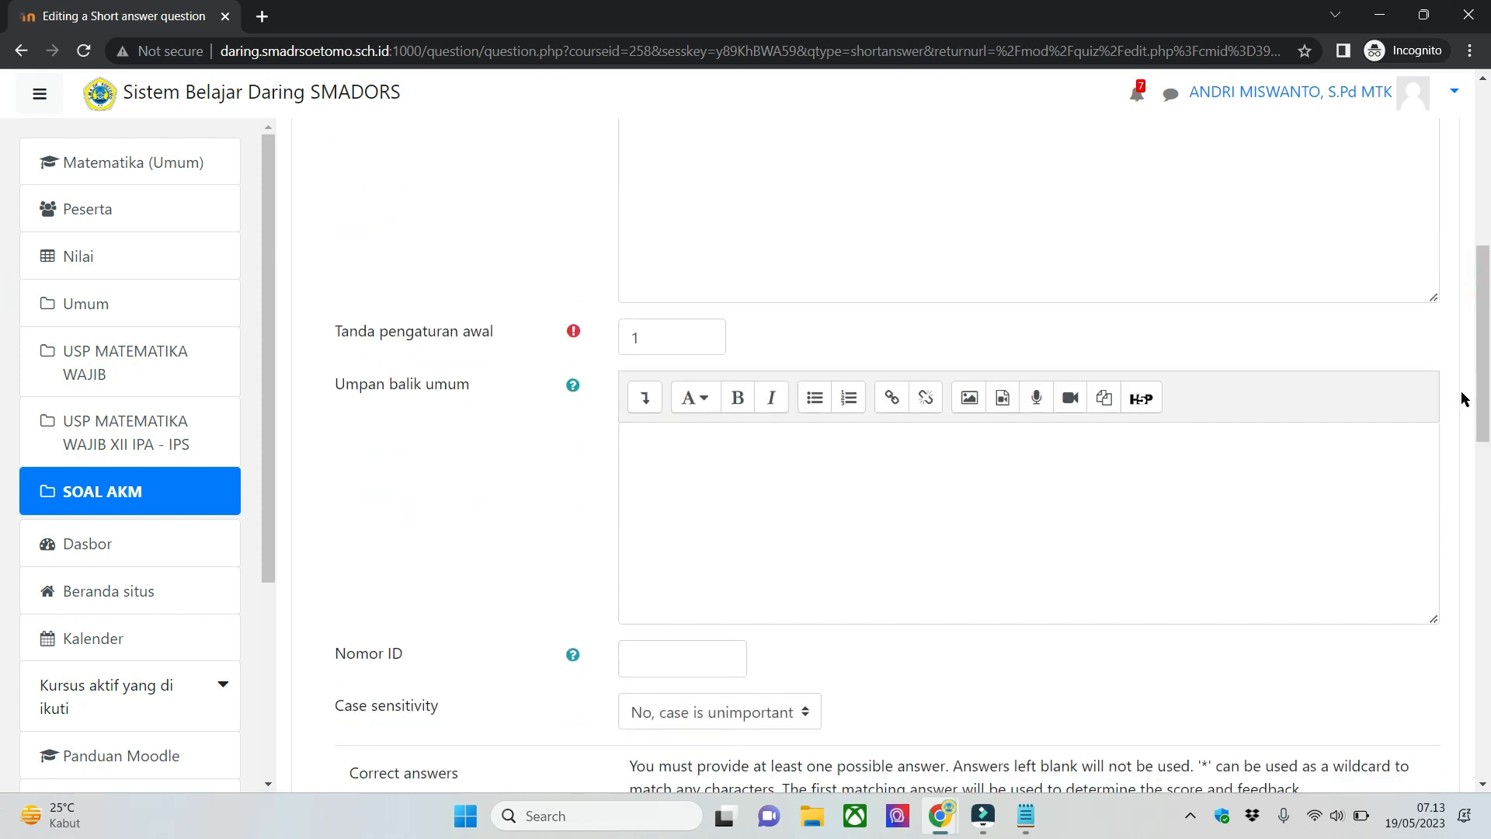
scroll(1465, 392, "up", 3)
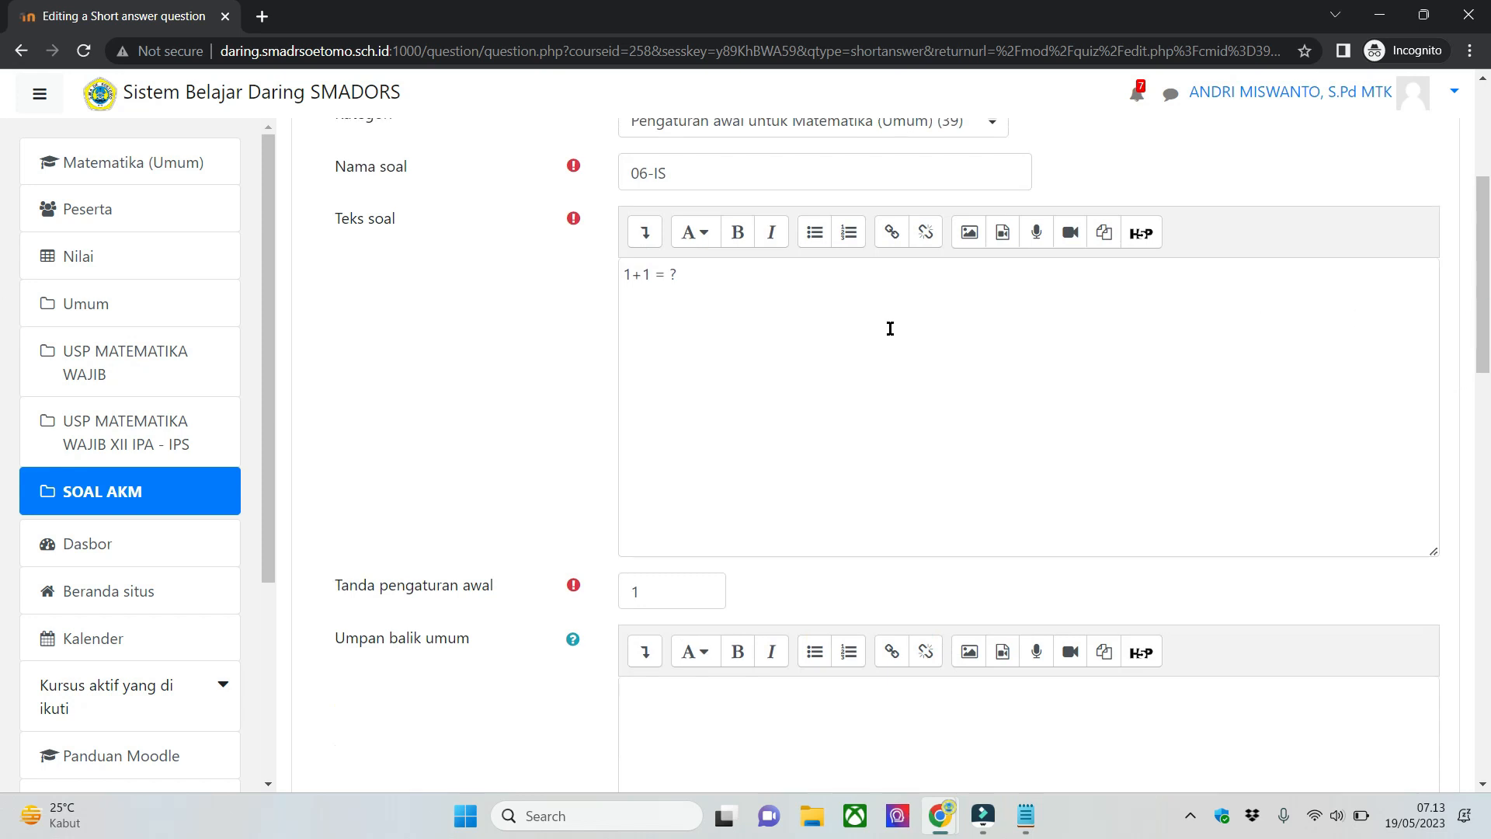
scroll(890, 329, "up", 1)
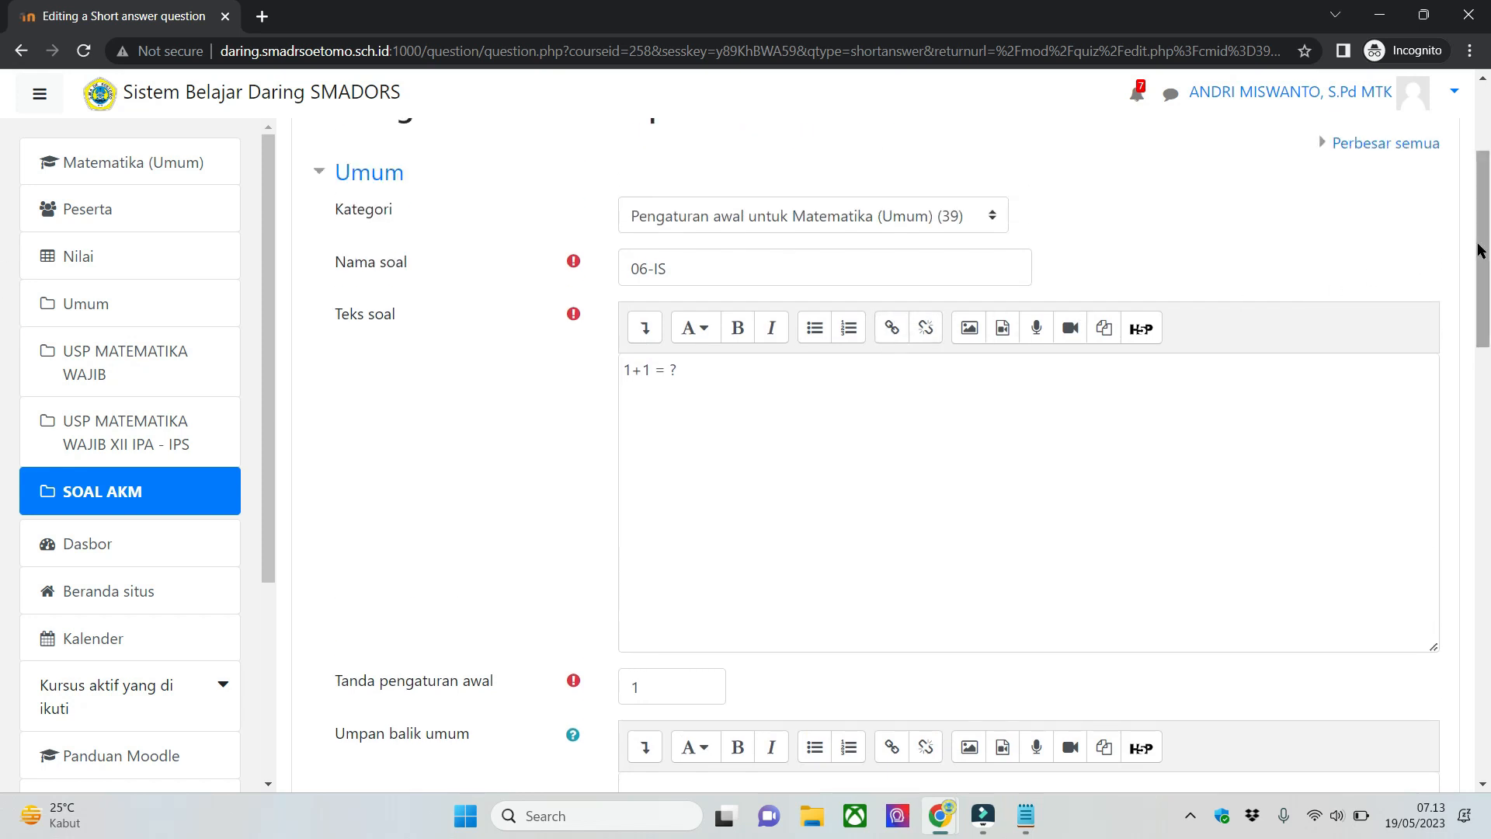
scroll(1481, 250, "up", 3)
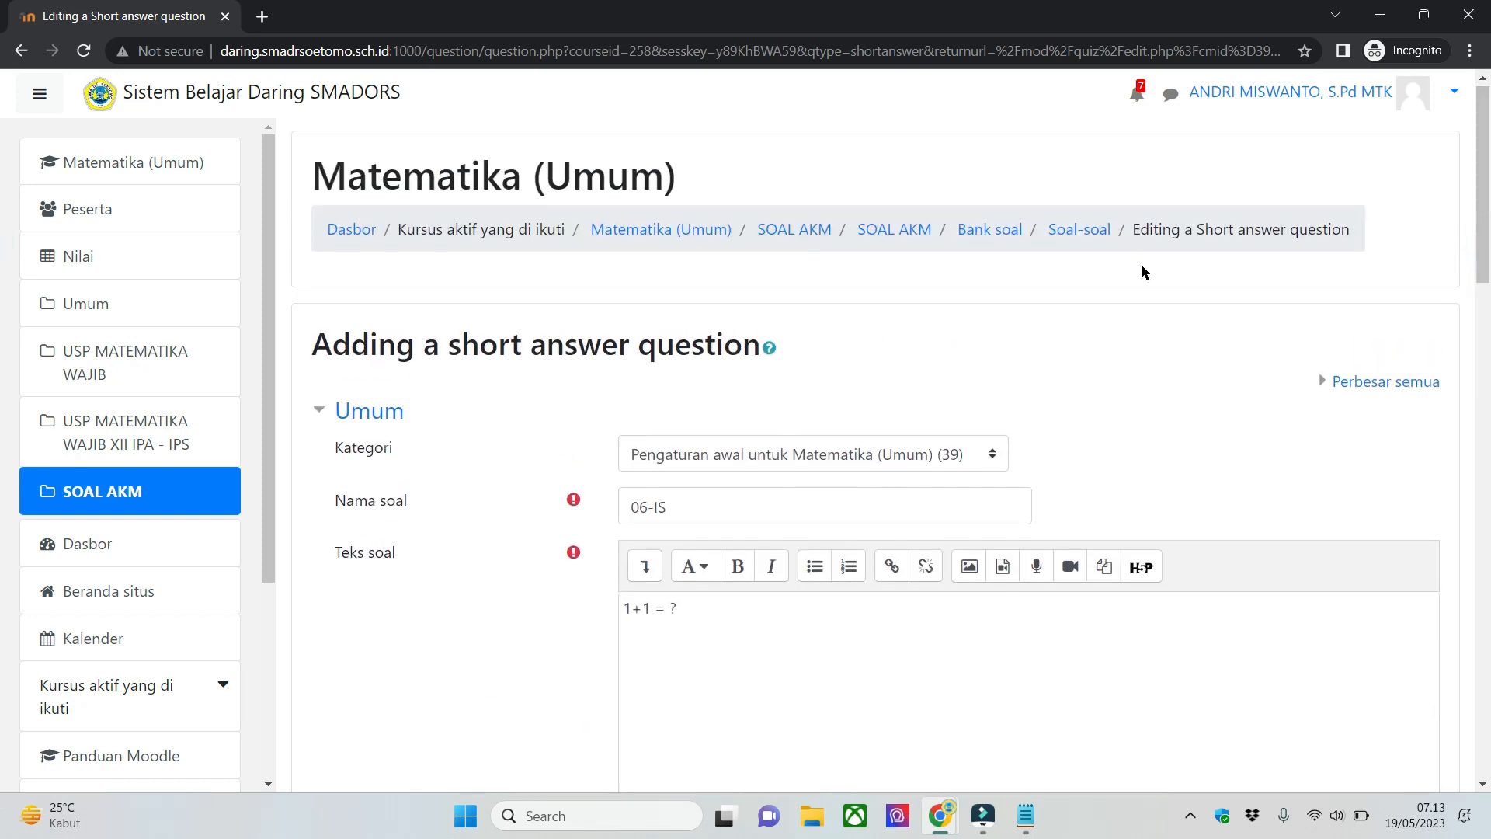
scroll(2, 217, "down", 2)
left_click_drag(1489, 243, 1449, 222)
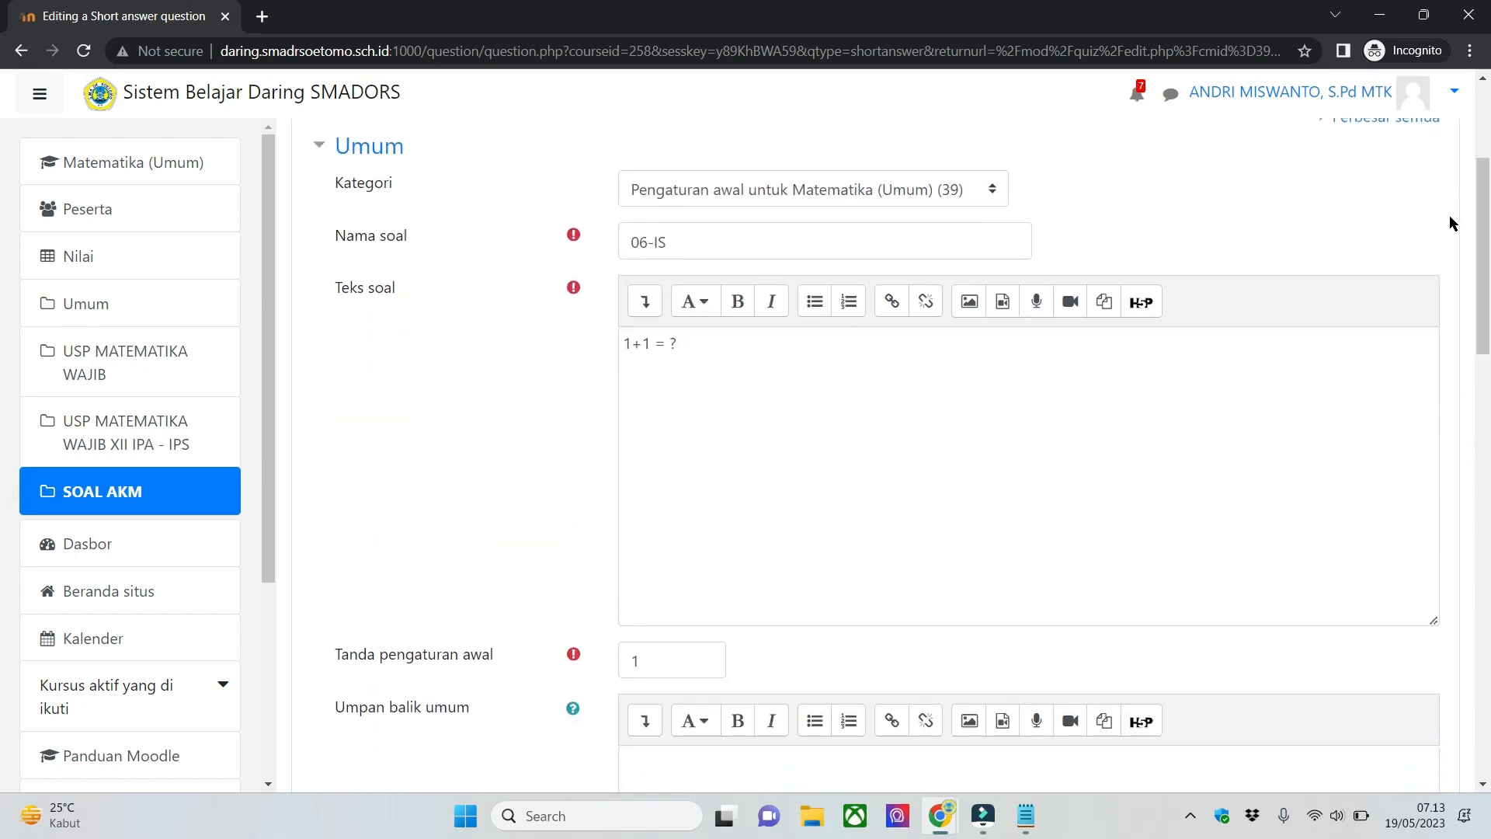
left_click(1272, 386)
- Check Answers 1 and 2 and the blank Answer 3 against the question text "1+1 = ?"
left_click_drag(1489, 246, 1488, 504)
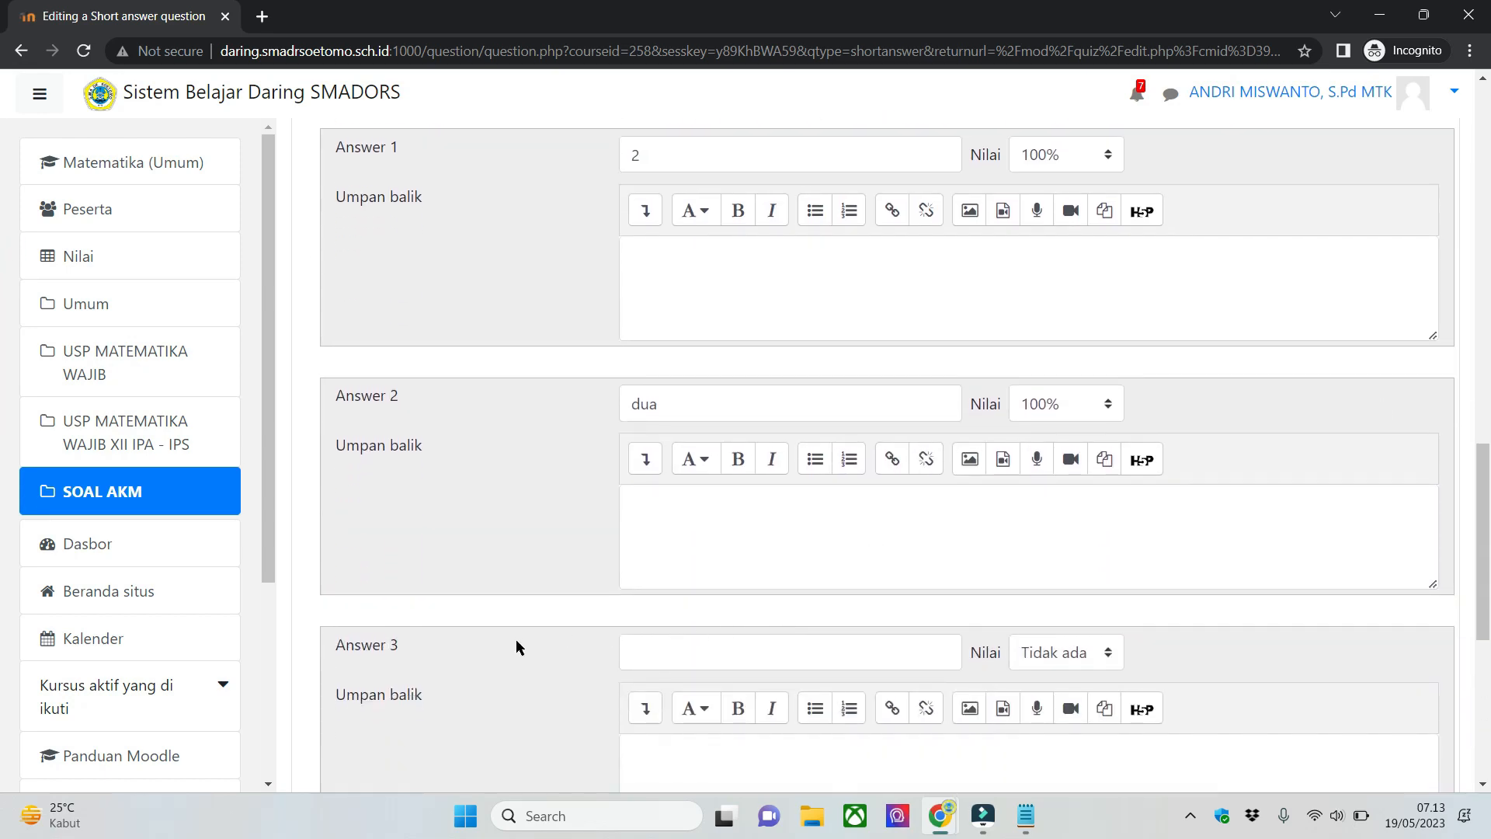
scroll(516, 644, "down", 3)
left_click(494, 489)
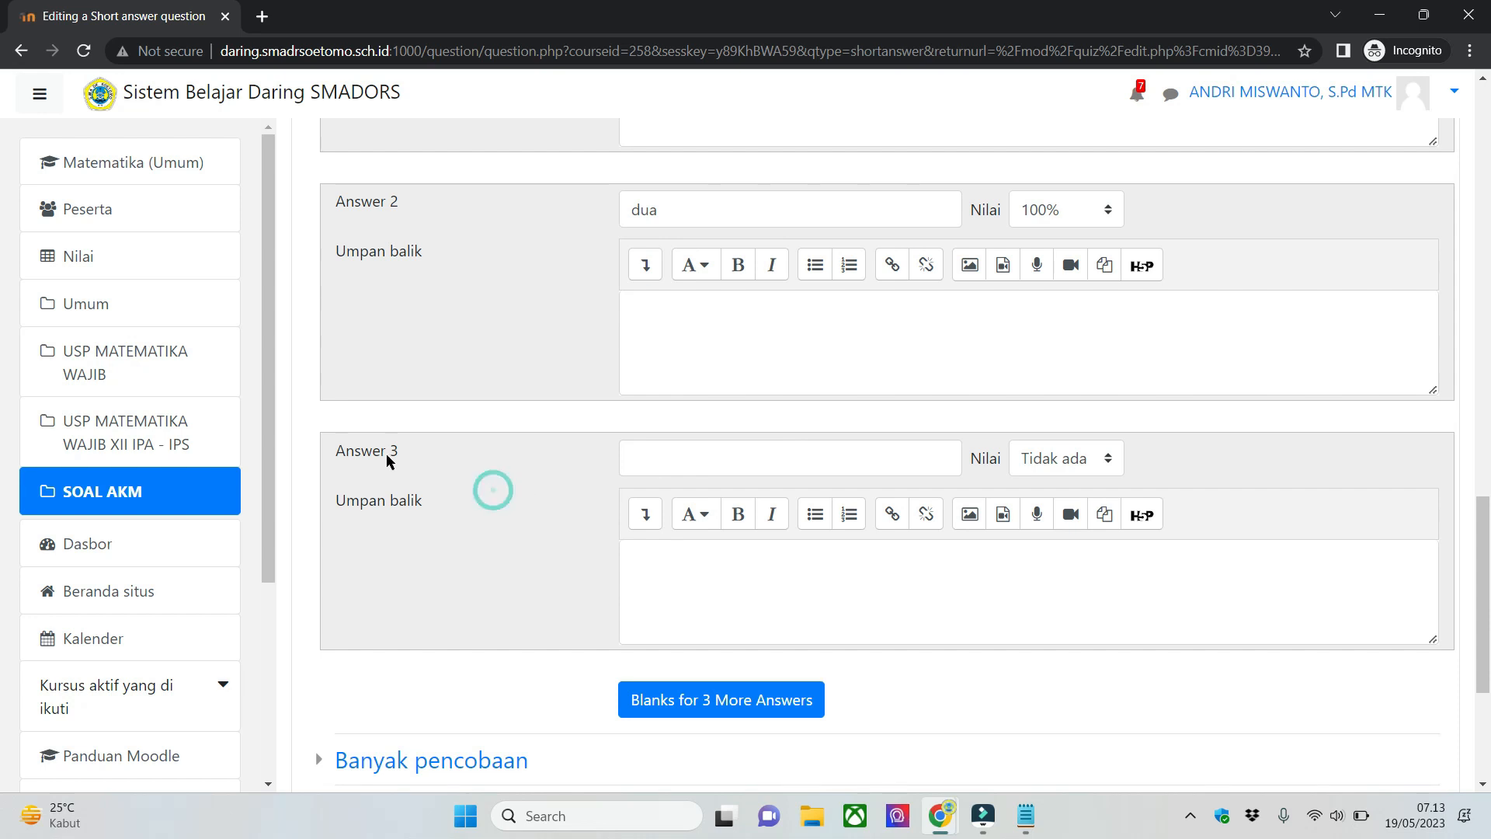
left_click(749, 459)
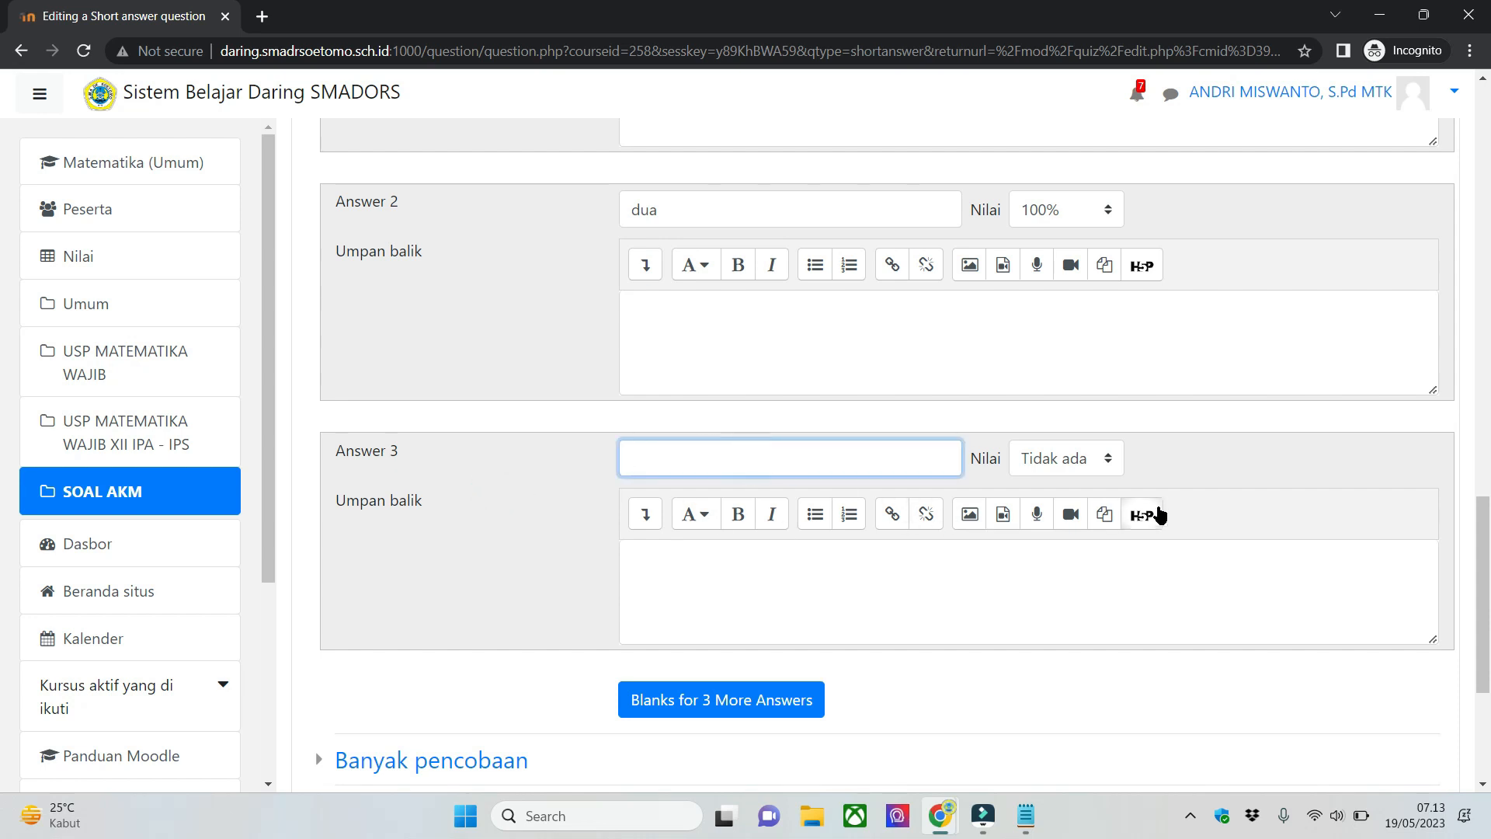
scroll(799, 513, "up", 3)
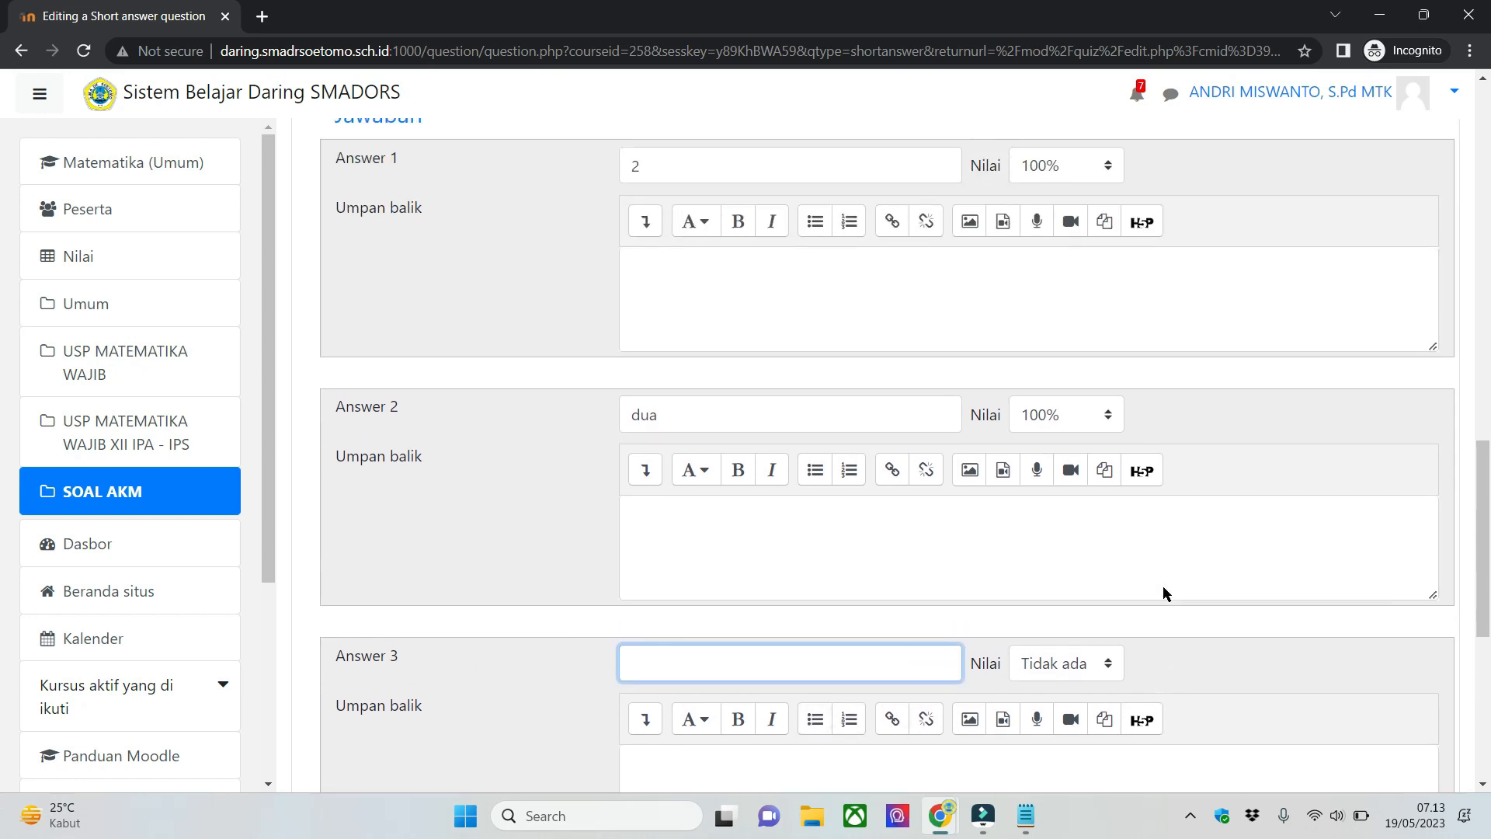
scroll(825, 261, "up", 10)
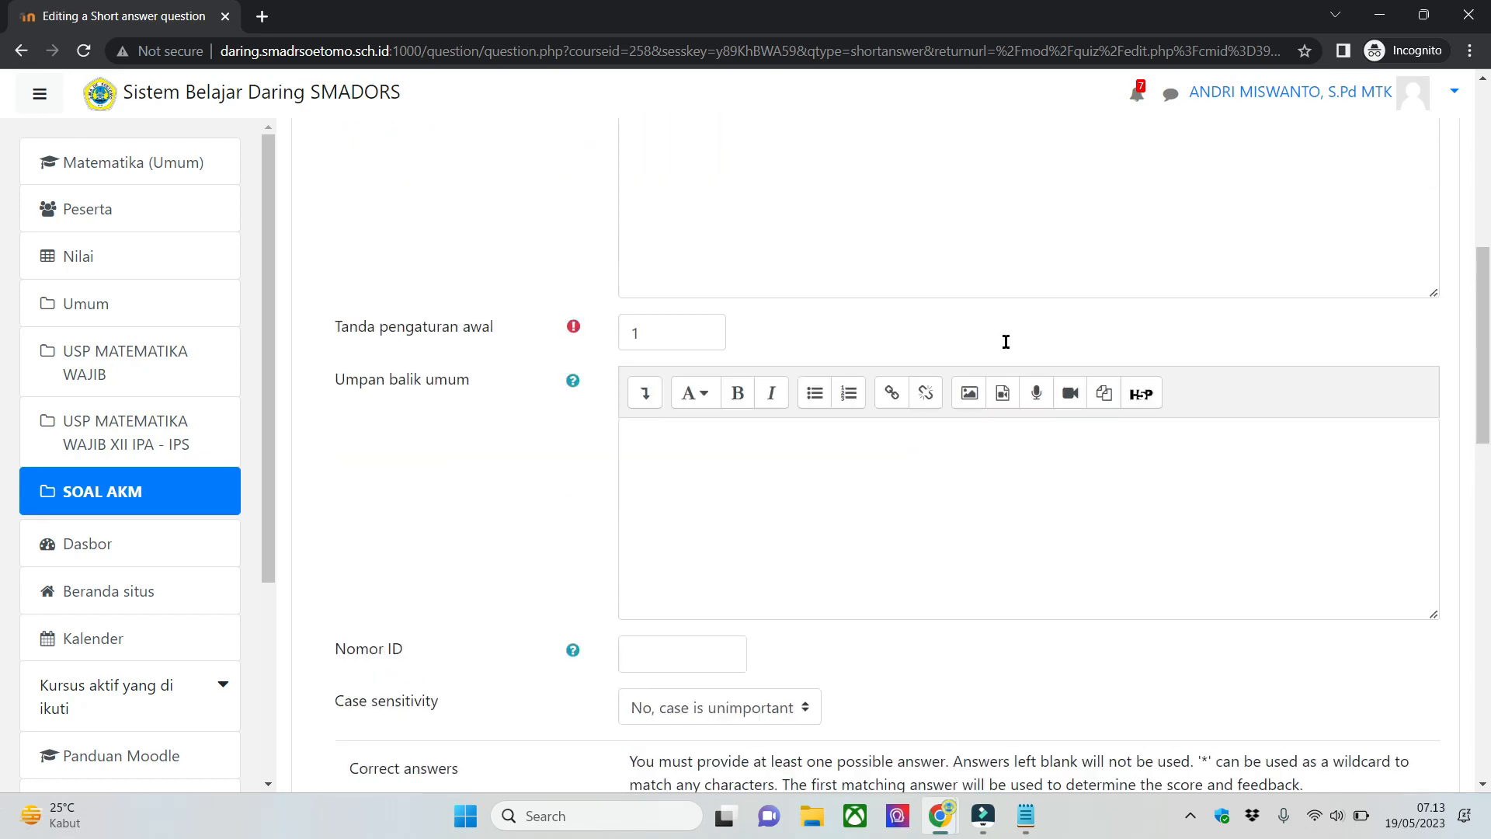
left_click(875, 396)
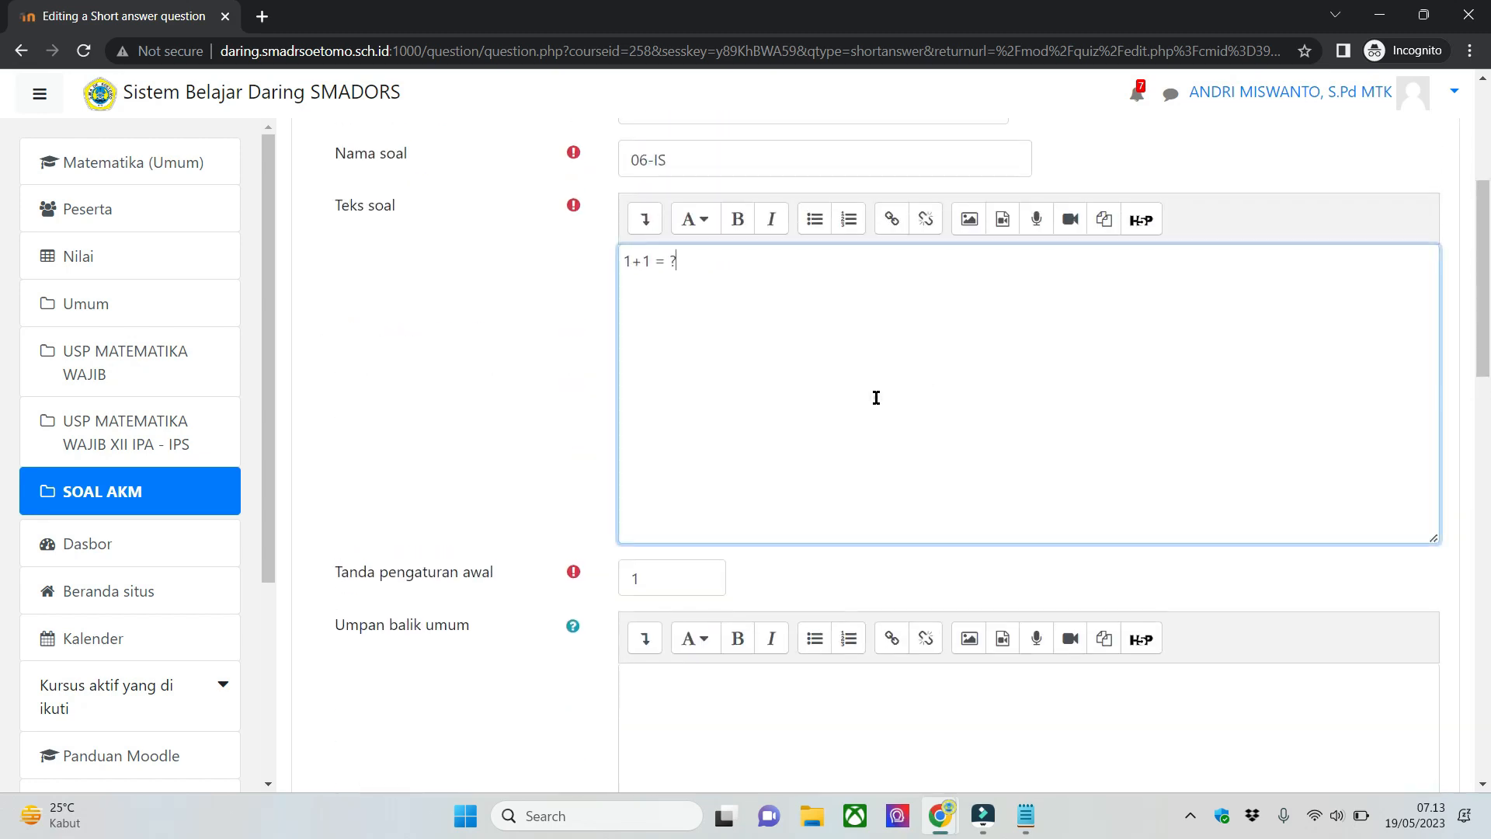
- Save the short answer question 06-IS to the SOAL AKM quiz
scroll(771, 303, "down", 1)
scroll(718, 320, "down", 15)
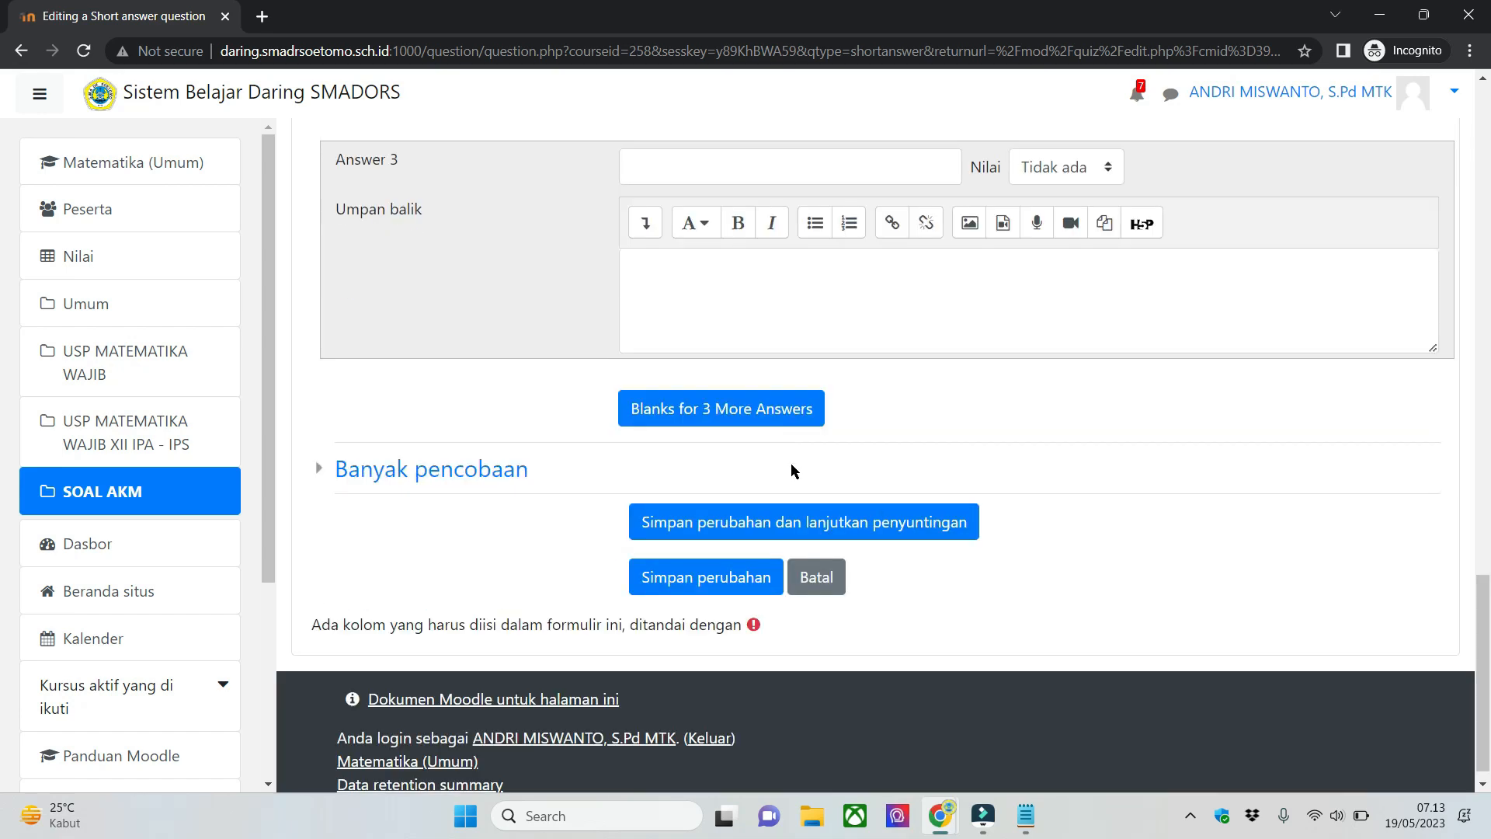
left_click(748, 584)
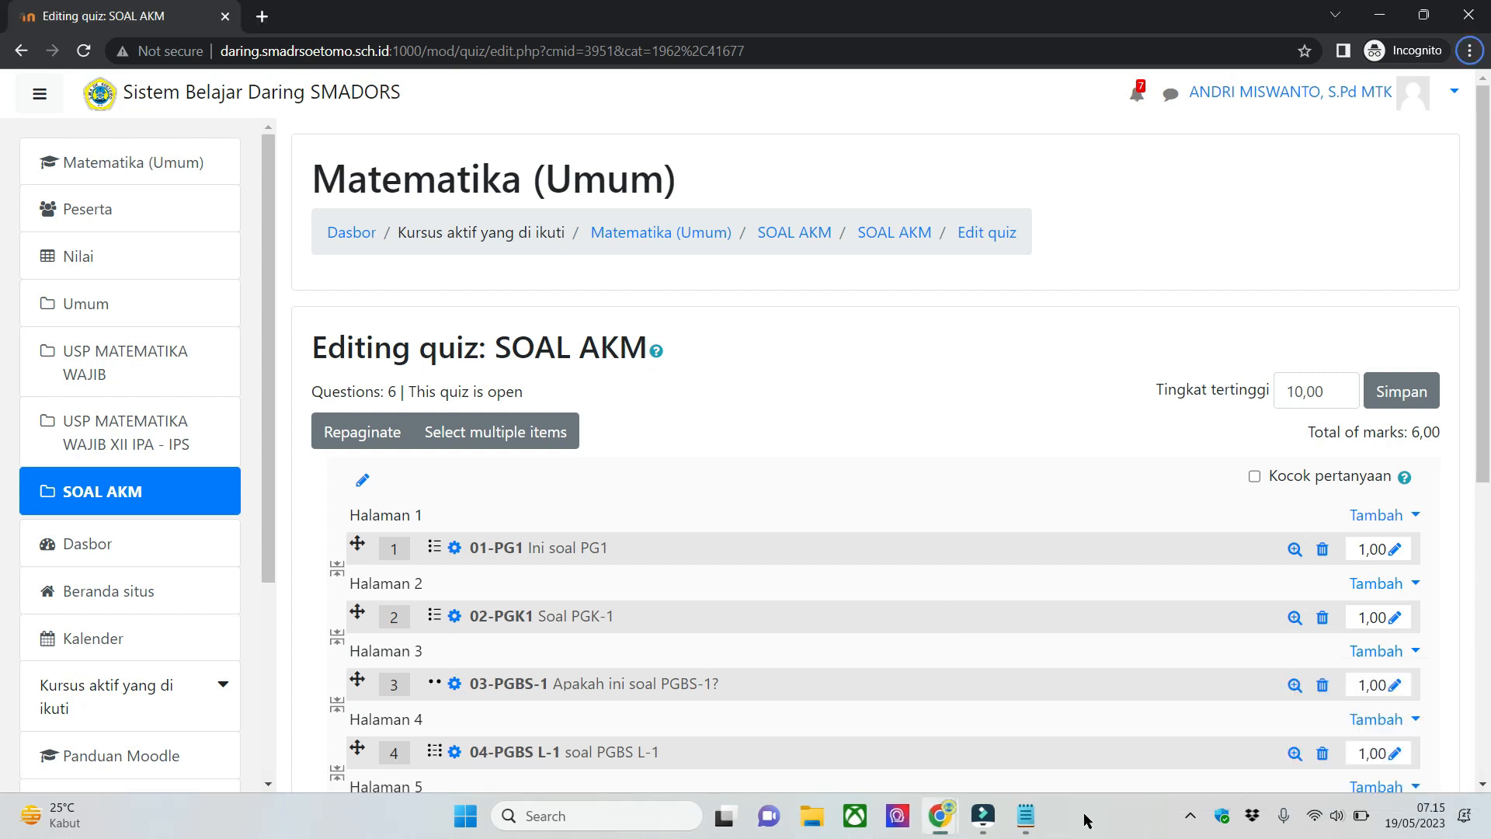
- Switch to Notepad to check the list of question types and naming codes, and return to the quiz page
left_click(1026, 816)
left_click(333, 314)
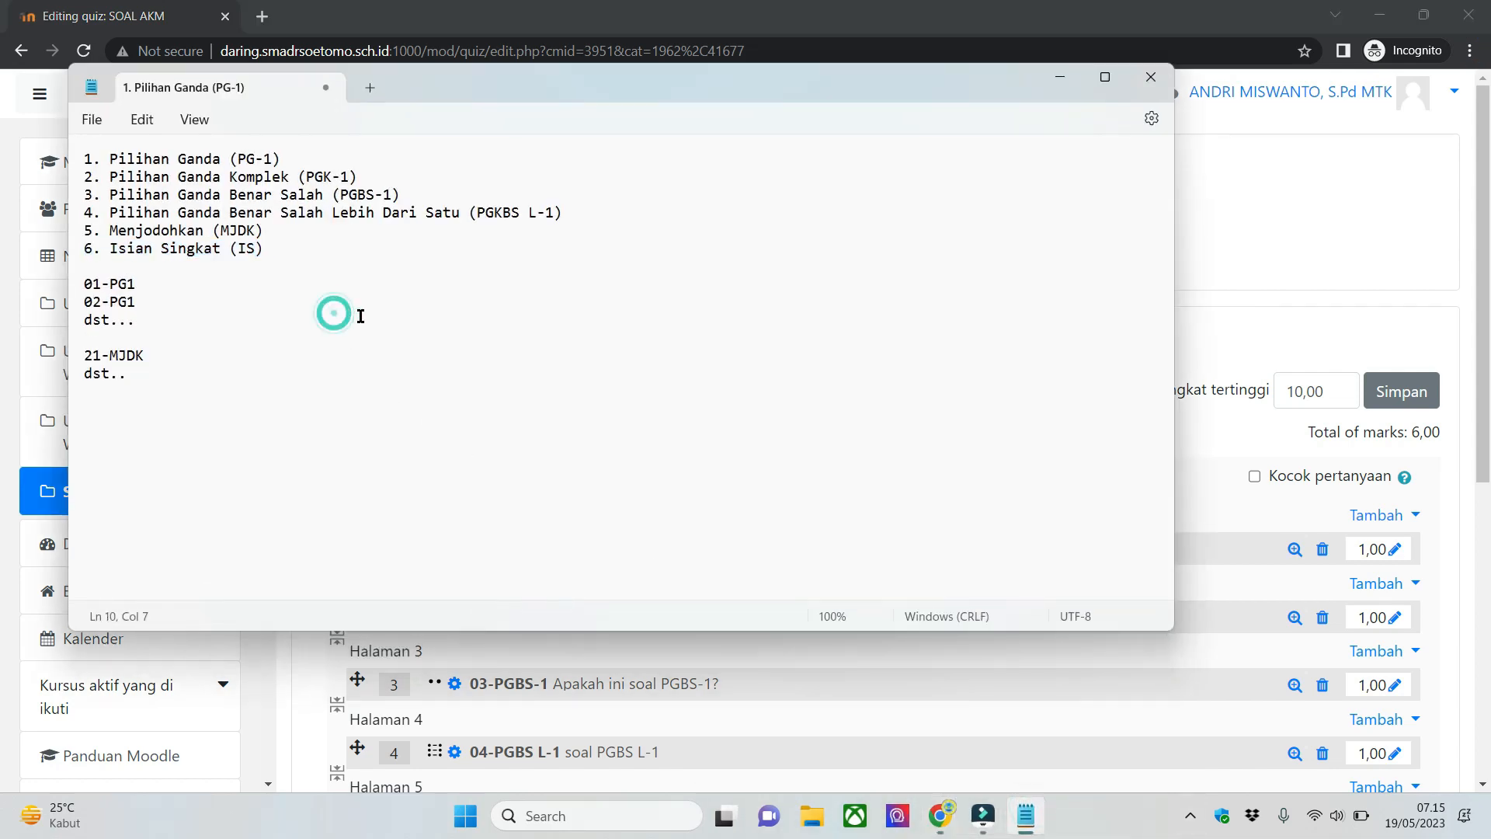
left_click(1057, 77)
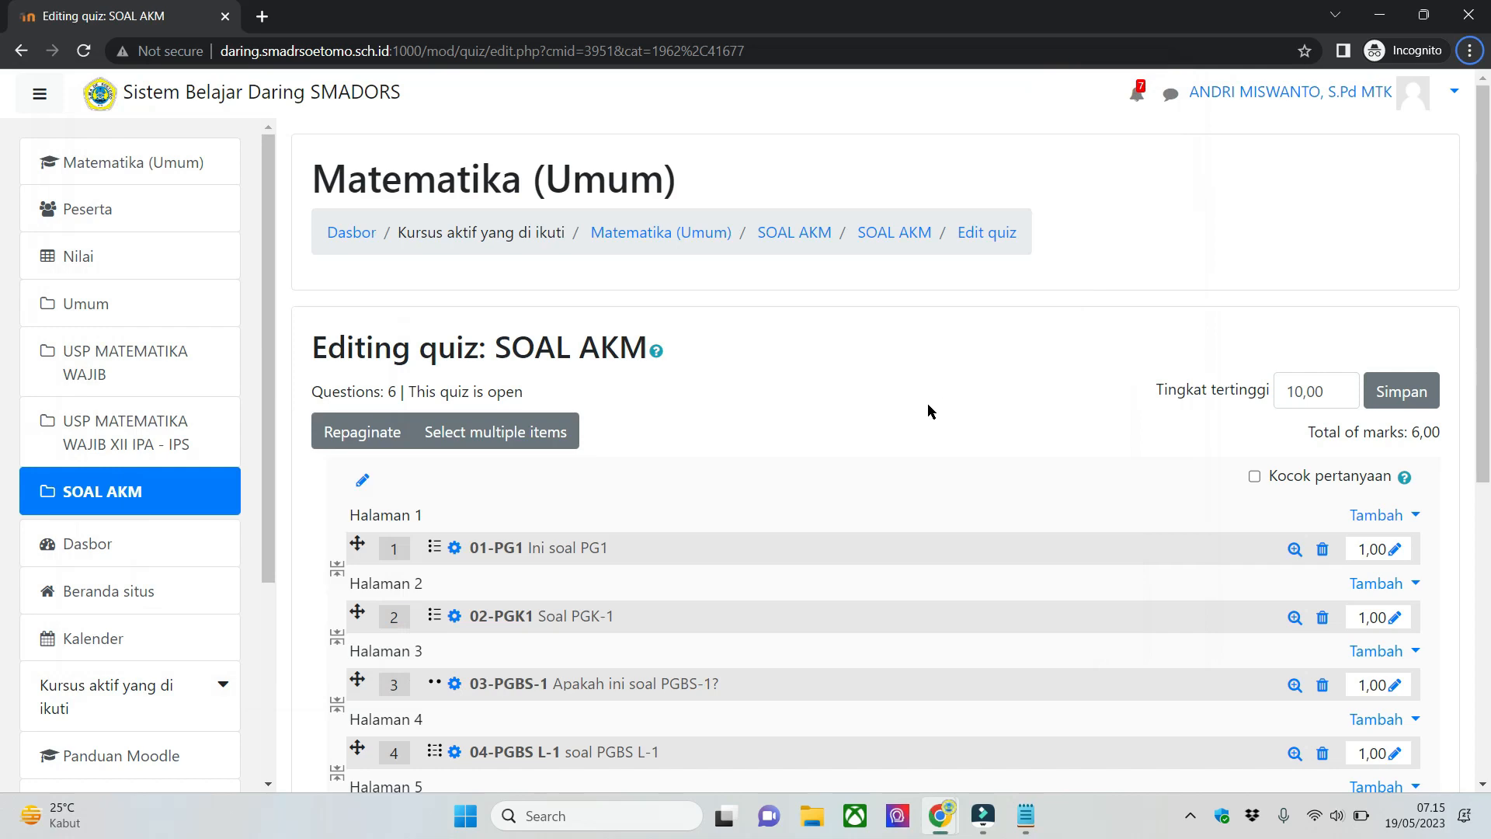
- Examine the SOAL AKM quiz's question list from 01-PG1 to 06-IS, including its pages, marks and maximum grade
scroll(928, 403, "down", 5)
scroll(826, 447, "up", 1)
scroll(826, 448, "up", 2)
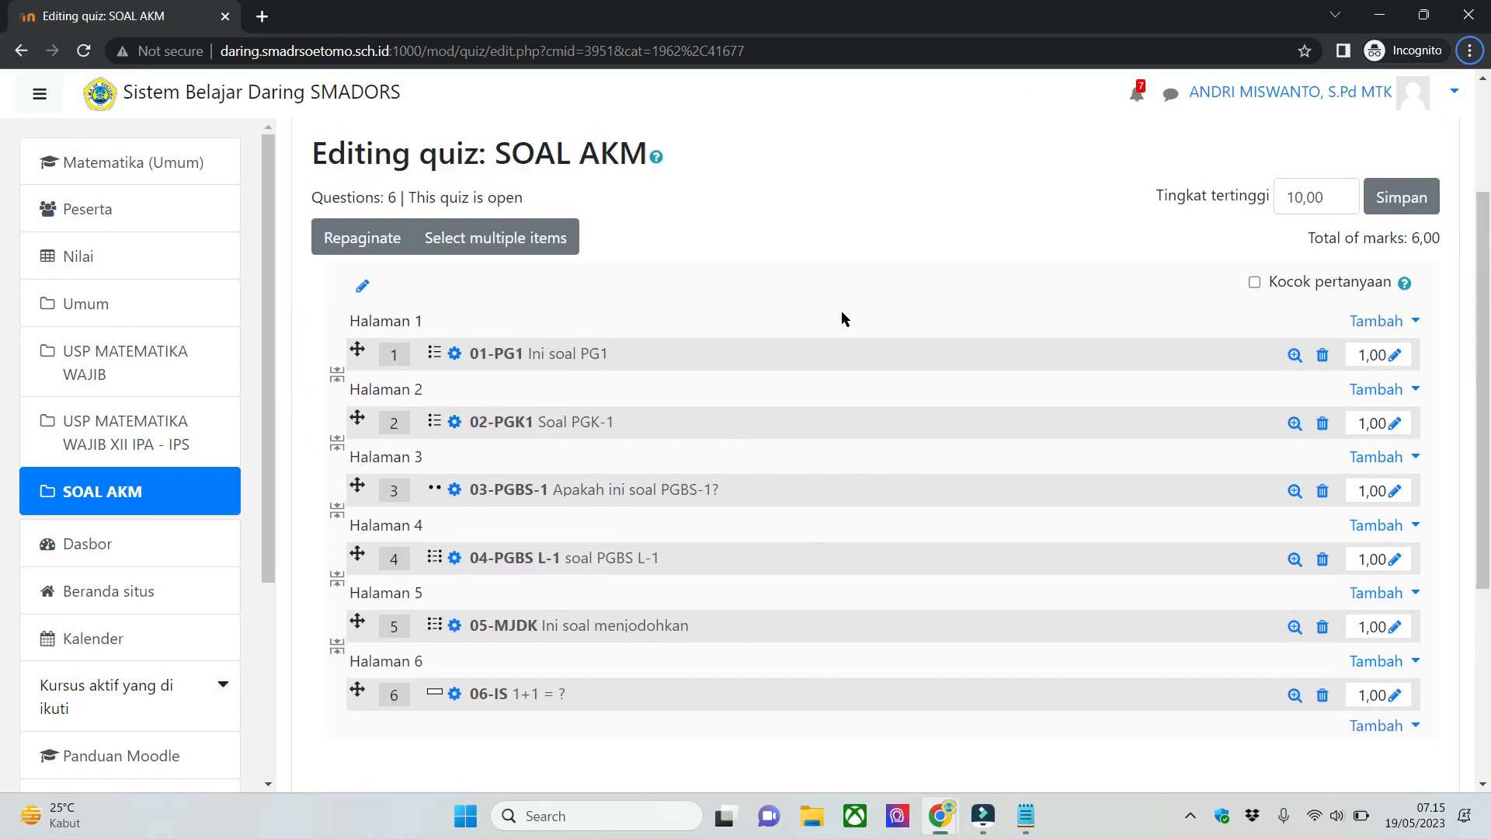
scroll(2, 310, "down", 1)
scroll(2, 309, "down", 1)
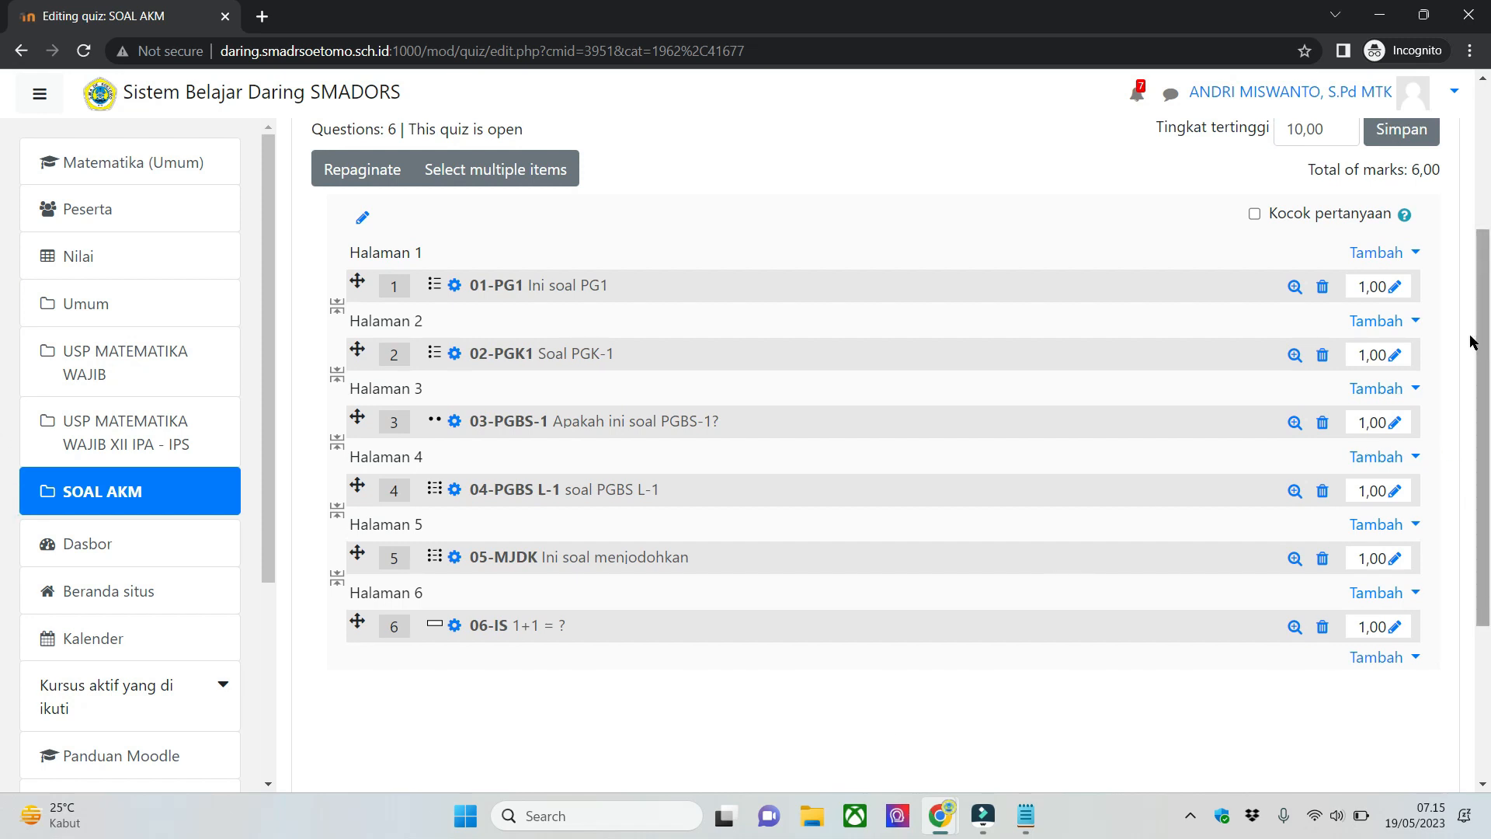
scroll(1475, 281, "down", 1)
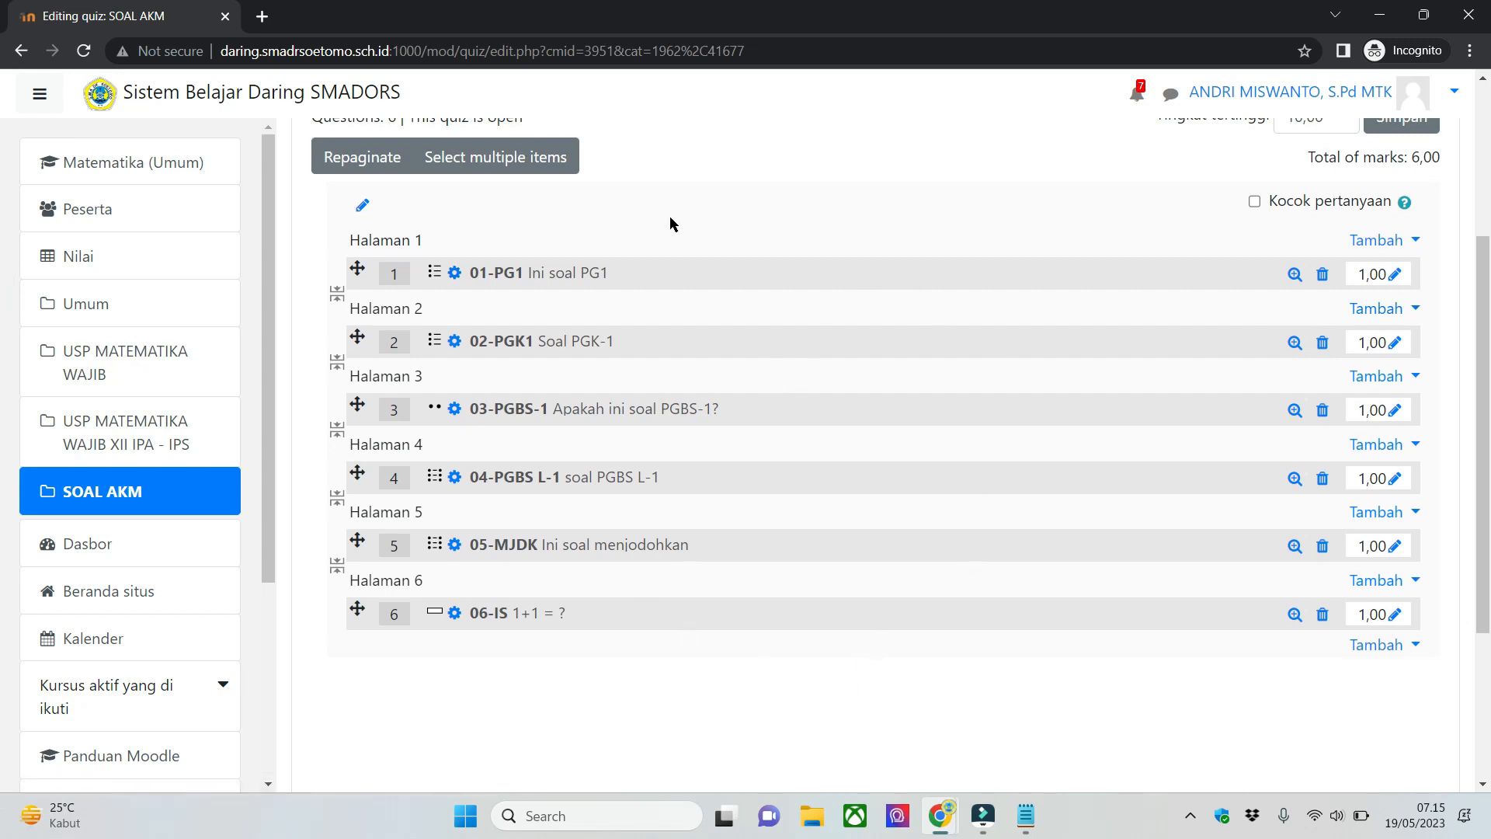
scroll(1248, 523, "up", 1)
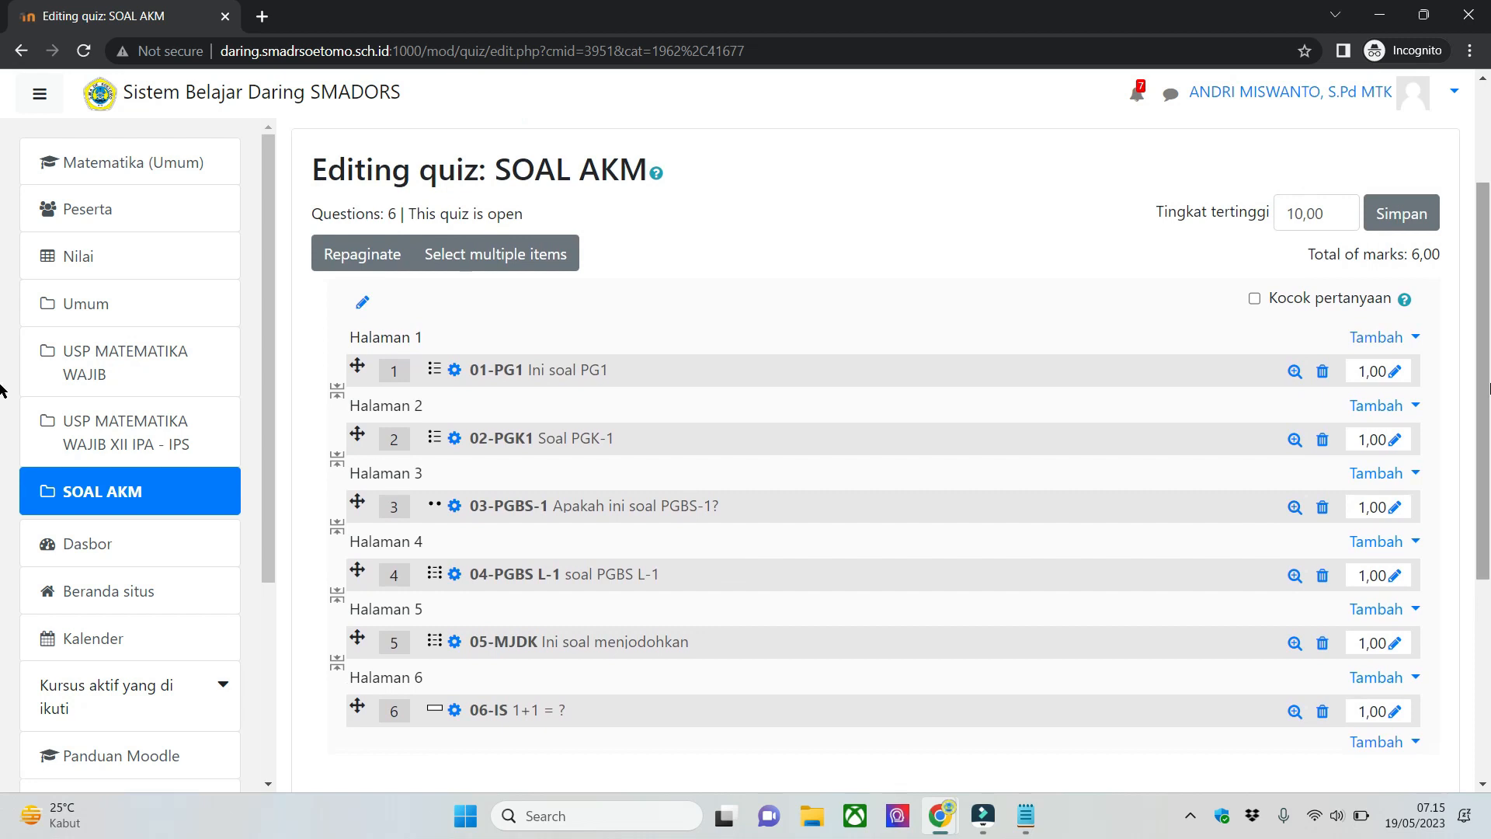
scroll(781, 730, "down", 1)
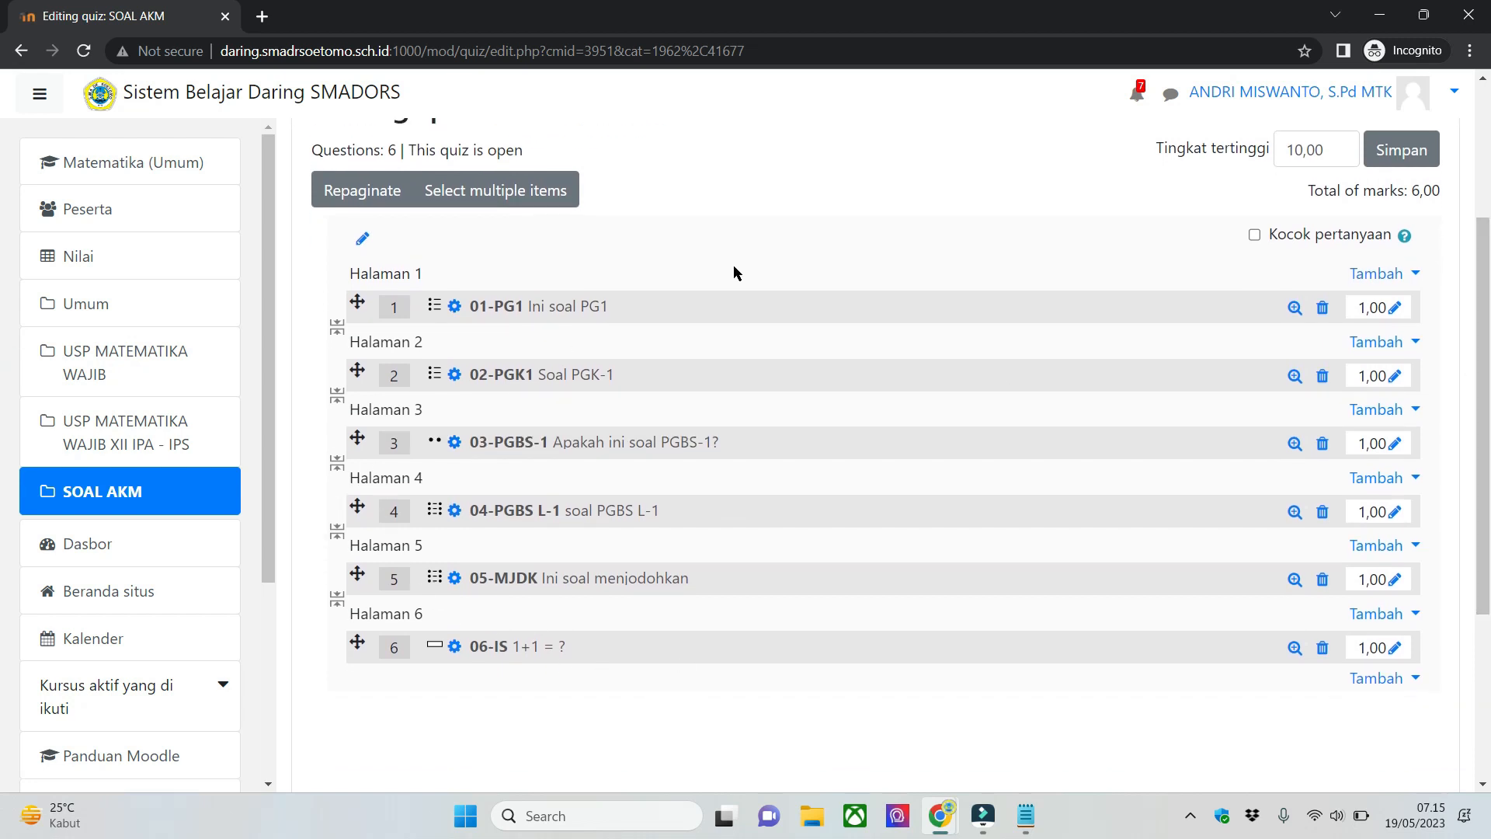
scroll(734, 264, "up", 1)
left_click_drag(1485, 379, 1489, 442)
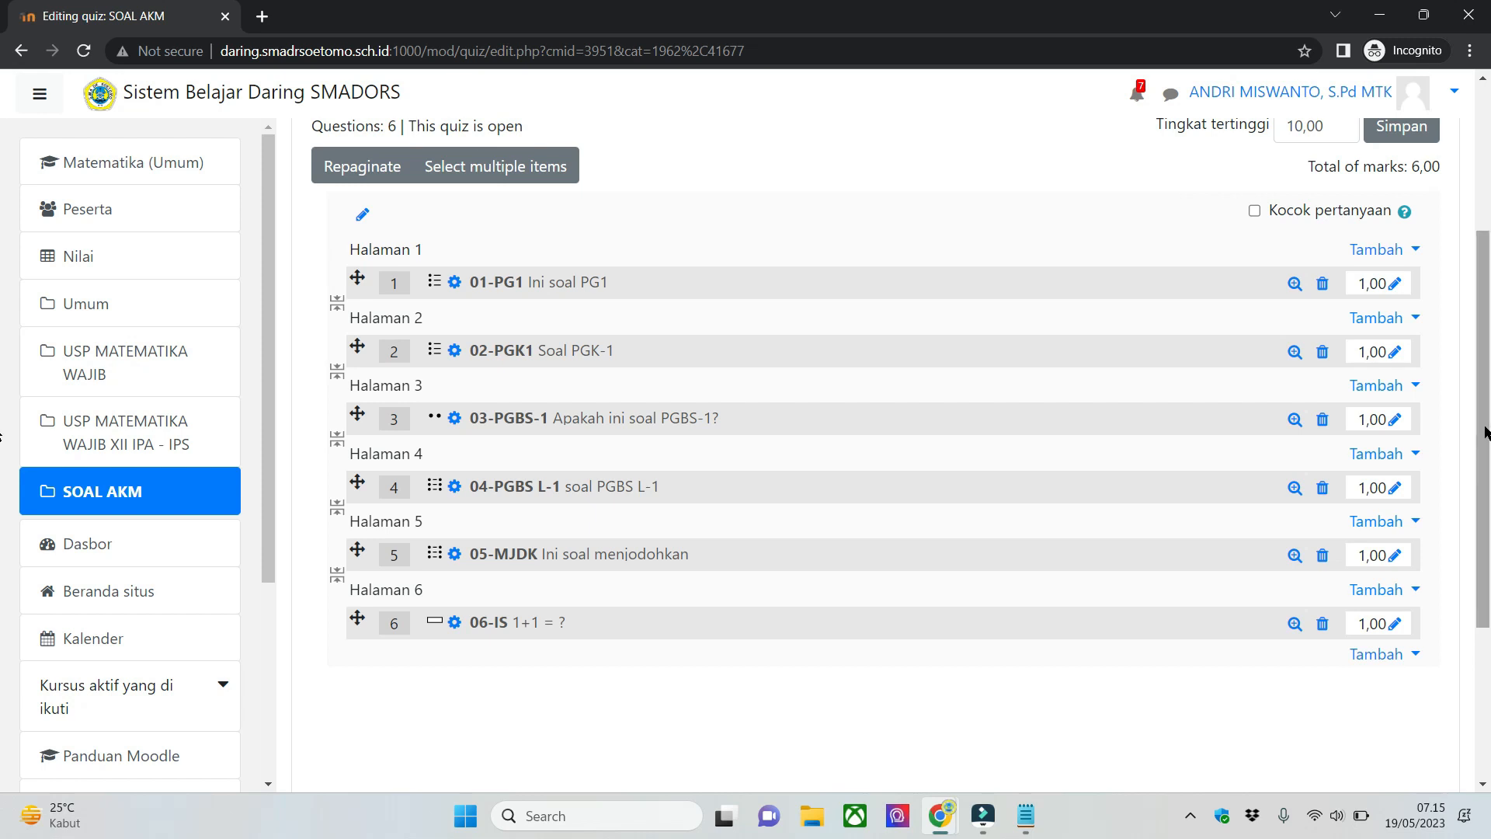
scroll(775, 727, "up", 1)
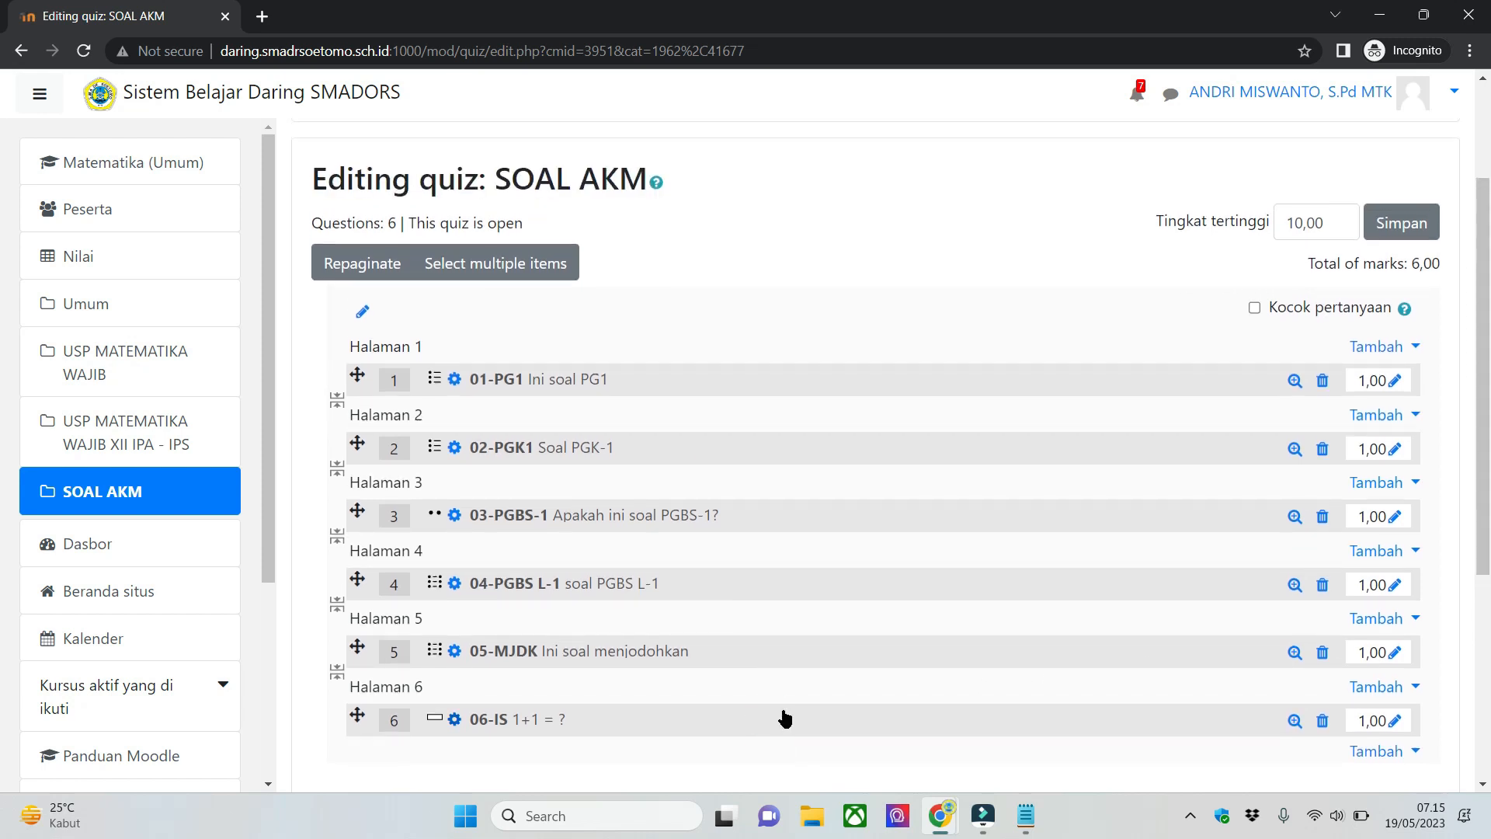
scroll(784, 719, "down", 1)
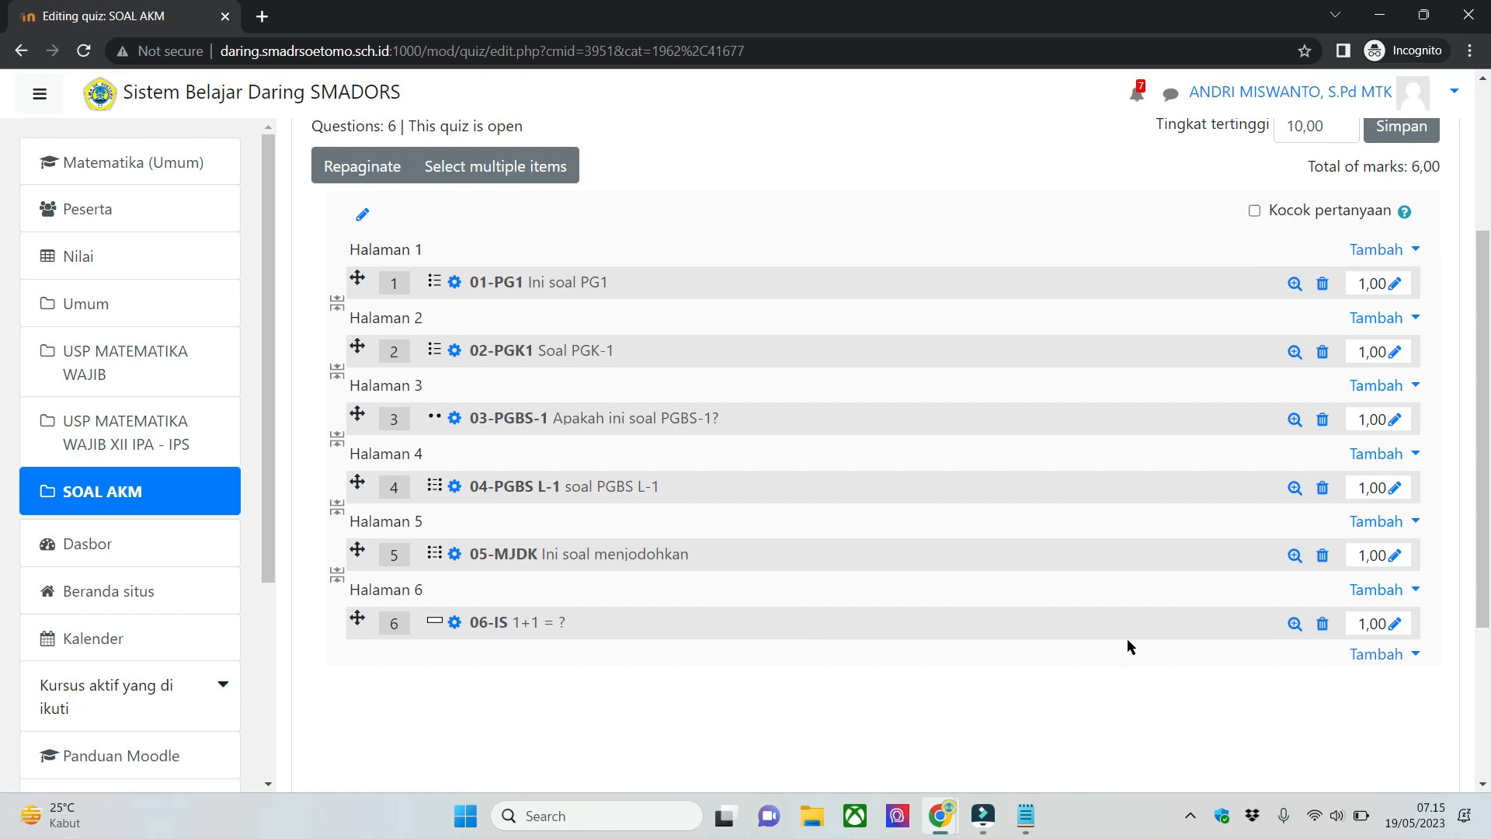
left_click_drag(1489, 397, 1474, 320)
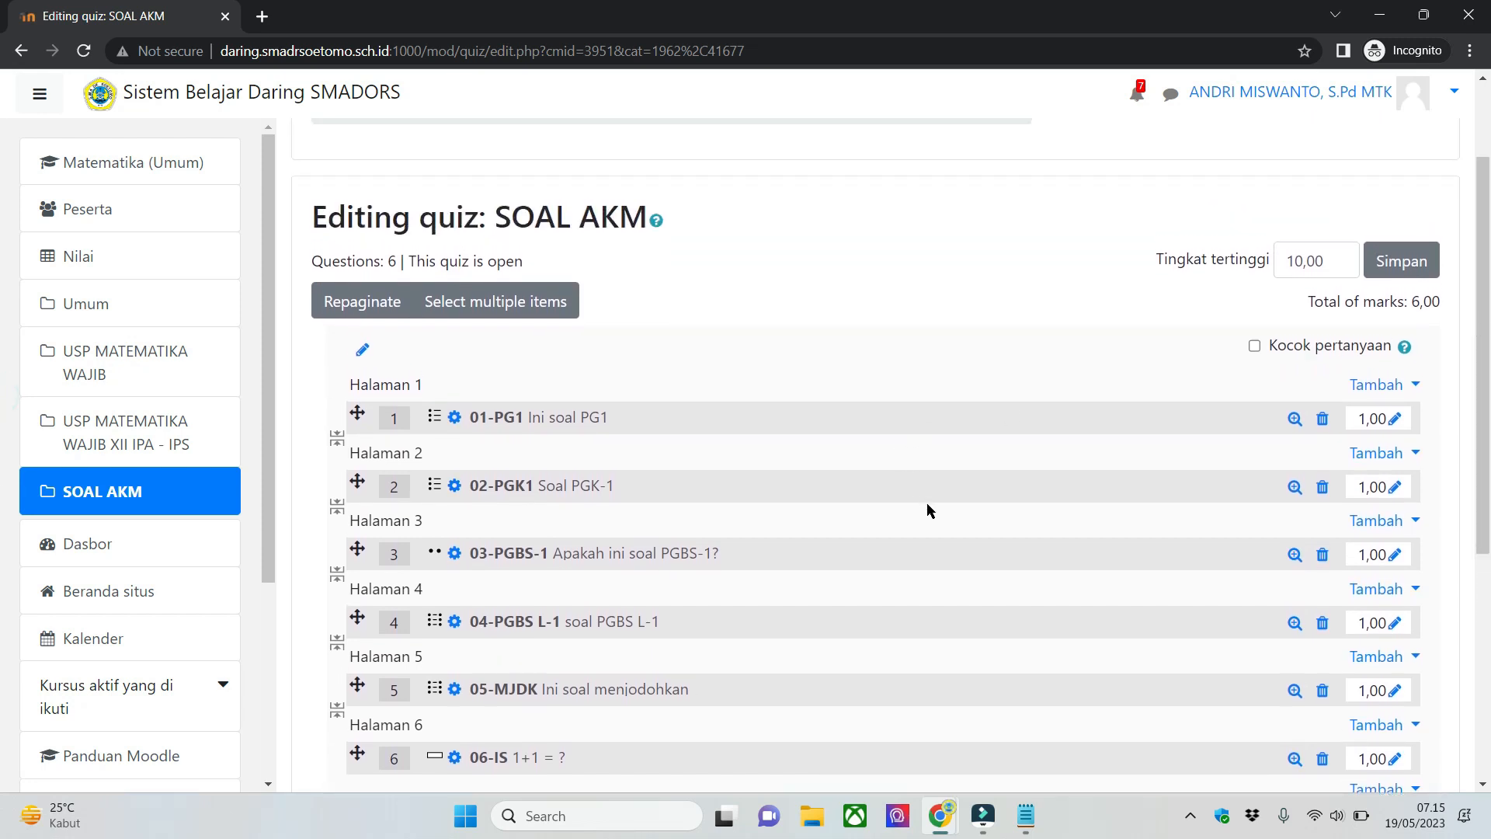